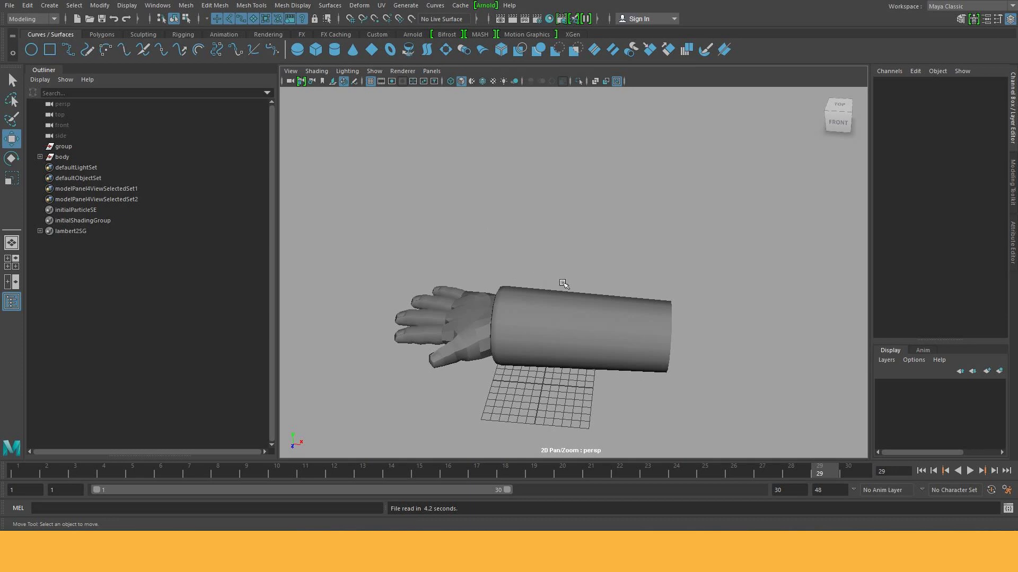
Step: Orbit and pan around the hand and forearm to inspect them from several angles
mouse_move(594, 301)
alt+mouse_down()
mouse_move(581, 321)
mouse_move(652, 352)
alt+mouse_up()
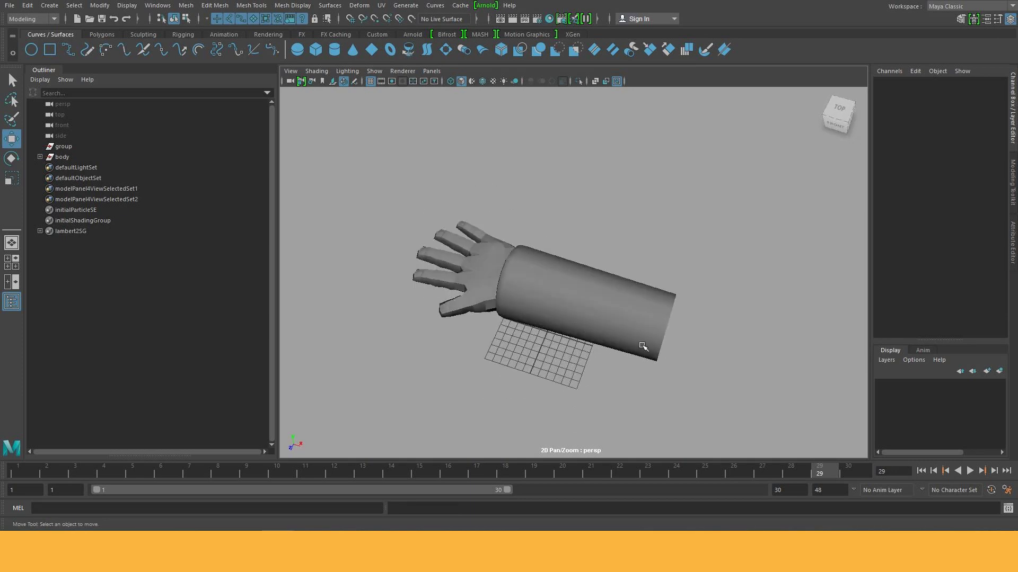
mouse_move(652, 352)
alt+middle_down()
mouse_move(631, 341)
mouse_move(581, 362)
alt+middle_up()
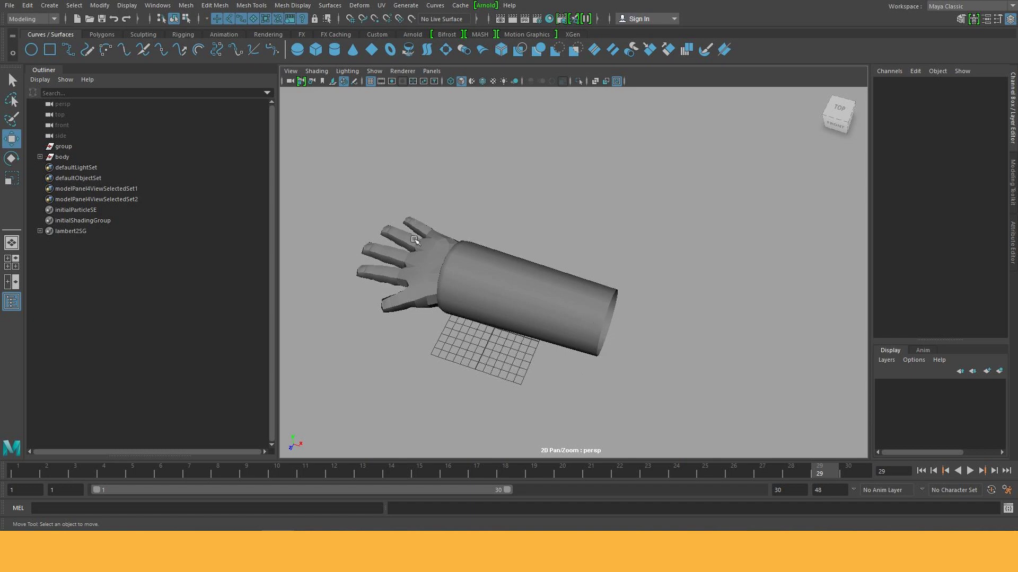
mouse_move(439, 329)
alt+mouse_down()
mouse_move(698, 386)
mouse_move(691, 377)
alt+mouse_up()
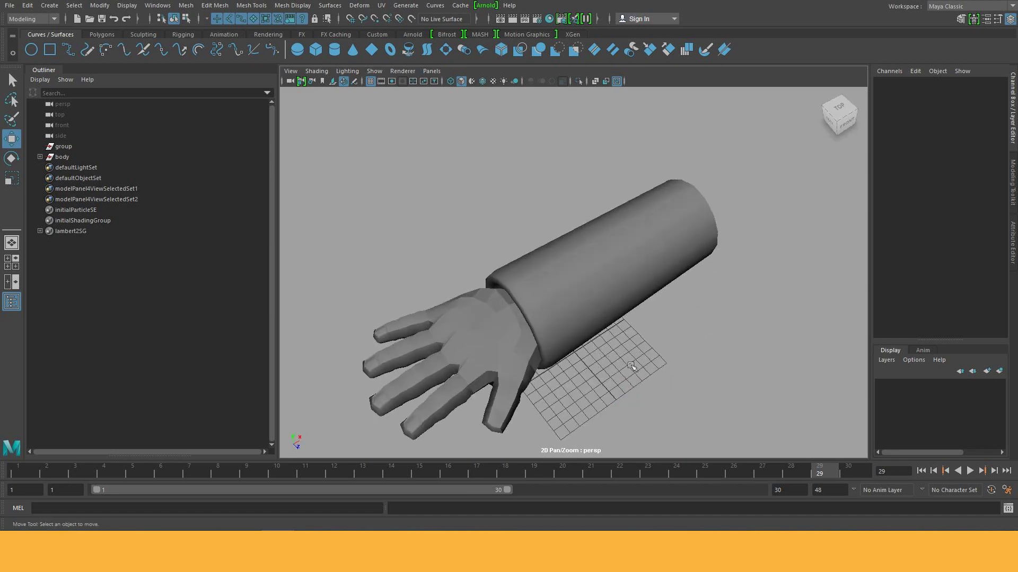
mouse_move(647, 365)
alt+mouse_down()
mouse_move(657, 355)
mouse_move(603, 310)
alt+mouse_up()
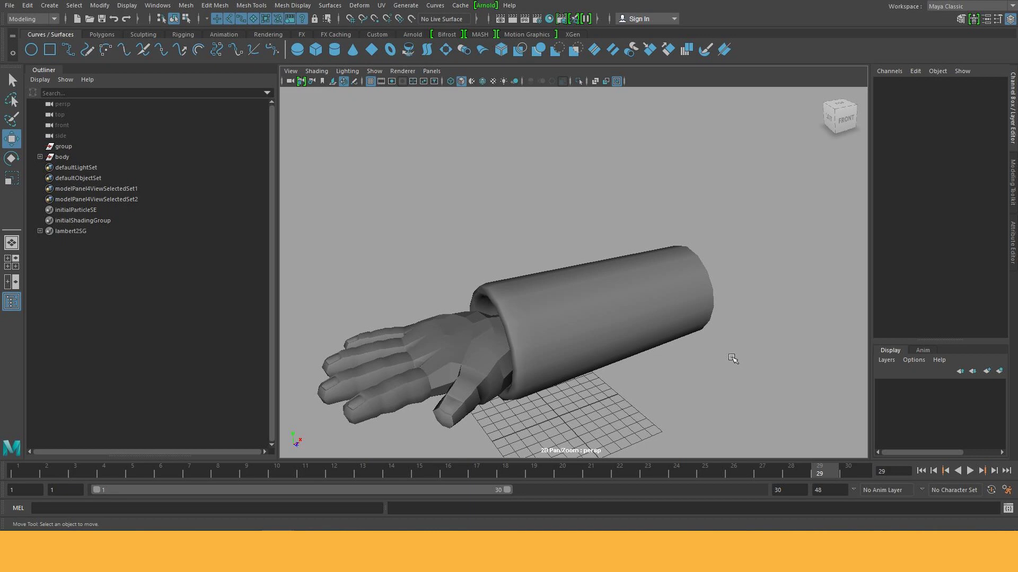
alt+drag(647, 277, 611, 316)
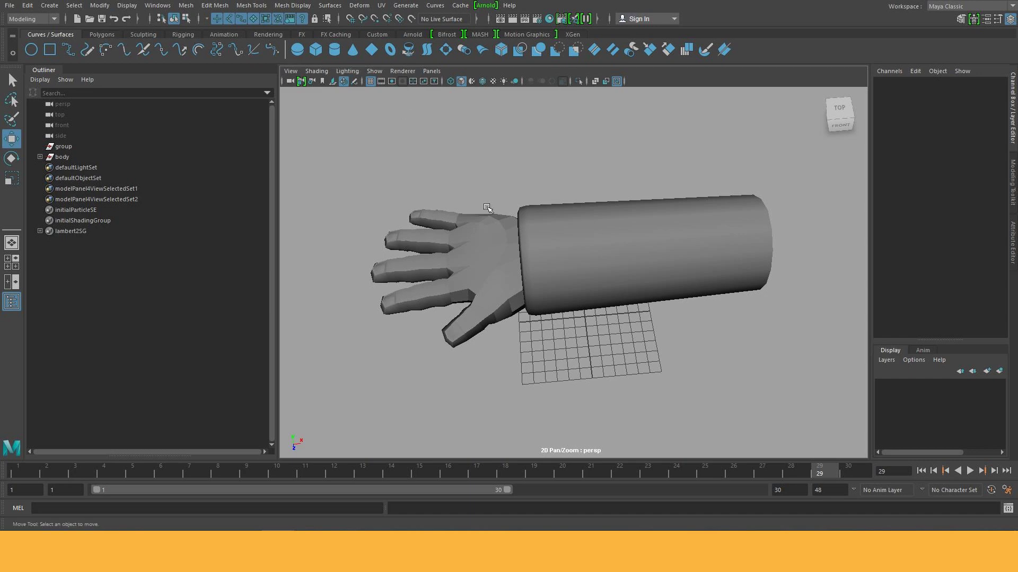
mouse_move(677, 287)
alt+mouse_down()
mouse_move(370, 318)
mouse_move(456, 298)
mouse_move(541, 228)
alt+mouse_up()
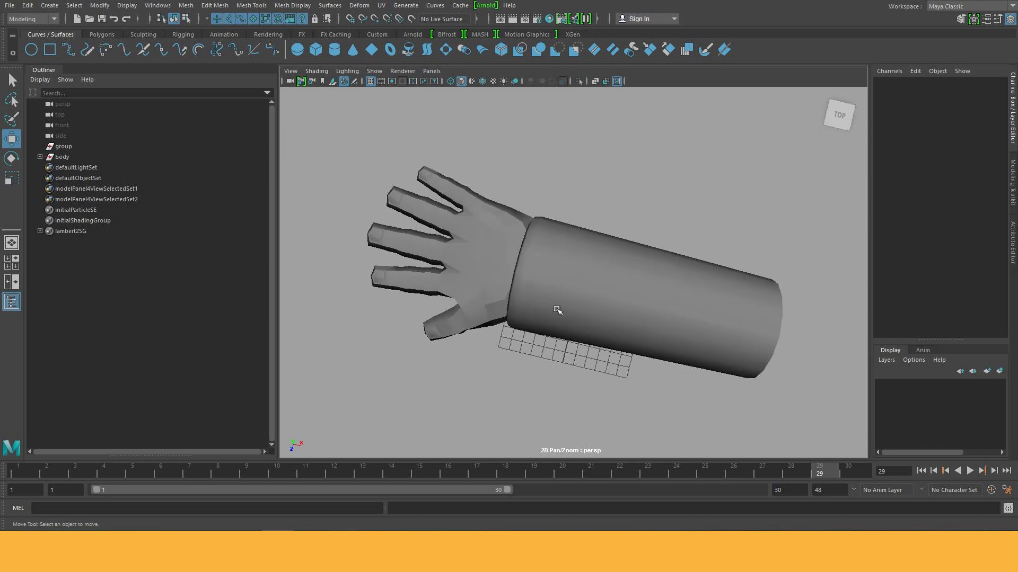
Step: Switch to the top view and frame the forearm
drag(546, 312, 494, 306)
scroll(689, 259, up, 2)
scroll(689, 258, down, 3)
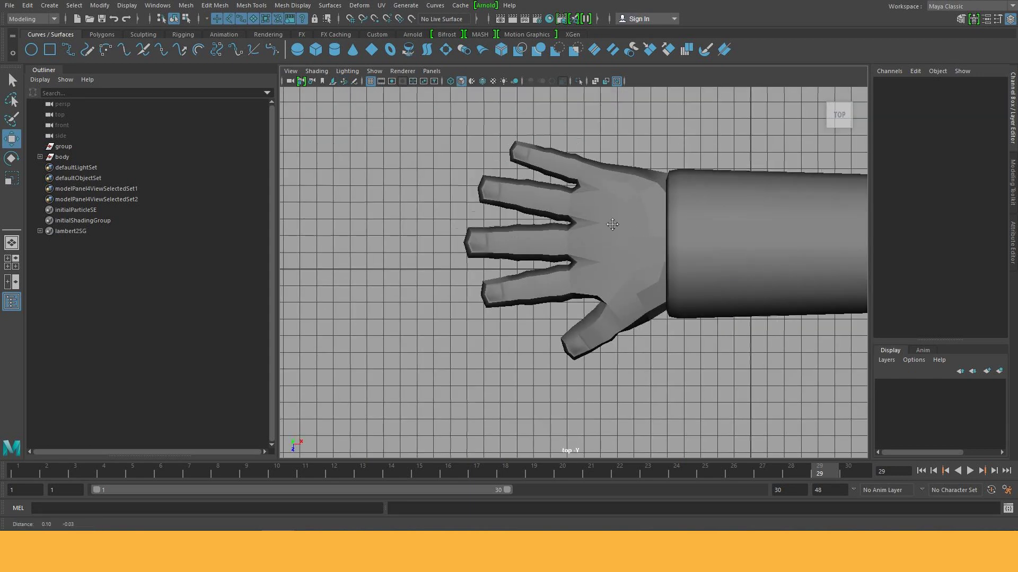
alt+middle_drag(612, 226, 456, 260)
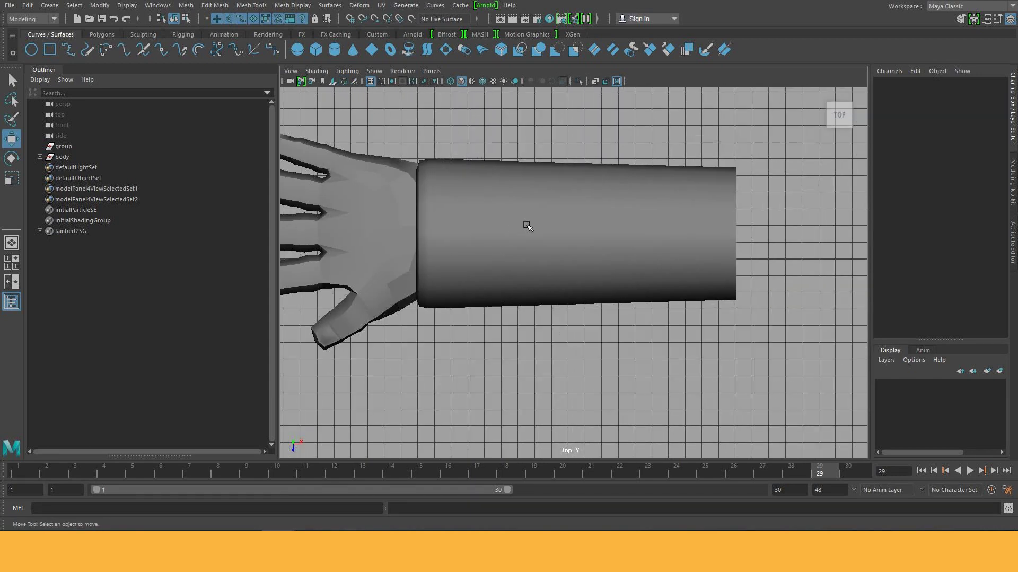
Step: Check the arm in wireframe, then return it to shaded display
key(4)
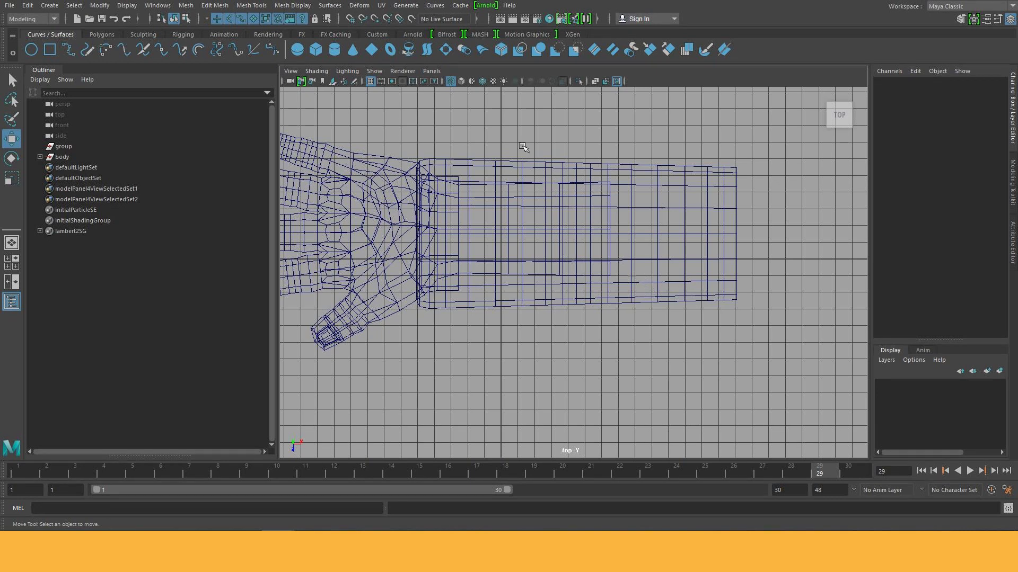
key(4)
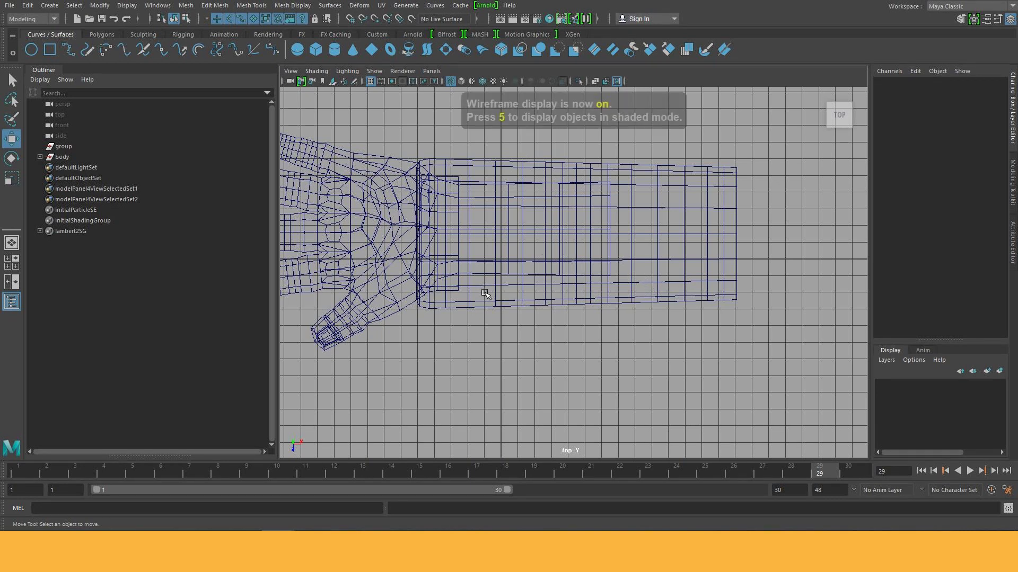
key(5)
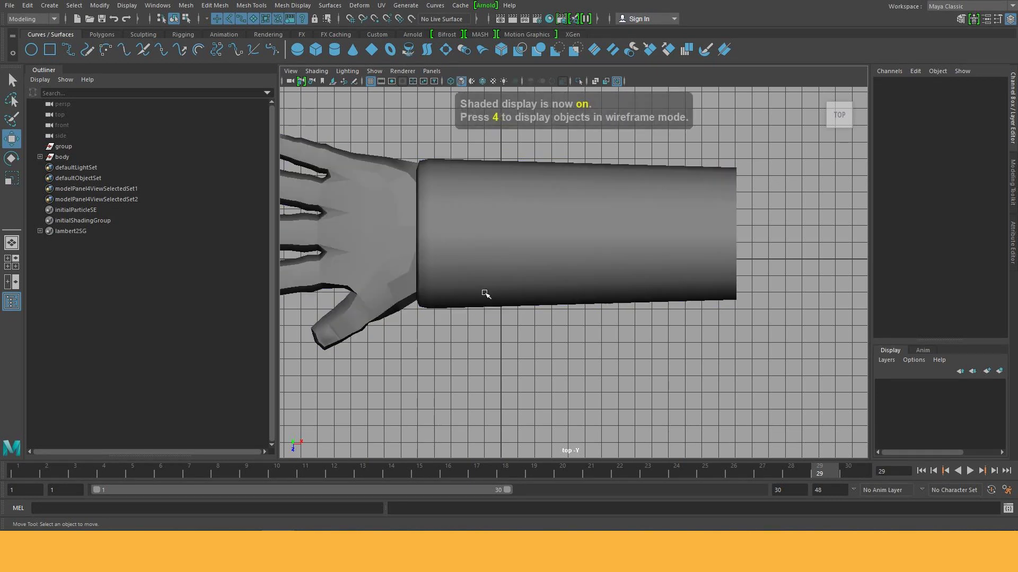
scroll(486, 295, down, 2)
scroll(620, 324, down, 3)
scroll(560, 313, up, 3)
scroll(430, 175, up, 2)
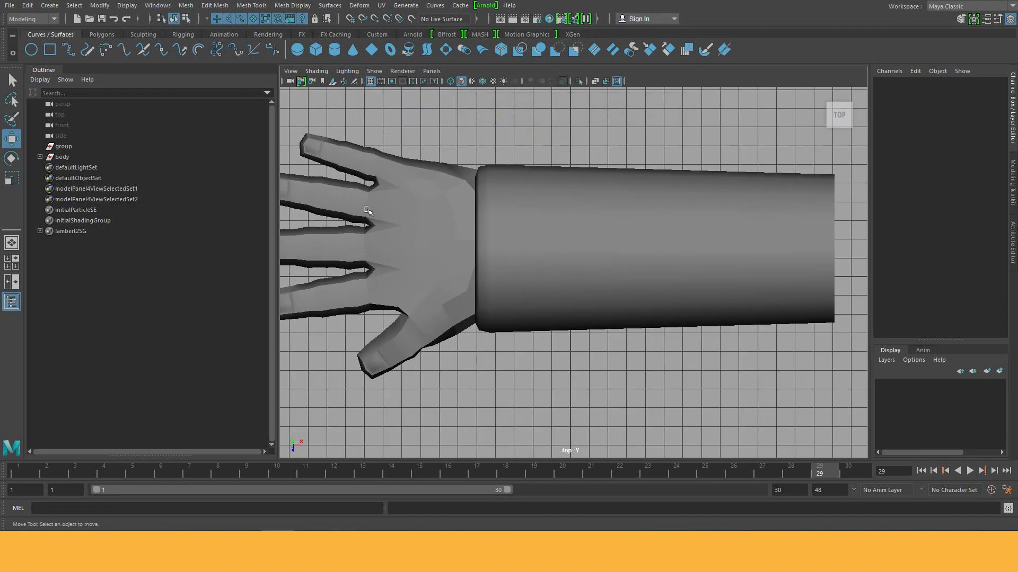
Step: Turn on Wireframe on Shaded and switch to the Rigging shelf
click(313, 71)
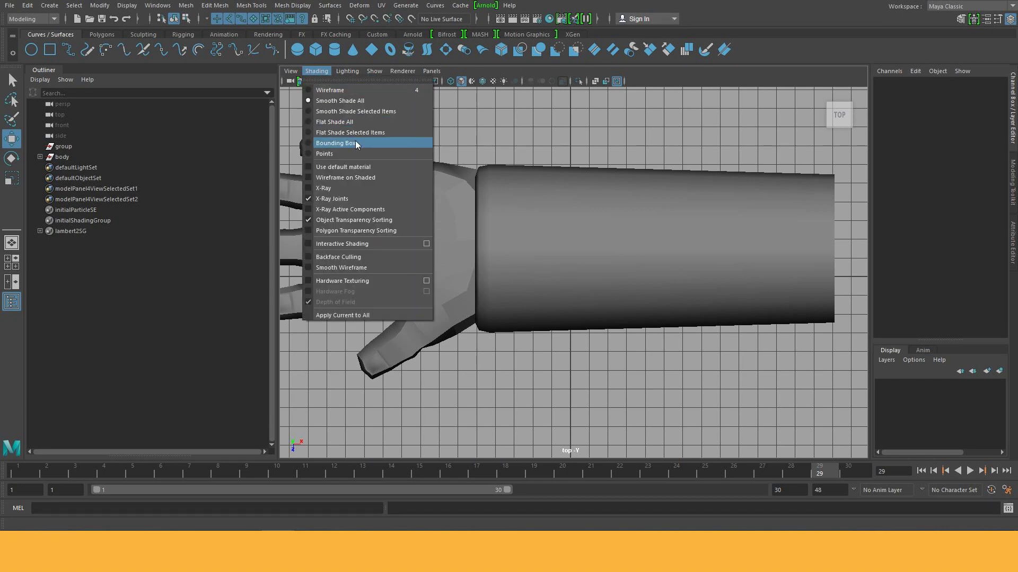
click(357, 179)
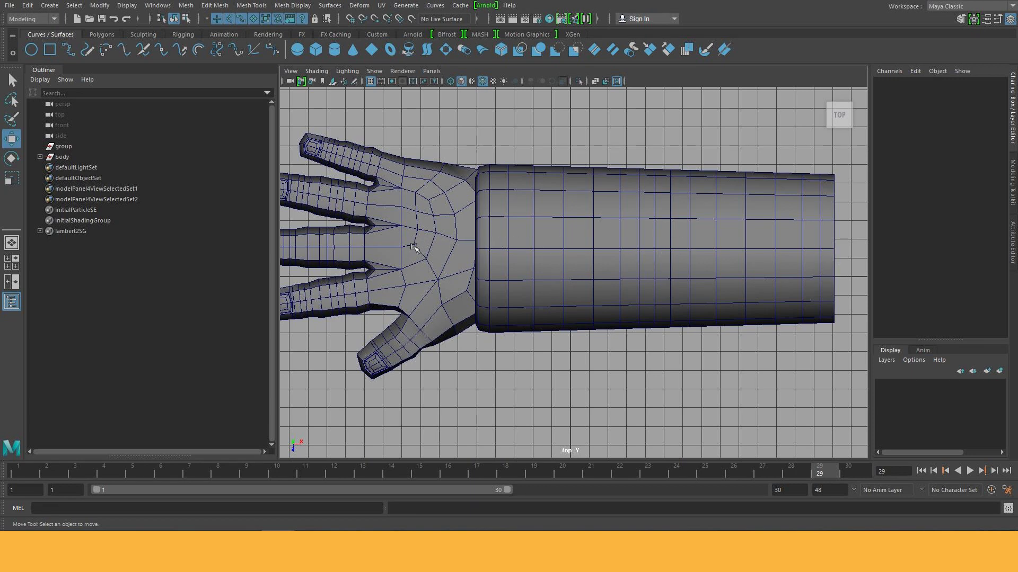
click(181, 36)
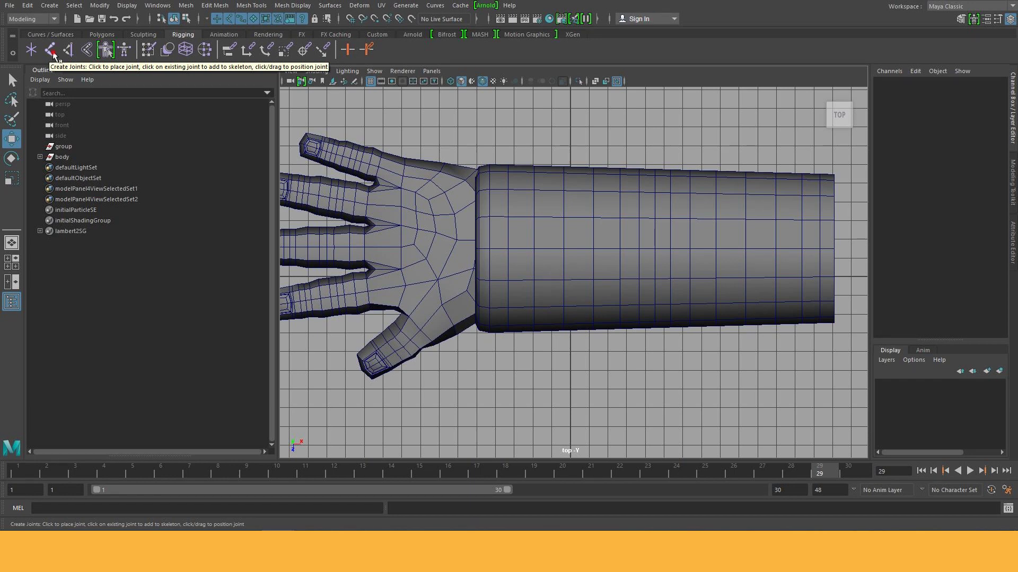
Step: Place three vertex-snapped joints from the forearm's far end to the wrist, rooted at joint1
click(53, 53)
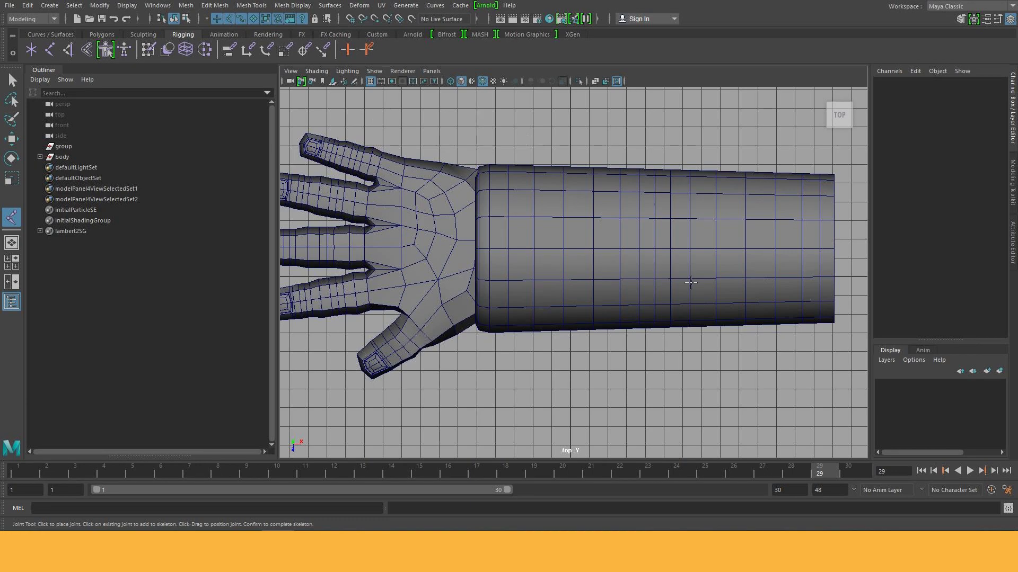
mouse_move(642, 250)
alt+middle_down()
mouse_move(590, 256)
mouse_move(683, 318)
mouse_move(652, 310)
alt+middle_up()
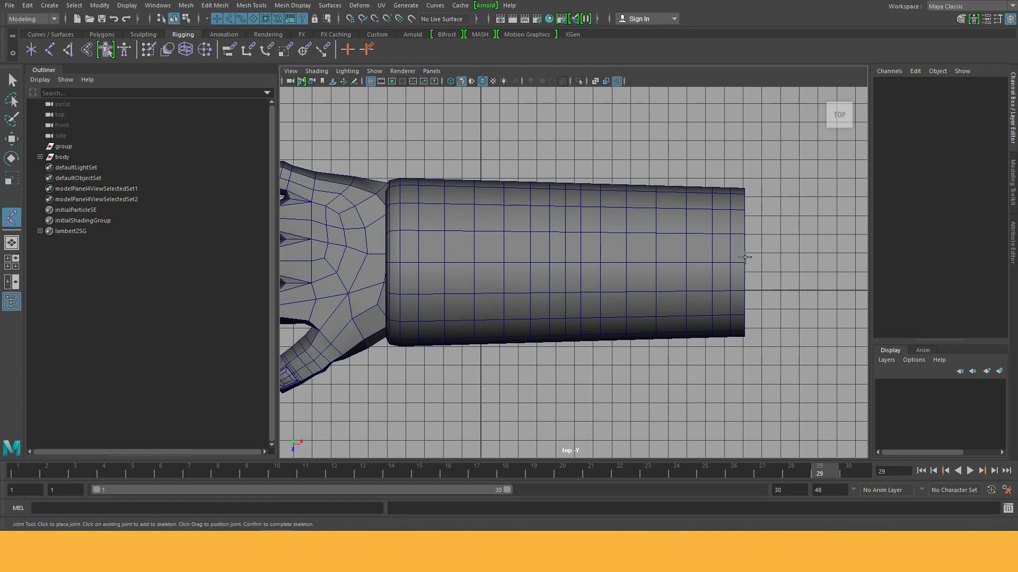
alt+middle_drag(744, 257, 731, 299)
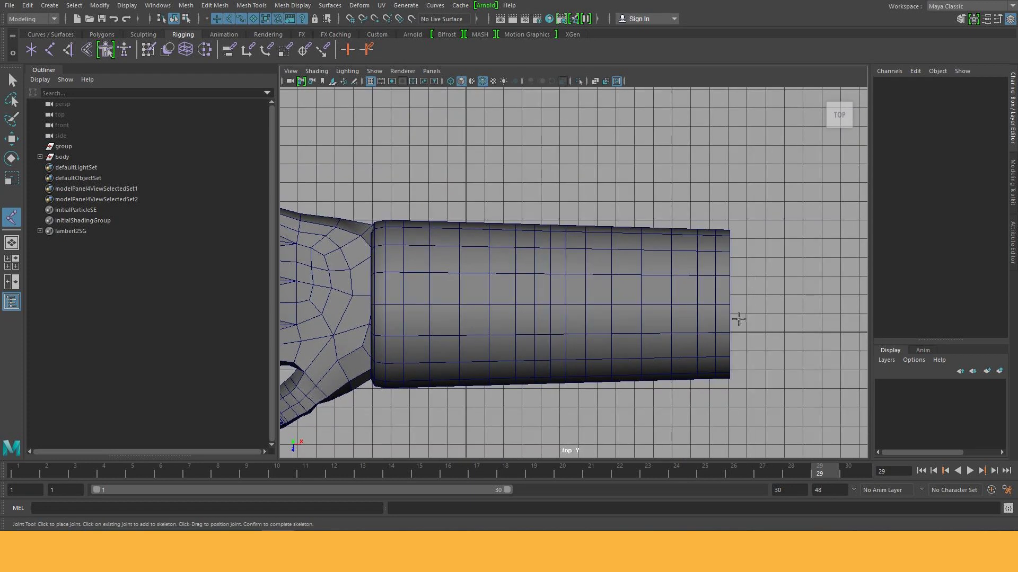
key(v)
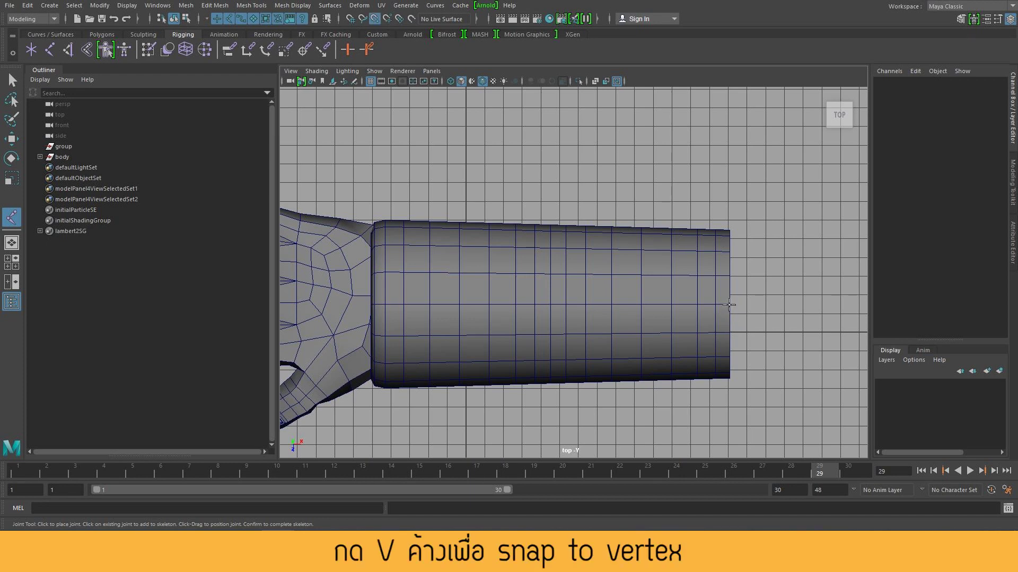
click(730, 305)
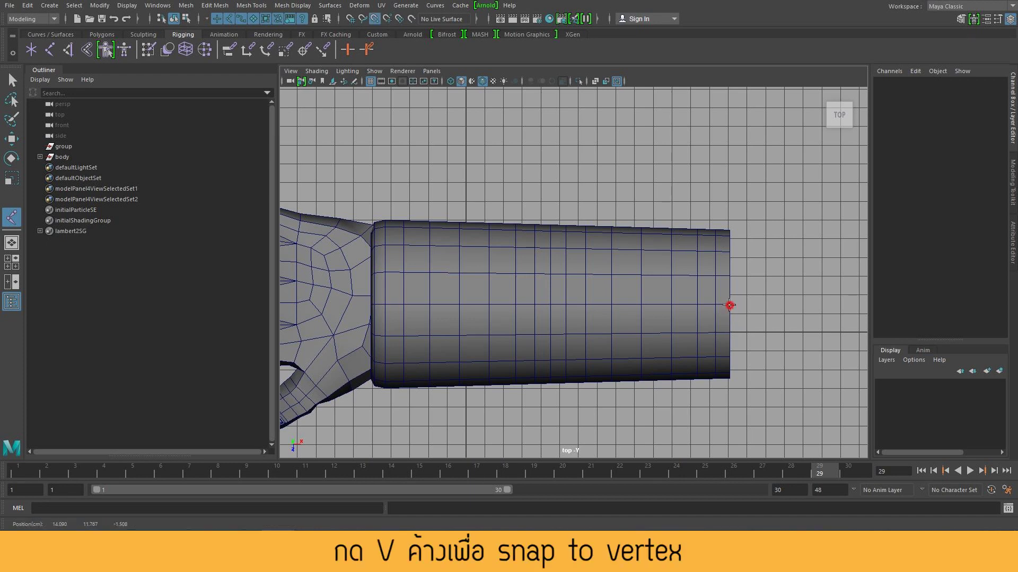
click(551, 305)
click(403, 304)
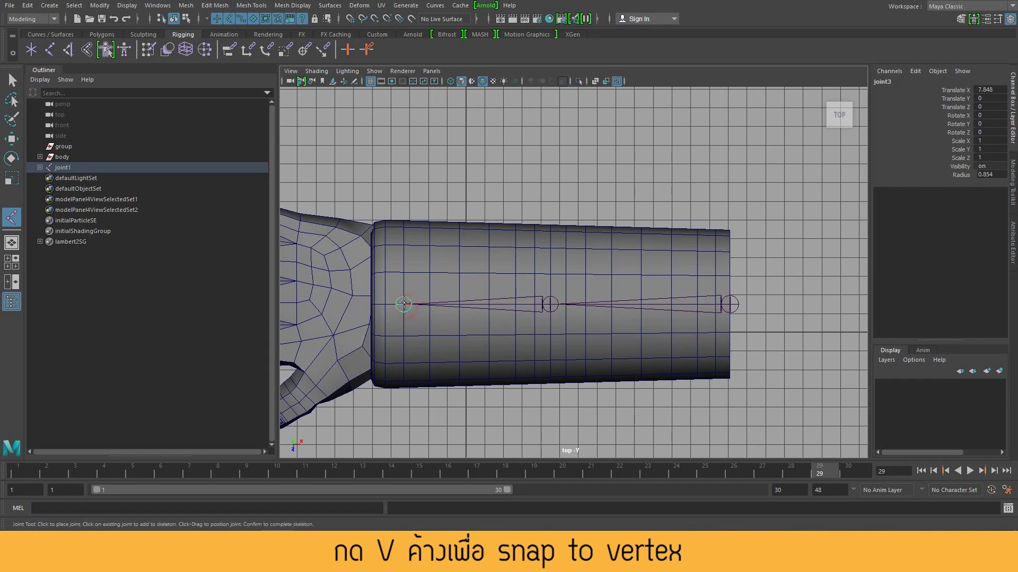
key(Return)
Step: Frame the arm and joints in the front view, with a brief perspective check
key(space)
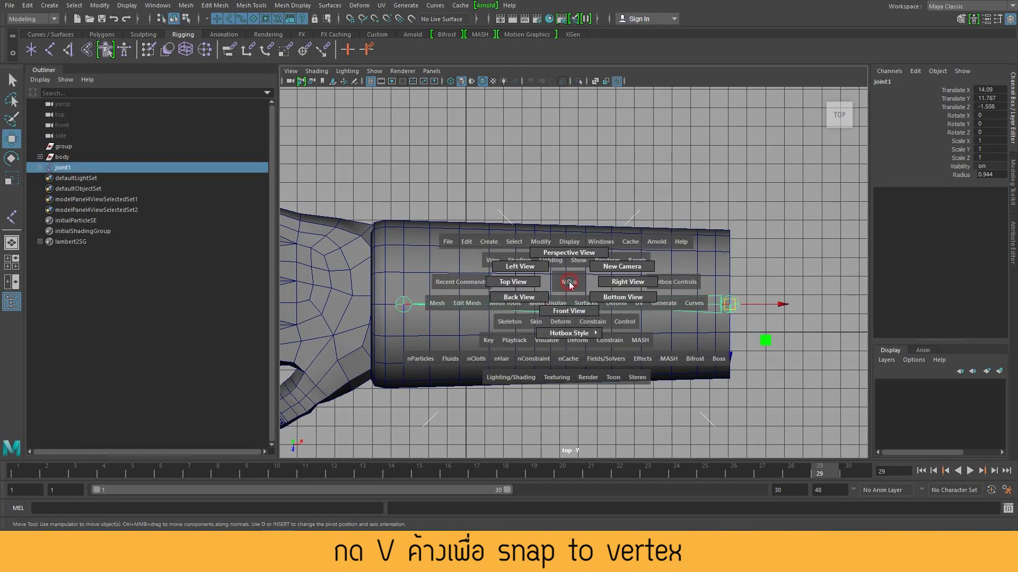
drag(570, 282, 570, 311)
scroll(711, 333, down, 2)
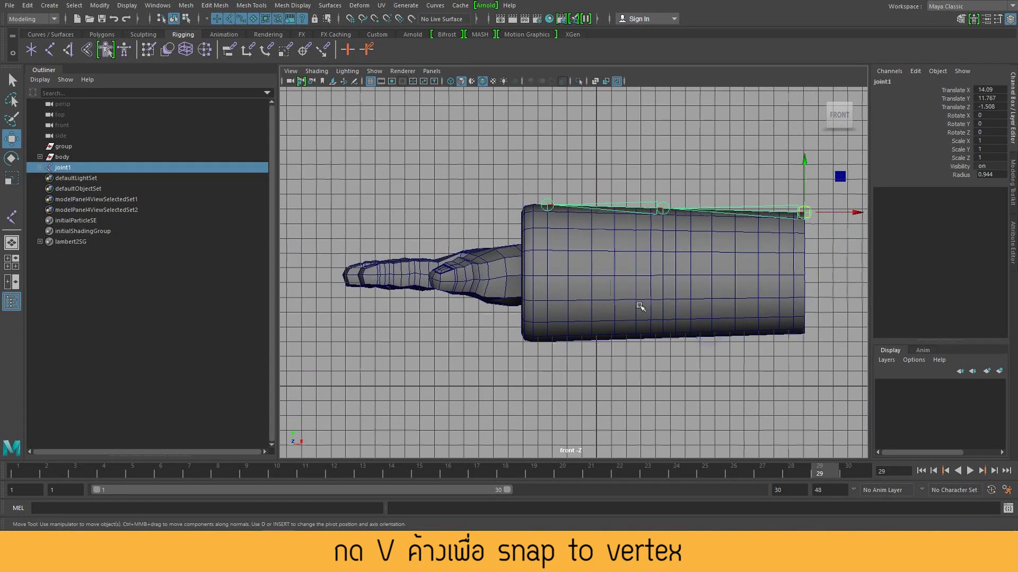
alt+middle_drag(644, 309, 445, 297)
scroll(528, 321, up, 2)
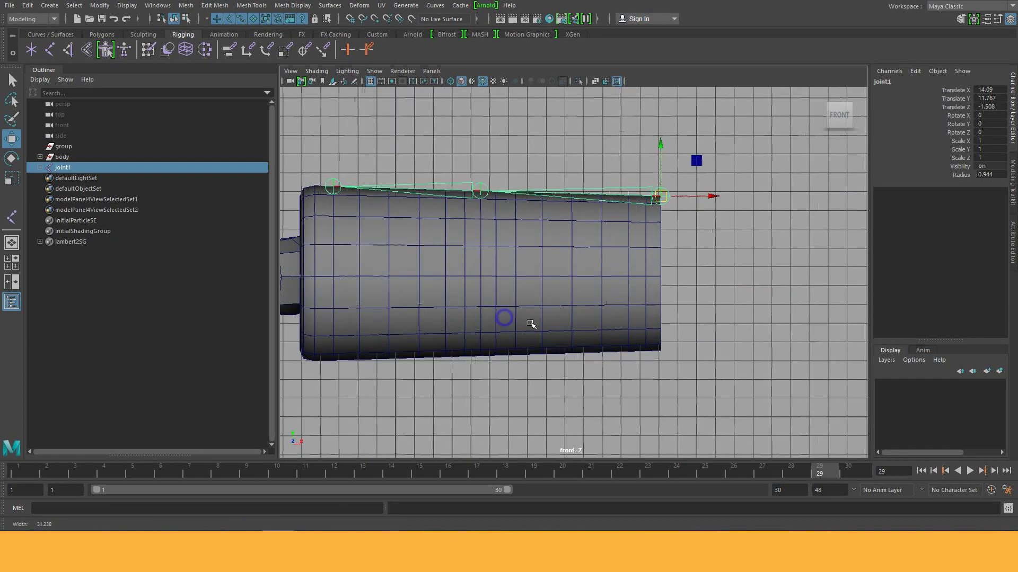
alt+middle_drag(527, 321, 562, 324)
key(space)
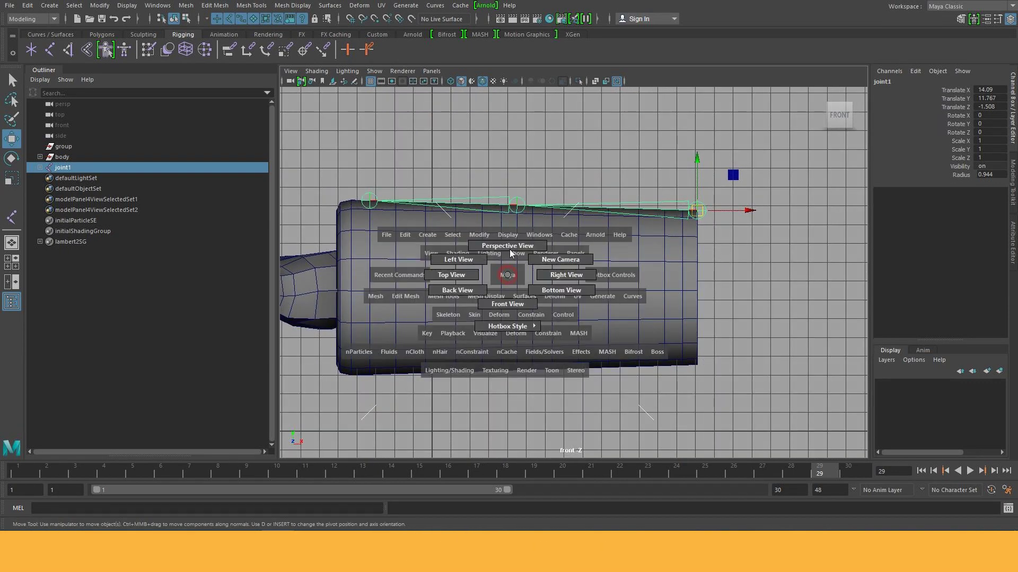
click(508, 273)
mouse_move(507, 272)
alt+mouse_down()
mouse_move(639, 367)
mouse_move(637, 408)
alt+mouse_up()
key(space)
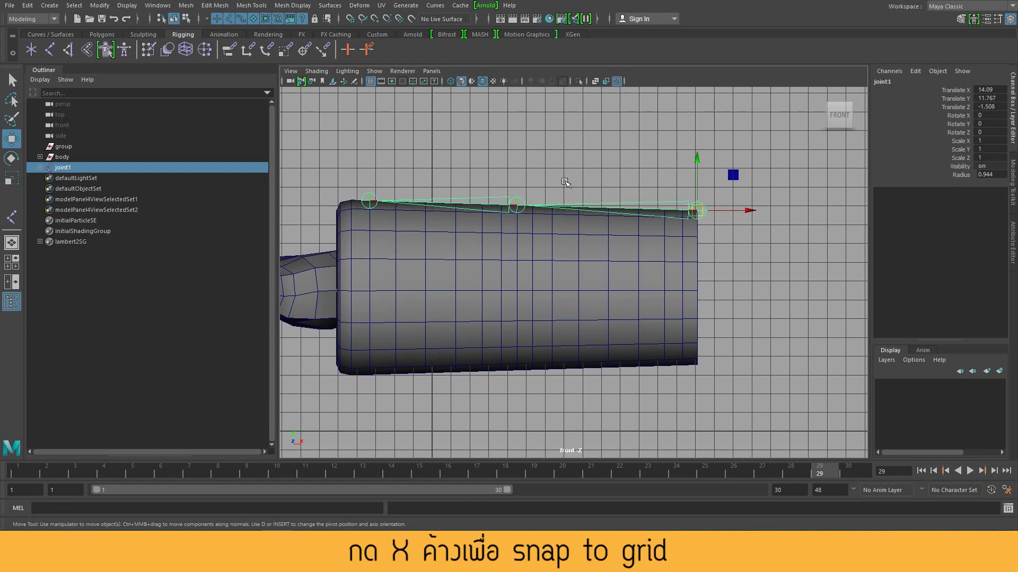
Step: Grid-snap the joint chain to height 13, then nudge joint2 and the left-end joint down
key(x)
drag(699, 160, 690, 188)
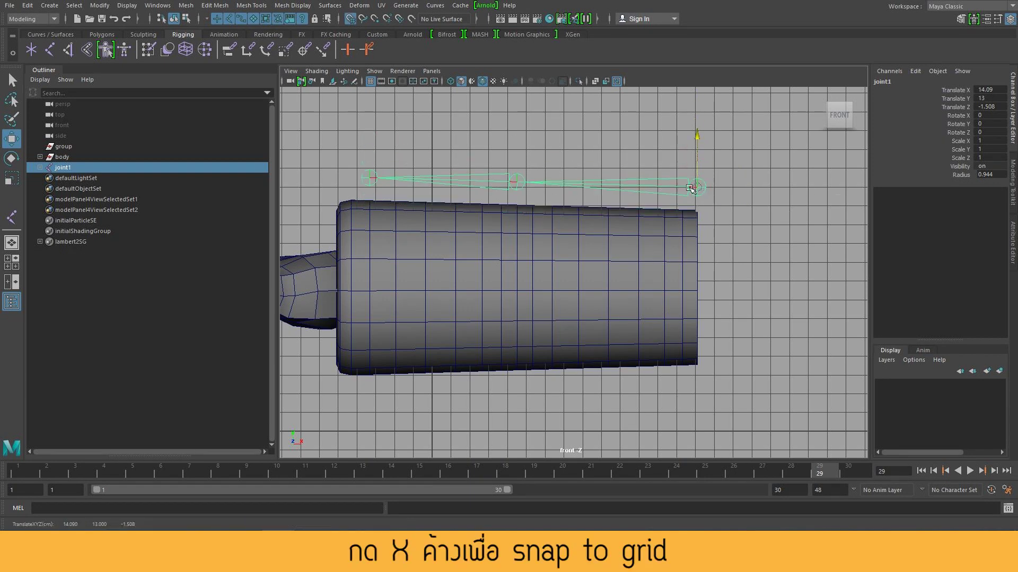
click(527, 175)
click(515, 182)
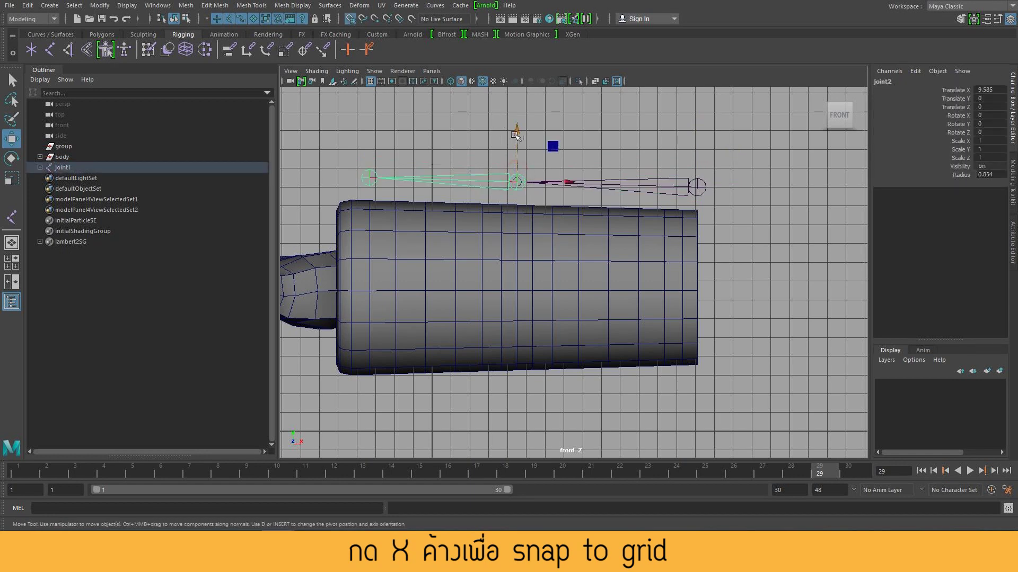
drag(515, 135, 515, 141)
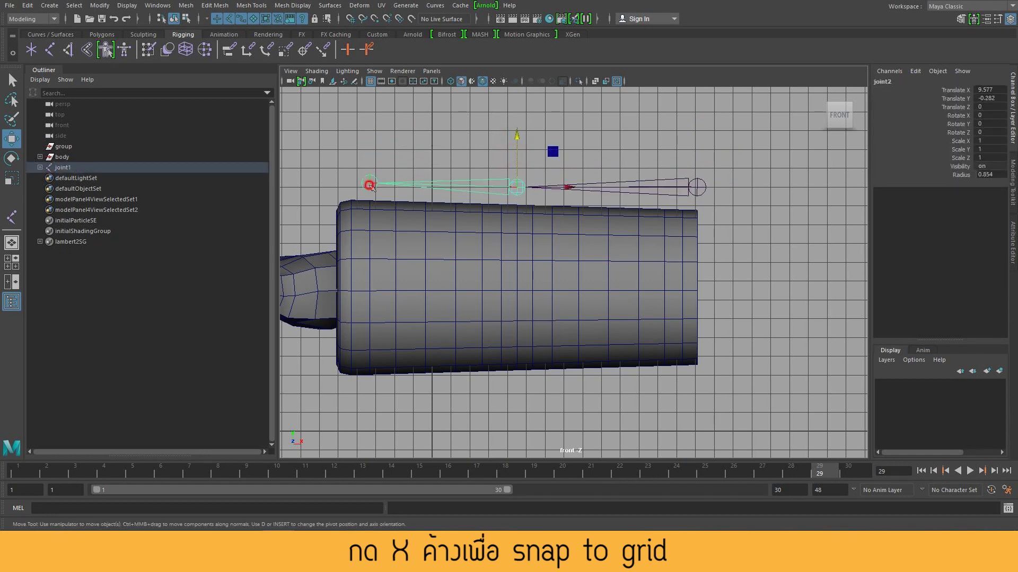
click(369, 185)
drag(370, 187, 403, 190)
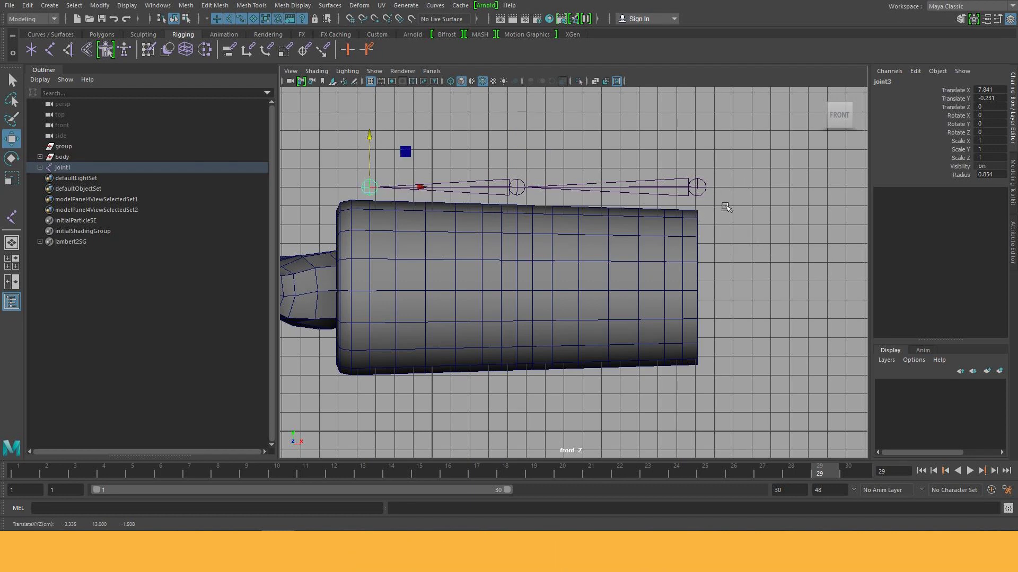
Step: Vertex-snap the joint chain down inside the forearm mesh and view it in perspective
click(703, 188)
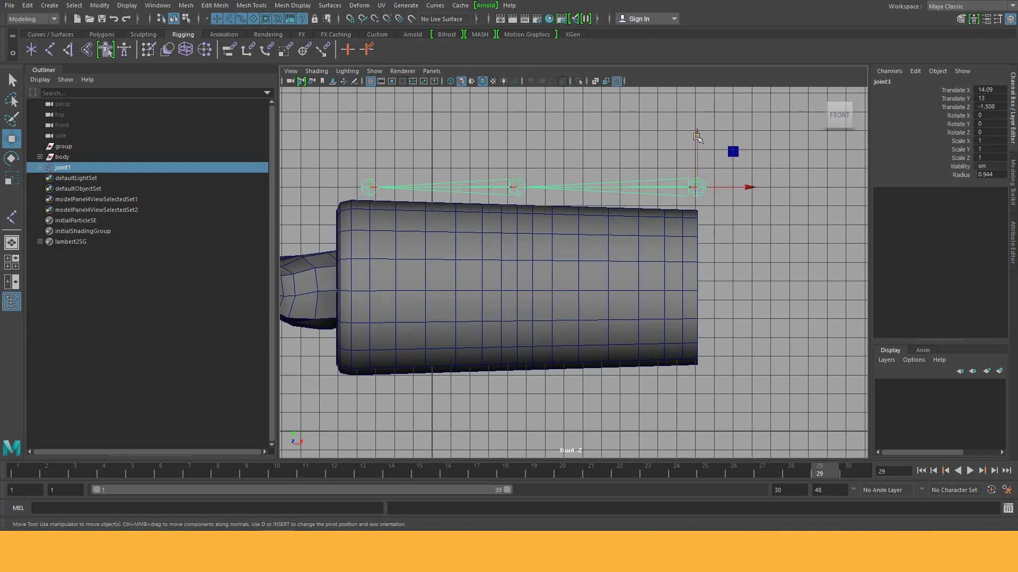
key(v)
mouse_move(698, 137)
mouse_down()
mouse_move(690, 305)
mouse_move(685, 290)
mouse_up()
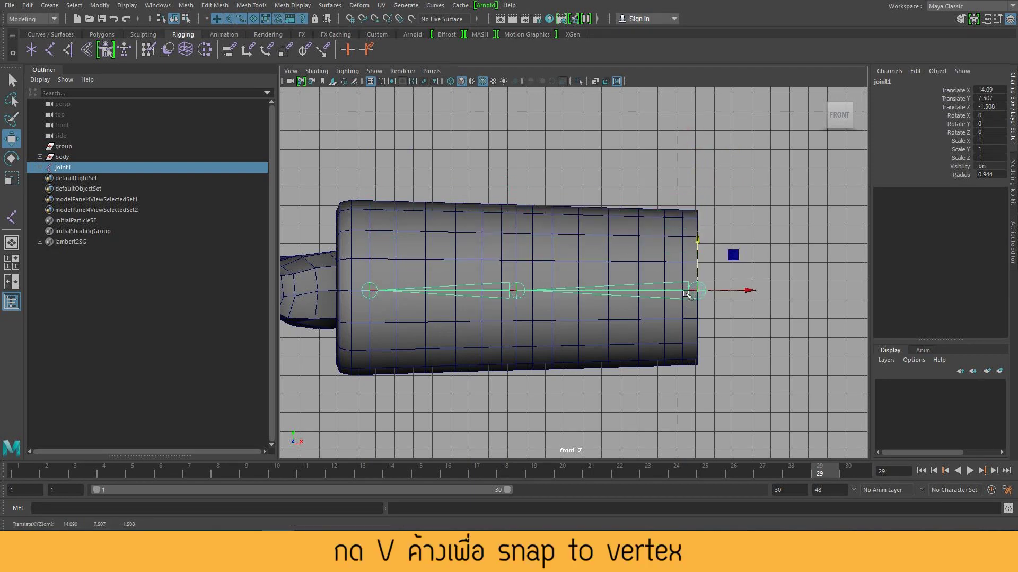
key(space)
mouse_move(723, 334)
mouse_down()
mouse_move(723, 312)
mouse_move(698, 330)
mouse_move(769, 319)
mouse_move(752, 313)
mouse_up()
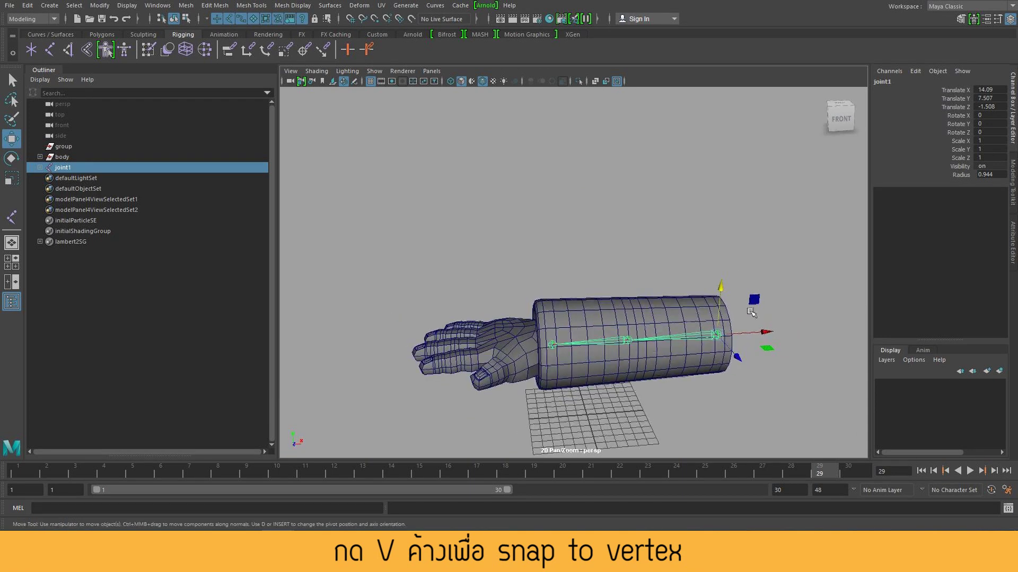
Step: Tumble, pan and zoom around the forearm to a hand close-up, with the Joint tool active
alt+drag(751, 312, 611, 299)
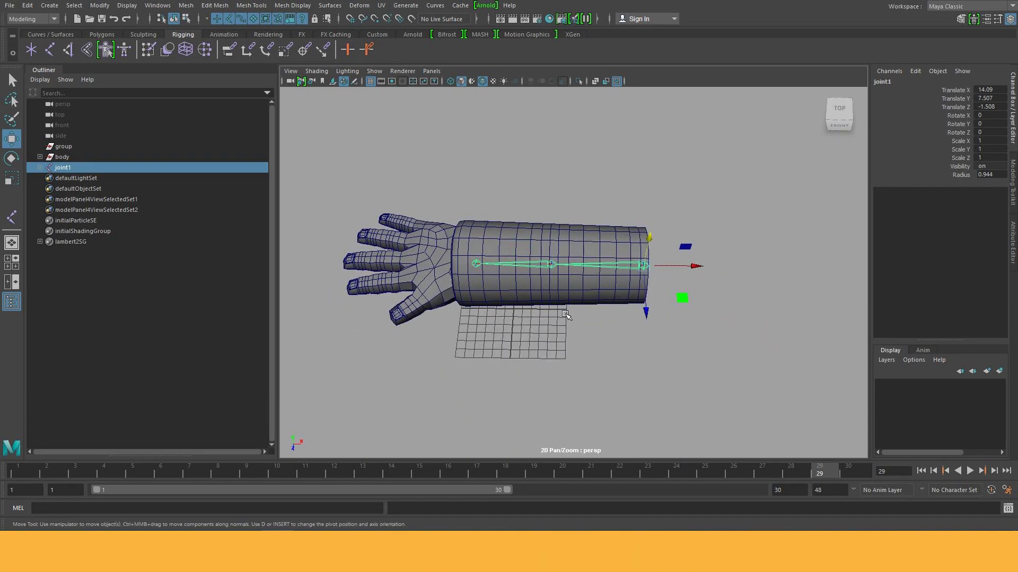
key(space)
scroll(590, 332, up, 2)
scroll(567, 321, up, 3)
scroll(572, 318, up, 1)
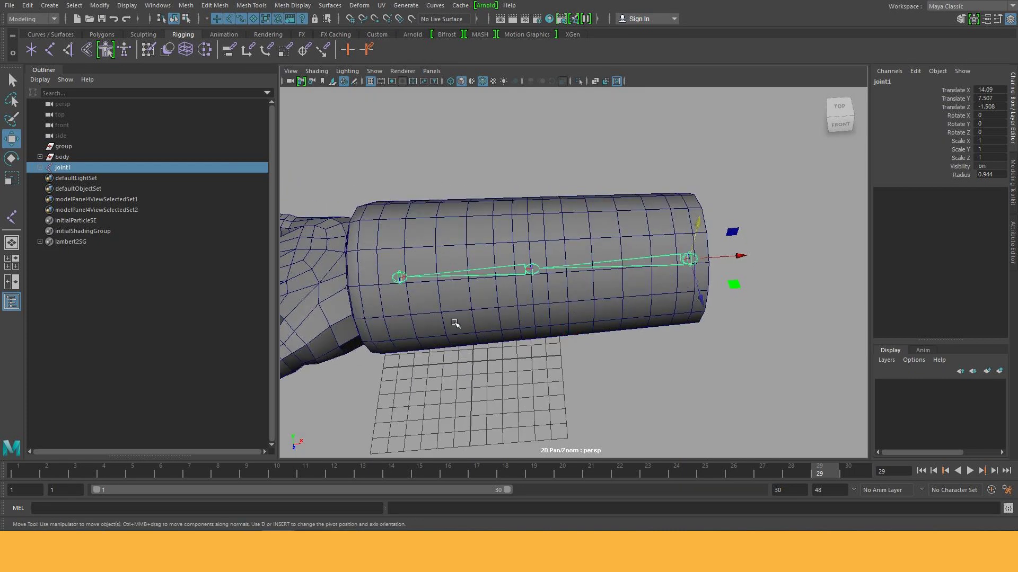
mouse_move(455, 324)
middle_down()
mouse_move(550, 289)
mouse_move(634, 363)
middle_up()
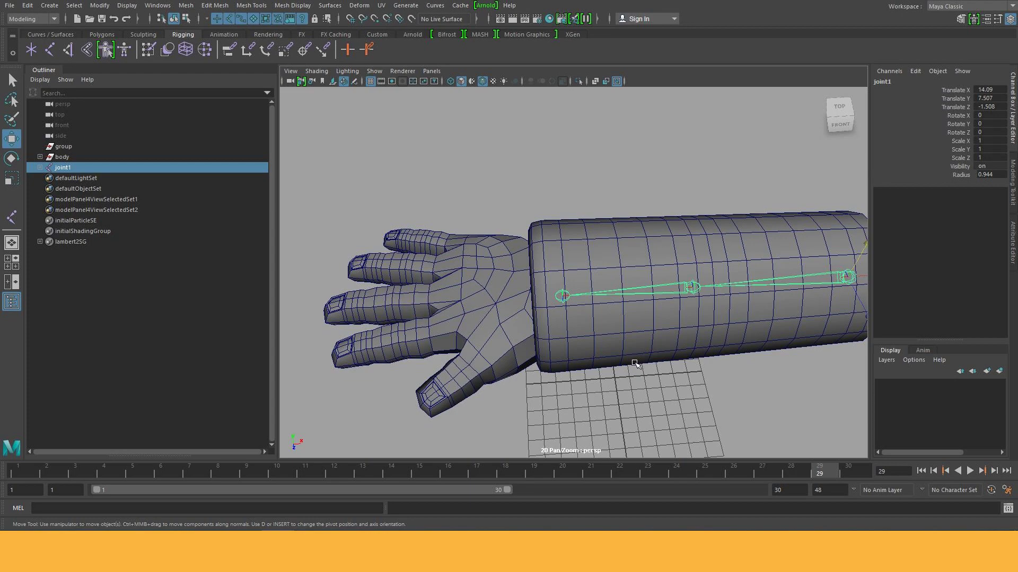
mouse_move(635, 363)
alt+mouse_down()
mouse_move(589, 366)
mouse_move(592, 354)
alt+mouse_up()
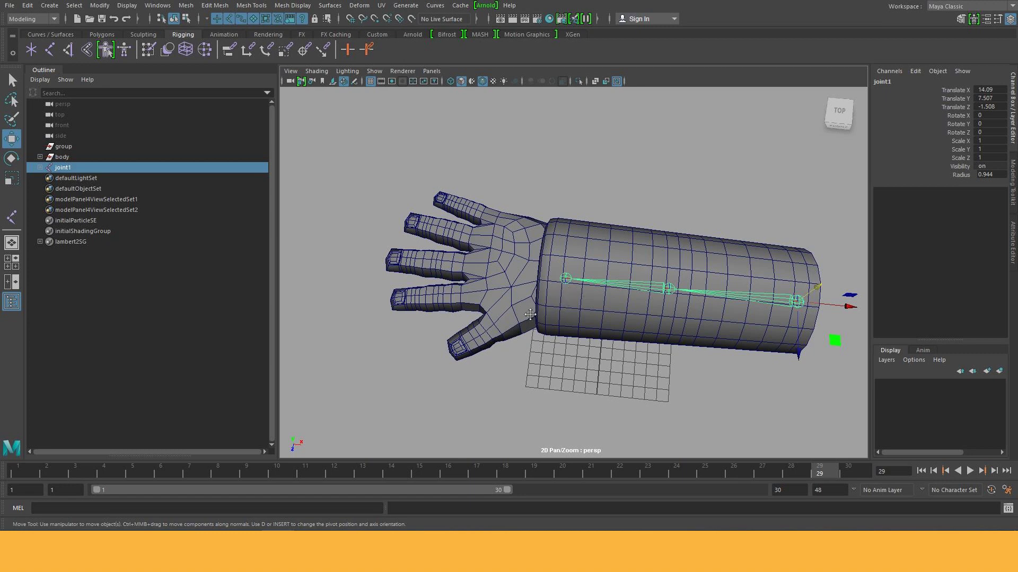
alt+right_drag(530, 314, 572, 313)
alt+drag(572, 313, 495, 290)
alt+right_drag(495, 290, 665, 339)
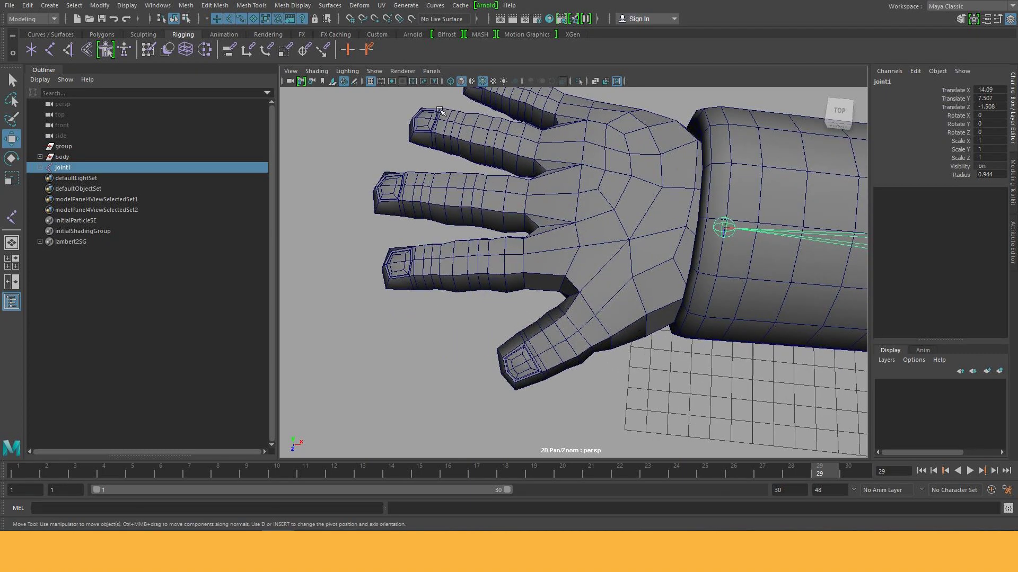
click(50, 51)
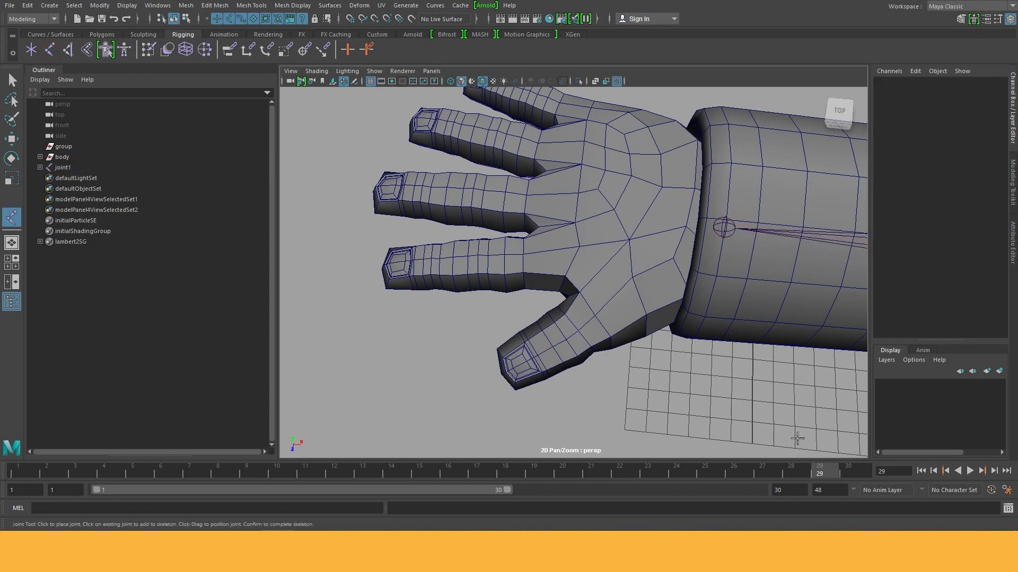
Step: Deselect the joints and frame the forearm and chain in the top view
mouse_move(715, 361)
alt+mouse_down()
mouse_move(615, 314)
mouse_move(580, 365)
mouse_move(586, 350)
mouse_move(549, 348)
alt+mouse_up()
key(space)
alt+middle_drag(644, 376, 644, 324)
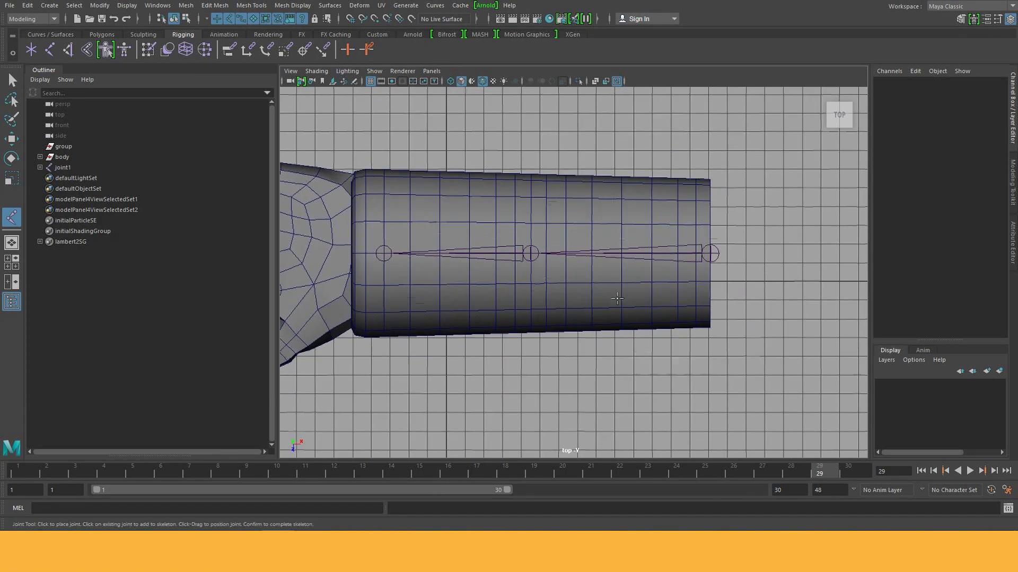
scroll(749, 404, up, 3)
scroll(681, 311, down, 2)
scroll(681, 311, down, 1)
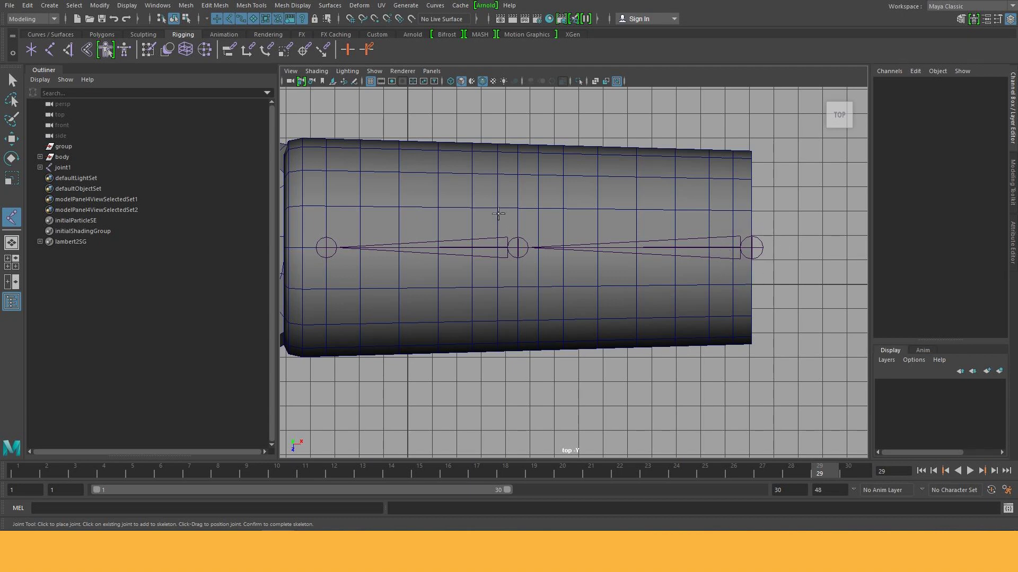
Step: Select three forearm edge loops in edge mode to compare with the joints
key(w)
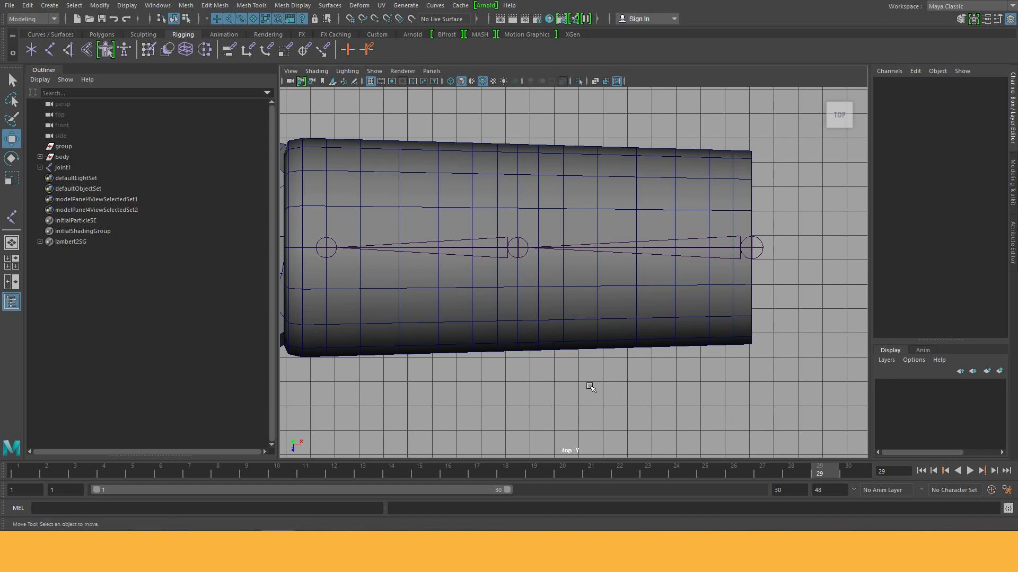
right_drag(504, 195, 500, 170)
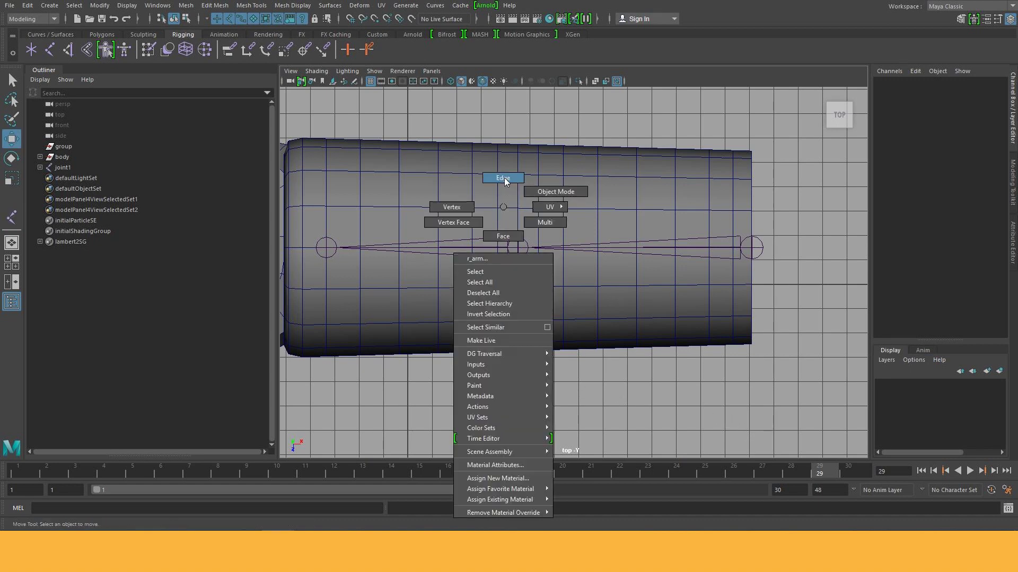
click(499, 216)
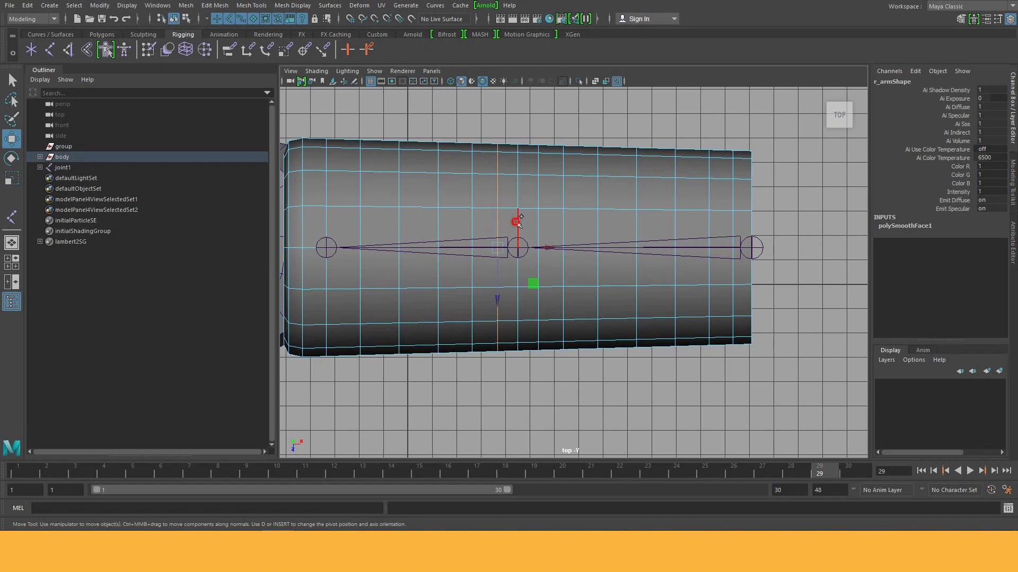
shift+click(515, 220)
shift+click(538, 222)
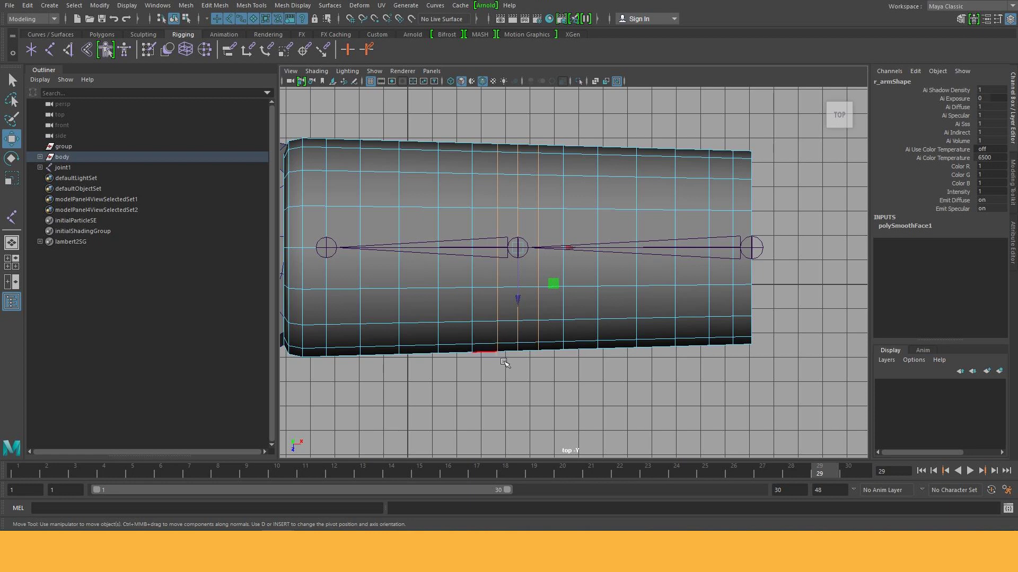
Step: Select the whole forearm mesh again and zoom out to show hand and forearm
alt+middle_drag(491, 330, 557, 316)
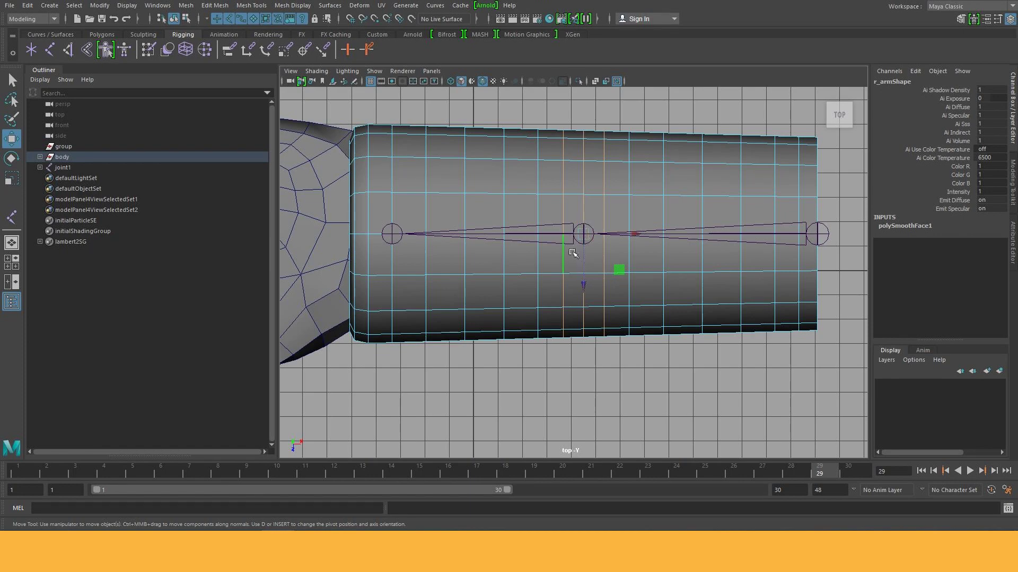
mouse_move(530, 311)
alt+middle_down()
mouse_move(636, 339)
mouse_move(623, 310)
alt+middle_up()
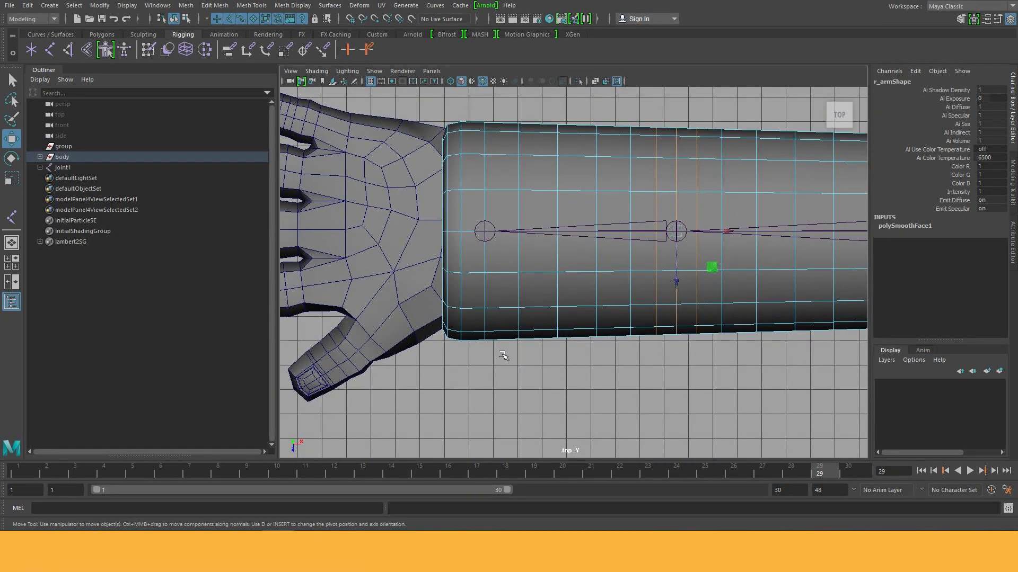
right_drag(554, 188, 575, 170)
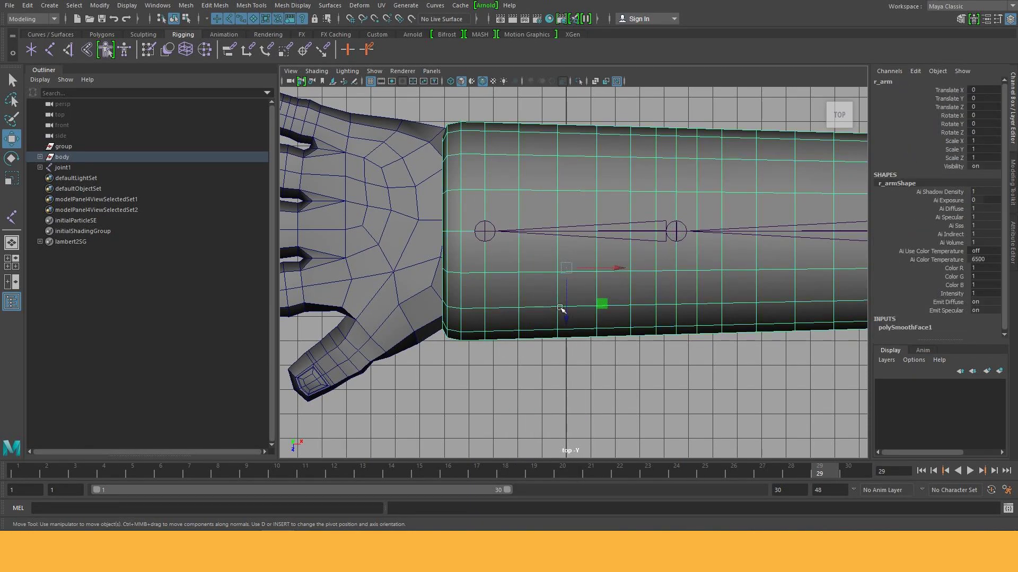
mouse_move(591, 390)
alt+right_down()
mouse_move(472, 354)
mouse_move(473, 372)
alt+right_up()
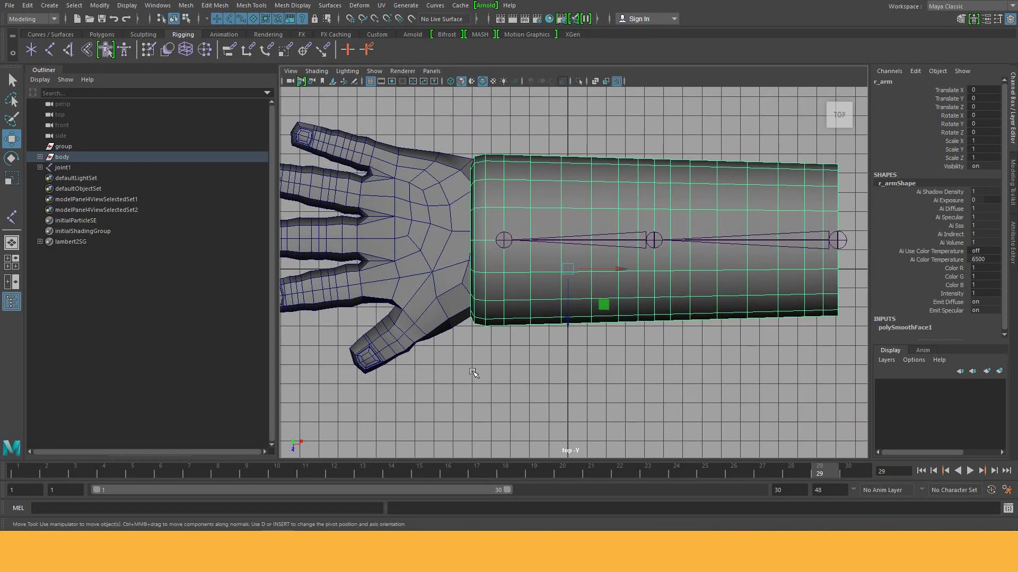
Step: With the Joint tool active, zoom in to frame the fingers in the top view
click(52, 51)
alt+middle_drag(481, 363, 709, 330)
mouse_move(709, 329)
alt+right_down()
mouse_move(440, 243)
mouse_move(505, 277)
alt+right_up()
alt+middle_drag(505, 278, 535, 339)
mouse_move(535, 339)
alt+right_down()
mouse_move(610, 382)
mouse_move(645, 359)
alt+right_up()
alt+middle_drag(645, 358, 652, 367)
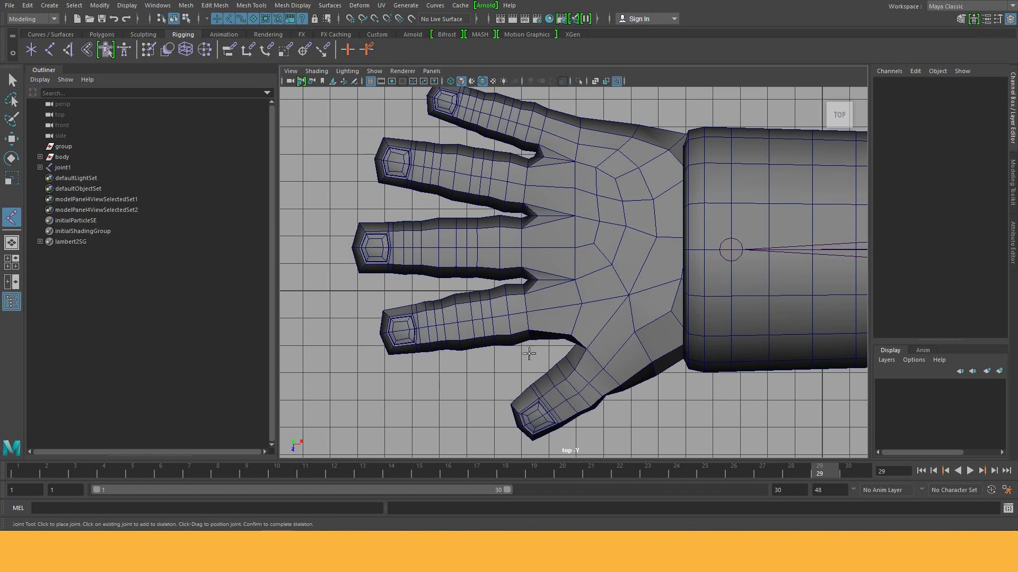
alt+middle_drag(526, 316, 531, 273)
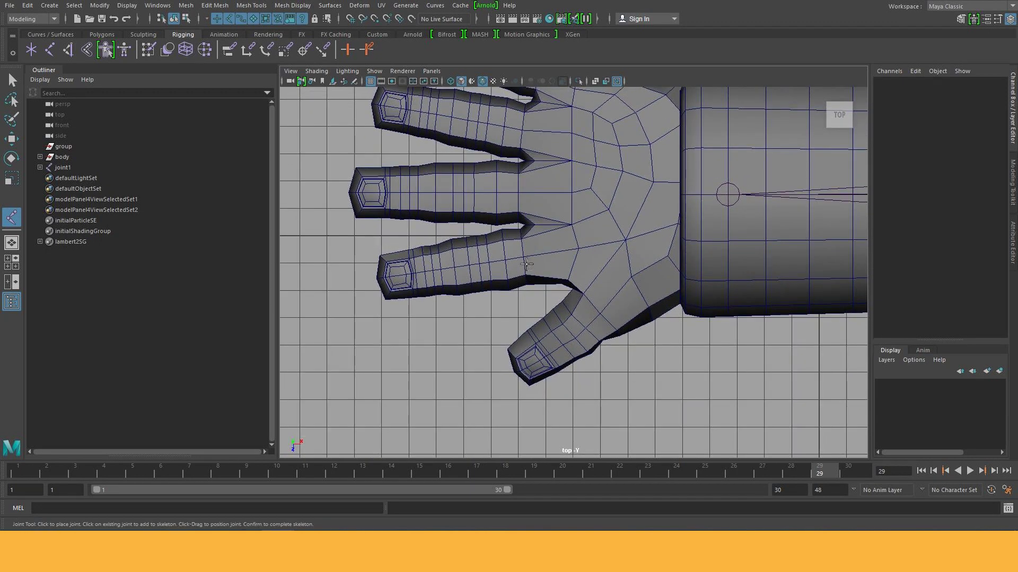
Step: Snap four joints from knuckle to tip of the finger beside the thumb, rooted at joint4
key(v)
click(524, 255)
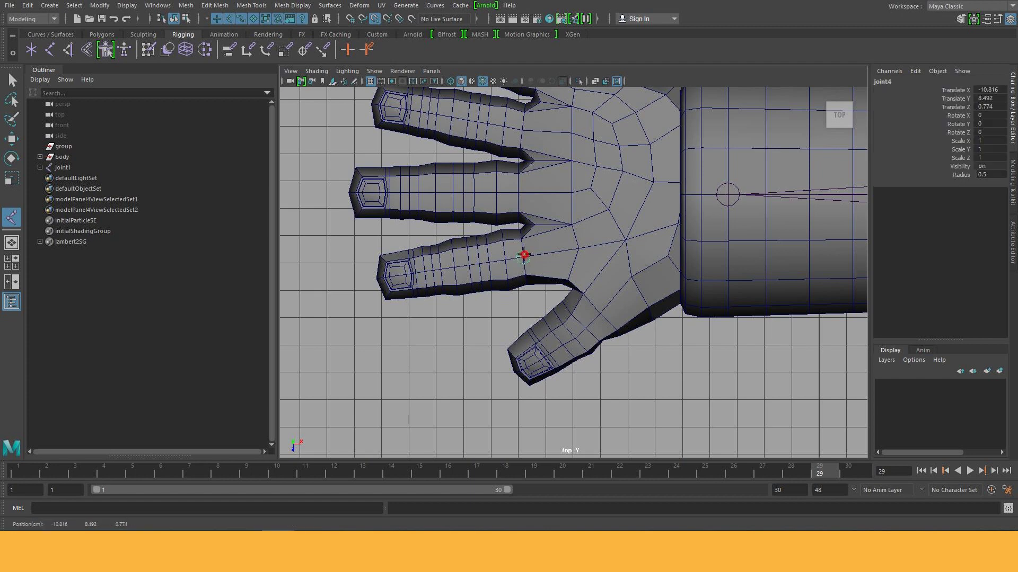
click(478, 264)
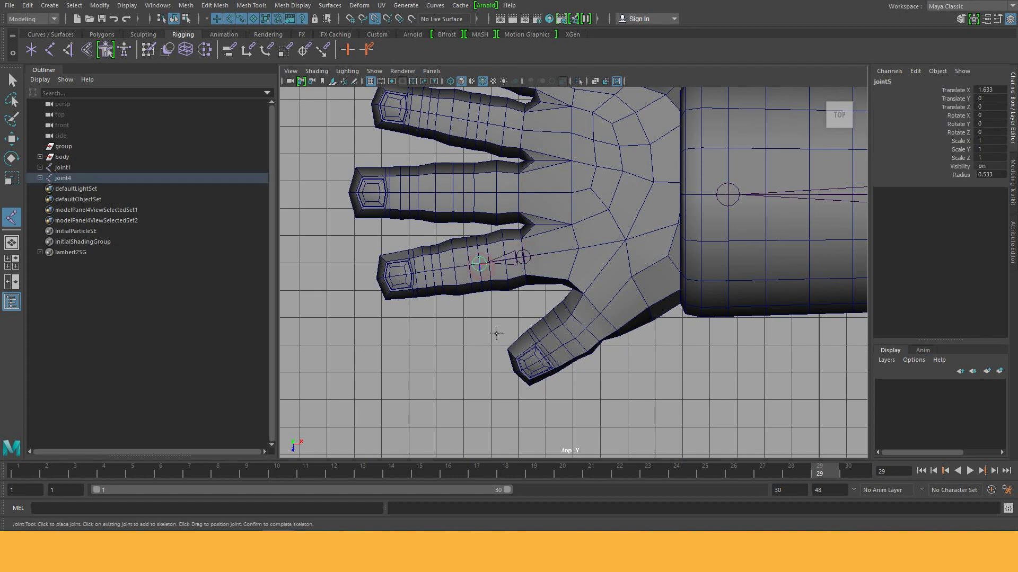
click(432, 271)
click(376, 279)
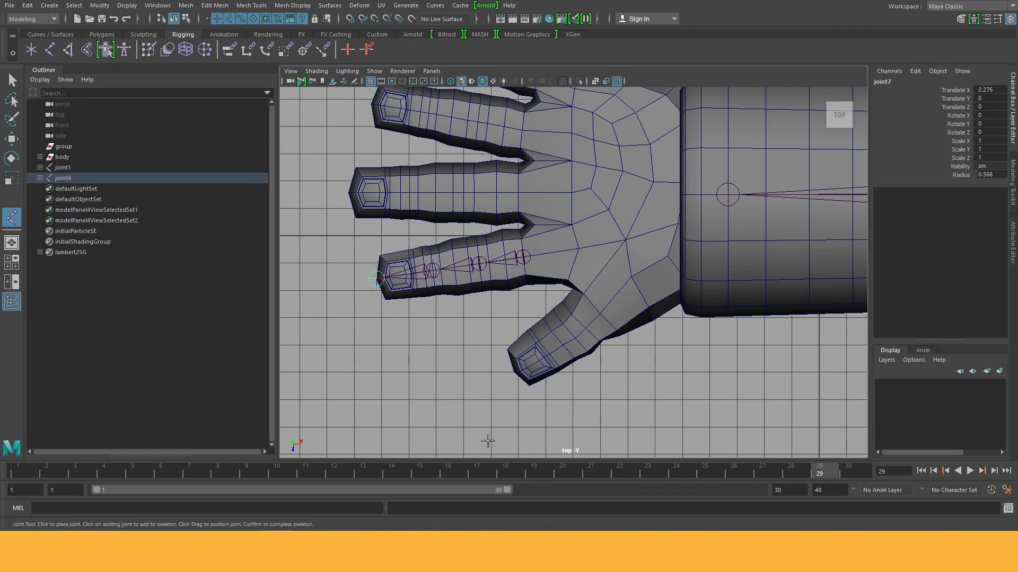
key(Return)
key(w)
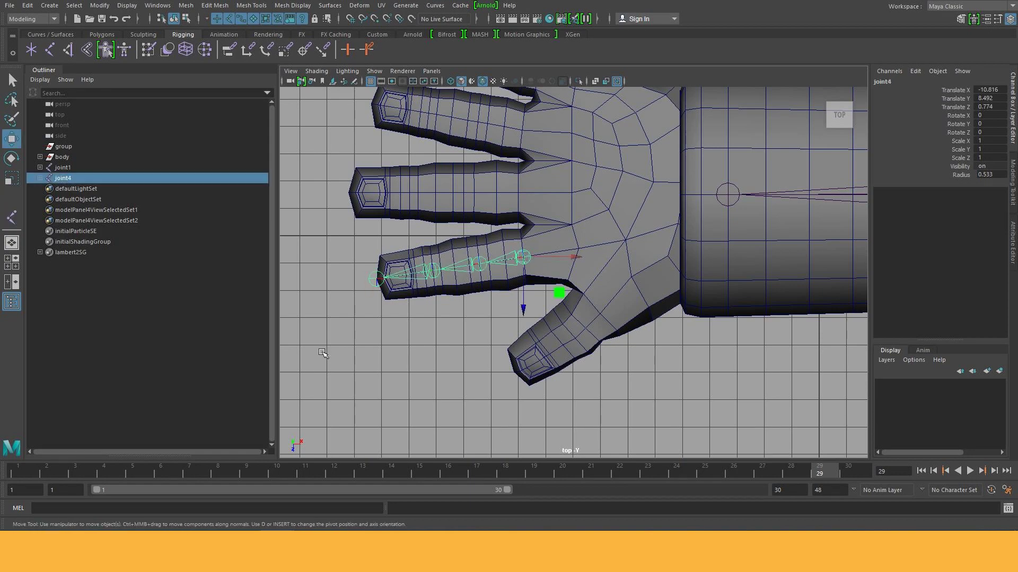
scroll(350, 286, up, 2)
scroll(350, 285, up, 1)
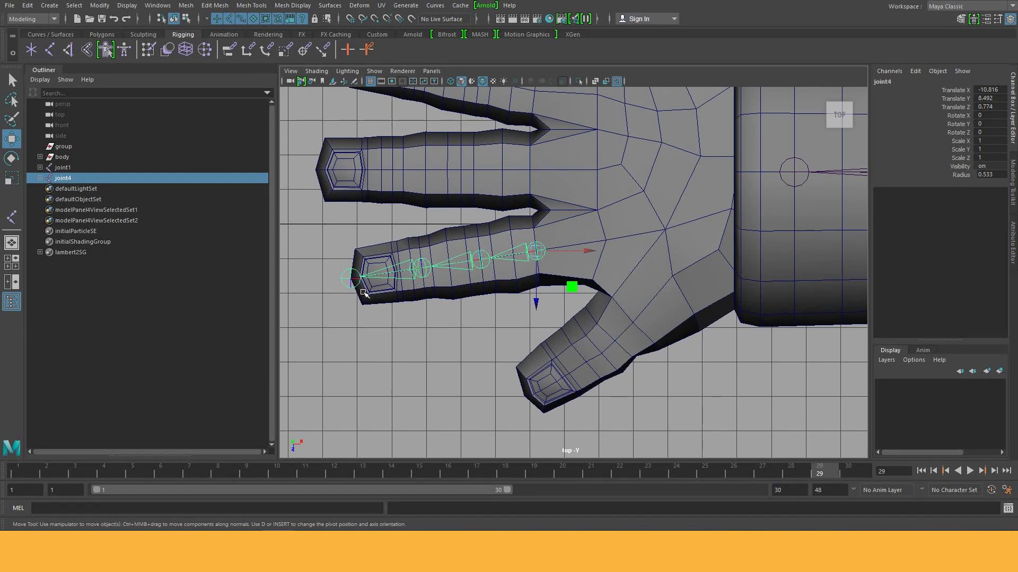
click(426, 262)
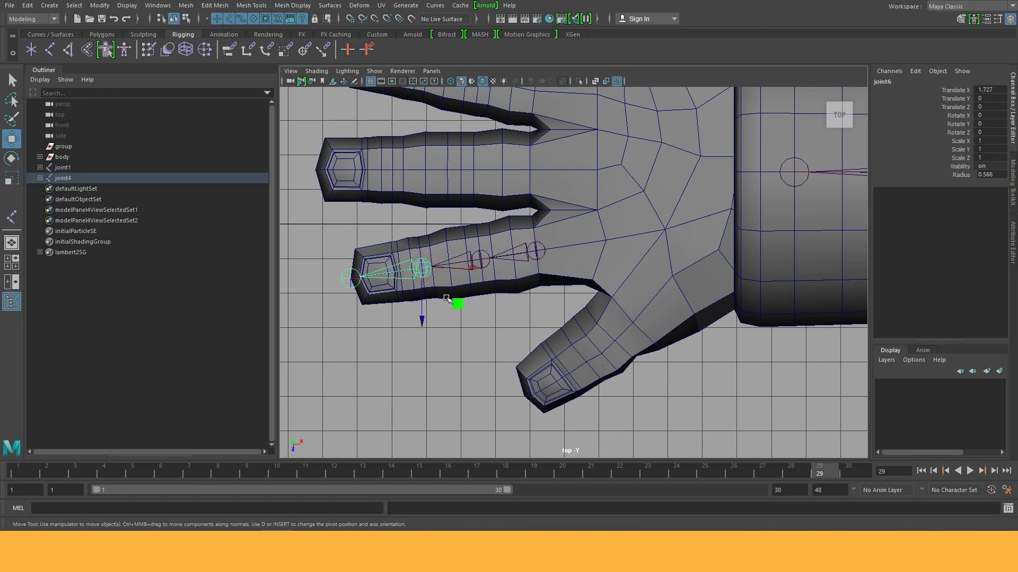
key(e)
mouse_move(427, 256)
mouse_down()
mouse_move(454, 264)
mouse_move(452, 255)
mouse_up()
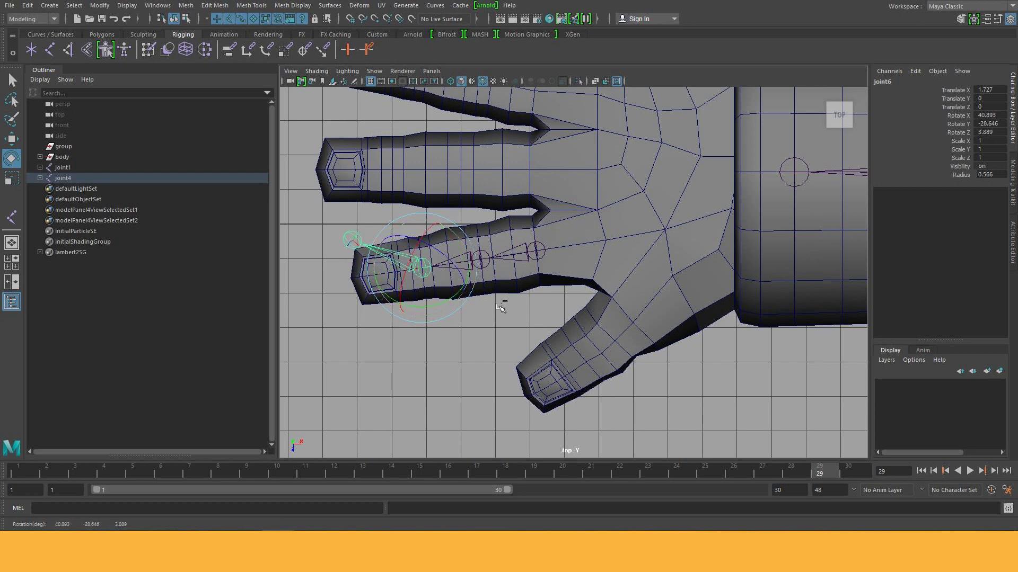
key(ctrl+z)
key(w)
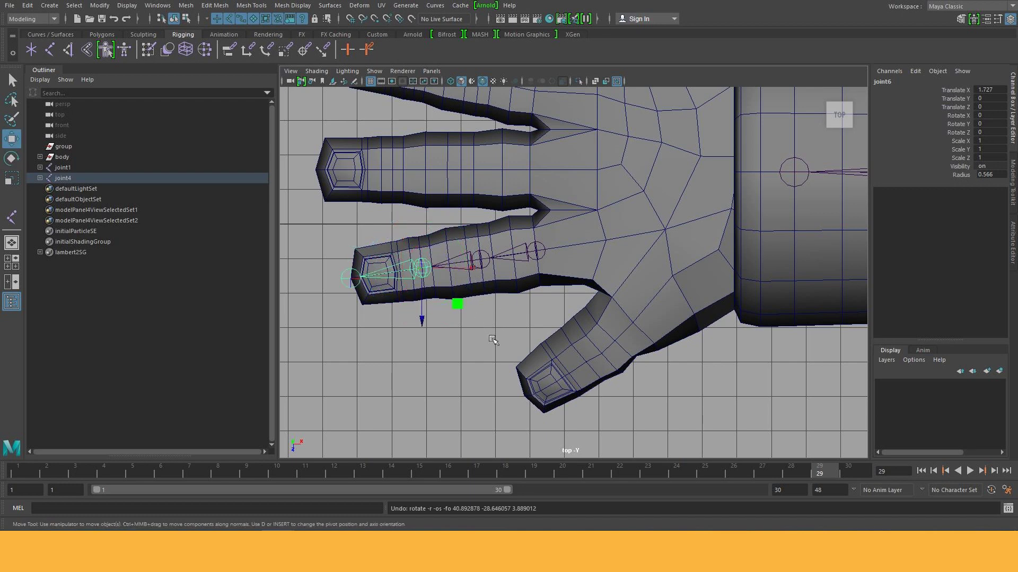
key(space)
click(487, 309)
Step: Select root joint4 of the index finger chain and frame it in the front view
alt+drag(487, 309, 510, 308)
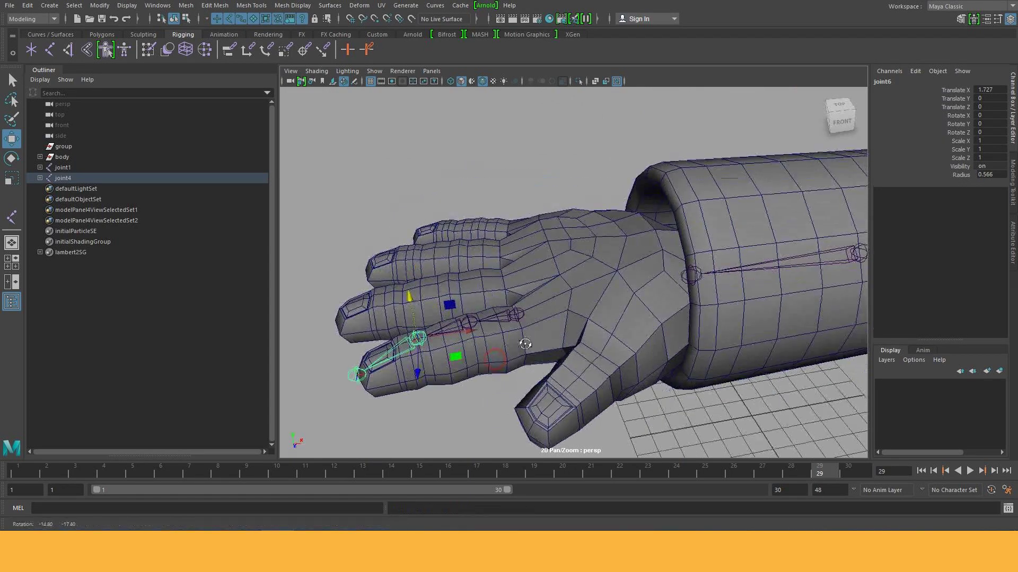
click(514, 310)
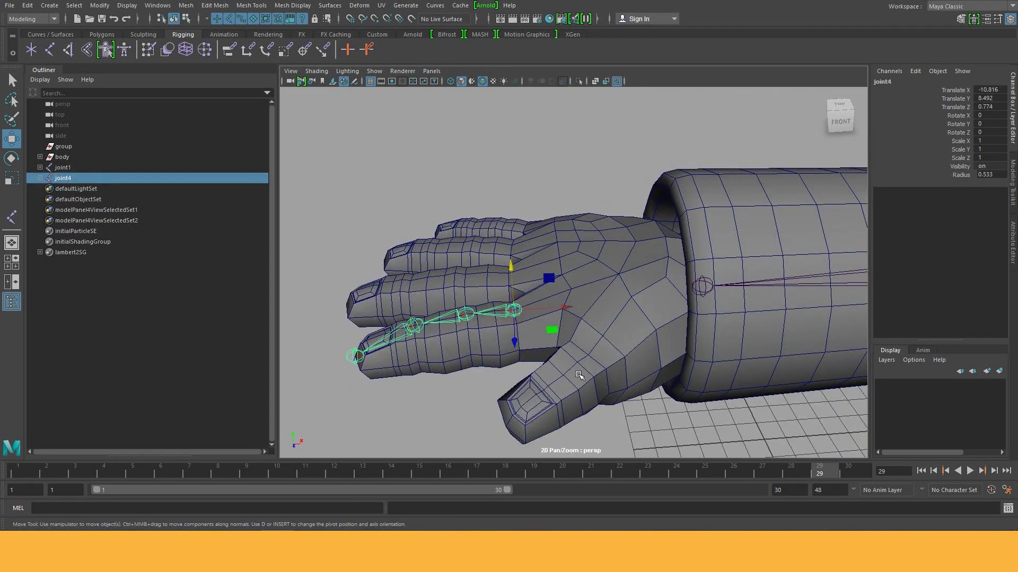
key(space)
click(579, 389)
scroll(436, 321, down, 5)
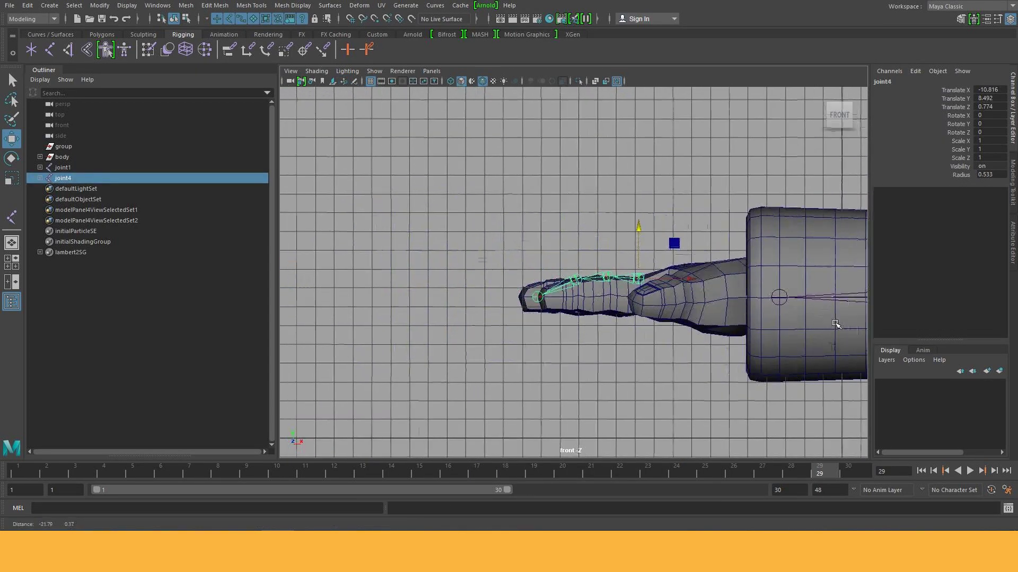
scroll(773, 362, up, 6)
alt+middle_drag(766, 318, 532, 289)
scroll(531, 289, down, 3)
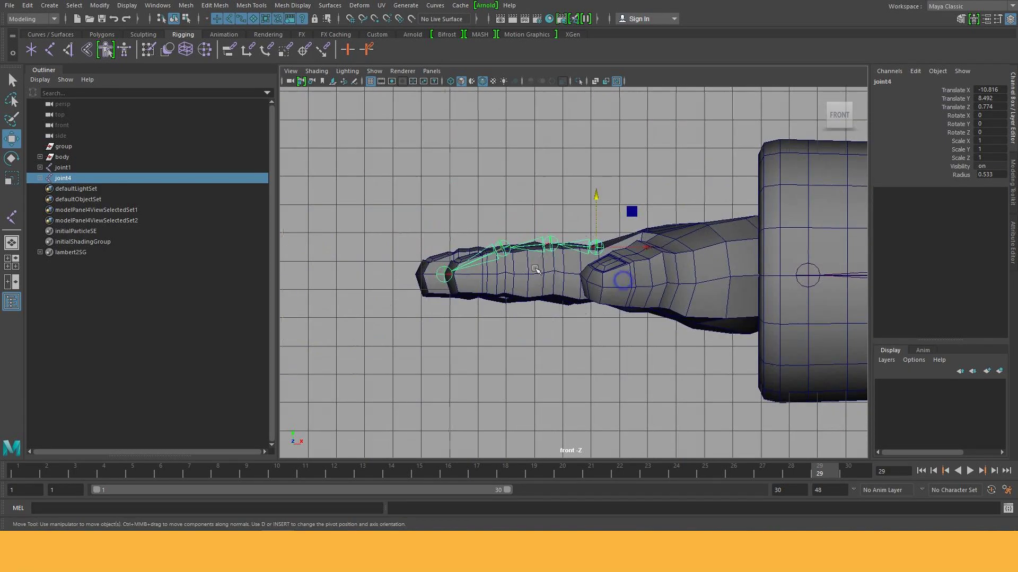
scroll(672, 318, up, 1)
scroll(620, 186, up, 2)
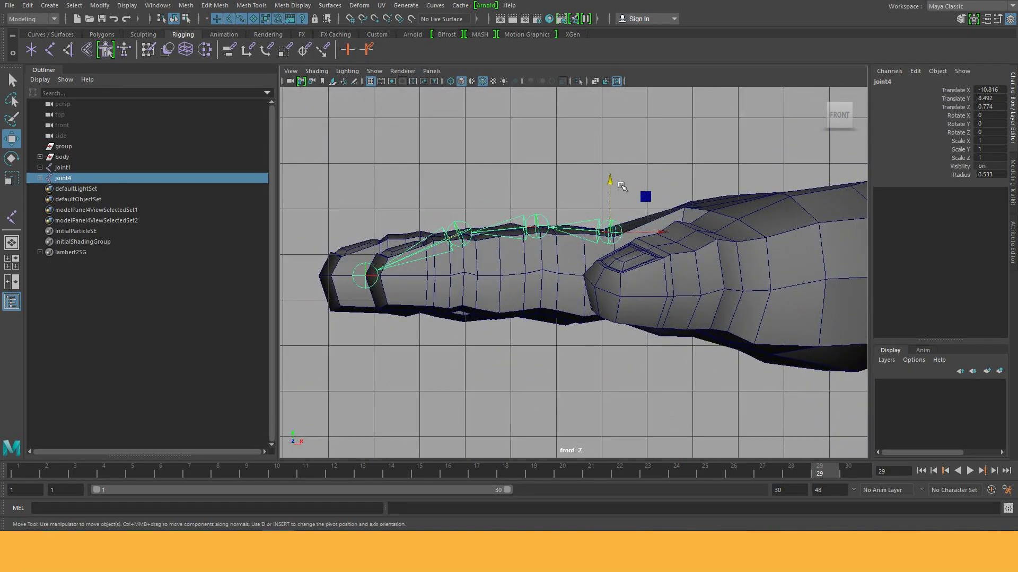
Step: Lower the chain into the finger, nudge joint5 down, and vertex-snap joint7 onto the fingertip
drag(623, 188, 622, 226)
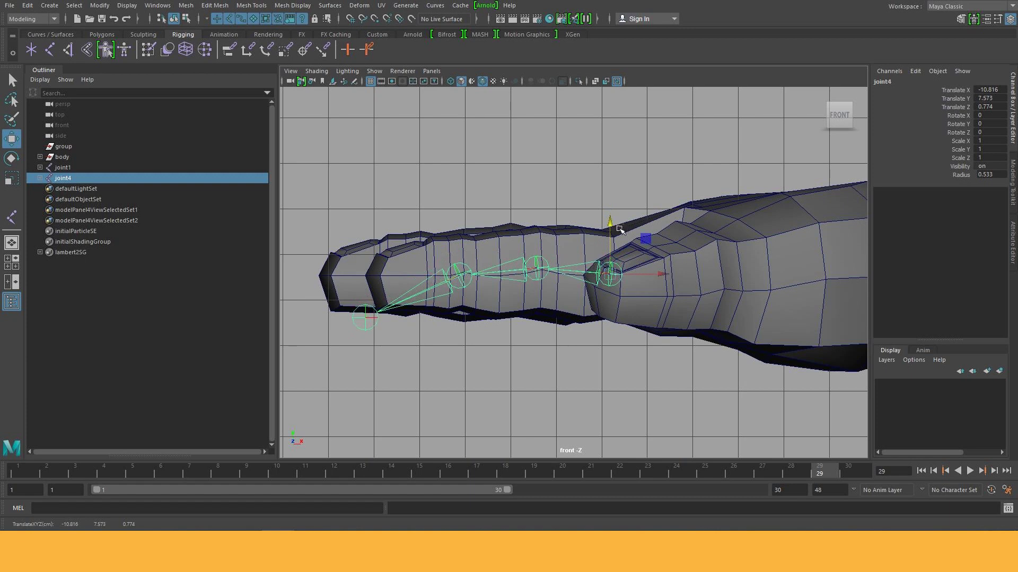
key(Down)
drag(539, 218, 542, 221)
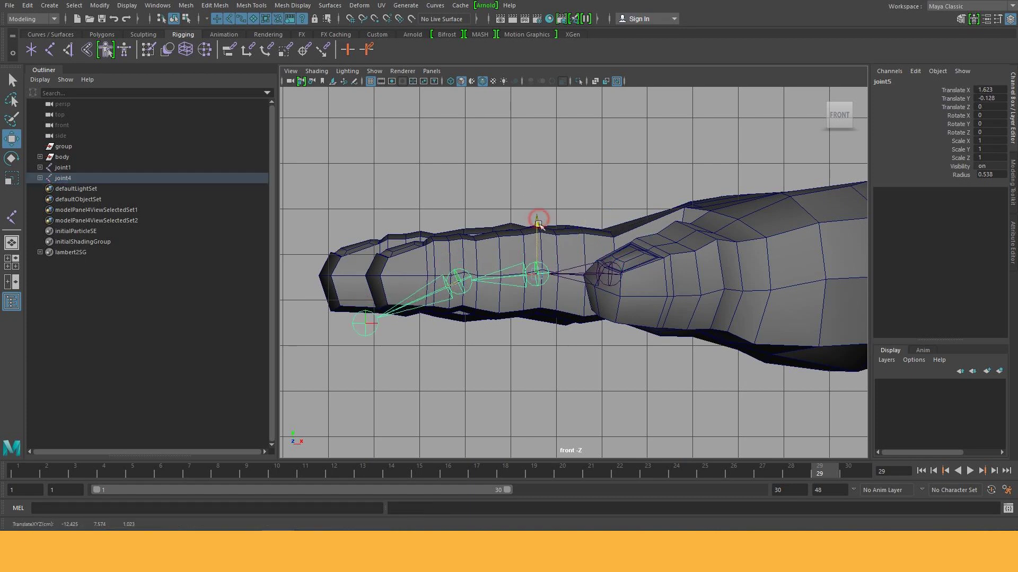
key(Down)
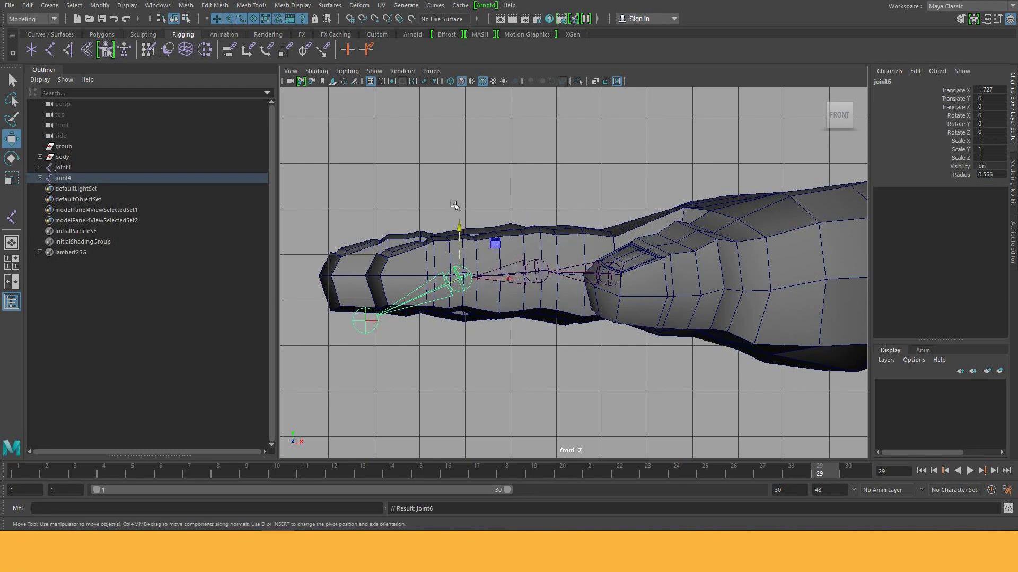
key(Down)
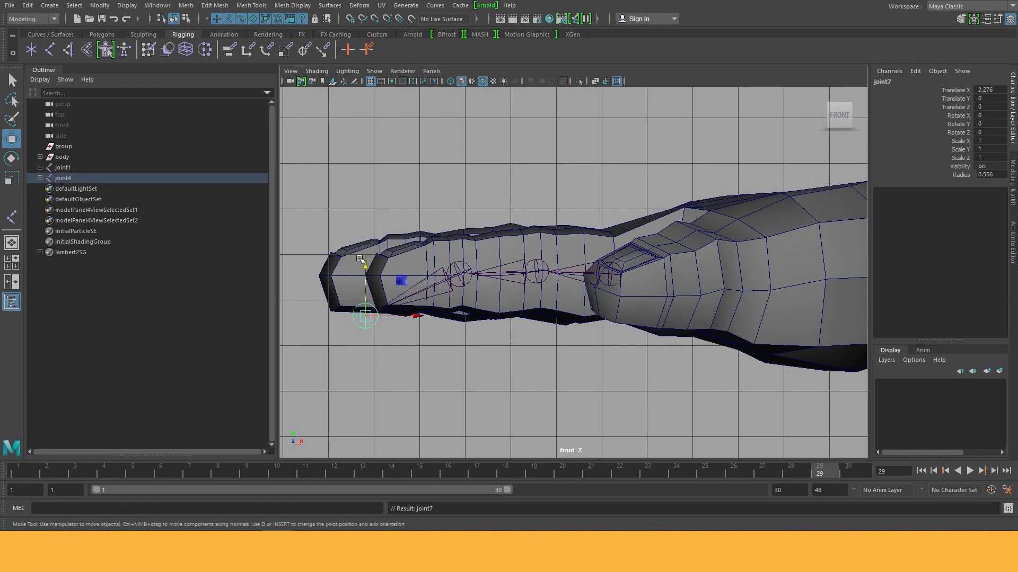
key(v)
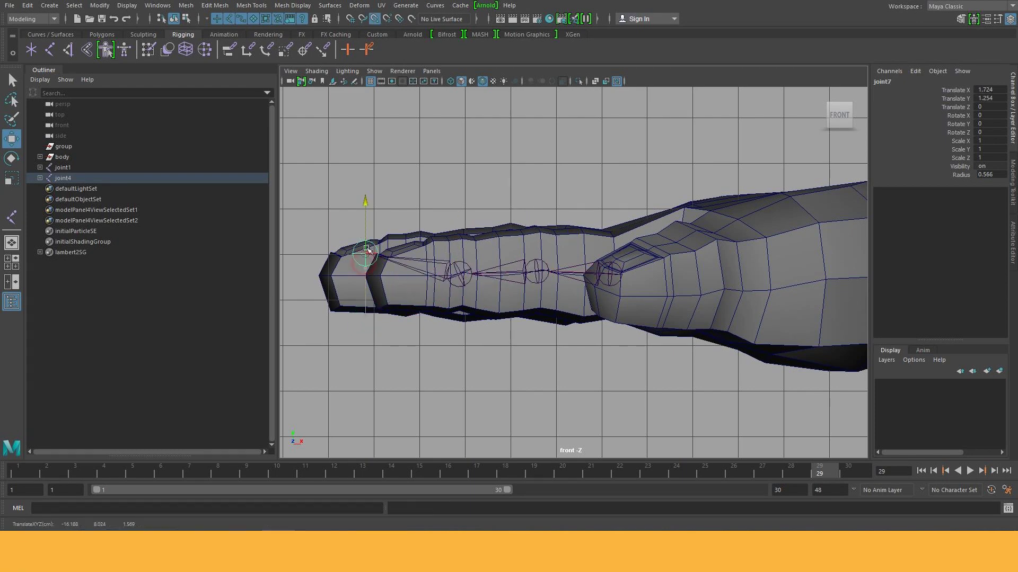
drag(369, 268, 365, 275)
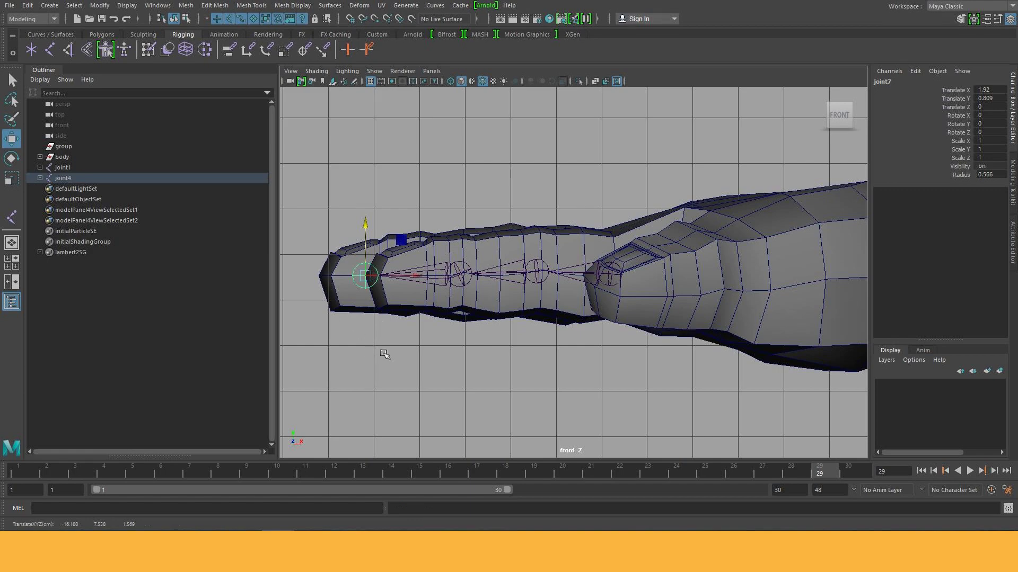
Step: Check the finger chain in perspective, then return to the top view over the fingers
alt+middle_drag(338, 309, 449, 317)
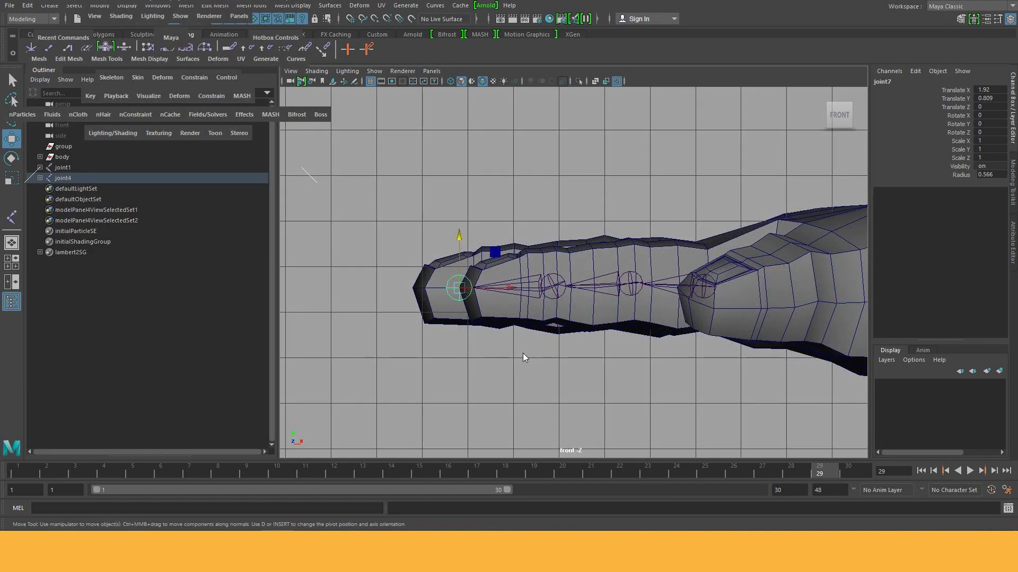
key(space)
click(520, 331)
alt+drag(519, 332, 602, 421)
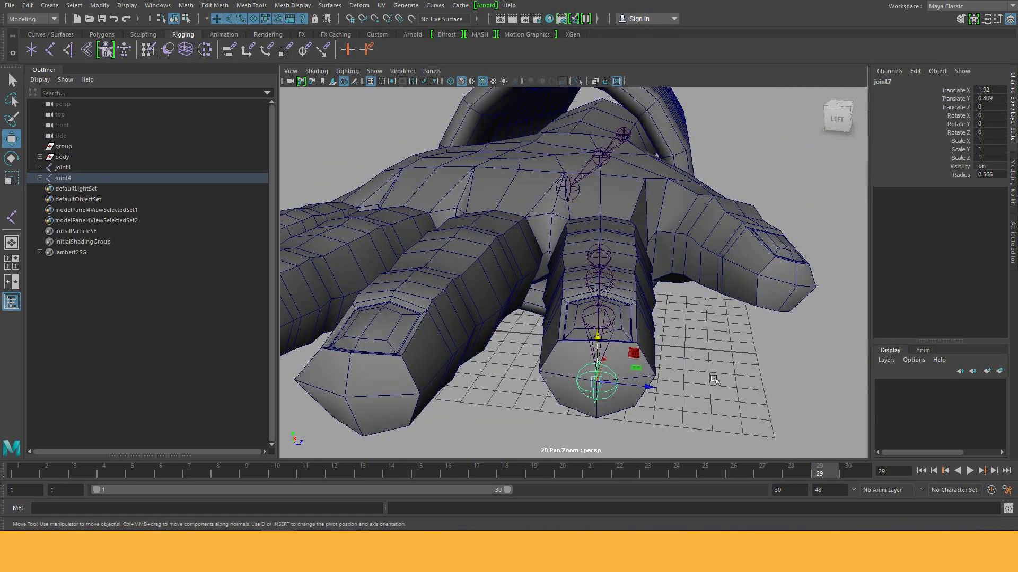
alt+drag(716, 381, 557, 308)
scroll(558, 308, down, 5)
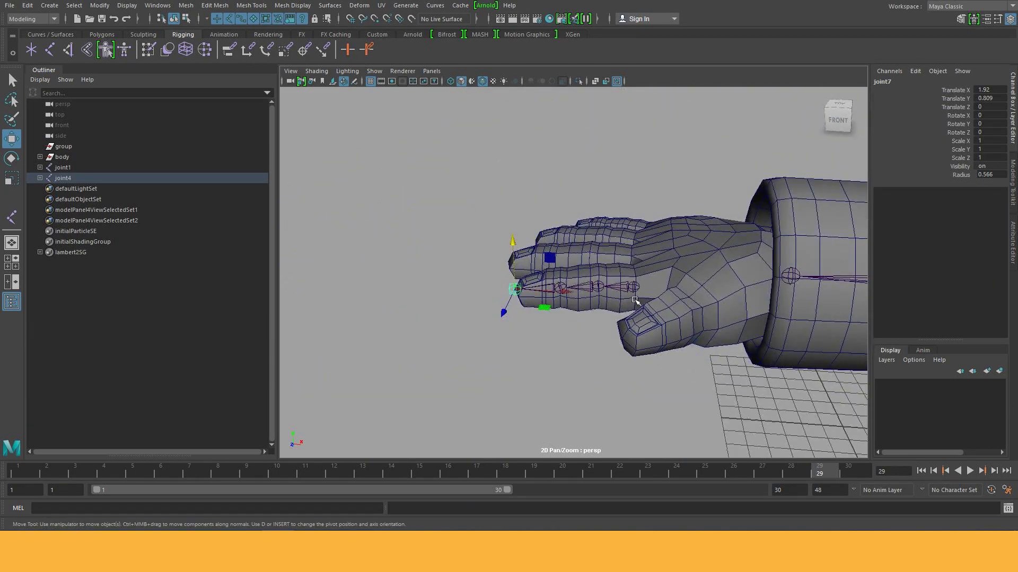
alt+drag(626, 308, 636, 323)
alt+middle_drag(671, 322, 537, 342)
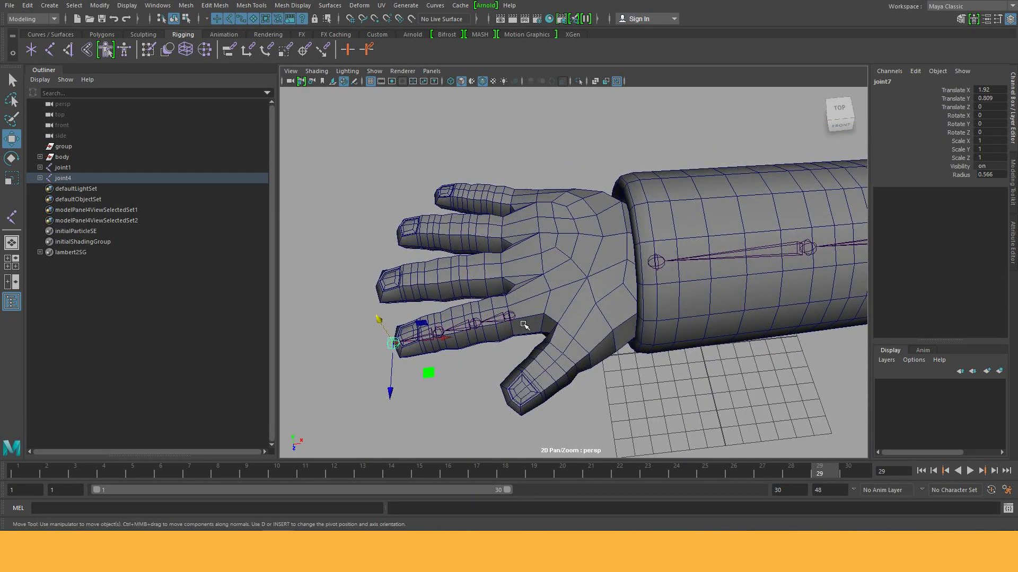
key(space)
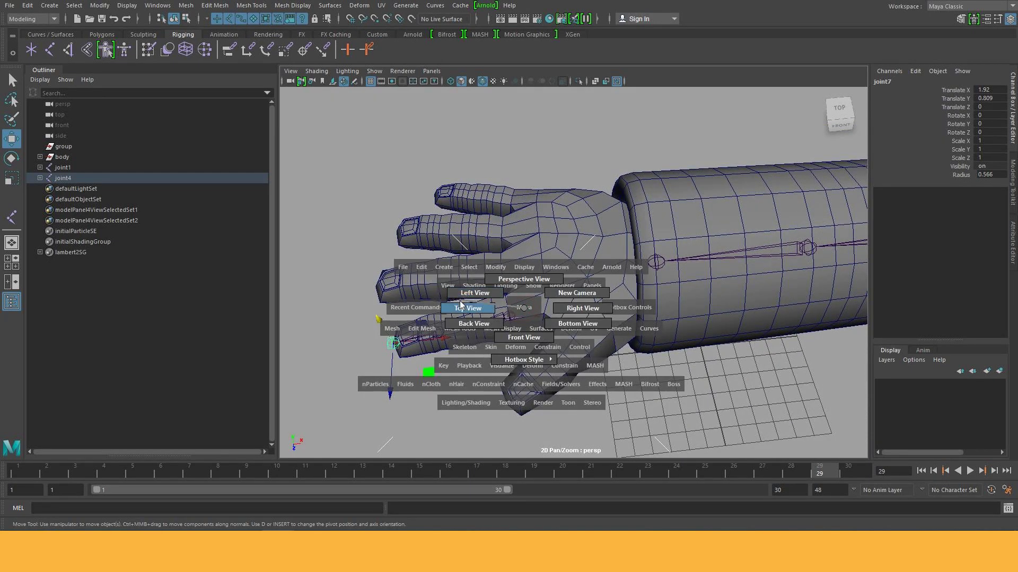
drag(525, 309, 471, 290)
alt+middle_drag(507, 223, 571, 334)
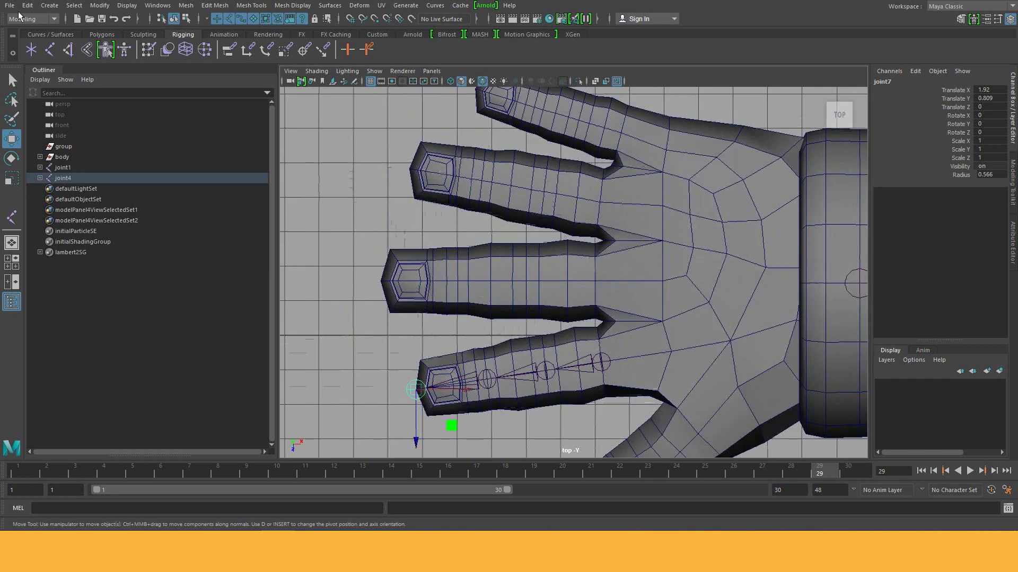
Step: Place four joints along the middle finger from base to tip, rooted at joint8
click(50, 49)
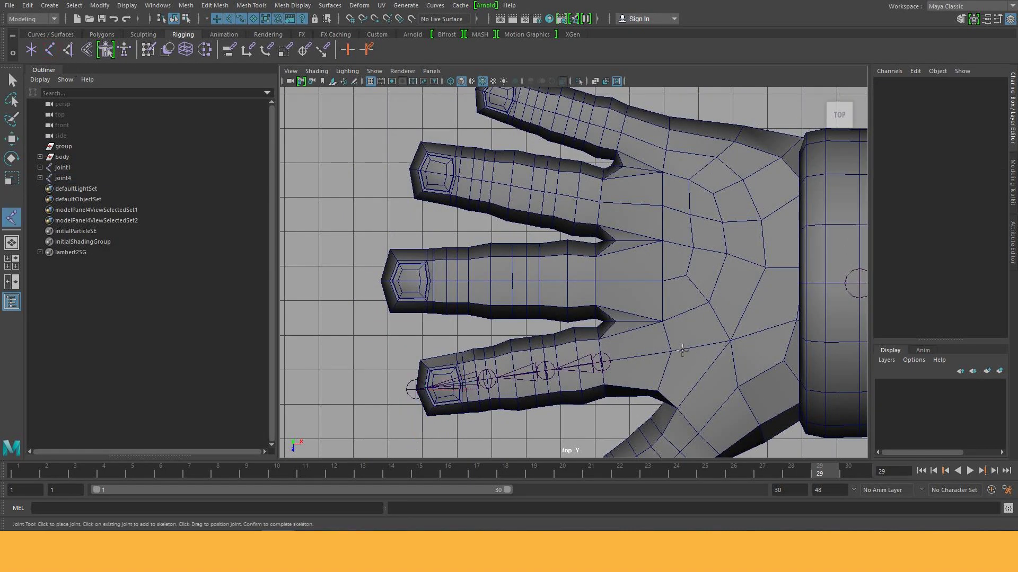
click(594, 282)
click(527, 281)
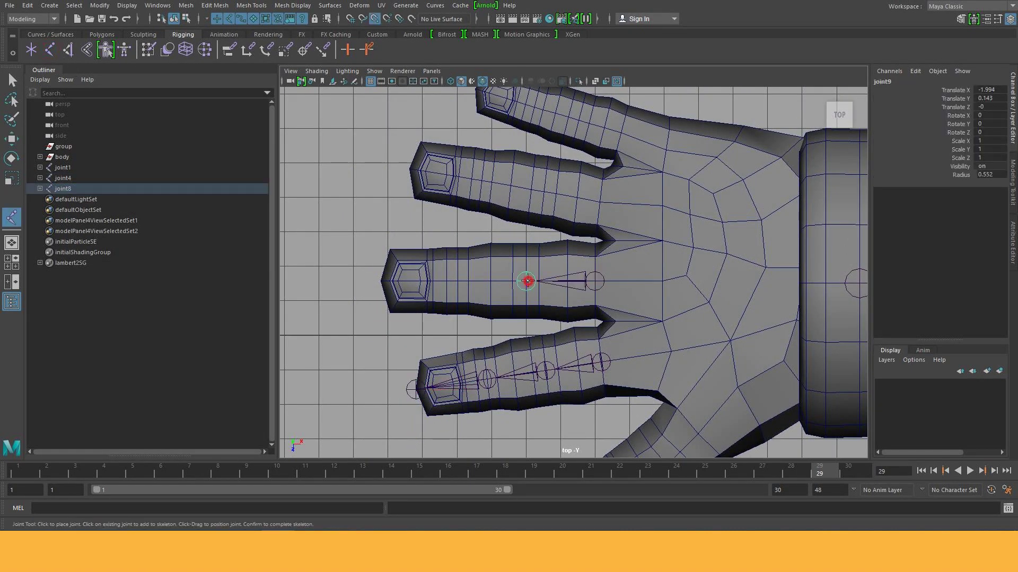
click(457, 282)
click(381, 280)
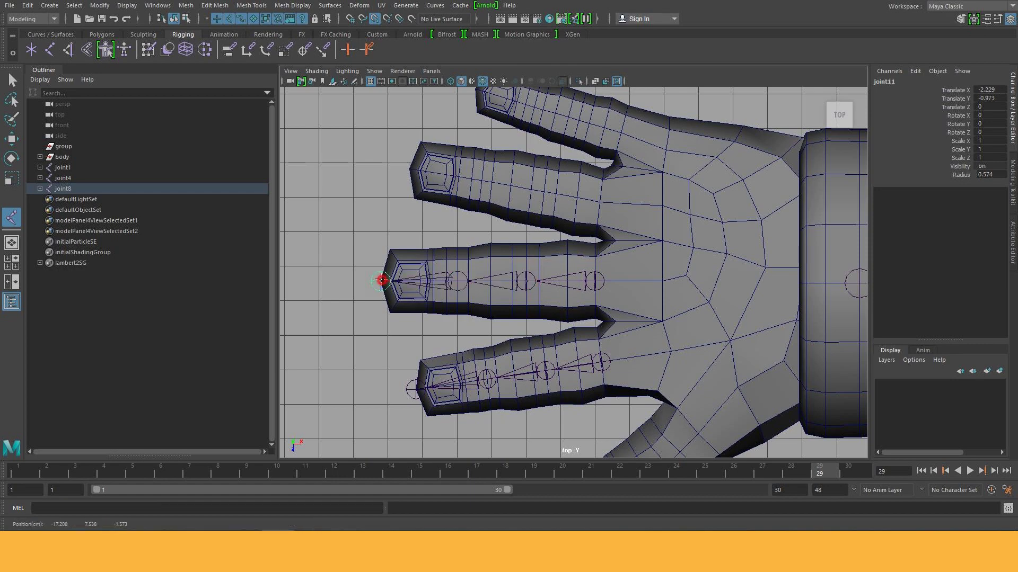
key(Return)
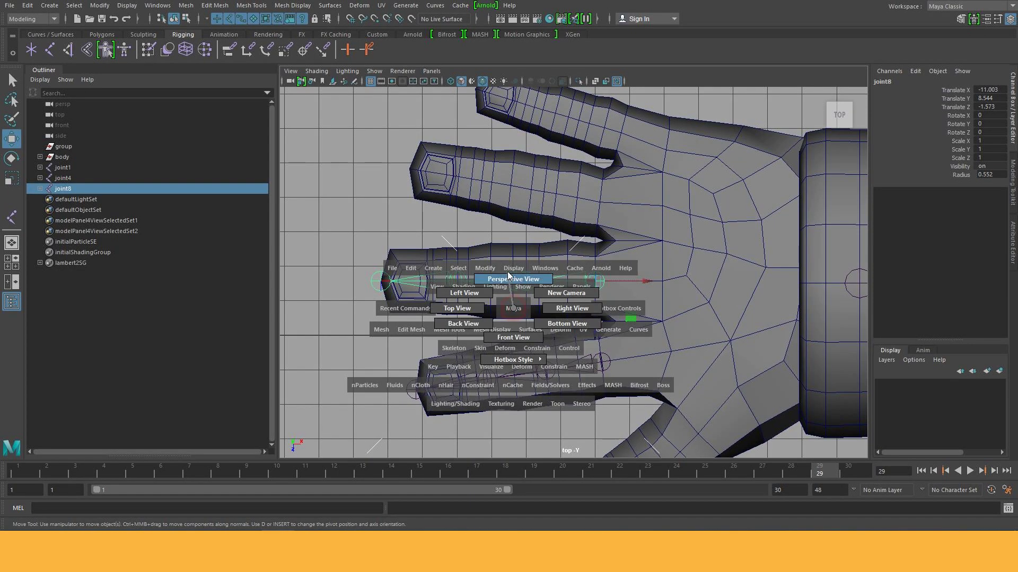
Step: In front view, lower the chain into the middle finger and snap joint11 onto the fingertip
drag(514, 312, 514, 339)
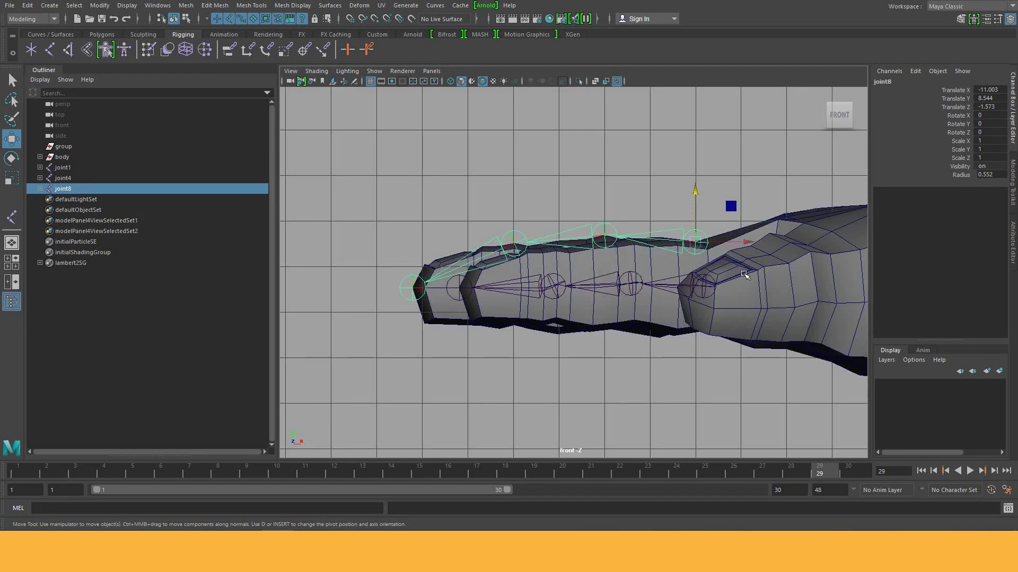
alt+middle_drag(530, 282, 508, 285)
mouse_move(675, 197)
mouse_down()
mouse_move(669, 223)
mouse_move(633, 255)
mouse_up()
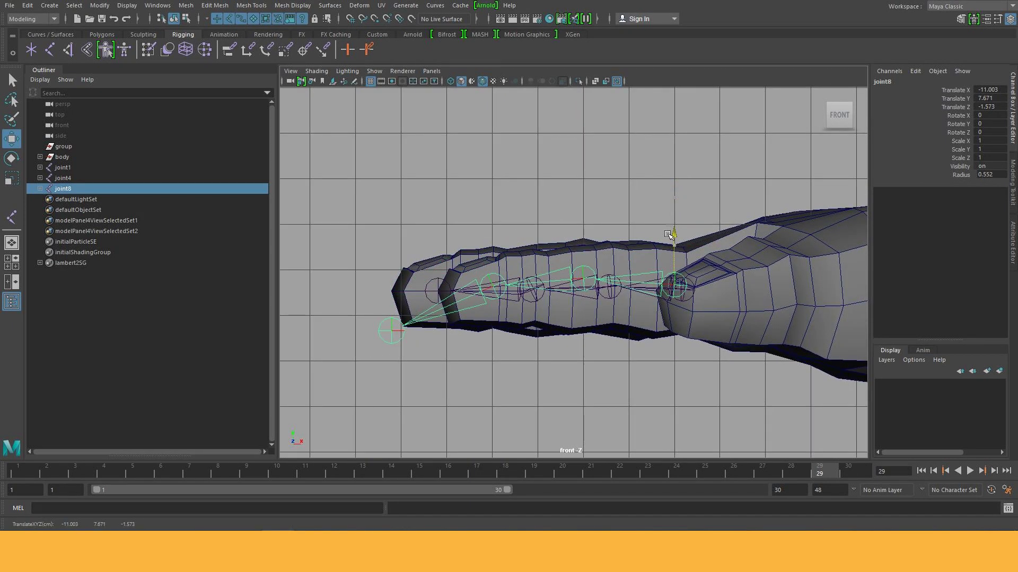
key(Down)
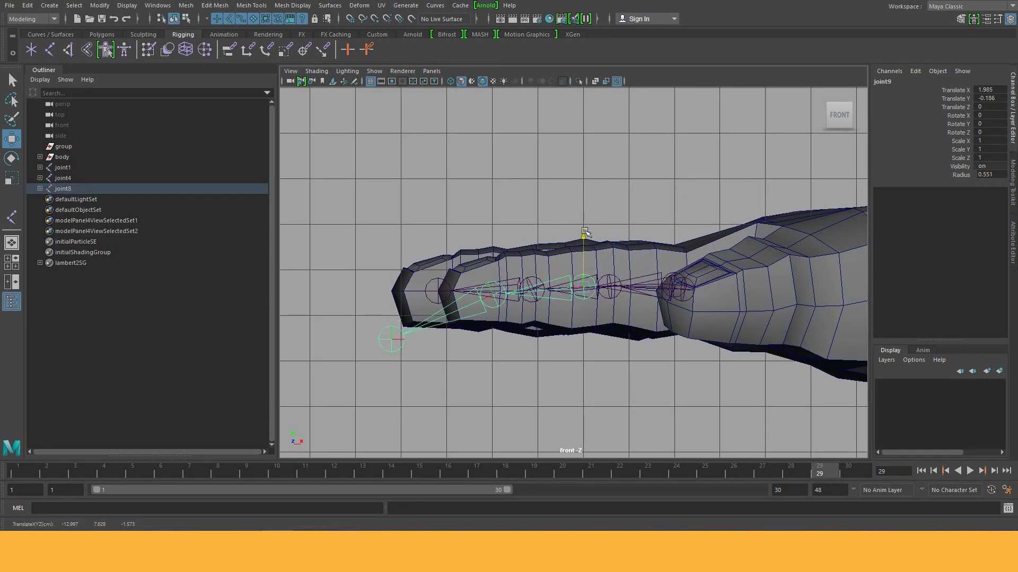
key(Down)
drag(493, 235, 493, 241)
key(Down)
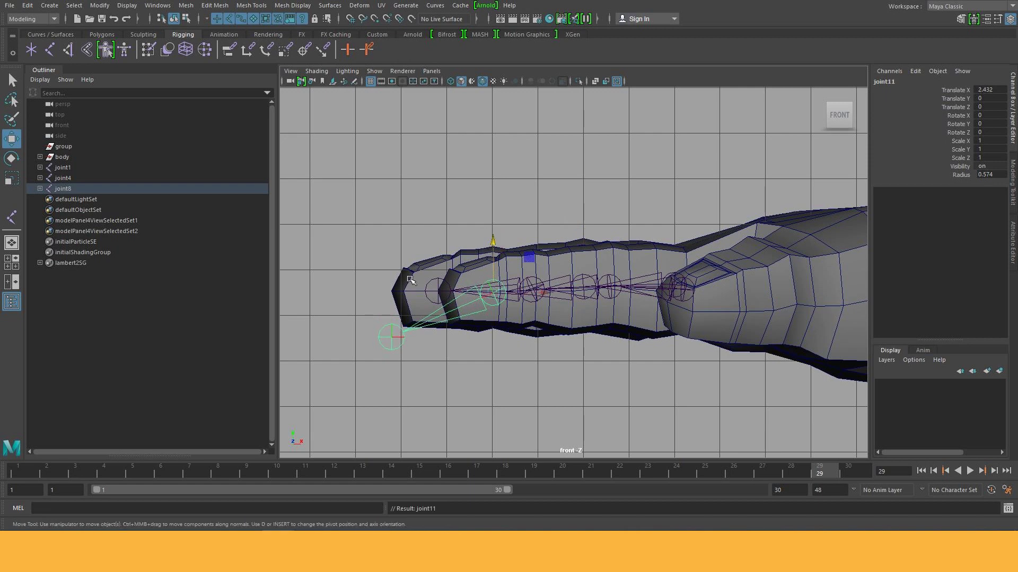
key(v)
drag(390, 287, 374, 245)
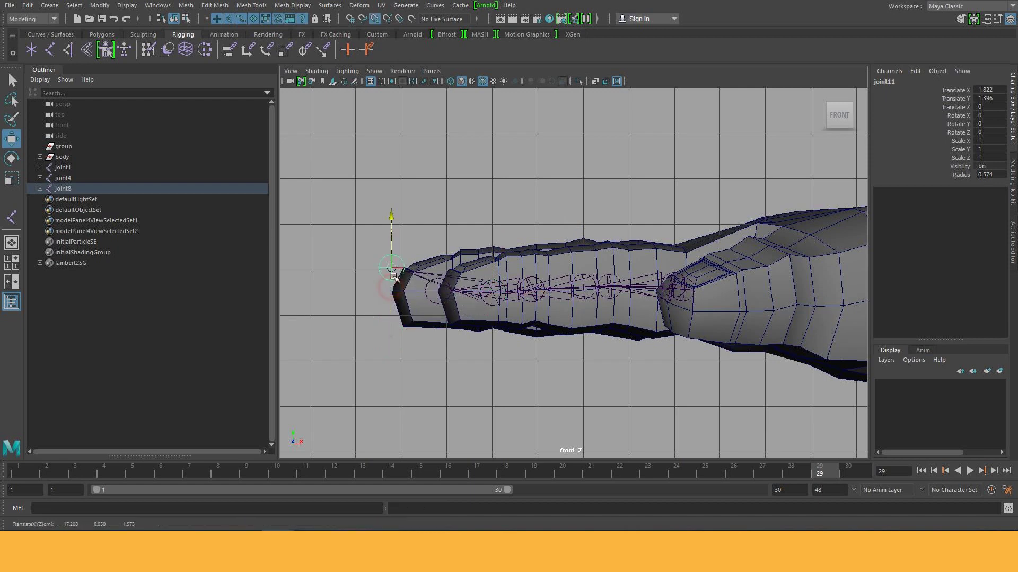
key(space)
drag(556, 277, 604, 277)
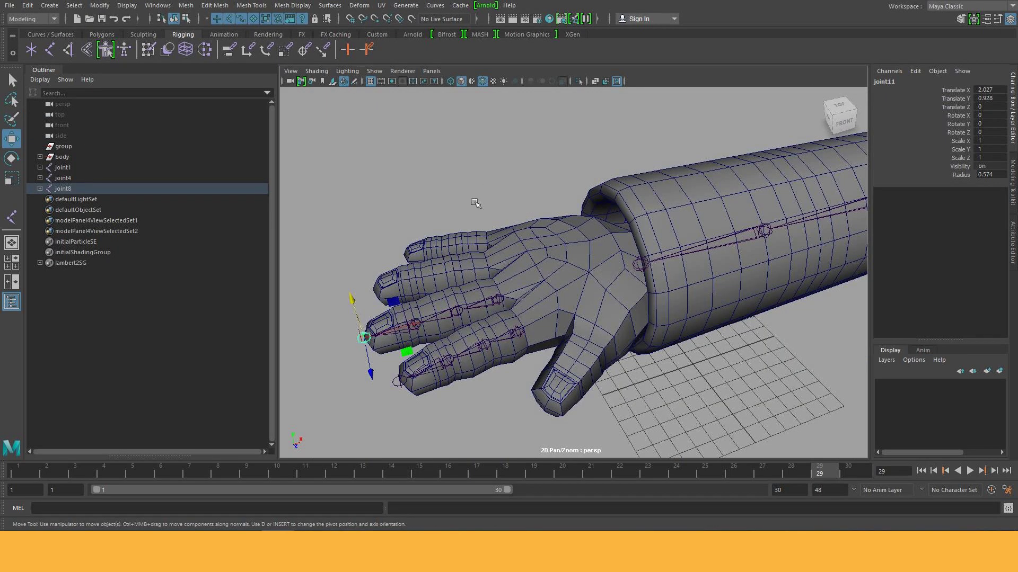
alt+drag(476, 203, 476, 254)
Step: In top view, place joint12 at the ring finger's base and the next joint along the finger
click(49, 53)
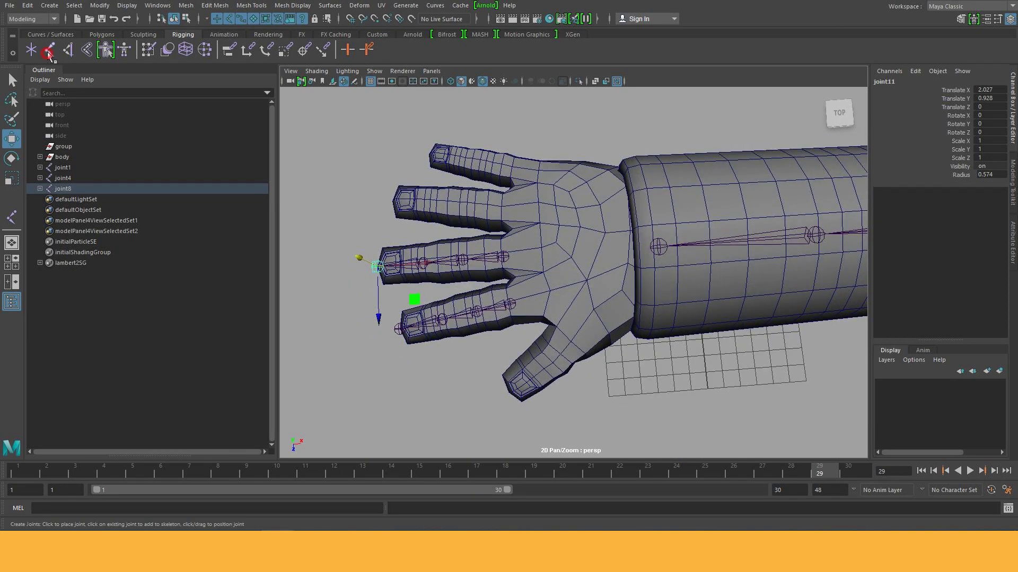
key(space)
drag(508, 287, 473, 284)
scroll(558, 323, up, 1)
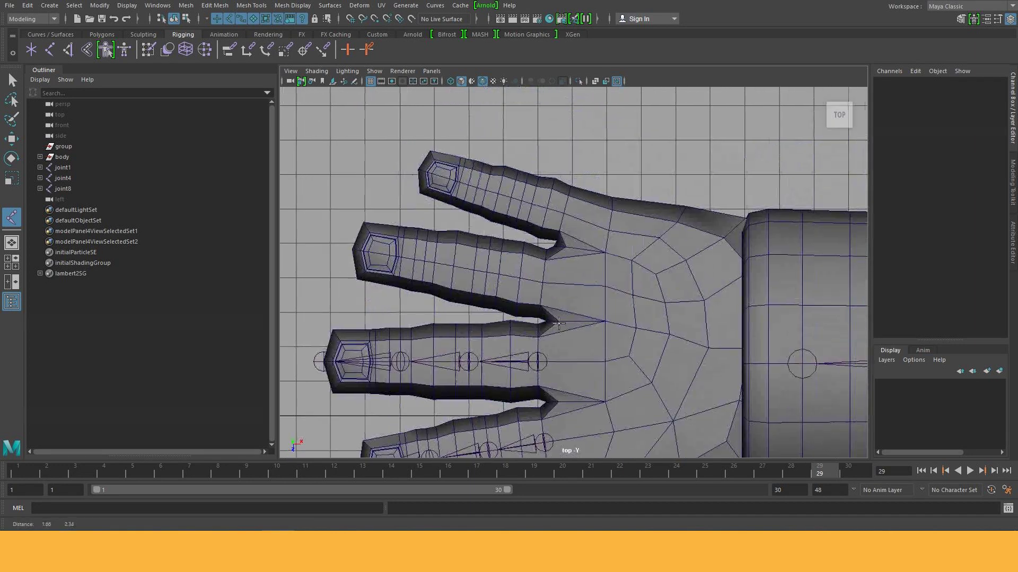
click(537, 285)
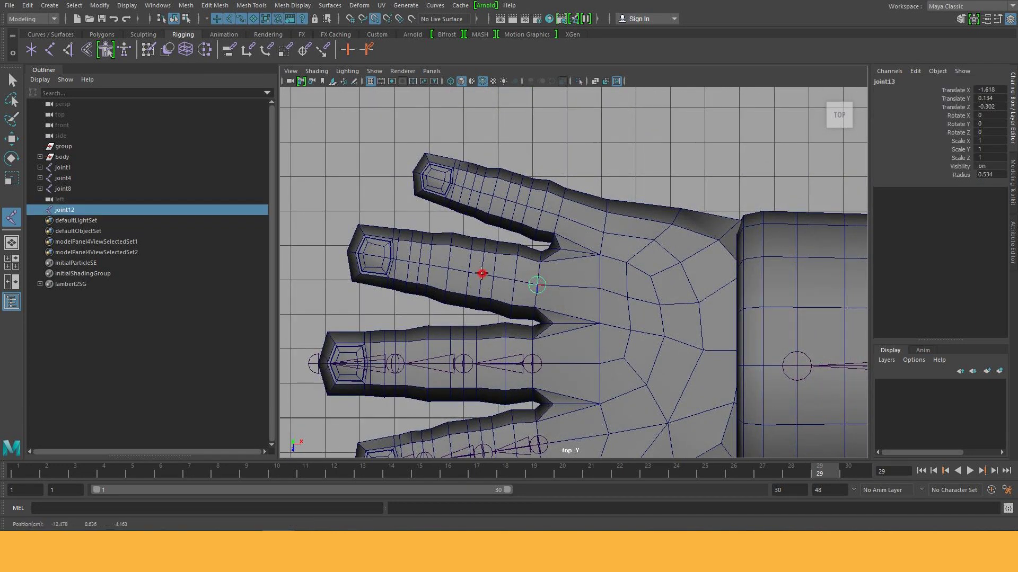
click(418, 262)
Step: Place joint15 at the ring fingertip and finish the chain
click(348, 251)
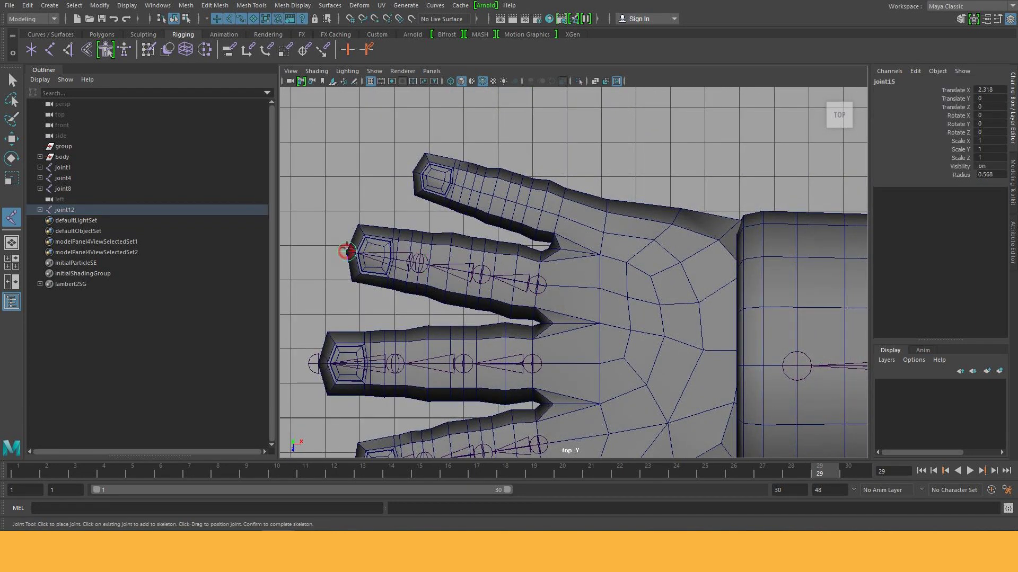
key(w)
key(space)
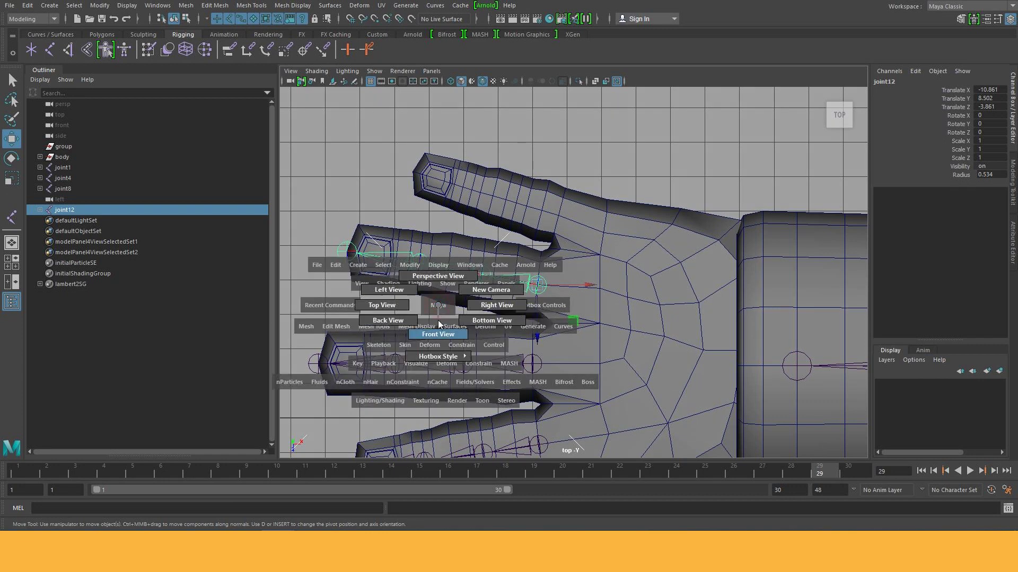
drag(438, 320, 438, 339)
Step: In front view, lower joint12, nudge joint13 and raise joint15 to centre the chain
drag(685, 214, 687, 240)
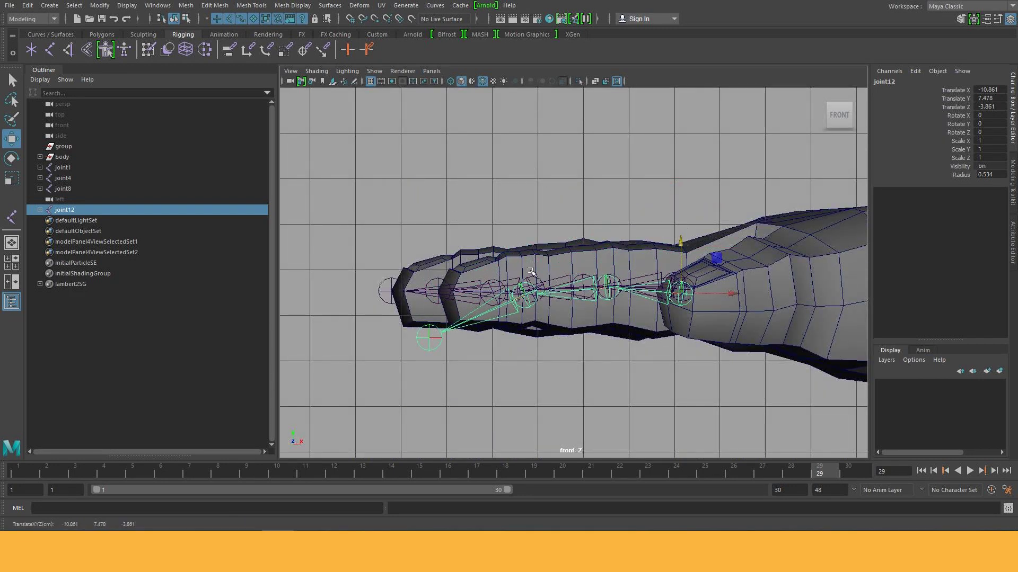
key(Down)
drag(610, 246, 608, 240)
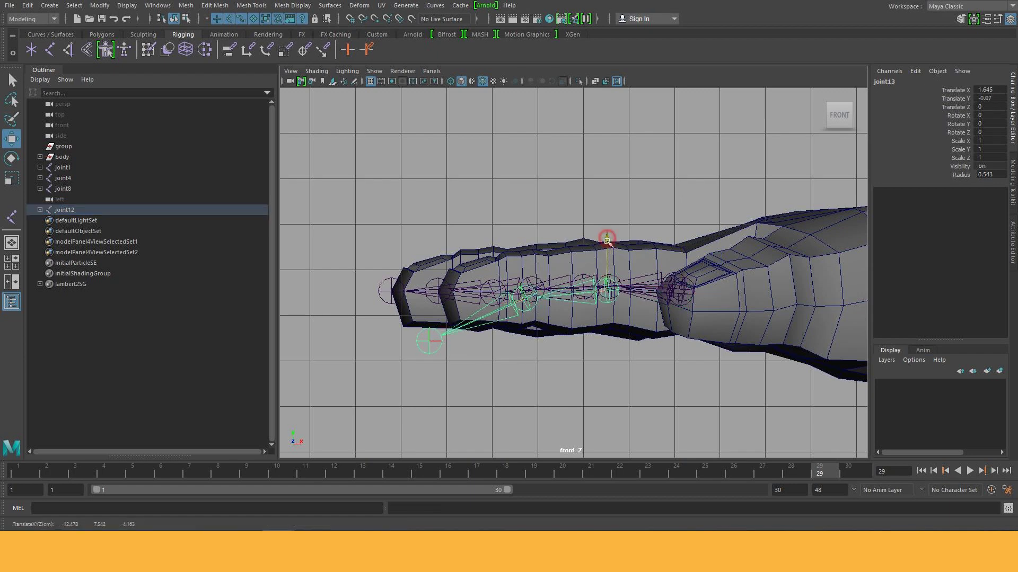
key(Down)
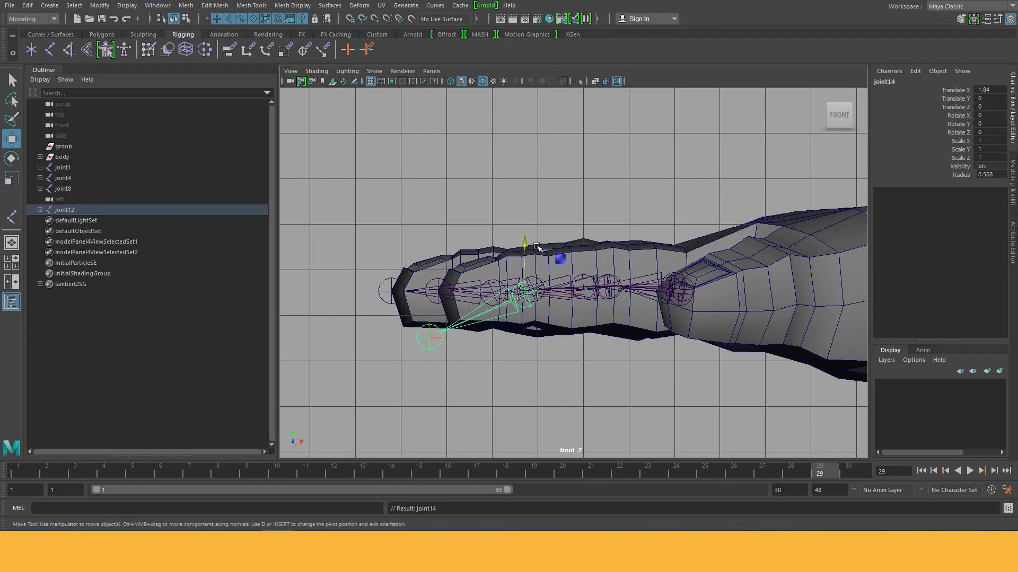
key(Down)
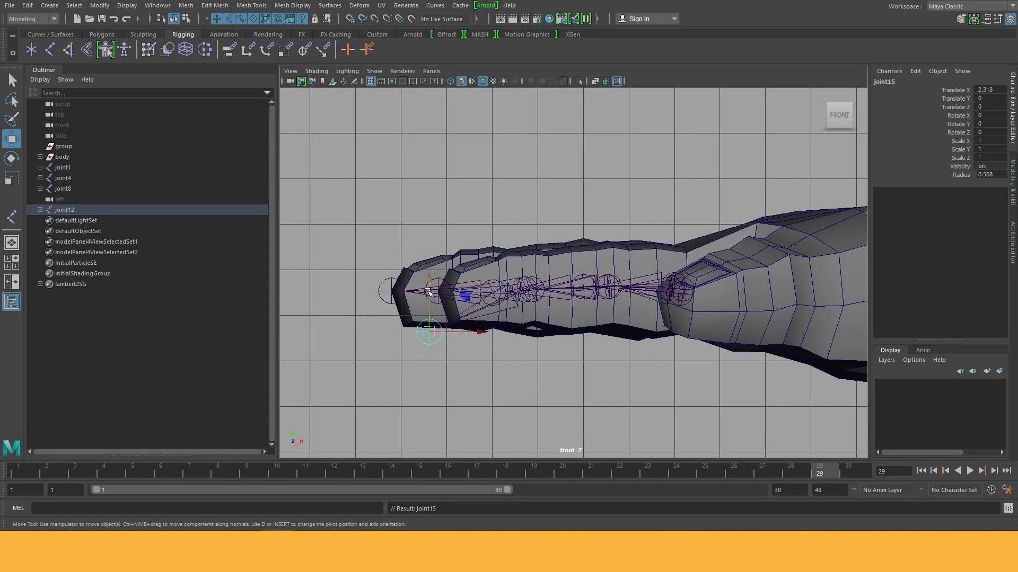
drag(429, 333, 428, 291)
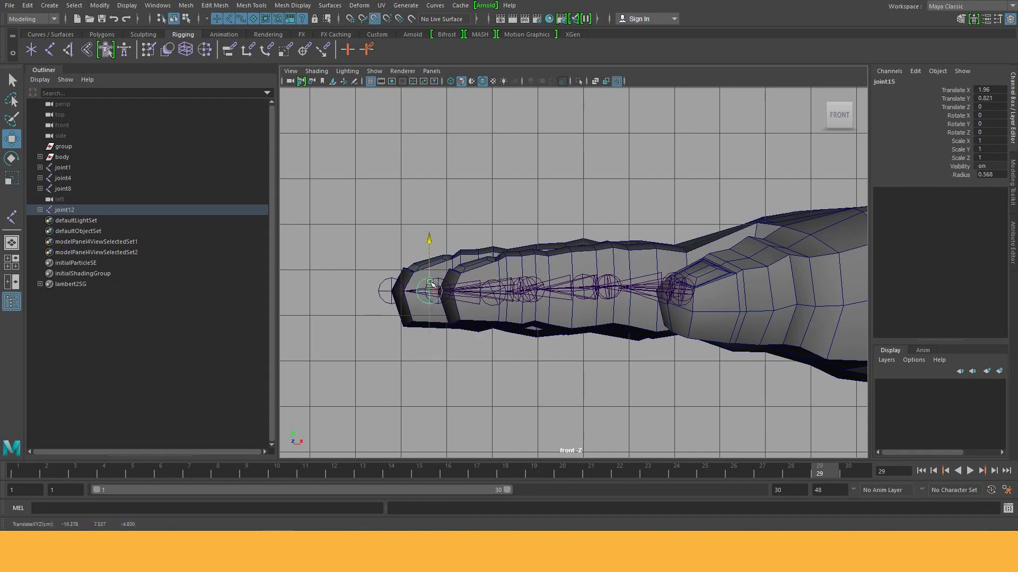
Step: Reactivate the Joint Tool over the top view
key(space)
alt+drag(497, 257, 486, 234)
click(49, 49)
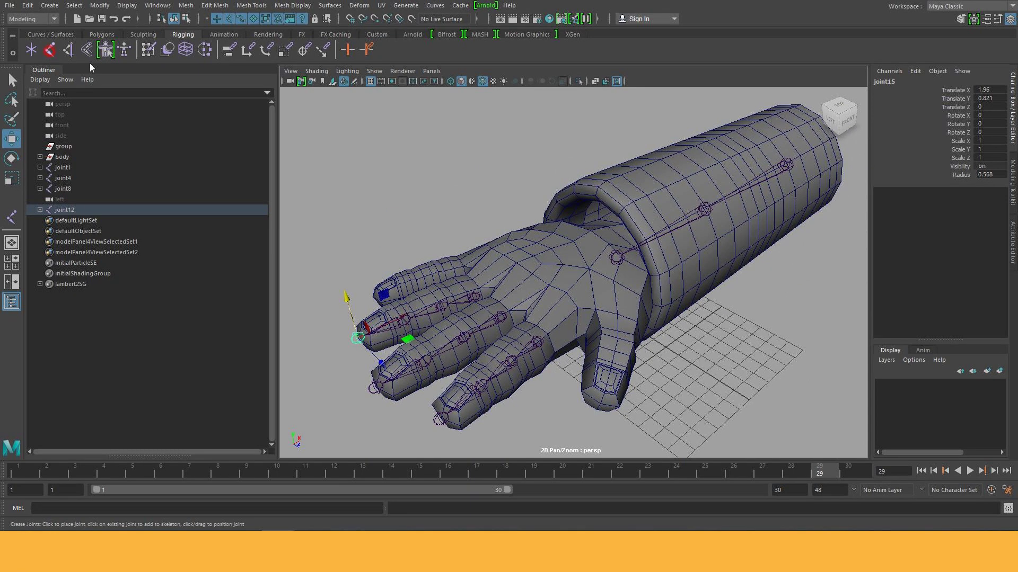
key(space)
drag(611, 335, 549, 327)
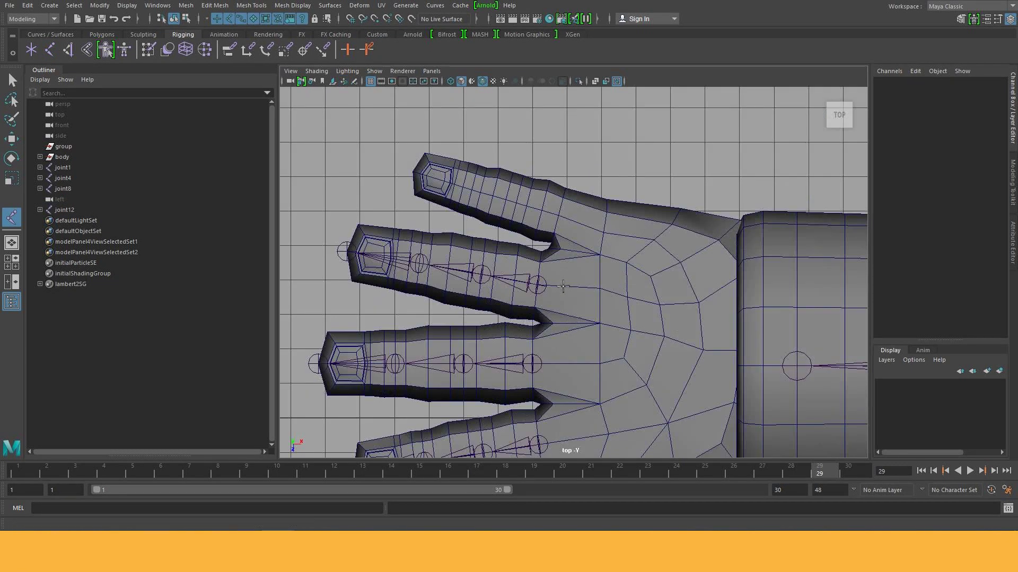
Step: Place four joints, joint16 to joint19, from the palm to the last finger's tip
click(533, 247)
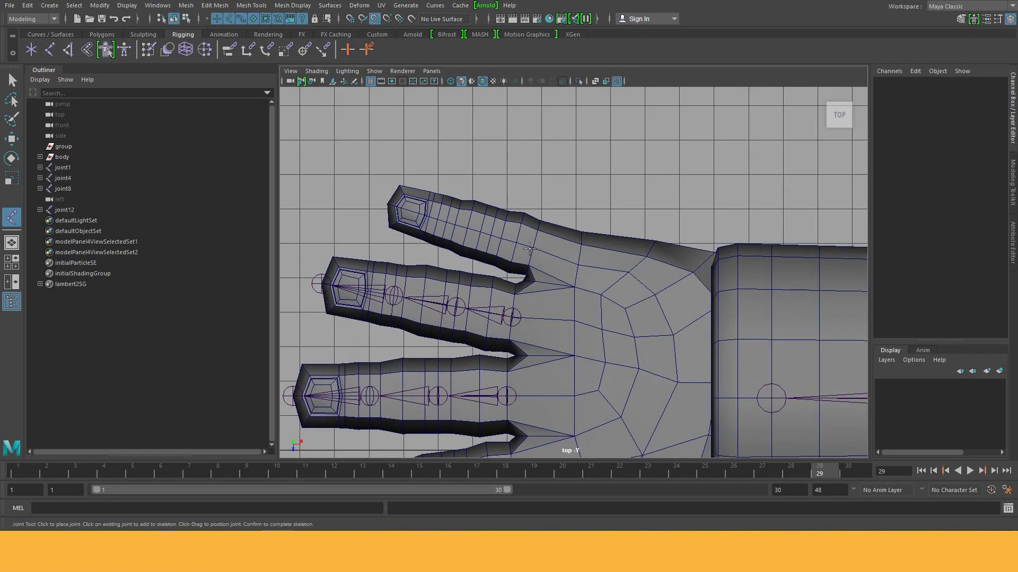
click(489, 237)
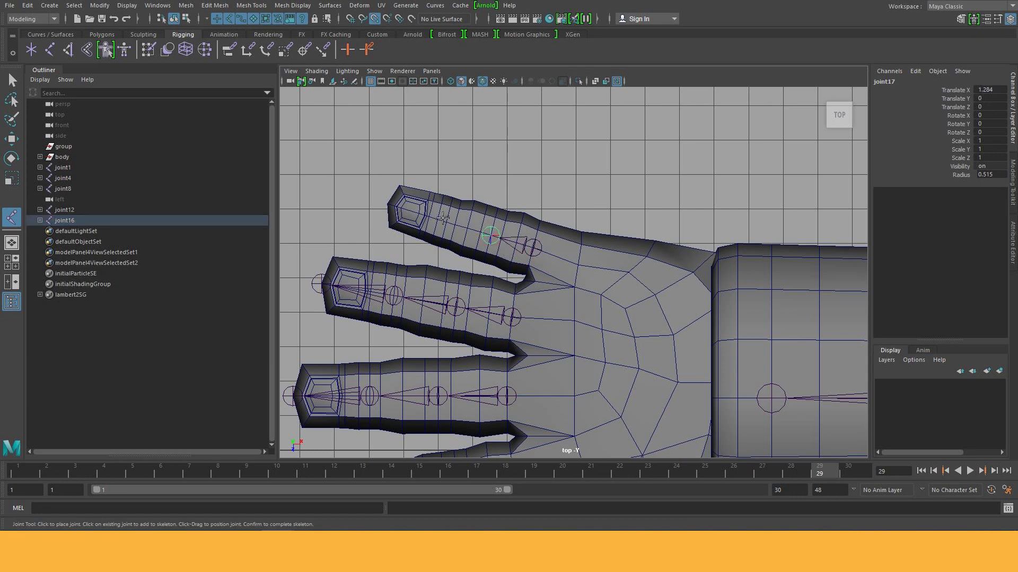
click(445, 222)
click(388, 204)
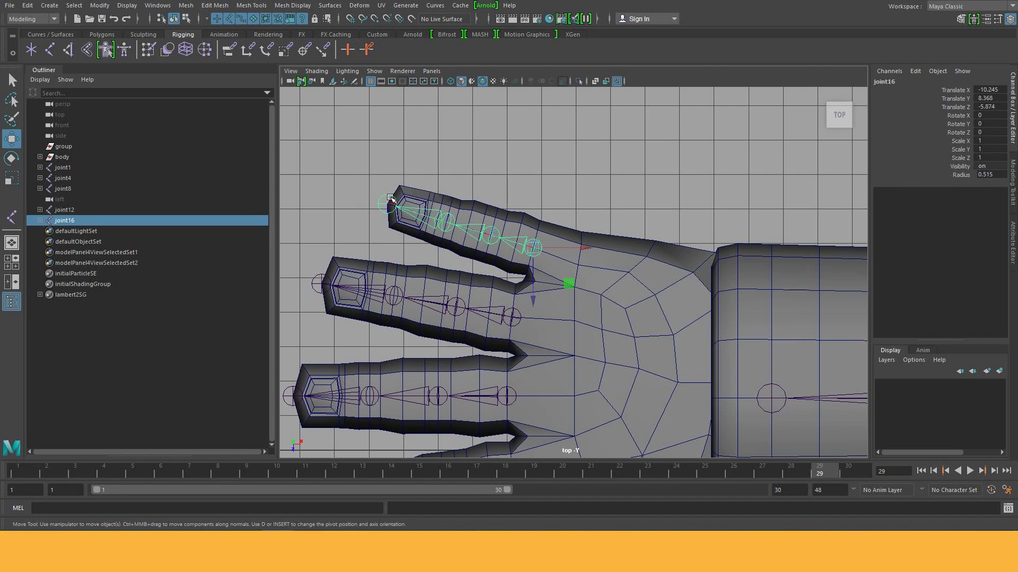
Step: In front view, lower root joint16 into the finger and pick-walk to joint19
alt+middle_drag(476, 259, 474, 237)
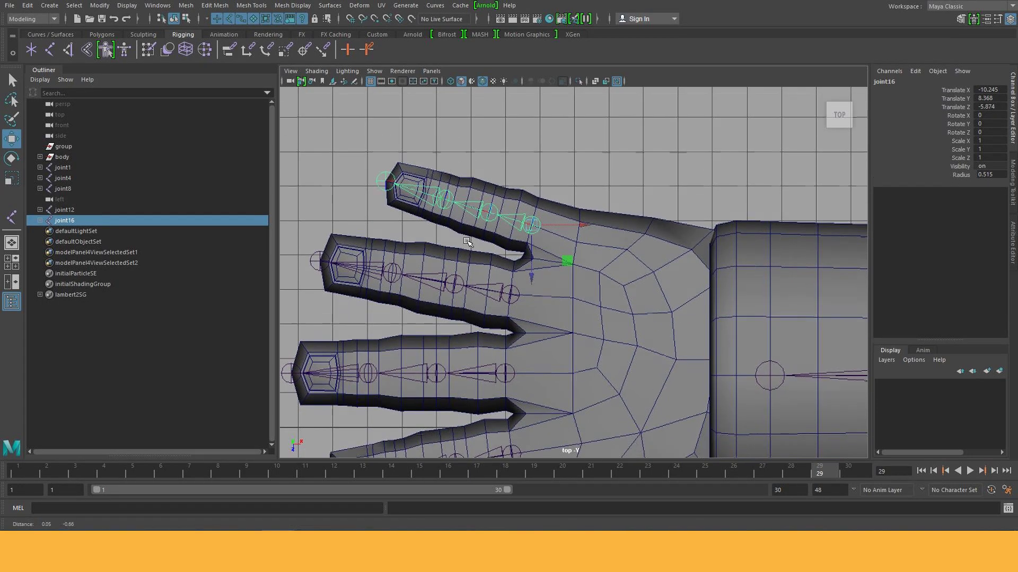
key(space)
drag(511, 284, 512, 313)
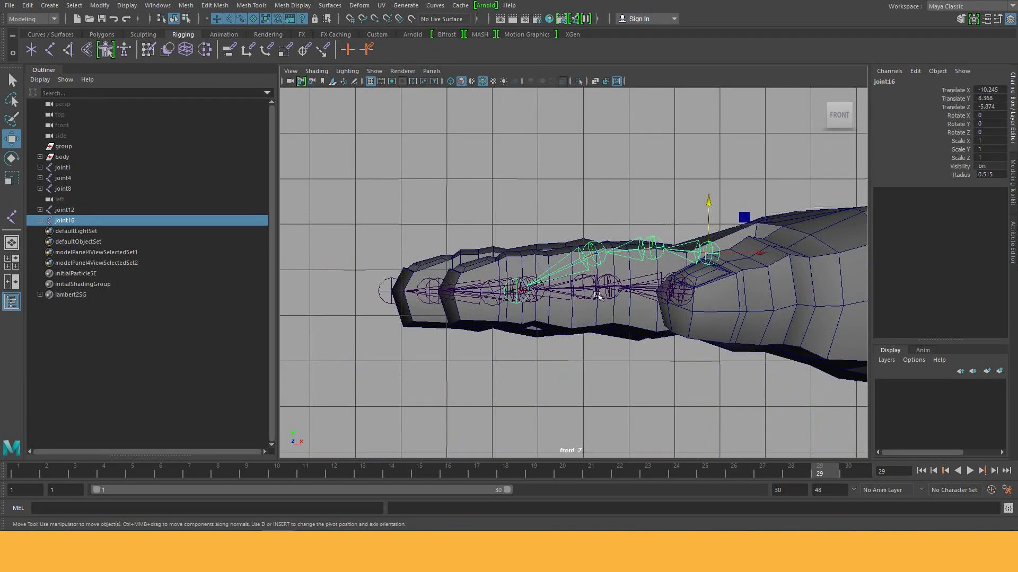
alt+right_drag(530, 276, 572, 275)
alt+middle_drag(556, 275, 631, 276)
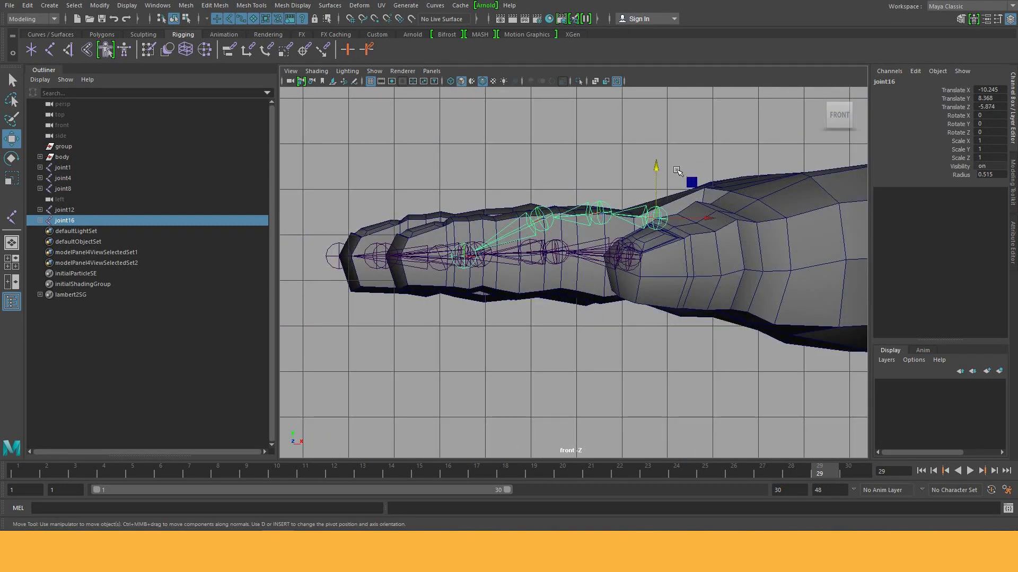
drag(659, 166, 659, 206)
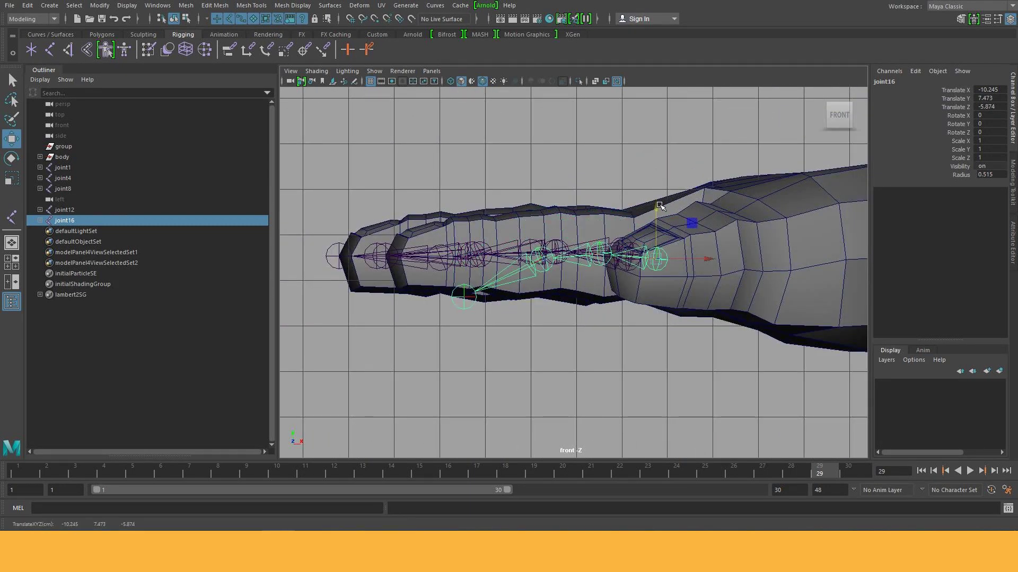
key(Down)
key(Down)
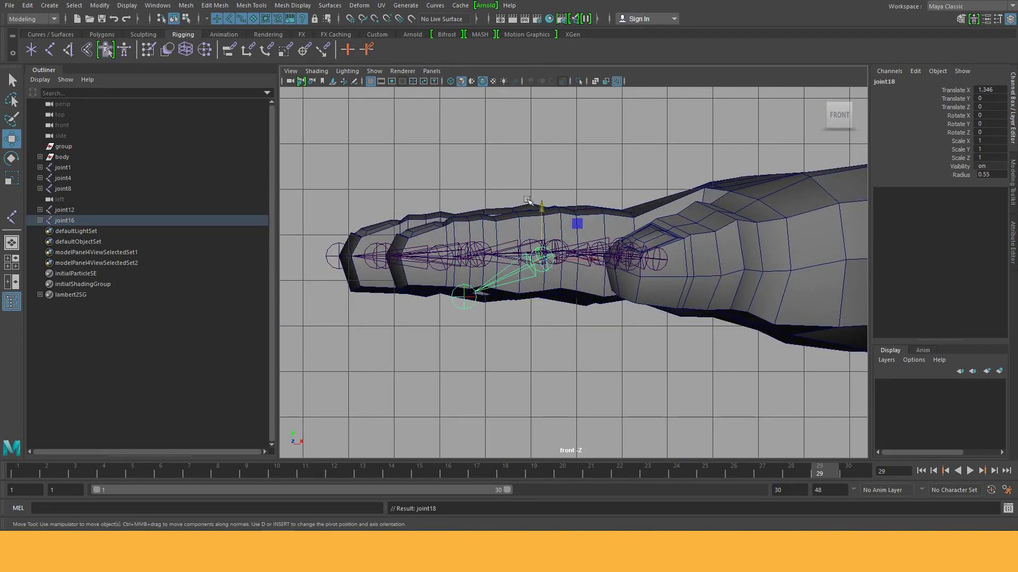
key(Down)
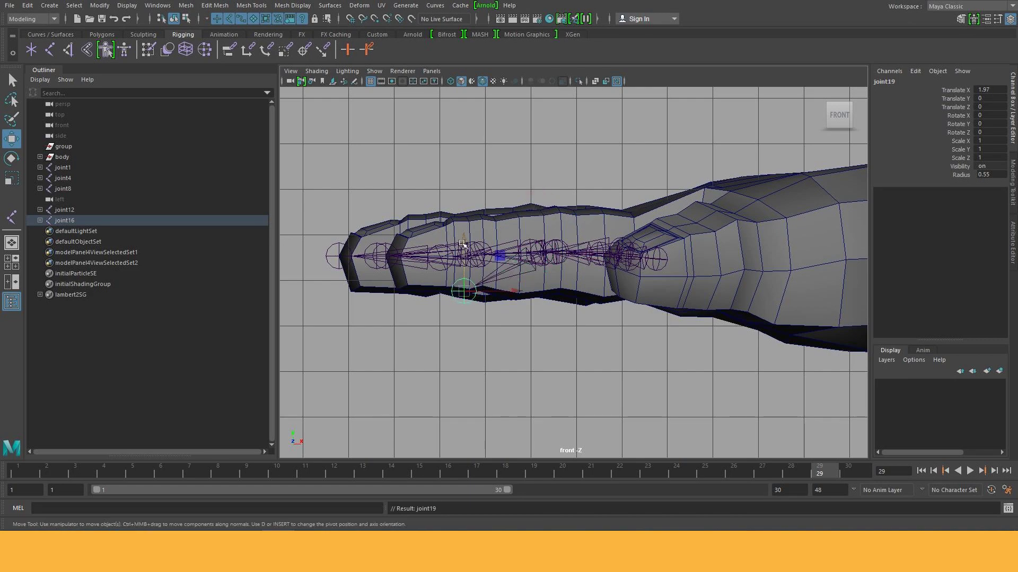
Step: In perspective view, raise joint19 up into the fingertip
key(space)
click(540, 244)
alt+drag(540, 244, 689, 275)
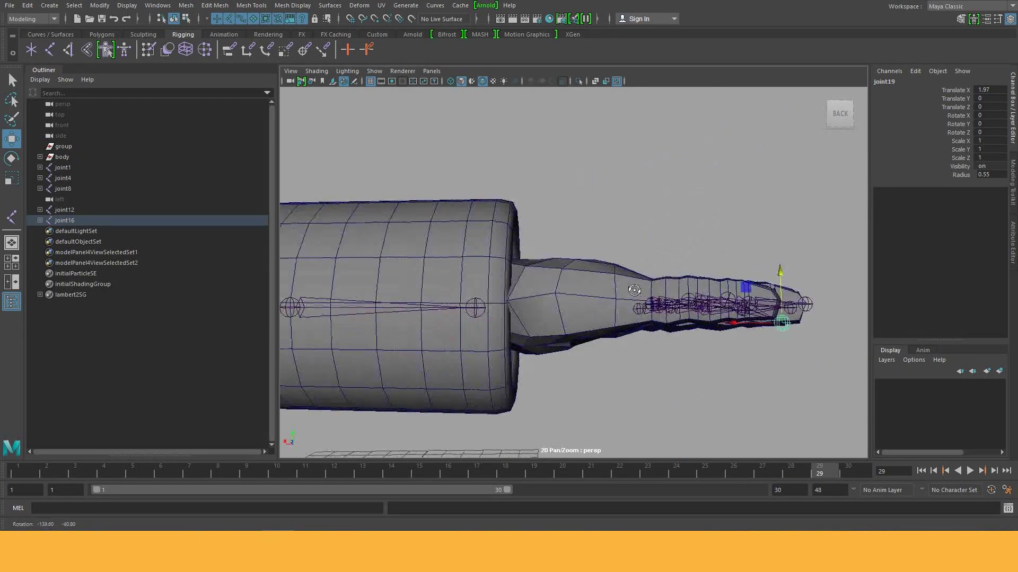
alt+middle_drag(784, 312, 412, 253)
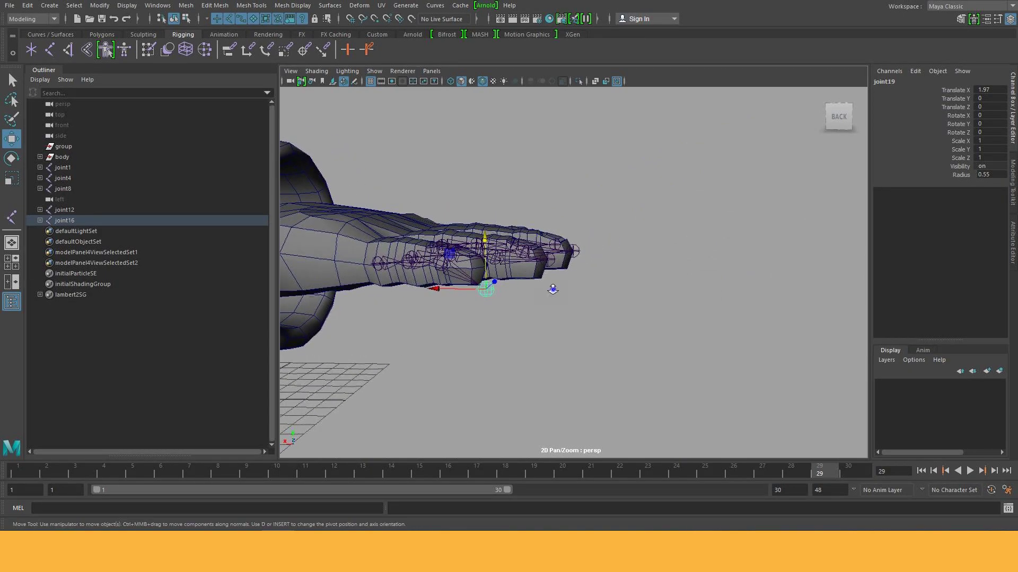
drag(412, 254, 410, 212)
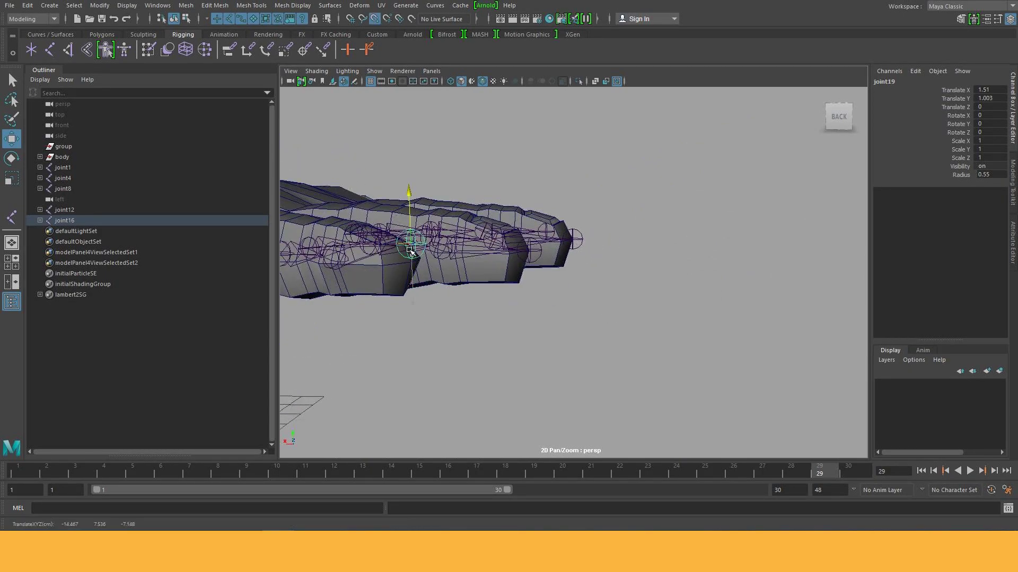
alt+right_drag(411, 262, 372, 254)
mouse_move(373, 254)
alt+mouse_down()
mouse_move(432, 334)
mouse_move(398, 341)
mouse_move(592, 363)
mouse_move(549, 331)
mouse_move(536, 338)
alt+mouse_up()
Step: Deselect the joints, zoom the top view onto the thumb and palm, and reactivate the Joint Tool
click(593, 362)
scroll(580, 339, up, 2)
scroll(576, 330, up, 3)
key(space)
scroll(525, 120, up, 5)
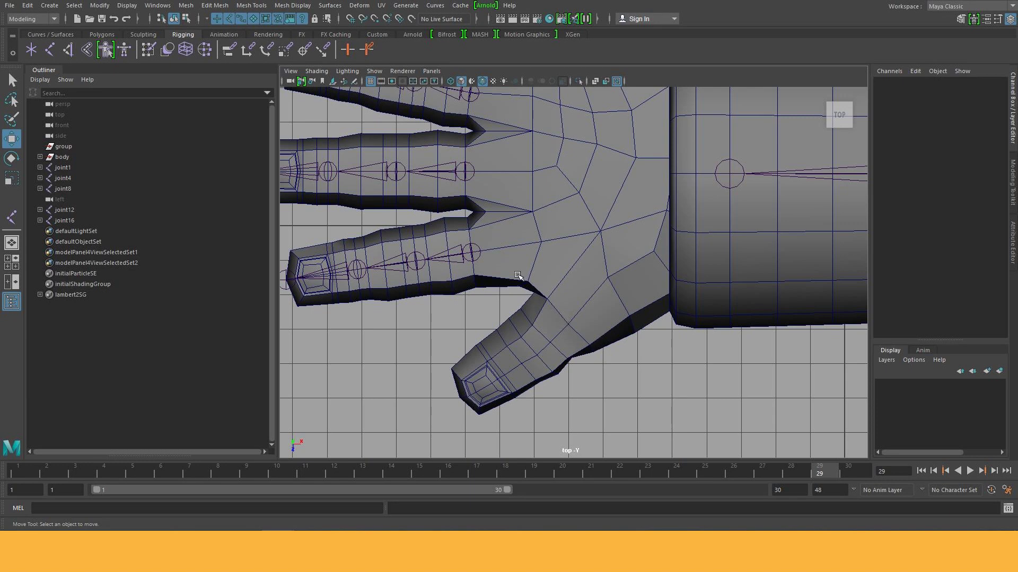
click(50, 55)
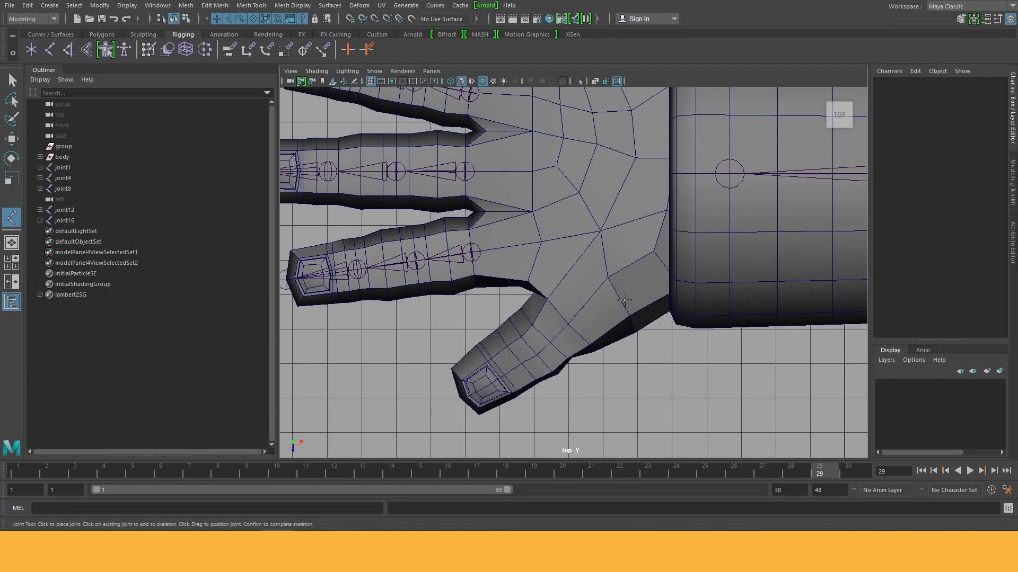
Step: With point snapping, place thumb joints joint20 to joint23 from the palm to the thumb tip
key(v)
click(608, 278)
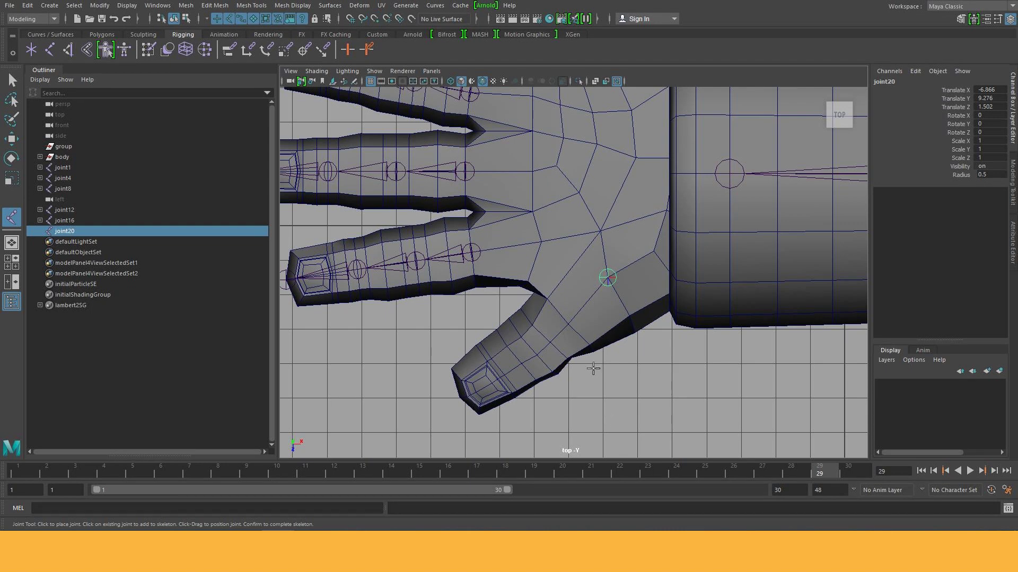
click(568, 325)
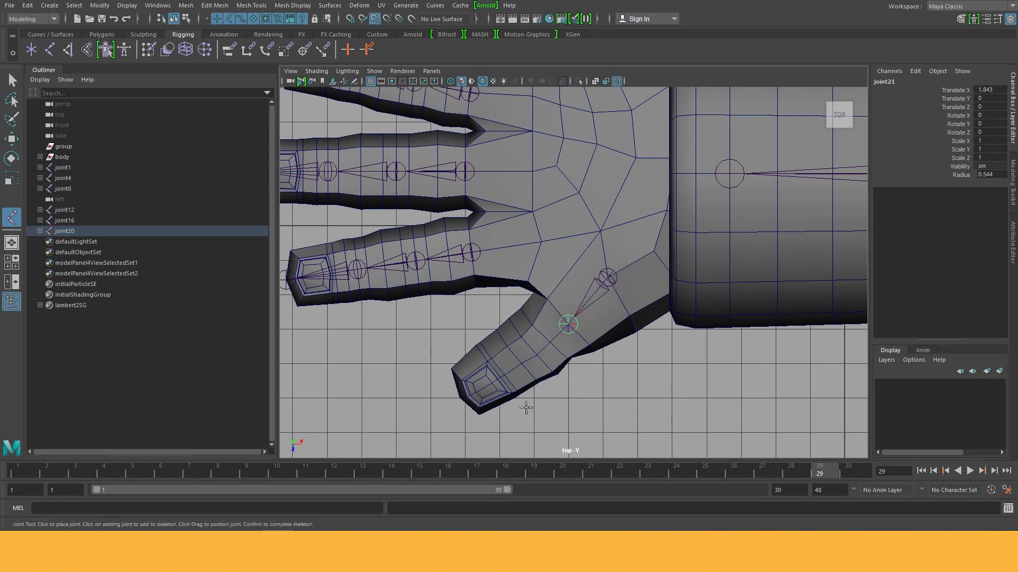
click(536, 355)
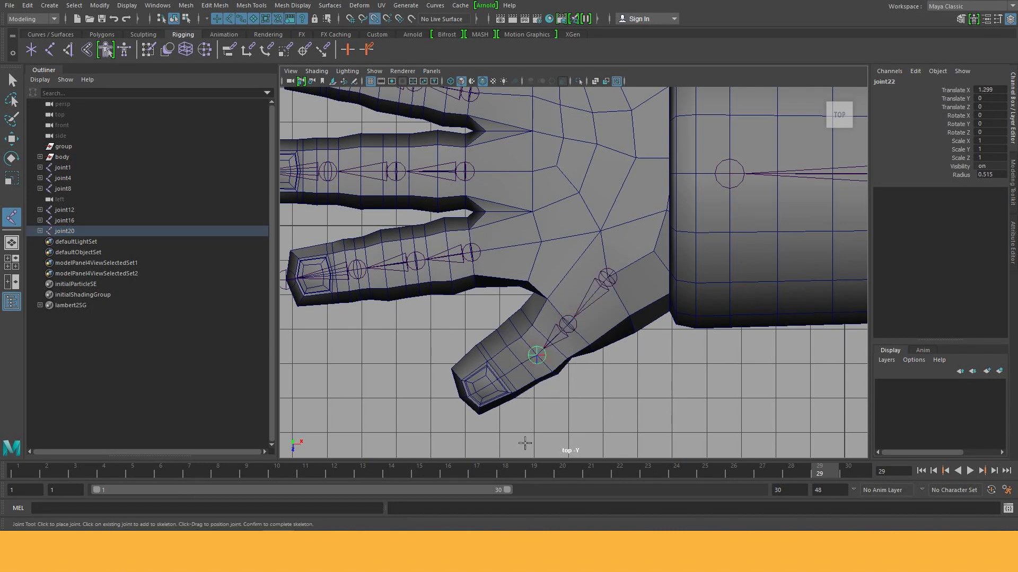
click(459, 399)
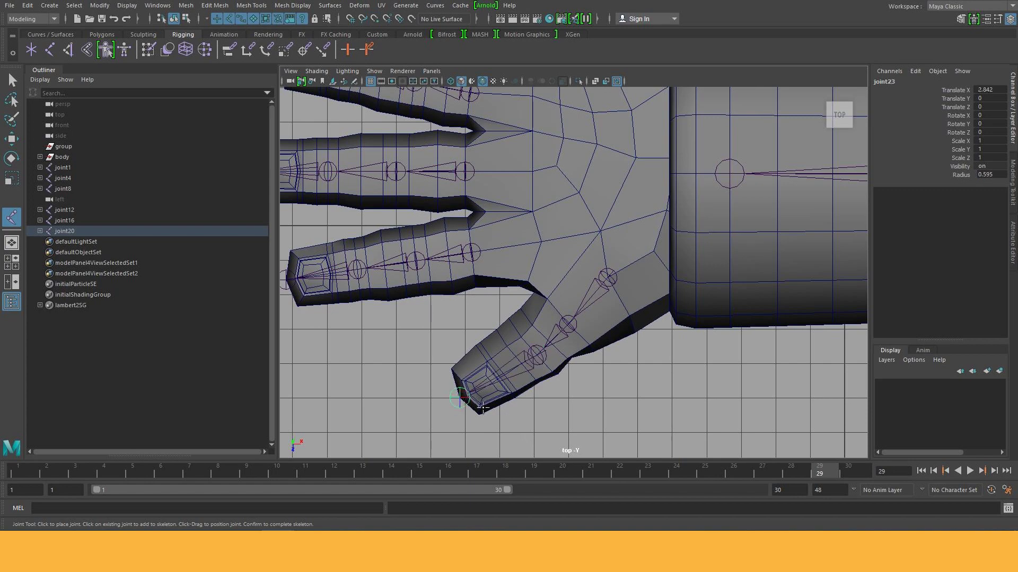
key(Return)
Step: Adjust the thumb's root joint20 on Y so it sits inside the thumb
key(w)
drag(522, 324, 517, 296)
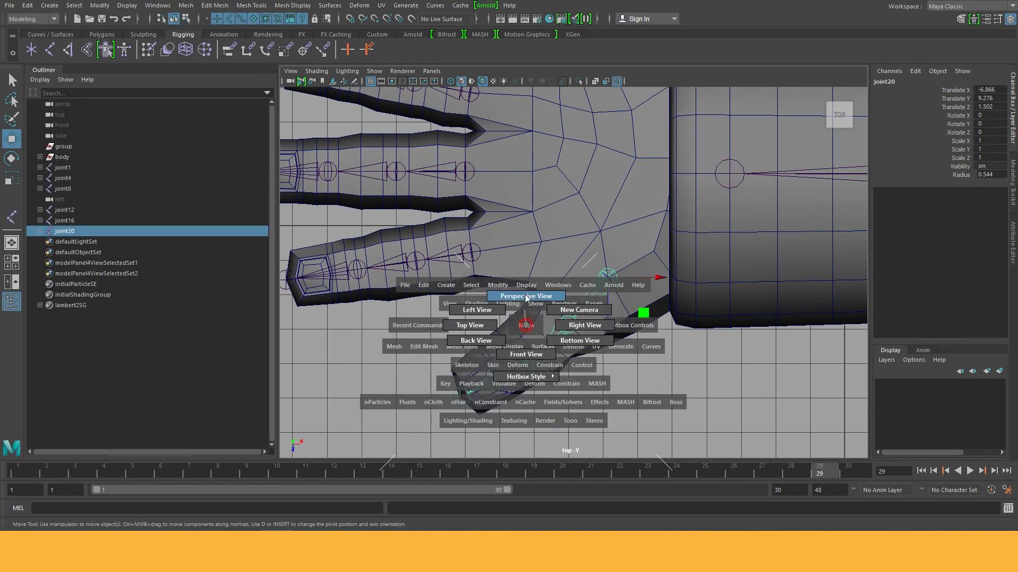
alt+drag(570, 399, 554, 151)
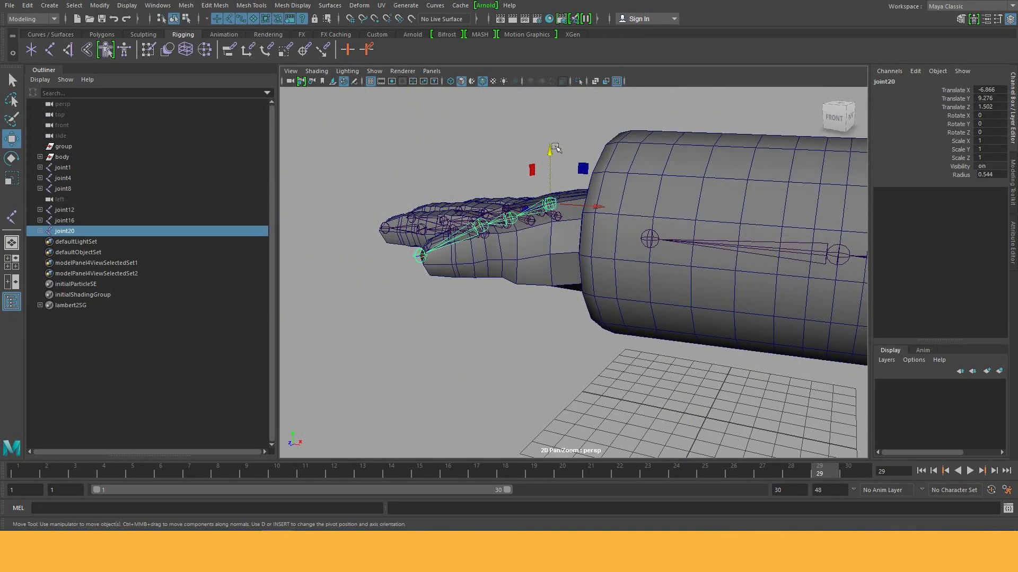
mouse_move(576, 204)
alt+mouse_down()
mouse_move(551, 159)
mouse_move(553, 188)
alt+mouse_up()
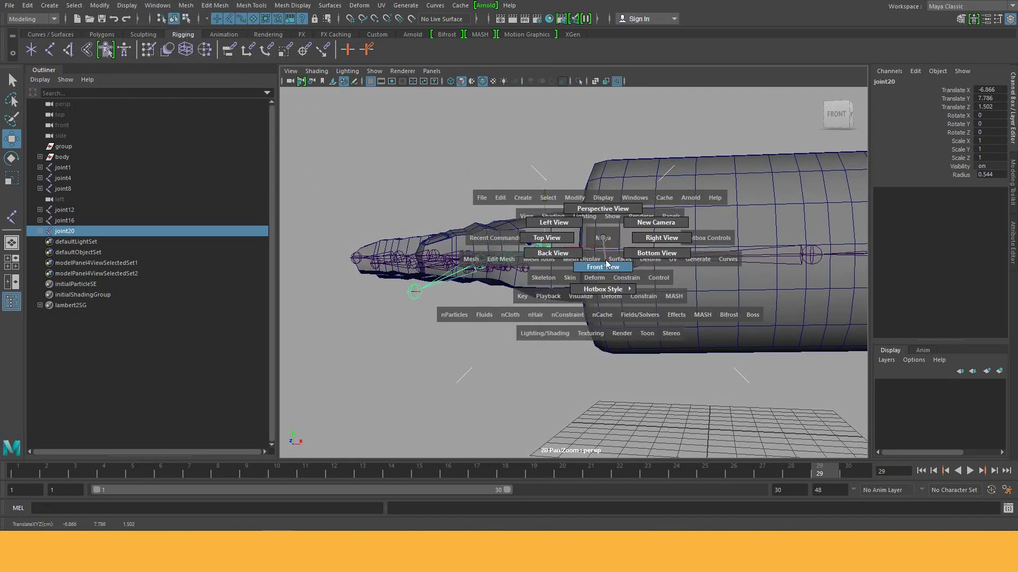
drag(580, 249, 606, 261)
alt+middle_drag(737, 315, 497, 278)
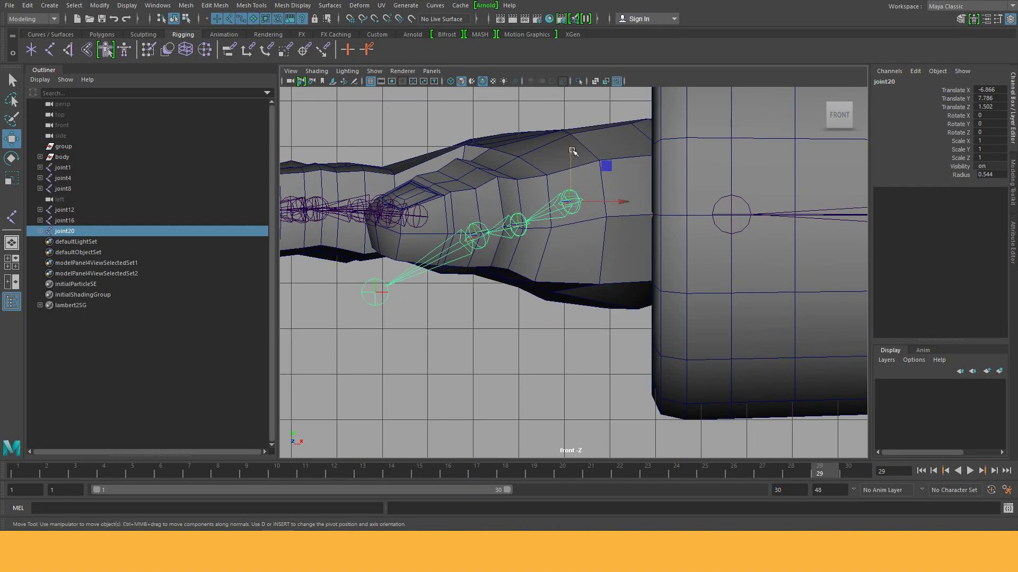
drag(573, 152, 572, 158)
Step: Raise joint21, then move tip joint23 until it sits inside the thumb tip
key(Down)
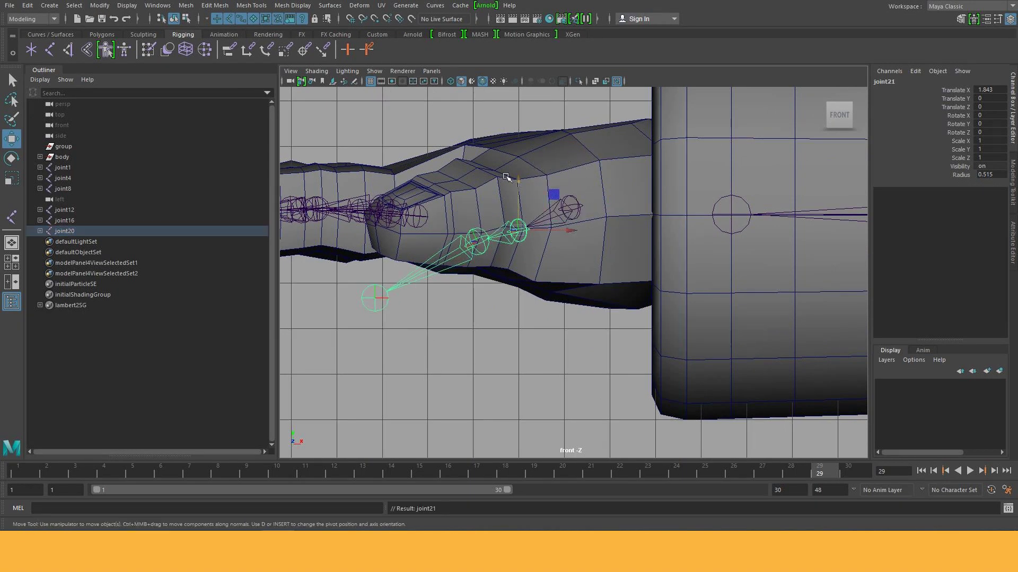
drag(517, 178, 518, 168)
key(Down)
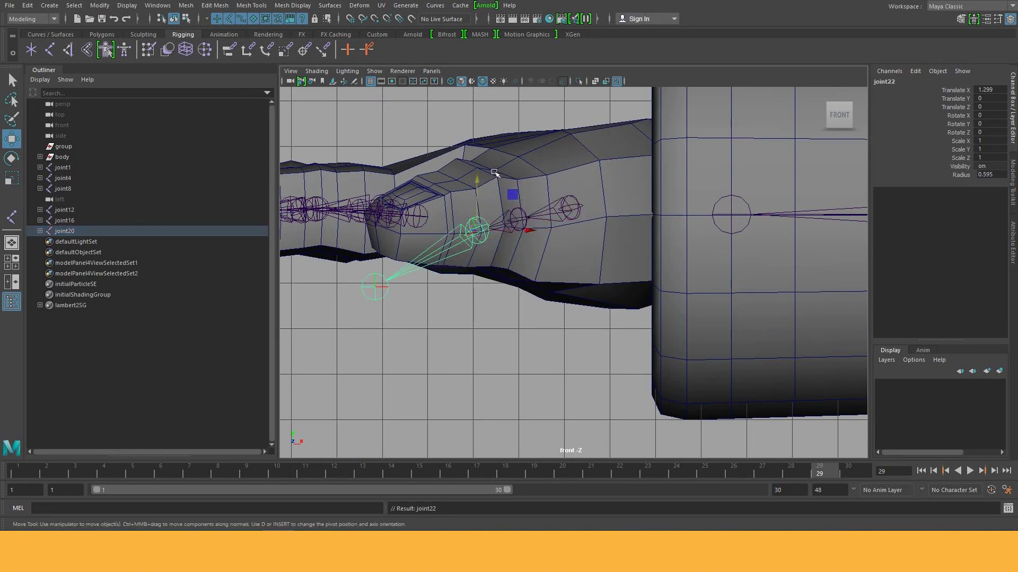
key(Down)
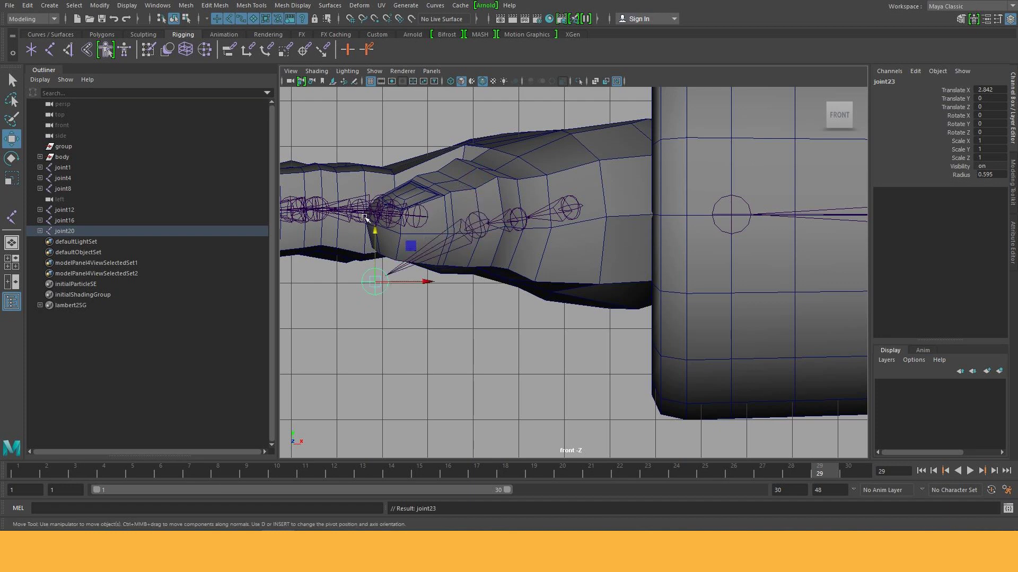
drag(374, 231, 374, 160)
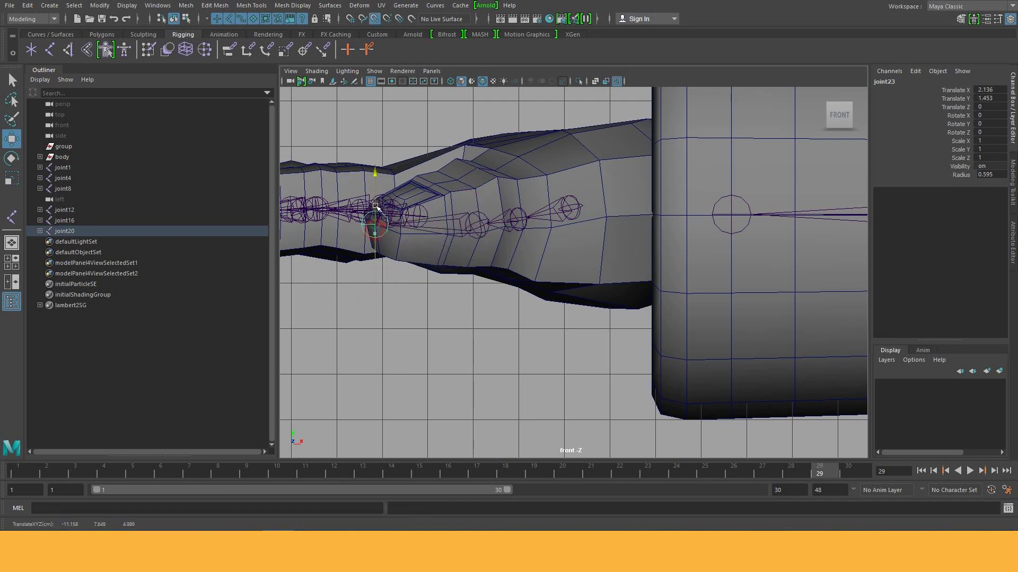
key(space)
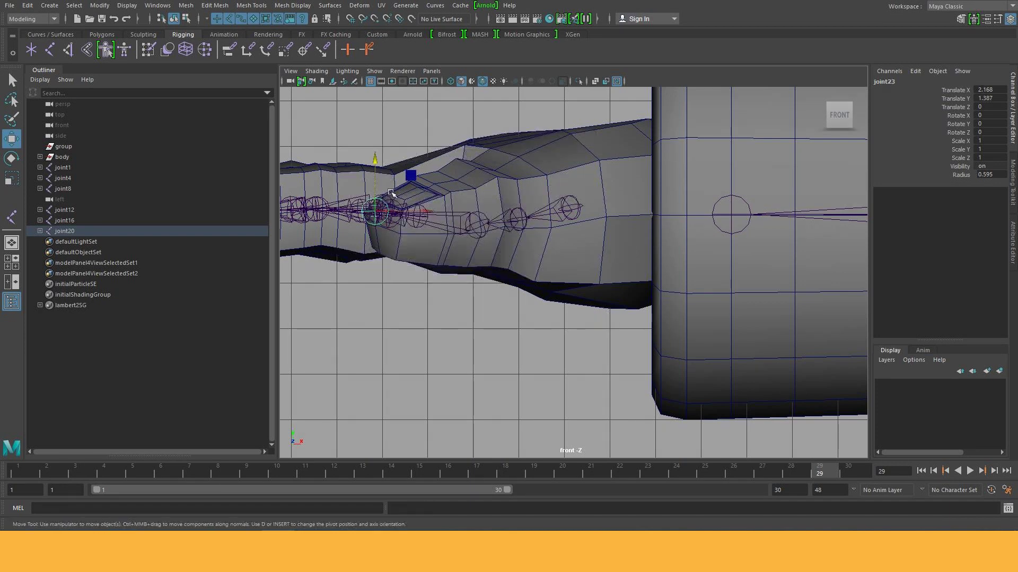
key(v)
mouse_move(376, 214)
mouse_down()
mouse_move(374, 201)
mouse_move(374, 225)
mouse_up()
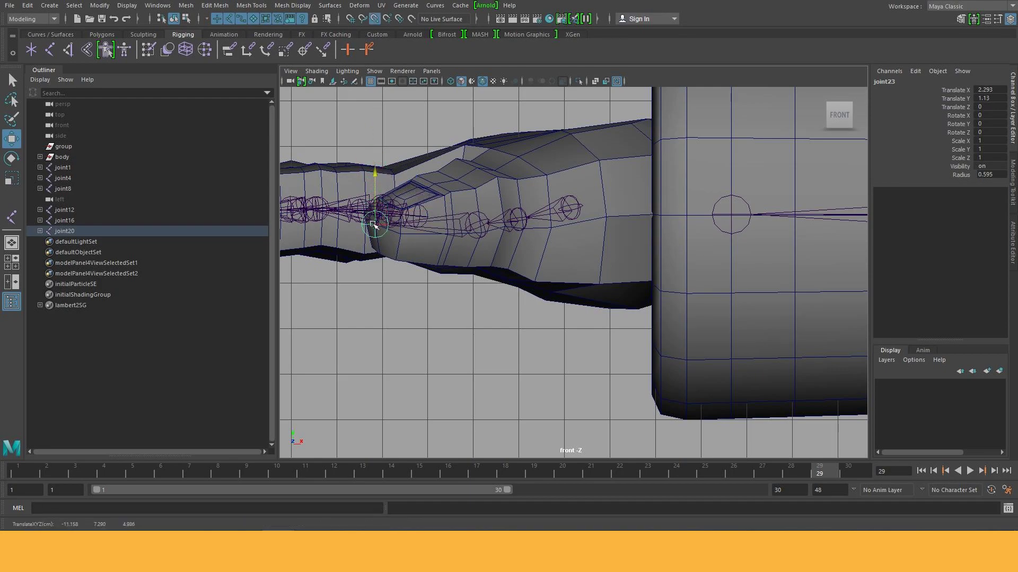
key(space)
mouse_move(466, 271)
mouse_down()
mouse_move(526, 330)
mouse_move(605, 362)
mouse_move(606, 405)
mouse_move(578, 383)
mouse_up()
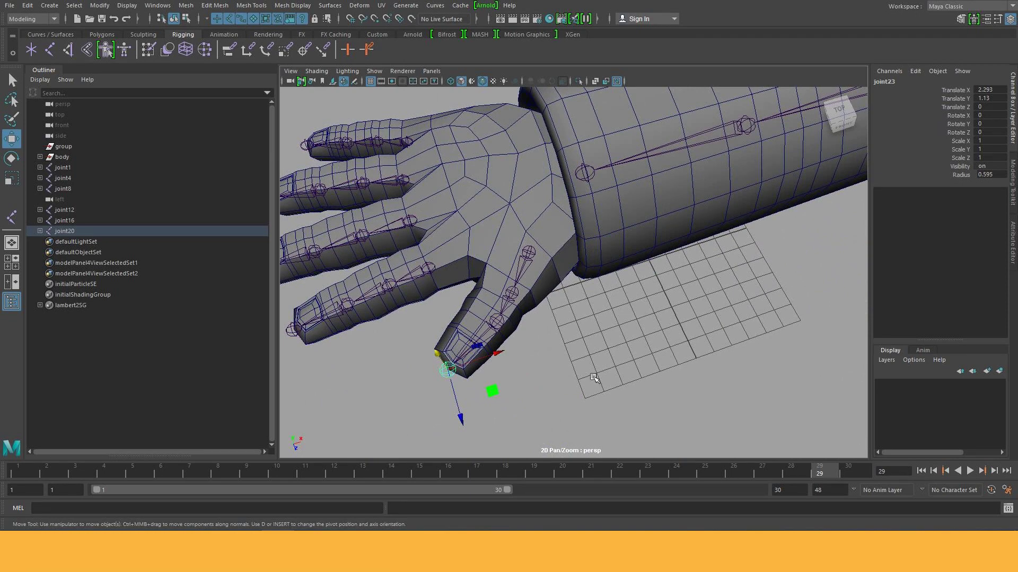
Step: Frame the whole hand and forearm in top view with the Joint Tool active
mouse_move(628, 342)
alt+mouse_down()
mouse_move(502, 336)
mouse_move(592, 378)
mouse_move(590, 348)
mouse_move(563, 341)
alt+mouse_up()
key(space)
scroll(689, 291, down, 1)
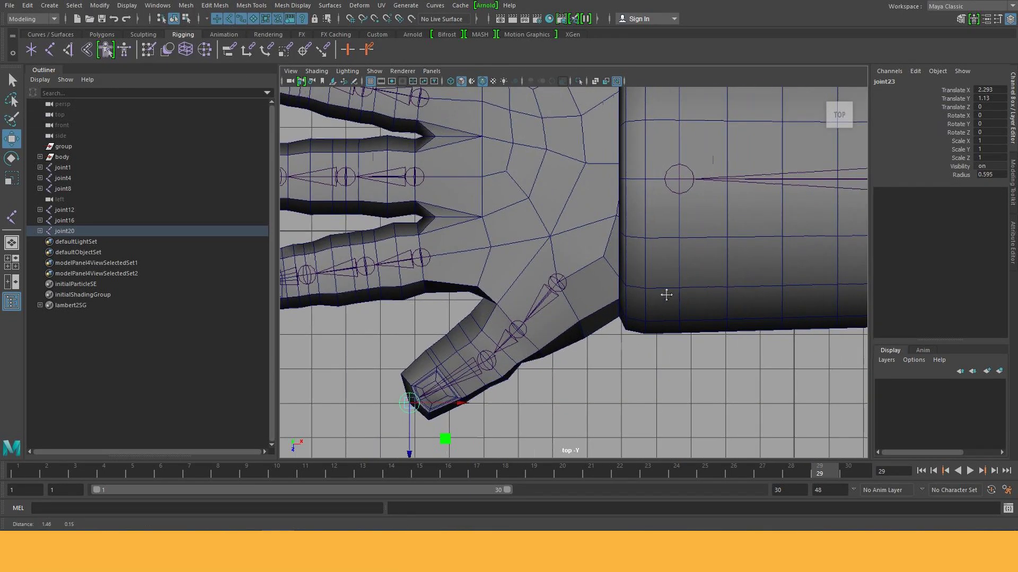
scroll(700, 289, down, 3)
scroll(657, 284, down, 2)
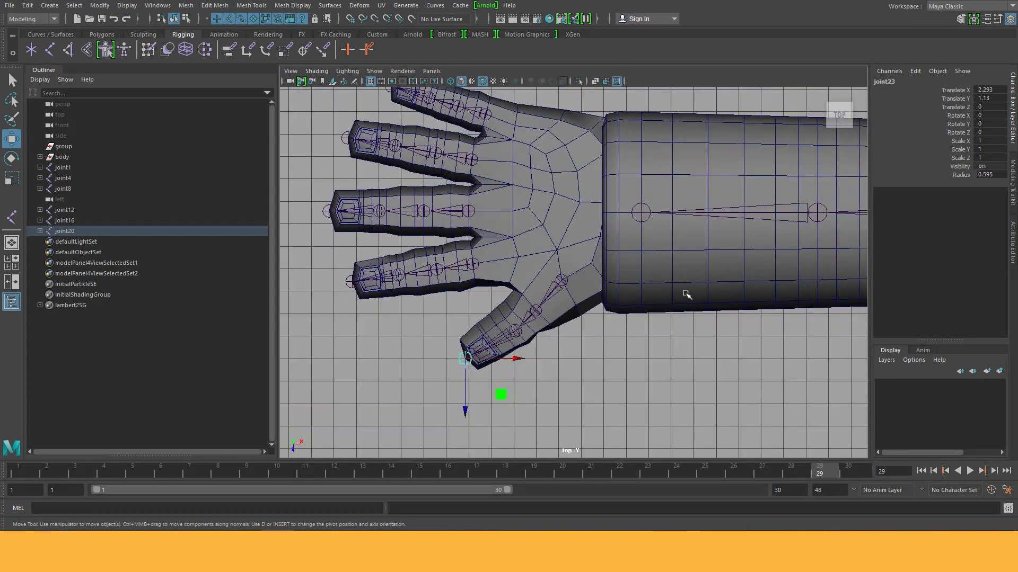
scroll(618, 282, up, 2)
scroll(586, 294, up, 2)
alt+middle_drag(587, 295, 553, 316)
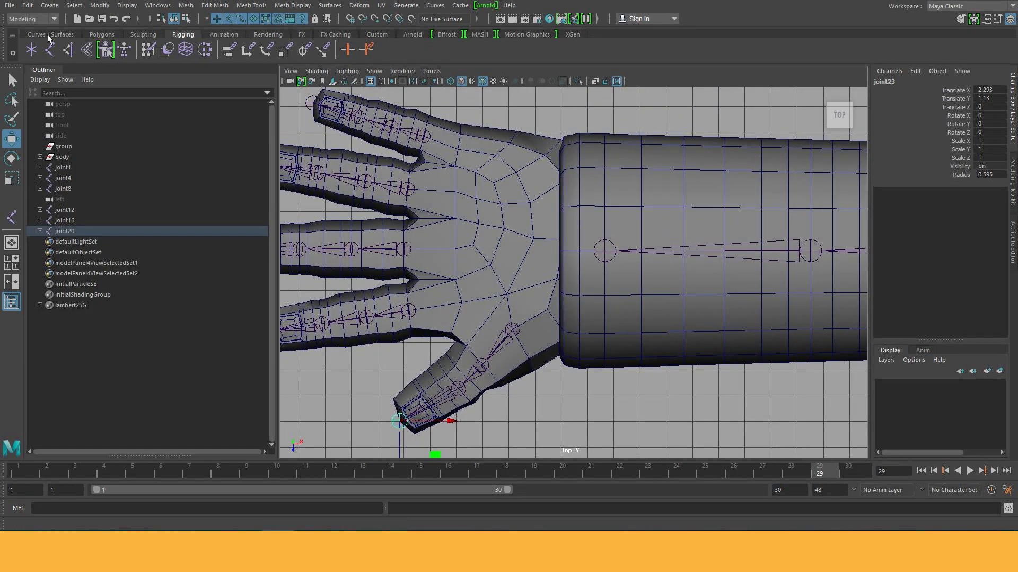
click(49, 49)
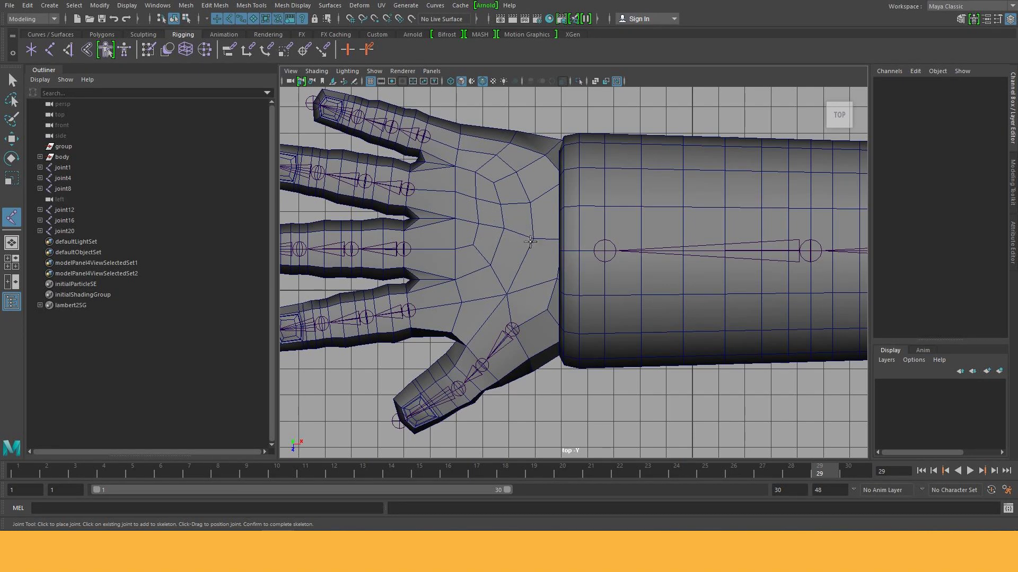
Step: Snap a single new joint, joint24, to the palm centre
key(v)
click(531, 236)
key(Return)
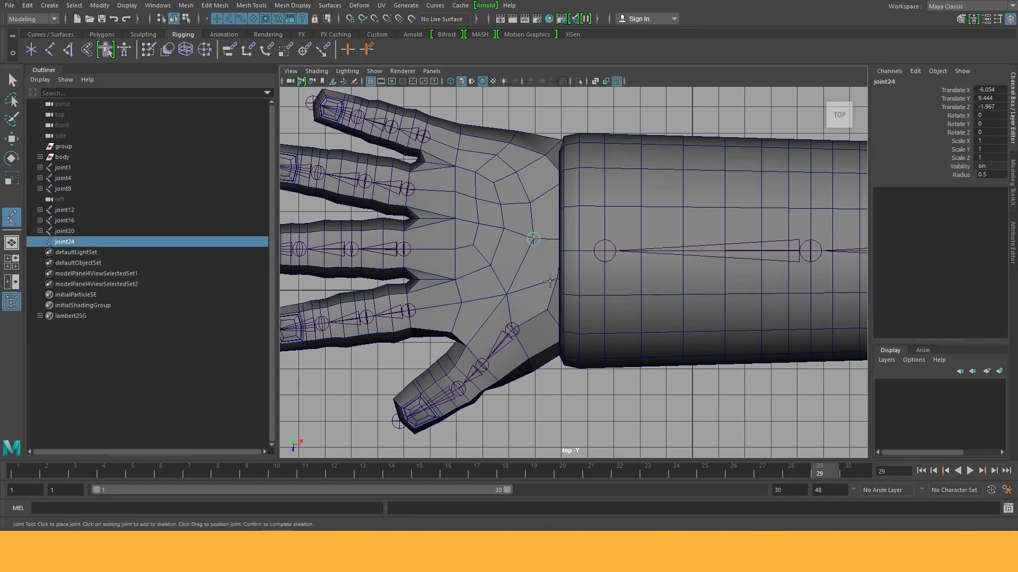
key(w)
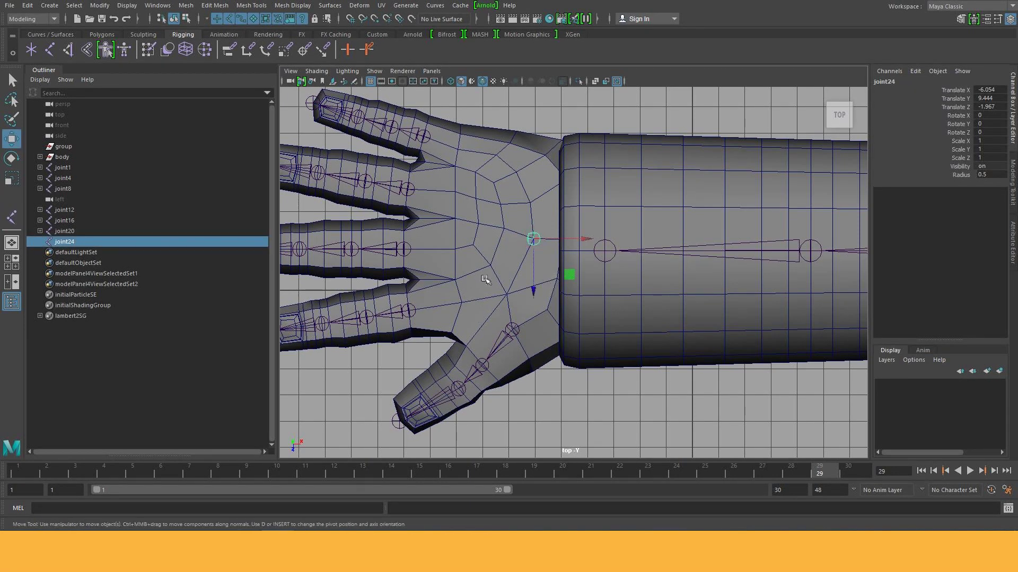
Step: In front view, lower joint24 on Y into the hand mesh
key(space)
drag(485, 276, 487, 253)
key(space)
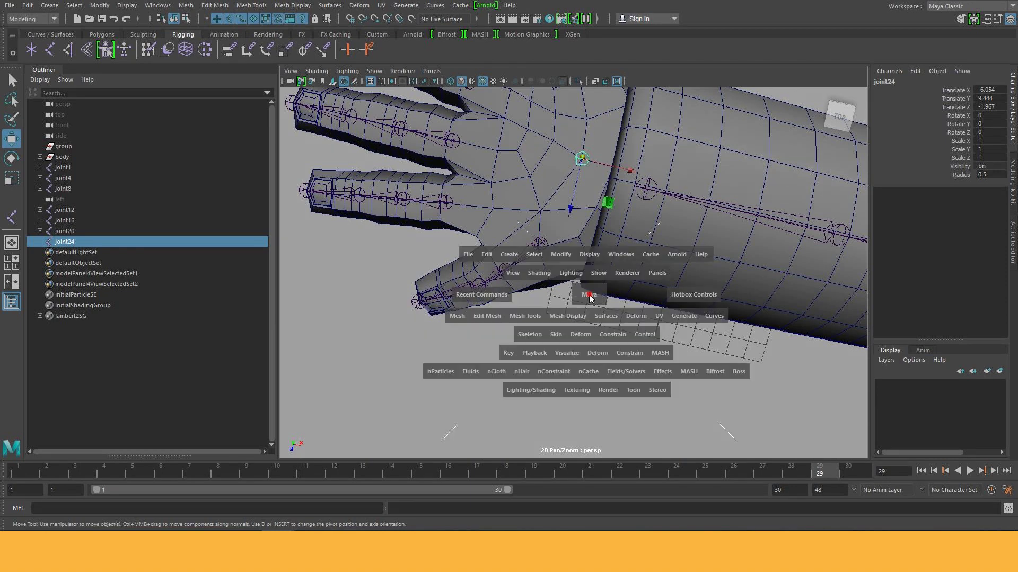
drag(566, 300, 588, 329)
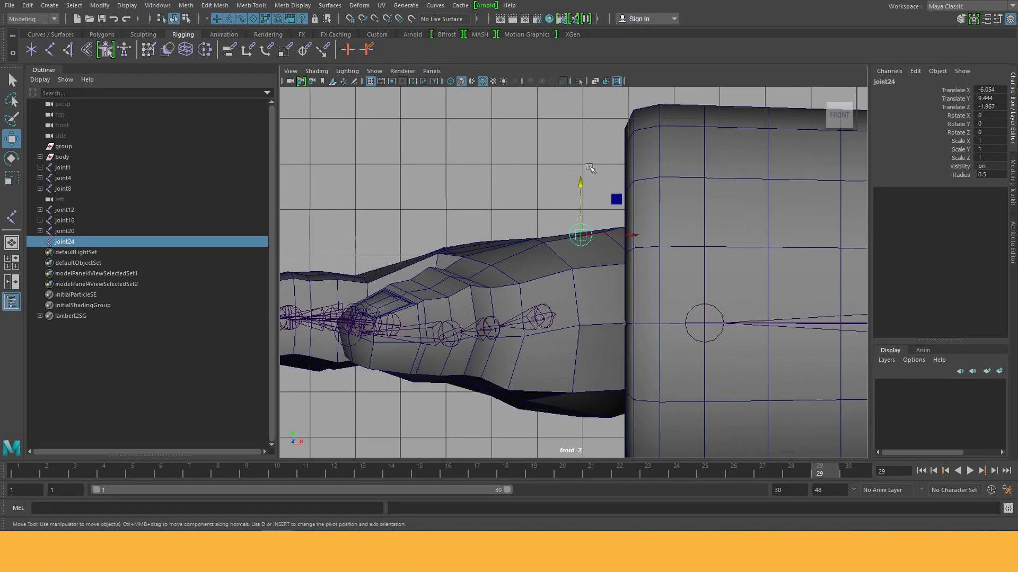
drag(583, 179, 592, 254)
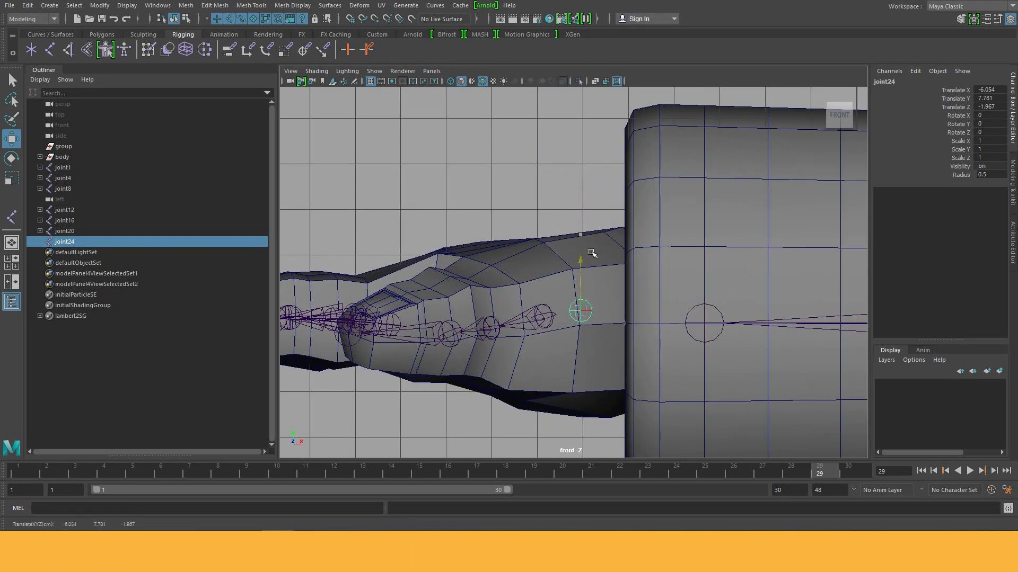
Step: Return to top view, framing the hand and fingertips
key(space)
mouse_move(609, 250)
mouse_down()
mouse_move(613, 236)
mouse_move(610, 286)
mouse_up()
key(space)
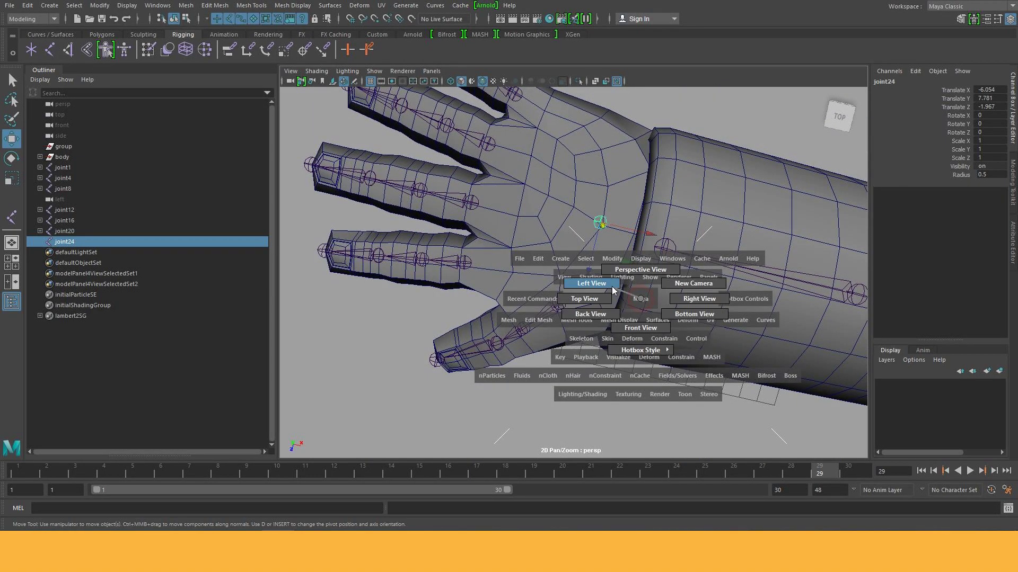
click(605, 284)
key(space)
drag(606, 285, 591, 318)
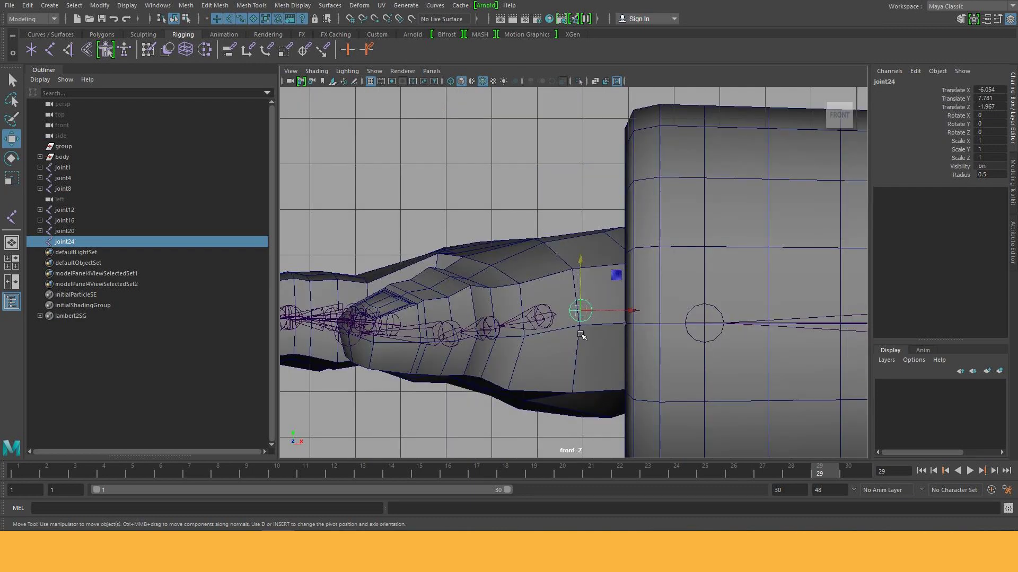
key(space)
drag(595, 356, 557, 331)
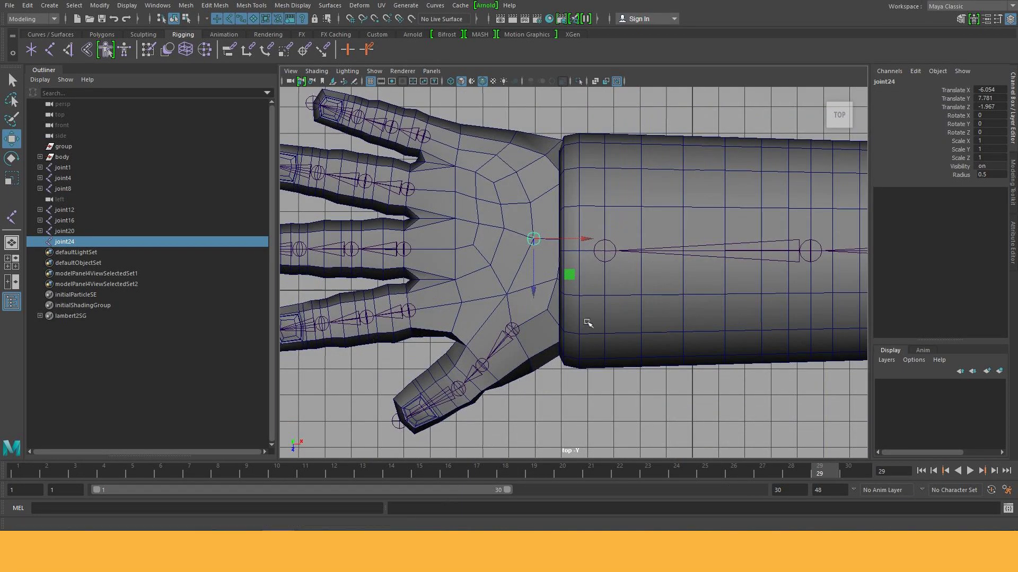
scroll(557, 331, up, 1)
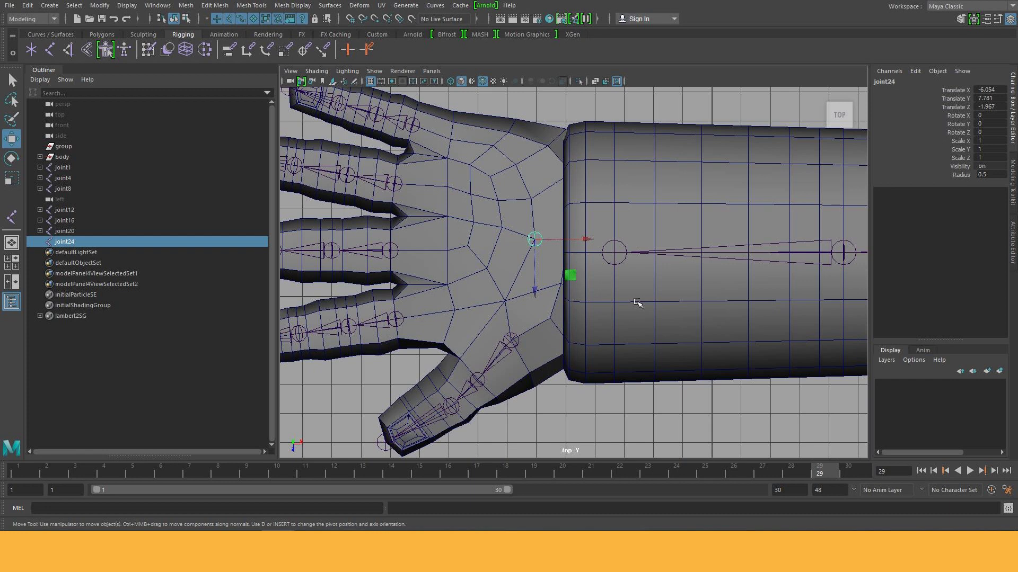
alt+middle_drag(567, 278, 588, 294)
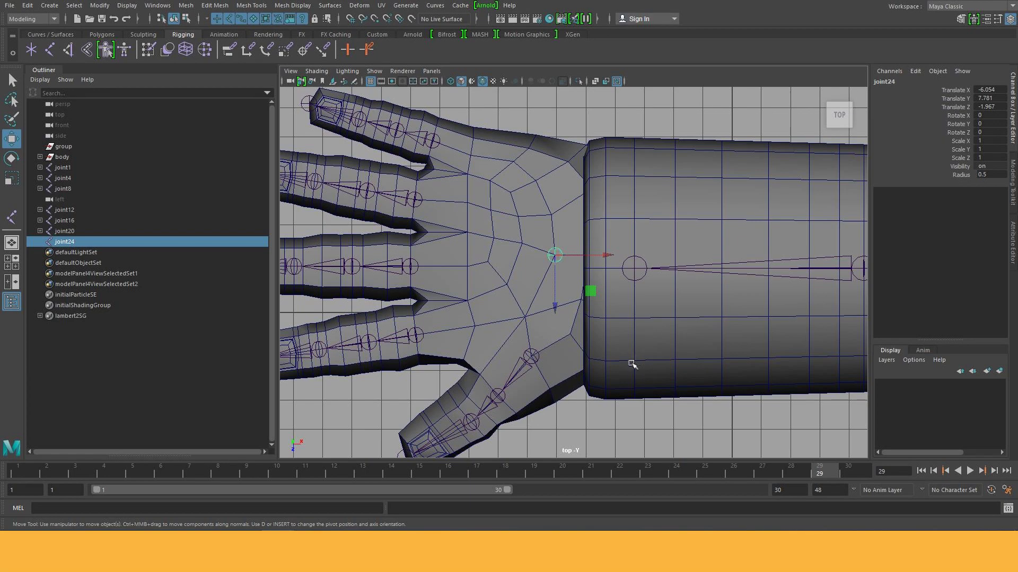
alt+middle_drag(638, 364, 700, 379)
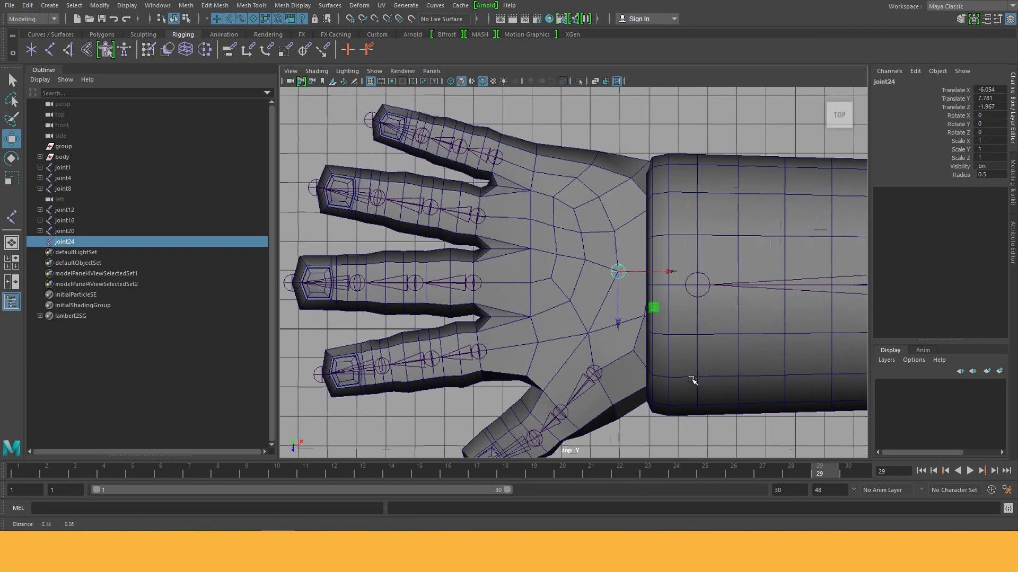
Step: Parent the four finger root joints and the thumb root under joint24
click(494, 157)
shift+click(481, 216)
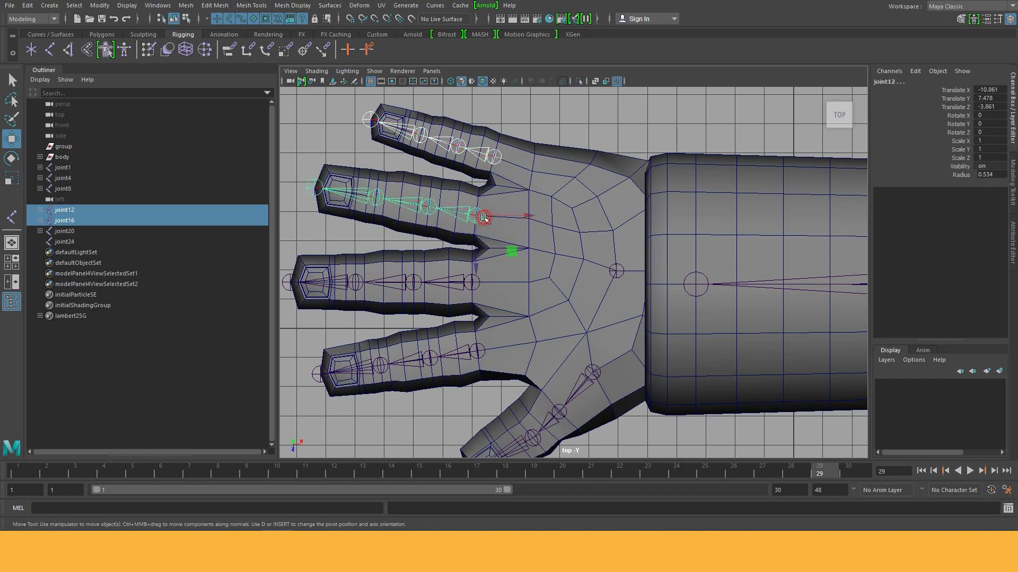
shift+click(472, 283)
shift+click(478, 352)
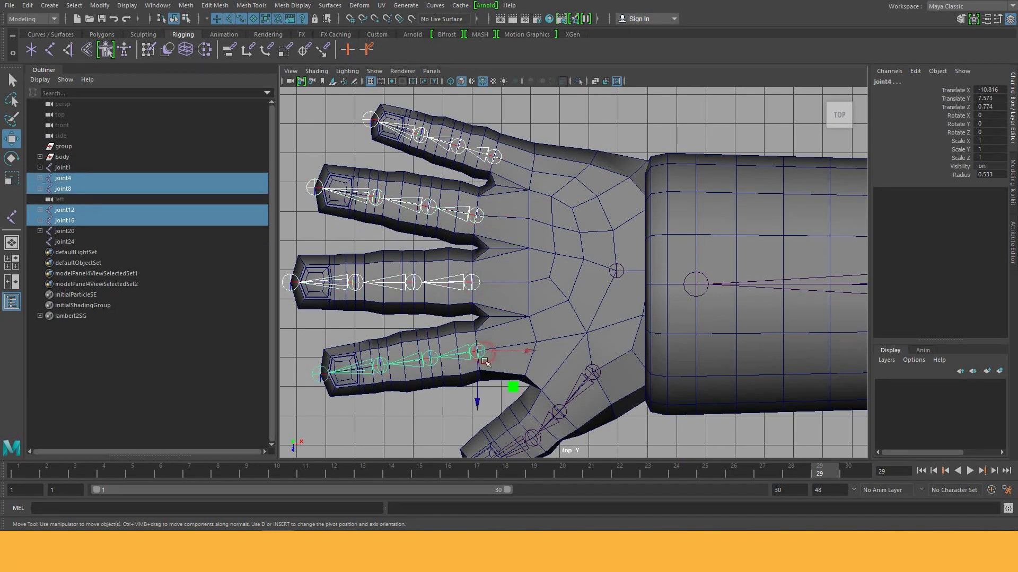
shift+click(593, 373)
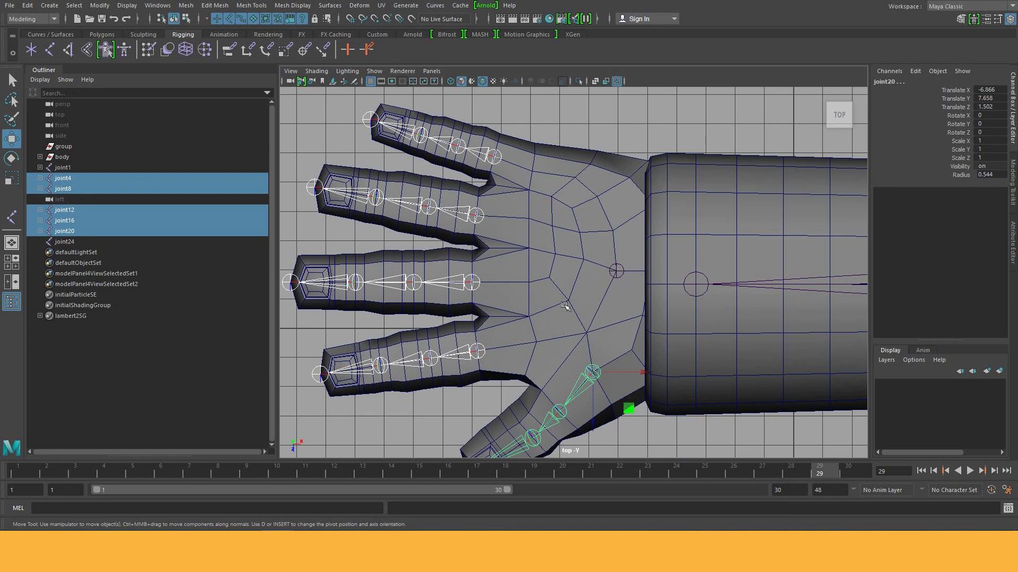
shift+click(610, 270)
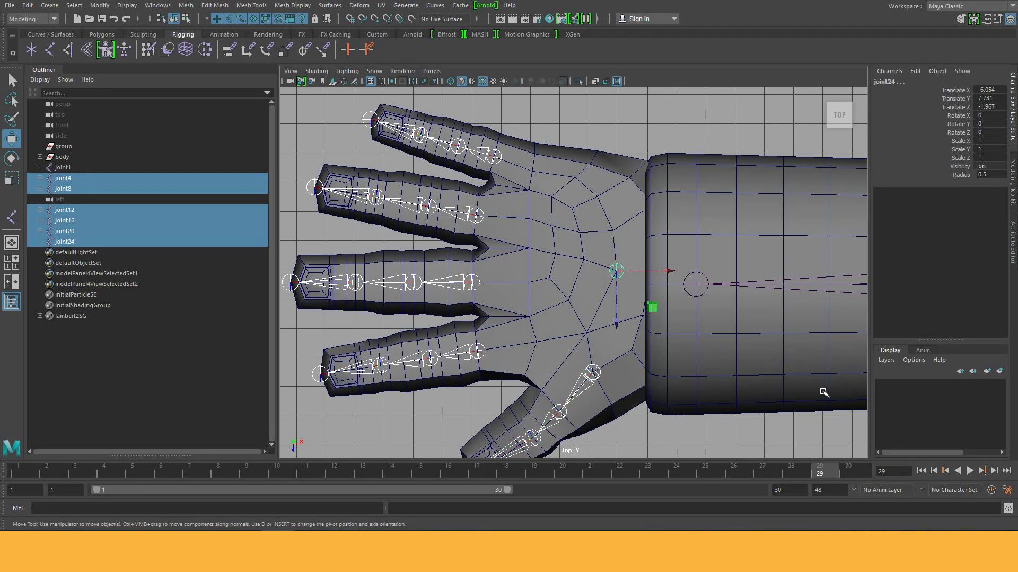
alt+middle_drag(598, 359, 578, 345)
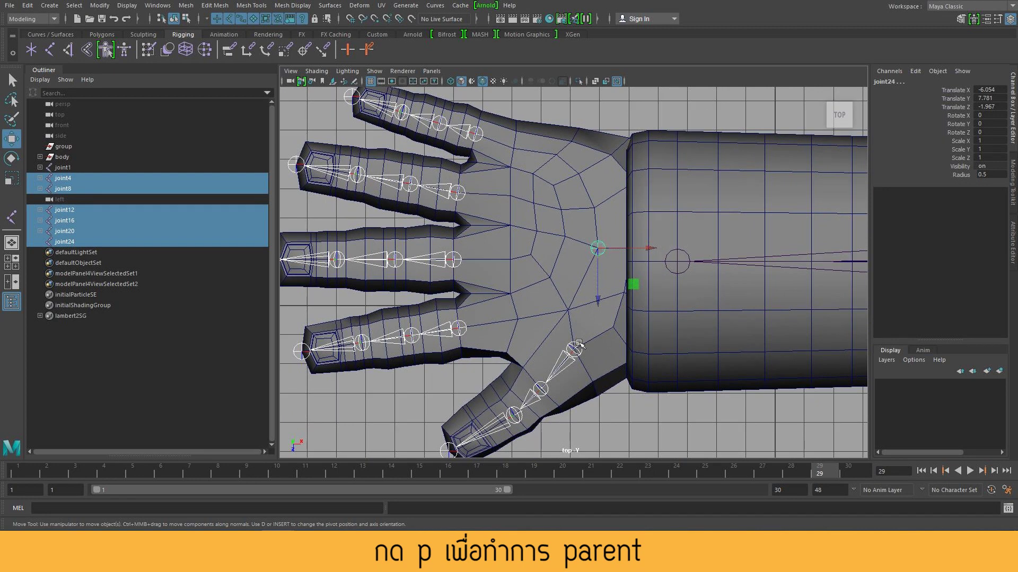
key(p)
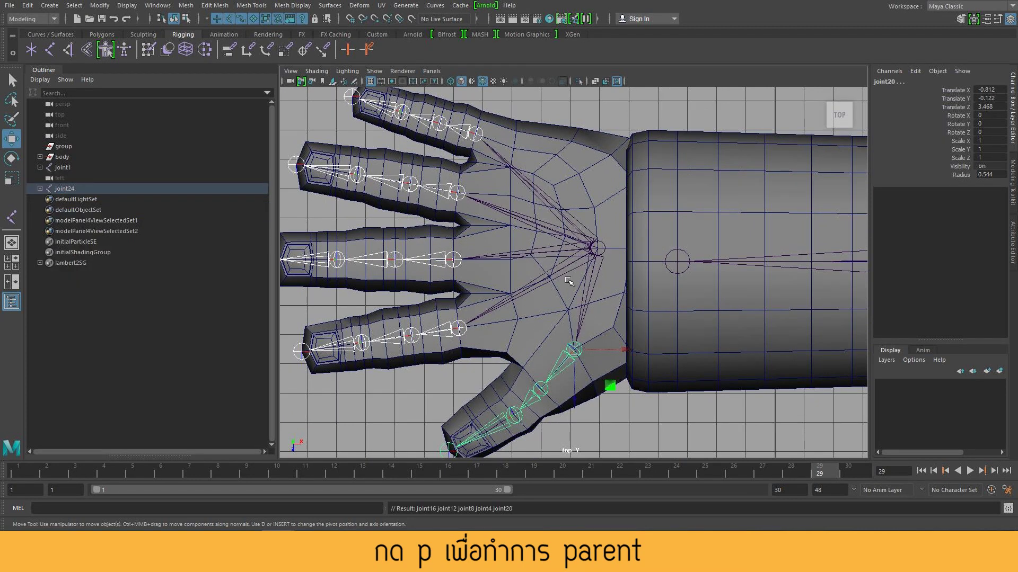
Step: Undo the stray move and parent palm joint joint24, with its finger chain, under wrist joint joint3
click(598, 248)
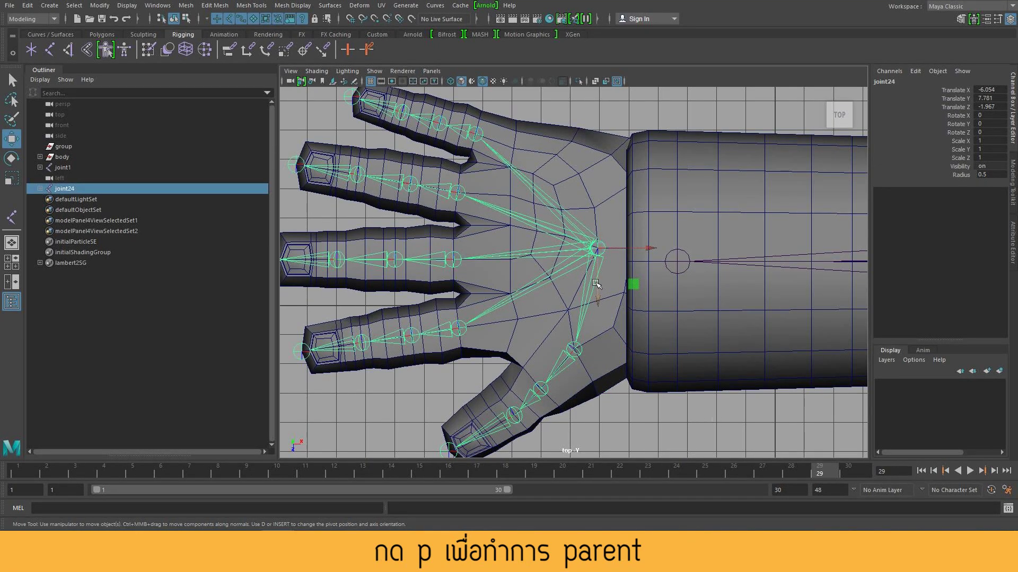
mouse_move(596, 248)
mouse_down()
mouse_move(519, 176)
mouse_move(747, 249)
mouse_up()
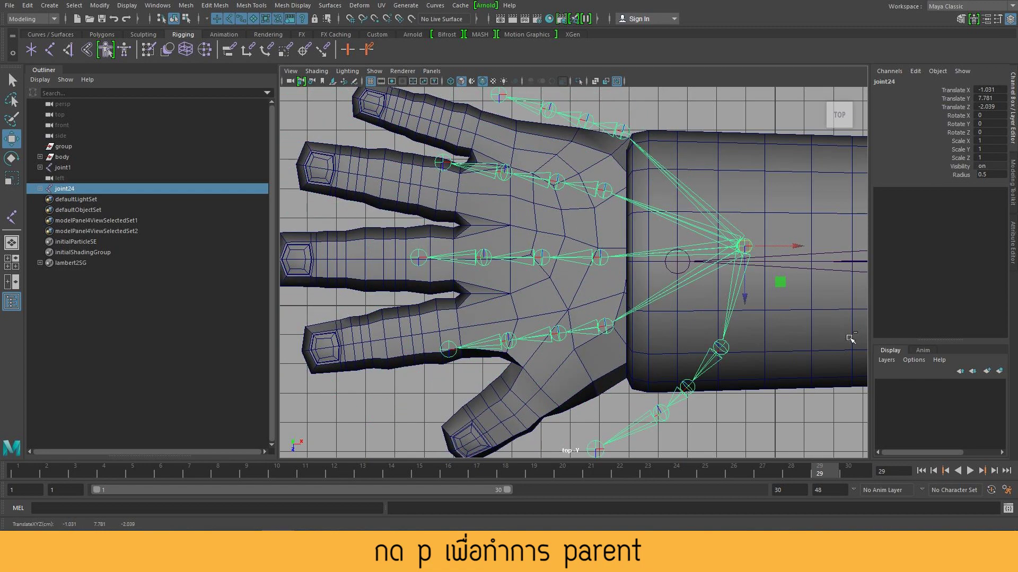
key(ctrl+z)
scroll(706, 353, up, 3)
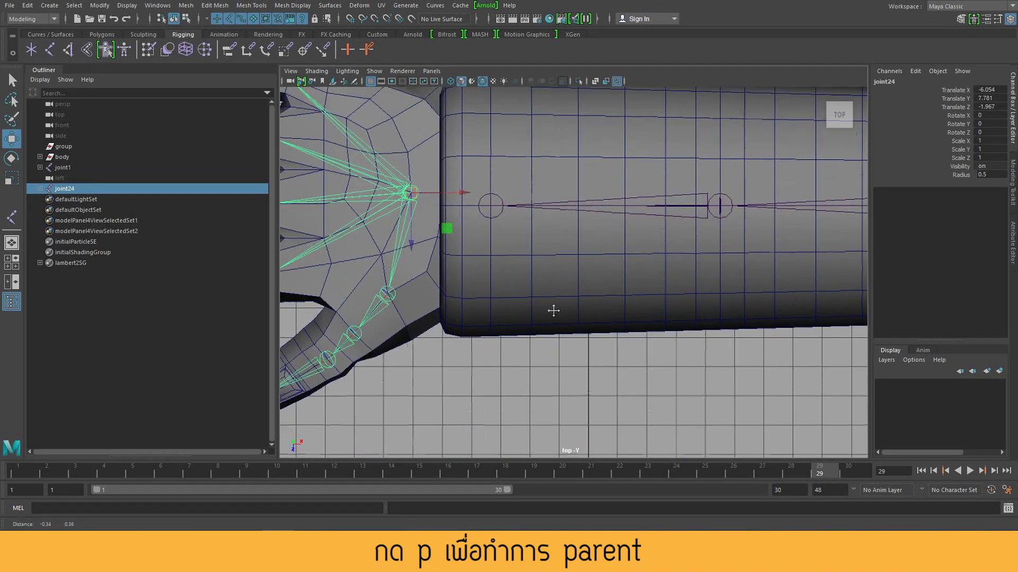
scroll(583, 318, down, 3)
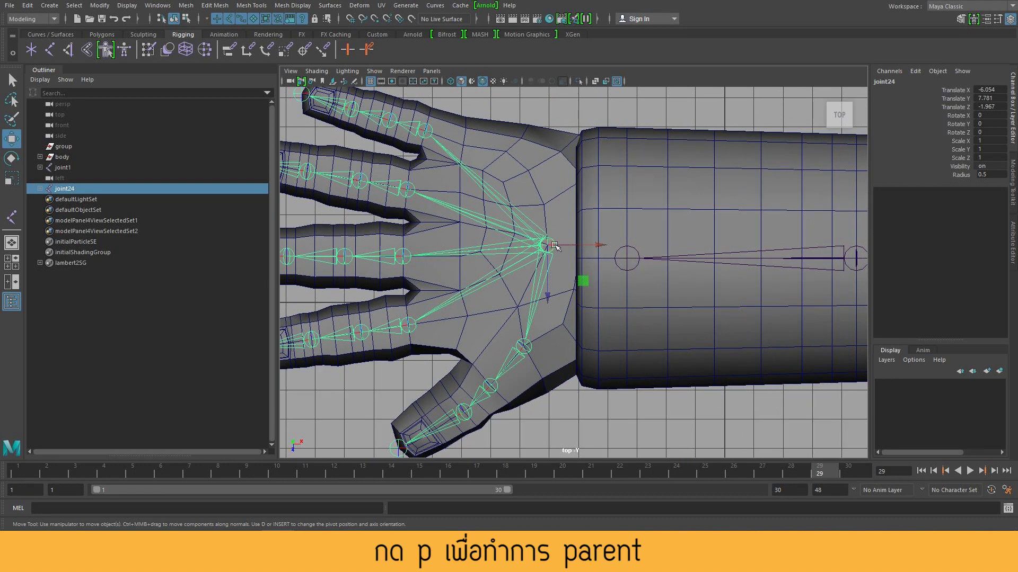
shift+click(624, 270)
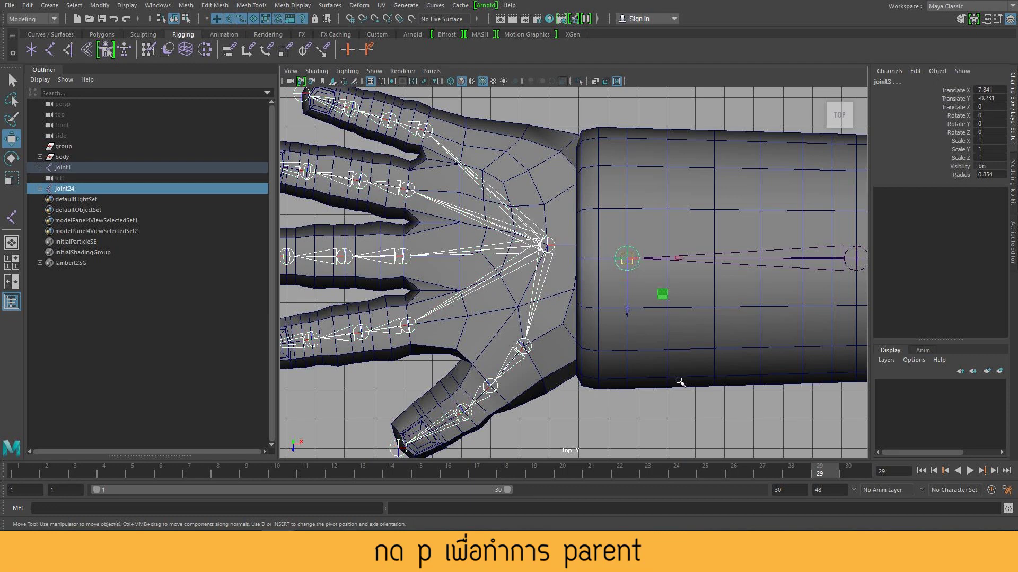
key(p)
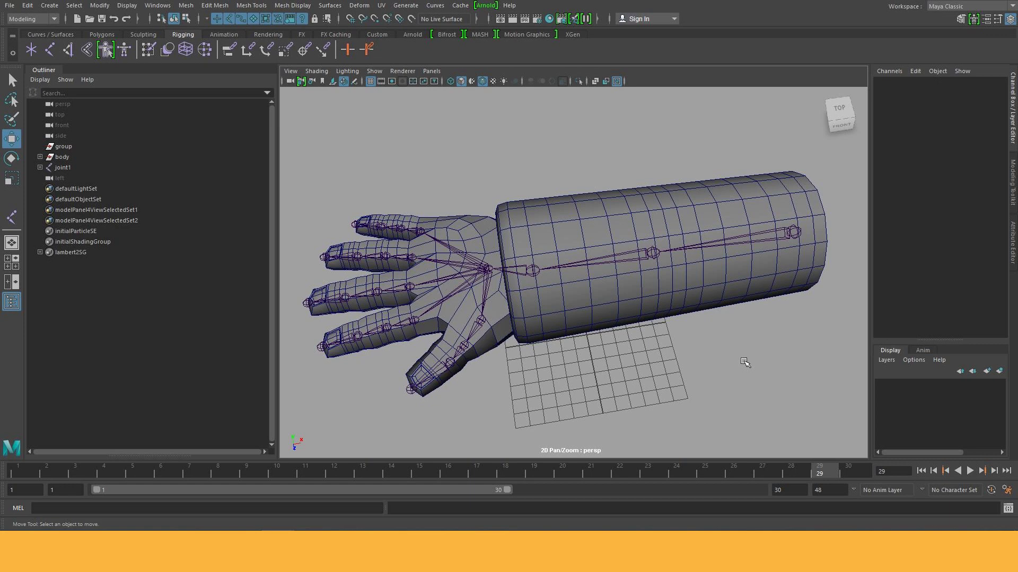
click(798, 228)
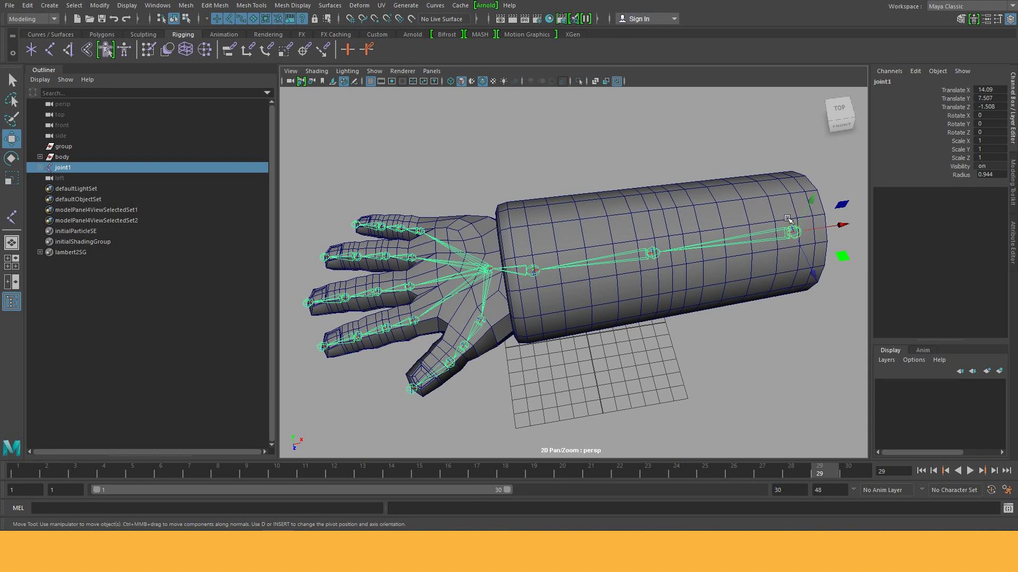
alt+middle_drag(807, 226, 780, 256)
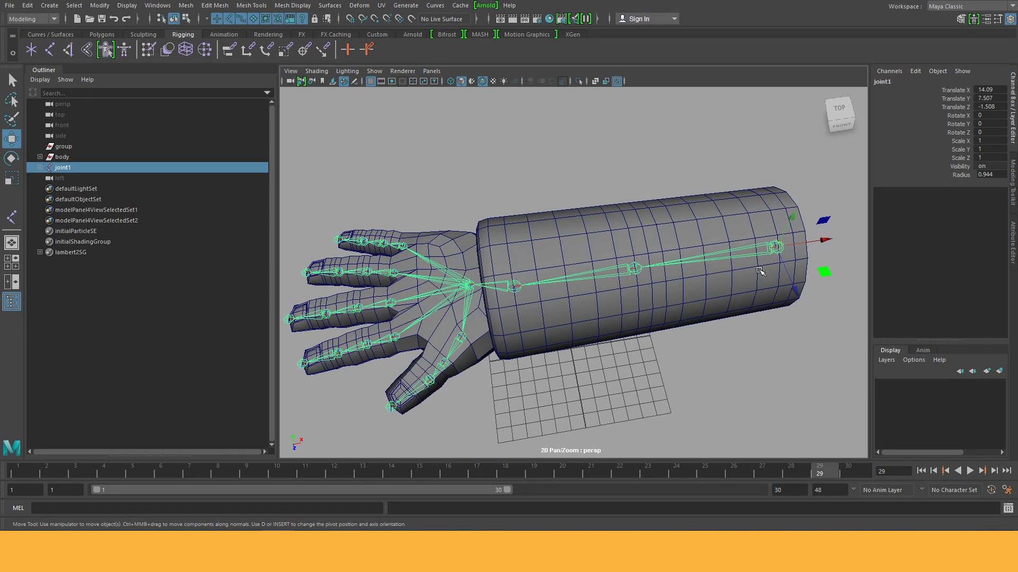
key(q)
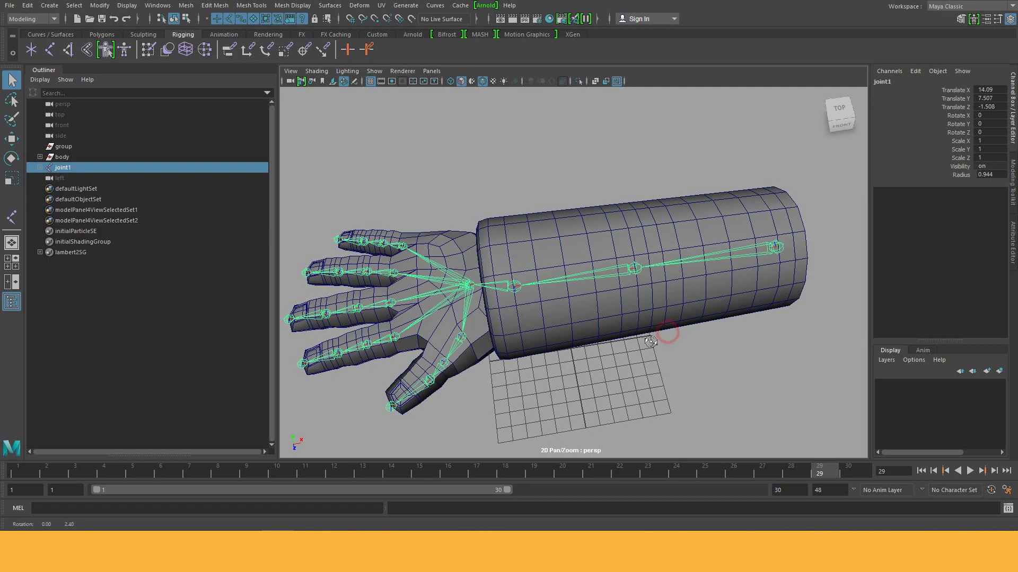
alt+drag(663, 336, 719, 301)
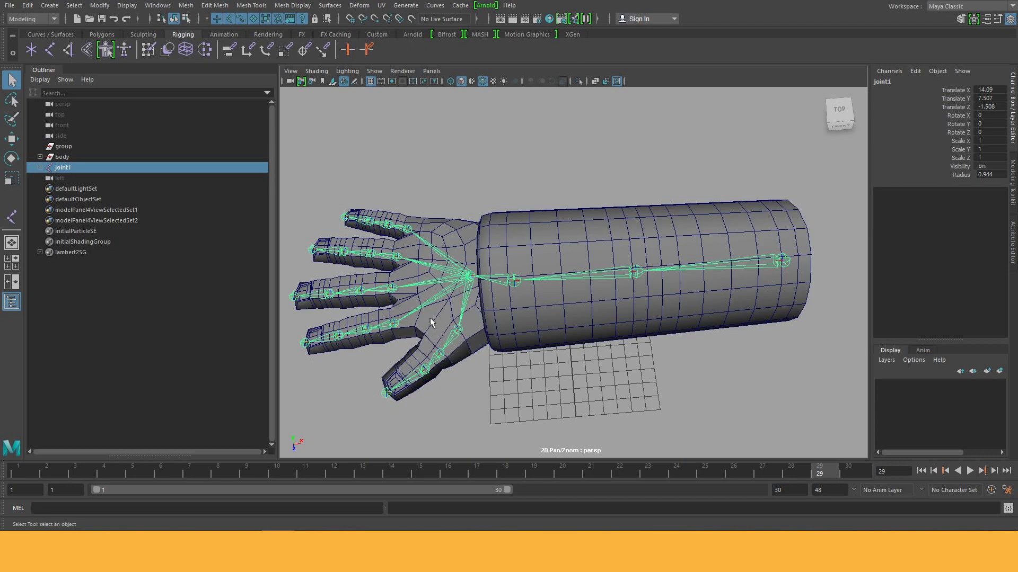
scroll(400, 313, up, 2)
middle_drag(401, 313, 641, 289)
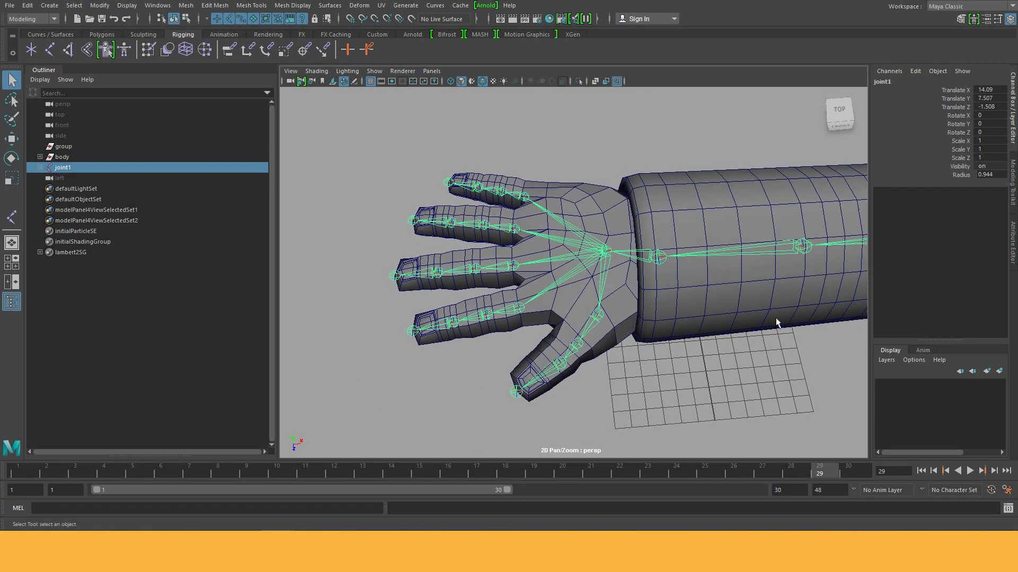
scroll(784, 345, down, 3)
scroll(742, 318, down, 2)
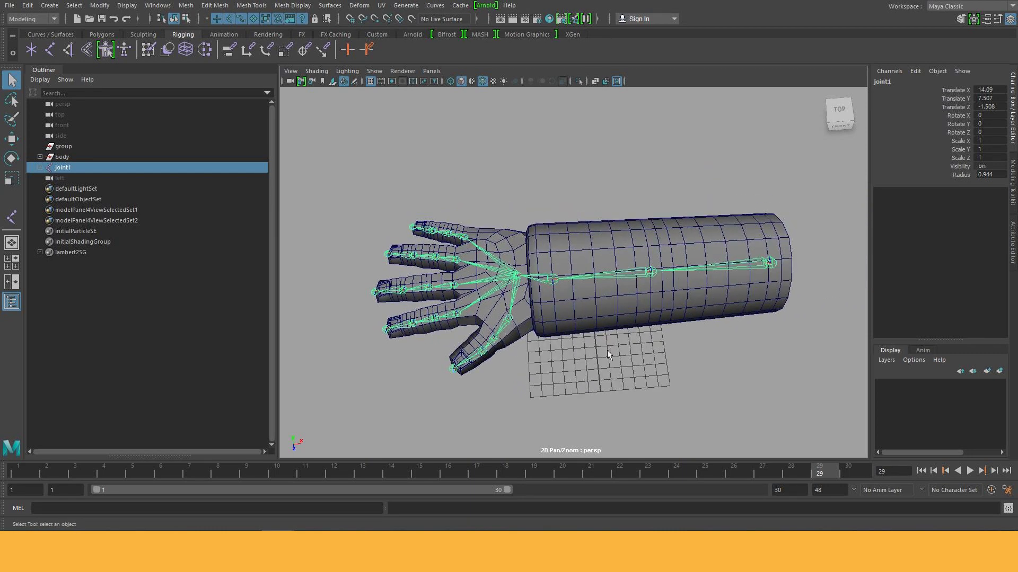
click(650, 273)
click(551, 281)
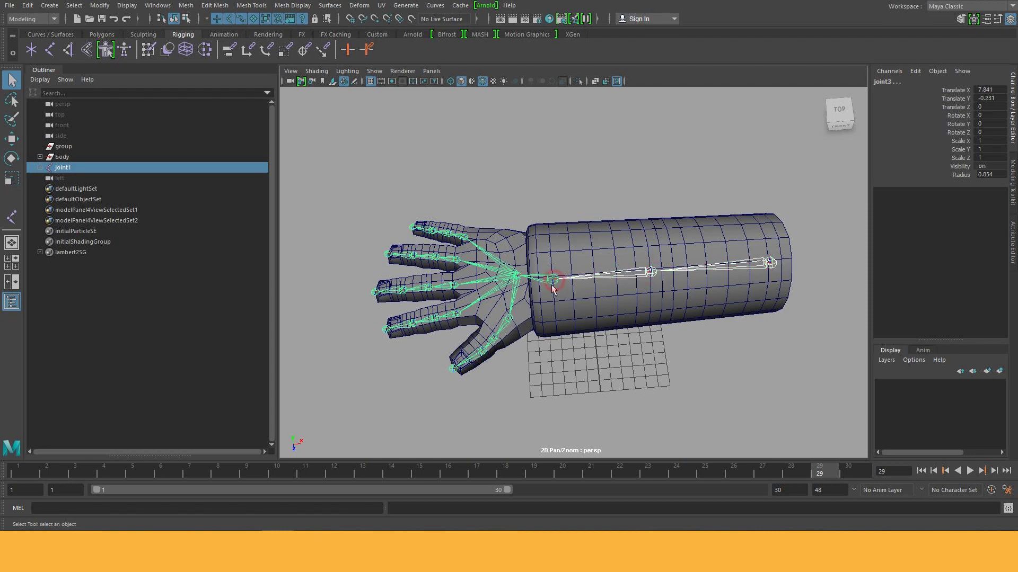
click(517, 276)
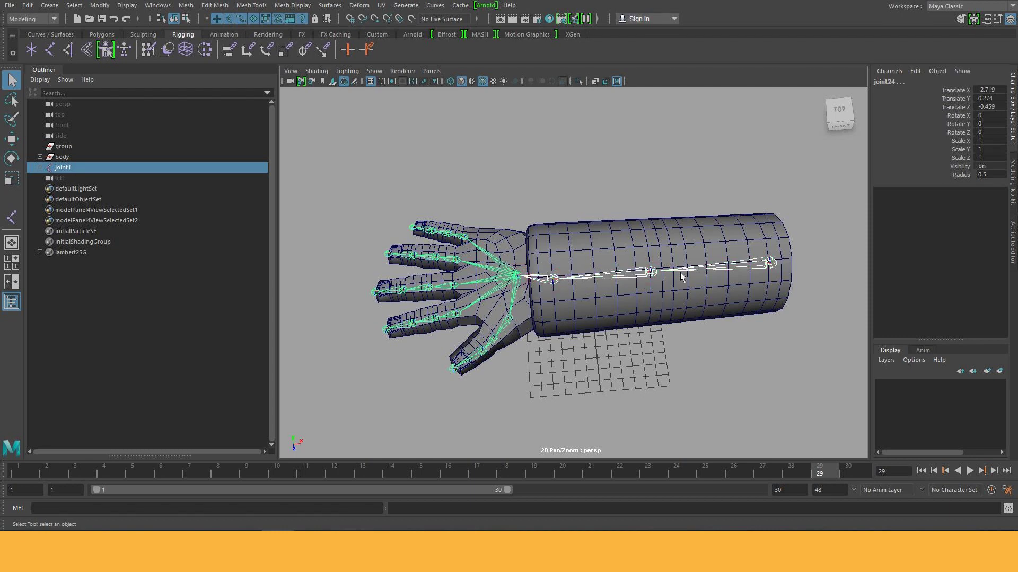
click(670, 354)
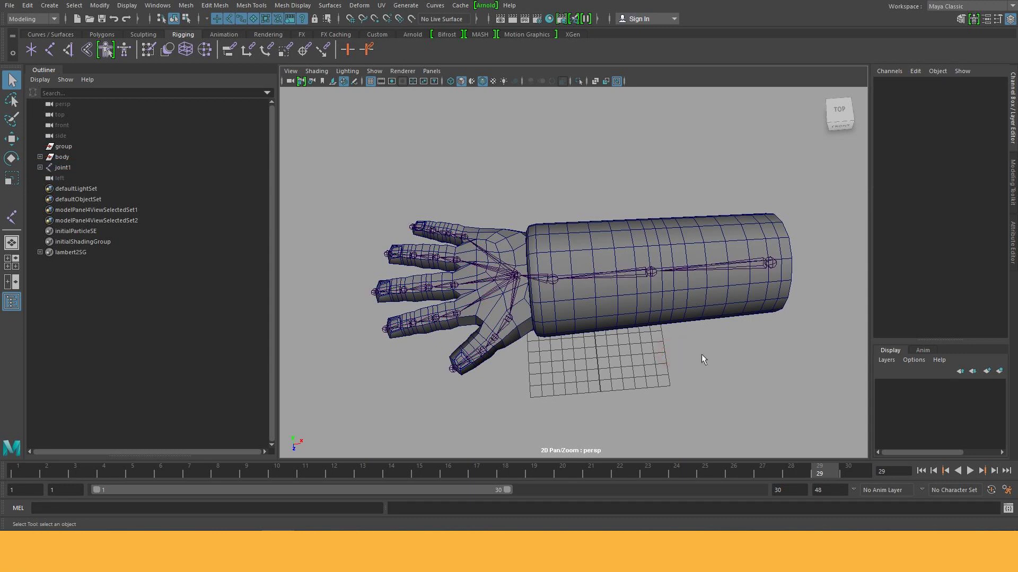
click(771, 263)
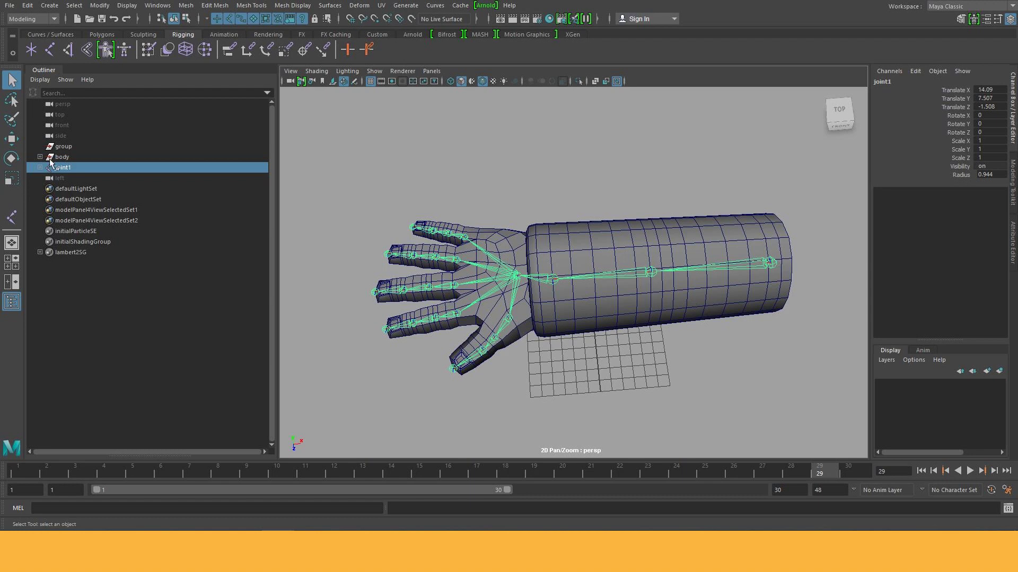
Step: Select every joint below joint1 with Select > Hierarchy
click(26, 5)
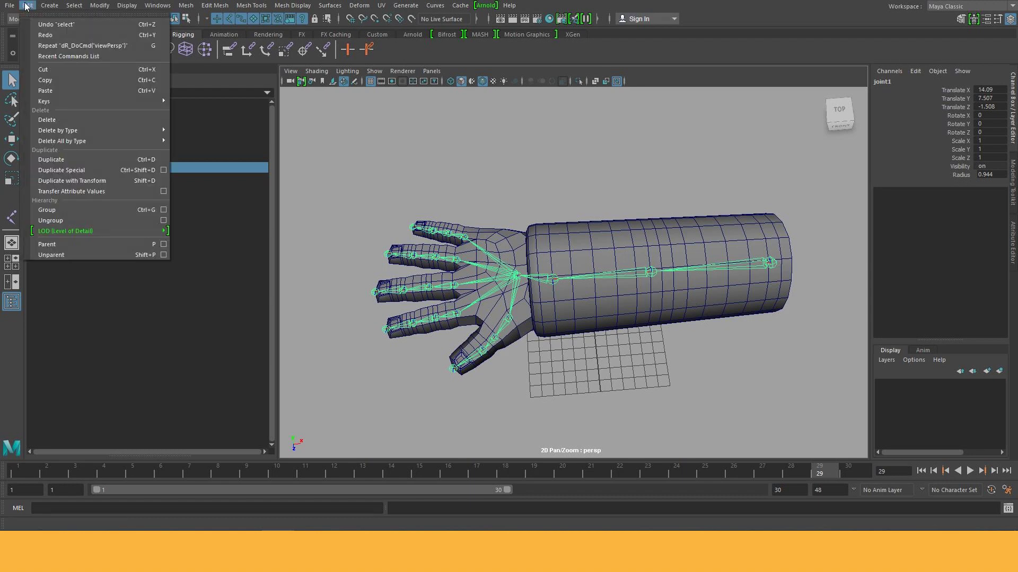
click(26, 6)
click(74, 5)
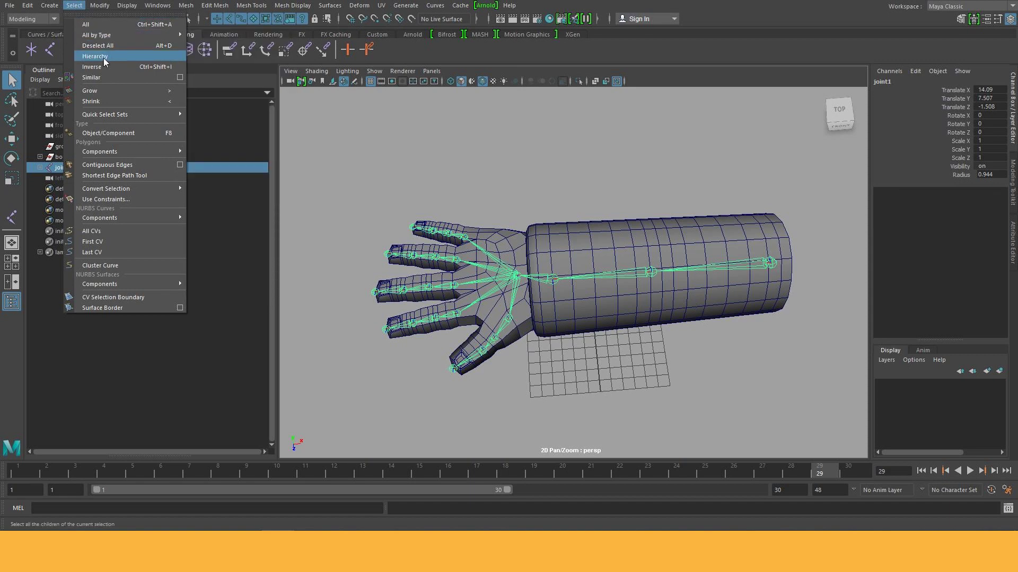
click(120, 56)
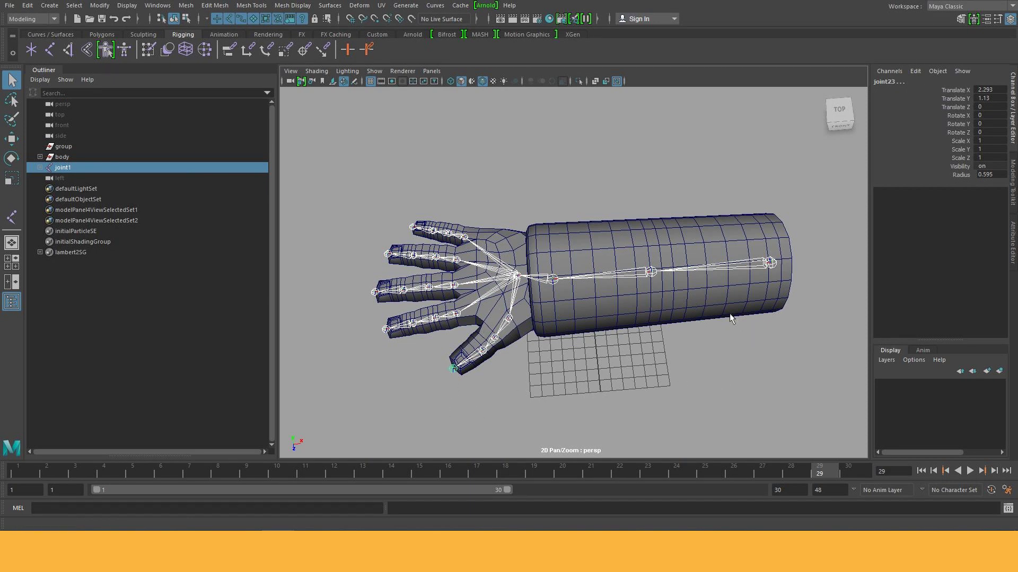
Step: Switch the menu set to Rigging and bring up the Skeleton menu
key(alt+v)
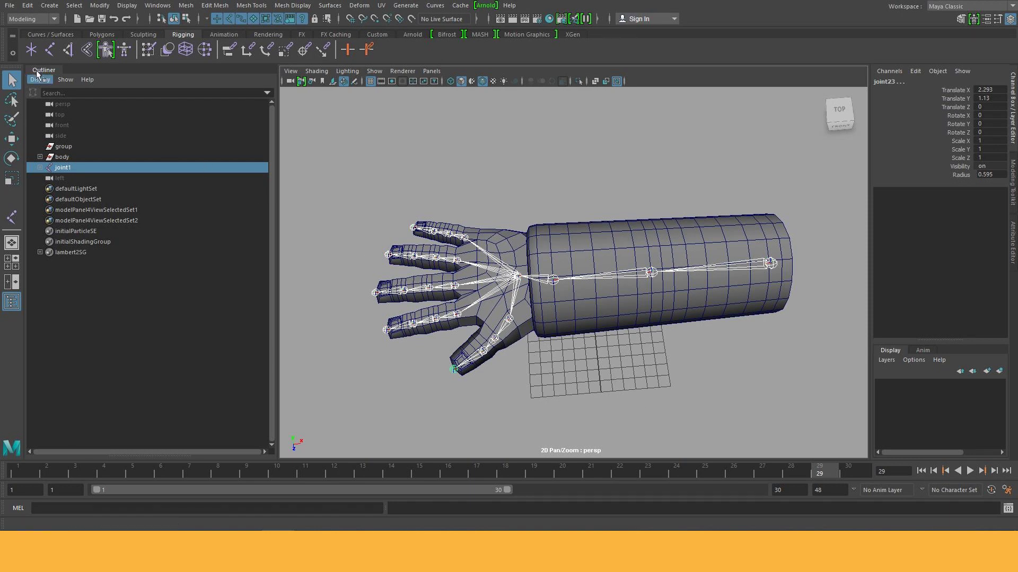
click(35, 19)
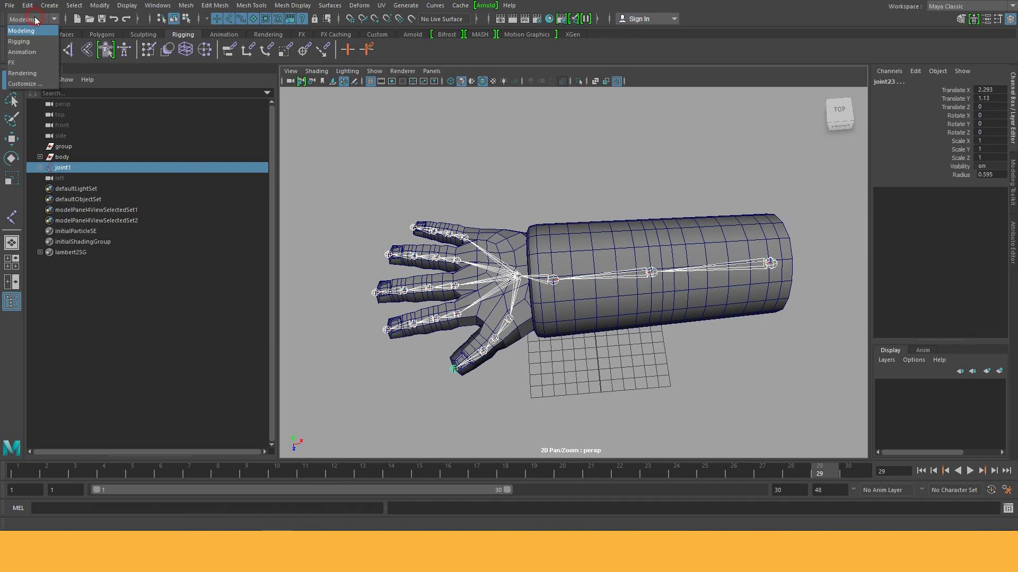
click(37, 44)
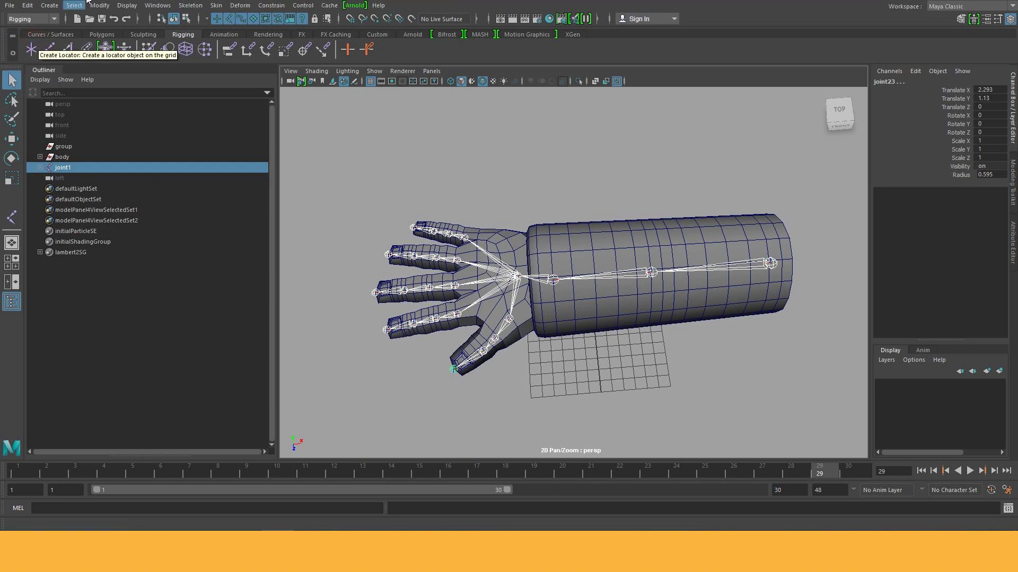
click(200, 7)
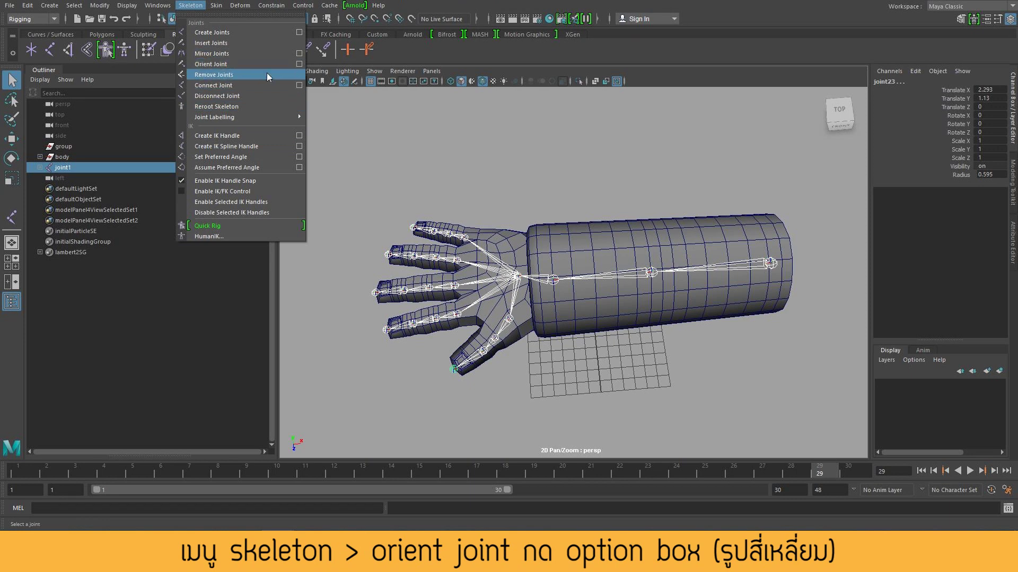
Step: Orient all selected joints with Primary Axis X and Secondary Axis Y, then inspect the forearm axes
click(299, 64)
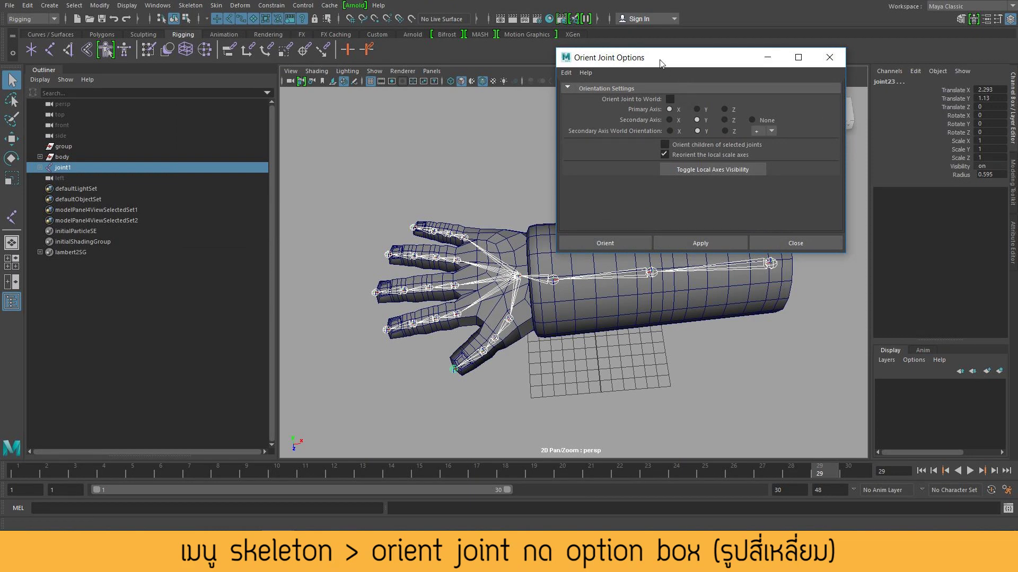
drag(661, 63, 768, 42)
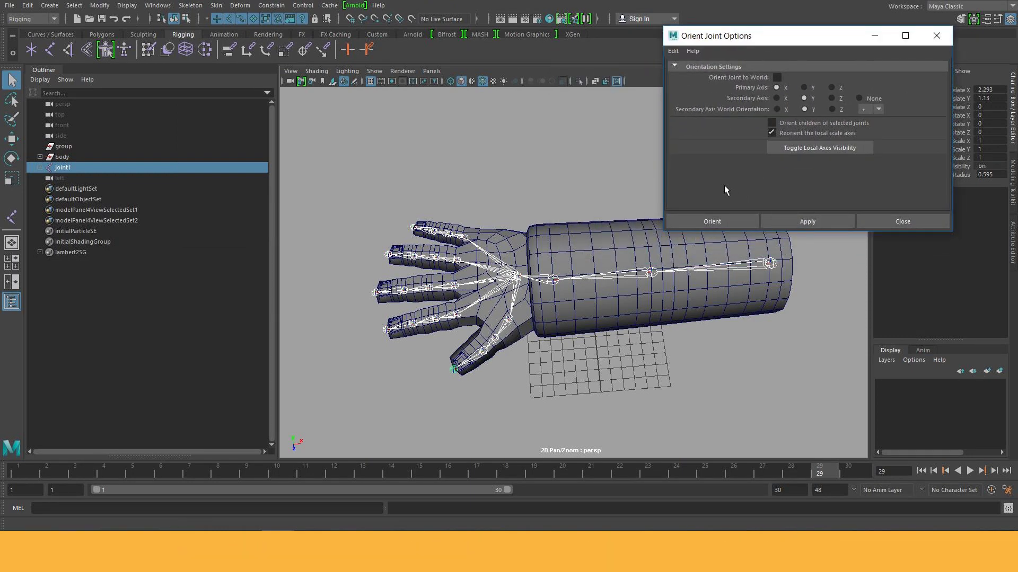
click(800, 150)
mouse_move(668, 302)
alt+middle_down()
mouse_move(514, 260)
mouse_move(585, 274)
alt+middle_up()
scroll(585, 274, up, 3)
mouse_move(586, 274)
alt+mouse_down()
mouse_move(479, 316)
mouse_move(469, 298)
alt+mouse_up()
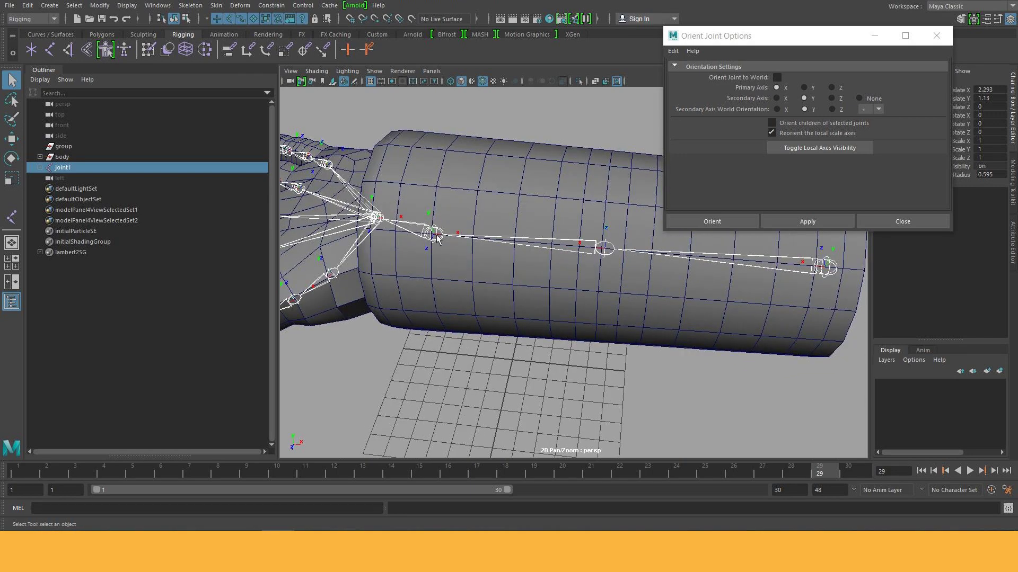
alt+middle_drag(664, 296, 412, 266)
mouse_move(412, 267)
alt+mouse_down()
mouse_move(652, 335)
mouse_move(762, 326)
mouse_move(557, 325)
mouse_move(589, 325)
mouse_move(530, 296)
alt+mouse_up()
Step: Hide polygons in the viewport Show menu, deselect the skeleton, and tumble so the arm lies horizontal
click(374, 71)
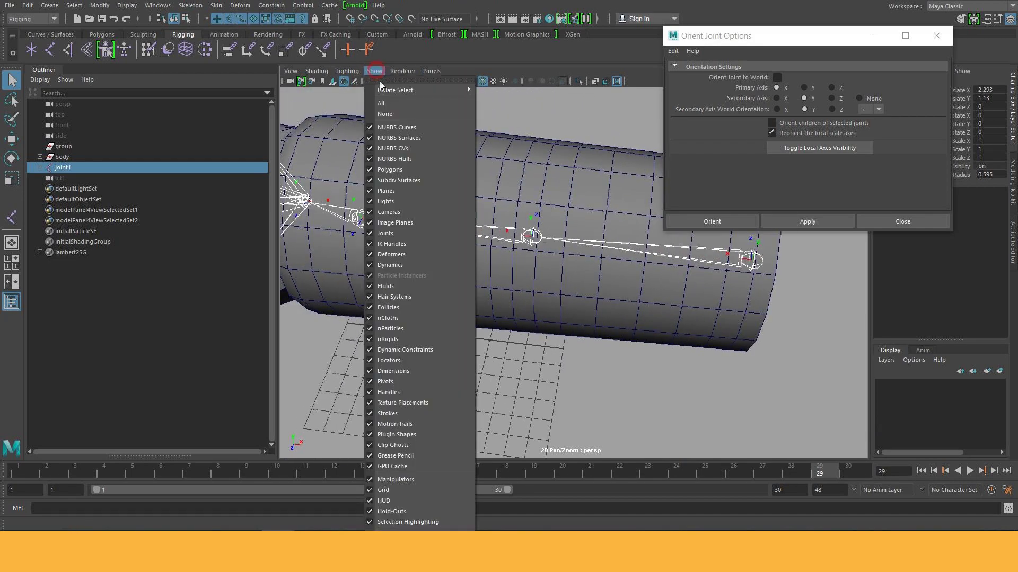
click(389, 170)
alt+drag(541, 322, 799, 340)
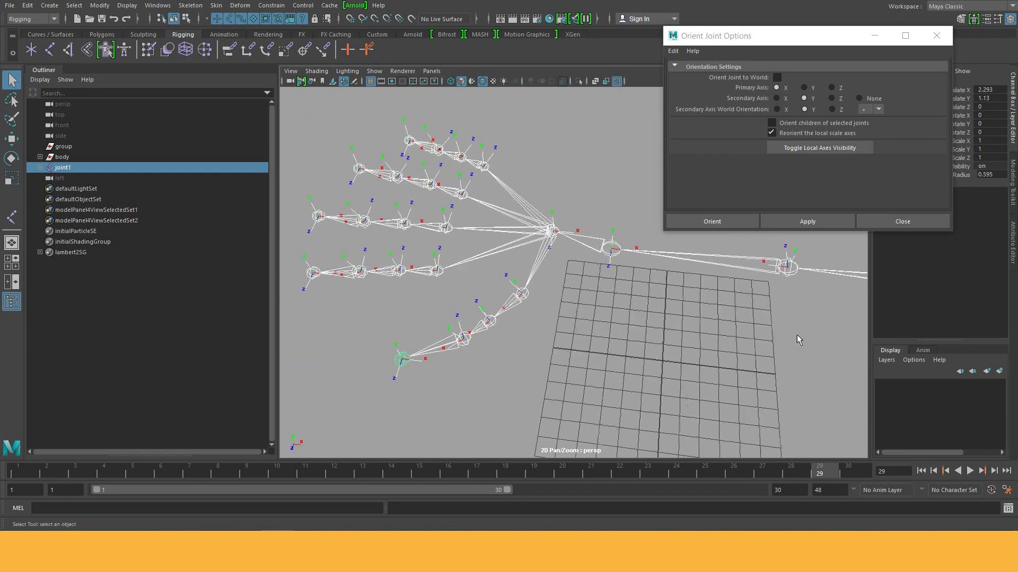
mouse_move(589, 323)
alt+mouse_down()
mouse_move(621, 337)
mouse_move(608, 364)
mouse_move(597, 324)
alt+mouse_up()
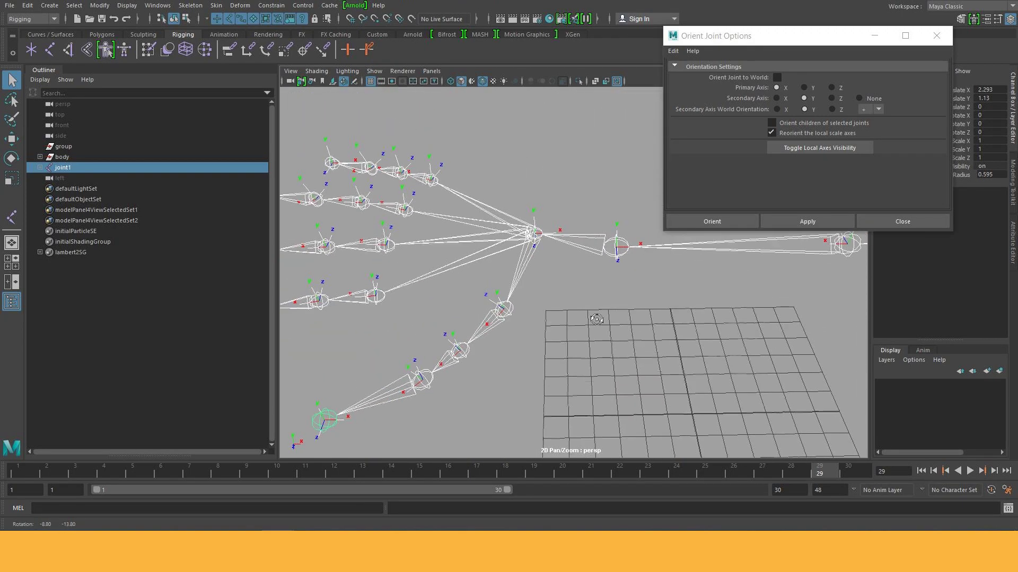
click(323, 72)
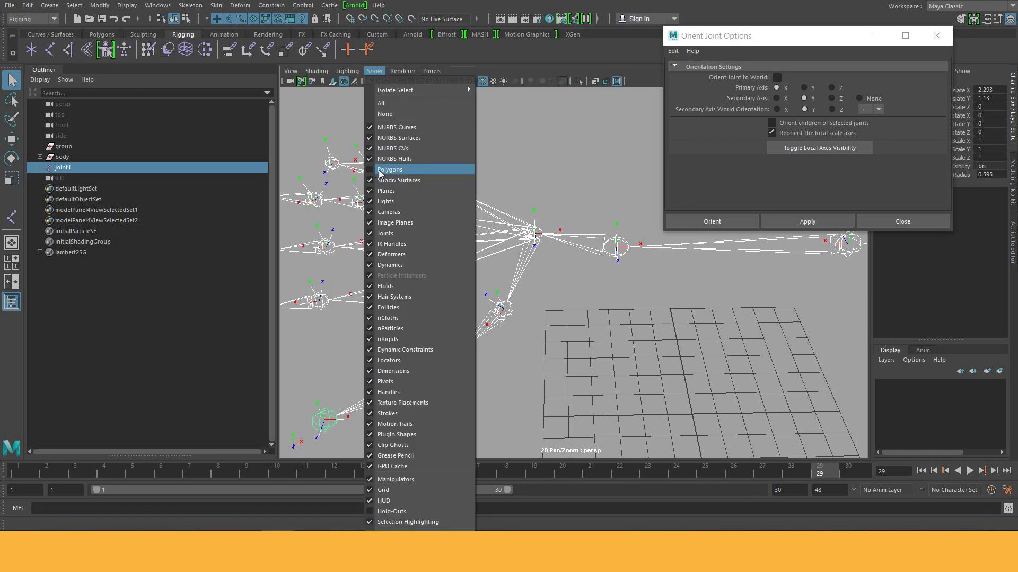
click(631, 390)
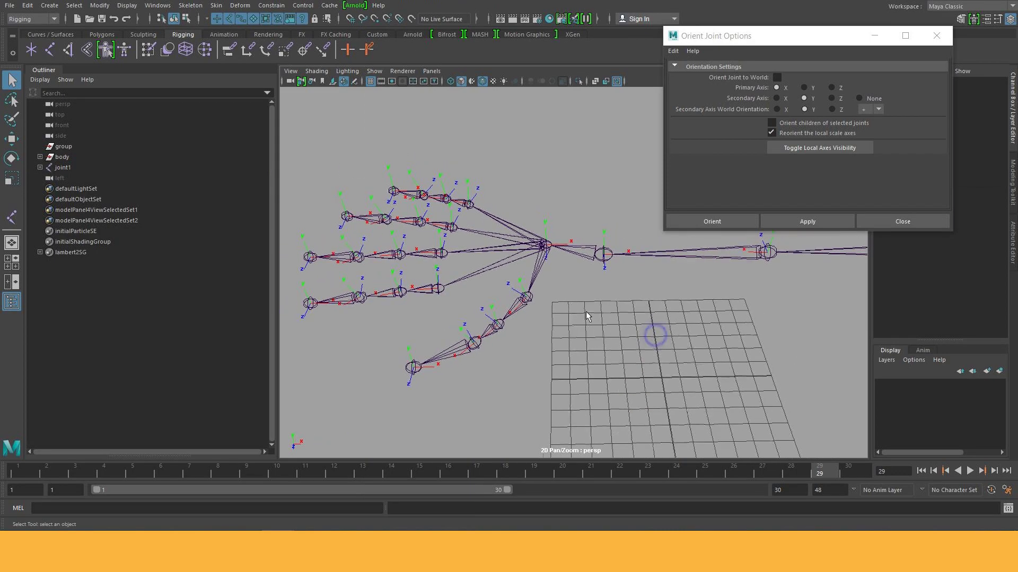
alt+drag(658, 341, 609, 318)
alt+middle_drag(609, 318, 439, 298)
alt+drag(440, 298, 566, 377)
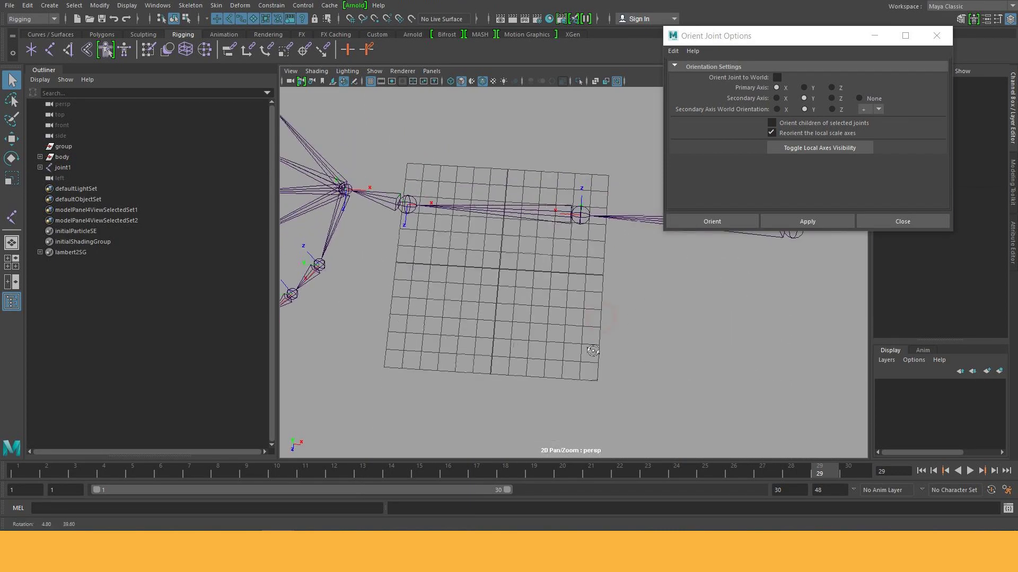
Step: Move the orient options window aside and inspect the arm chain's axes from its root joint
alt+middle_drag(566, 377, 566, 383)
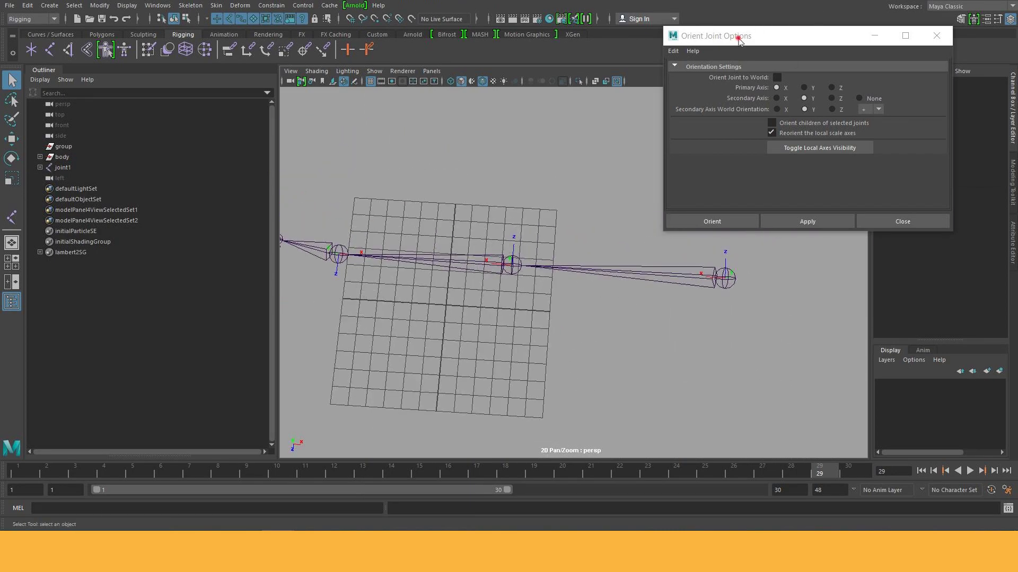
drag(738, 36, 724, 17)
alt+drag(614, 306, 500, 288)
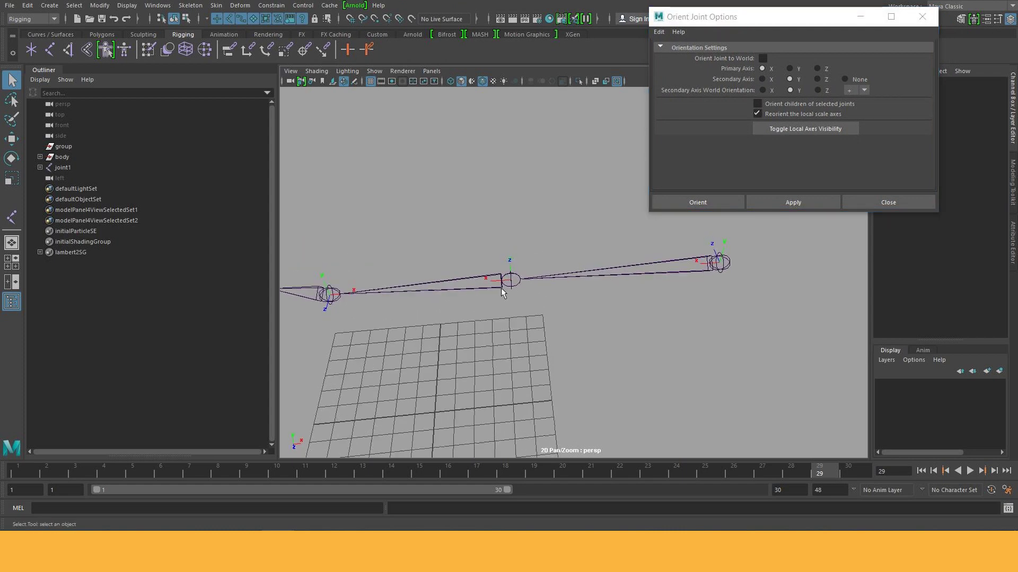
click(525, 286)
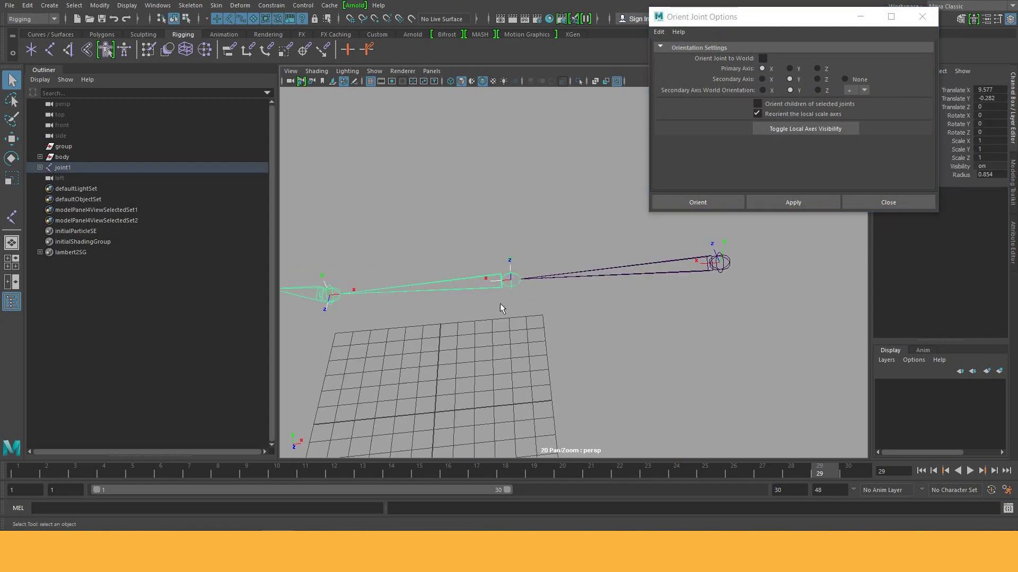
alt+drag(488, 309, 488, 346)
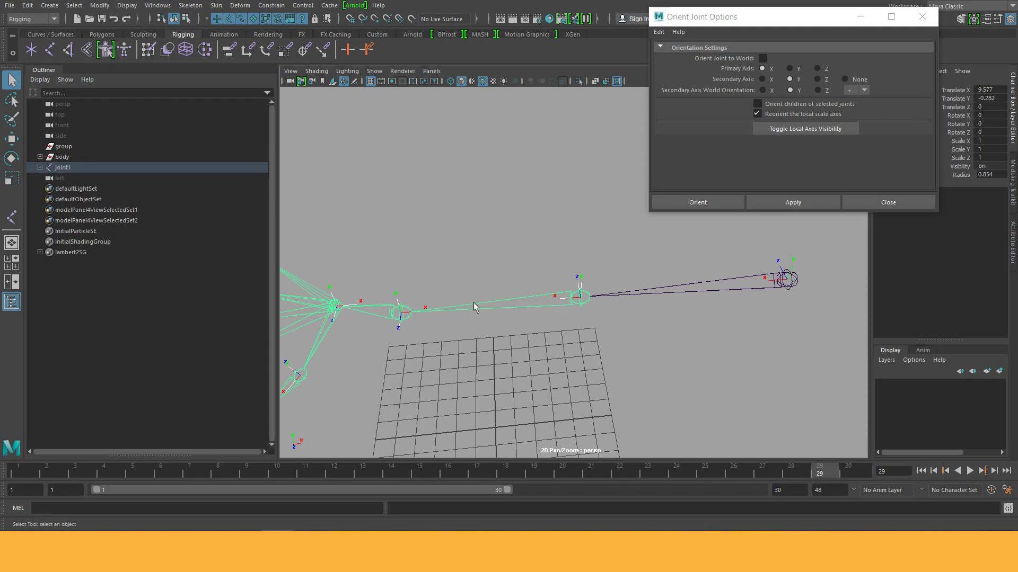
alt+drag(468, 348, 548, 306)
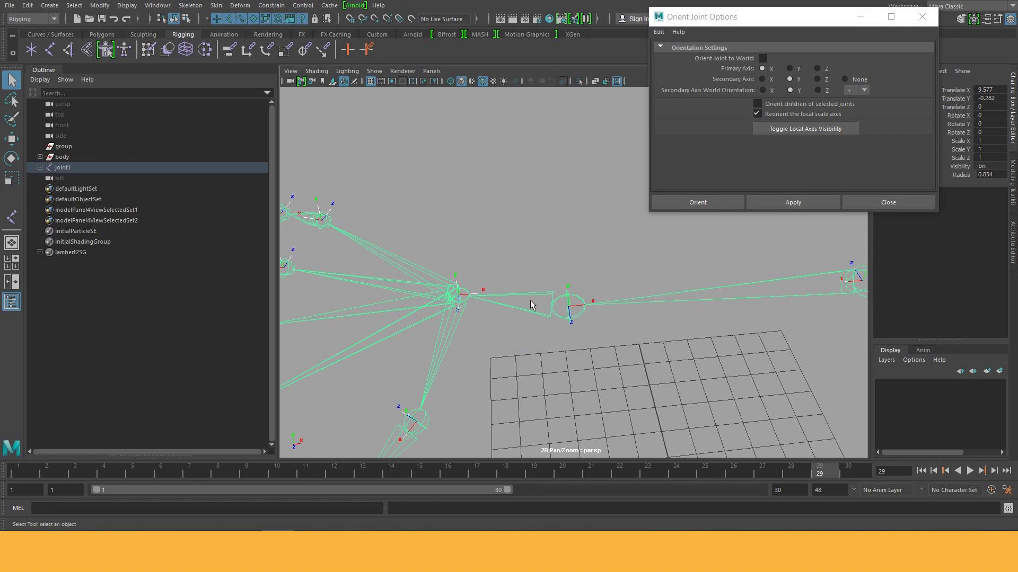
alt+middle_drag(634, 325, 533, 357)
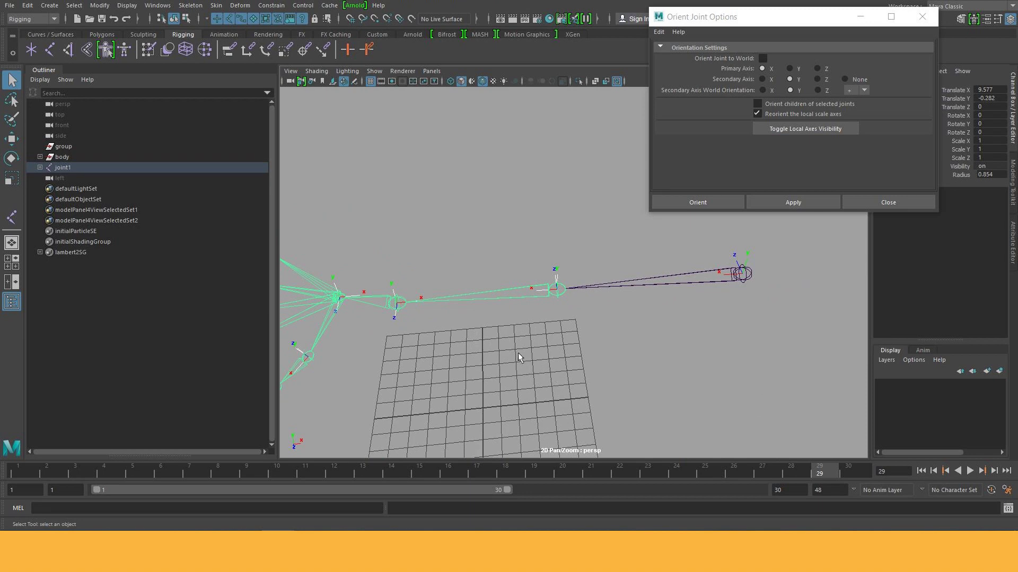
Step: Select the root and elbow joints, orbiting to check their local axes from other sides
click(741, 274)
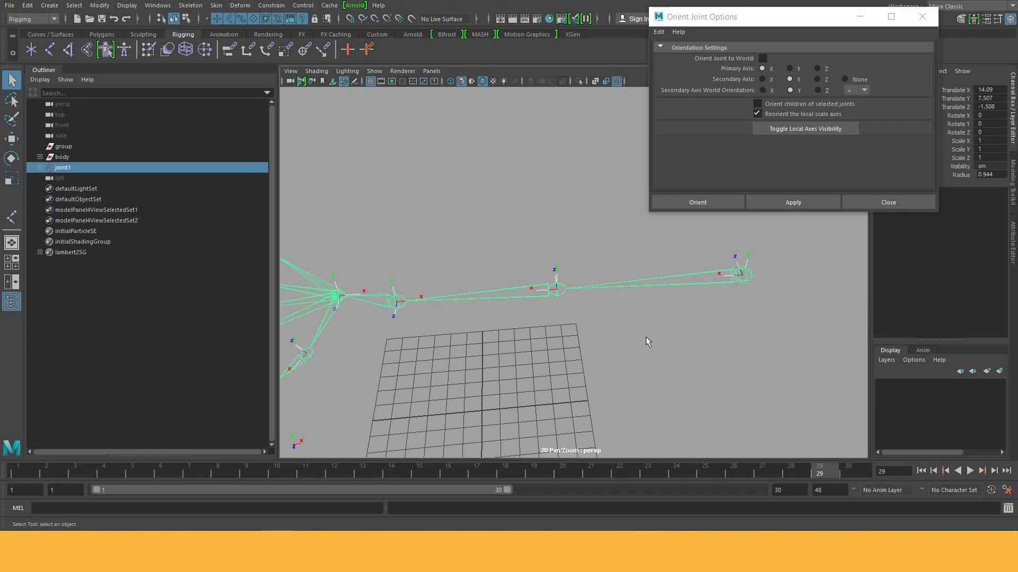
alt+drag(693, 340, 748, 273)
mouse_move(651, 328)
alt+mouse_down()
mouse_move(644, 348)
mouse_move(623, 310)
alt+mouse_up()
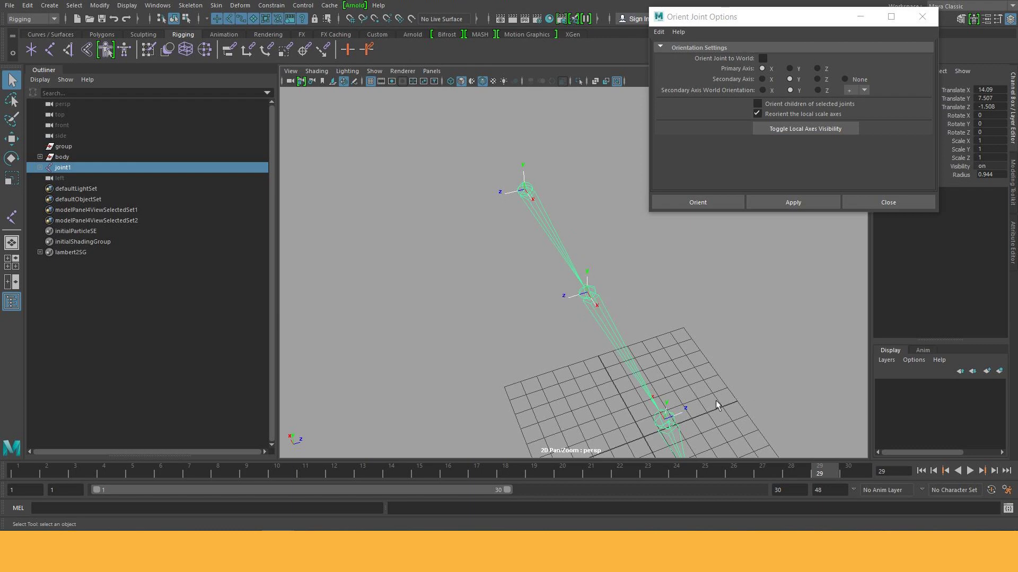
mouse_move(717, 405)
alt+mouse_down()
mouse_move(586, 415)
mouse_move(339, 268)
alt+mouse_up()
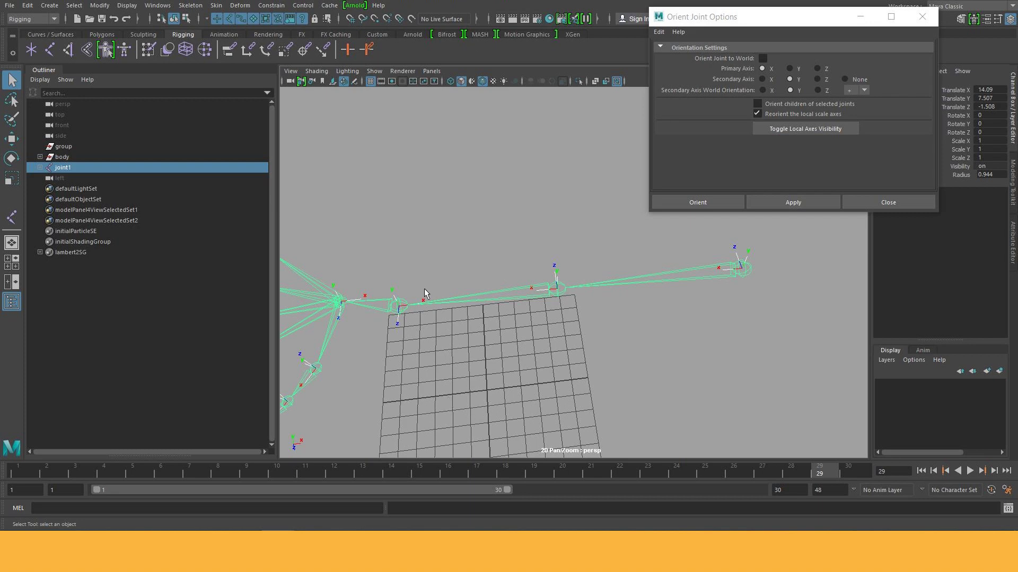
click(398, 308)
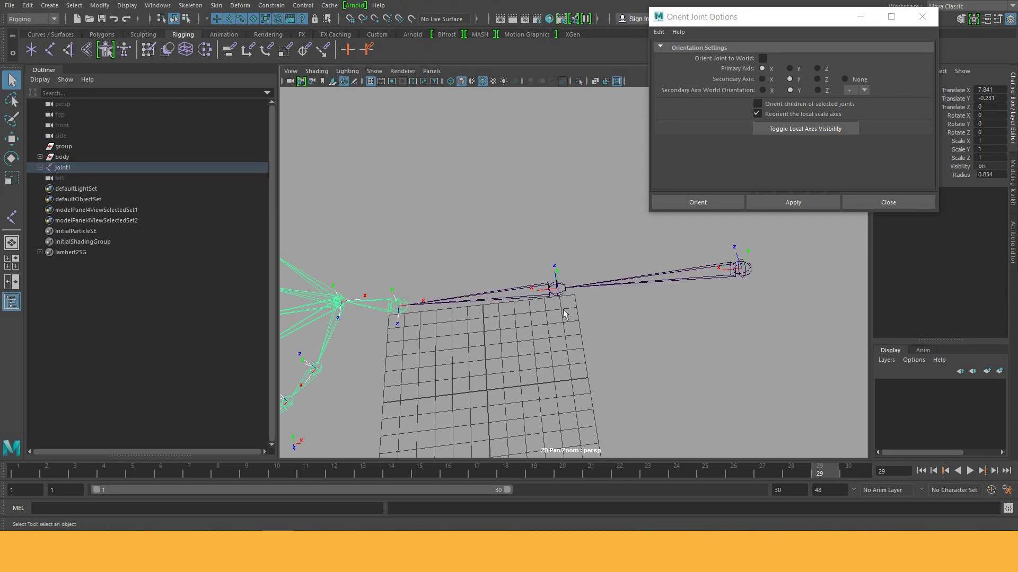
click(556, 287)
alt+drag(613, 353, 591, 357)
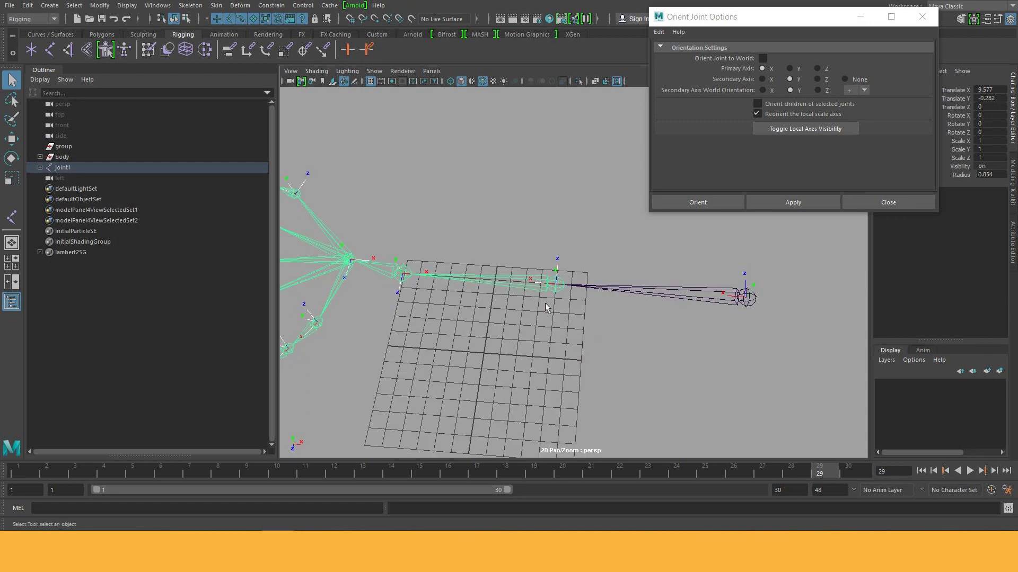
Step: Dolly in around the elbow, then switch the viewport to Top View
scroll(546, 308, up, 3)
scroll(557, 353, up, 3)
scroll(527, 318, up, 2)
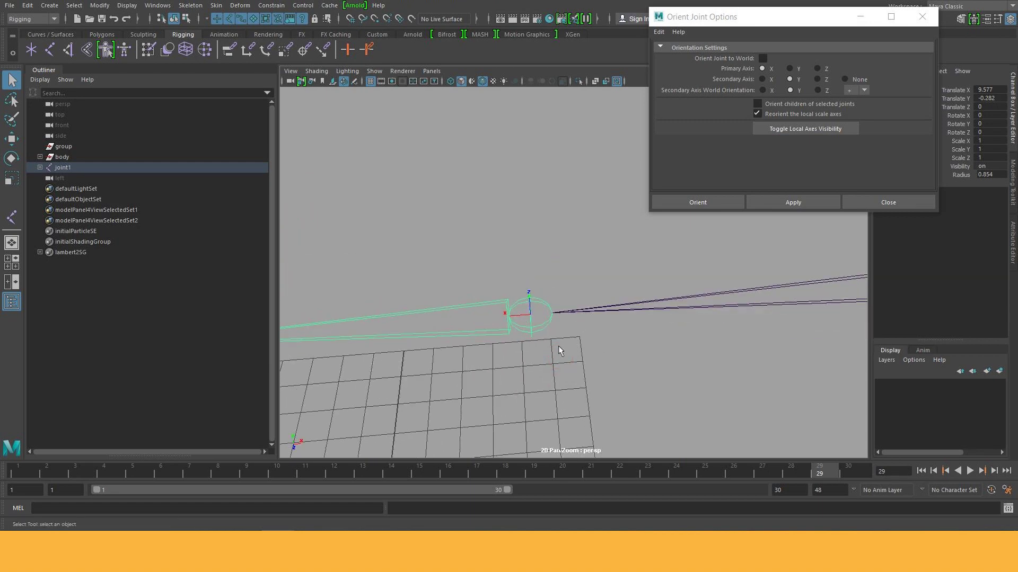
alt+drag(559, 350, 578, 324)
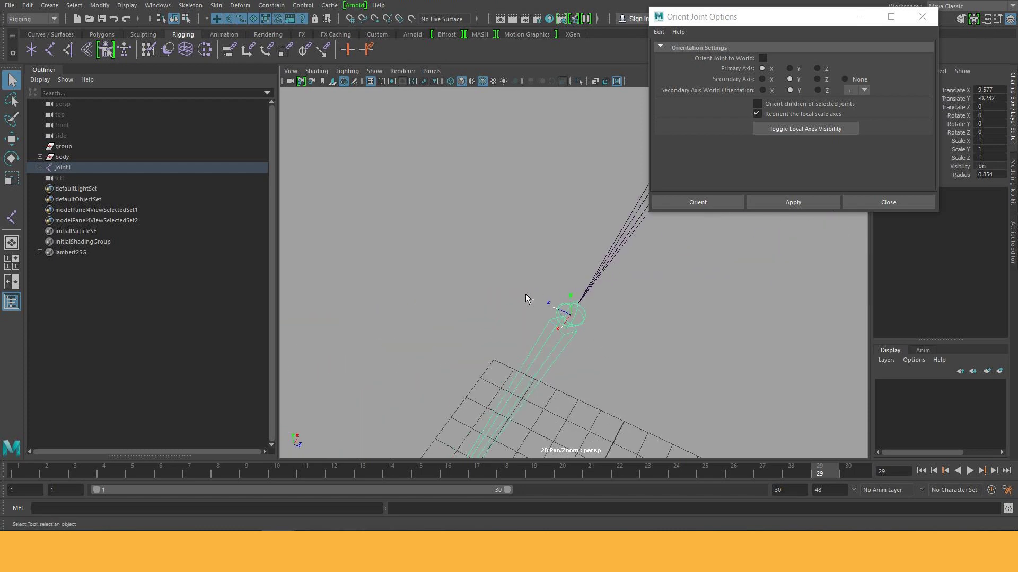
mouse_move(630, 333)
alt+mouse_down()
mouse_move(710, 307)
mouse_move(552, 299)
alt+mouse_up()
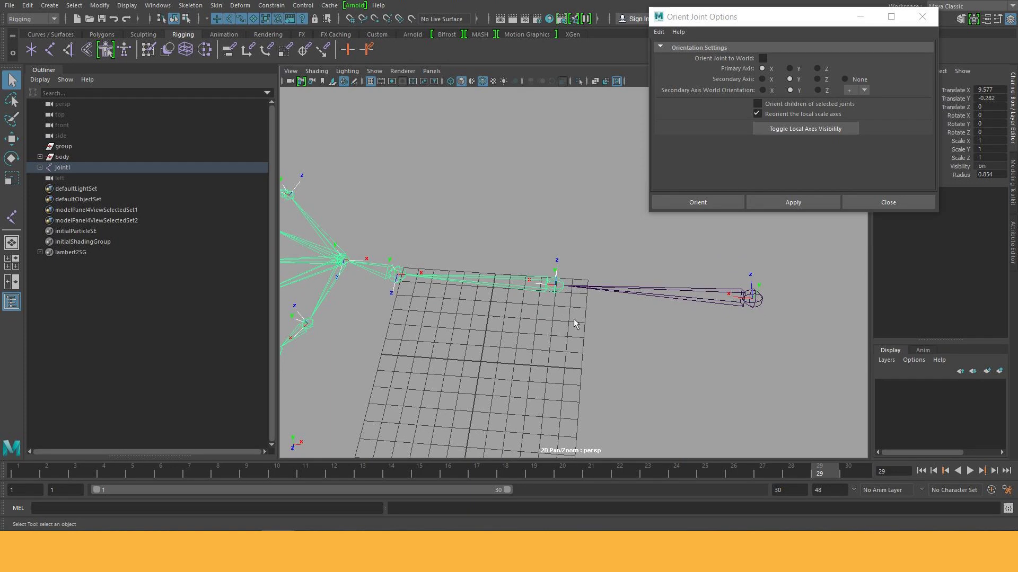
key(space)
drag(574, 320, 532, 324)
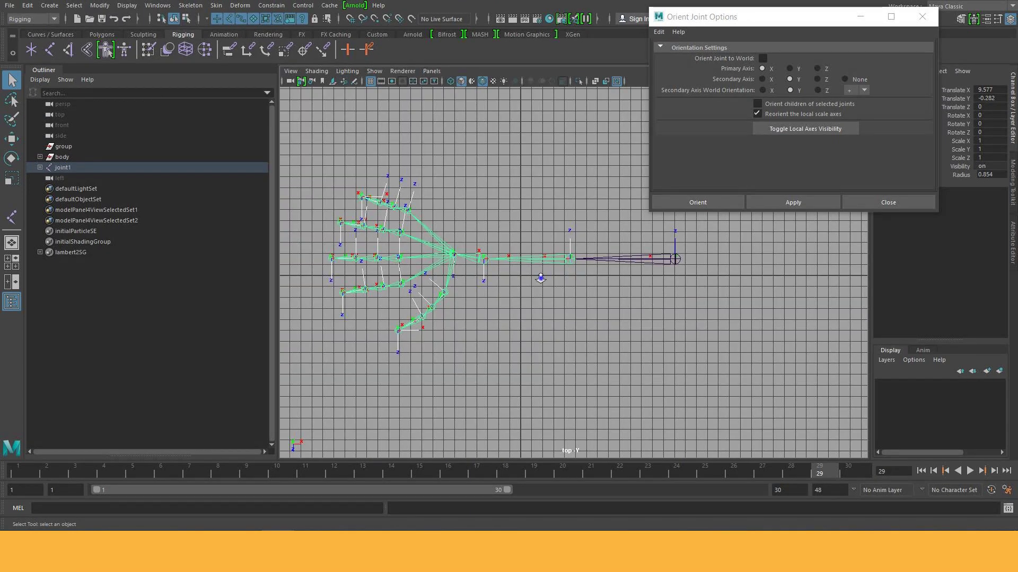
Step: Zoom the top view onto the arm joints and select joint1
alt+right_drag(594, 326, 752, 323)
alt+middle_drag(752, 323, 553, 334)
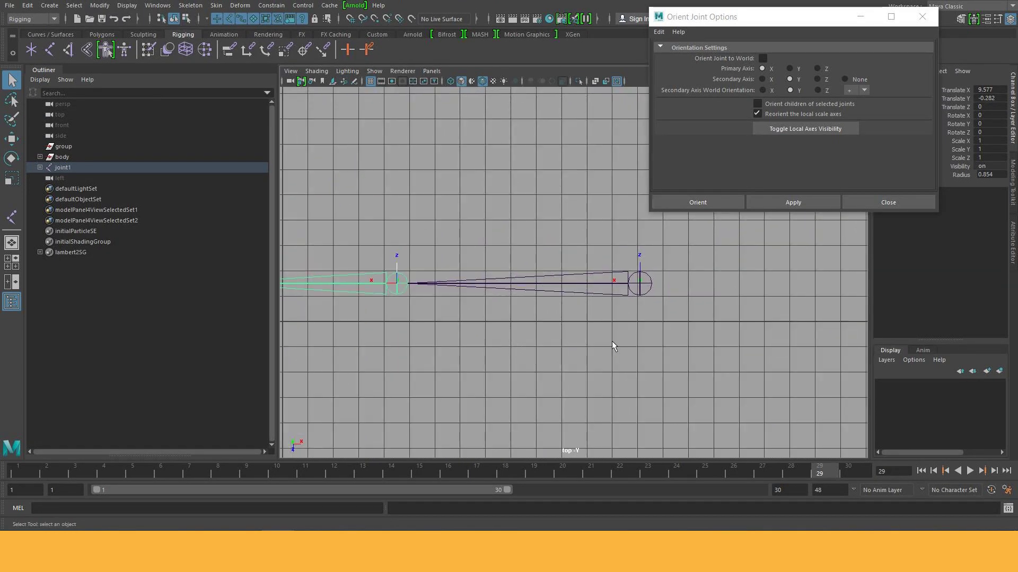
click(644, 281)
click(636, 286)
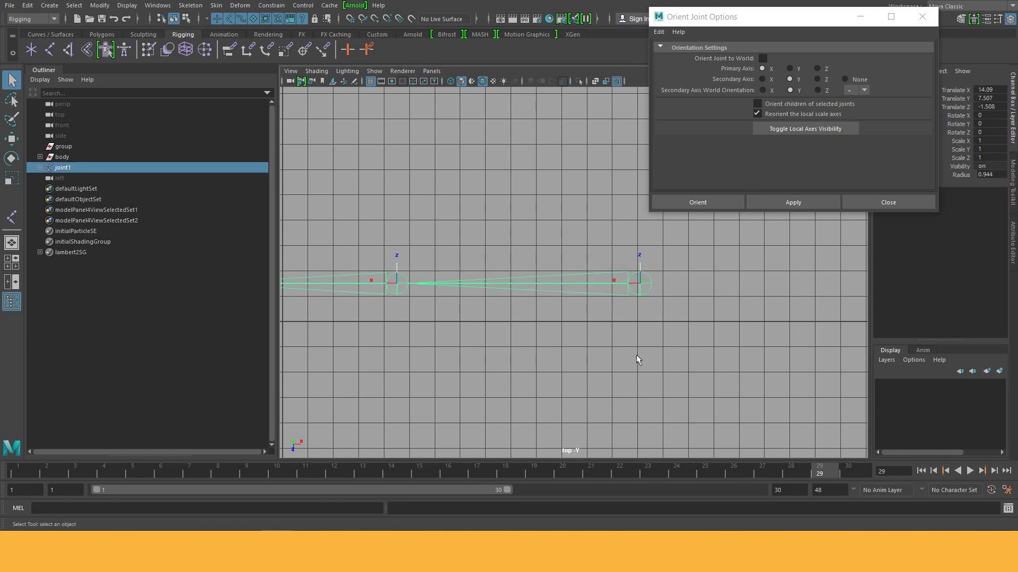
Step: Reset the Orient Joint options to defaults and uncheck Orient children of selected joints
drag(711, 17, 642, 26)
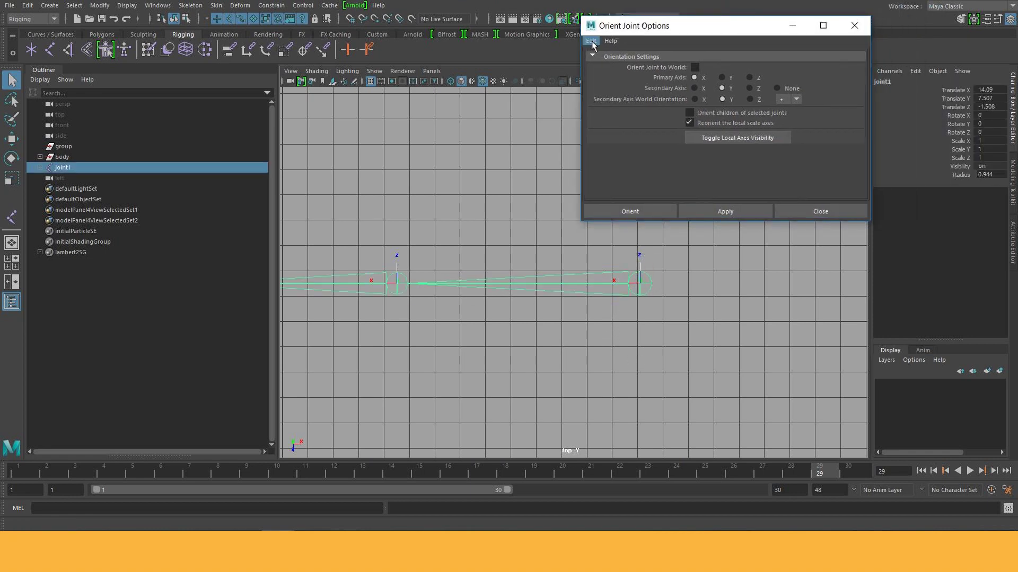
click(590, 40)
click(605, 64)
click(690, 114)
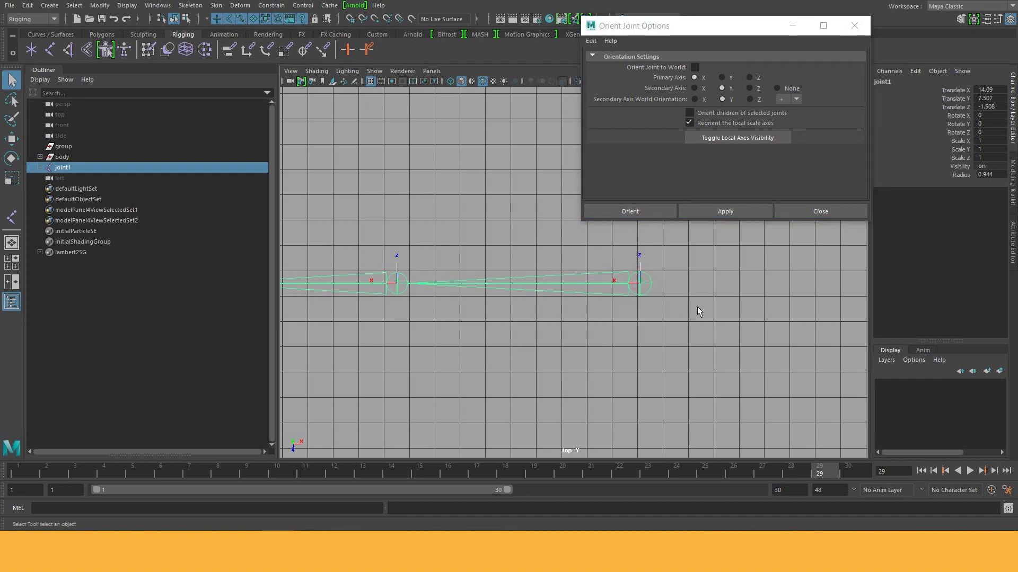
Step: Reframe the arm joints, reselect joint1, and keep X as the primary axis
click(388, 287)
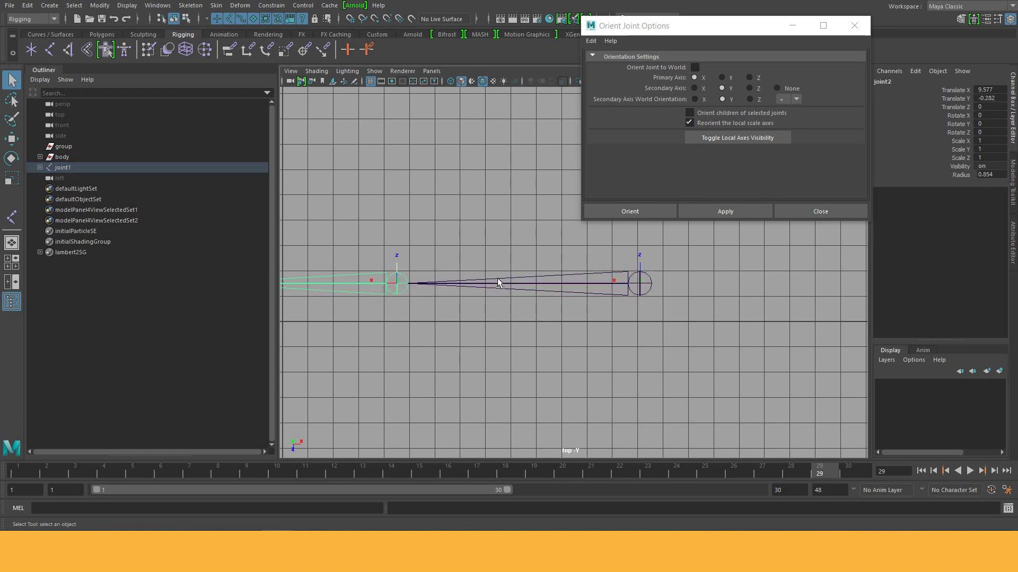
alt+middle_drag(561, 336, 644, 366)
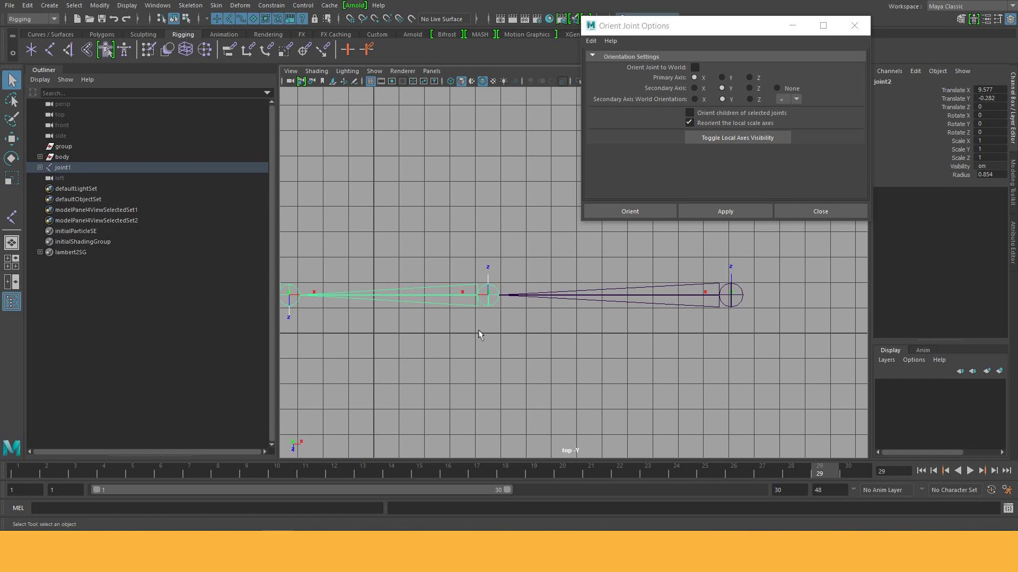
scroll(504, 312, down, 1)
scroll(550, 336, down, 1)
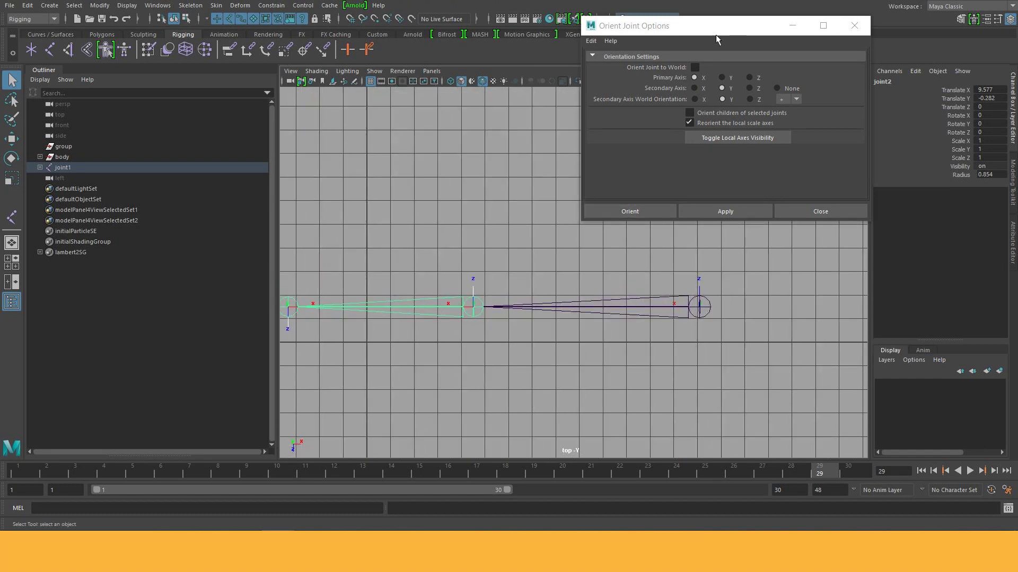
drag(716, 26, 733, 15)
alt+middle_drag(694, 389, 645, 360)
alt+right_drag(646, 360, 697, 380)
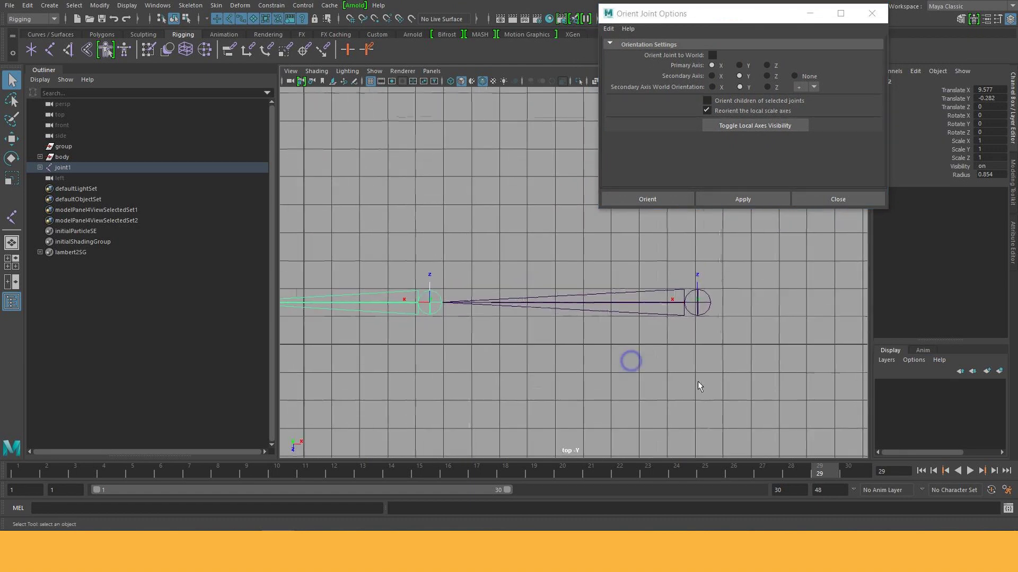
click(697, 304)
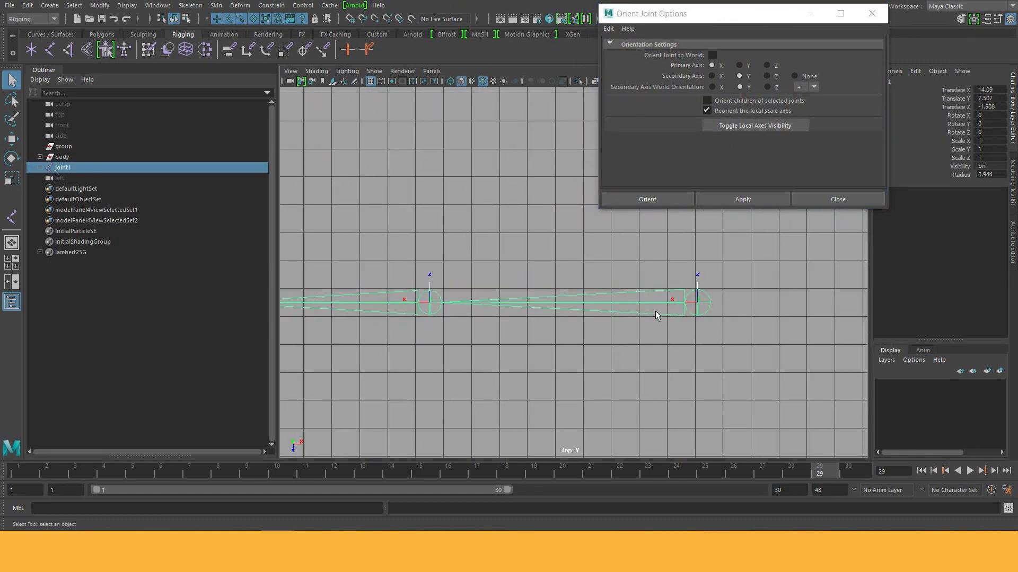
click(711, 65)
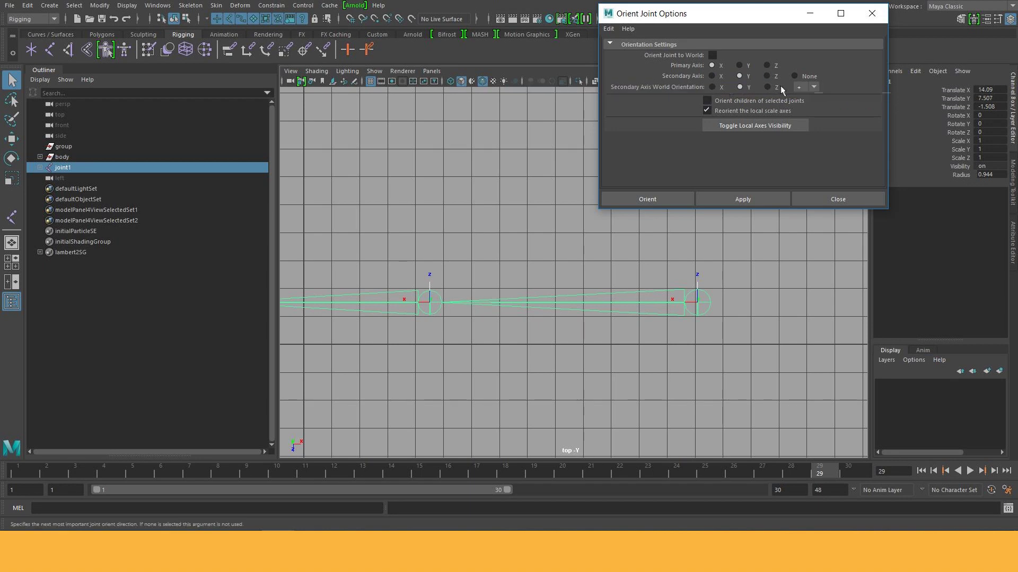
Step: Reorient joint1, the middle arm joint and the next joint individually with Primary X, Secondary Y
click(729, 197)
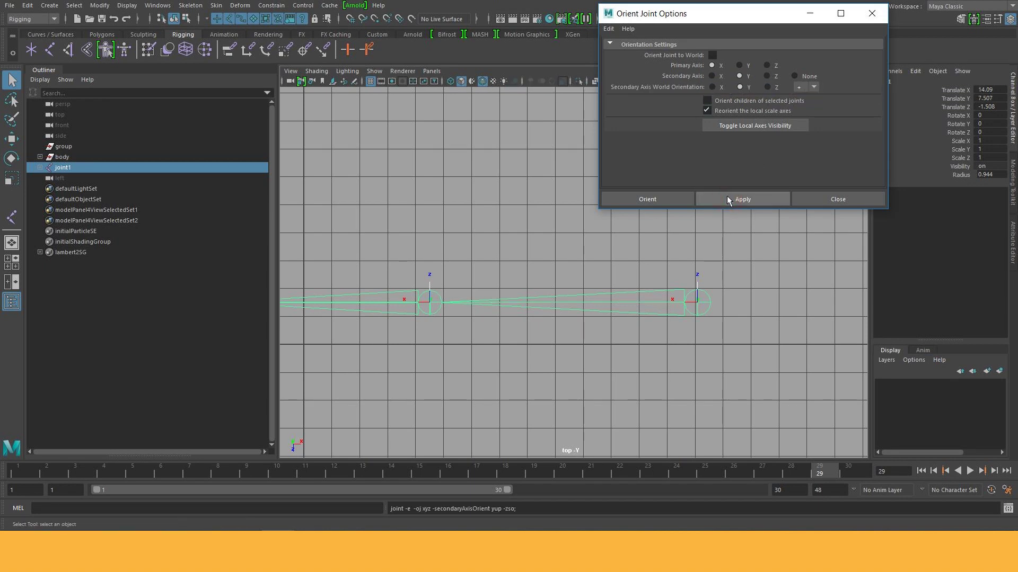
alt+middle_drag(429, 303, 517, 284)
click(518, 285)
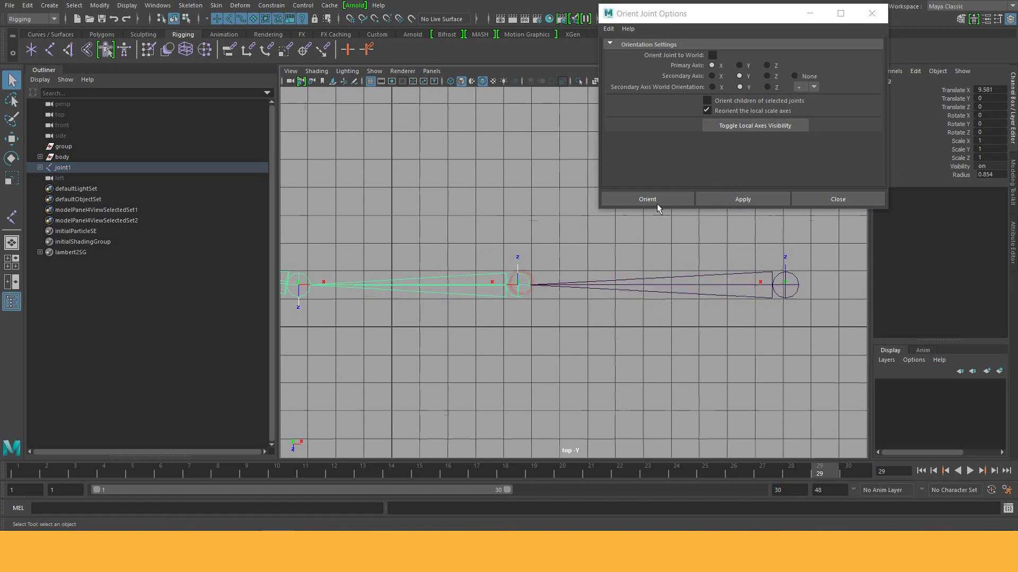
click(739, 198)
alt+middle_drag(498, 321, 638, 288)
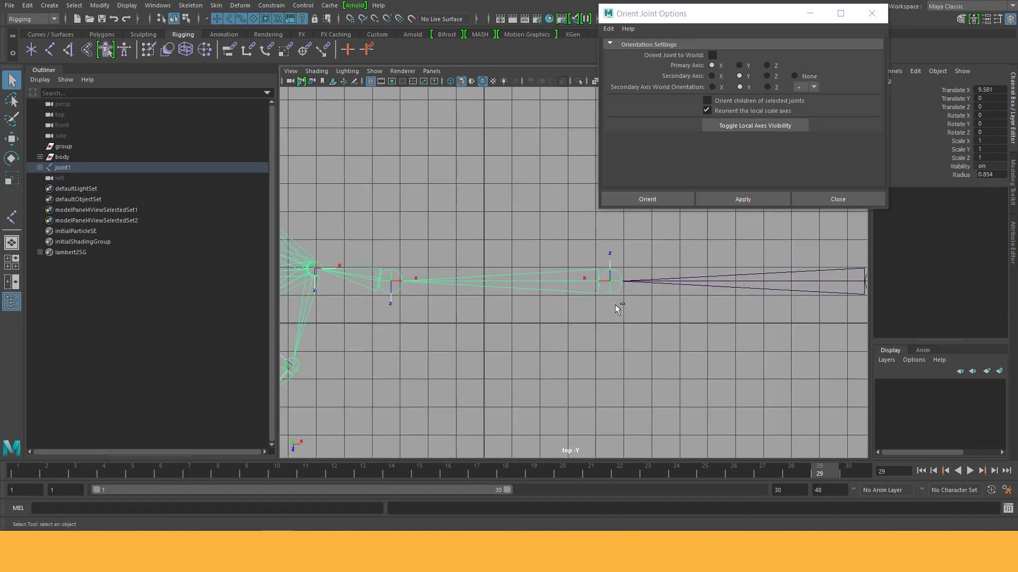
alt+right_drag(523, 310, 790, 363)
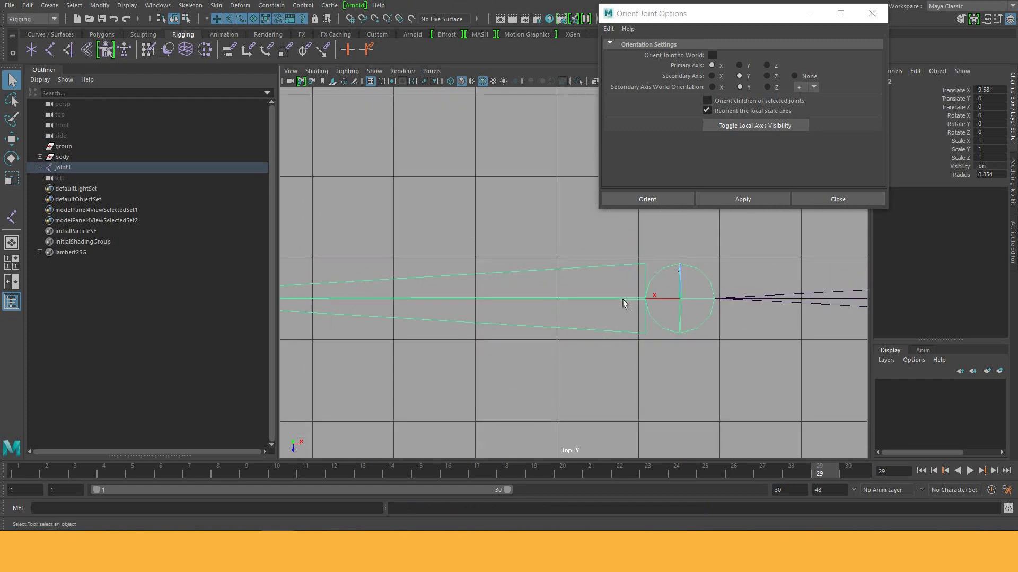
click(720, 201)
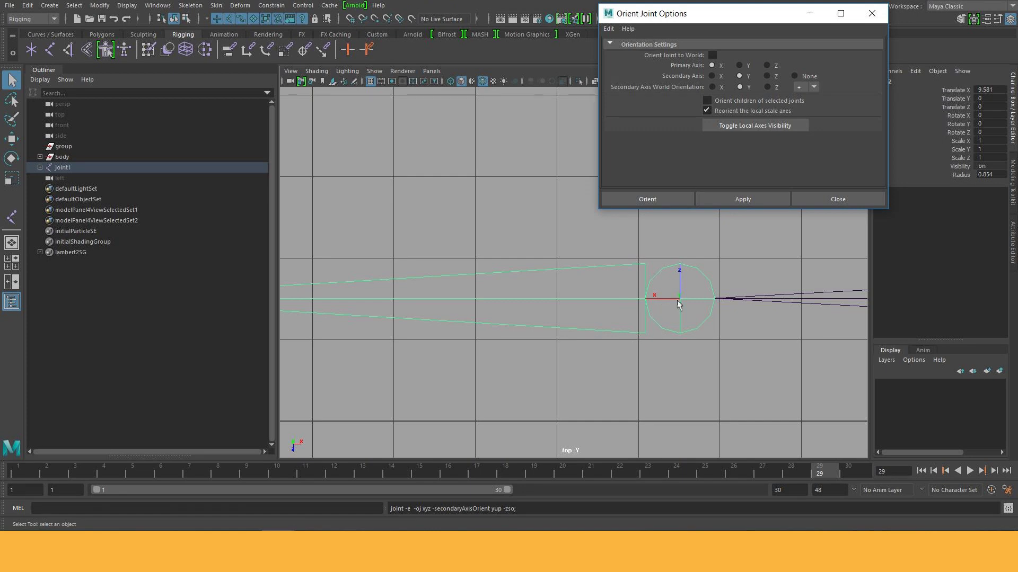
Step: Reframe toward the hand and reorient the joint near the wrist
alt+right_drag(705, 333, 509, 332)
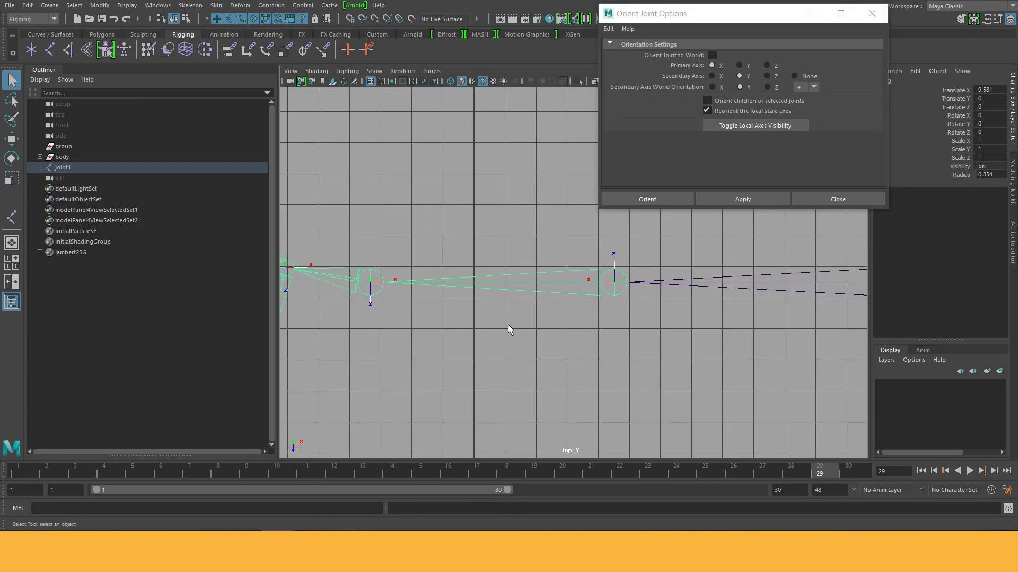
alt+middle_drag(509, 331, 714, 321)
alt+right_drag(714, 321, 593, 318)
click(578, 289)
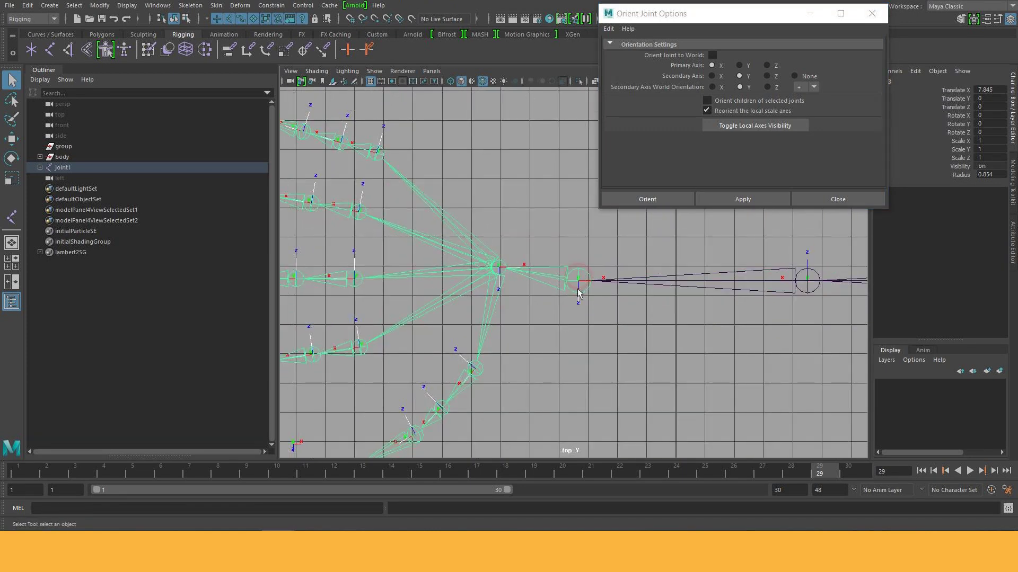
click(728, 202)
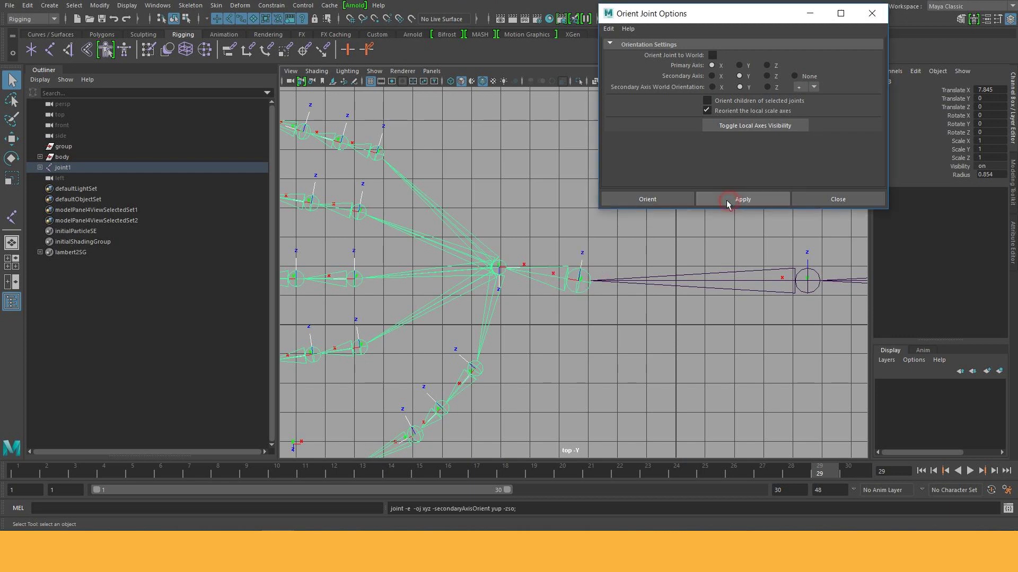
Step: Switch to Perspective View and tumble around the hand to inspect the reoriented arm
key(space)
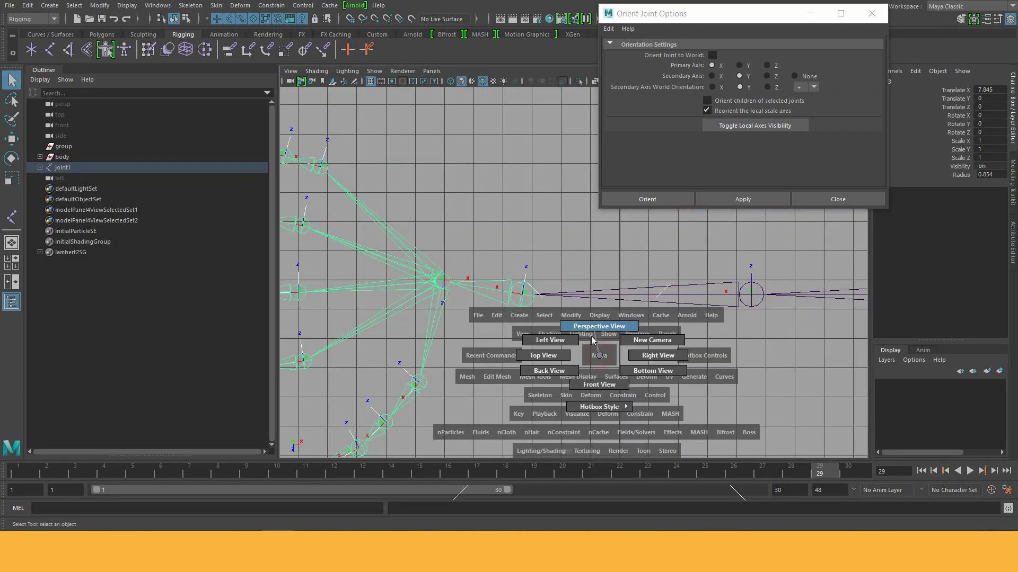
mouse_move(599, 355)
mouse_down()
mouse_move(564, 366)
mouse_move(715, 317)
mouse_move(628, 381)
mouse_up()
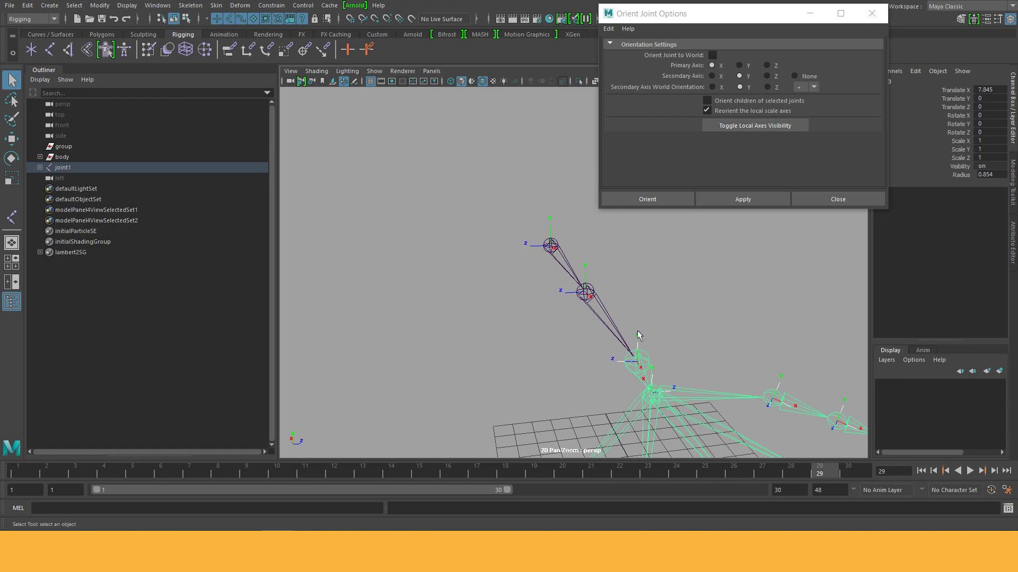
alt+drag(639, 338, 768, 344)
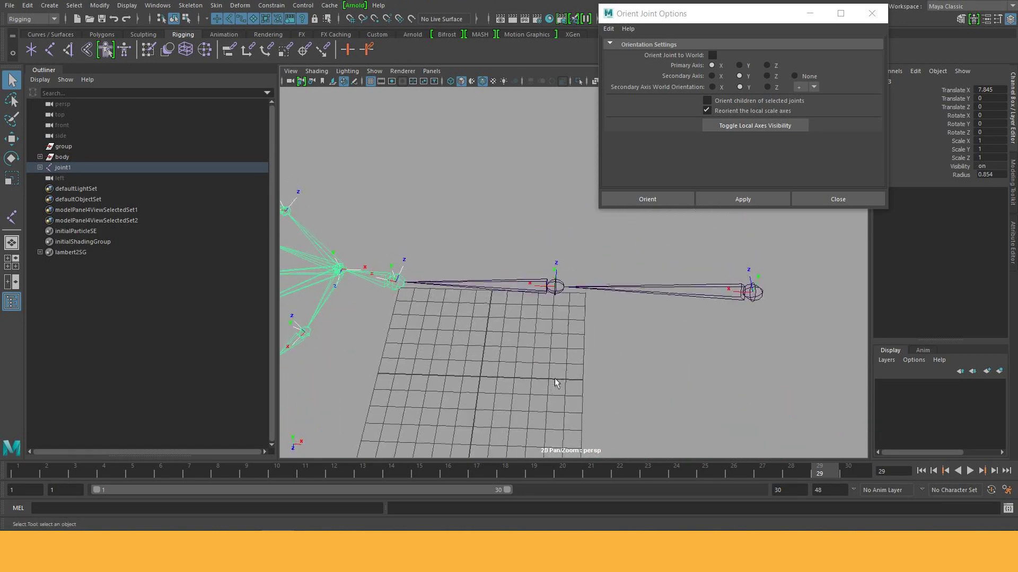
mouse_move(769, 345)
alt+middle_down()
mouse_move(820, 359)
mouse_move(638, 365)
alt+middle_up()
mouse_move(638, 366)
alt+mouse_down()
mouse_move(585, 357)
mouse_move(583, 389)
alt+mouse_up()
Step: Return to Top View and zoom in on the thumb chain
click(547, 301)
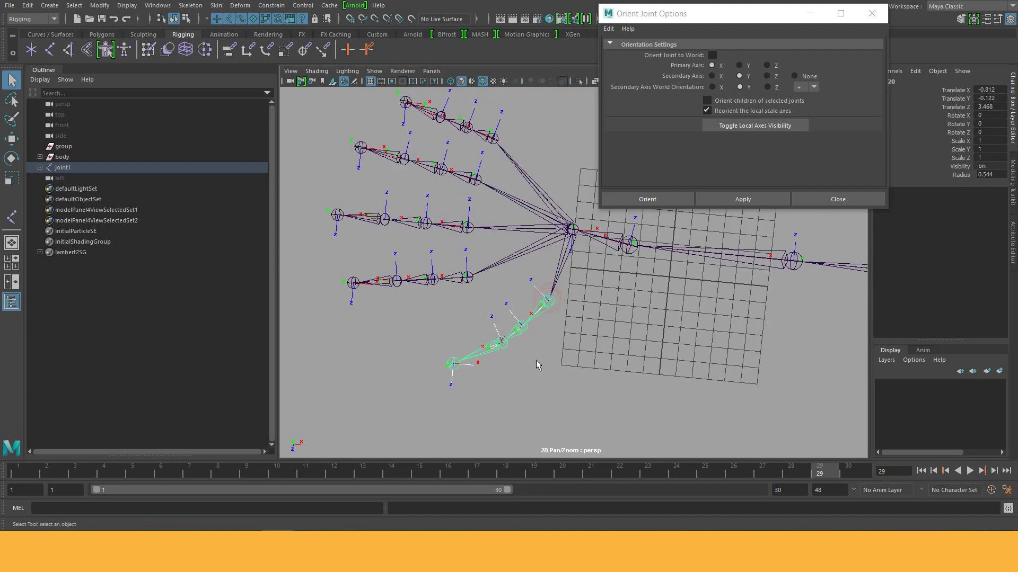
mouse_move(548, 301)
alt+mouse_down()
mouse_move(580, 320)
mouse_move(537, 328)
alt+mouse_up()
key(space)
alt+middle_drag(472, 374, 644, 154)
alt+right_drag(673, 299, 638, 370)
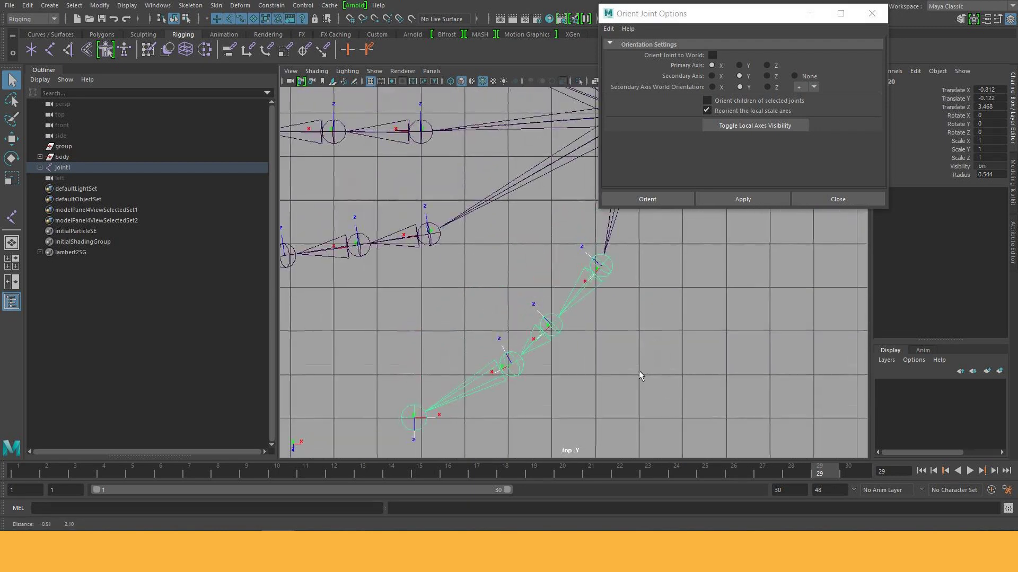
alt+middle_drag(602, 303, 515, 266)
Step: Reorient the thumb joints in two passes with Orient Joint Apply
click(509, 273)
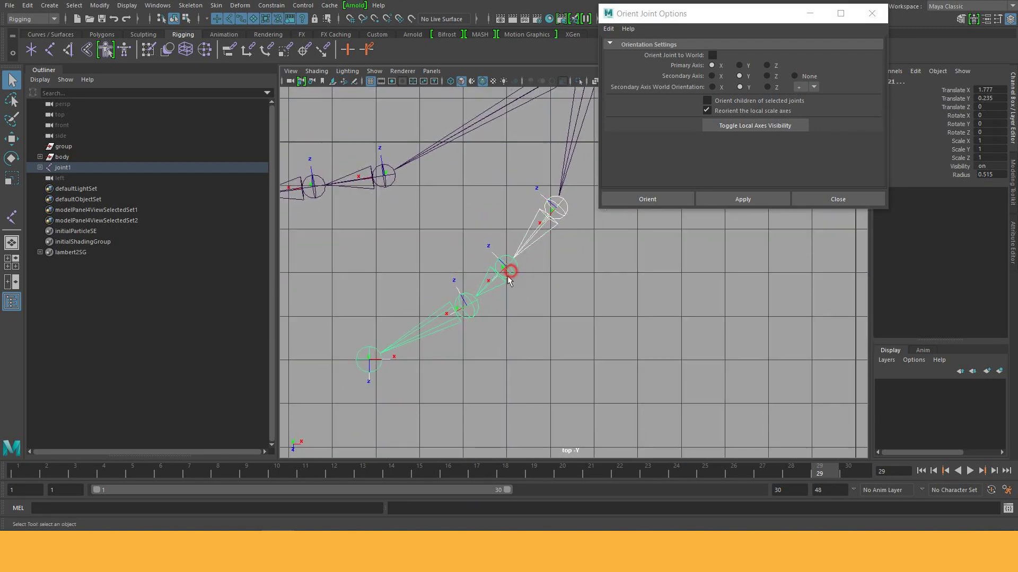
click(469, 296)
click(740, 199)
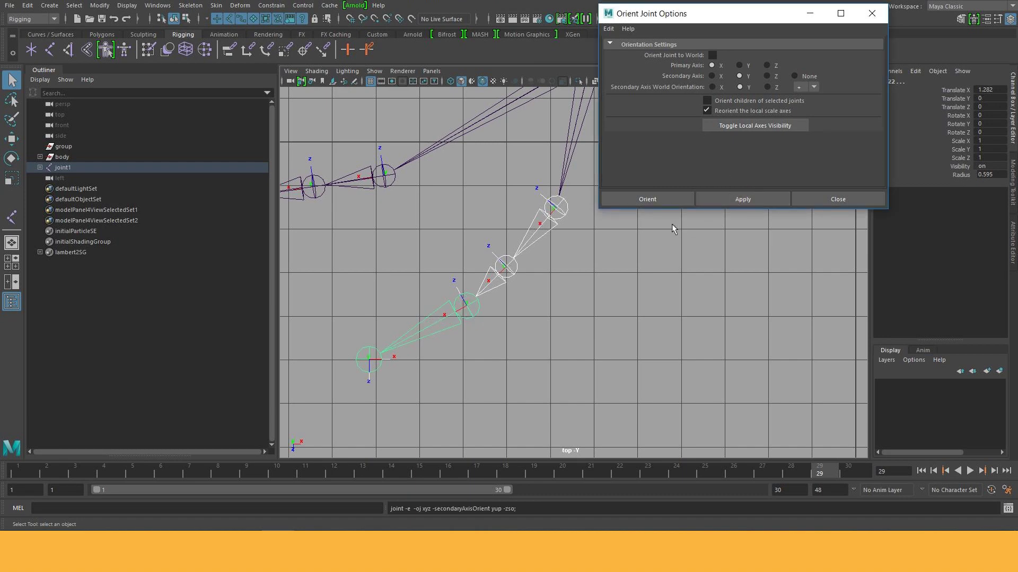
click(562, 333)
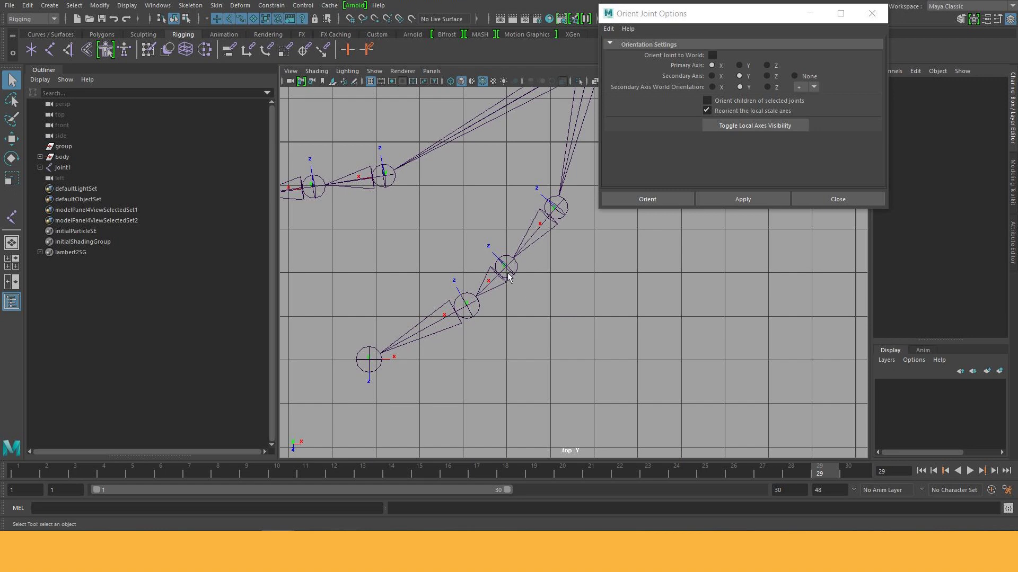
alt+middle_drag(531, 336, 585, 316)
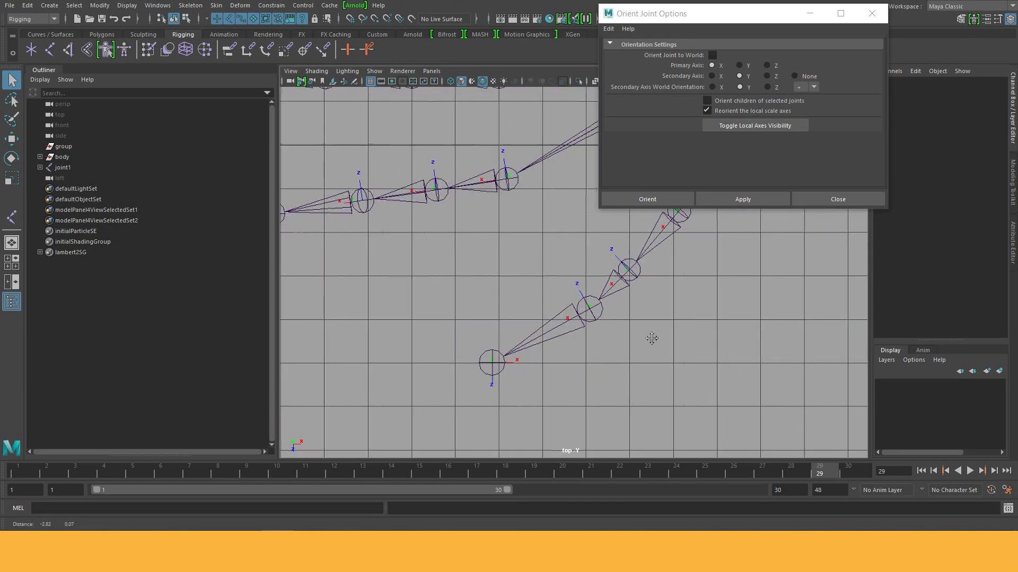
click(585, 316)
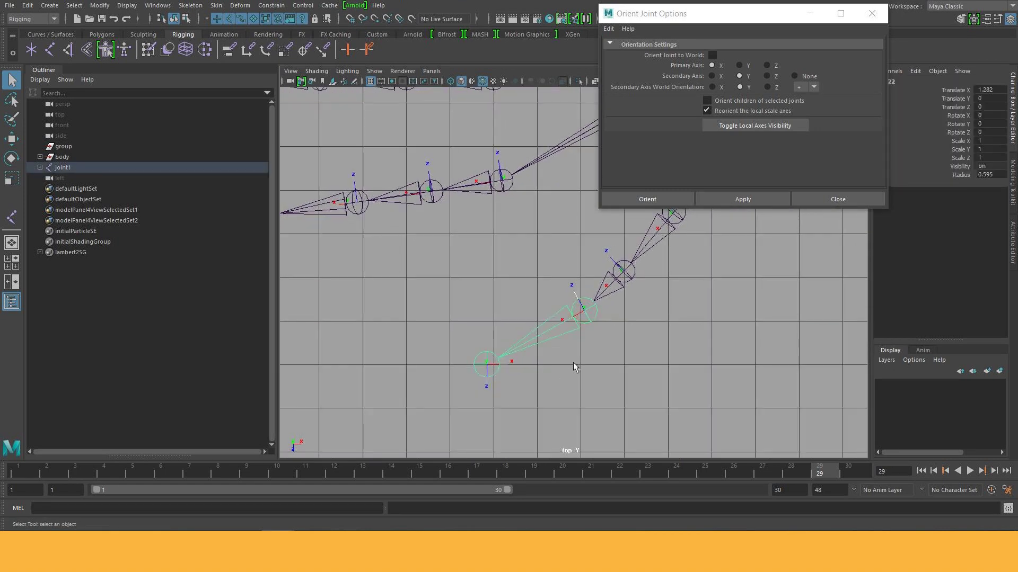
click(483, 366)
click(487, 367)
click(743, 200)
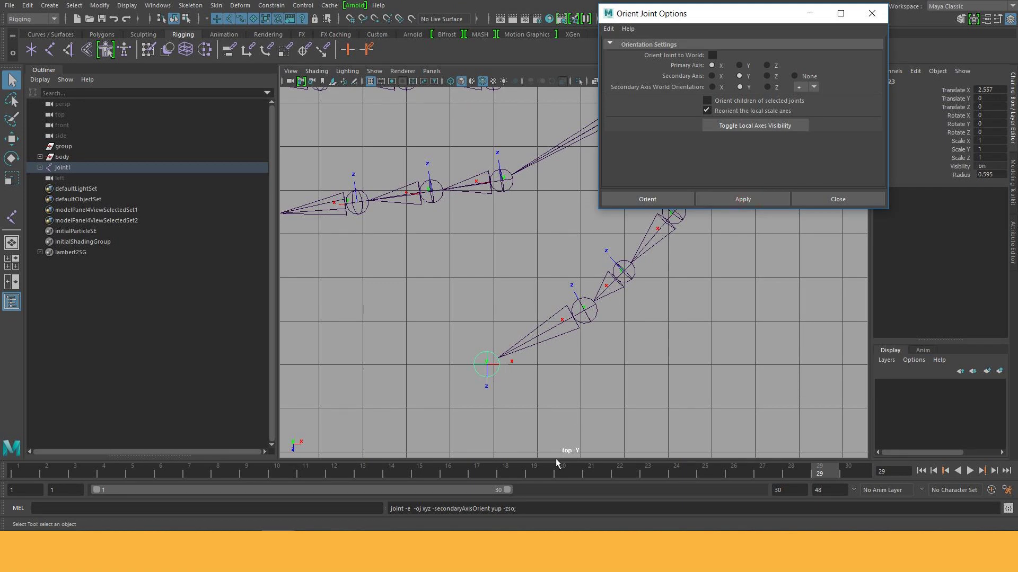
Step: Reorient the base joints of the lower and middle finger chains
alt+middle_drag(551, 218, 713, 325)
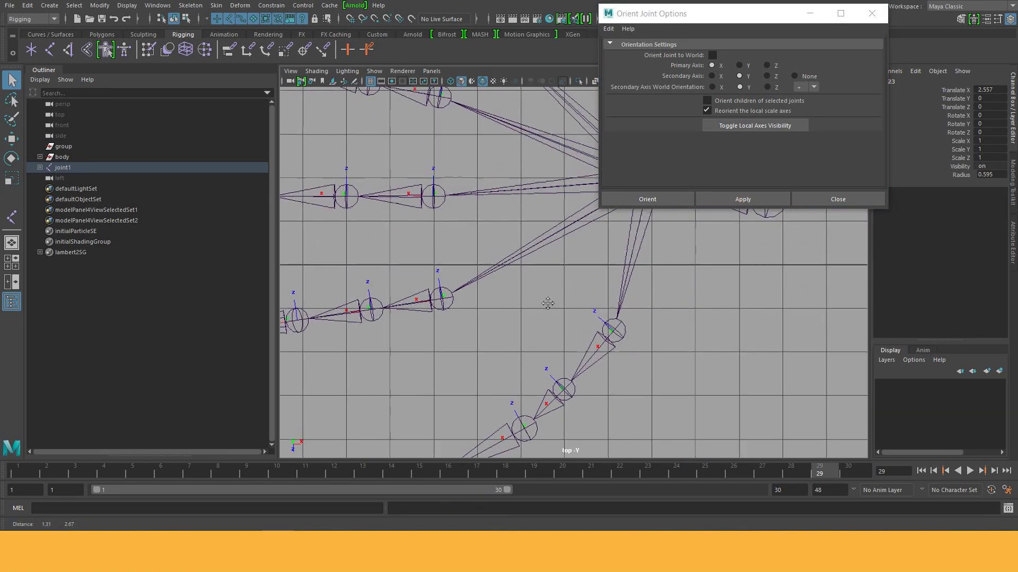
click(590, 304)
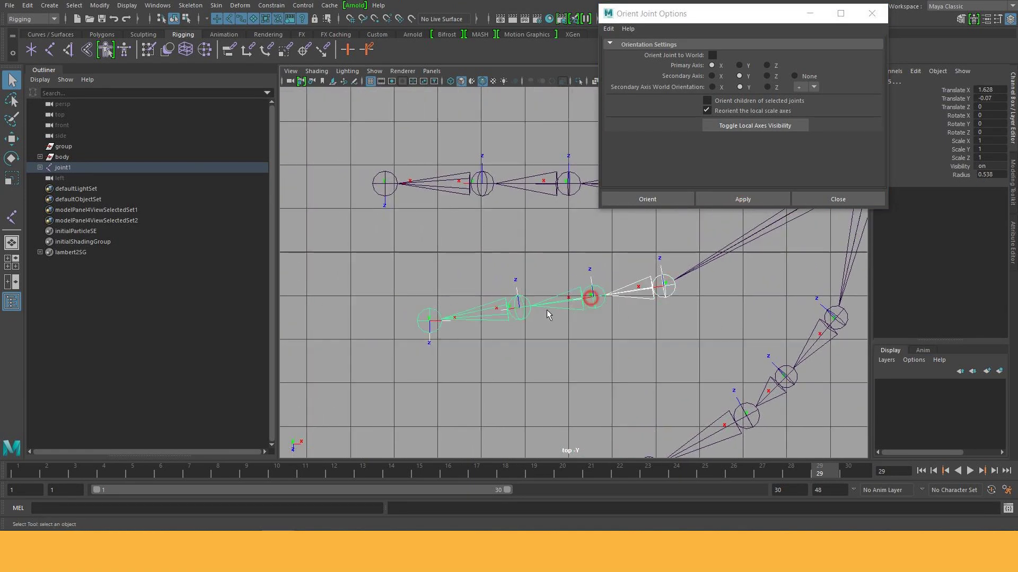
click(517, 306)
click(732, 198)
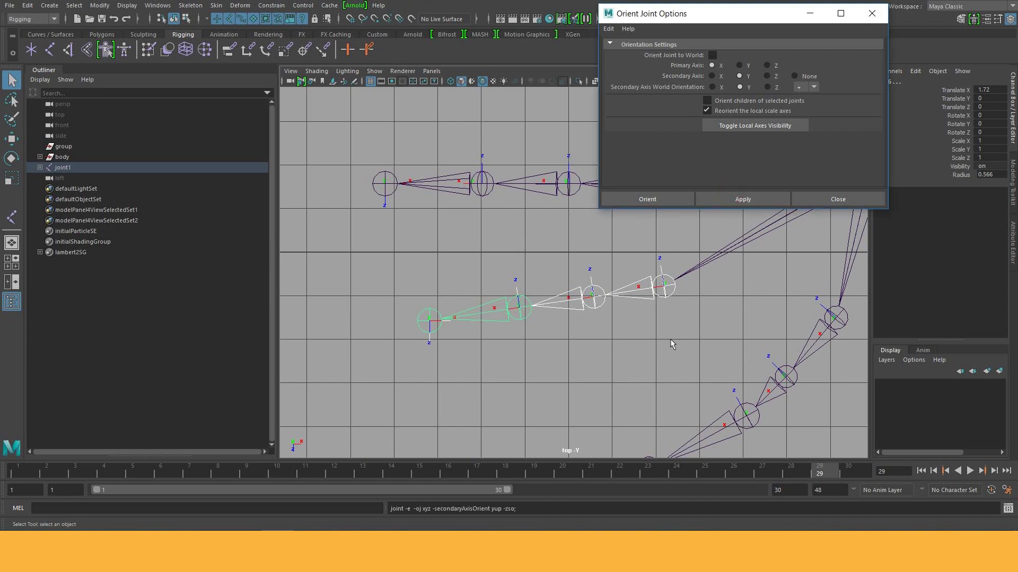
alt+middle_drag(594, 183, 503, 250)
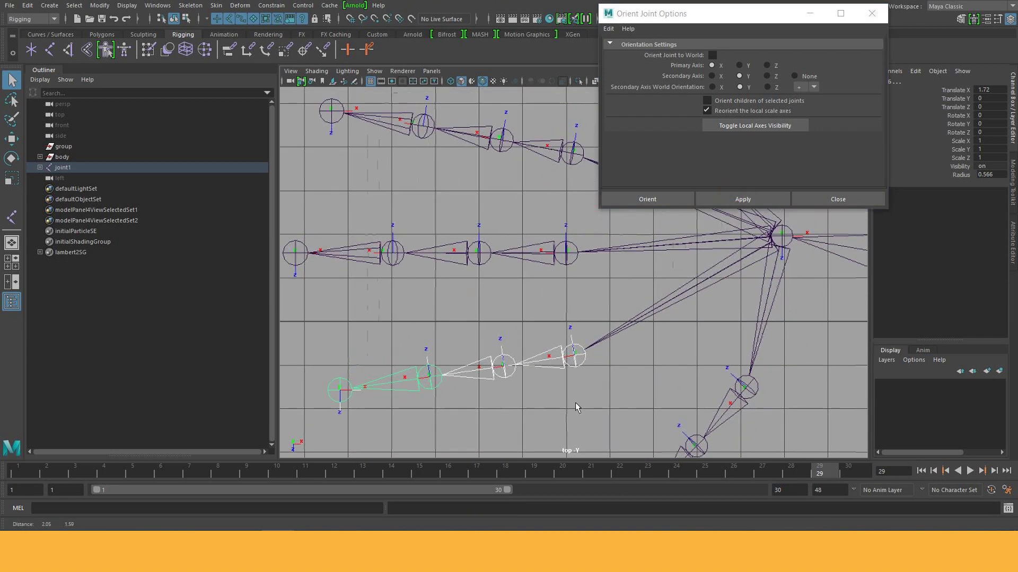
click(556, 266)
click(480, 248)
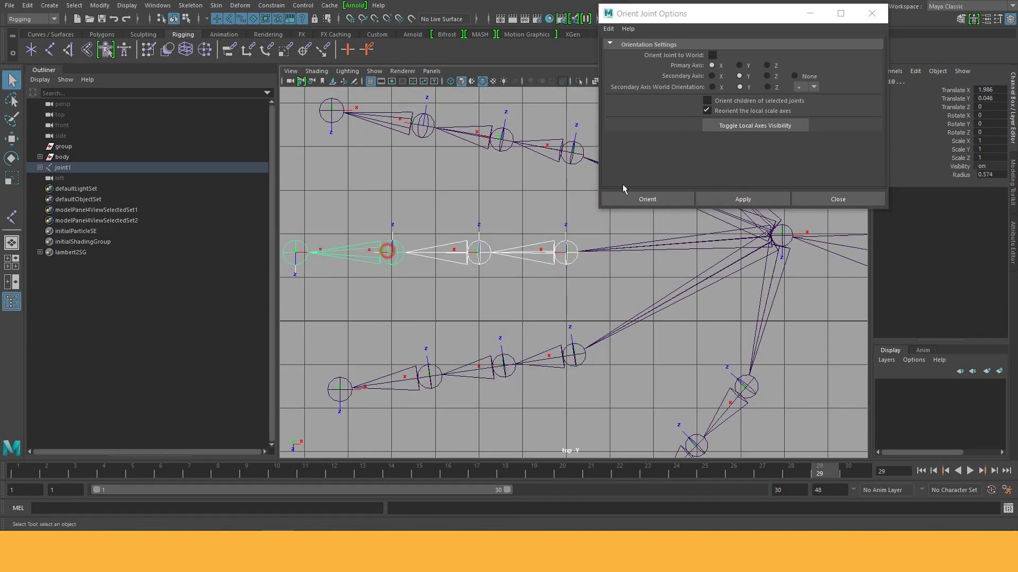
click(392, 252)
click(732, 198)
Step: Reorient the base joints of the next and top finger chains
alt+middle_drag(595, 308, 597, 418)
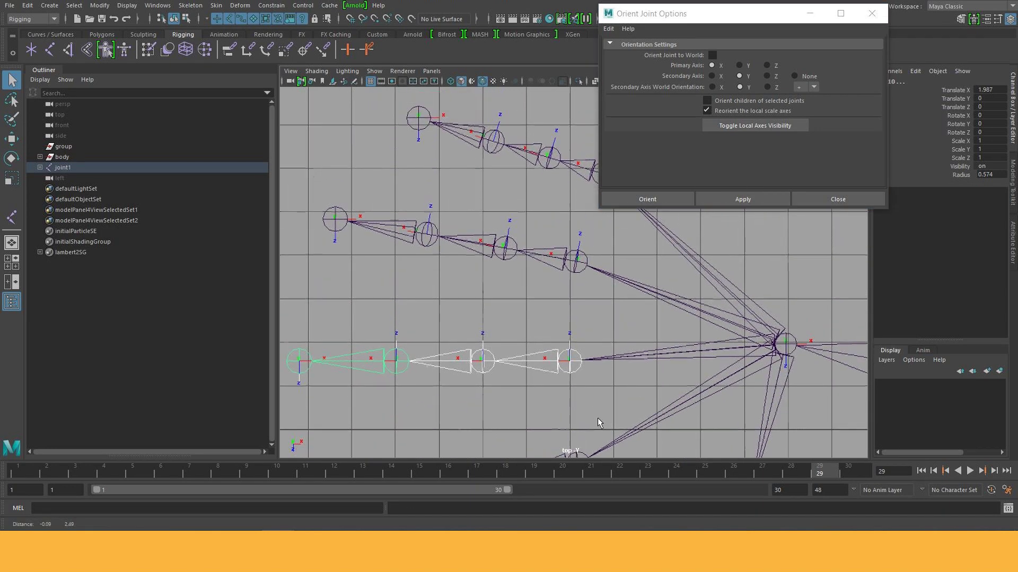
click(574, 261)
click(504, 248)
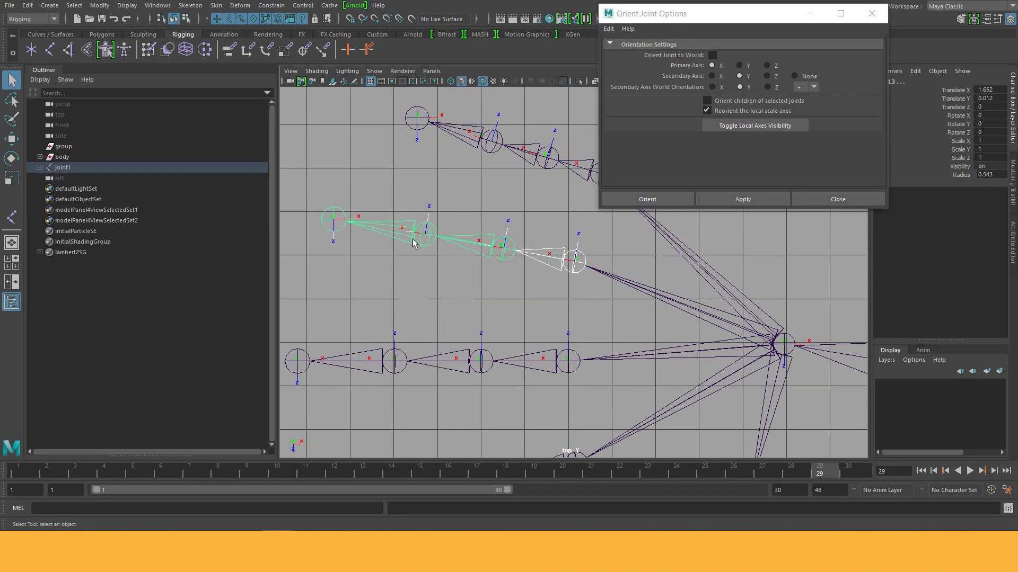
click(424, 234)
click(707, 200)
alt+middle_drag(548, 223, 519, 263)
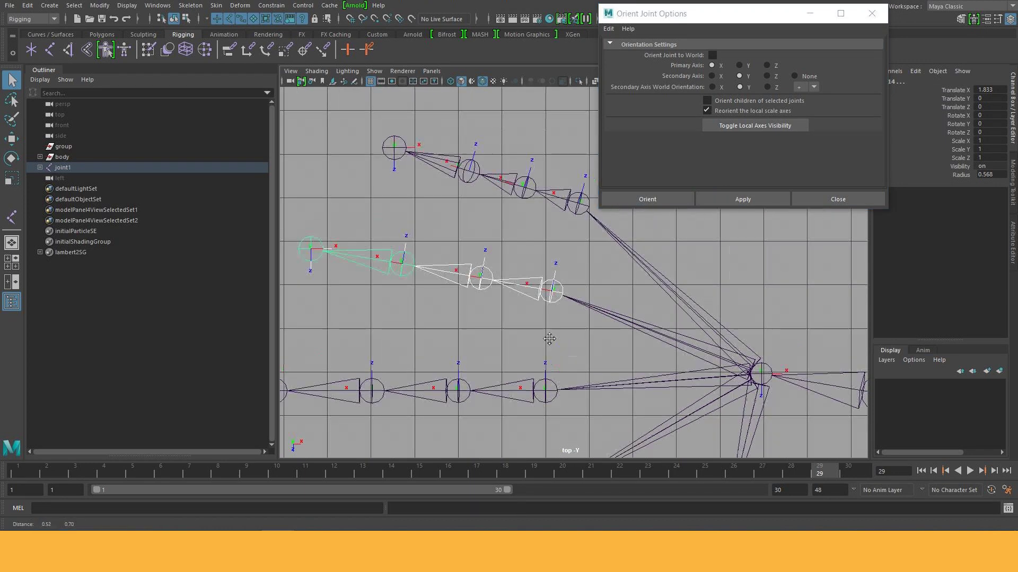
click(572, 210)
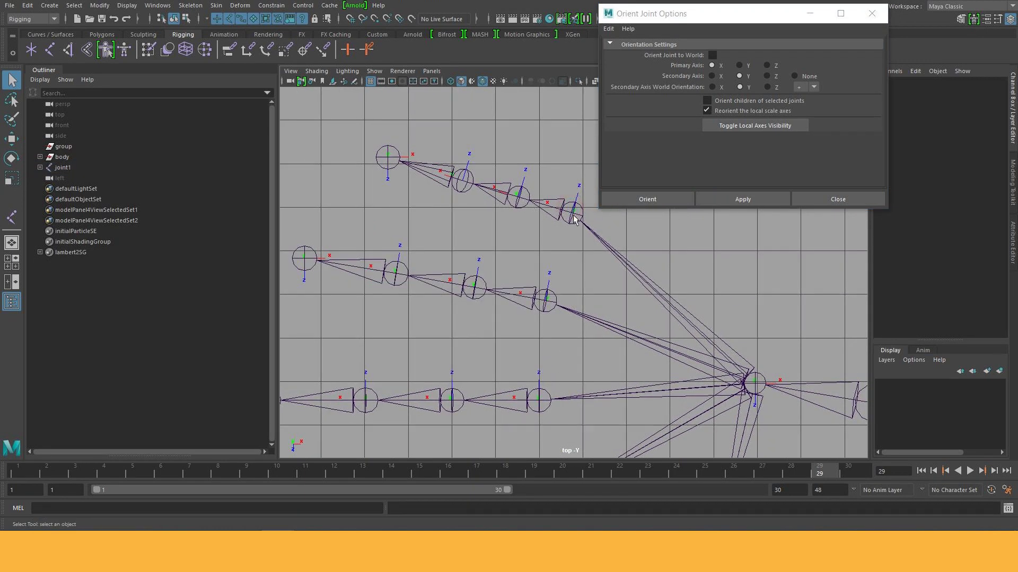
click(575, 219)
click(522, 197)
click(457, 186)
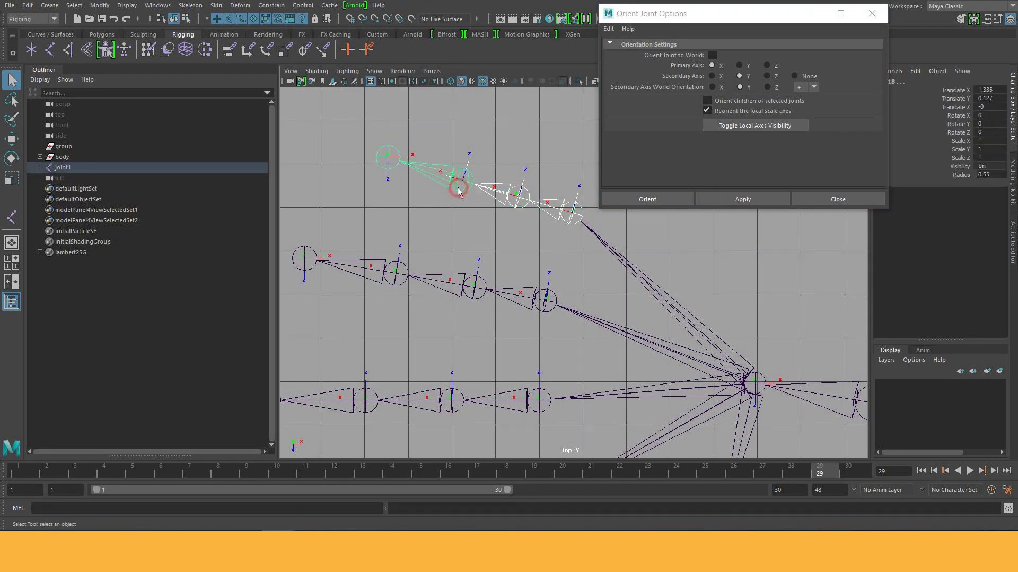
click(710, 199)
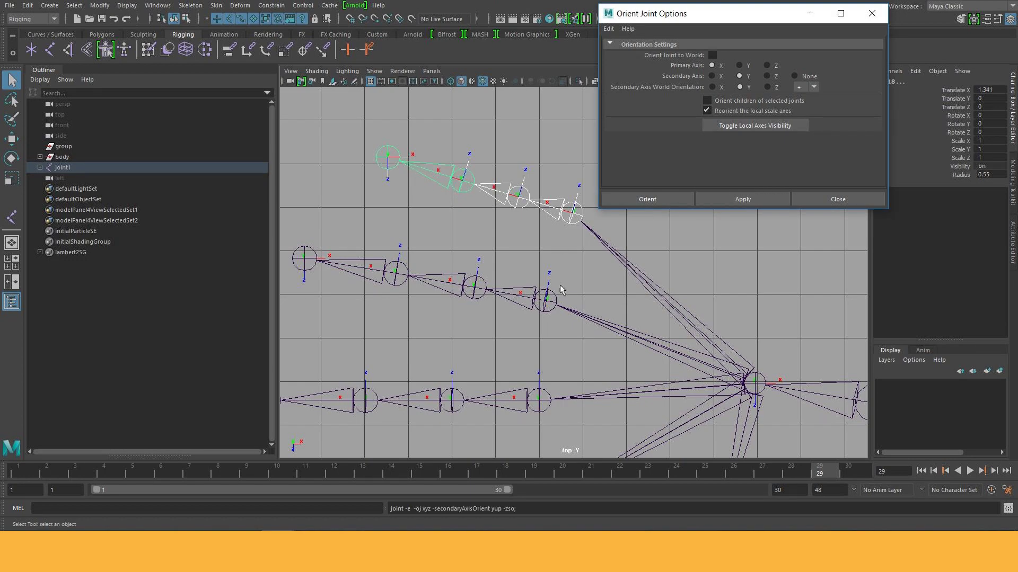
Step: Zoom out and switch to perspective to look over the reoriented hand
scroll(581, 282, down, 2)
scroll(581, 281, down, 2)
scroll(557, 270, down, 2)
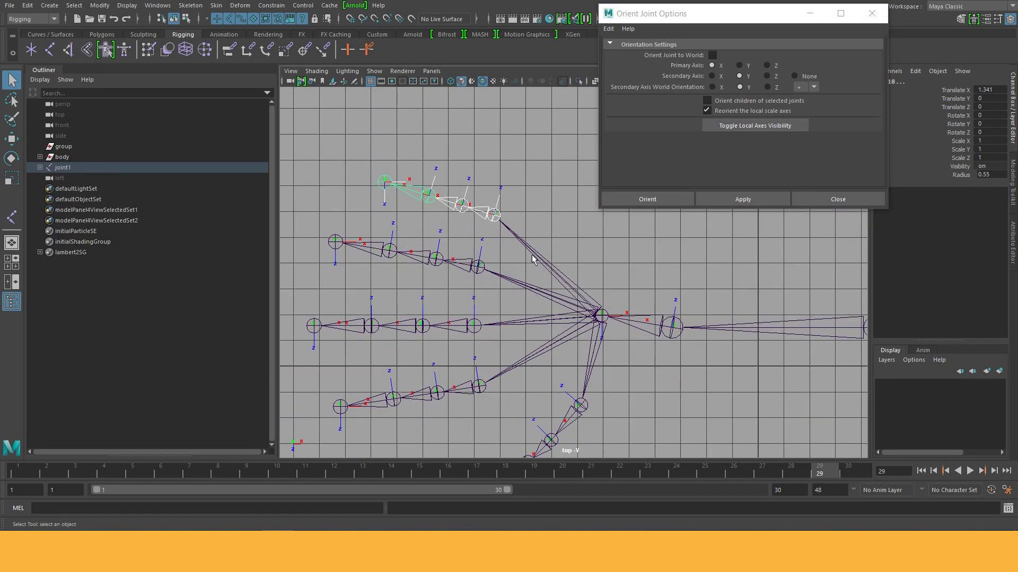
drag(532, 260, 509, 259)
mouse_move(499, 365)
alt+mouse_down()
mouse_move(656, 346)
mouse_move(633, 361)
mouse_move(641, 370)
mouse_move(585, 369)
alt+mouse_up()
Step: In the top view, select the hand's central joint hierarchy and reorient those joints
key(space)
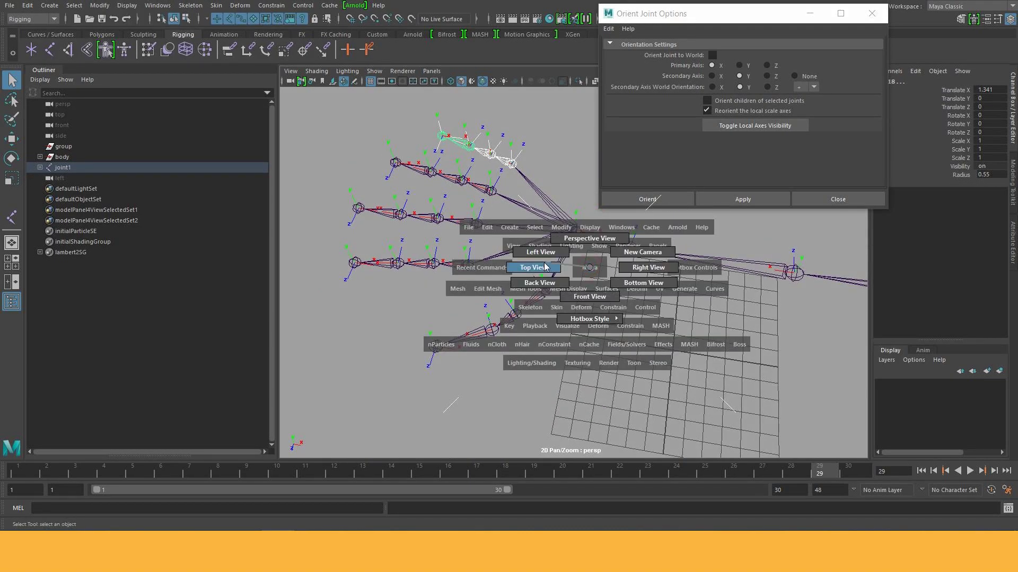
click(546, 267)
scroll(622, 328, down, 3)
scroll(533, 292, down, 2)
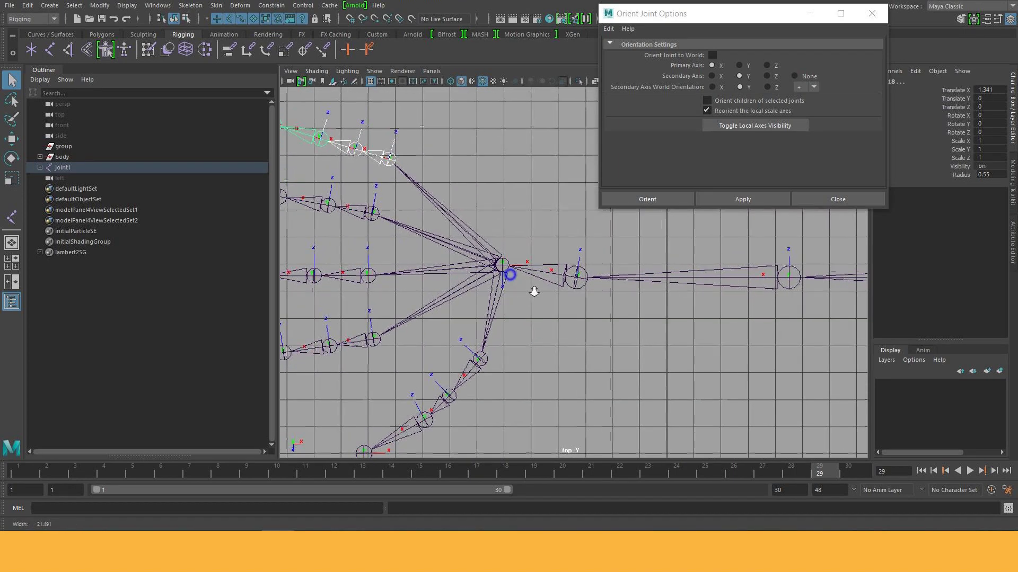
scroll(534, 292, up, 1)
click(493, 266)
mouse_move(579, 348)
alt+middle_down()
mouse_move(638, 314)
mouse_move(689, 318)
alt+middle_up()
click(723, 199)
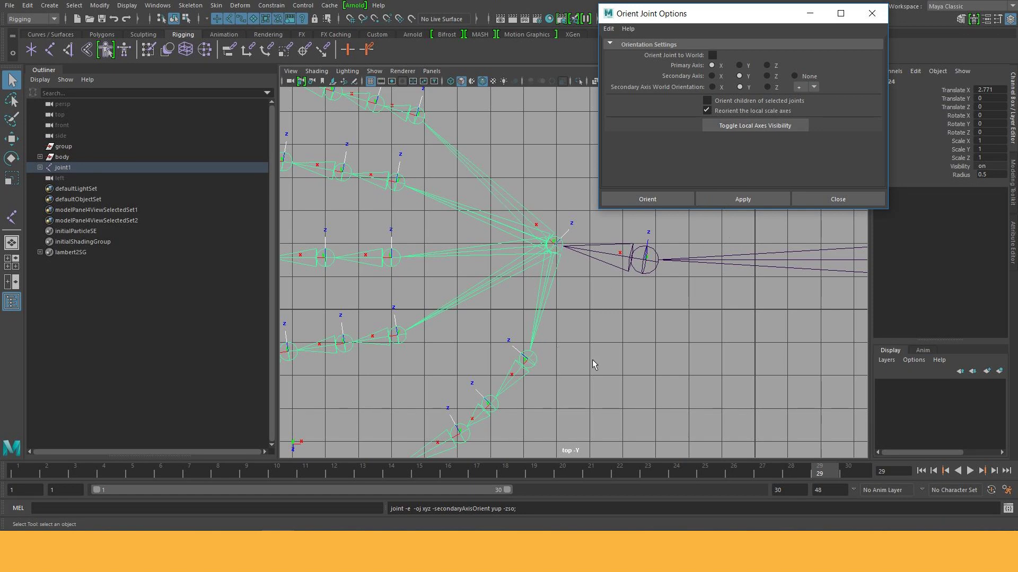
Step: Select the four finger chains, including the top finger and the bottom thumb chain
scroll(562, 318, up, 3)
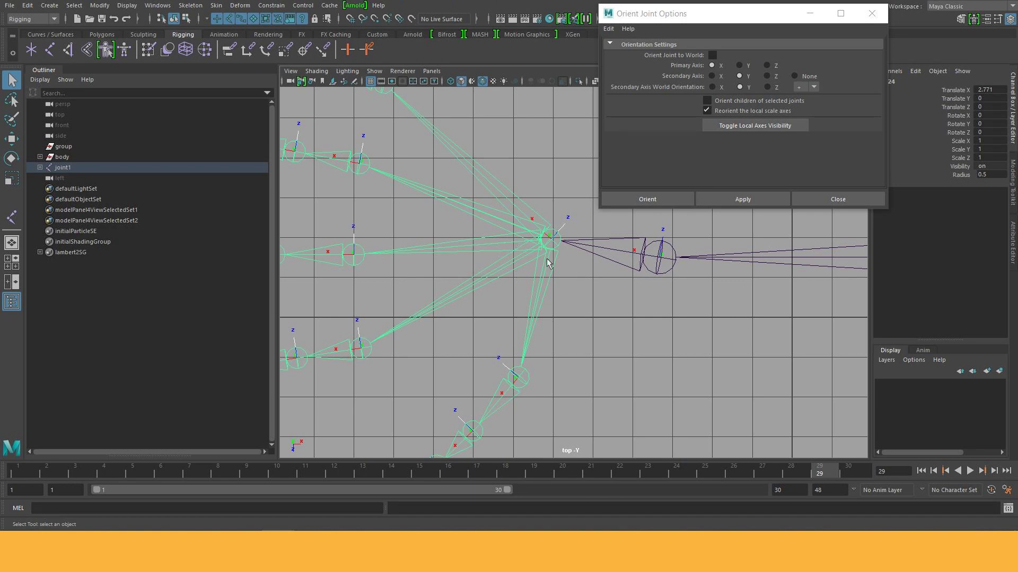
scroll(548, 262, down, 1)
scroll(509, 254, down, 1)
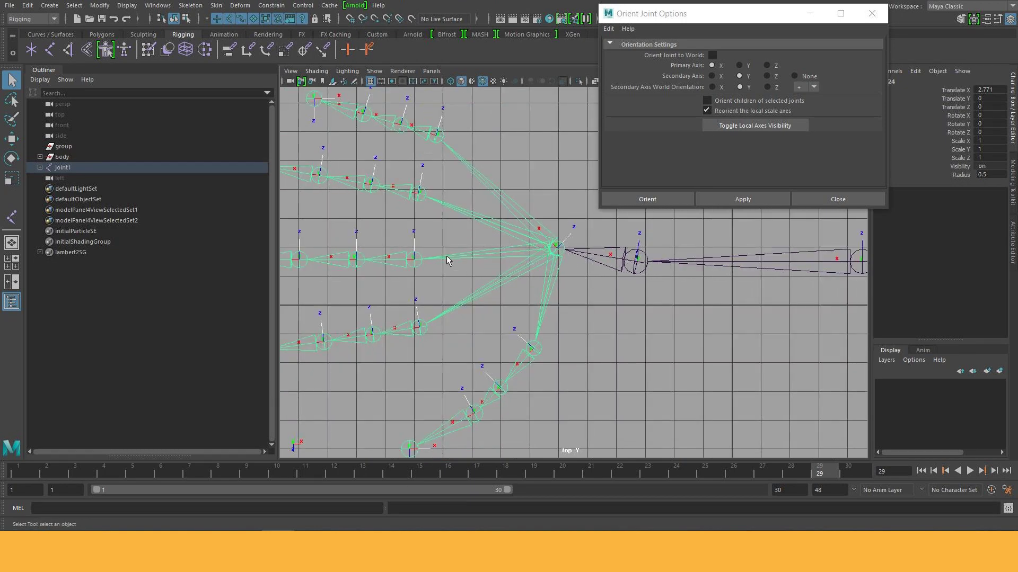
click(422, 193)
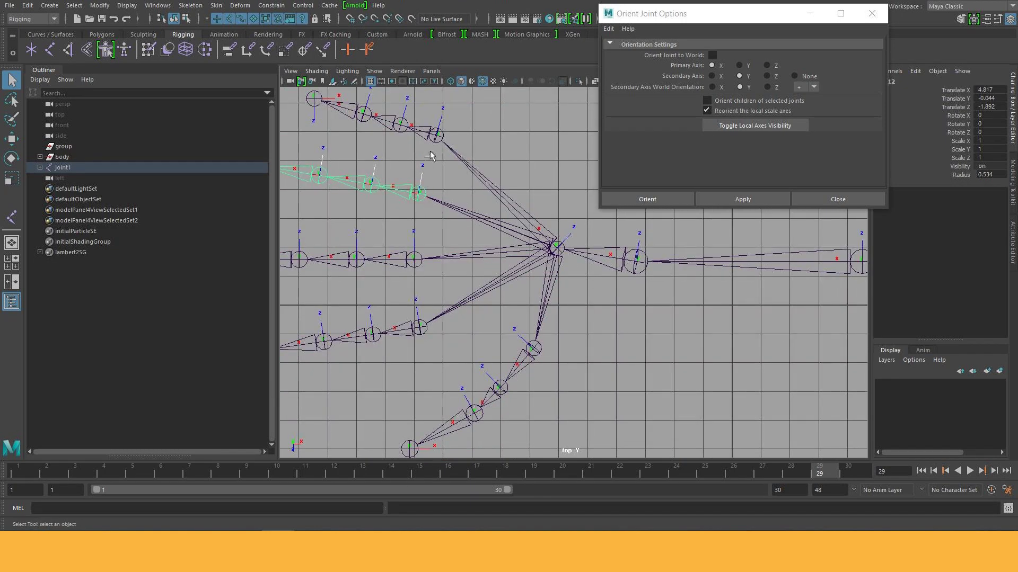
click(438, 137)
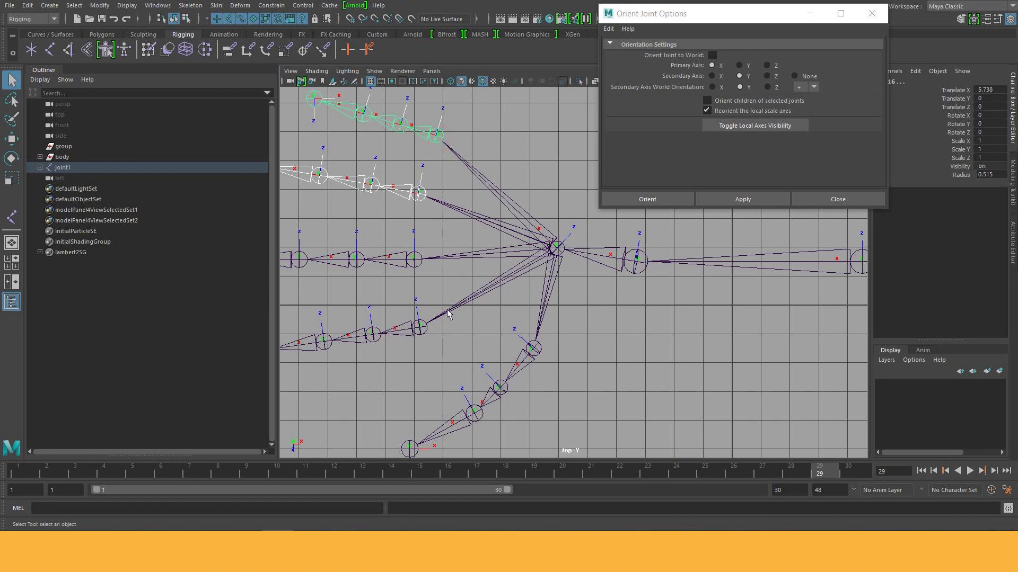
click(420, 331)
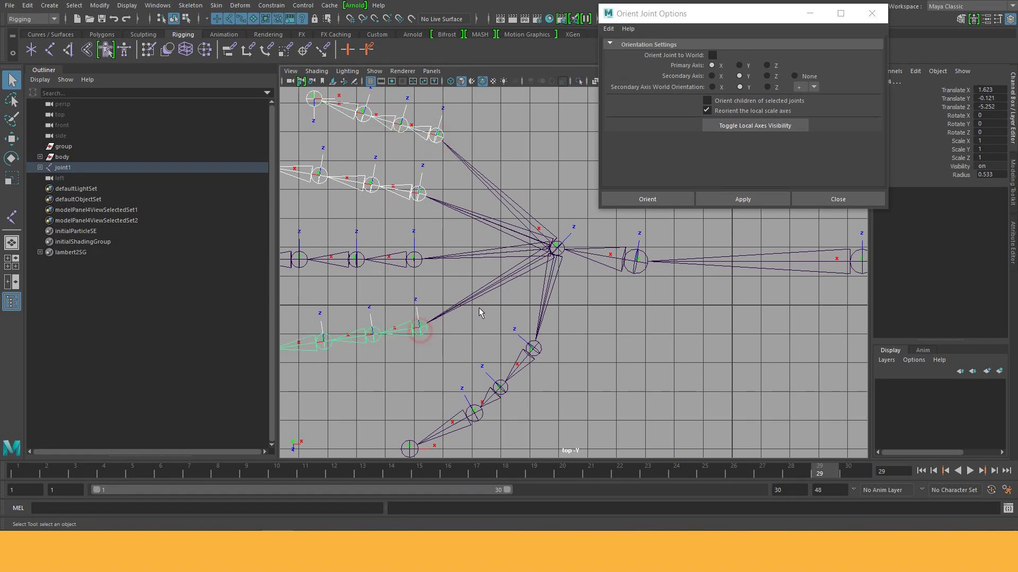
click(533, 347)
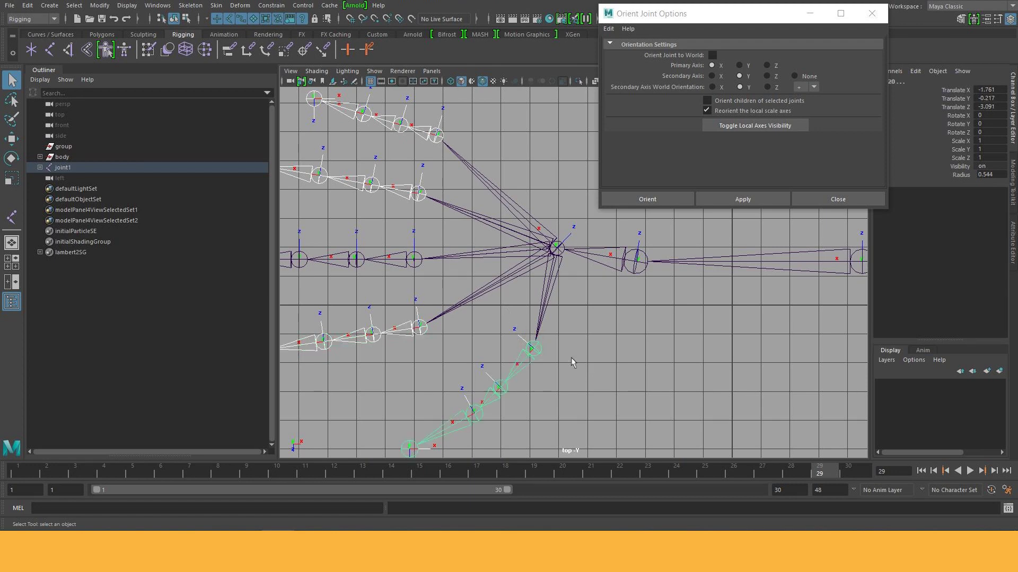
Step: Unparent the four finger chains, then reorient the middle arm chain from joint1
key(shift+p)
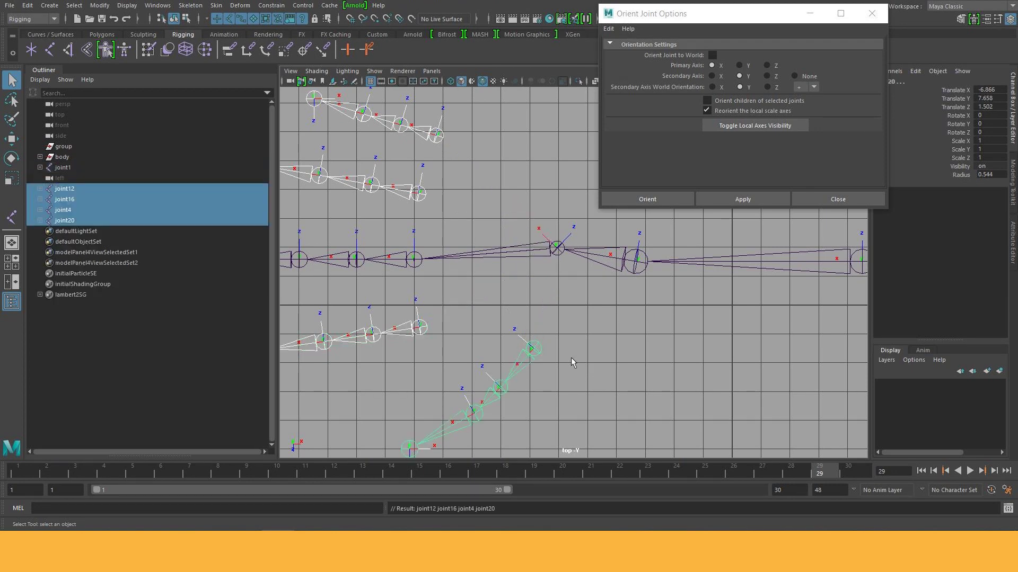
click(594, 334)
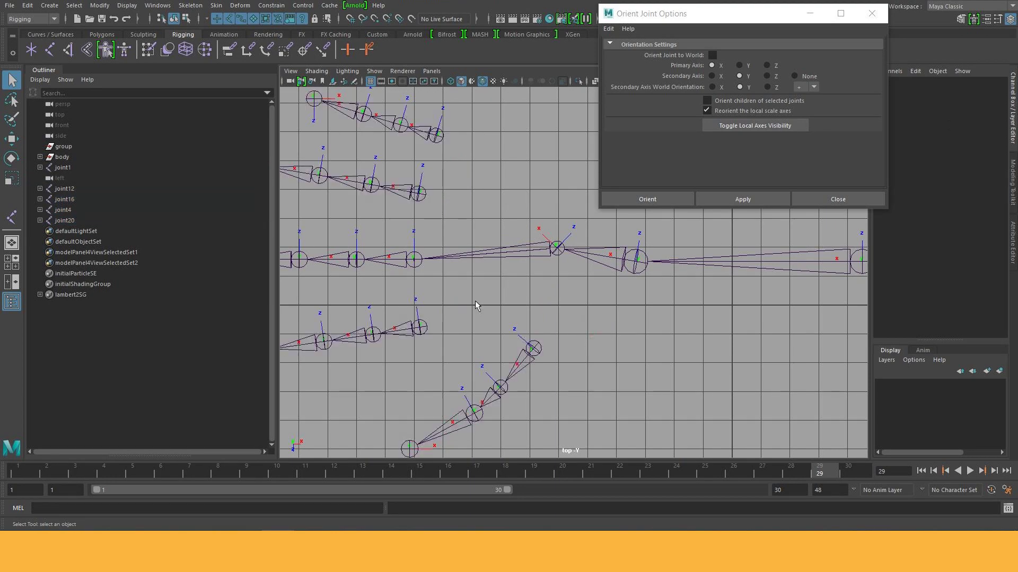
scroll(570, 286, down, 3)
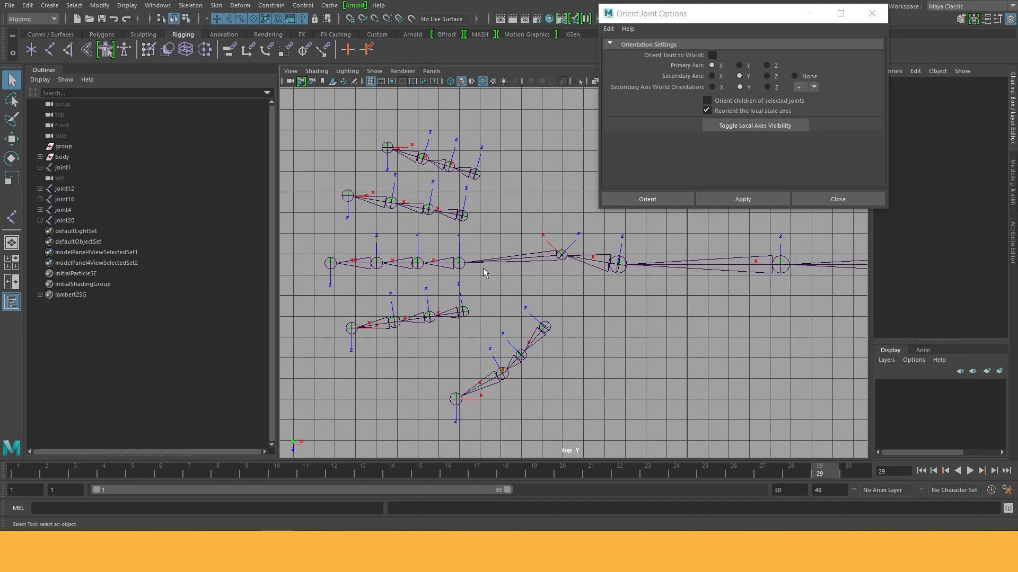
scroll(483, 268, up, 3)
click(549, 249)
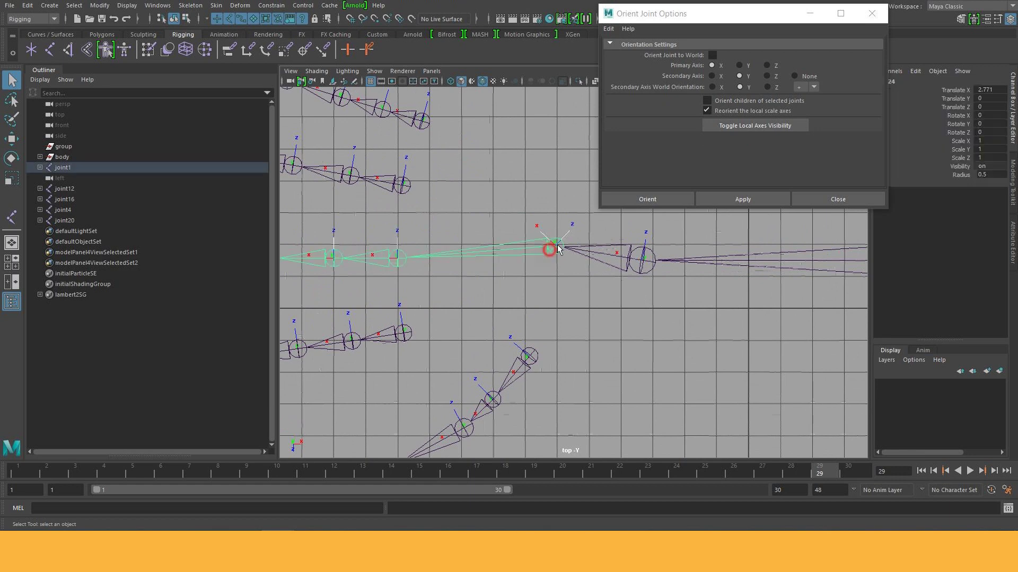
click(735, 195)
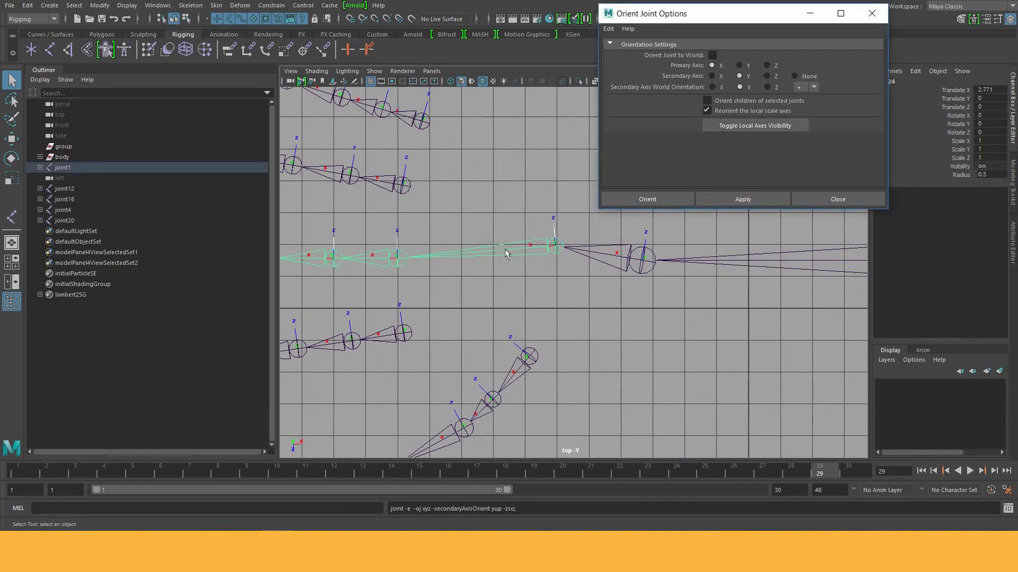
Step: Select finger chains joint4, joint20, joint12 and joint16, then joint1 last as parent
click(404, 333)
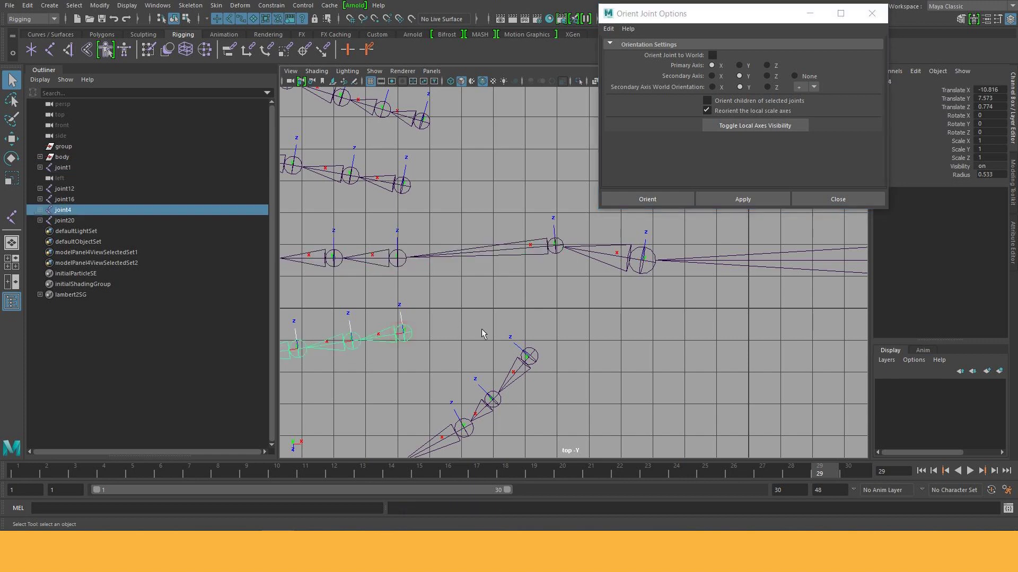
shift+click(530, 359)
shift+click(402, 185)
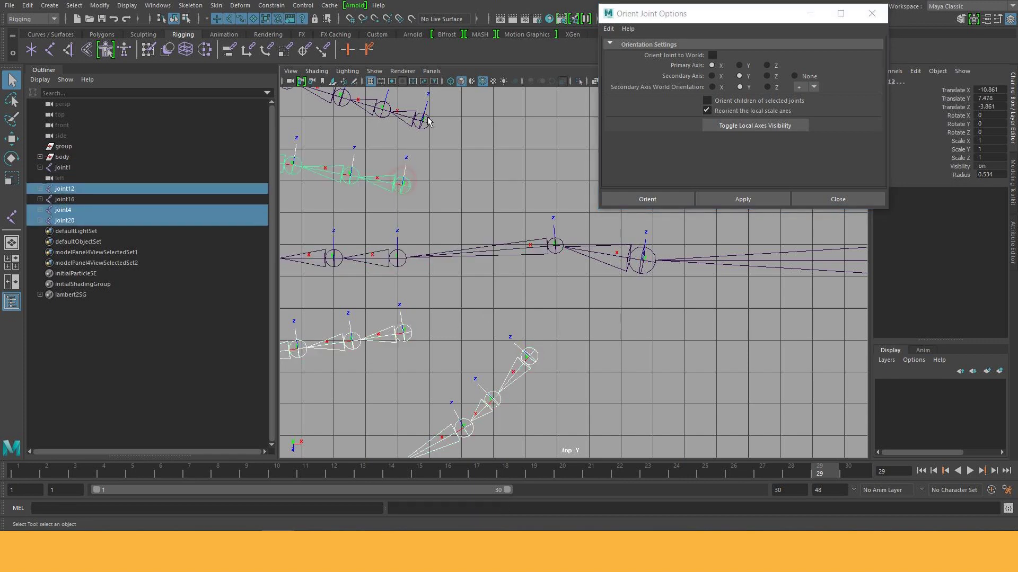
shift+click(422, 121)
scroll(499, 212, down, 1)
scroll(517, 281, down, 1)
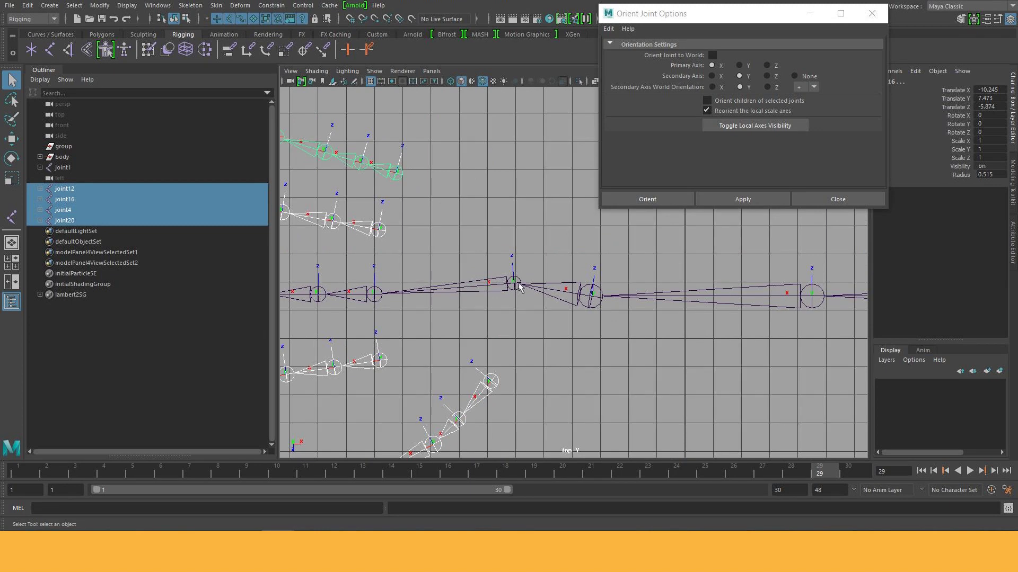
shift+click(518, 286)
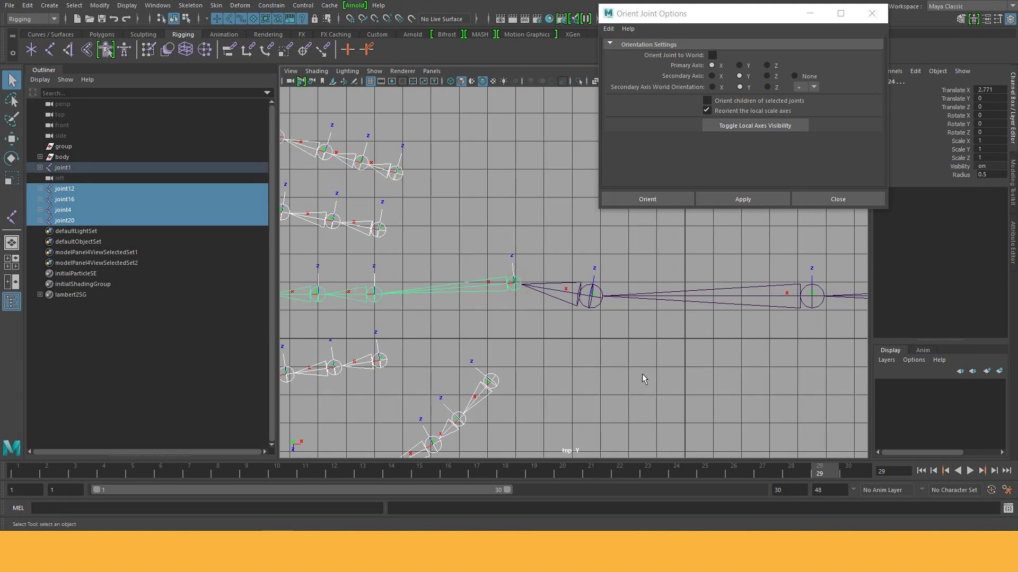
Step: Parent the four finger chains under joint1 and frame the skeleton in the top view
key(p)
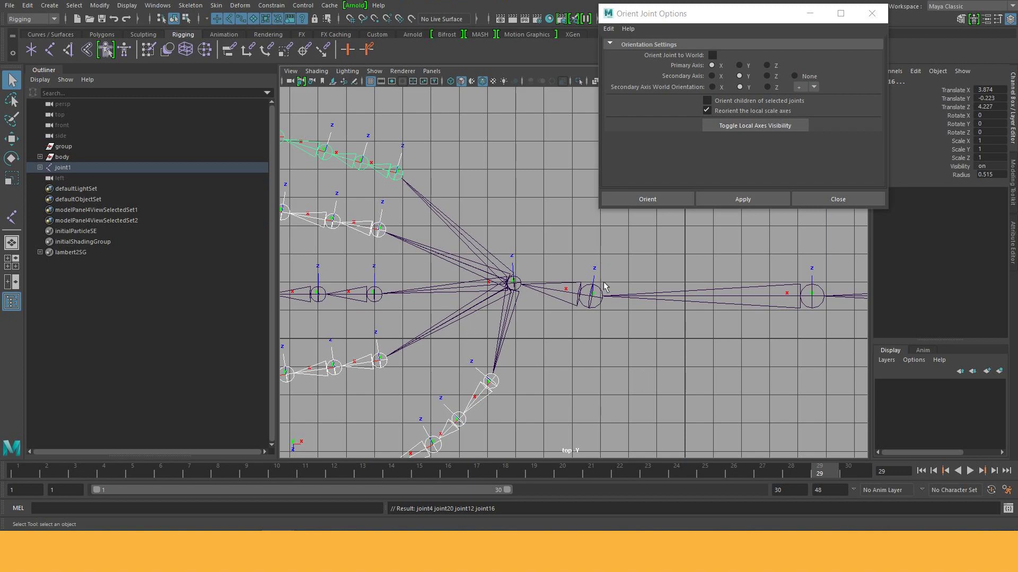
scroll(610, 318, down, 1)
mouse_move(613, 339)
alt+middle_down()
mouse_move(659, 276)
mouse_move(642, 301)
alt+middle_up()
scroll(657, 272, down, 1)
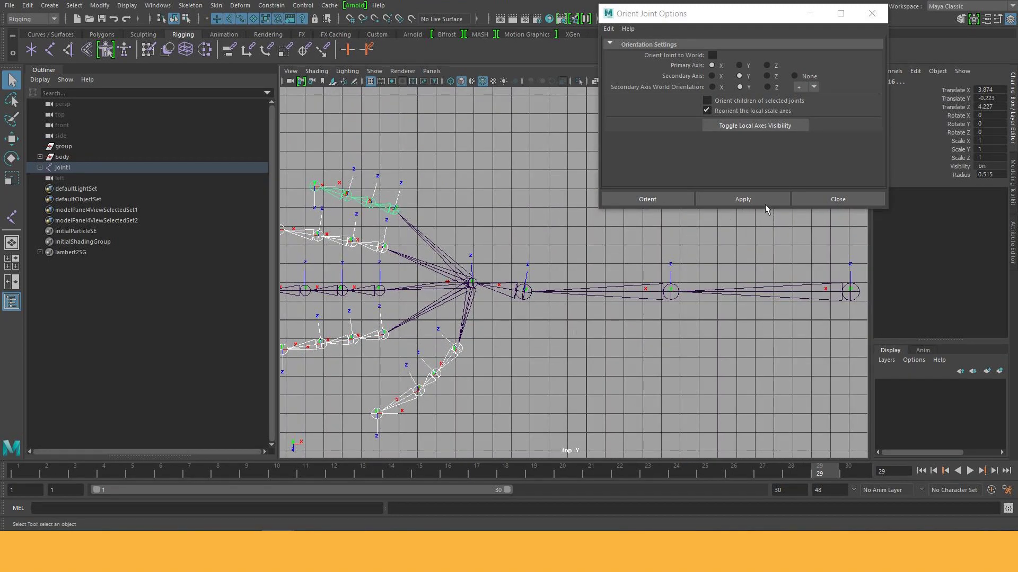
scroll(546, 291, down, 1)
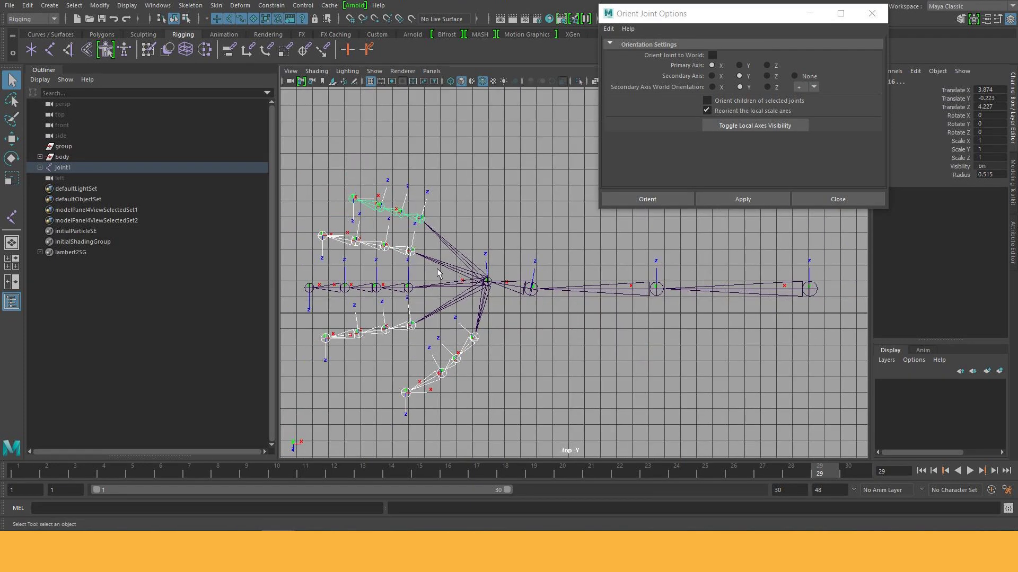
Step: Hide local axes on joint1's whole hierarchy and close Orient Joint Options
click(809, 288)
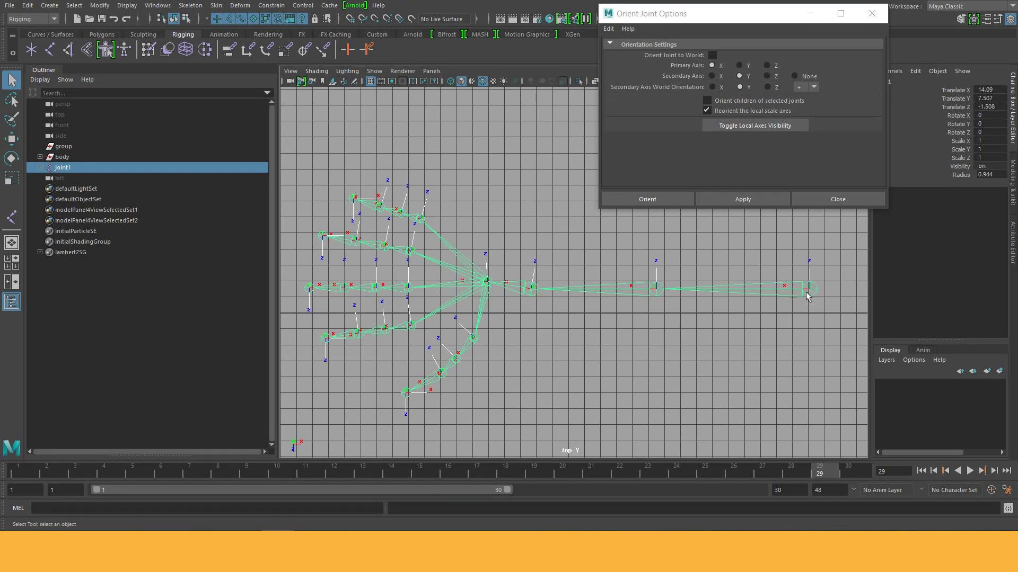
click(74, 6)
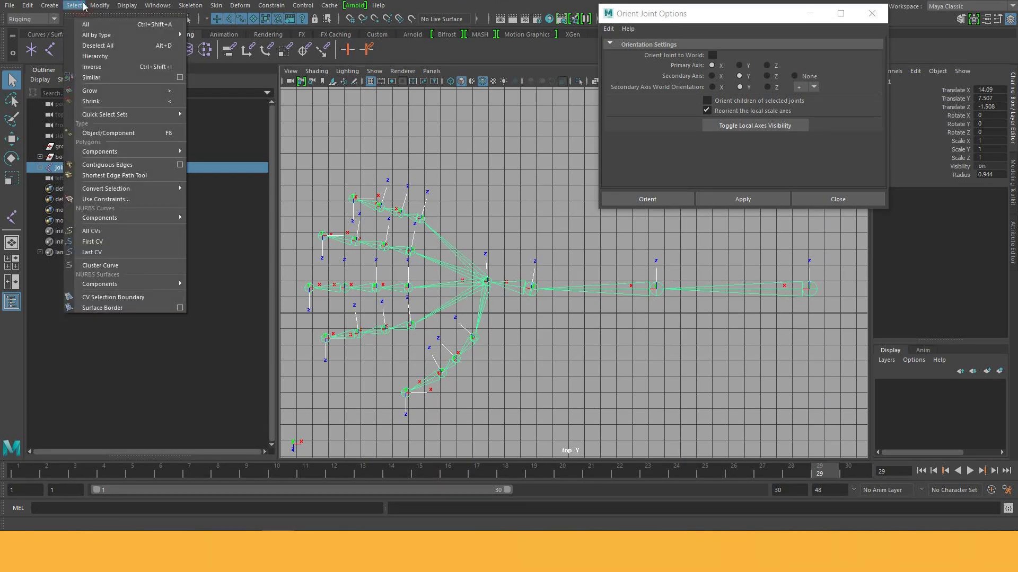
click(116, 56)
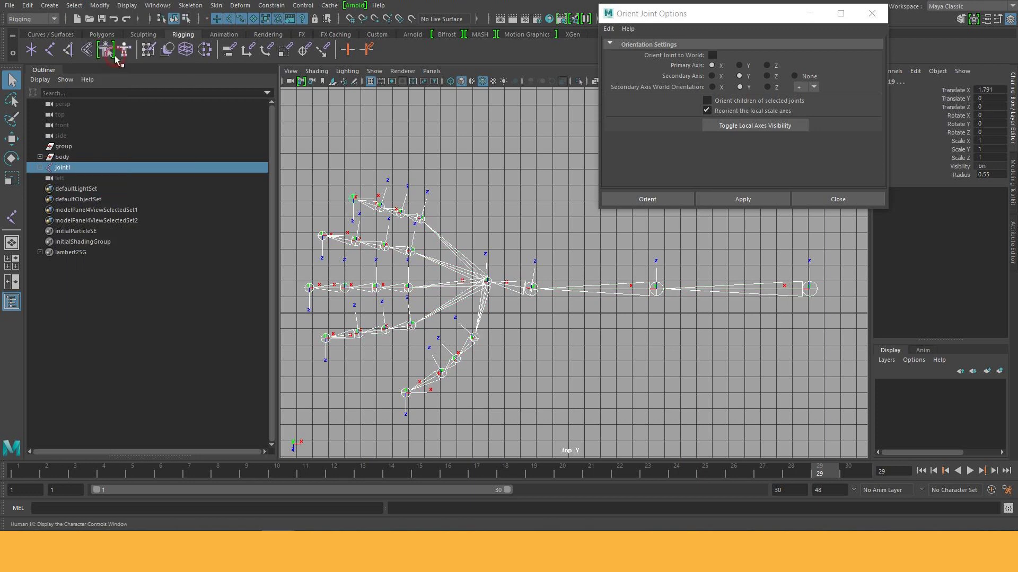
click(740, 130)
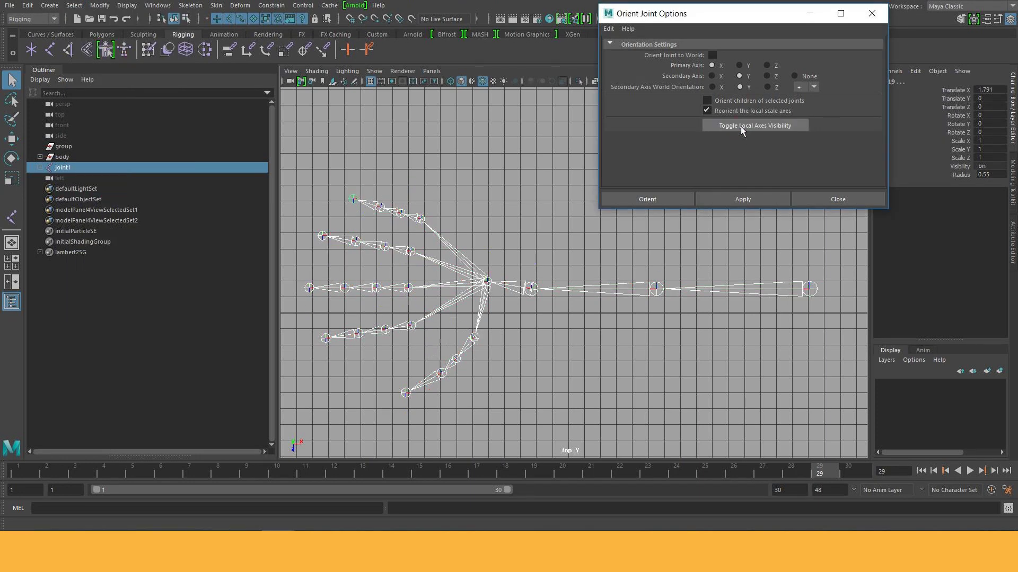
click(812, 199)
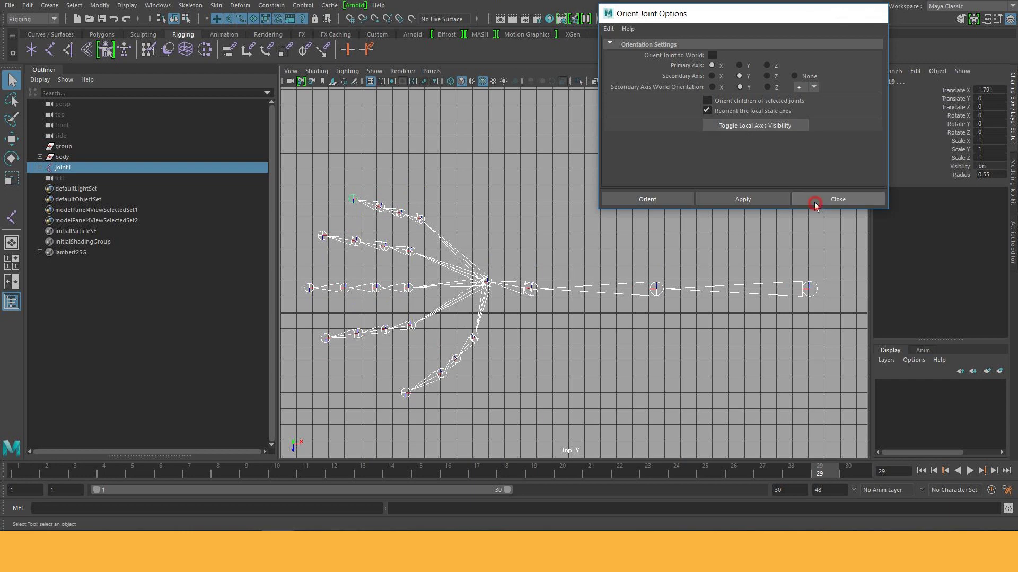
Step: Select the arm's joint2 with the Rotate tool active, ready to test rotation
click(582, 204)
alt+middle_drag(608, 247, 602, 257)
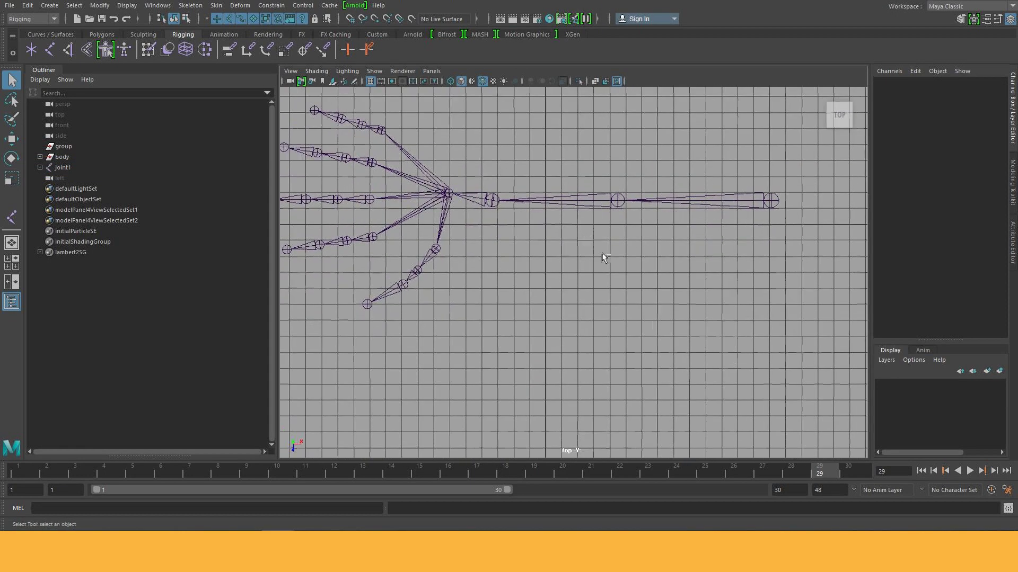
key(e)
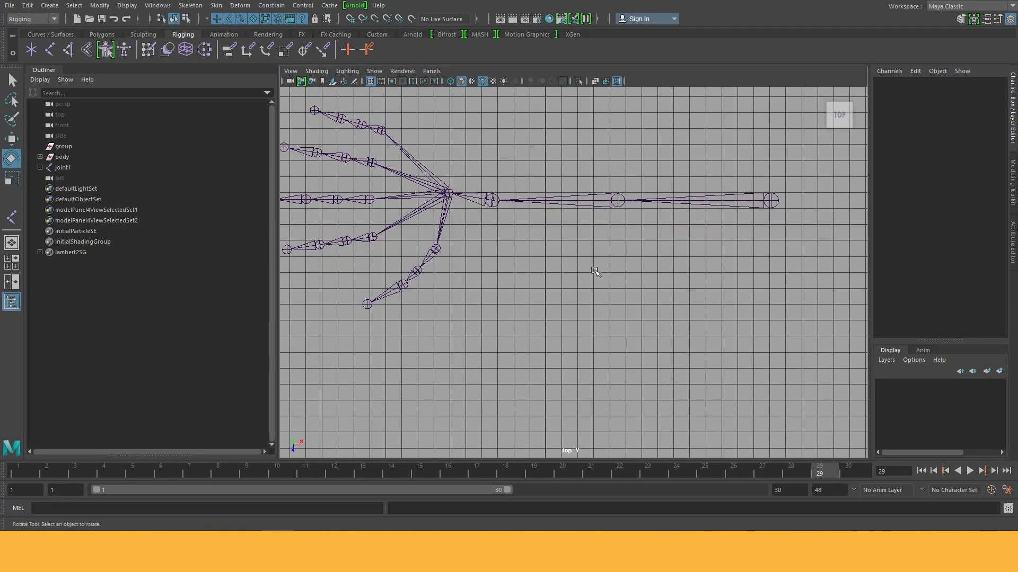
alt+middle_drag(595, 273, 562, 323)
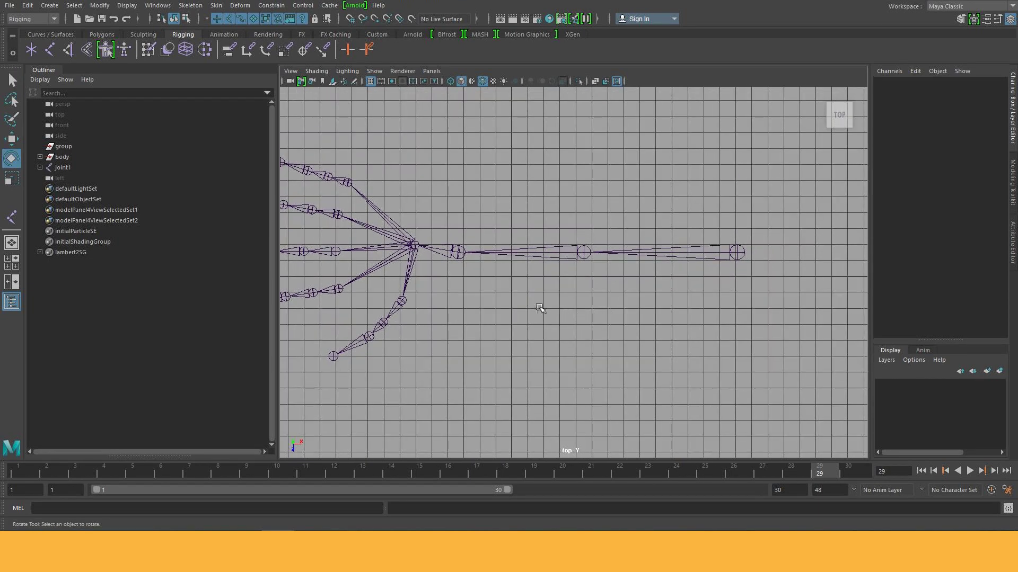
click(583, 252)
mouse_move(644, 314)
alt+middle_down()
mouse_move(738, 265)
mouse_move(698, 295)
alt+middle_up()
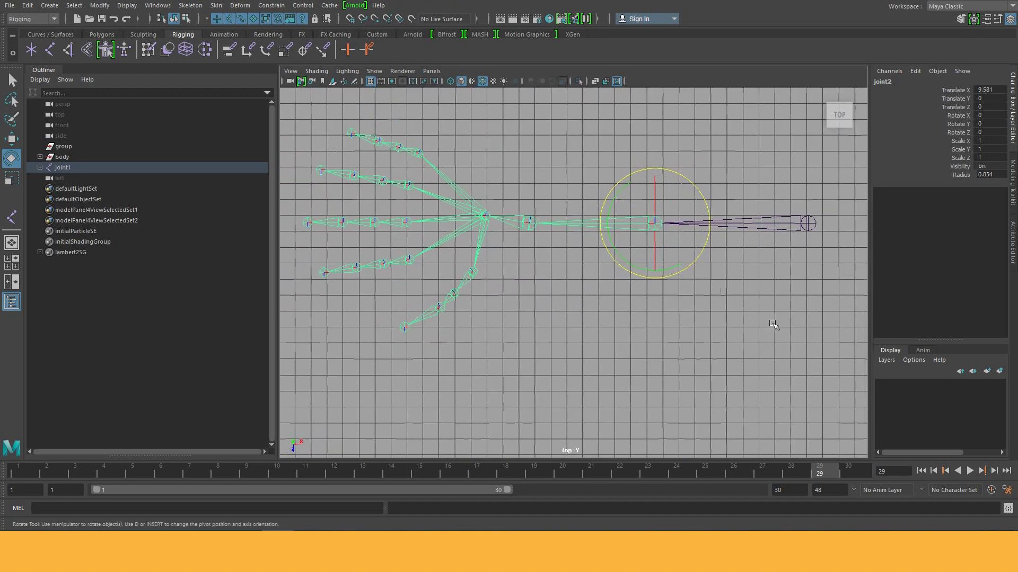
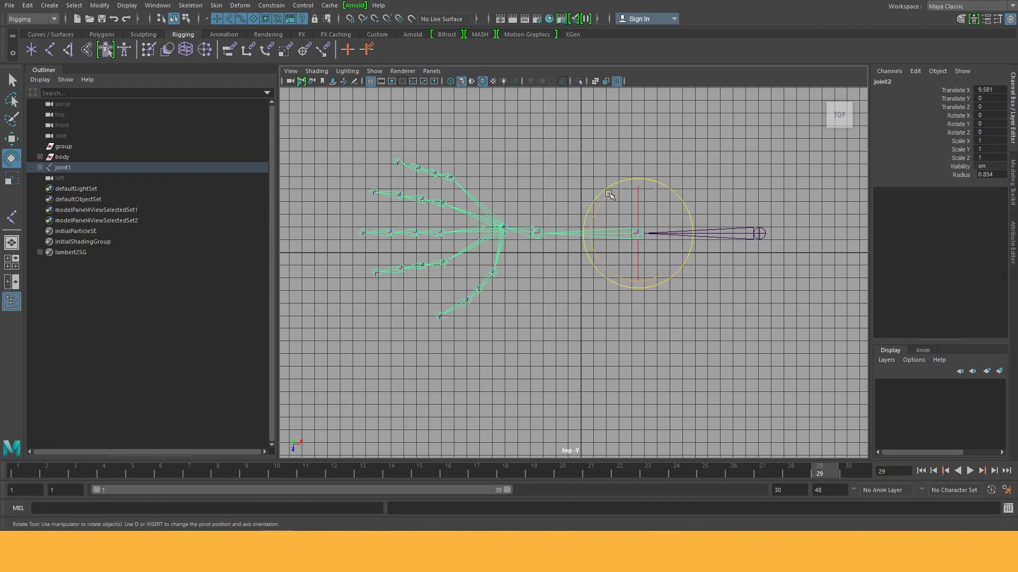
Step: Test-bend joint2 around its Y axis, undo it, and switch the viewport to Perspective
mouse_move(606, 203)
mouse_down()
mouse_move(571, 229)
mouse_move(630, 262)
mouse_move(594, 249)
mouse_up()
key(ctrl+z)
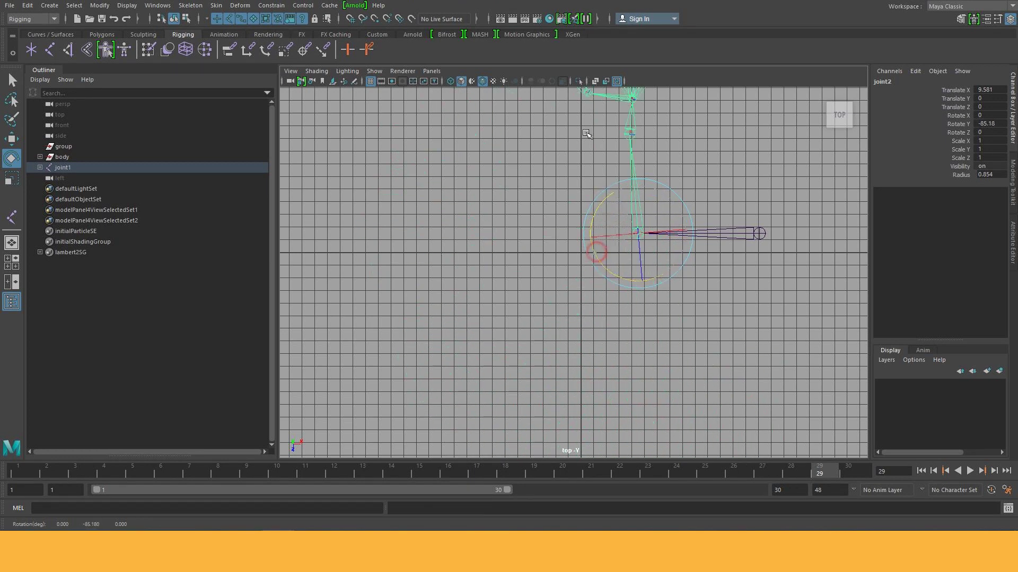
key(ctrl+z)
key(space)
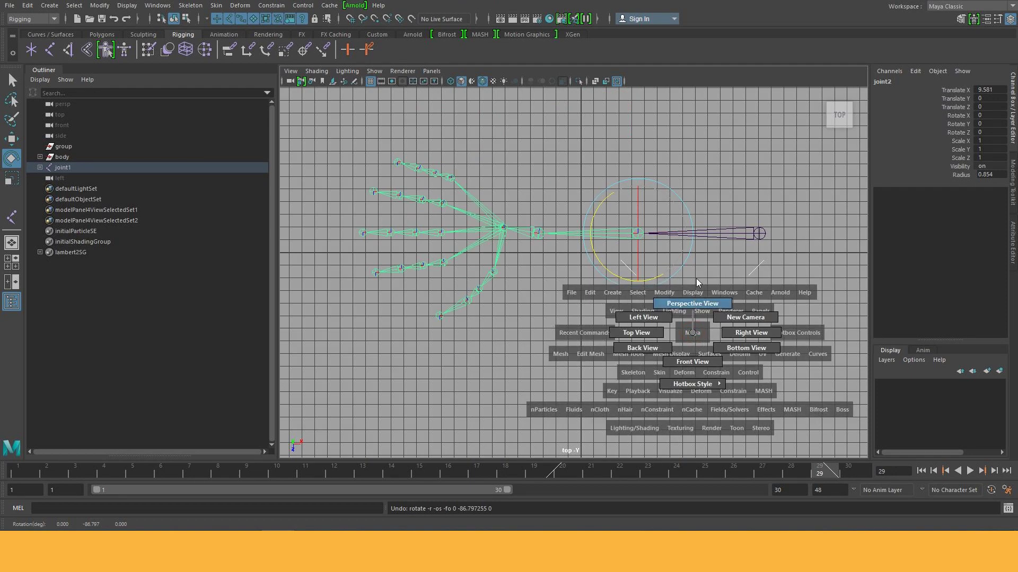
drag(692, 334, 695, 278)
Step: Swing joint2 around its Z and Y axes, undoing each test rotation
drag(731, 216, 733, 400)
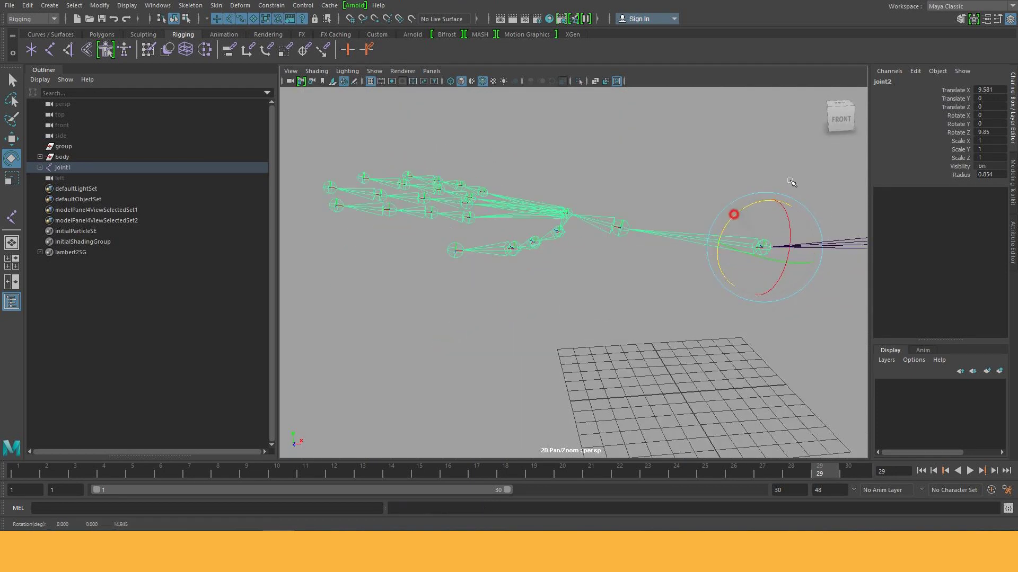
key(ctrl+z)
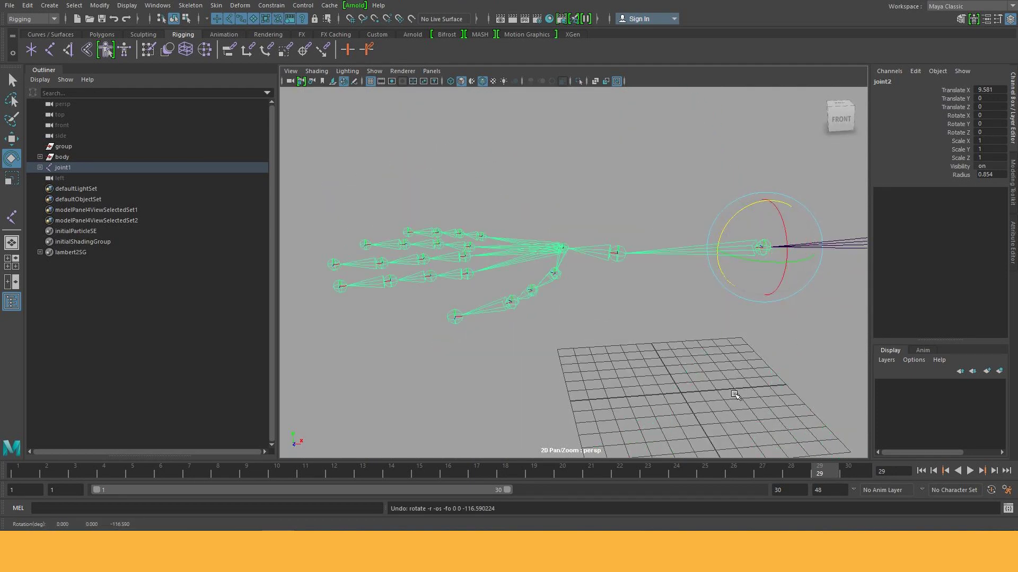
drag(731, 255, 811, 272)
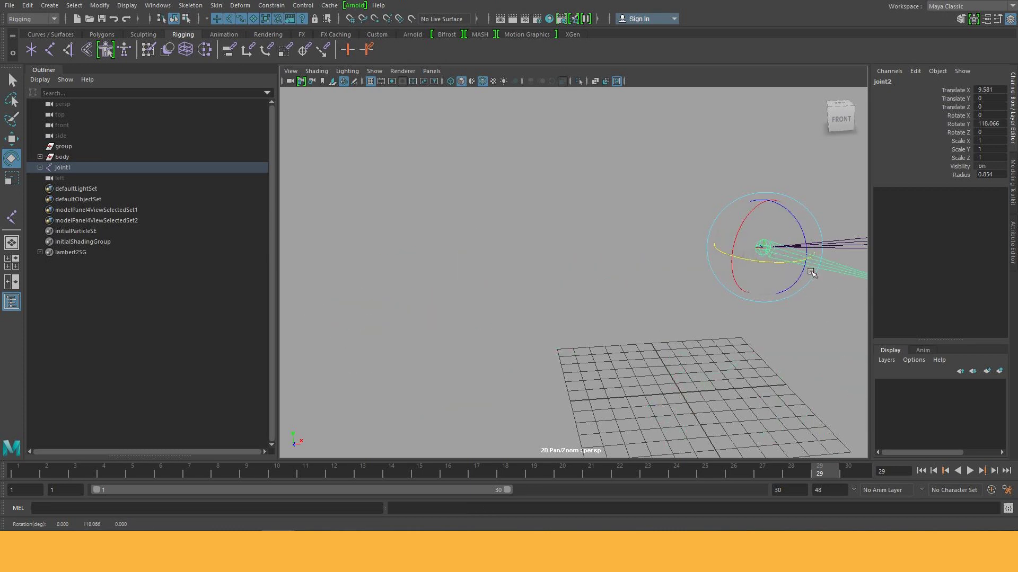
key(ctrl+z)
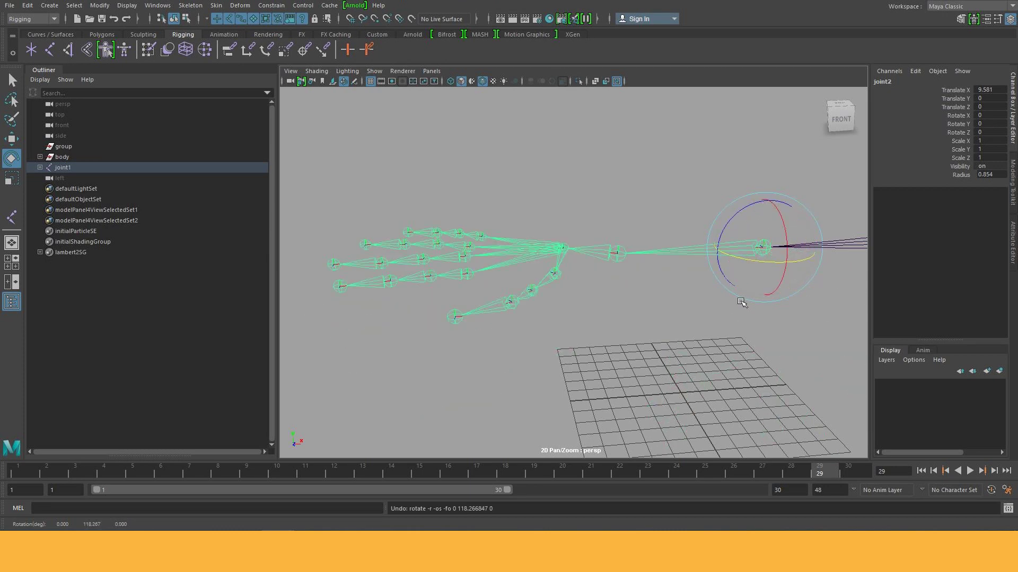
Step: Reframe the skeleton from above and test-rotate the chain upward and freely, undoing each
alt+middle_drag(739, 295, 589, 316)
alt+drag(589, 316, 659, 316)
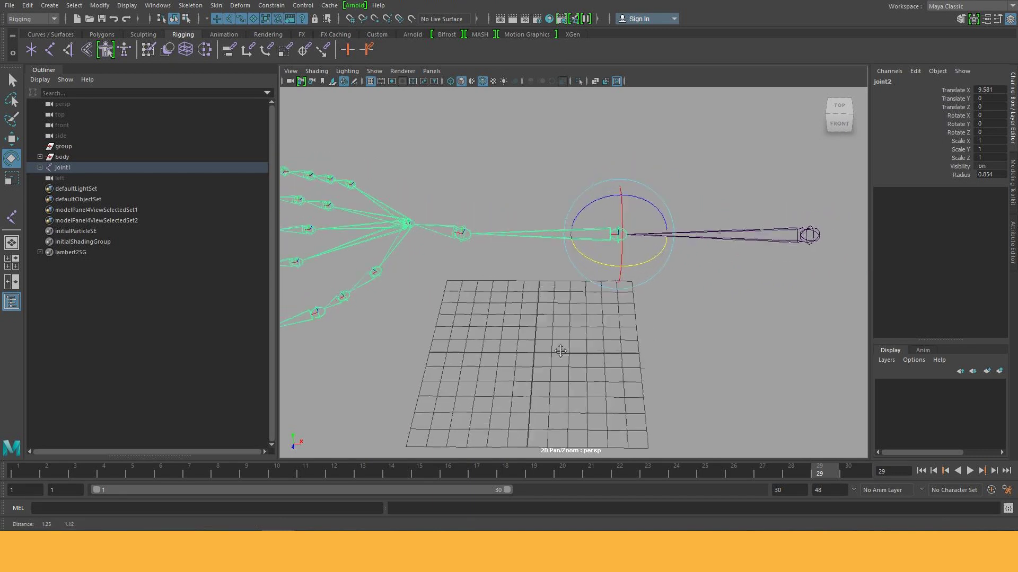
alt+drag(557, 351, 552, 361)
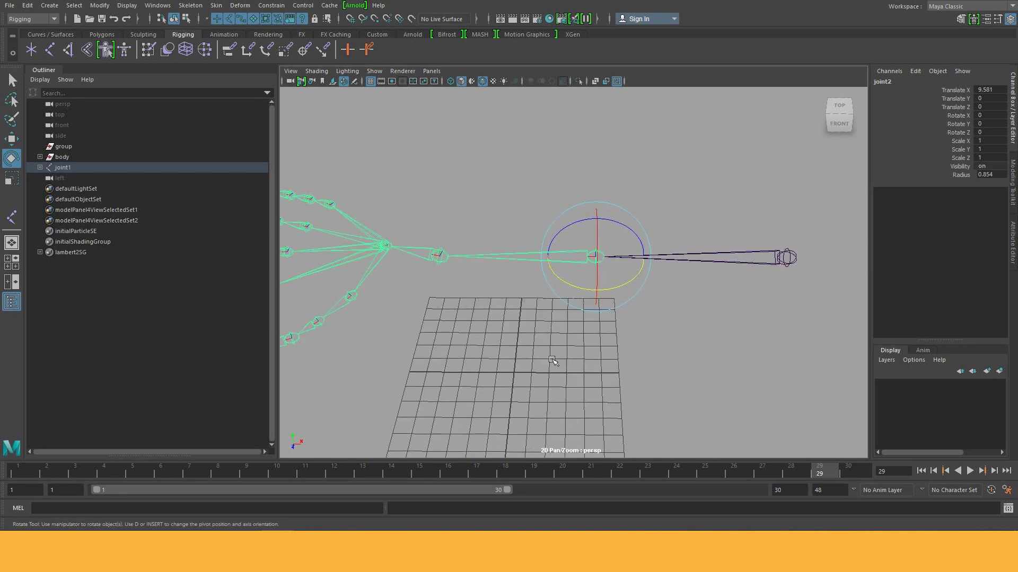
alt+right_drag(742, 323, 610, 325)
mouse_move(609, 324)
alt+mouse_down()
mouse_move(544, 277)
mouse_move(640, 302)
alt+mouse_up()
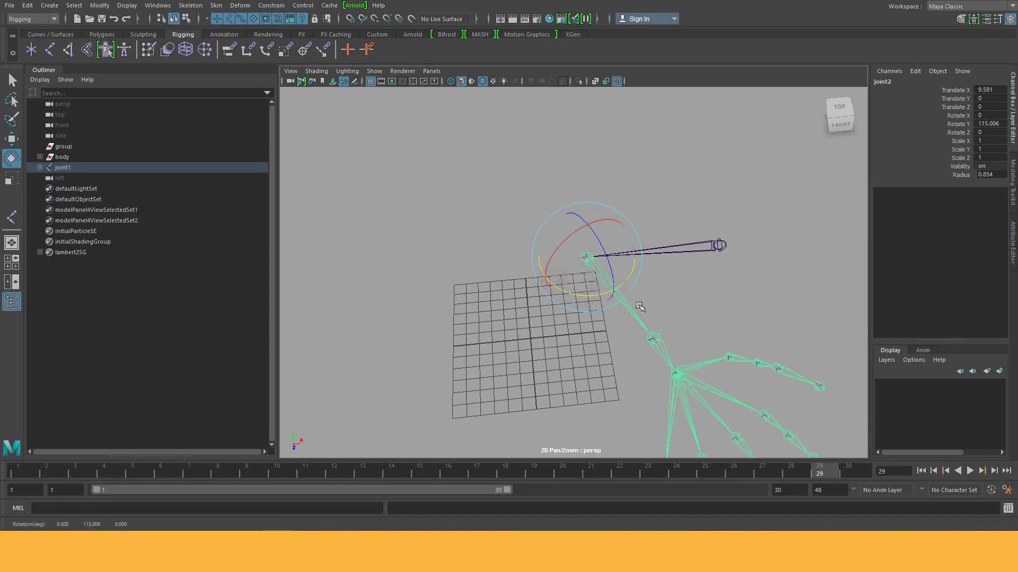
key(ctrl+z)
drag(557, 284, 520, 221)
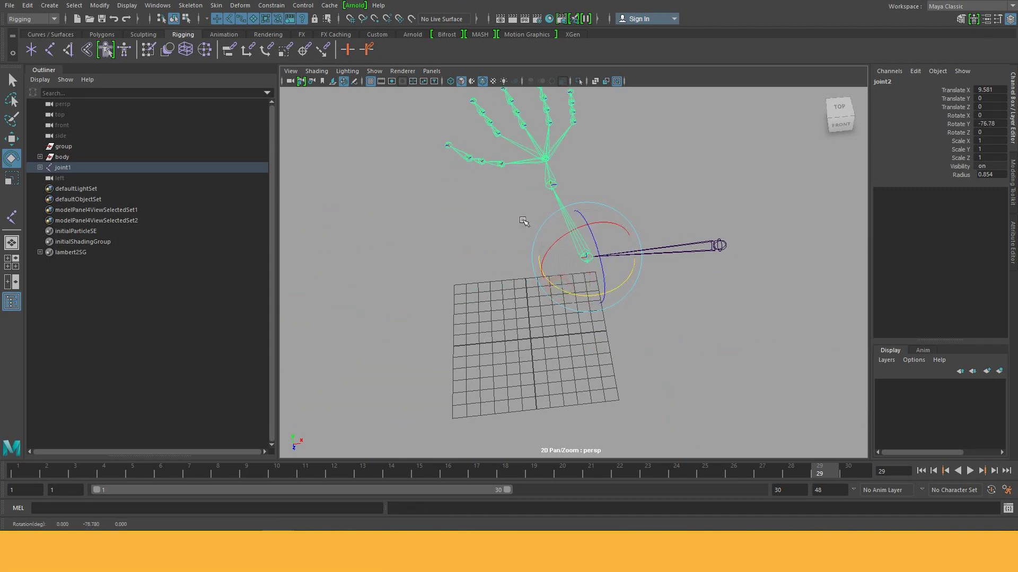
key(ctrl+z)
drag(575, 287, 816, 361)
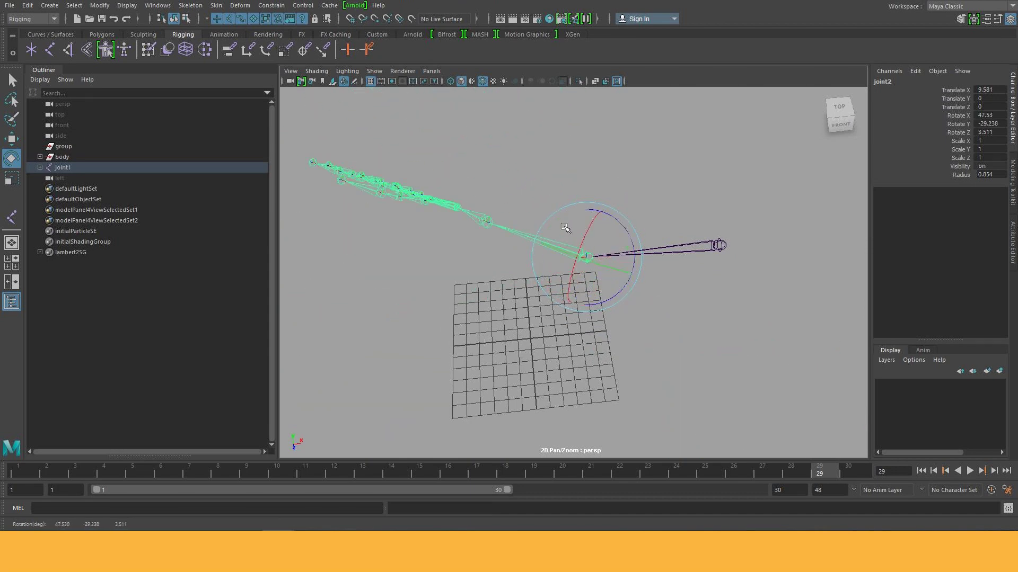
key(ctrl+z)
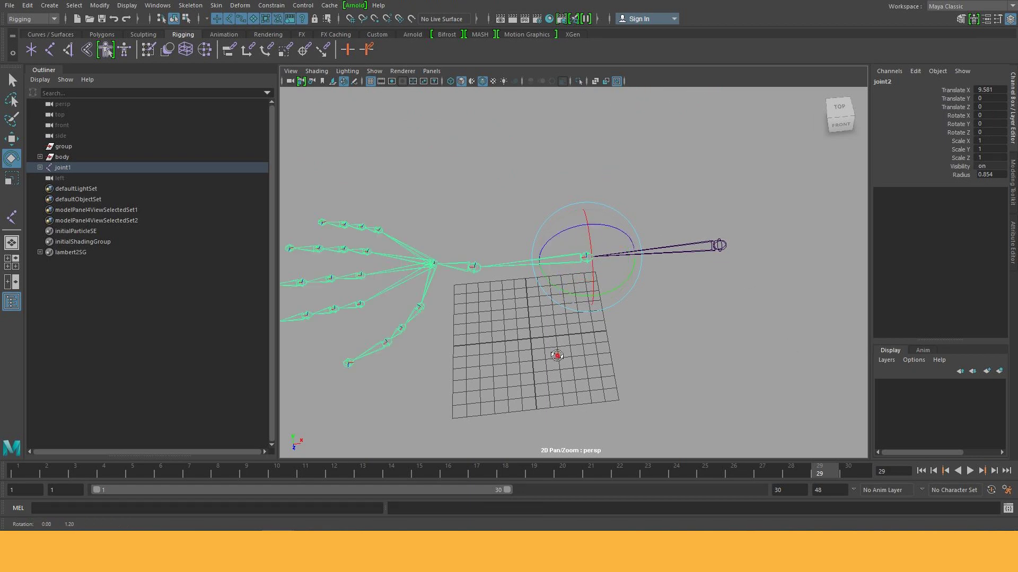
Step: Swing the hand down-right around joint2's Y axis, undo it, and view from an angled top
alt+drag(556, 356, 582, 371)
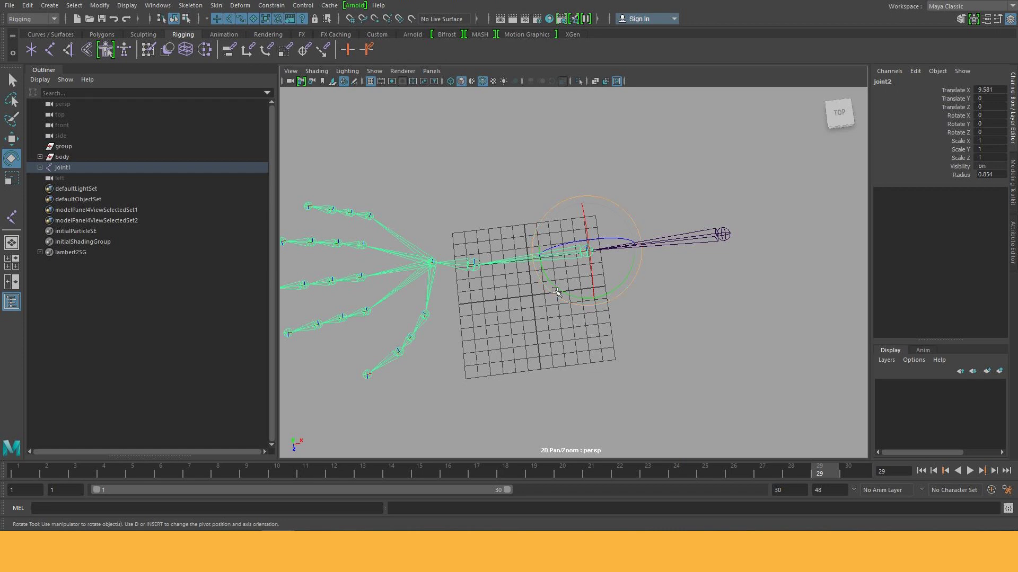
drag(553, 285, 671, 301)
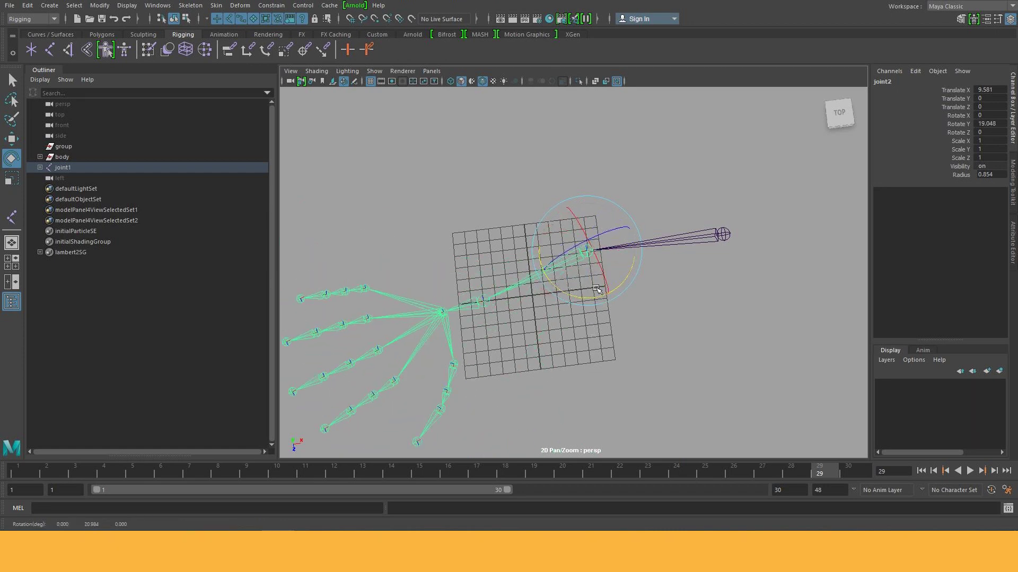
key(ctrl+z)
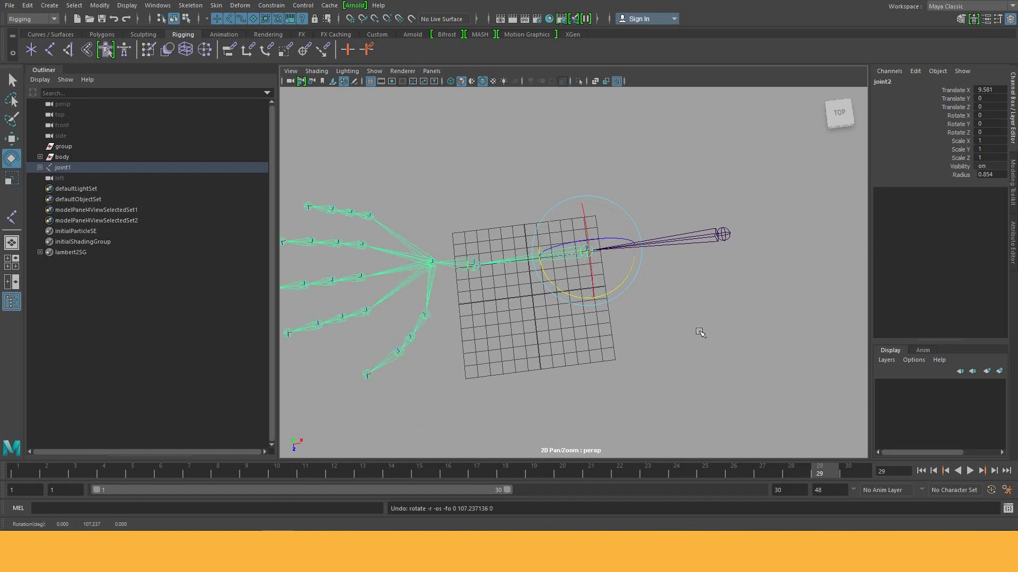
alt+drag(621, 324, 627, 288)
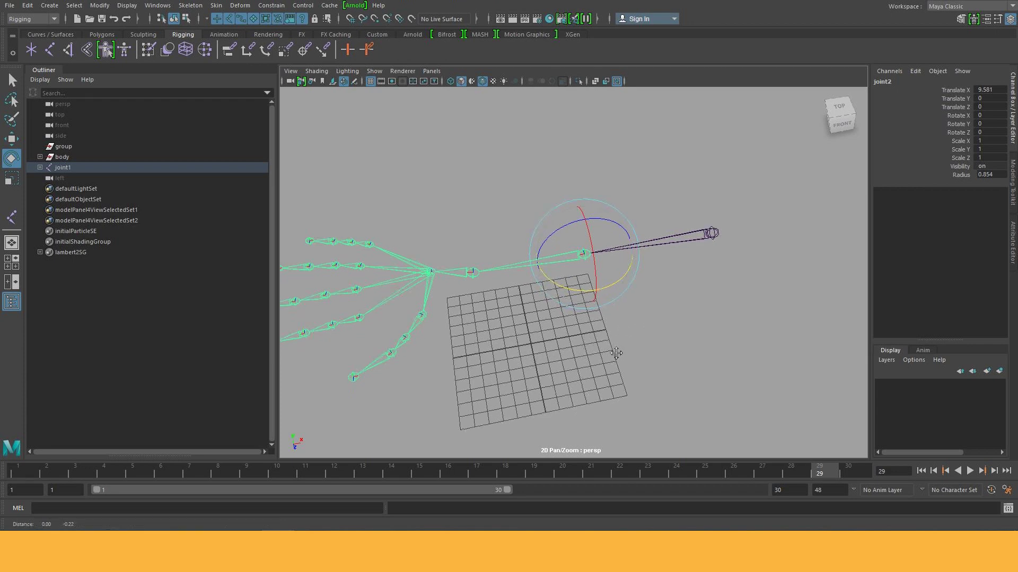
alt+middle_drag(620, 358, 641, 352)
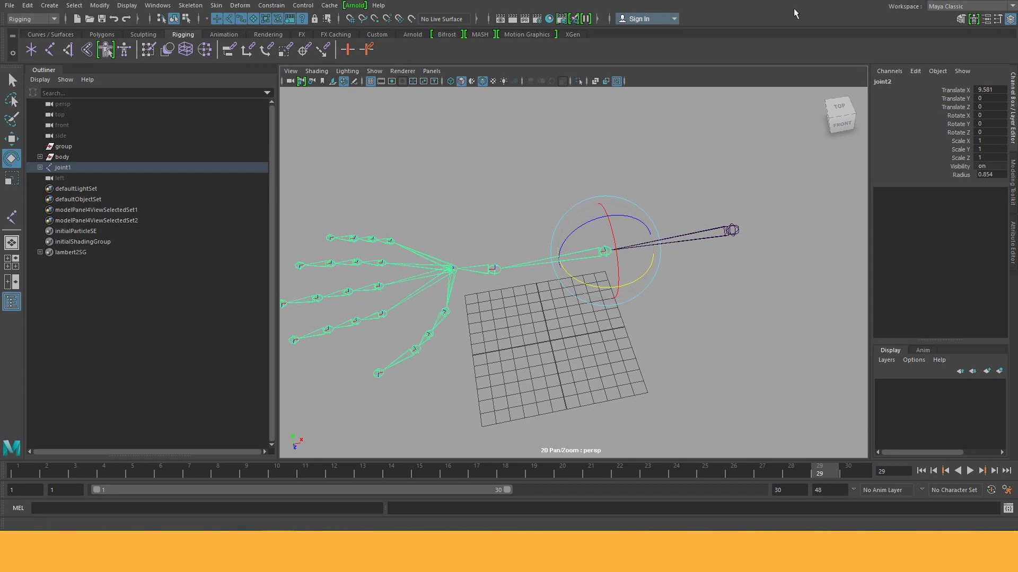
Step: Freeze joint1's Rotate X, Y and Z channels using the Channel Box Freeze > Rotate
click(735, 229)
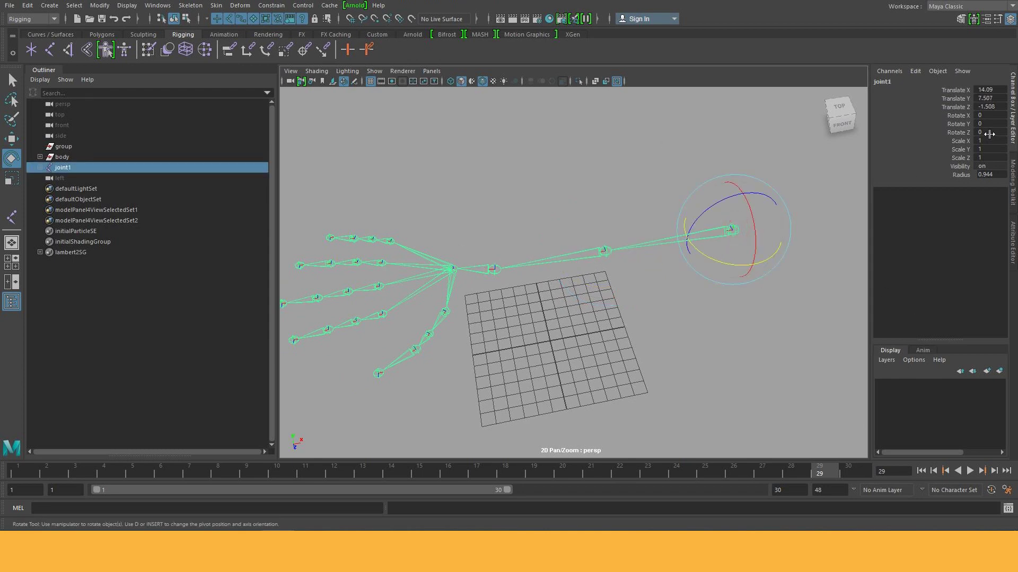
drag(965, 115, 962, 132)
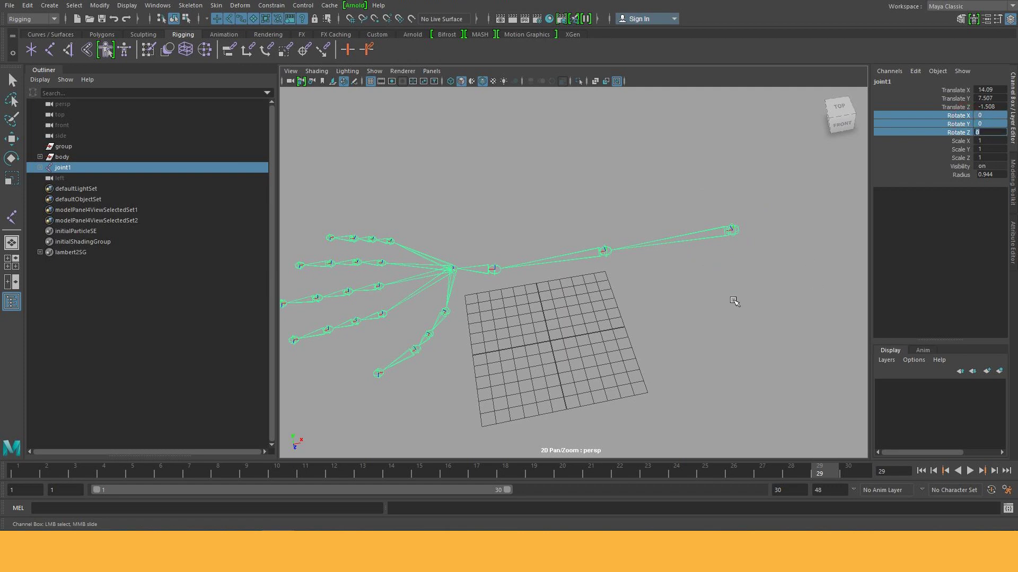
click(682, 317)
key(e)
click(603, 249)
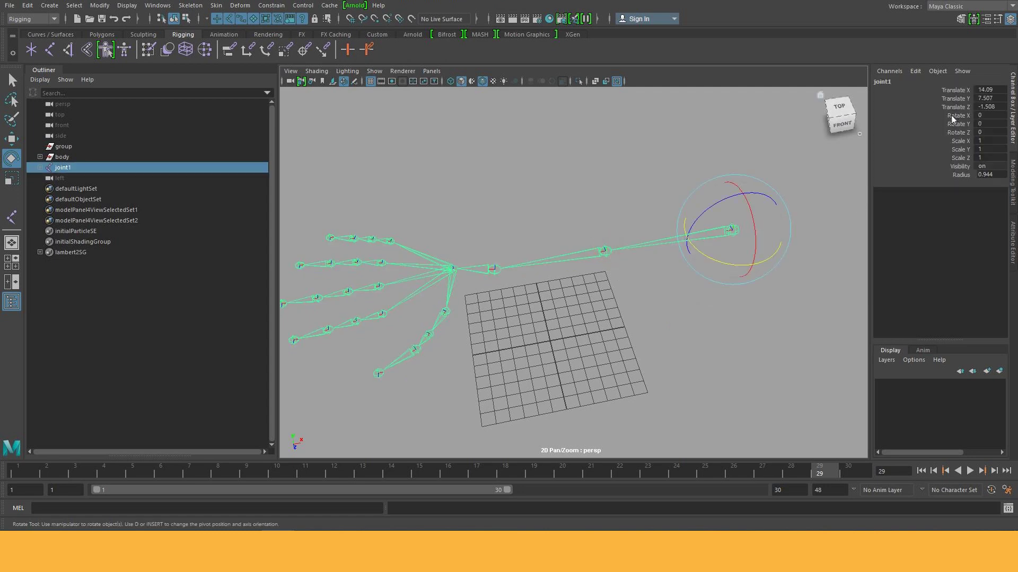
drag(951, 116, 969, 134)
right_click(960, 137)
mouse_move(911, 320)
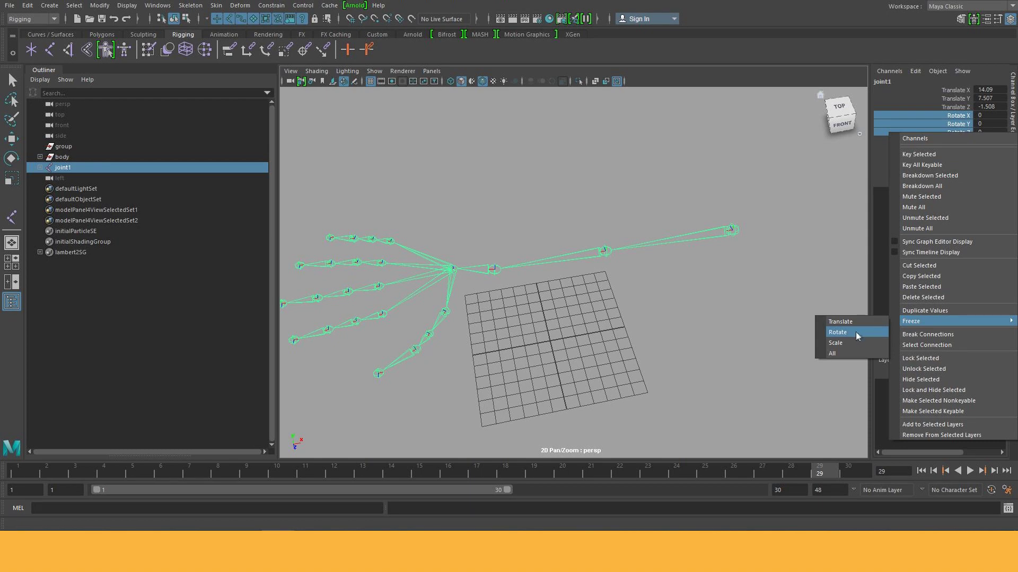
click(674, 341)
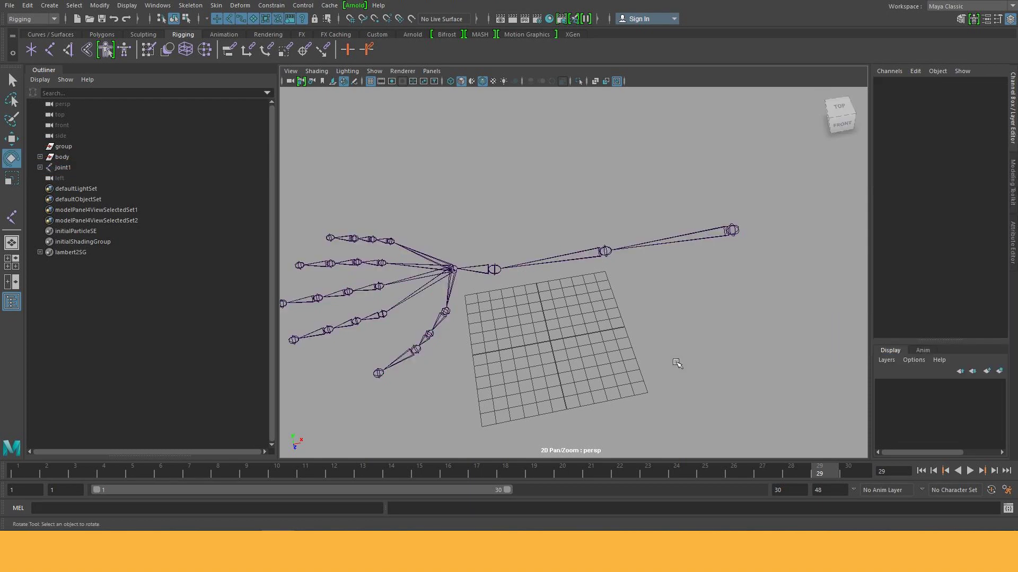
Step: Inspect the wrist joint's rotate channels, then clear the selection and reframe the view
alt+drag(575, 339, 604, 362)
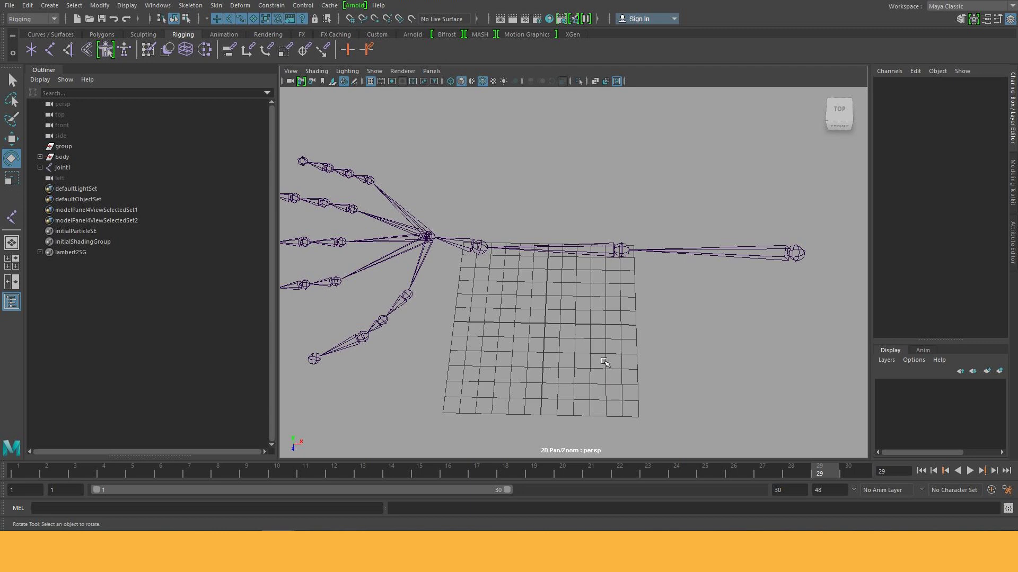
click(476, 243)
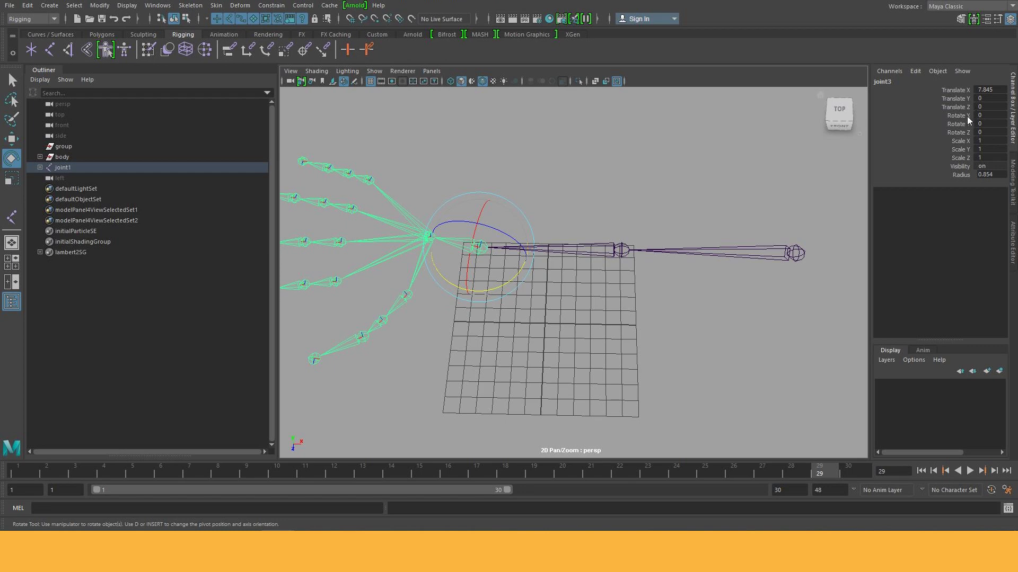
drag(968, 116, 968, 133)
click(610, 378)
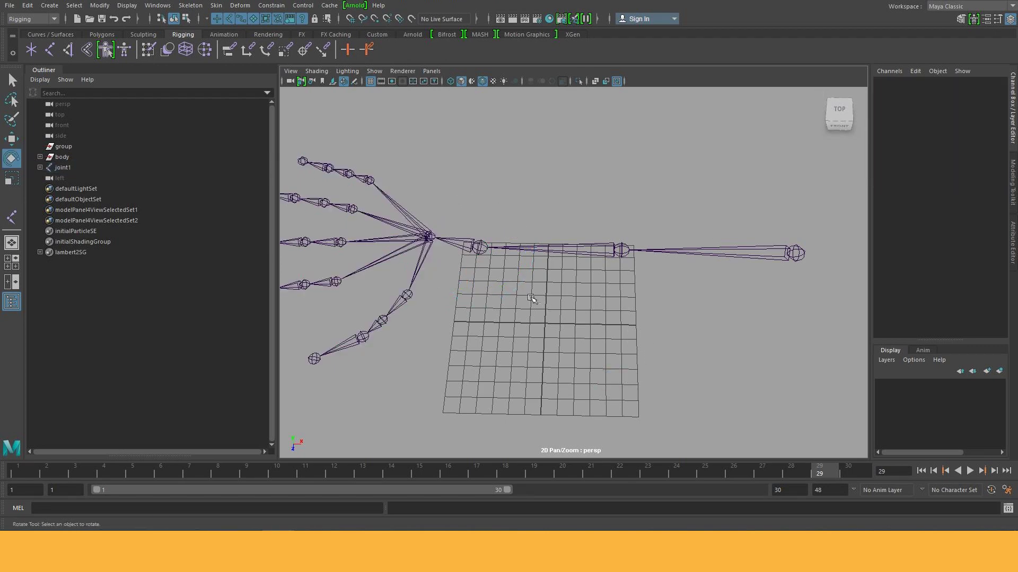
scroll(488, 310, up, 1)
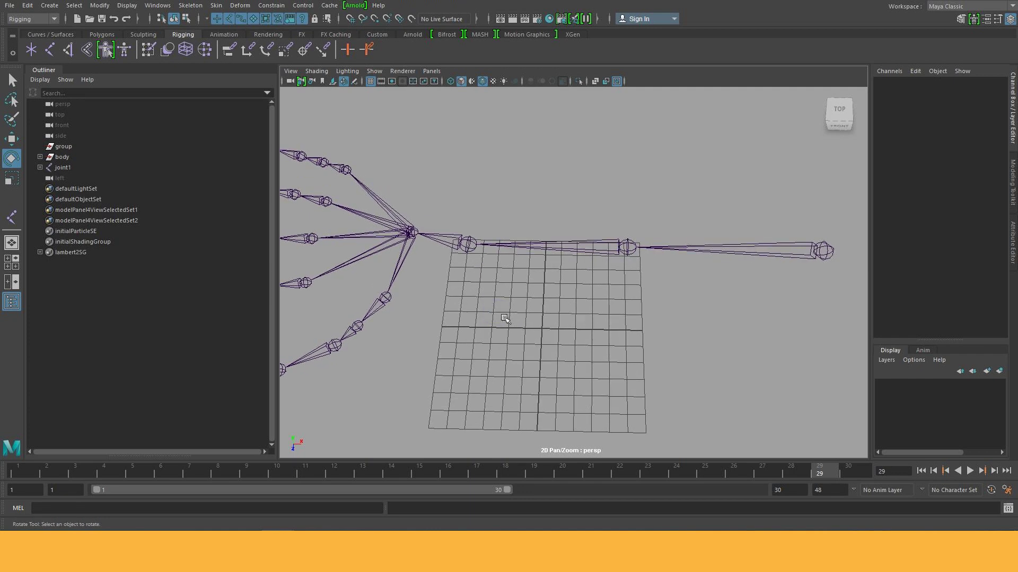
alt+middle_drag(505, 319, 492, 306)
Step: Rotate joint2 around Y to 103.846 so the hand swings downward
click(615, 233)
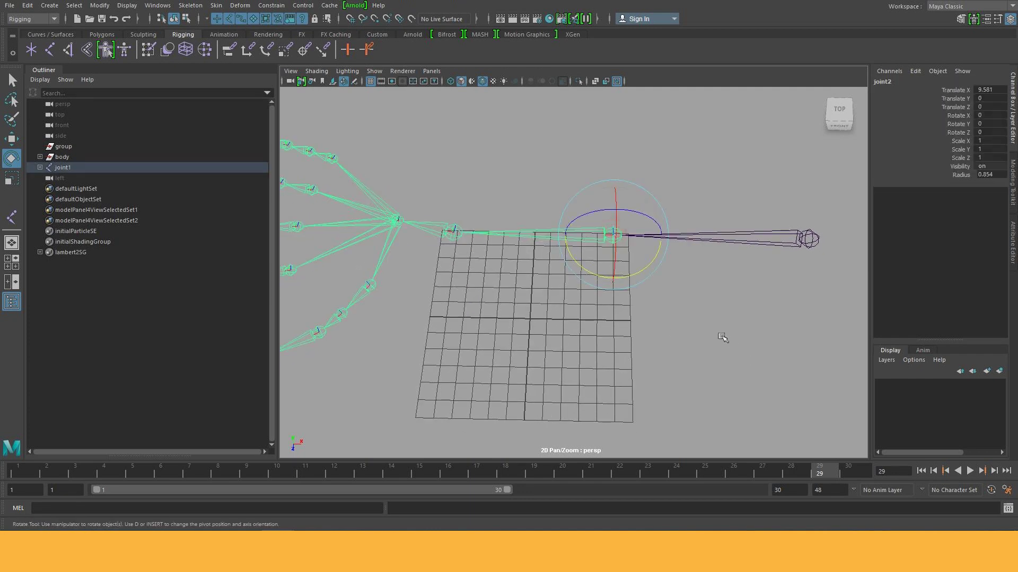
mouse_move(723, 338)
alt+mouse_down()
mouse_move(682, 300)
mouse_move(561, 352)
mouse_move(580, 371)
alt+mouse_up()
mouse_move(536, 263)
mouse_down()
mouse_move(650, 288)
mouse_move(627, 297)
mouse_move(675, 286)
mouse_move(685, 264)
mouse_up()
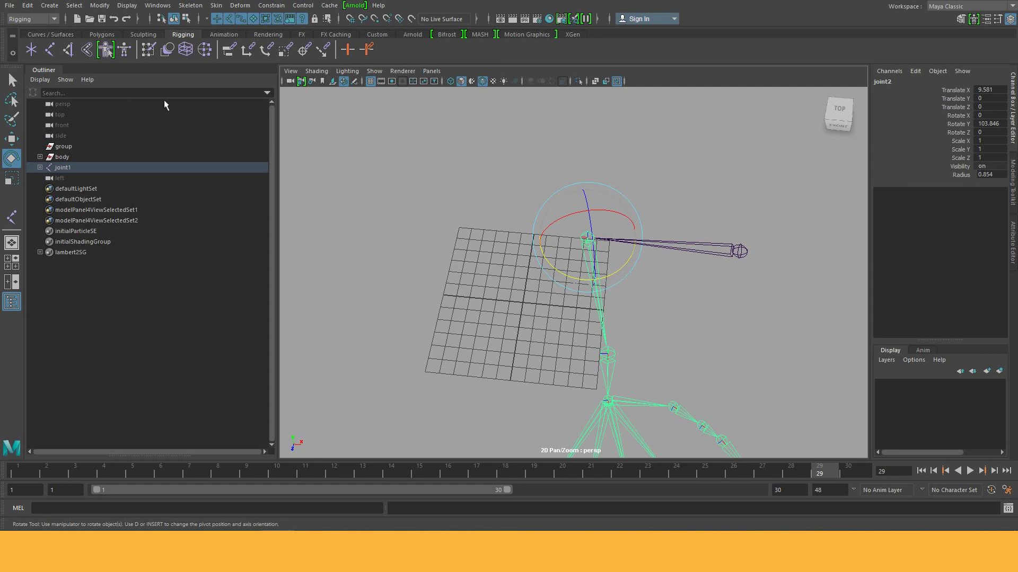
click(194, 6)
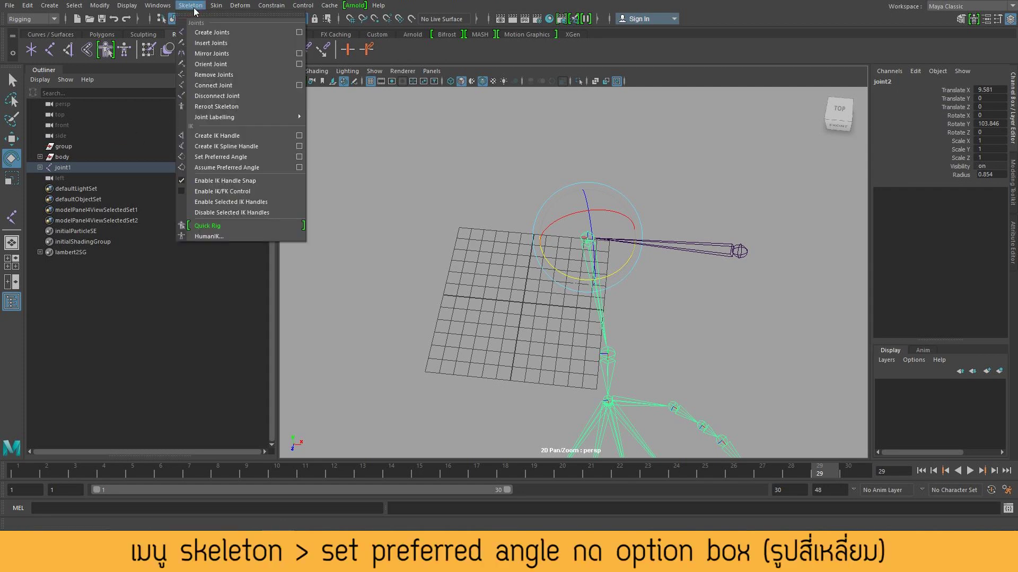
Step: Reset the Set Preferred Angle options, choose Selected joint, and store joint2's 103.846 bend
click(300, 158)
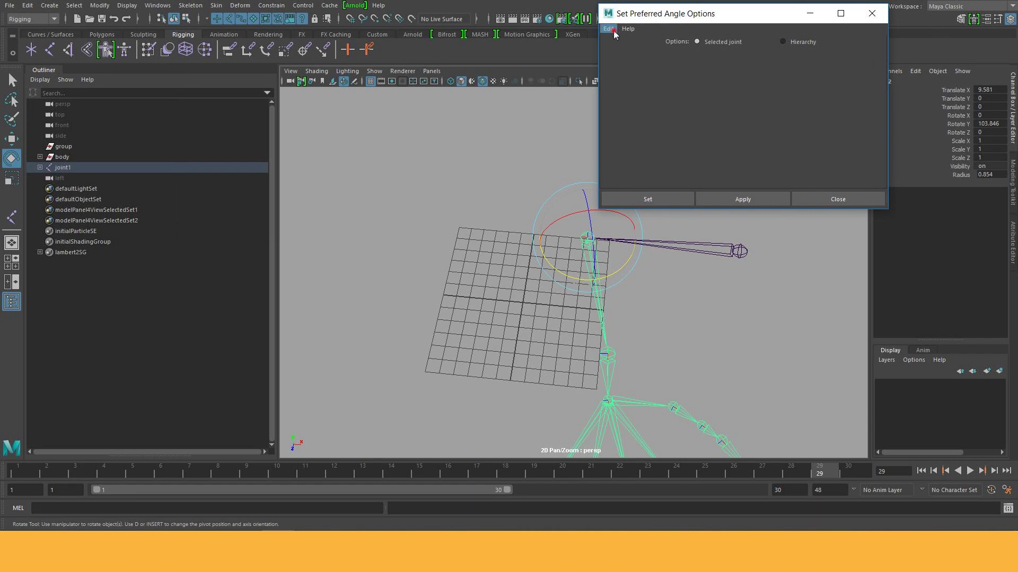
click(613, 33)
click(618, 53)
click(719, 46)
click(667, 199)
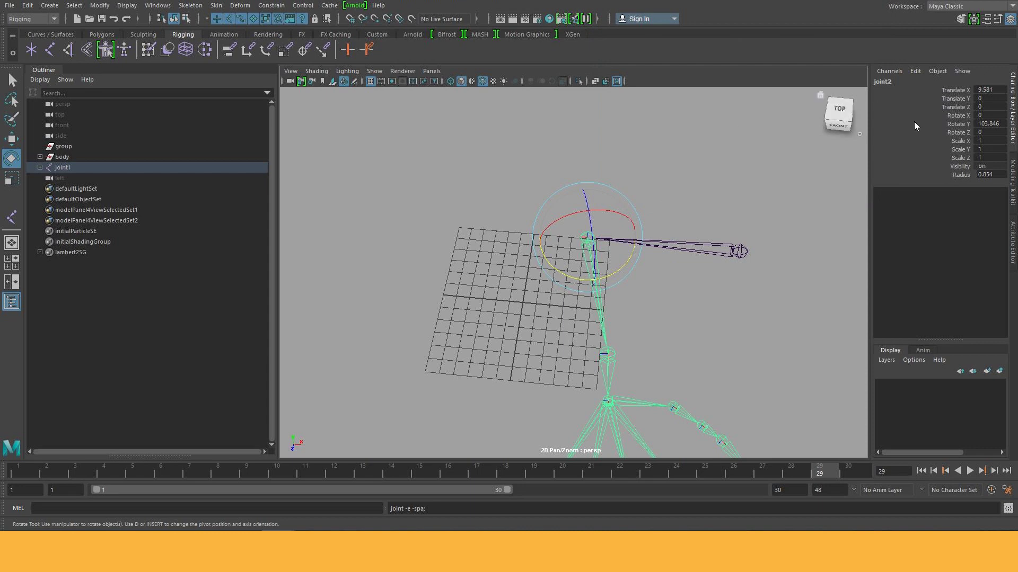
Step: Set joint2's Rotate Y to 0 in the Channel Box and deselect the arm
click(989, 124)
text(0)
key(Return)
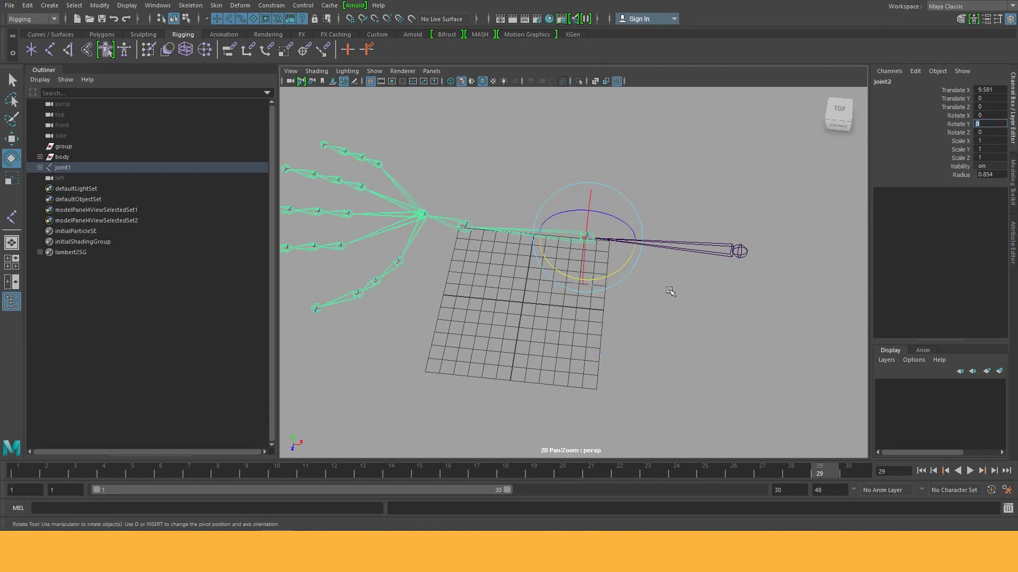
click(670, 290)
alt+drag(652, 296, 541, 330)
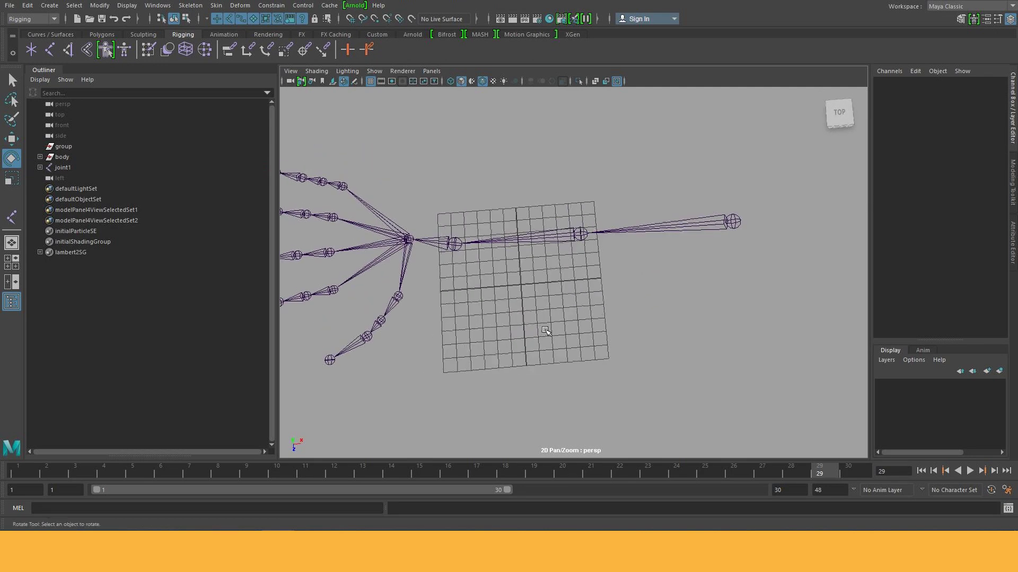
alt+drag(606, 332, 606, 323)
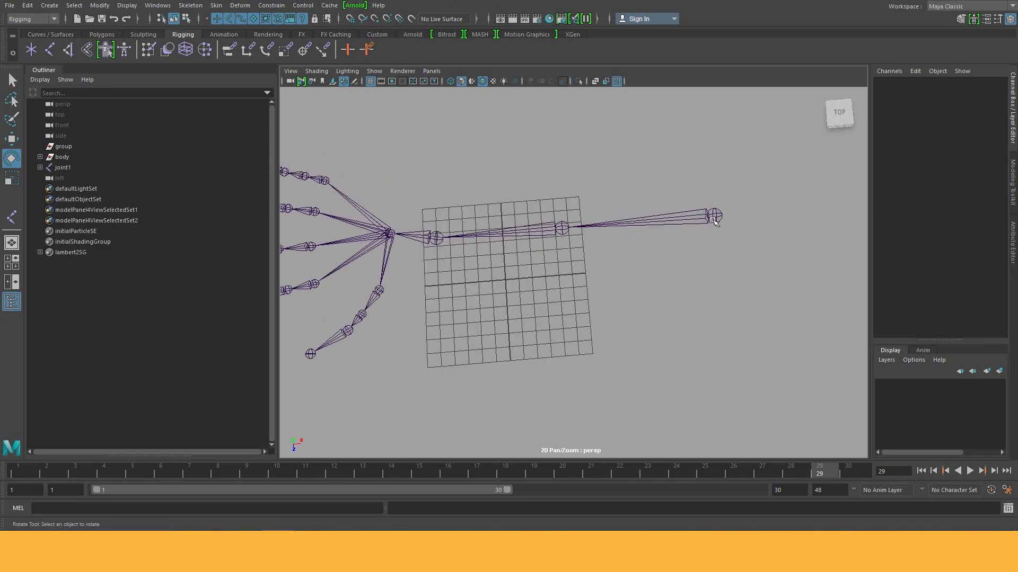
Step: Test-swing the arm around the middle joint, undo it, and view the straight skeleton from the front
click(437, 239)
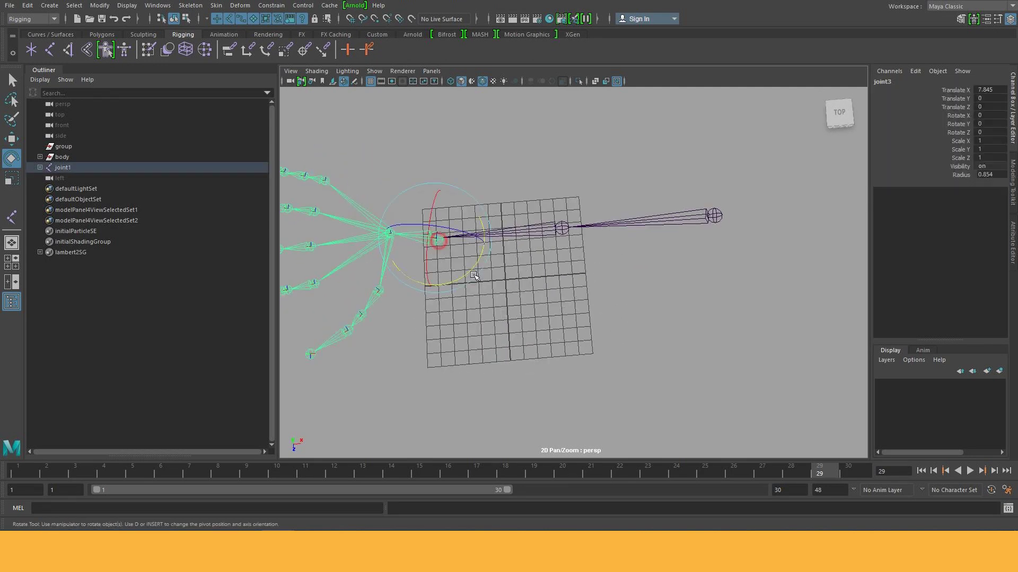
key(w)
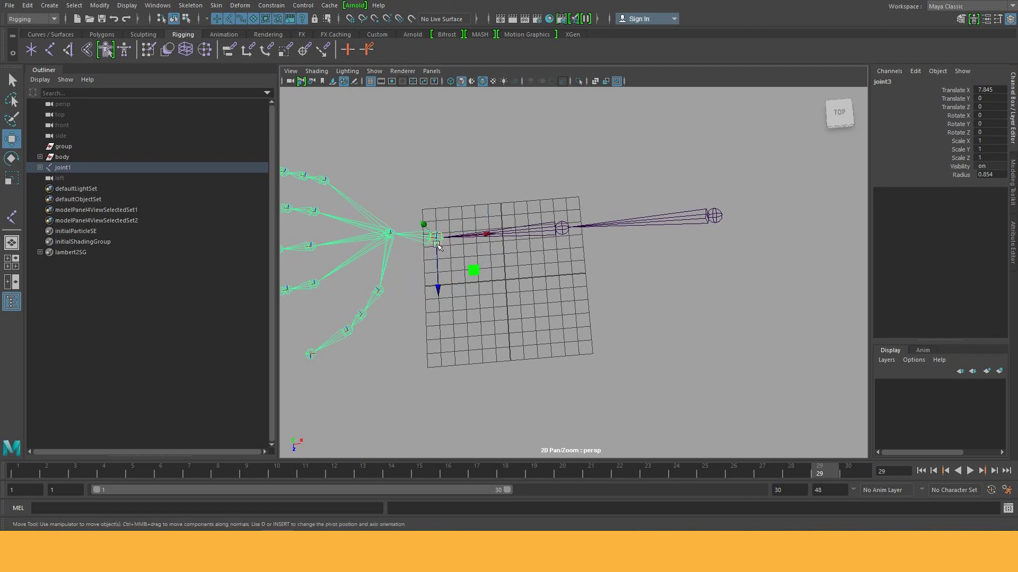
click(562, 228)
key(e)
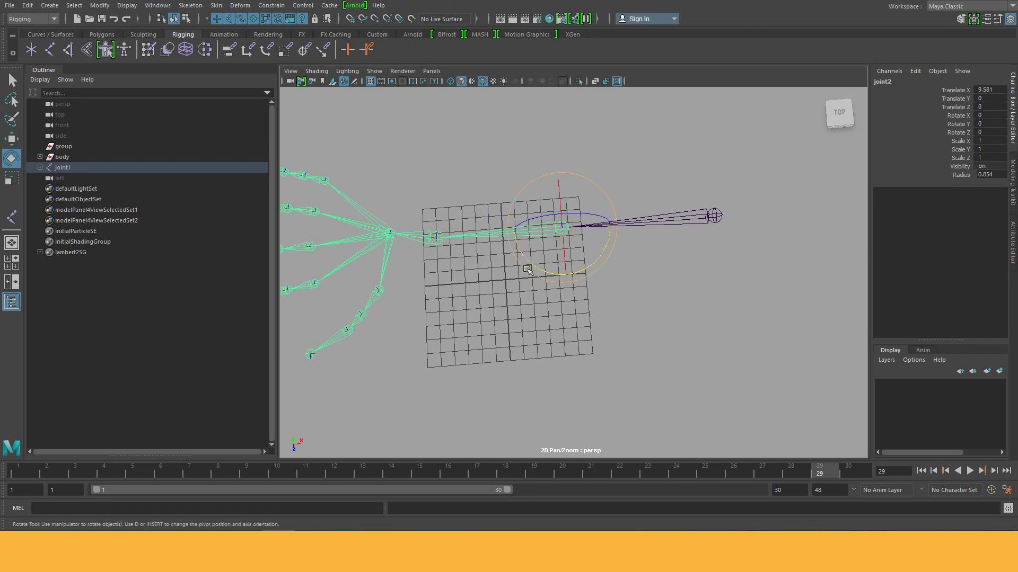
drag(530, 257, 627, 289)
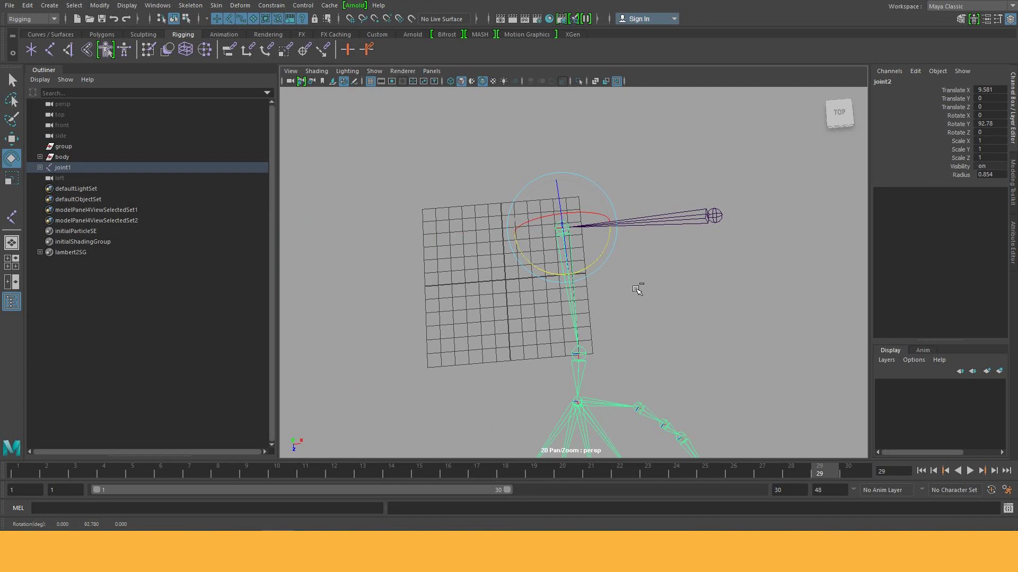
key(ctrl+z)
key(w)
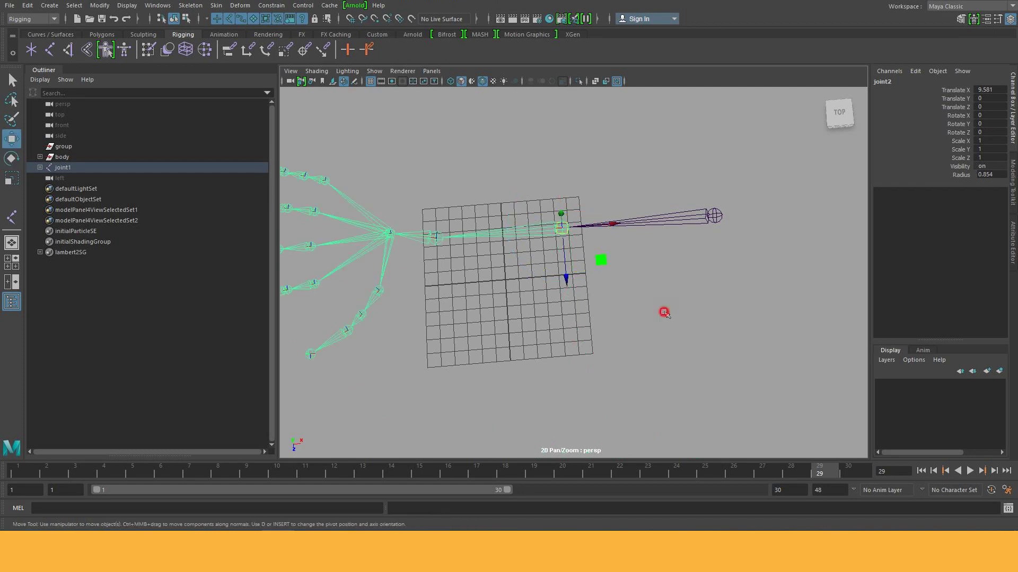
click(663, 312)
alt+middle_drag(605, 295, 629, 276)
alt+drag(629, 276, 638, 248)
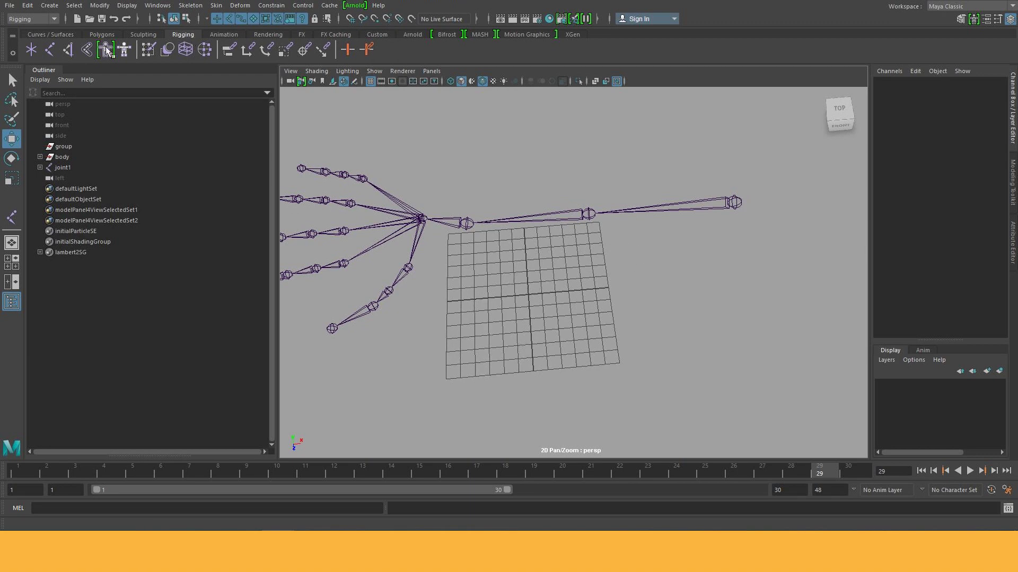
Step: Create an IK handle from the shoulder joint joint1 to the wrist joint
click(67, 50)
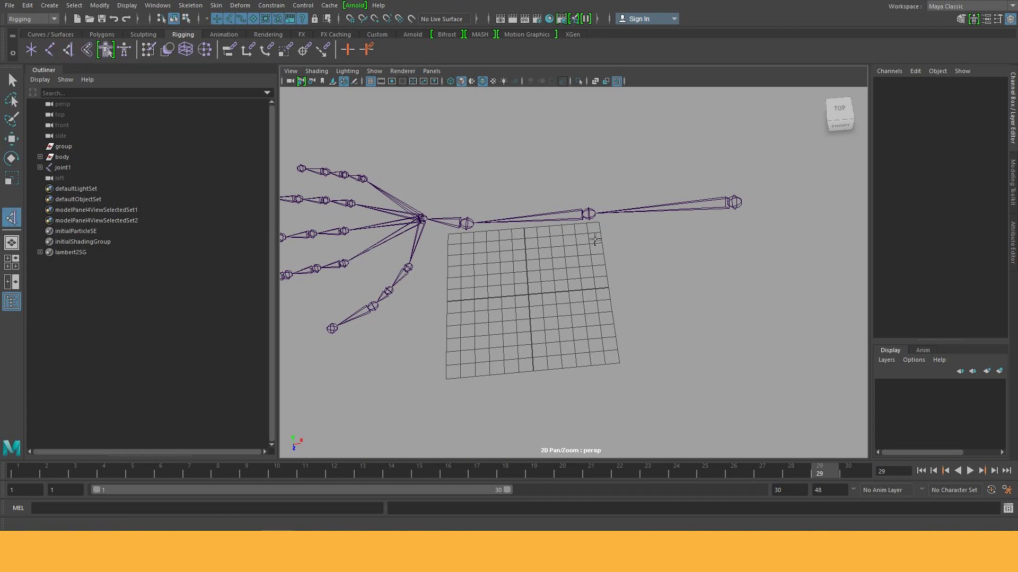
mouse_move(625, 258)
alt+mouse_down()
mouse_move(585, 245)
mouse_move(631, 282)
mouse_move(596, 250)
alt+mouse_up()
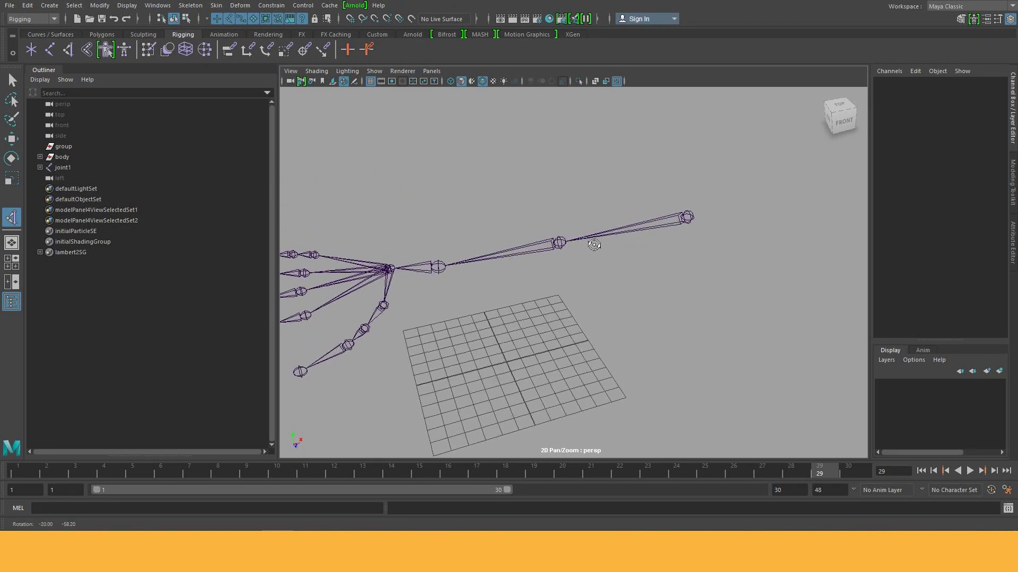
mouse_move(596, 251)
alt+right_down()
mouse_move(700, 280)
mouse_move(673, 255)
alt+right_up()
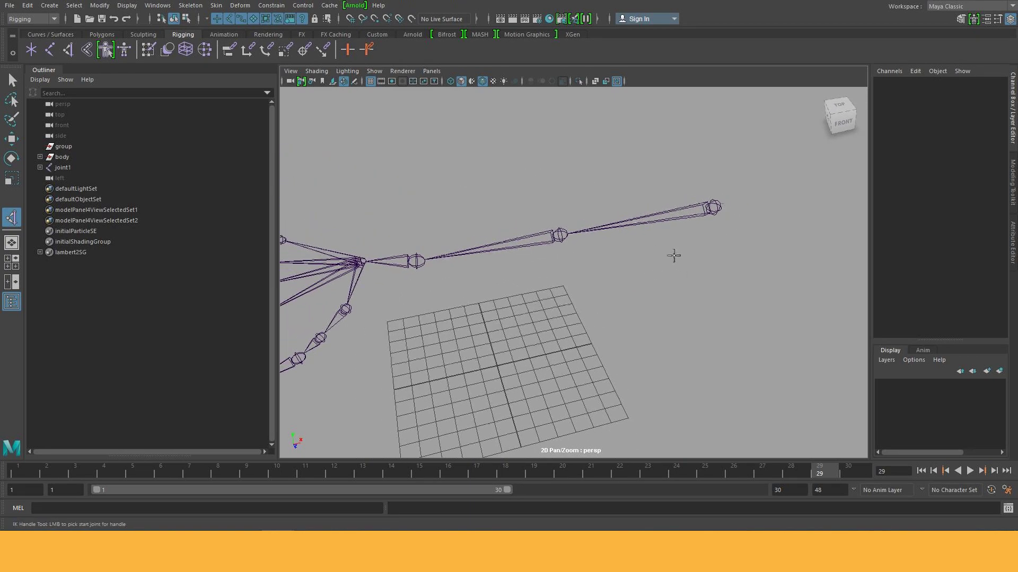
click(715, 206)
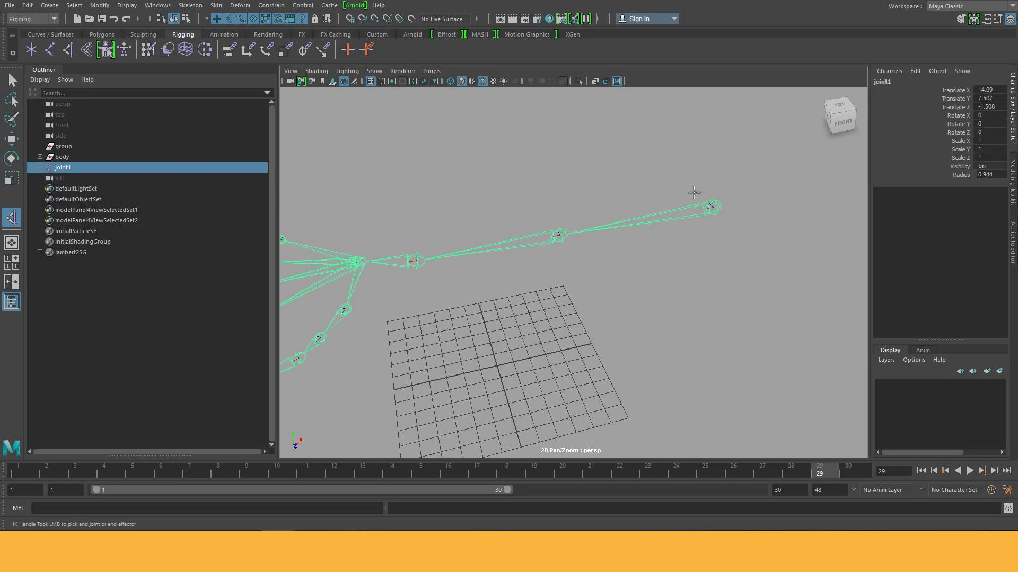
click(417, 262)
click(712, 207)
key(w)
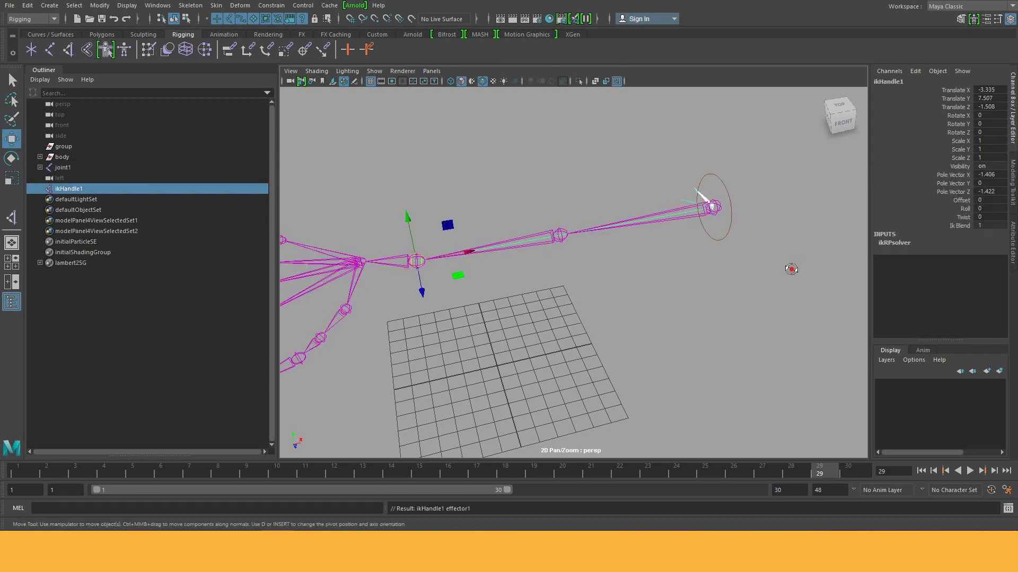
mouse_move(790, 268)
alt+mouse_down()
mouse_move(772, 272)
mouse_move(734, 215)
alt+mouse_up()
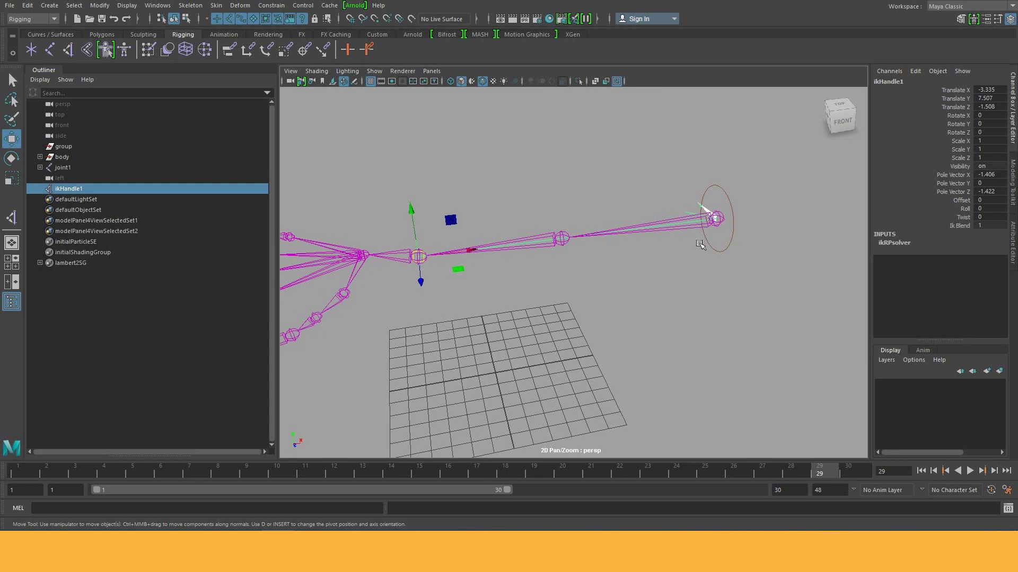
mouse_move(680, 300)
alt+mouse_down()
mouse_move(529, 297)
mouse_move(519, 310)
alt+mouse_up()
scroll(518, 310, up, 3)
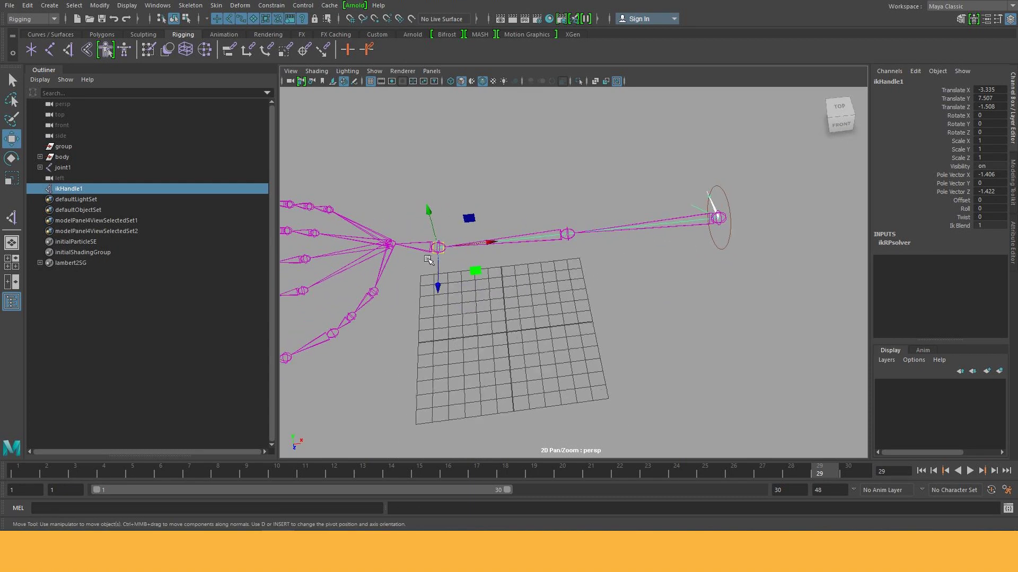
mouse_move(440, 248)
mouse_down()
mouse_move(593, 263)
mouse_move(618, 207)
mouse_move(535, 234)
mouse_move(541, 267)
mouse_move(656, 223)
mouse_move(579, 227)
mouse_move(659, 277)
mouse_move(753, 258)
mouse_move(675, 273)
mouse_move(387, 239)
mouse_move(738, 334)
mouse_move(704, 357)
mouse_move(689, 293)
mouse_move(657, 297)
mouse_move(689, 288)
mouse_move(733, 304)
mouse_up()
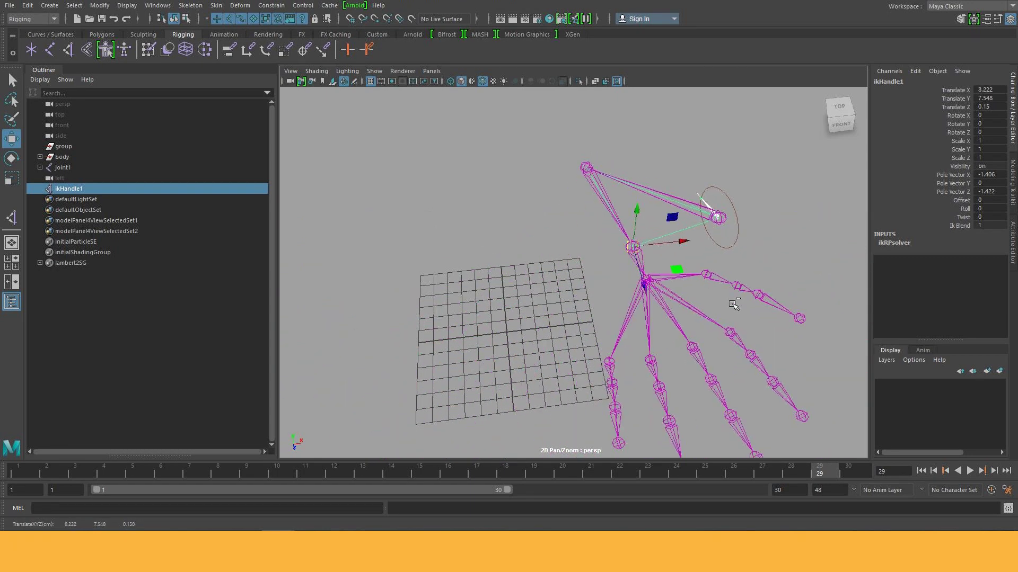
key(ctrl+z)
middle_drag(547, 258, 710, 263)
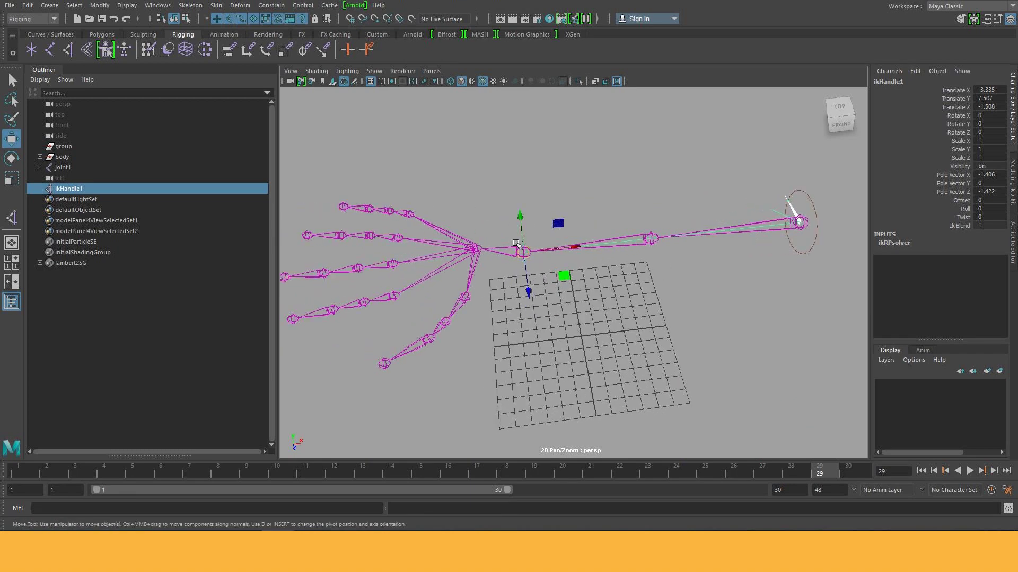
drag(948, 90, 993, 106)
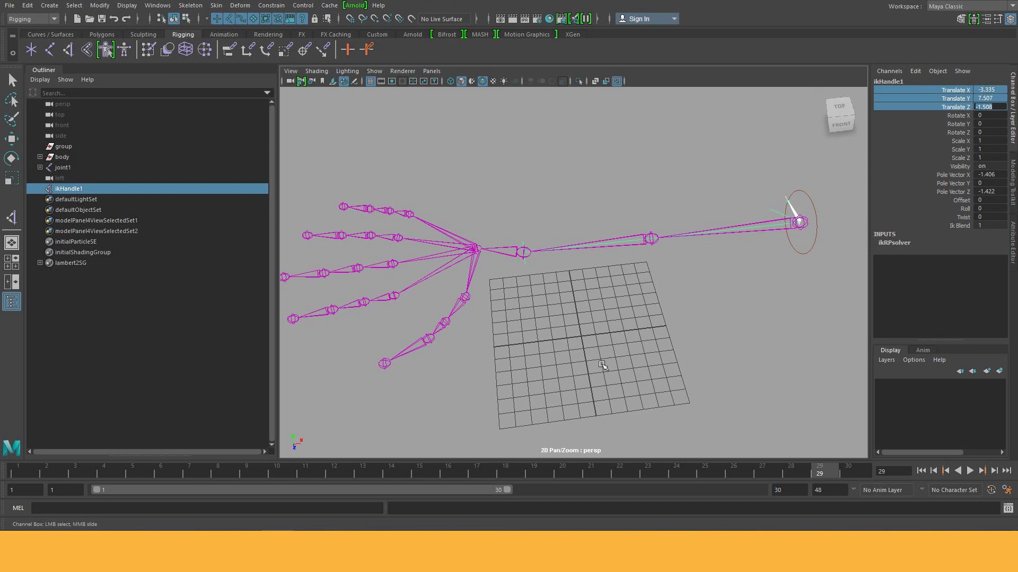
key(w)
click(618, 353)
alt+drag(615, 353, 630, 337)
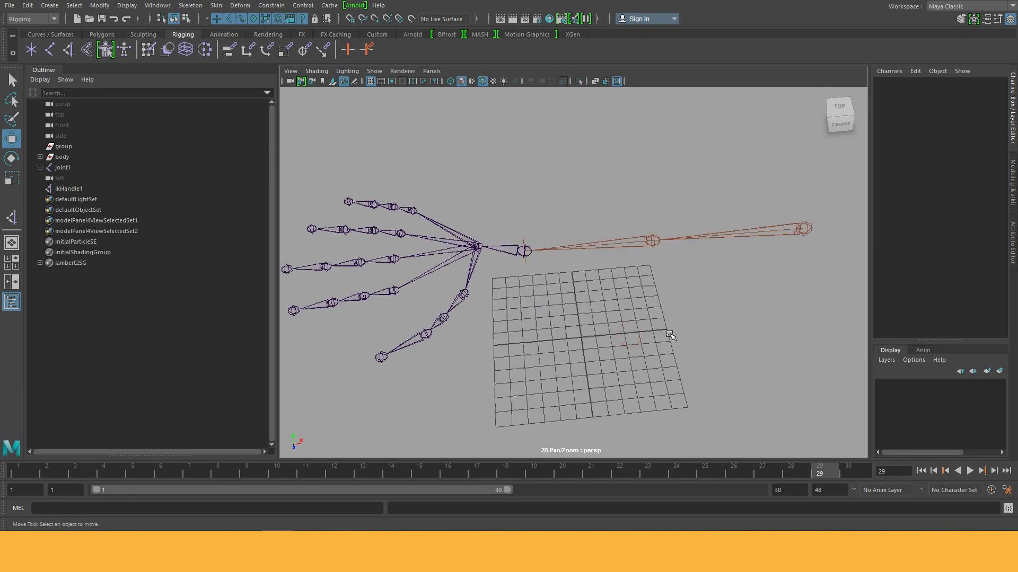
alt+right_drag(689, 293, 549, 260)
click(541, 257)
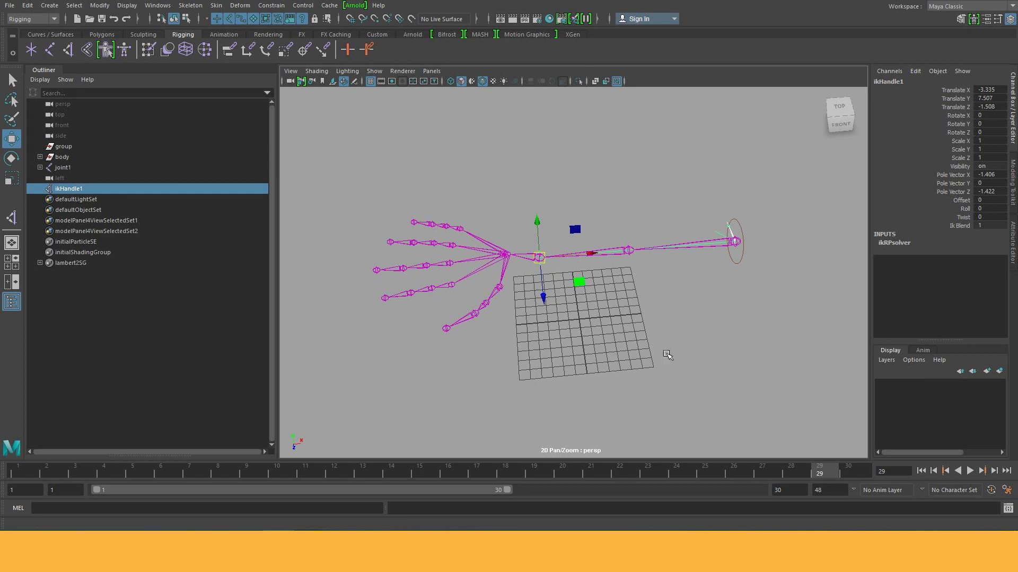
alt+right_drag(640, 352, 709, 373)
mouse_move(709, 373)
middle_down()
mouse_move(677, 322)
mouse_move(700, 358)
middle_up()
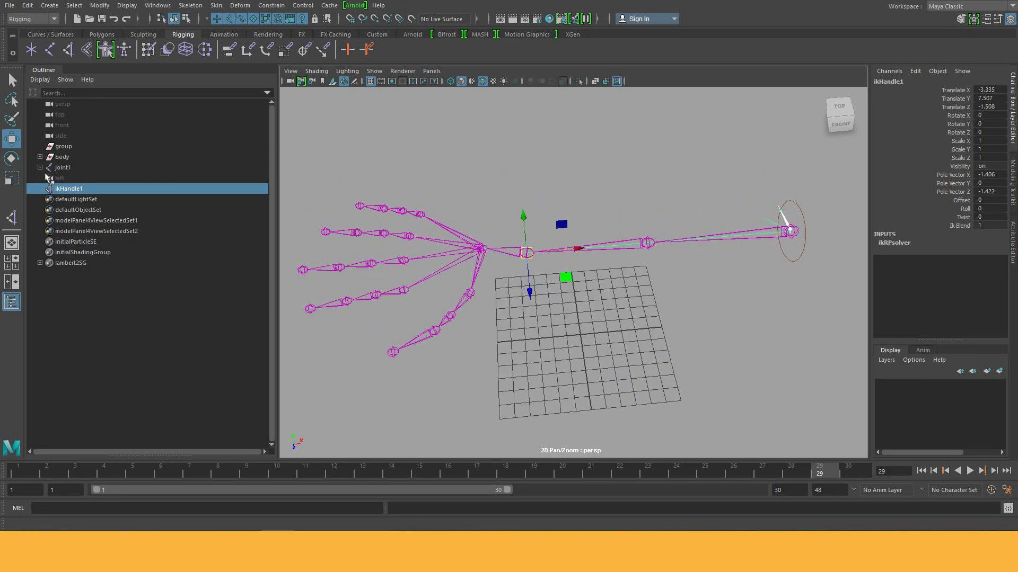
click(63, 168)
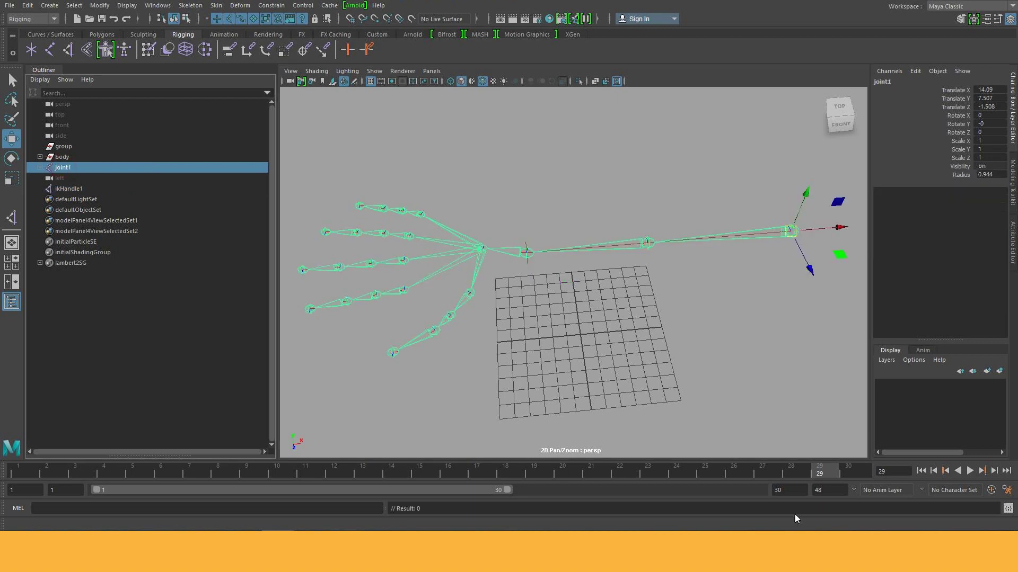
click(11, 301)
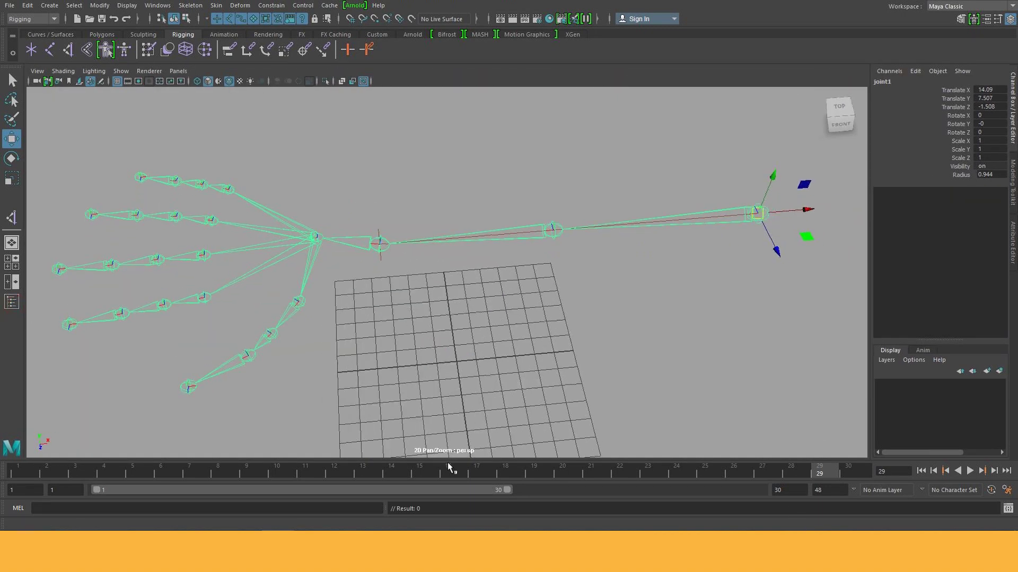
click(11, 300)
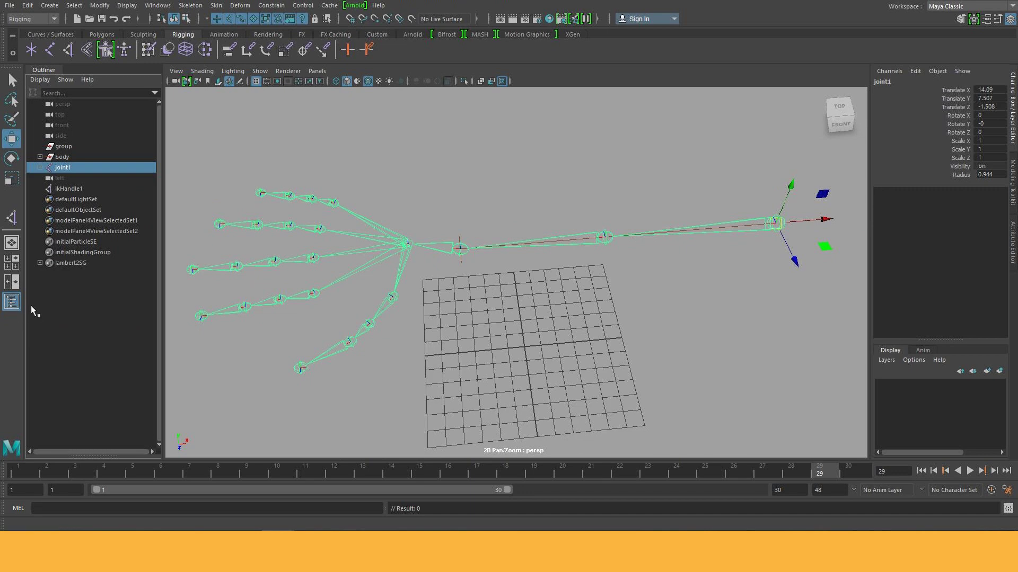
click(11, 303)
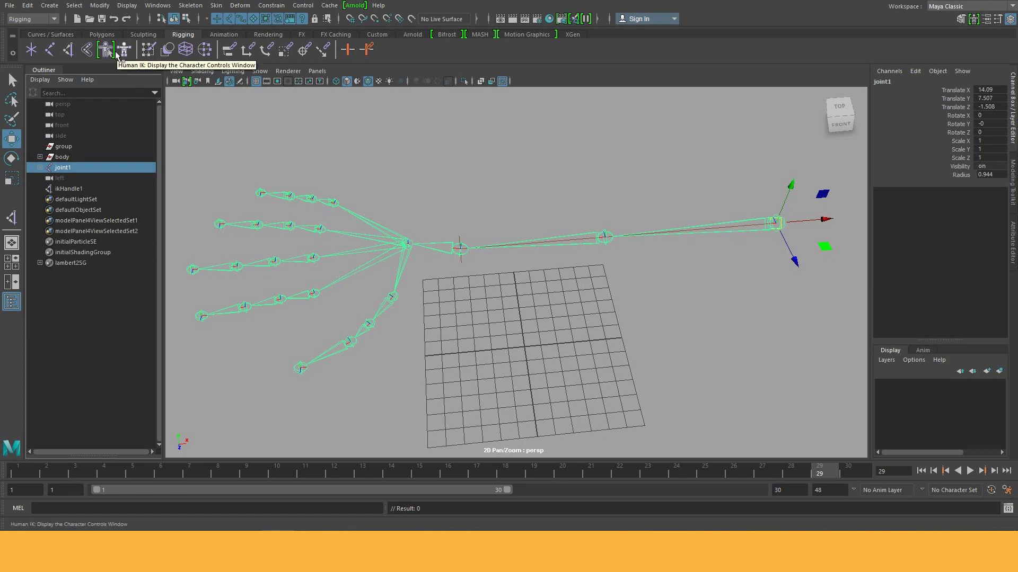
key(super+plus)
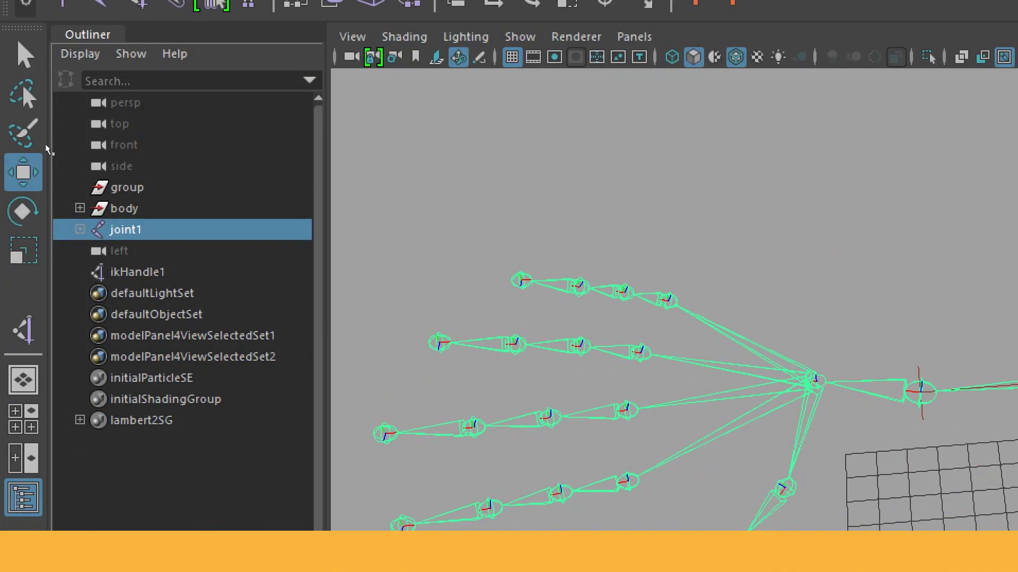
Step: Delete the 'group' node and move the 'left' camera up below 'side' in the Outliner
click(56, 188)
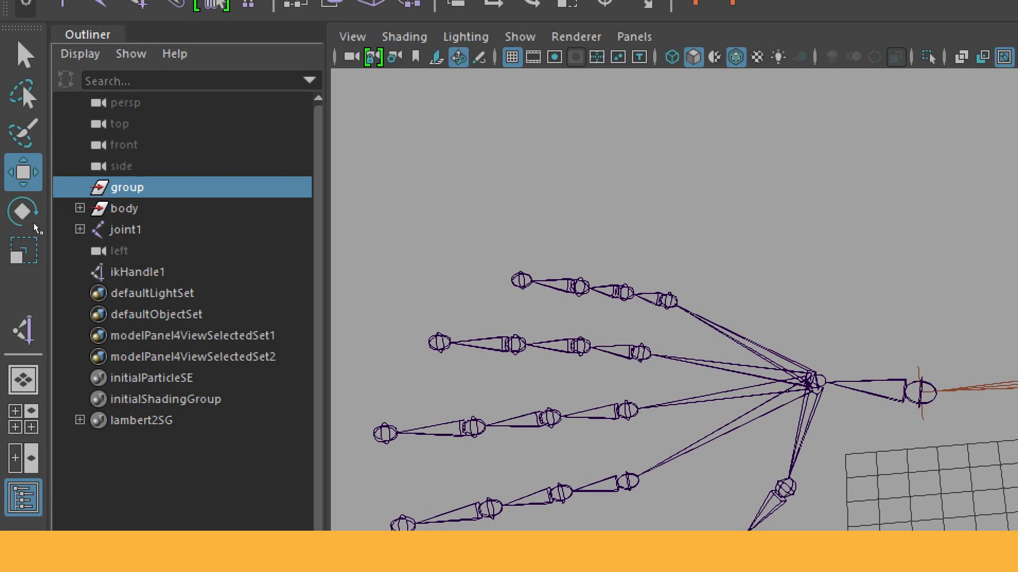
key(Delete)
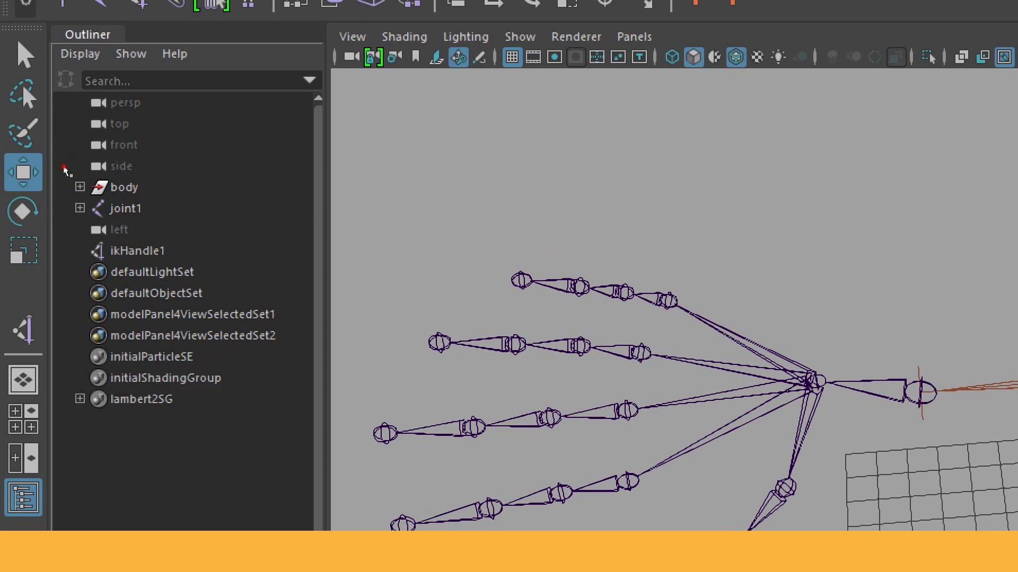
click(127, 229)
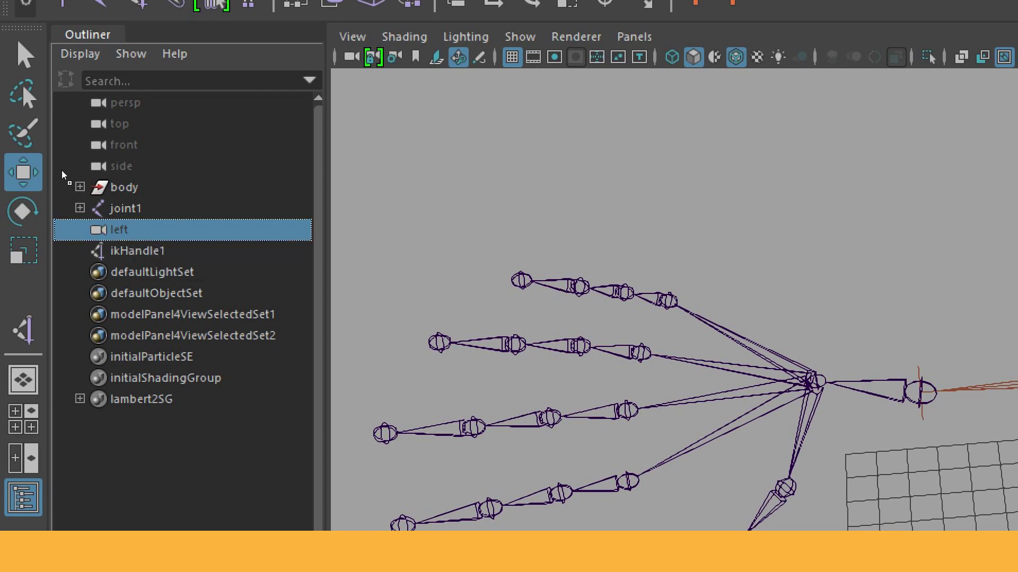
drag(62, 175, 66, 146)
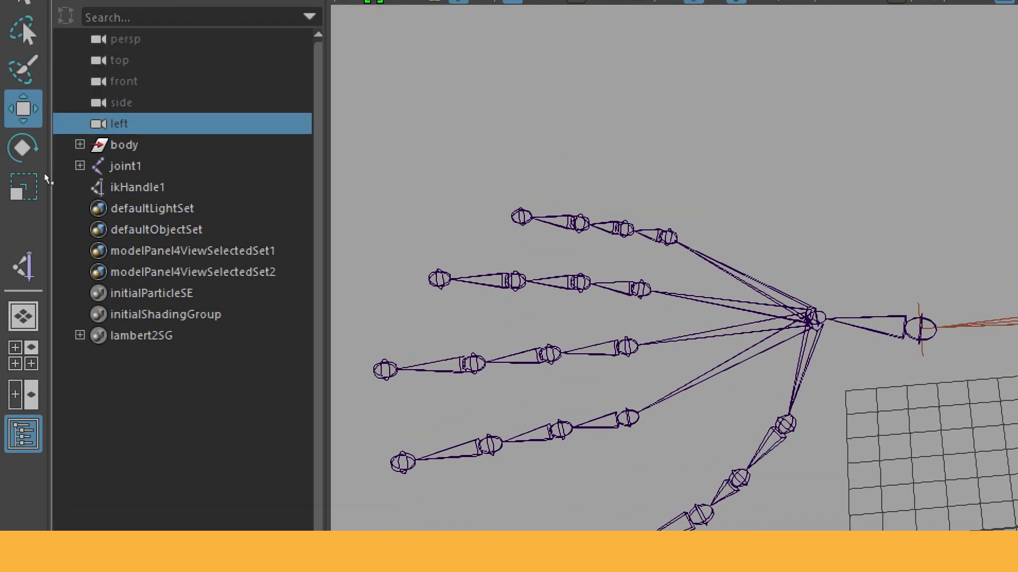
click(62, 183)
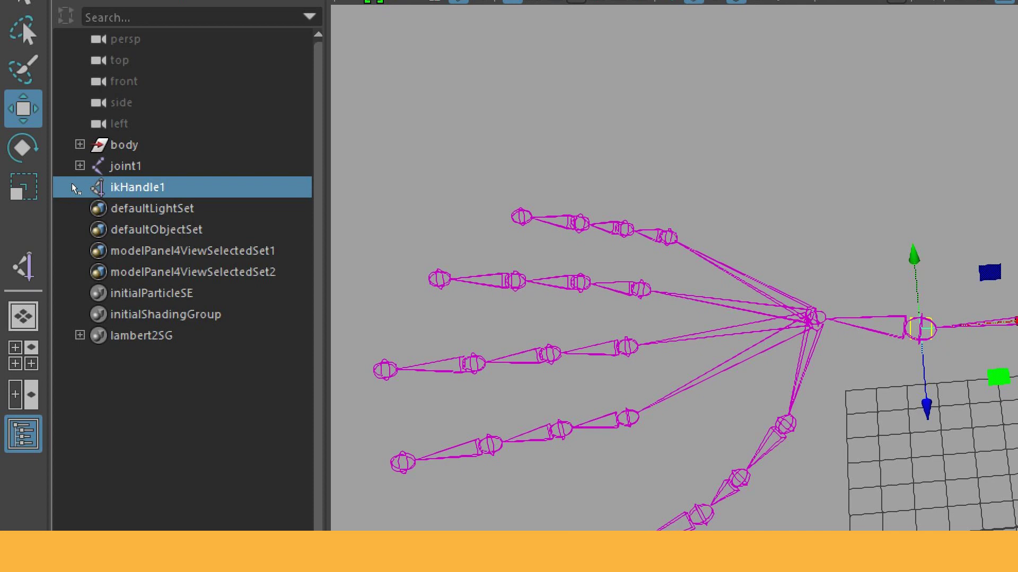
Step: Rename ikHandle1 to r_arm_ikHandle in the Outliner
double_click(70, 179)
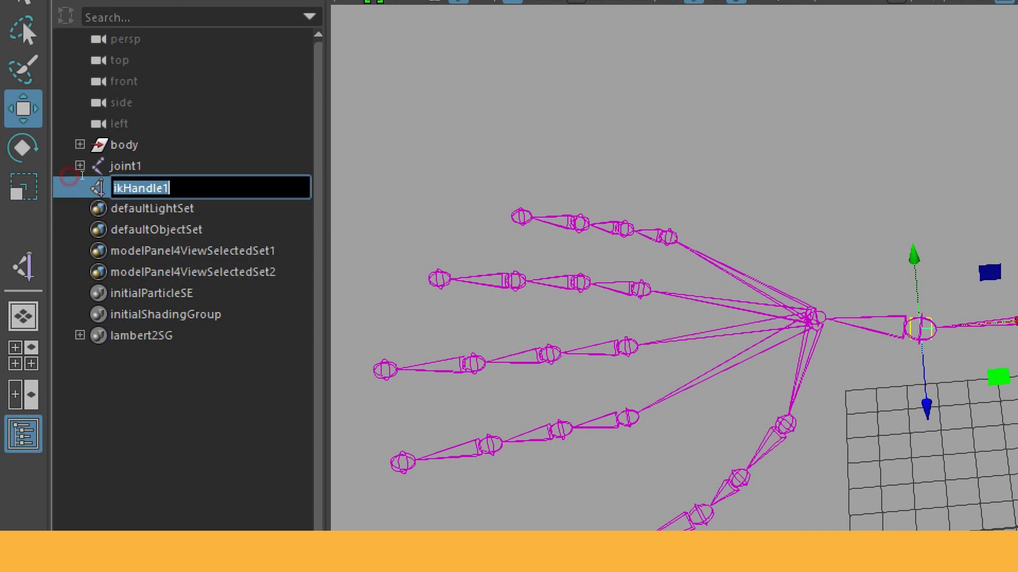
click(98, 174)
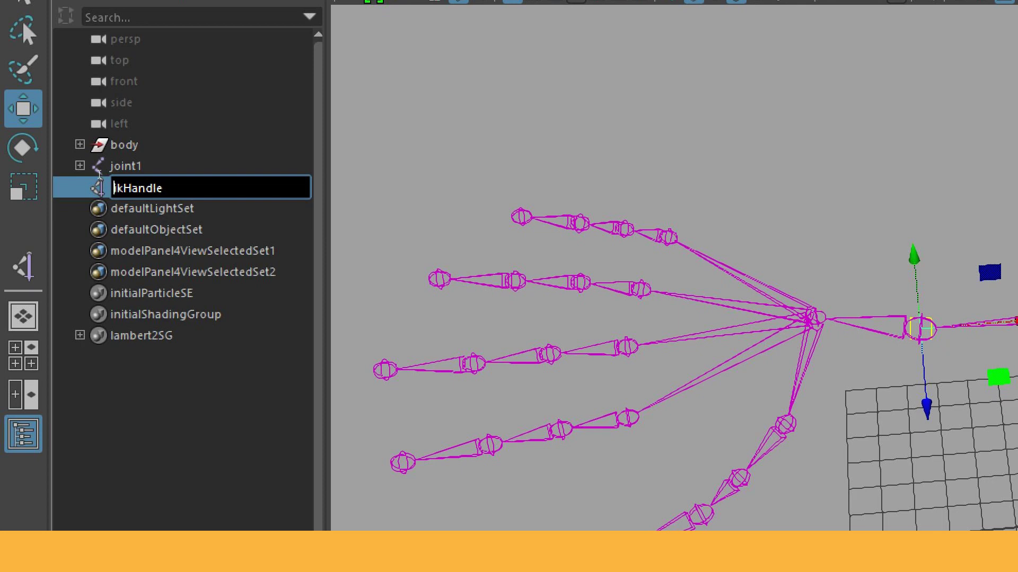
text(r)
text(r)
text(arm)
key(Return)
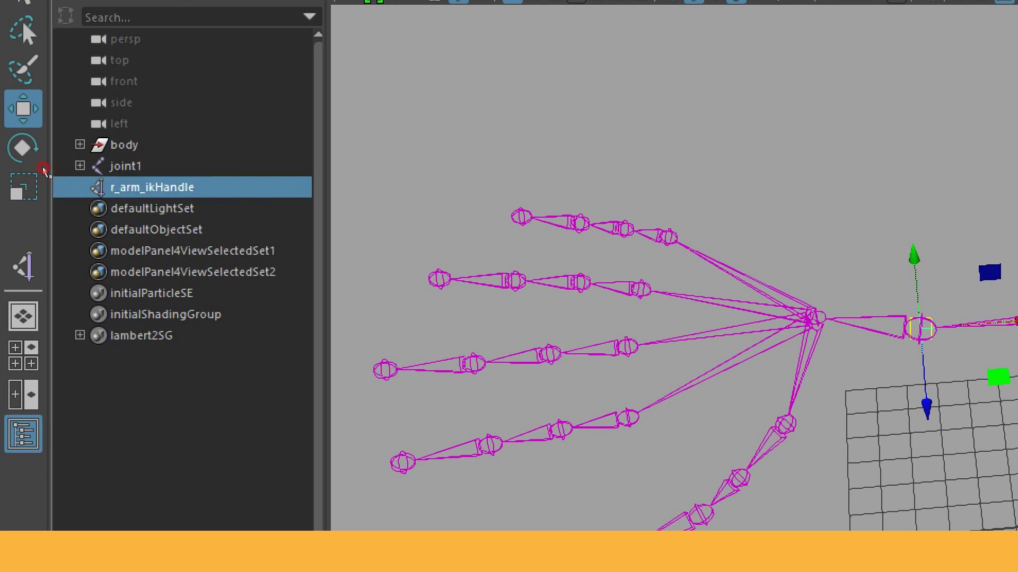
click(69, 169)
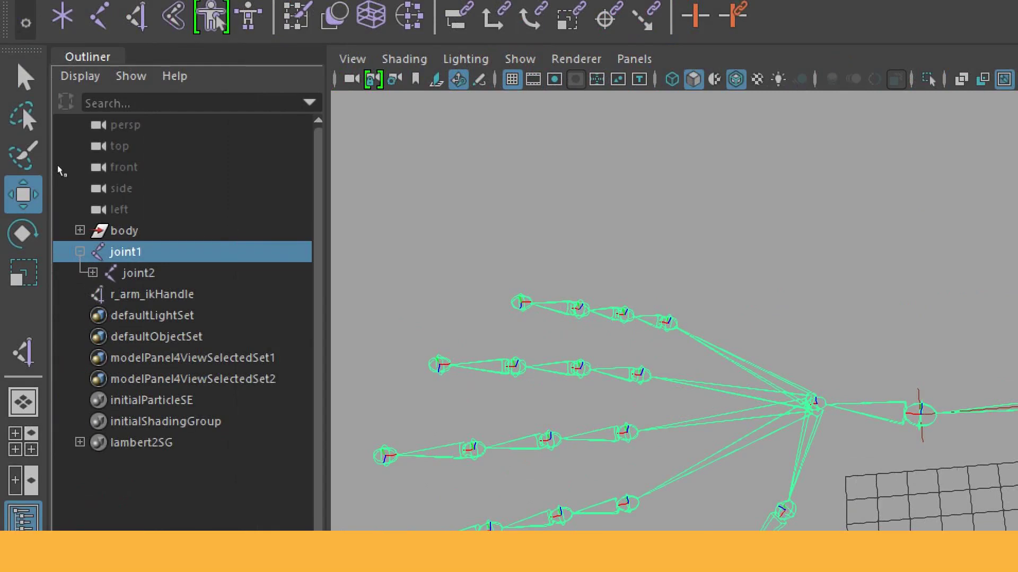
Step: Rename joint1, joint2 and joint3 to r_shoulder, r_elbow and r_wrist in the Outliner
double_click(64, 164)
text(r)
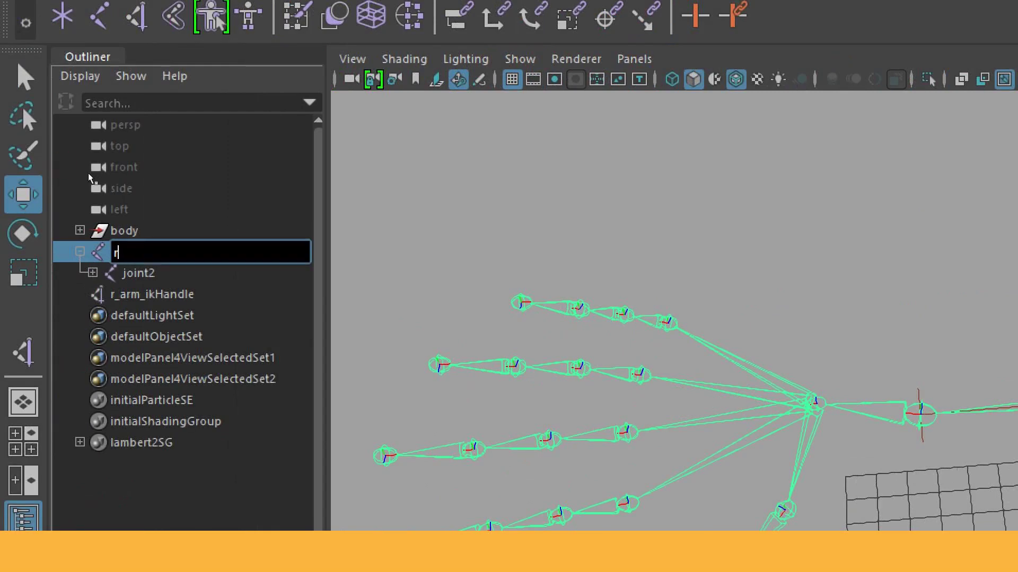
text( shoulde)
text(r)
key(Return)
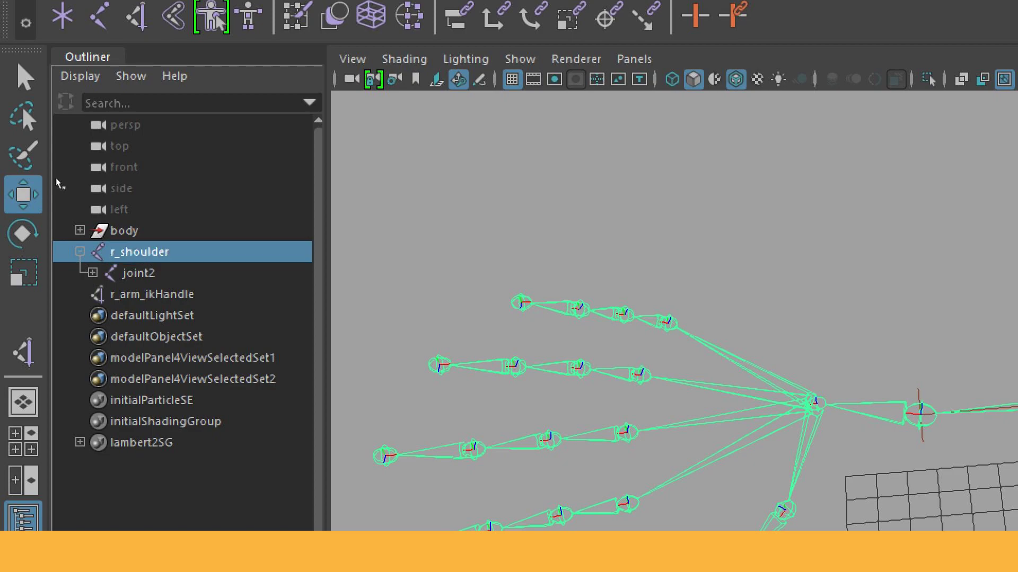
key(Down)
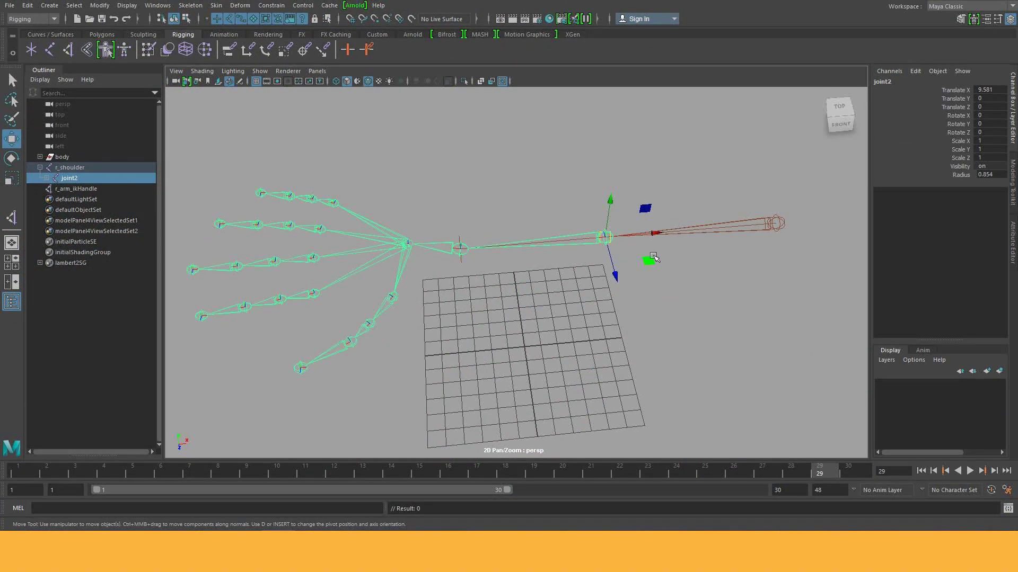
double_click(66, 180)
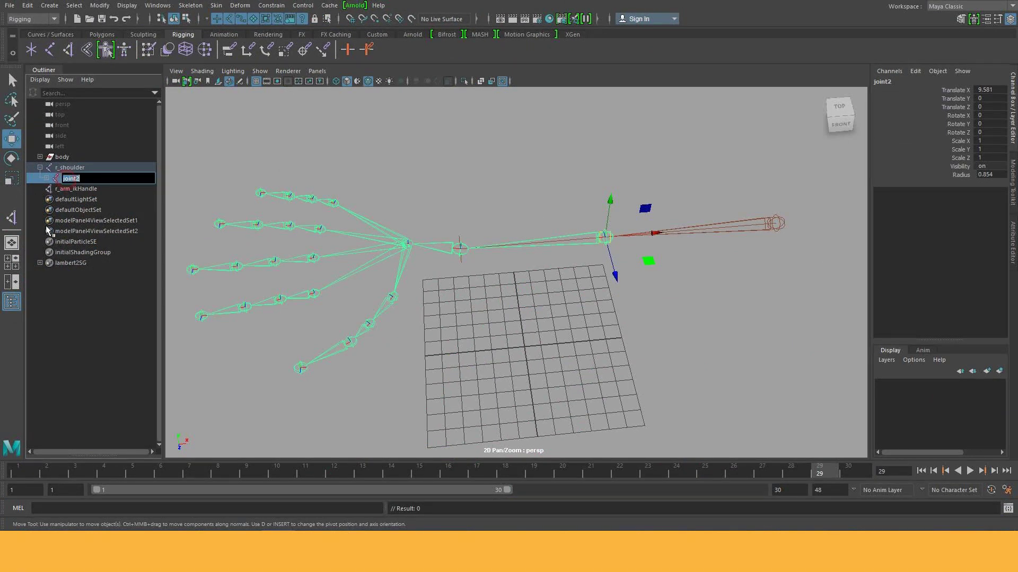
text(r_e)
text(lbow)
key(Return)
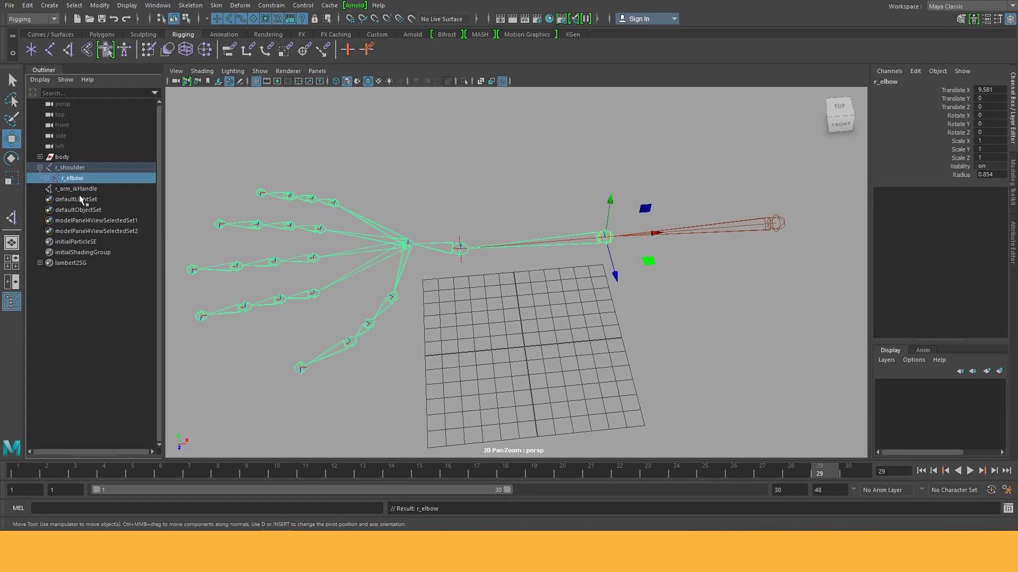
click(47, 178)
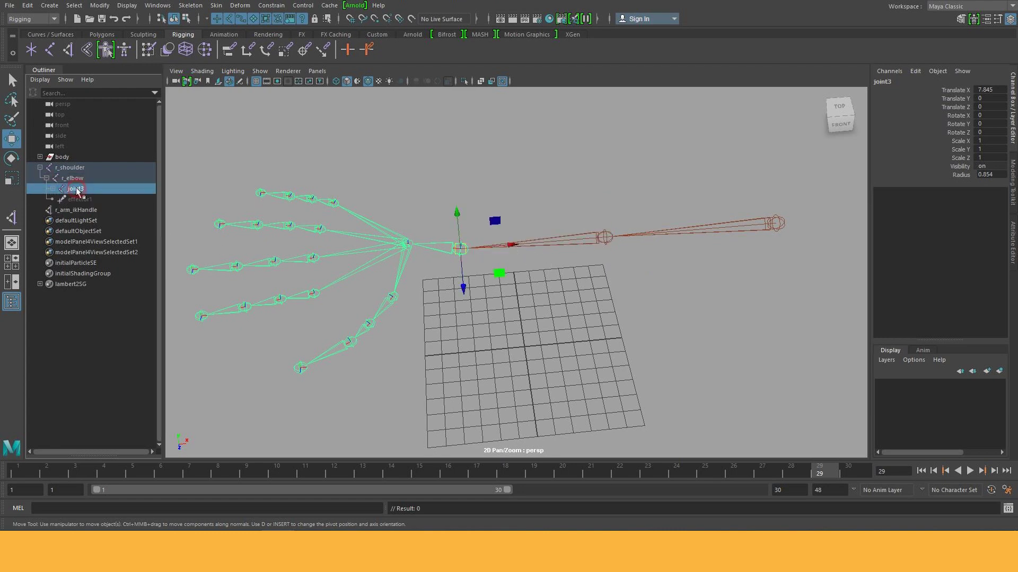
double_click(75, 189)
text(r)
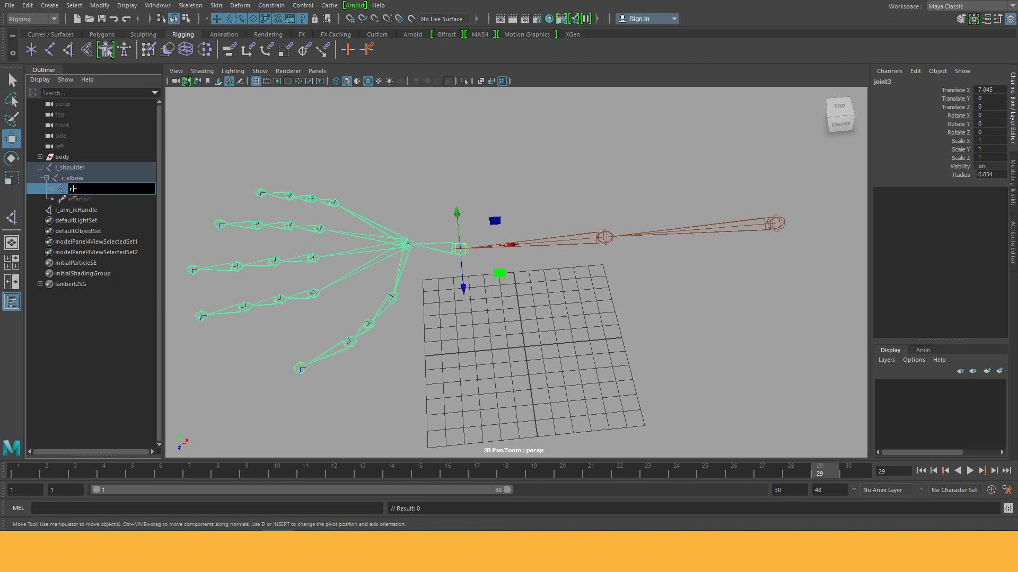
text(_wrist)
key(Return)
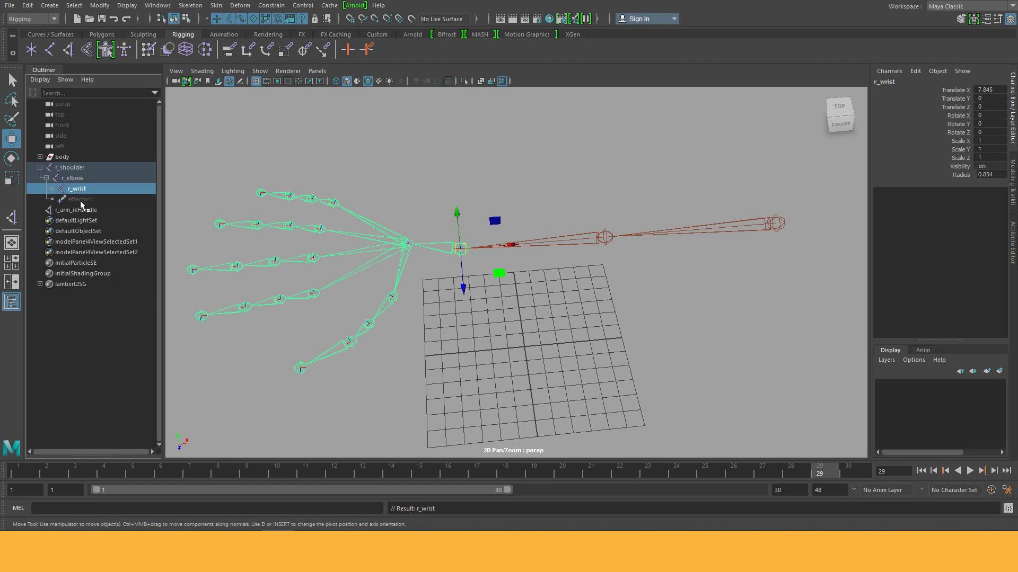
click(80, 200)
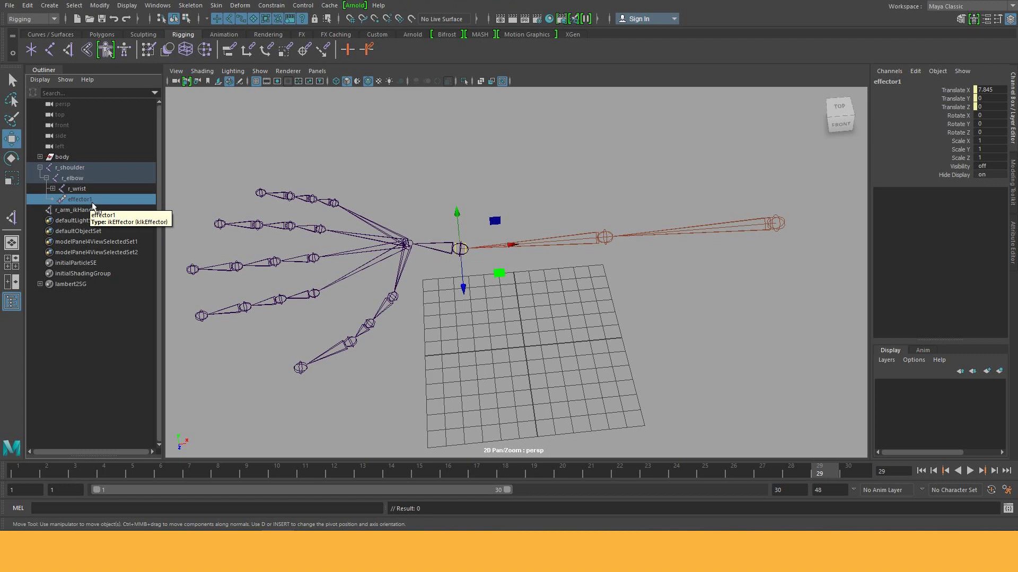
Step: Rename the IK effector effector1 to r_armIK_effector
click(93, 211)
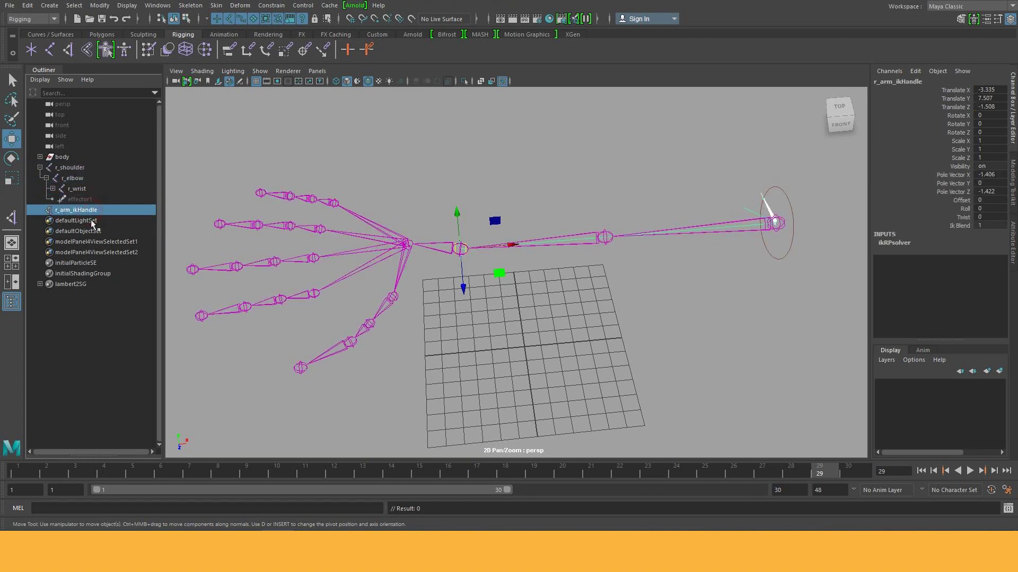
ctrl+click(88, 200)
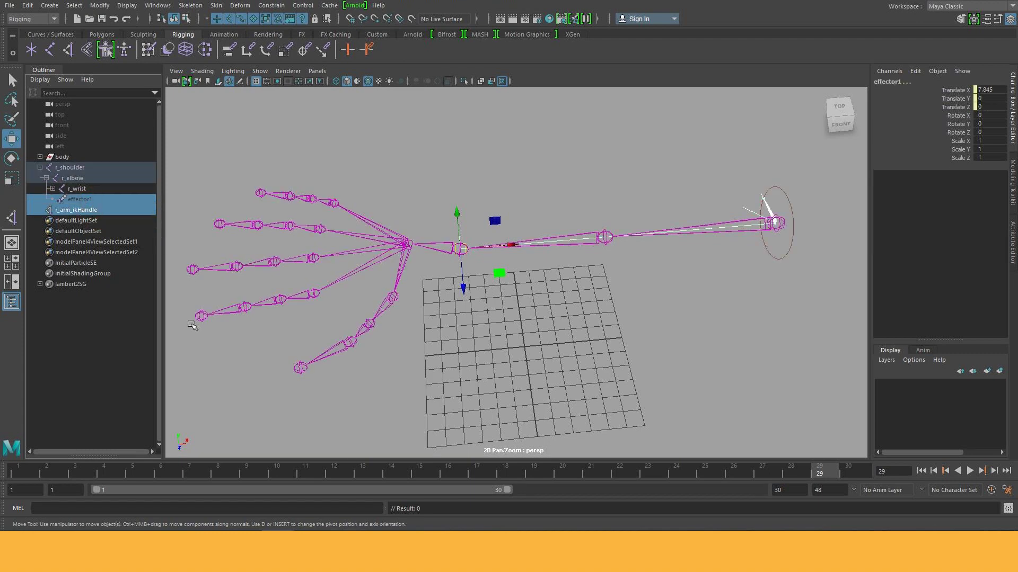
click(95, 200)
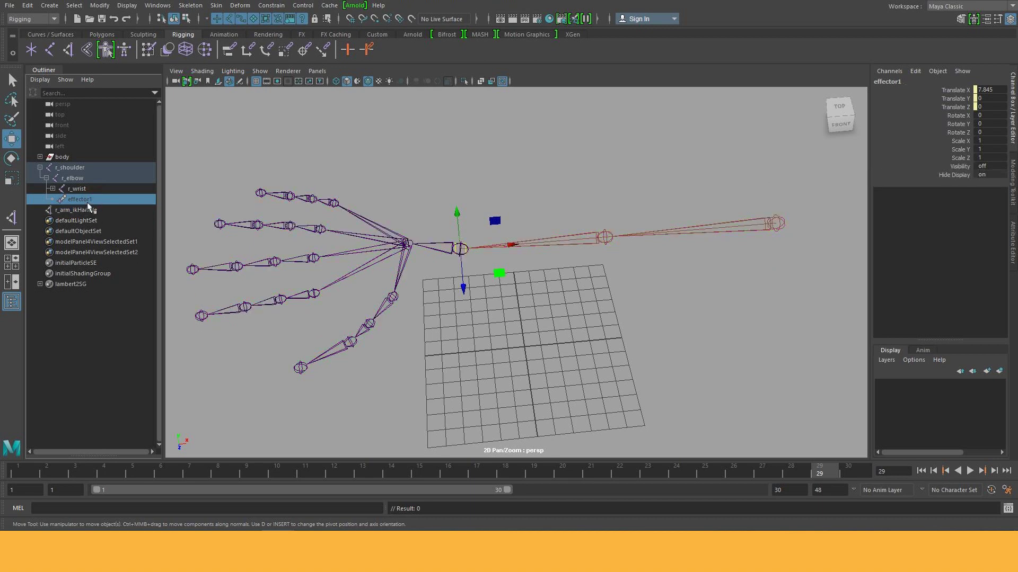
click(83, 210)
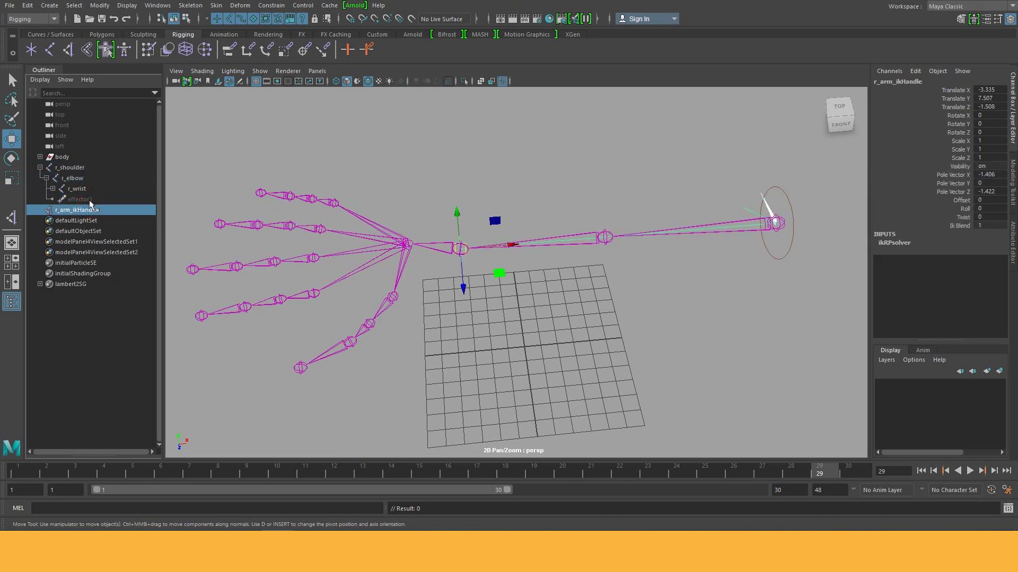
click(89, 200)
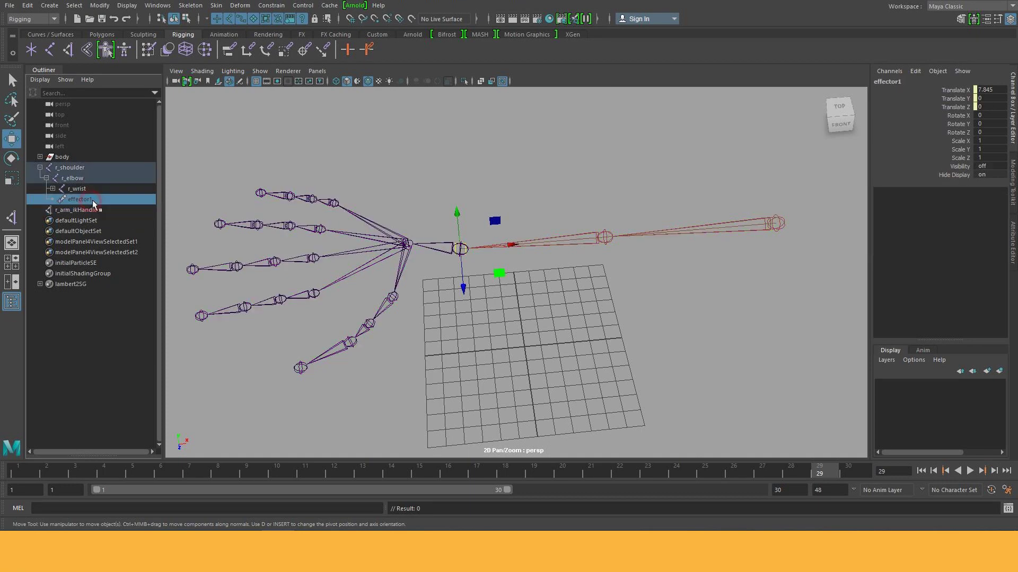
double_click(98, 200)
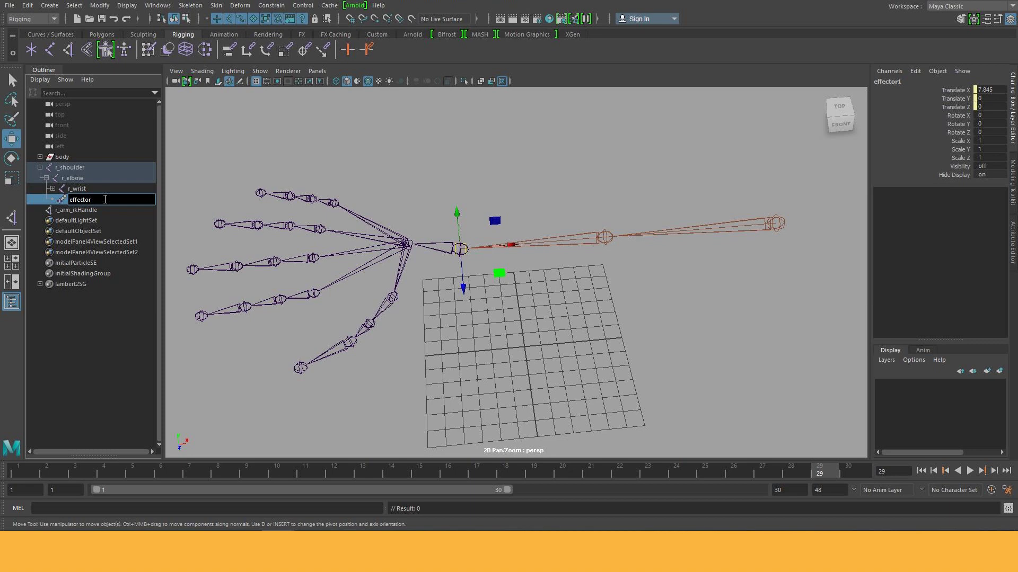
text(r_)
text(armIK_)
key(Return)
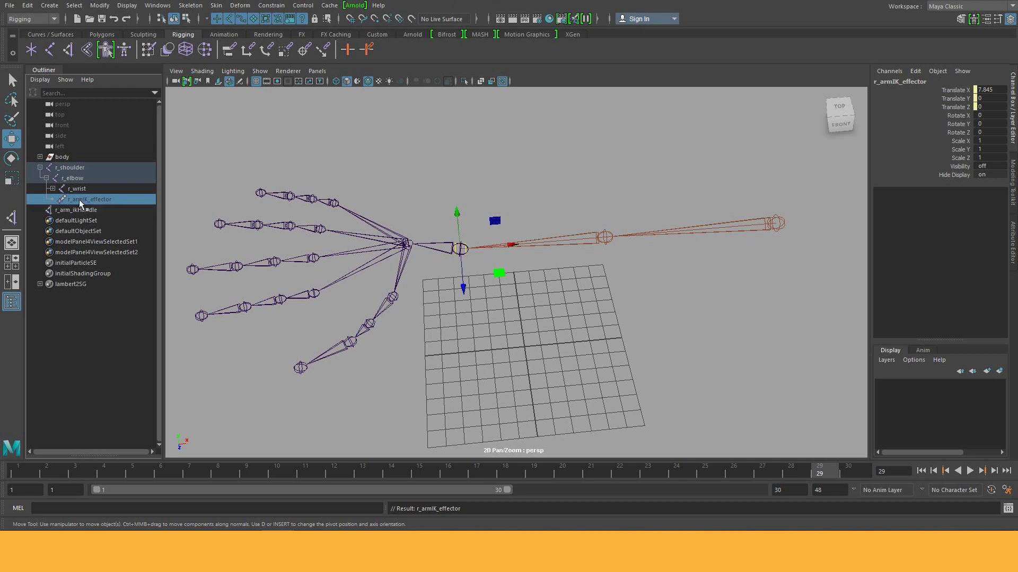
Step: Rename joint24 under r_wrist to r_palm and expand it to show the finger joints
click(52, 189)
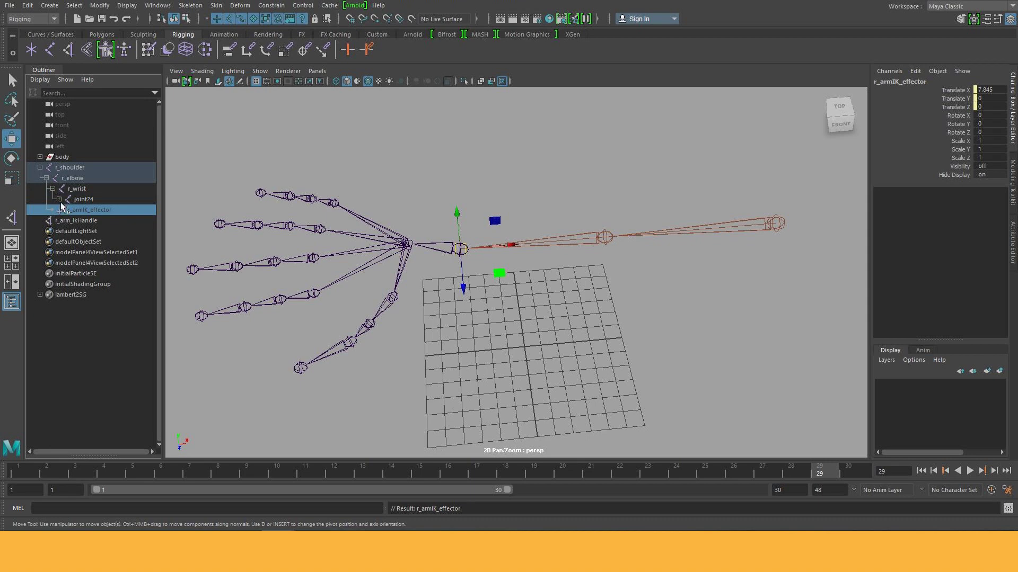
click(84, 200)
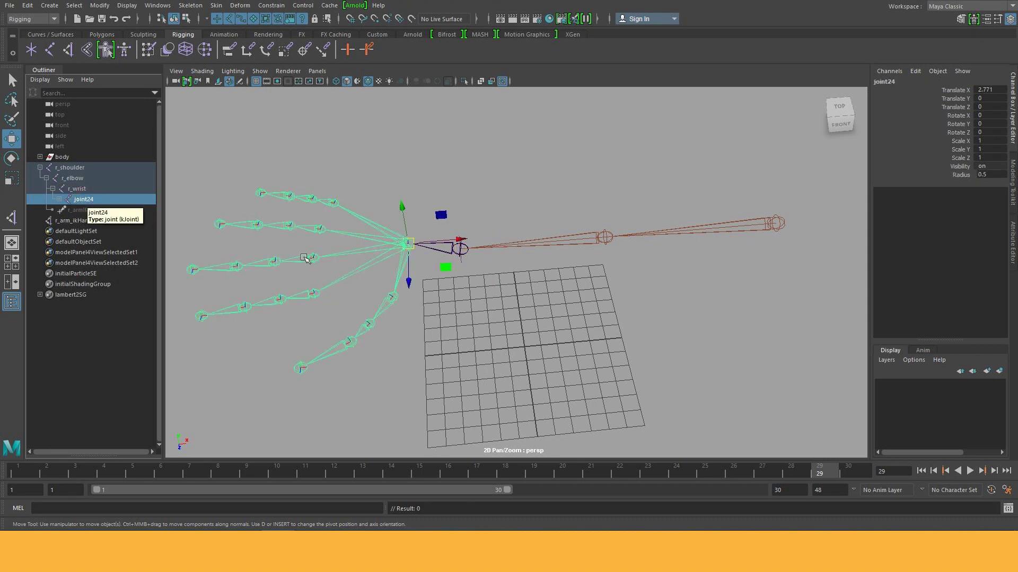
double_click(89, 200)
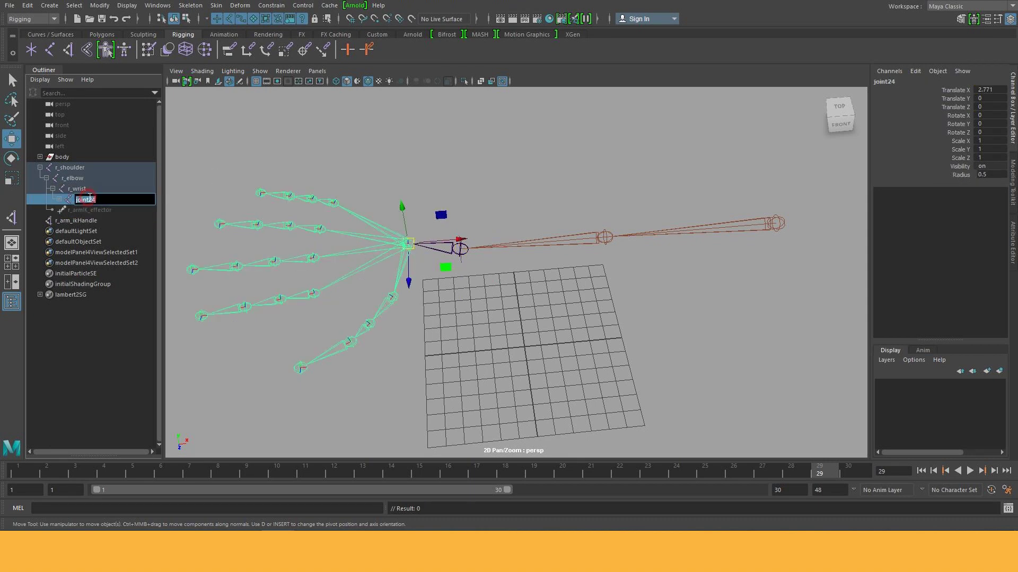
text(r_palm)
key(Return)
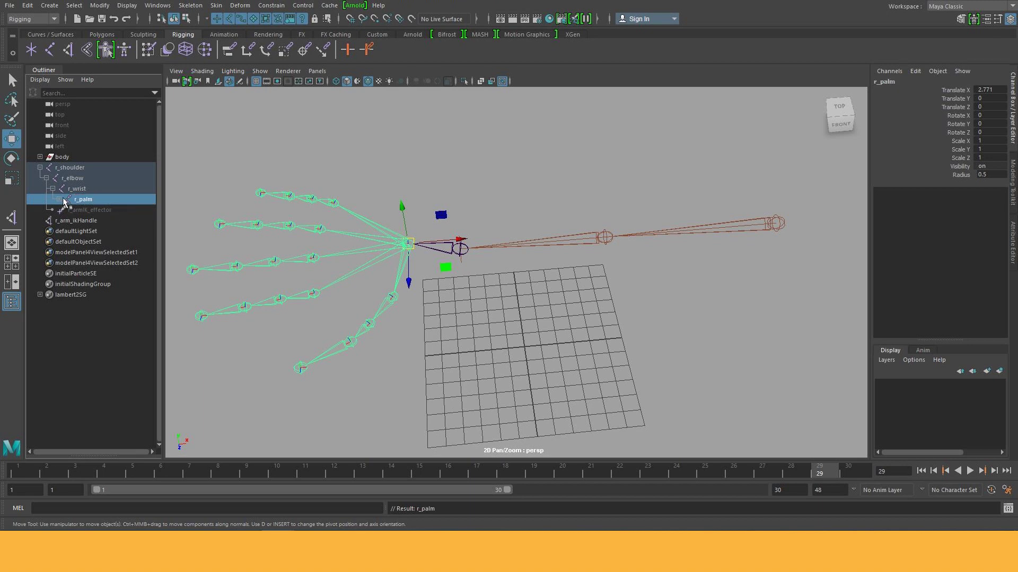
click(61, 199)
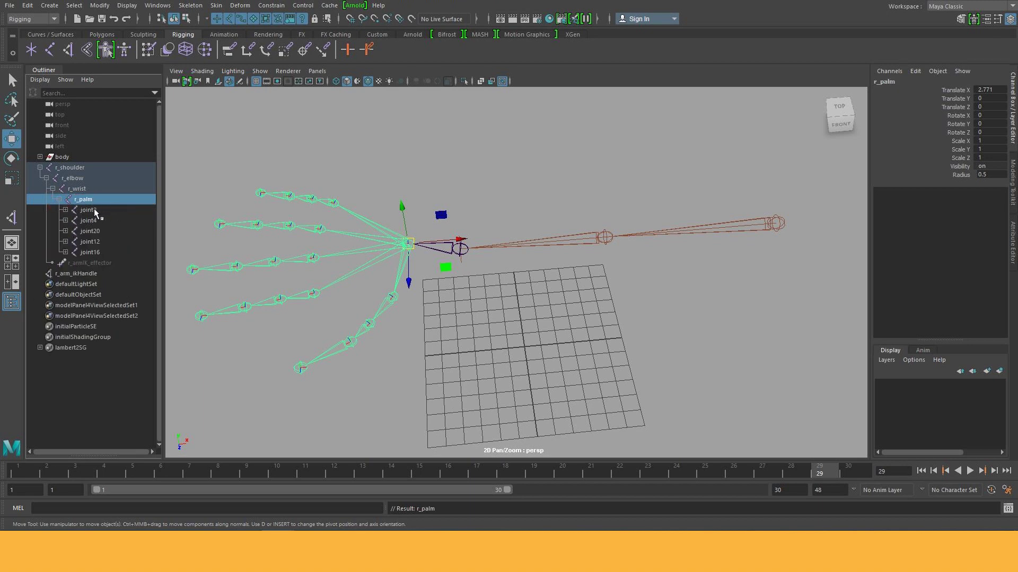
Step: Select the thumb chain and rename its root joint20 to r_thumb_base
click(94, 209)
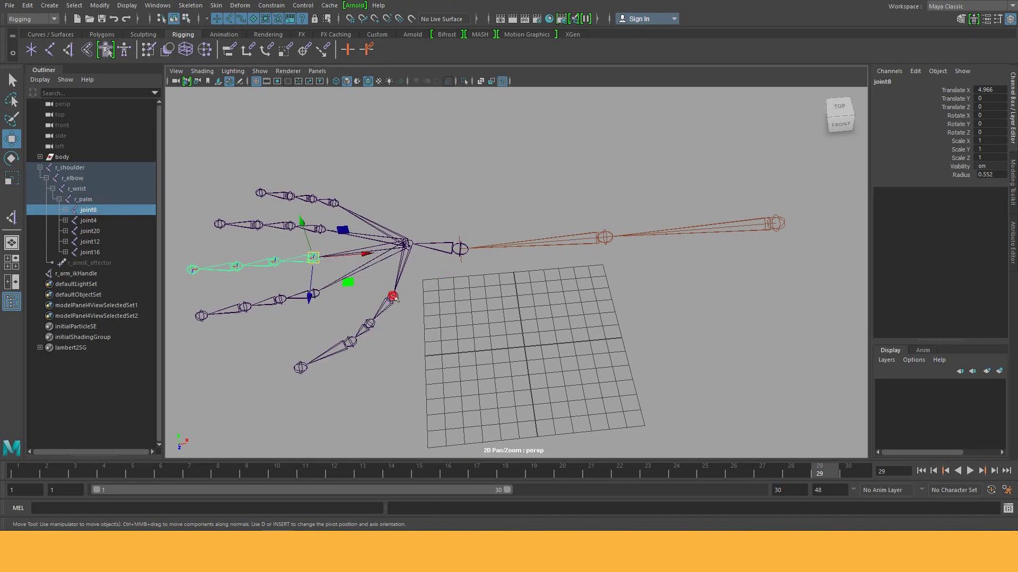
click(393, 296)
alt+right_drag(396, 299, 450, 339)
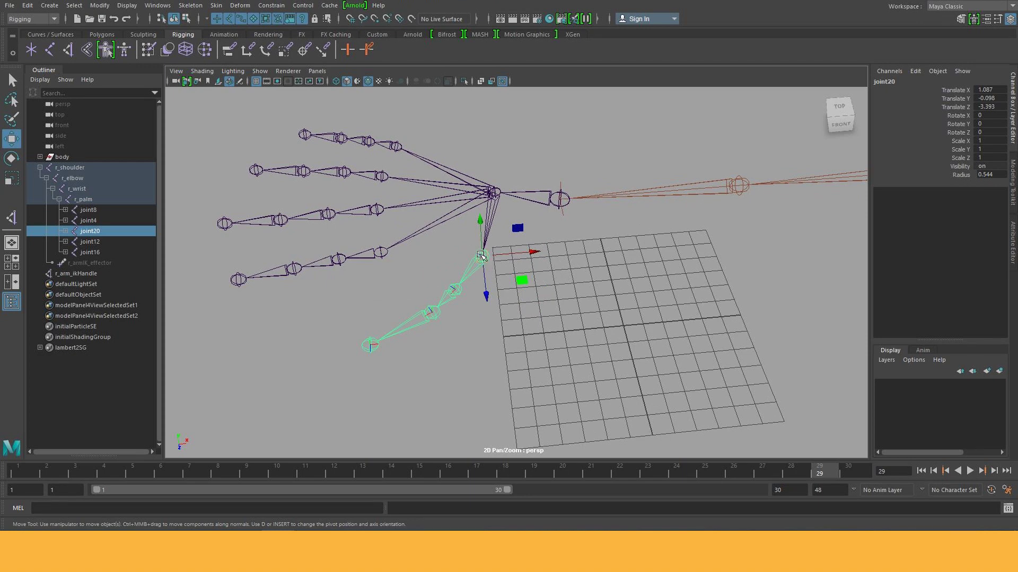
click(481, 256)
click(884, 81)
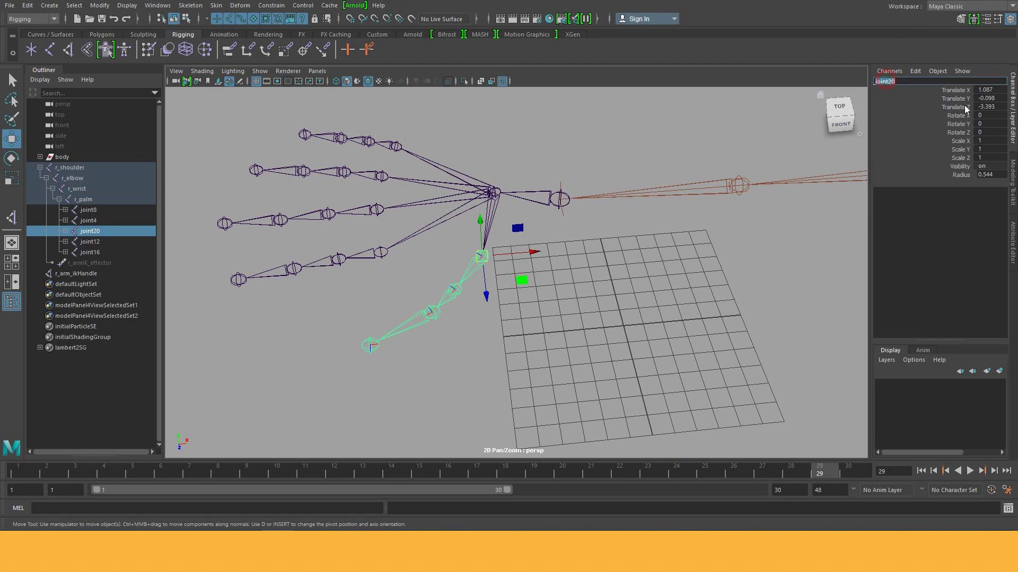
text(r)
text(_thumb)
text(_base)
key(Return)
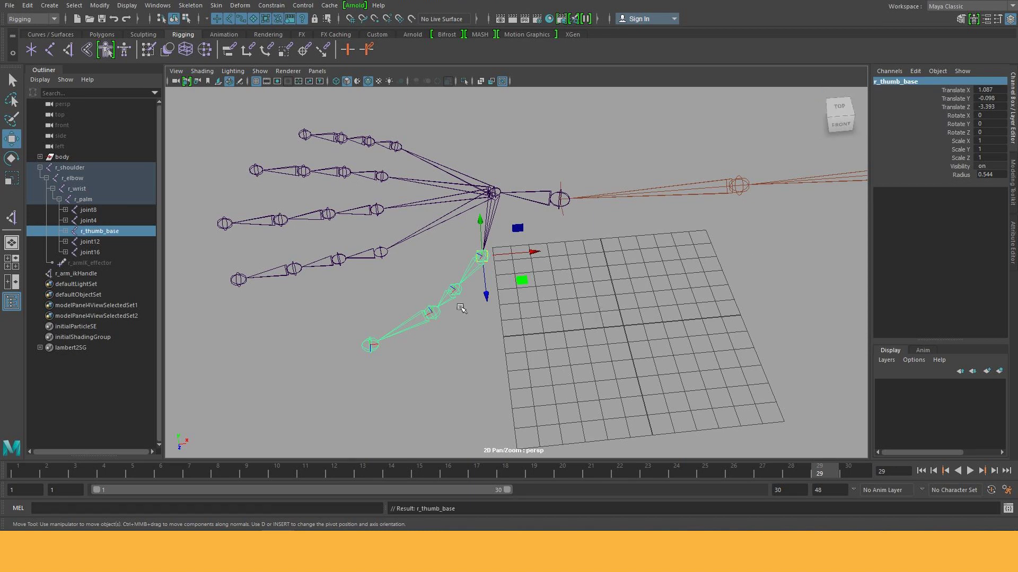
Step: Rename the next thumb joint, joint21, to r_thumb1
click(454, 290)
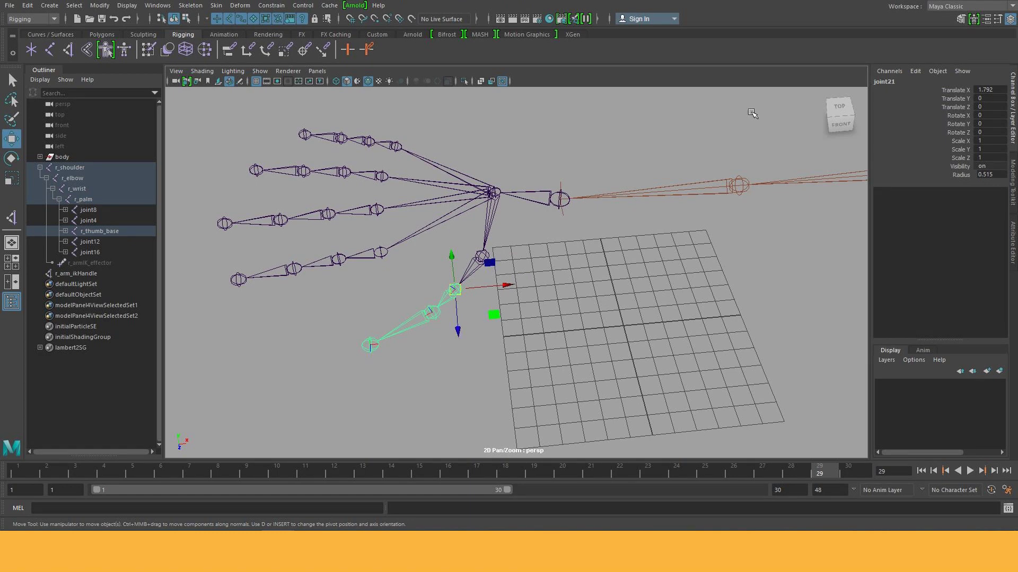
double_click(899, 84)
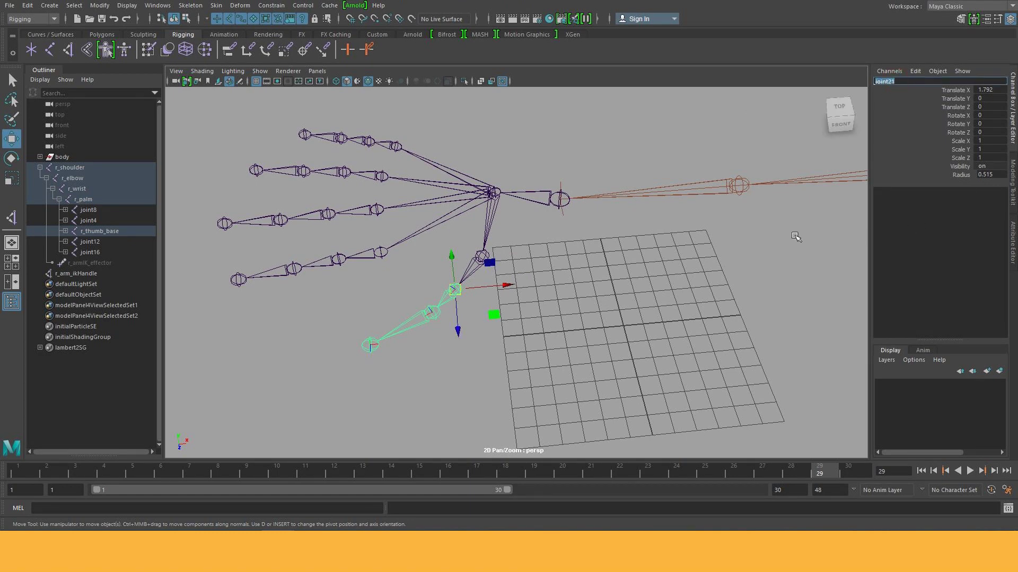
text(r_thu)
text(mb)
key(shift+Home)
key(Return)
click(436, 318)
Step: Rename joint22 to r_thumb2 in the Channel Box
click(436, 318)
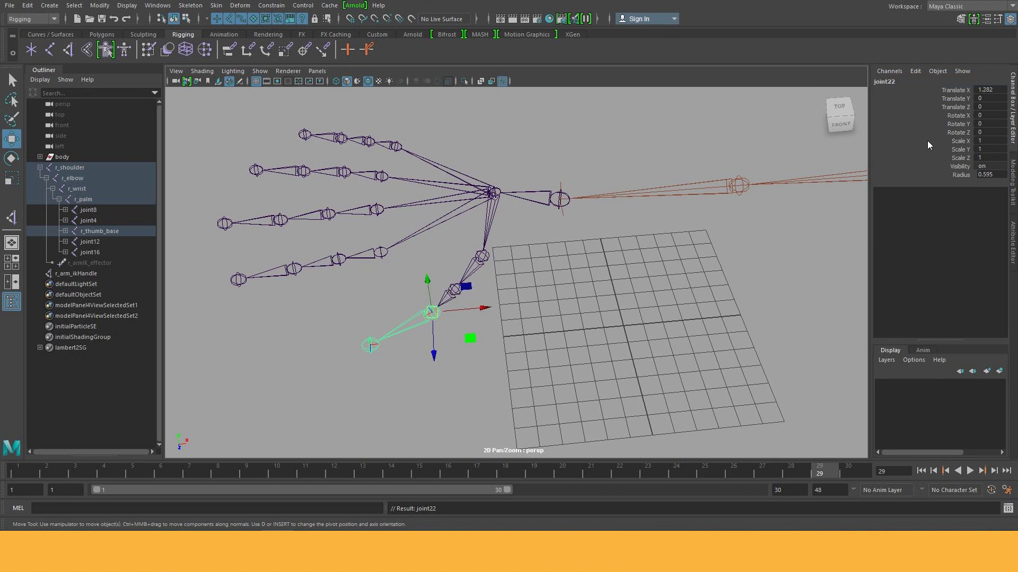
click(911, 73)
click(880, 87)
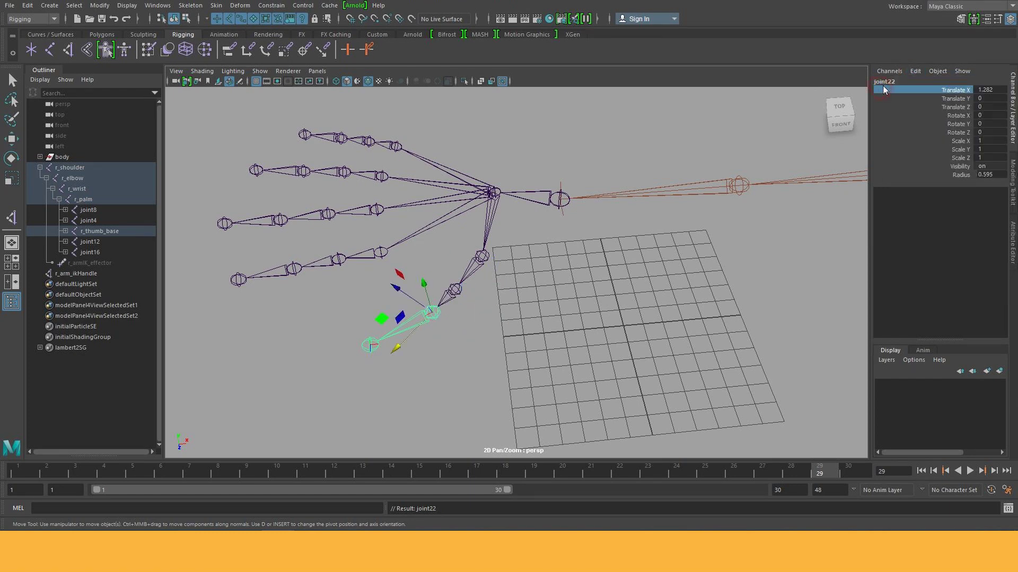
double_click(884, 81)
text(r_thumb)
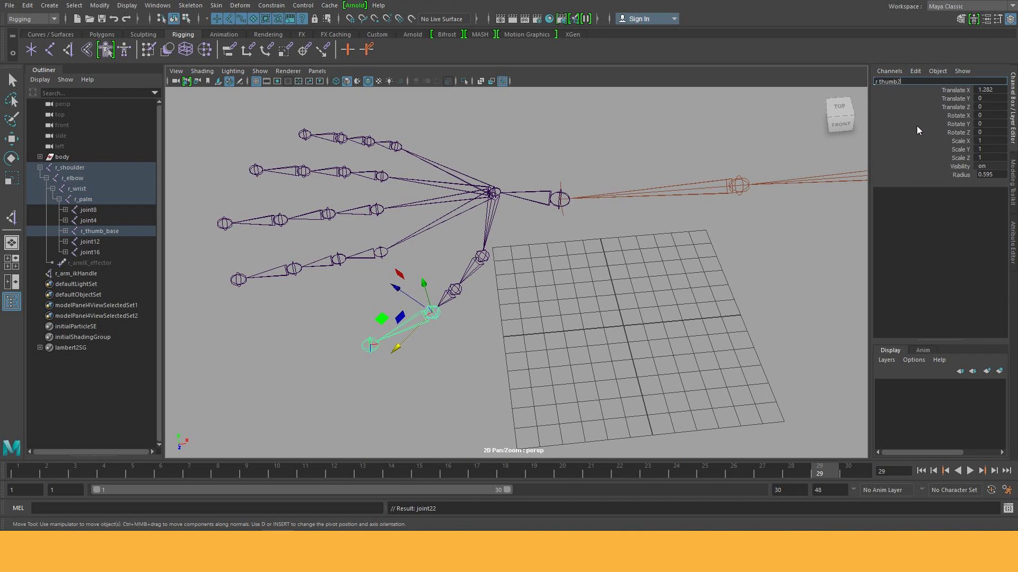
text(2)
key(Return)
Step: Rename joint23 to r_thumb_tip and recentre the view on the hand skeleton
key(Down)
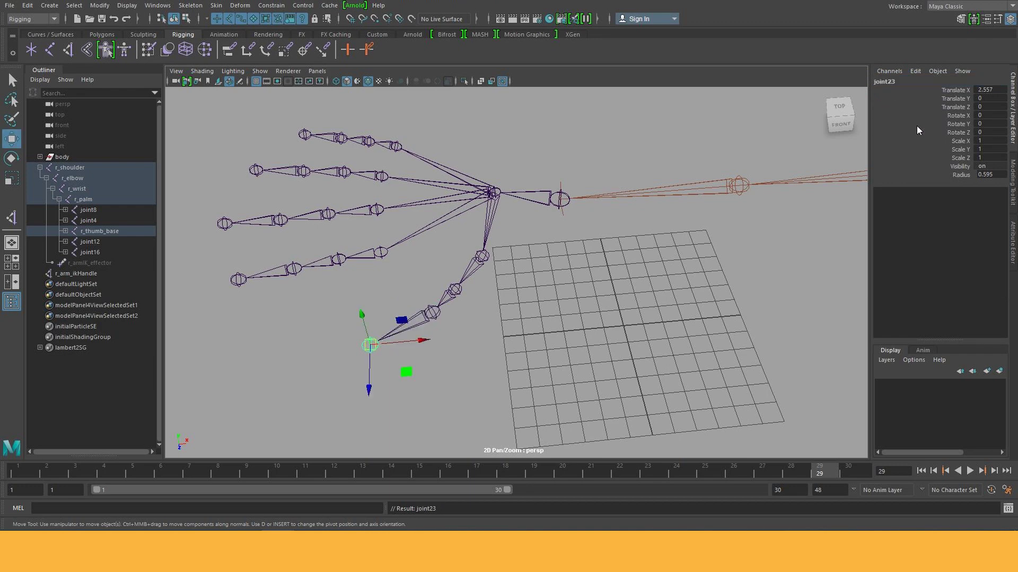
double_click(896, 80)
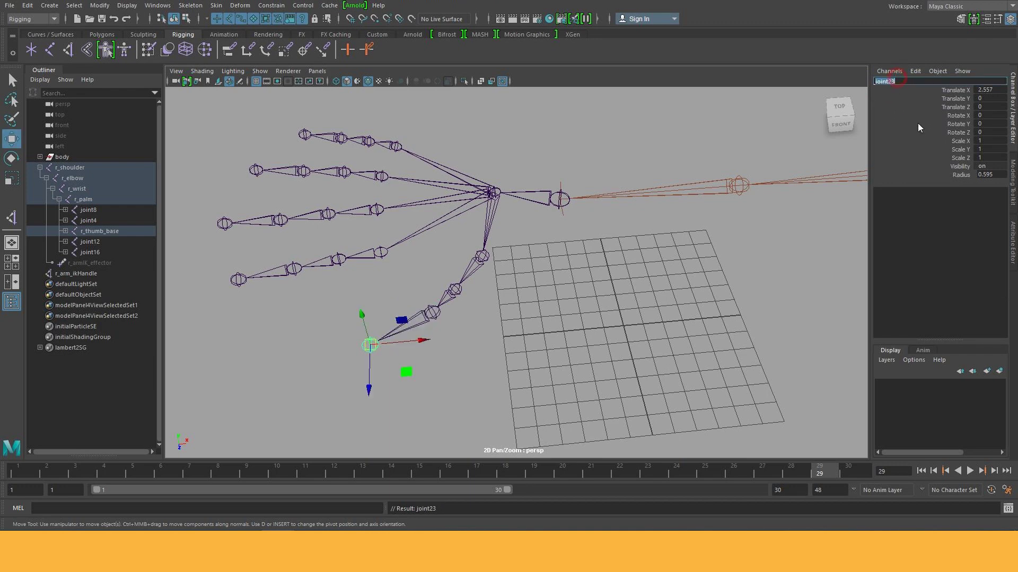
text(r_thumb_tip)
key(Return)
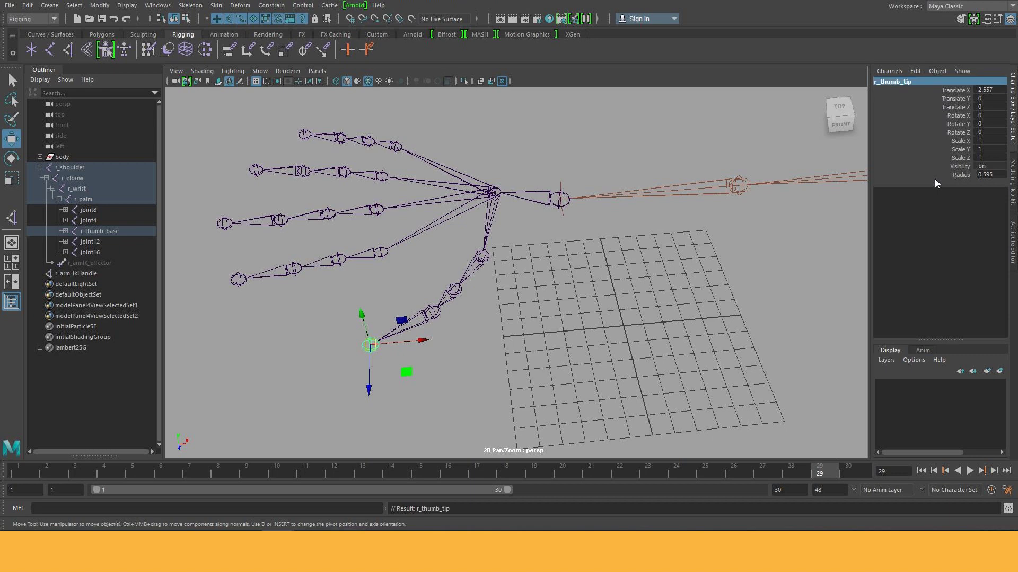
mouse_move(471, 289)
alt+mouse_down()
mouse_move(571, 274)
mouse_move(574, 307)
mouse_move(482, 313)
alt+mouse_up()
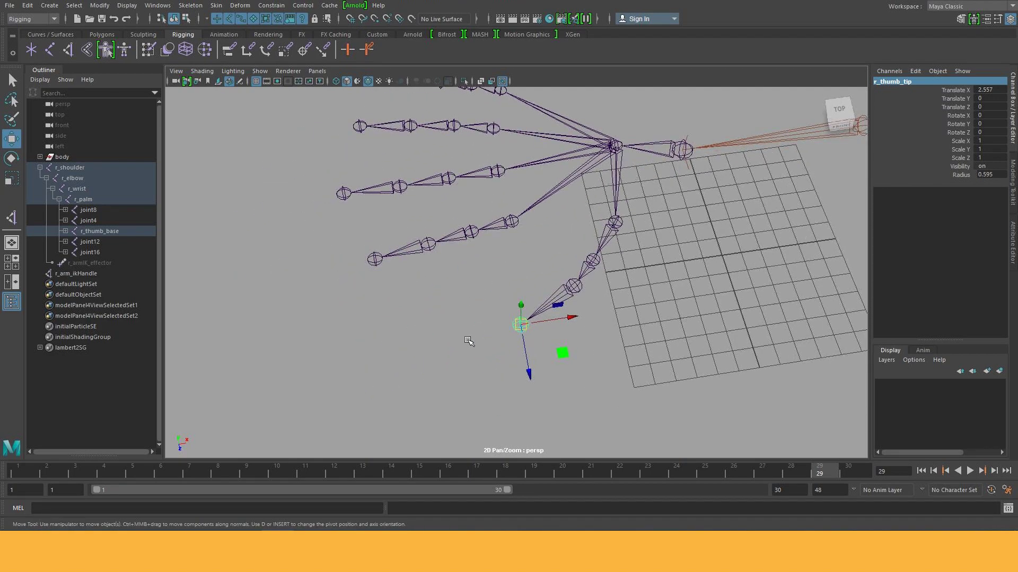
alt+middle_drag(493, 258, 485, 305)
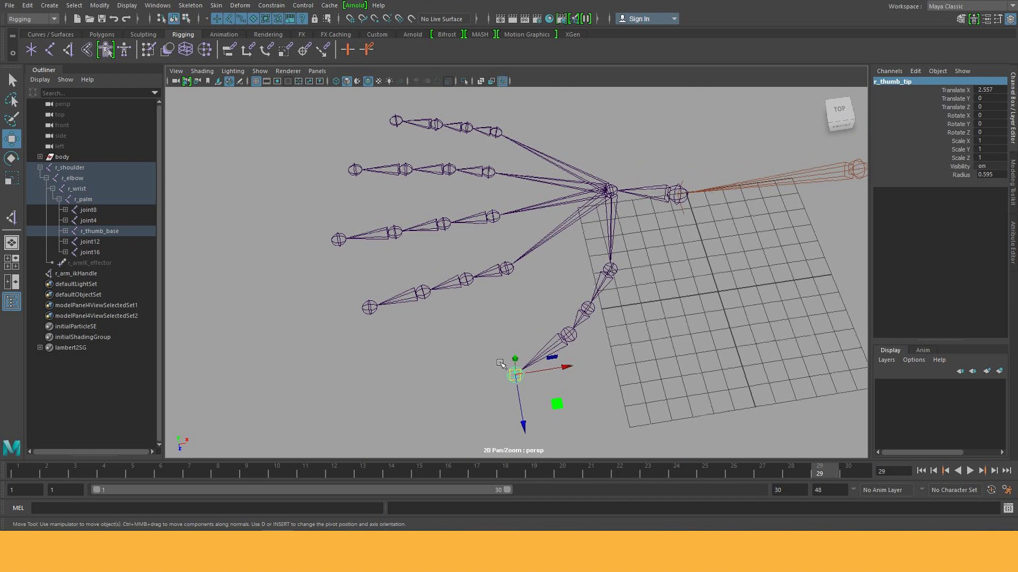
Step: Name the first two index finger joints r_index1 and r_index2
click(505, 268)
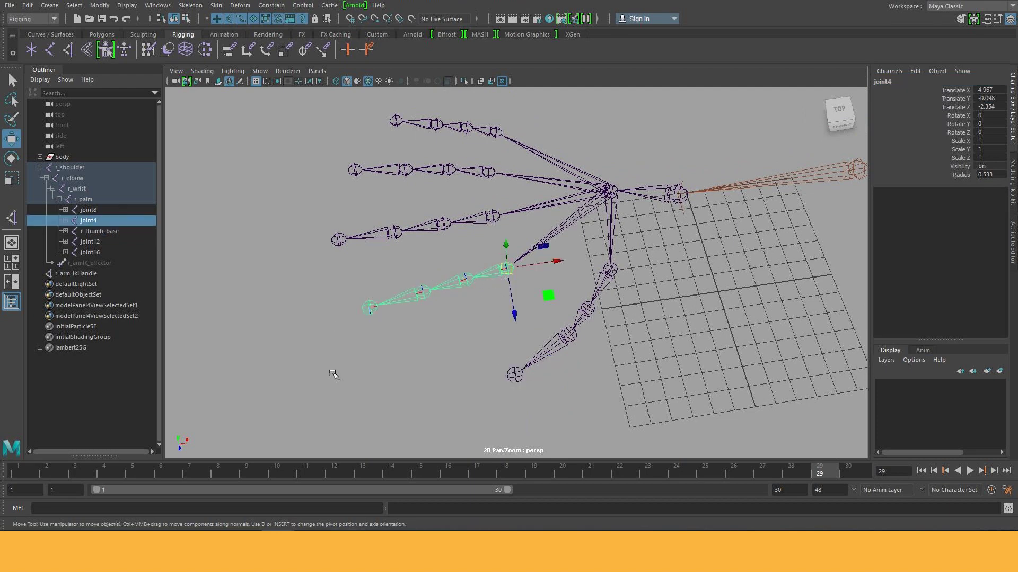
double_click(893, 81)
text(r)
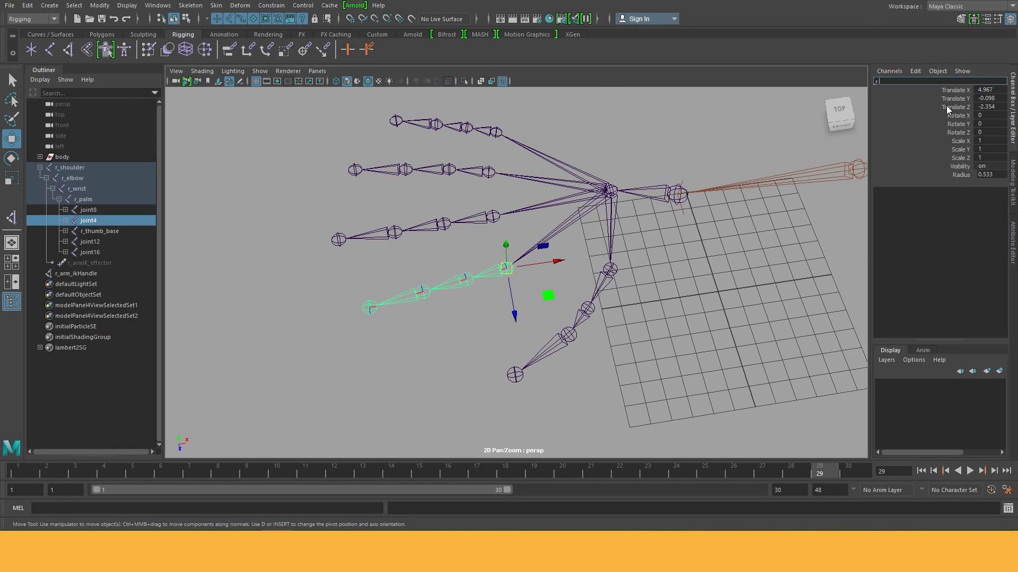
text(_index)
key(Return)
click(907, 83)
key(Return)
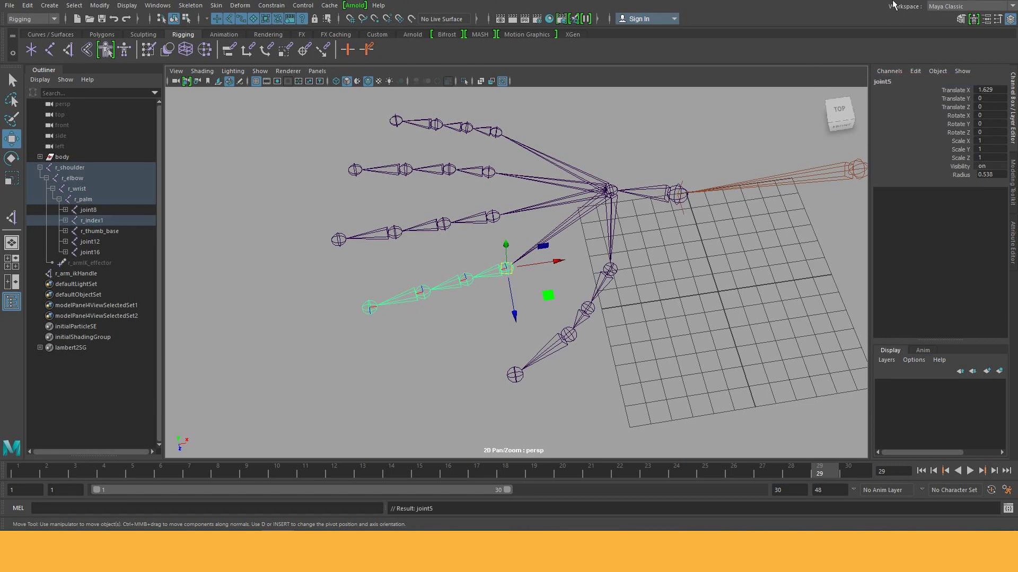
click(882, 81)
text(r_index)
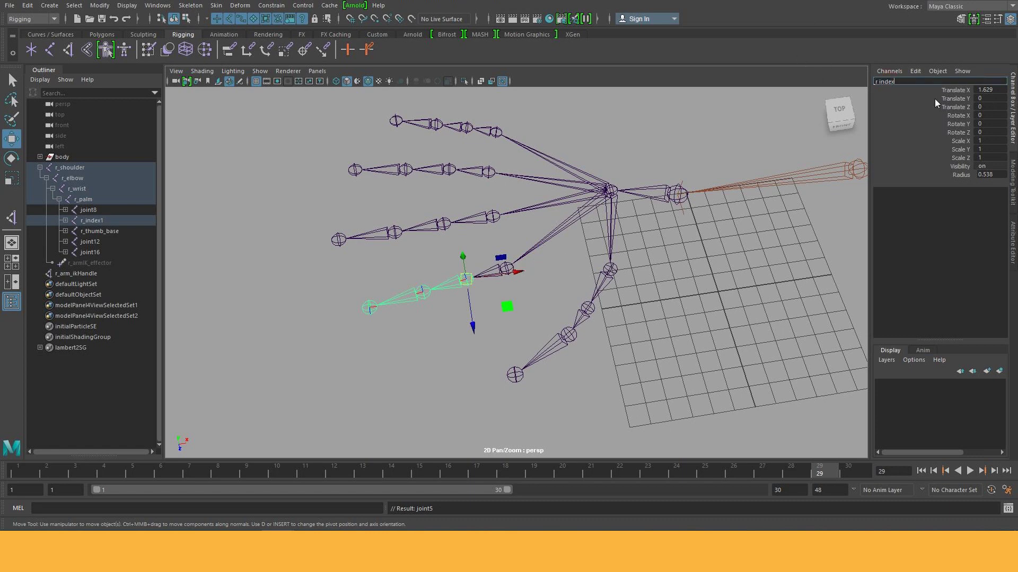
text(2)
key(Return)
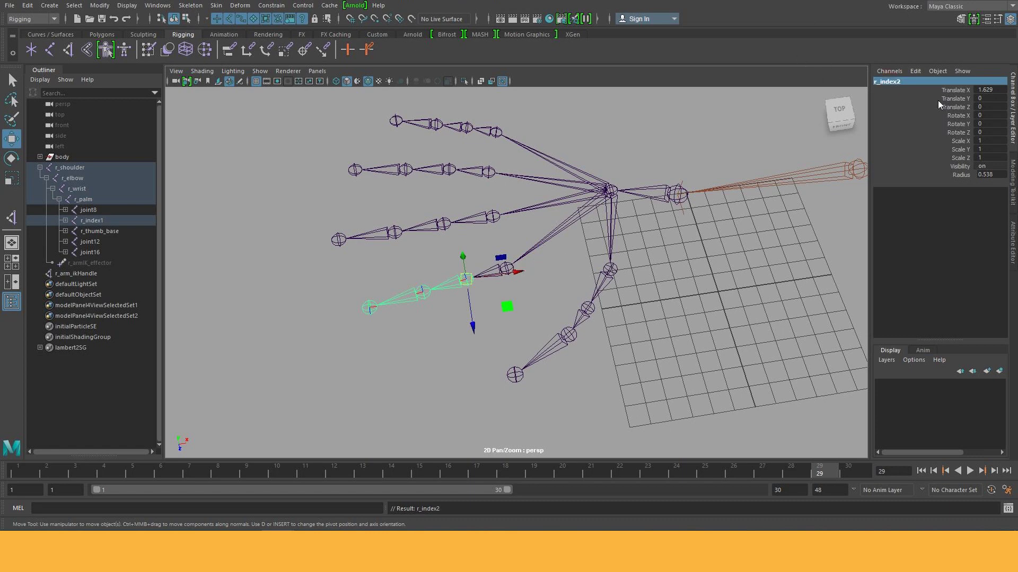
Step: Name the remaining index joints r_index3 and r_index_tip
key(Down)
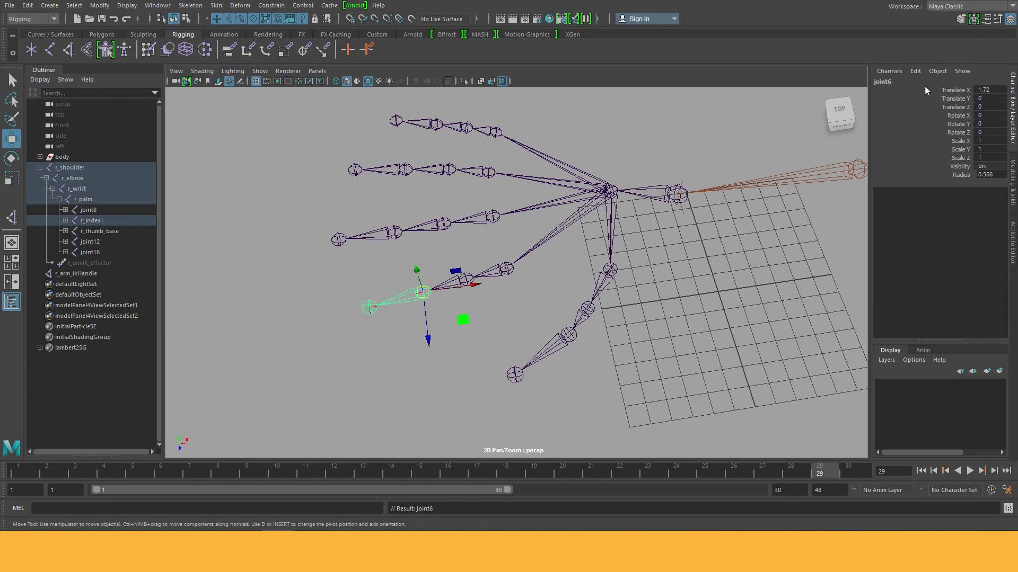
click(924, 82)
text(r_index)
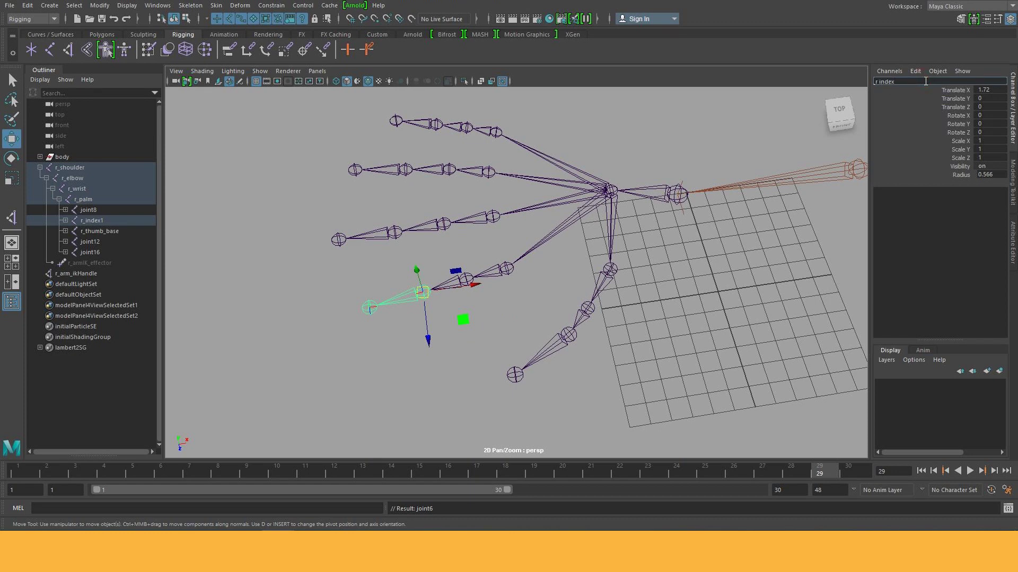
text(3)
key(Return)
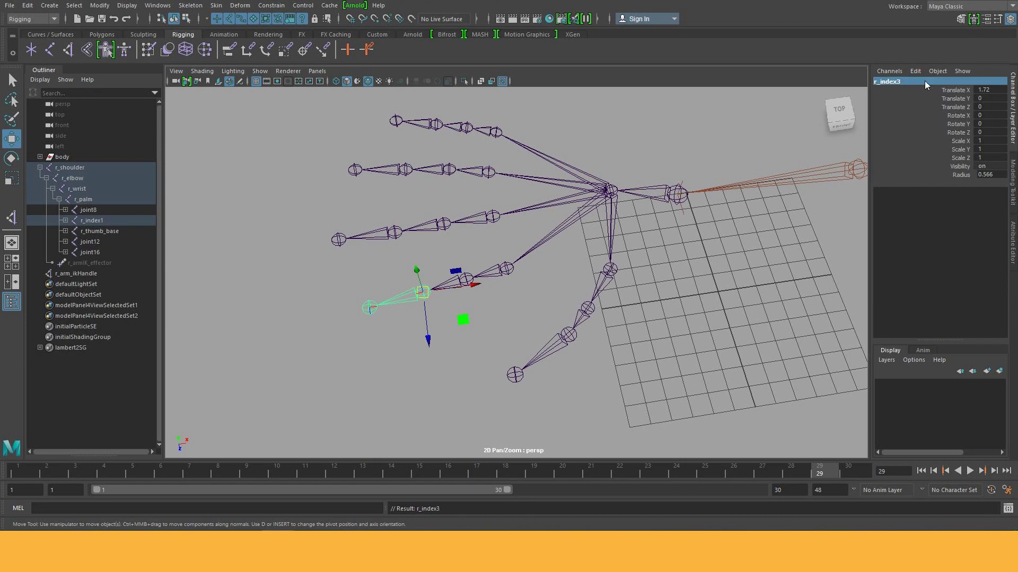
key(Down)
click(925, 81)
text(r_index)
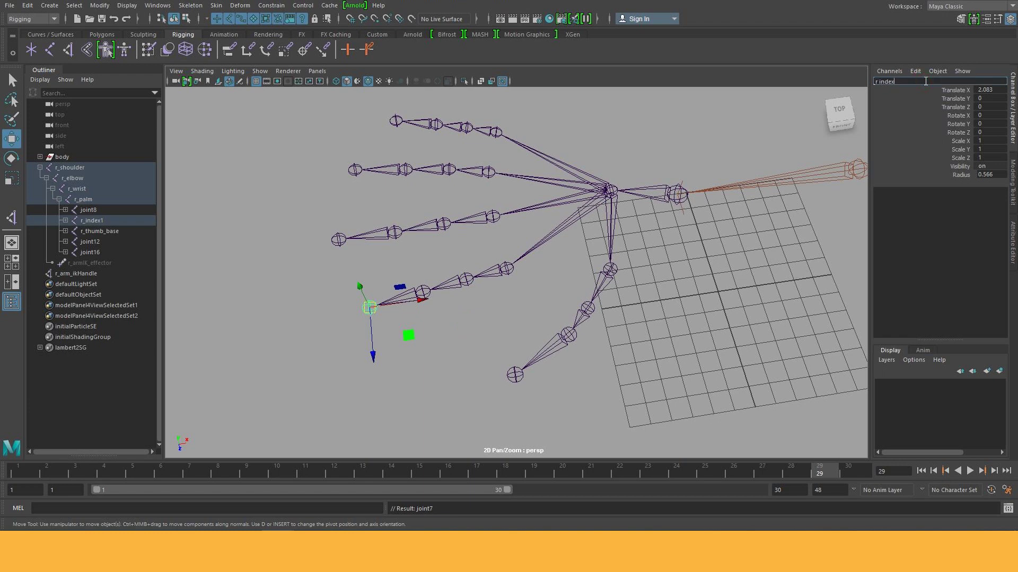
text(_tip)
key(Return)
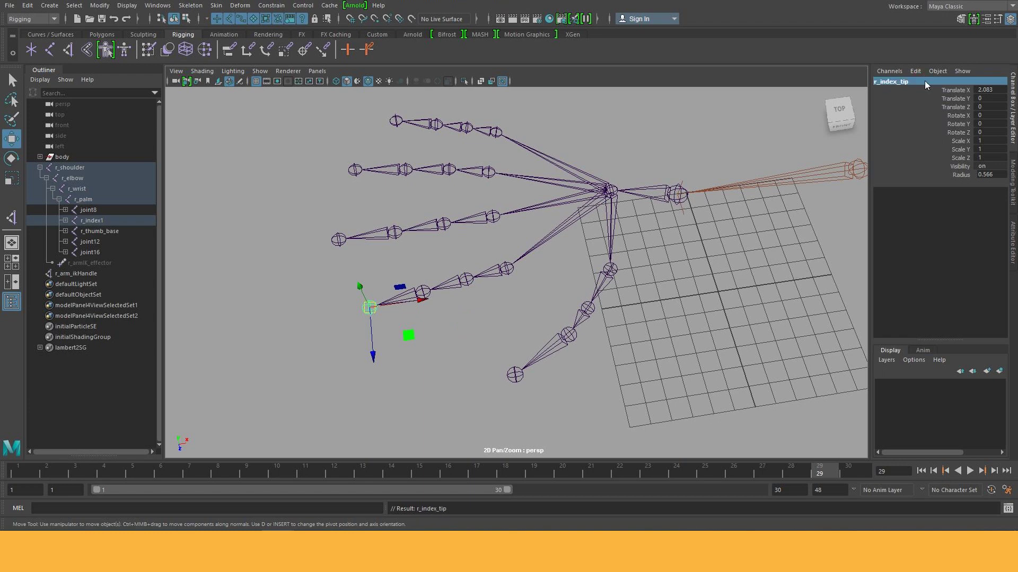
click(501, 216)
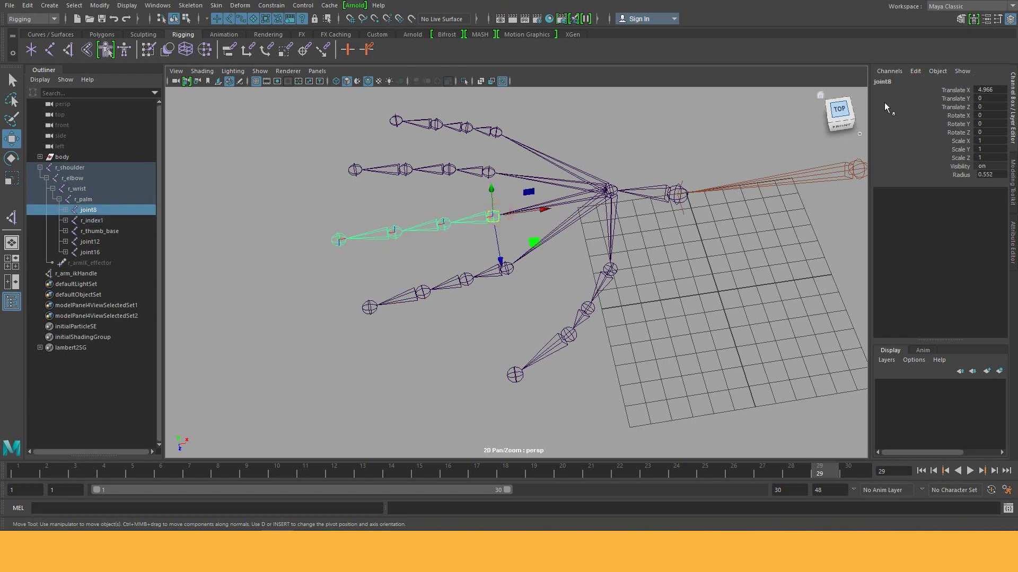
Step: Name the first two middle finger joints r_middle1 and r_middle2
double_click(892, 84)
text(r_middle)
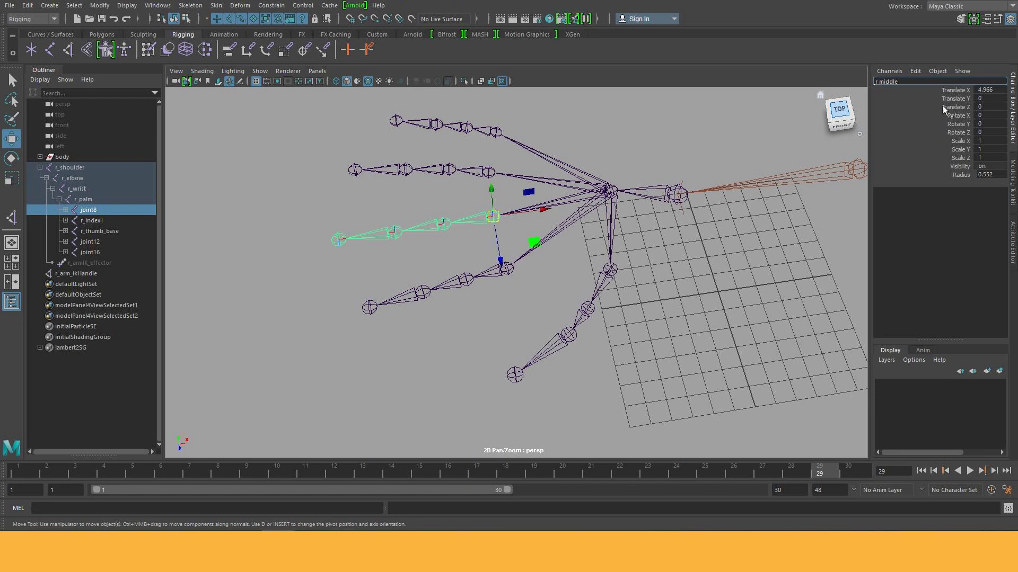
click(910, 82)
text(1)
key(Return)
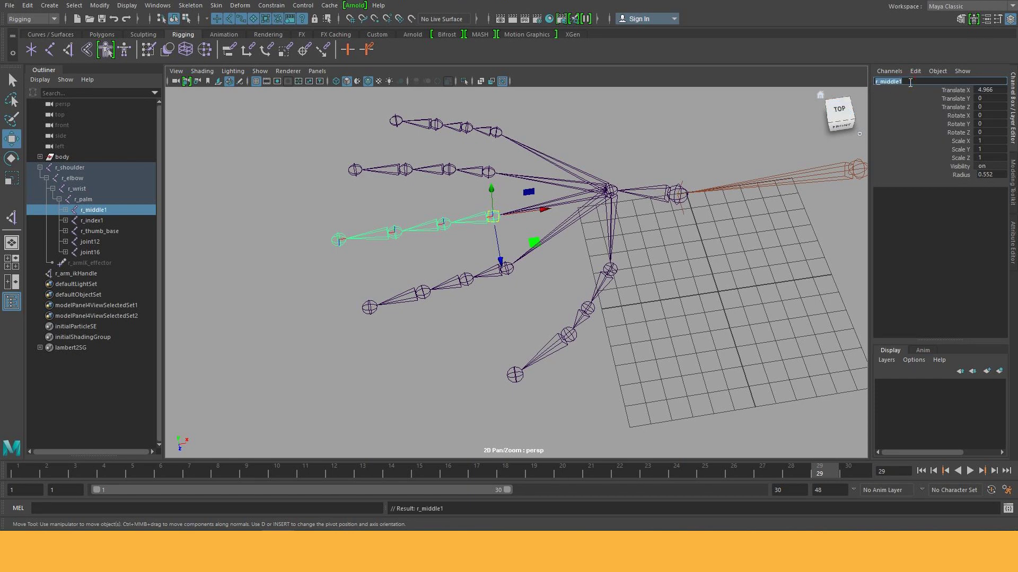
key(Down)
click(910, 82)
text(r_middle)
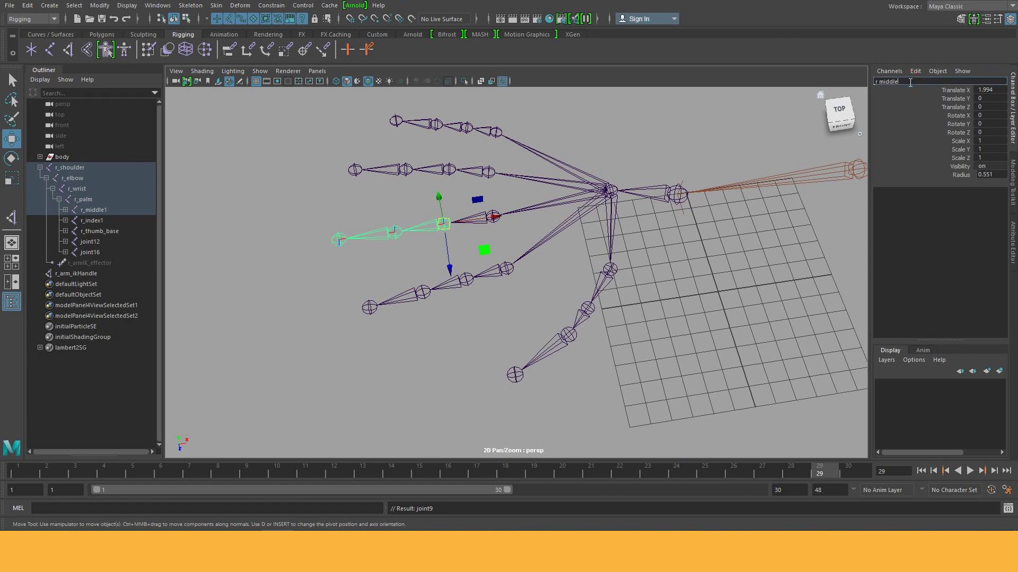
key(Return)
Step: Name the remaining middle finger joints r_middle3 and r_middle_tip
key(Down)
click(910, 82)
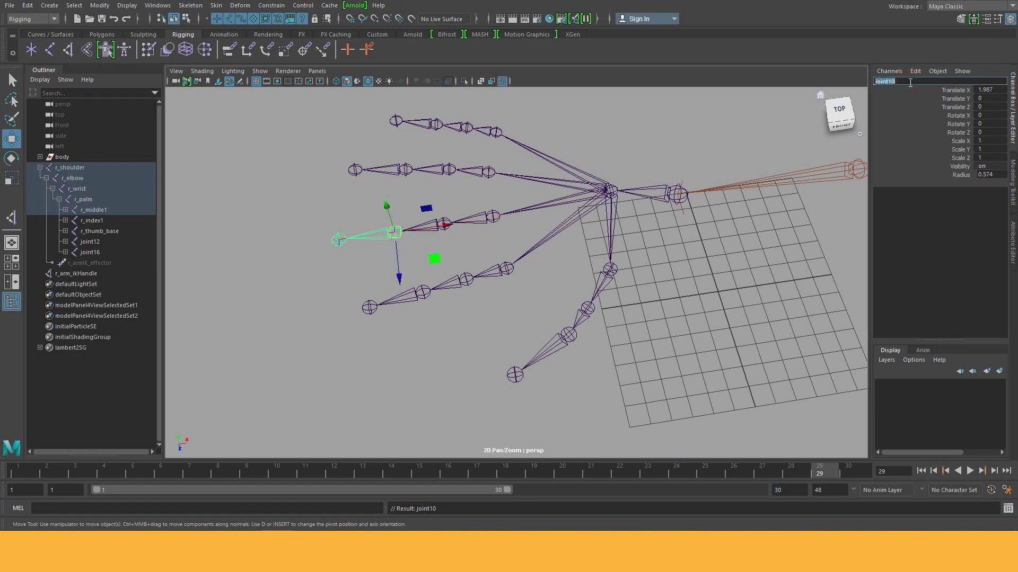
text(r_middle3)
key(Return)
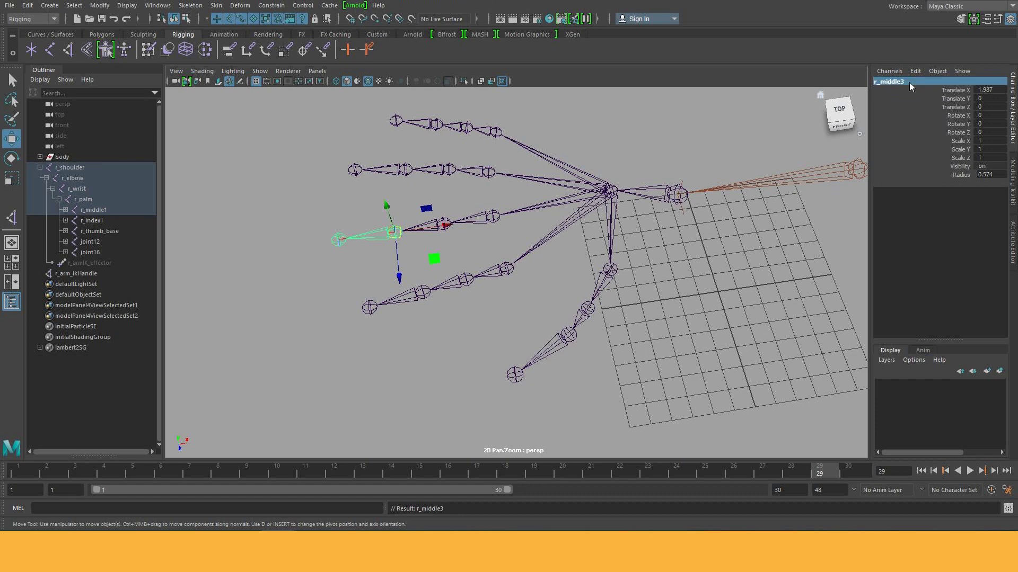
key(Down)
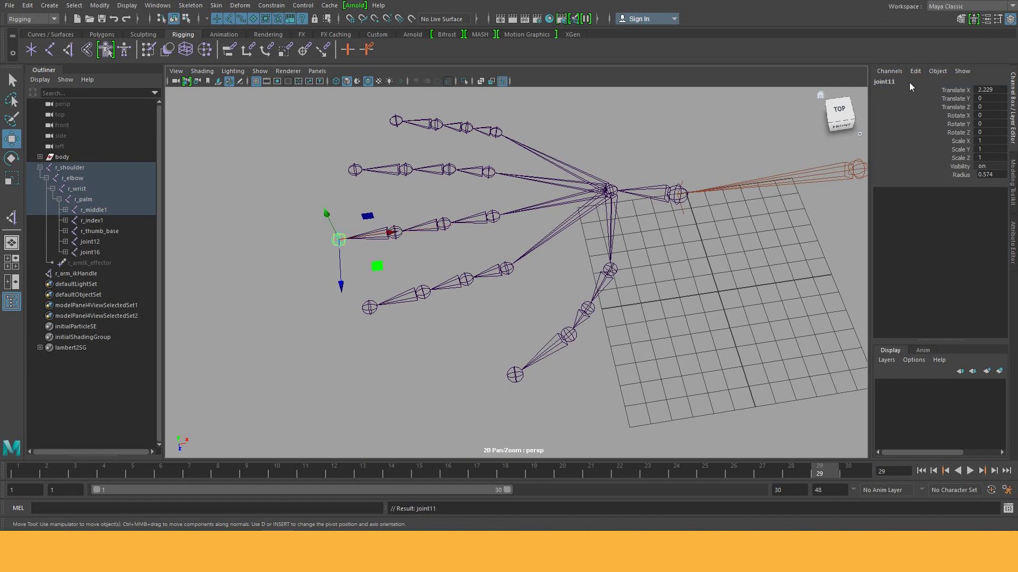
click(910, 82)
text(r_middle_)
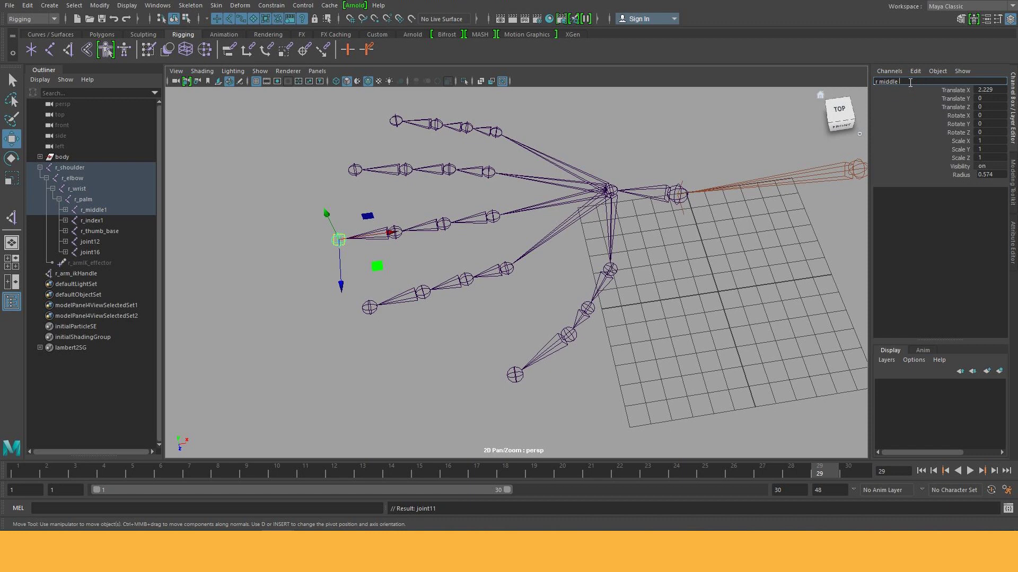
text(tip)
key(Return)
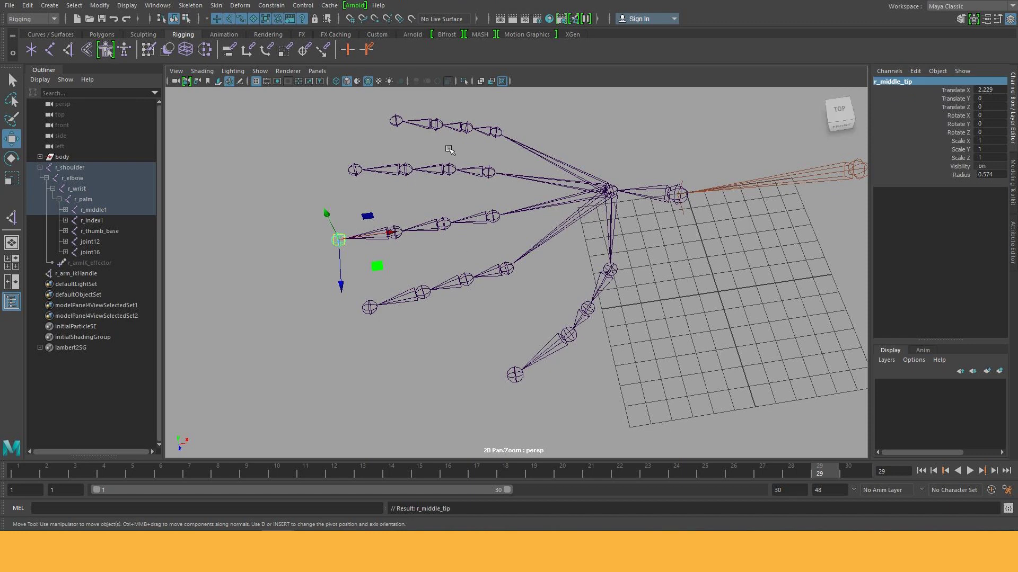
click(489, 172)
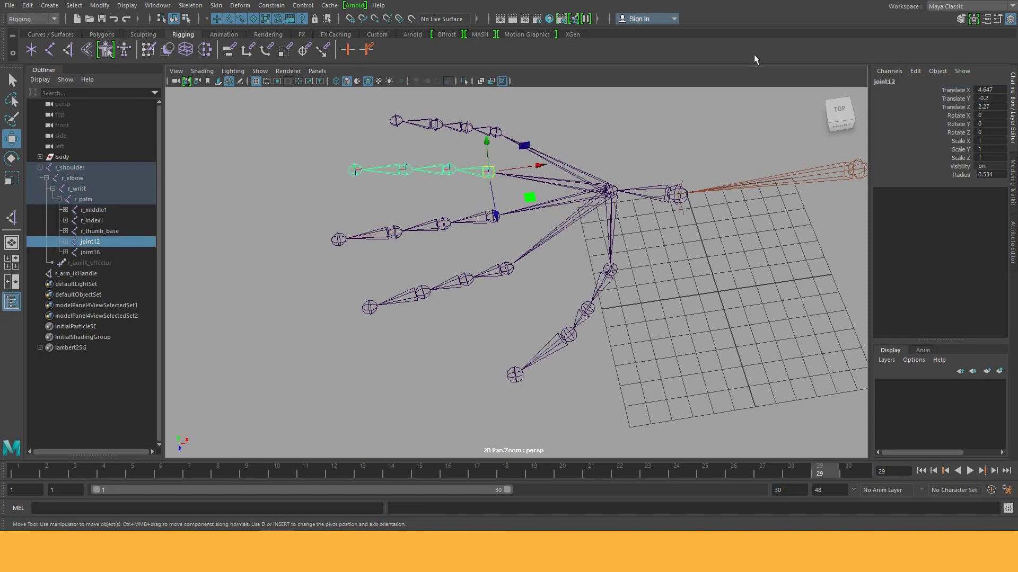
Step: Name the first two ring finger joints r_ring1 and r_ring2
click(896, 82)
text(r_rind)
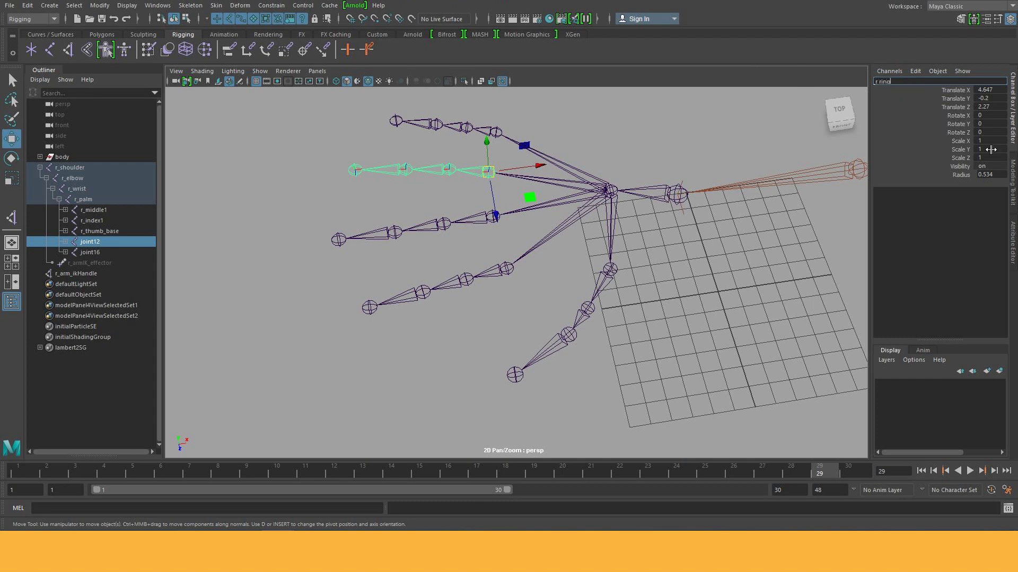
double_click(882, 81)
click(902, 83)
key(Return)
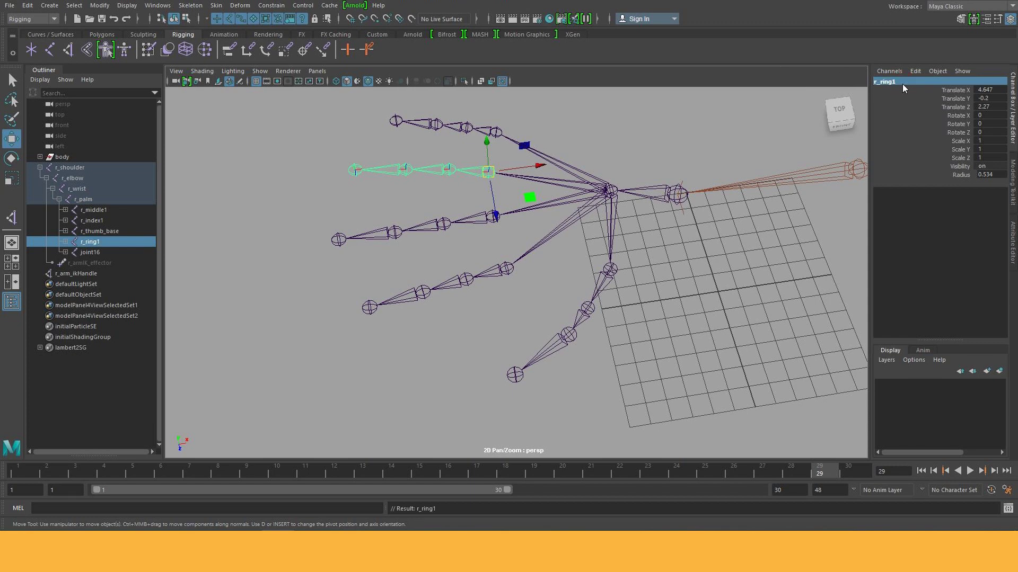
key(Down)
text(r_ring)
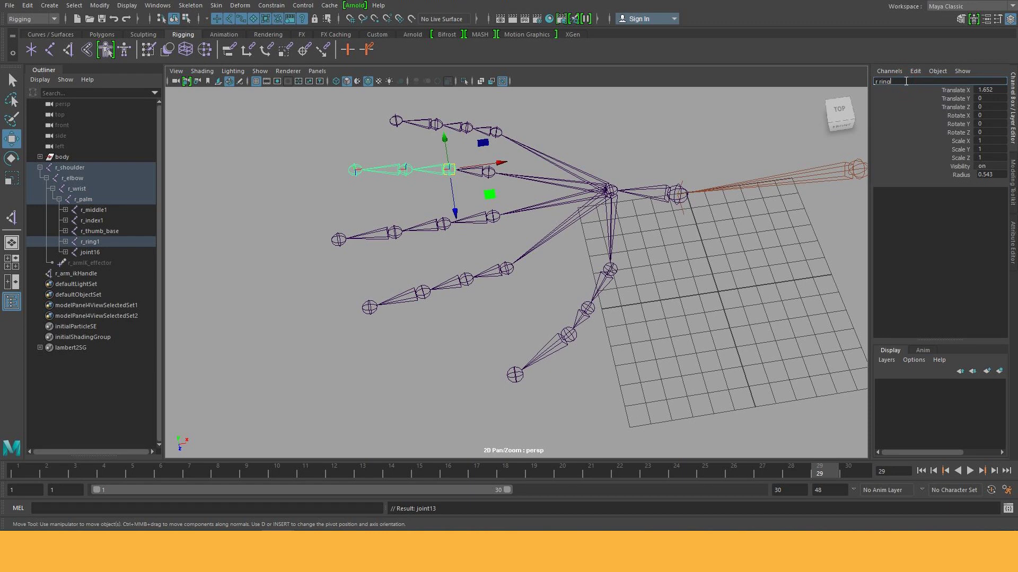
key(Return)
Step: Name joint14 and joint15 r_ring3 and r_ring_tip
key(Down)
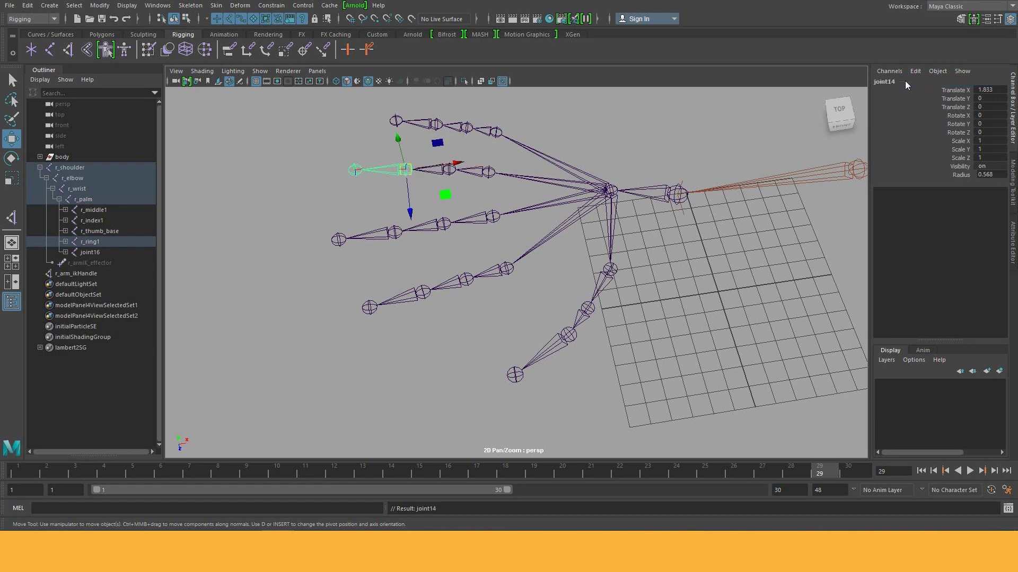
click(905, 80)
text(r_ring3)
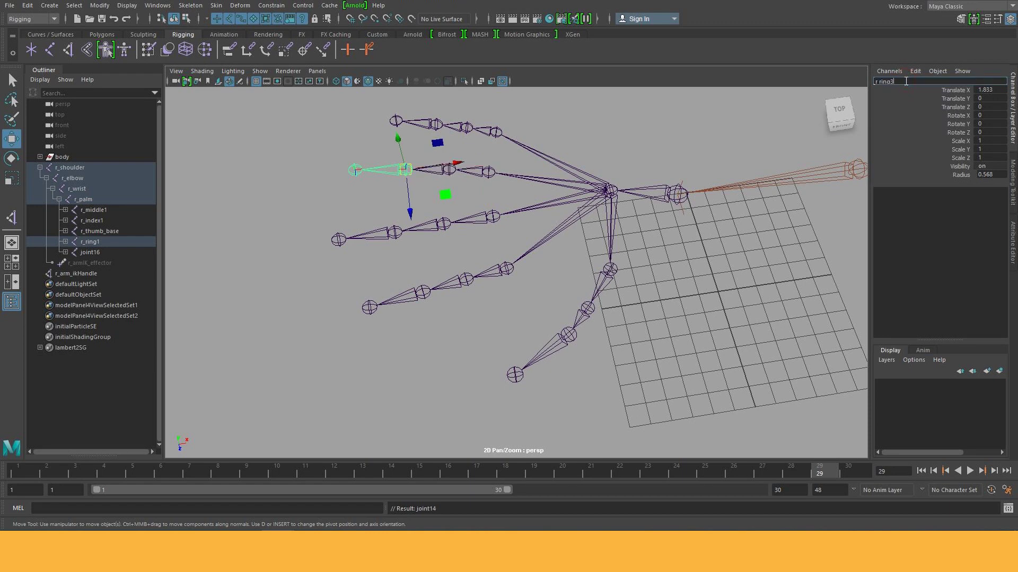
key(Return)
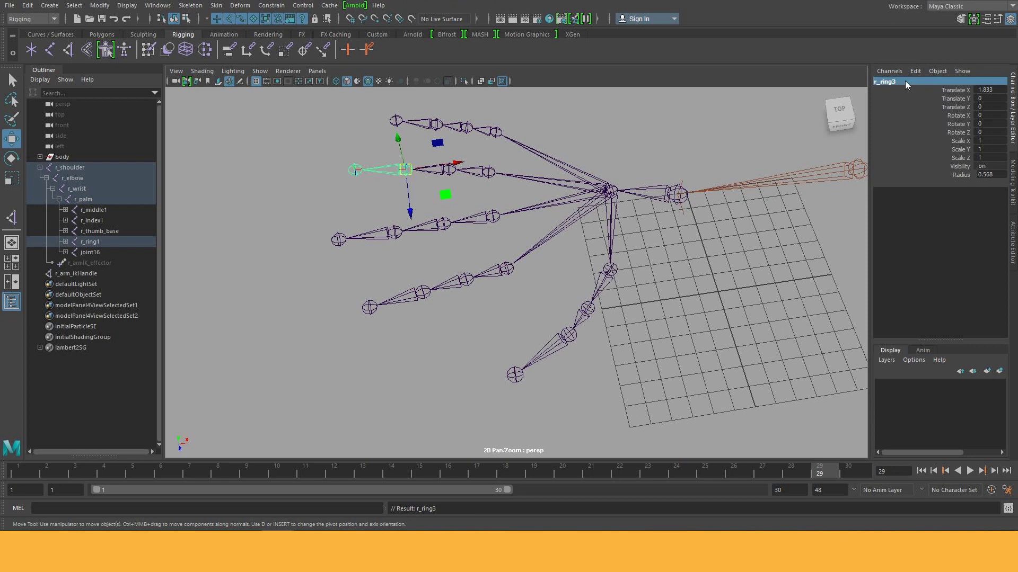
key(Down)
click(906, 81)
text(r_ring)
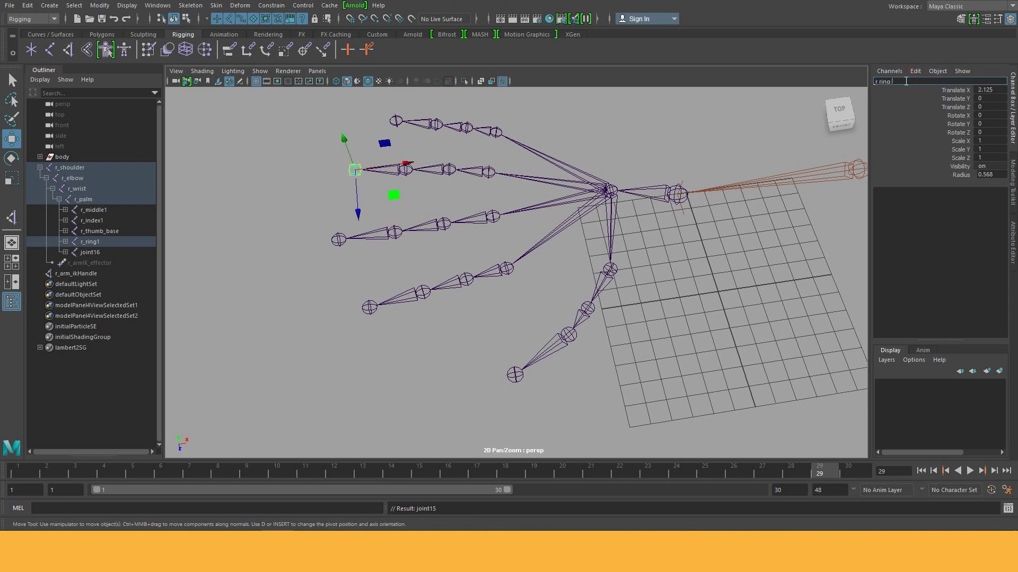
key(Return)
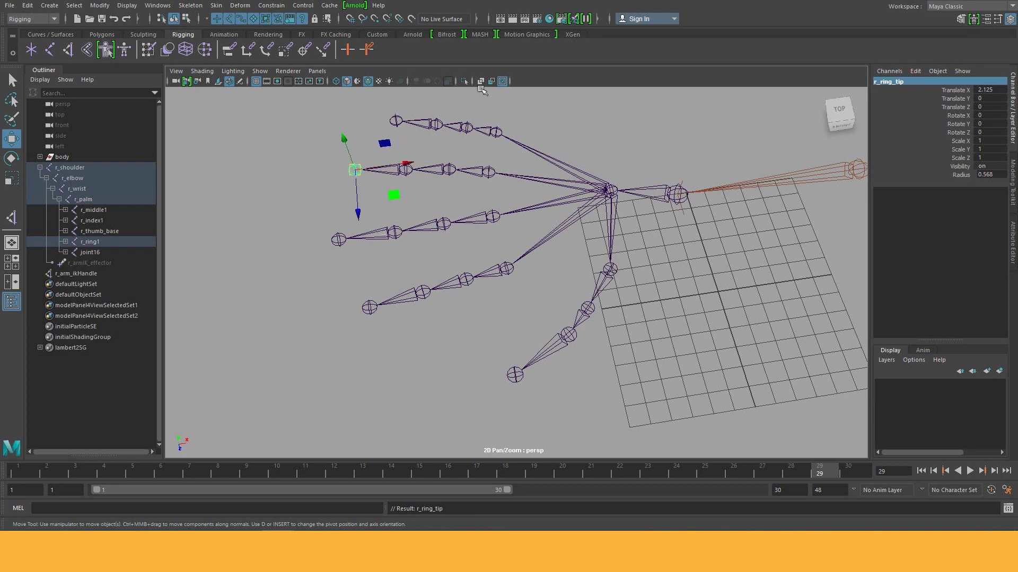
click(497, 131)
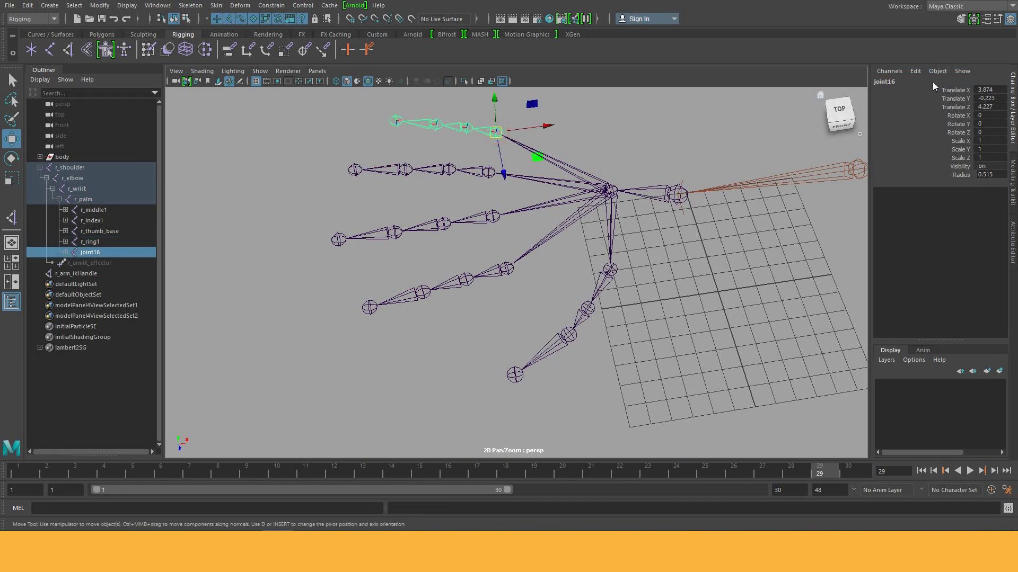
double_click(917, 83)
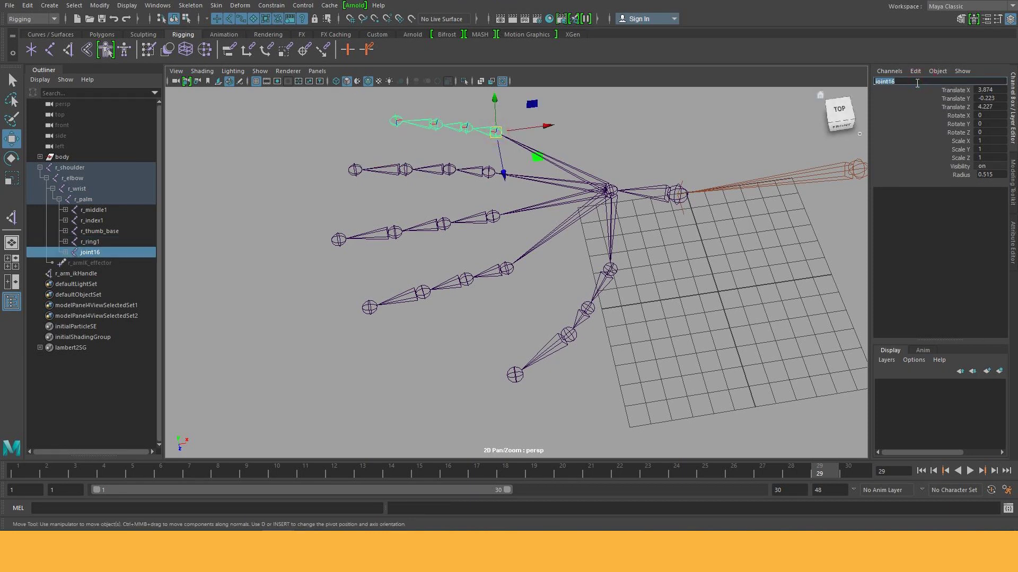
Step: Name joint16 and joint17 r_pinky1 and r_pinky2
text(r_pinky)
double_click(917, 83)
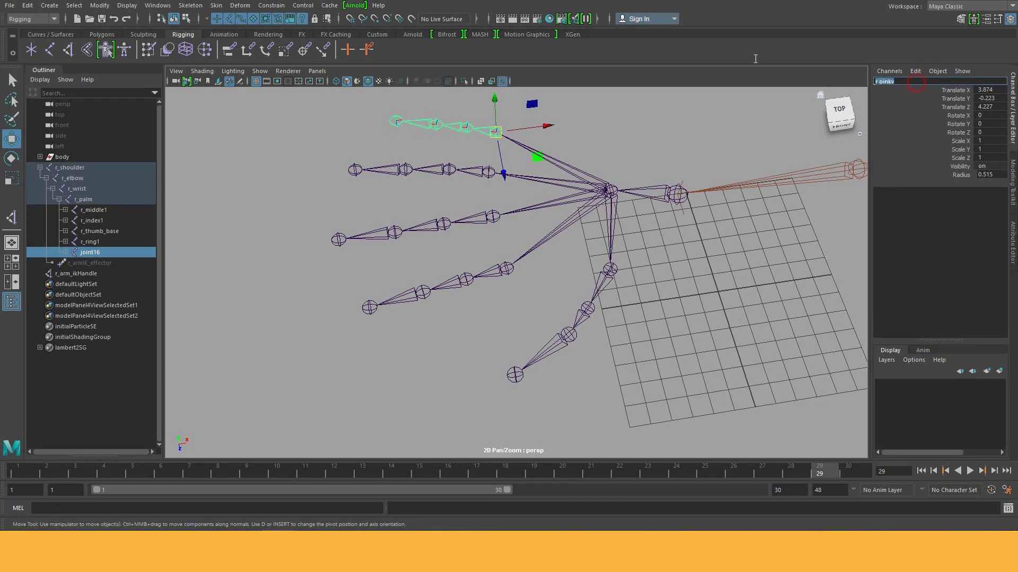
click(905, 80)
key(Return)
key(Down)
double_click(905, 81)
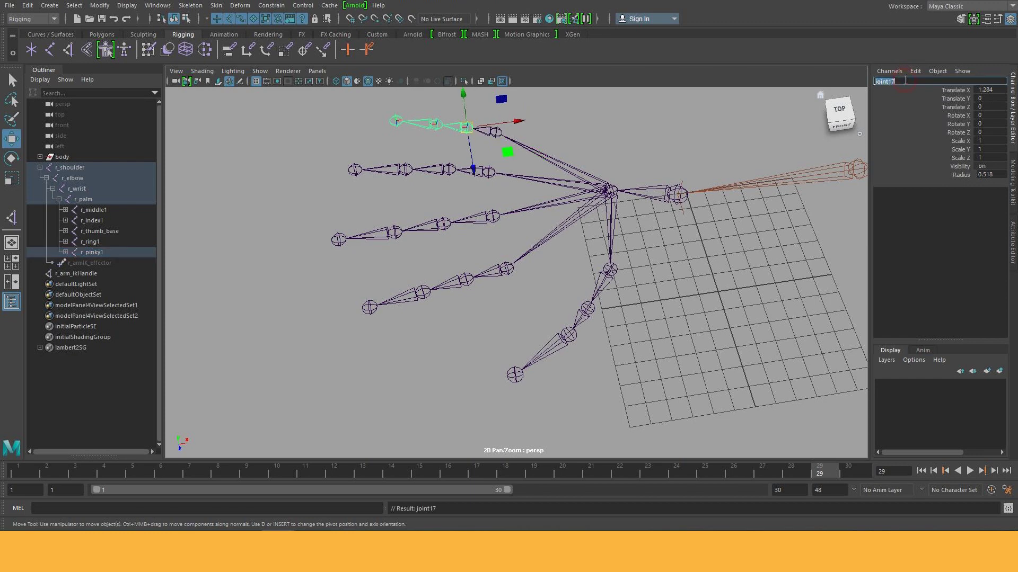
text(r_pinky2)
key(Return)
Step: Name joint18 and joint19 r_pinky3 and r_pinky_tip, then orbit around the hand
key(Down)
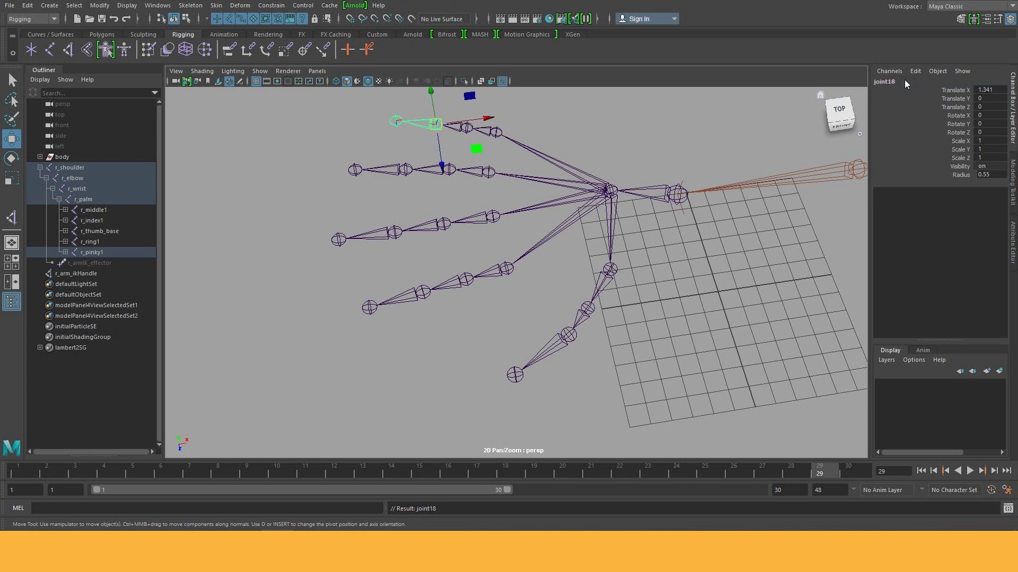
double_click(904, 79)
text(r_pinky3)
key(Return)
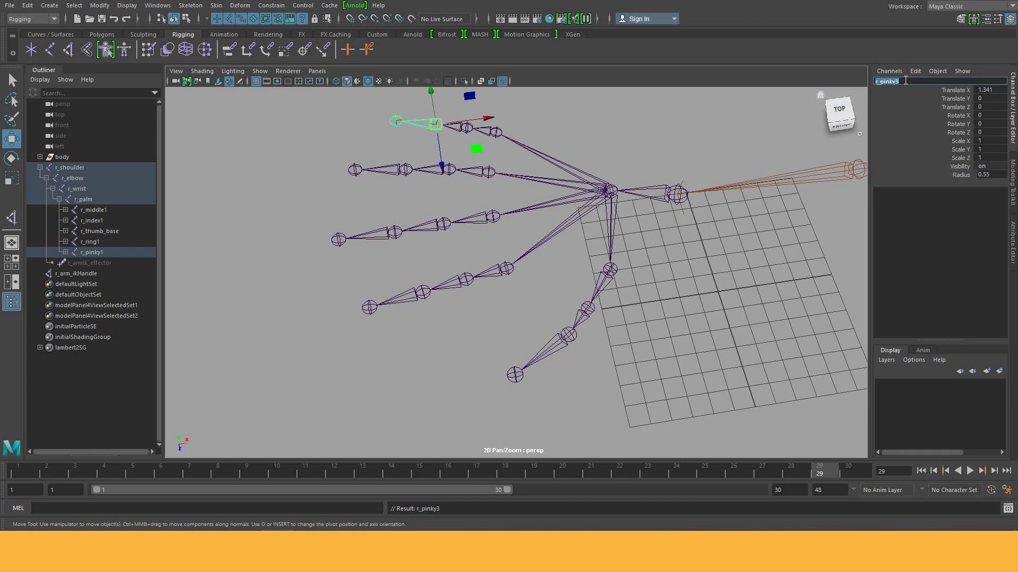
key(Down)
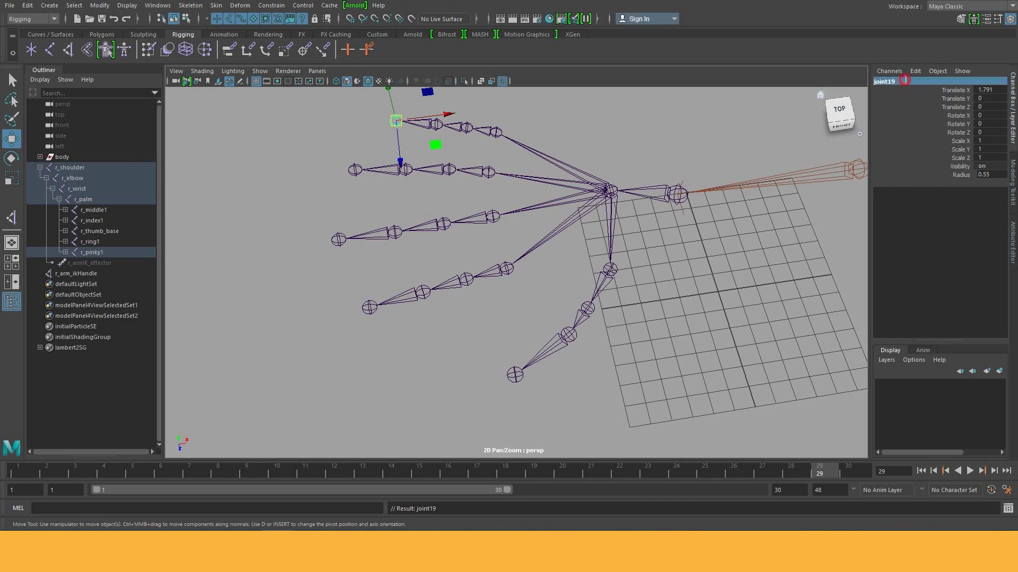
text(r_pinky_ti)
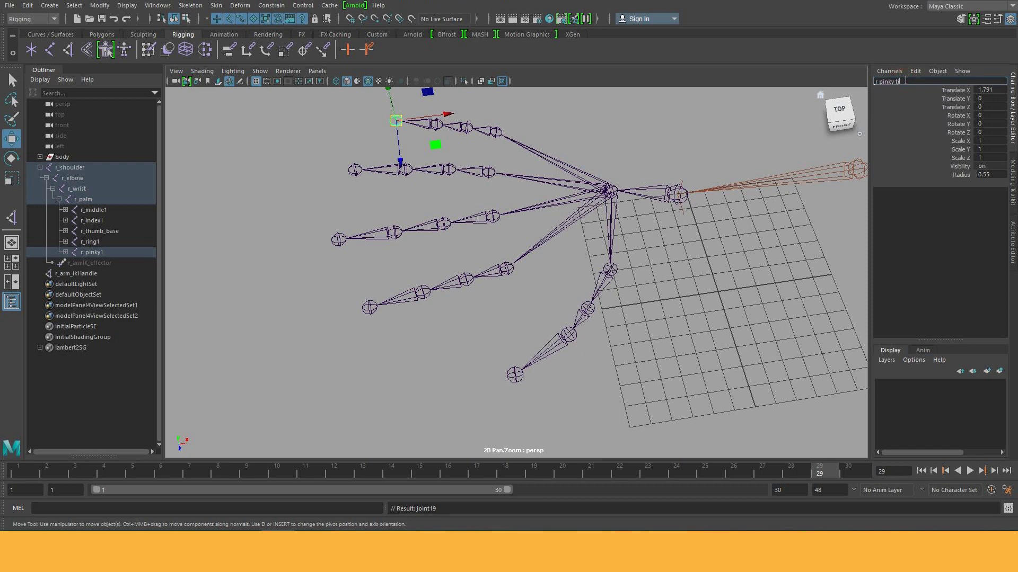
text(p)
key(Return)
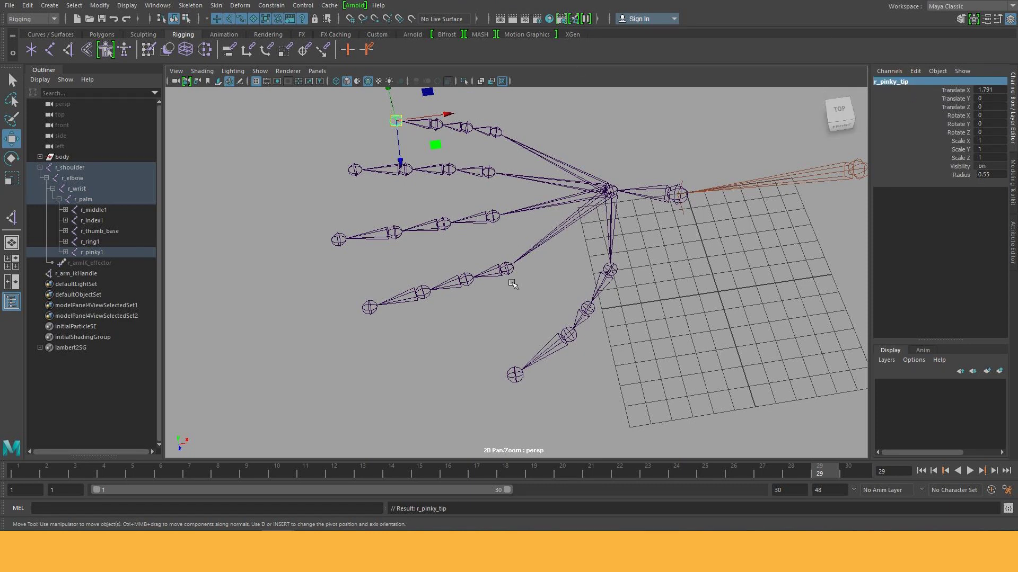
mouse_move(633, 311)
alt+mouse_down()
mouse_move(674, 295)
mouse_move(676, 273)
mouse_move(485, 268)
alt+mouse_up()
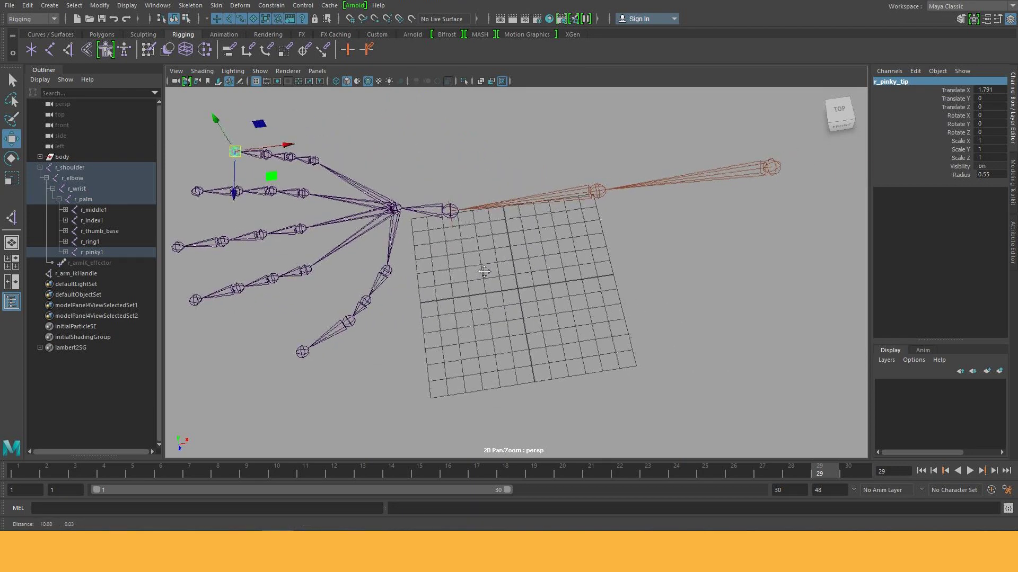
alt+drag(564, 261, 565, 263)
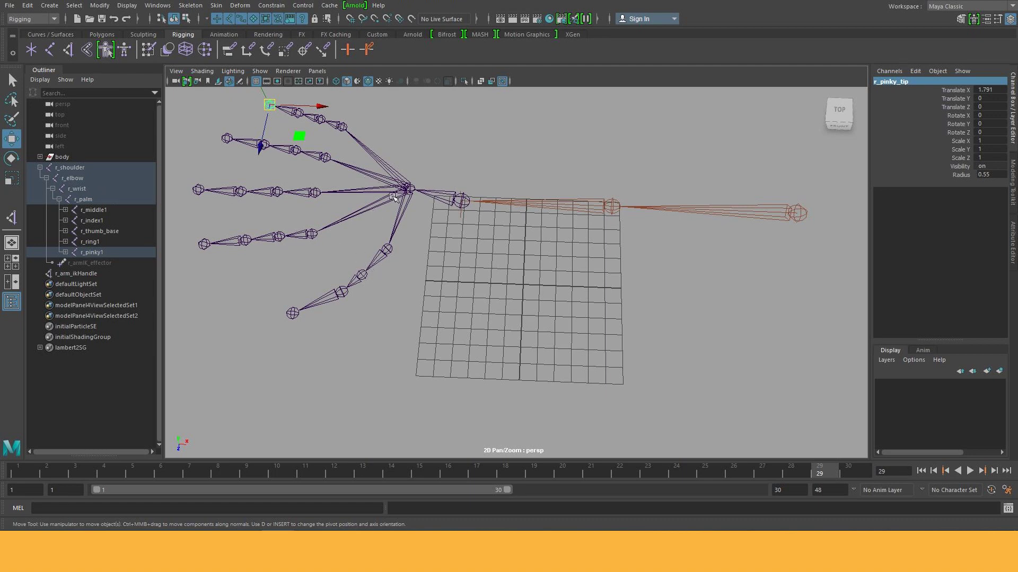
Step: Collapse the r_wrist, r_elbow and r_shoulder branches in the Outliner and zoom out
click(414, 185)
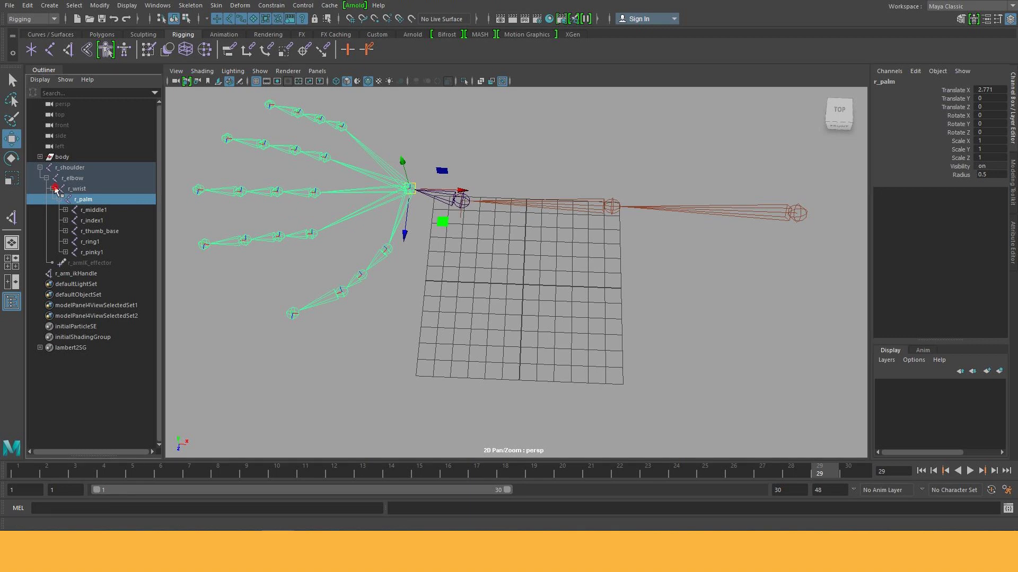
click(52, 189)
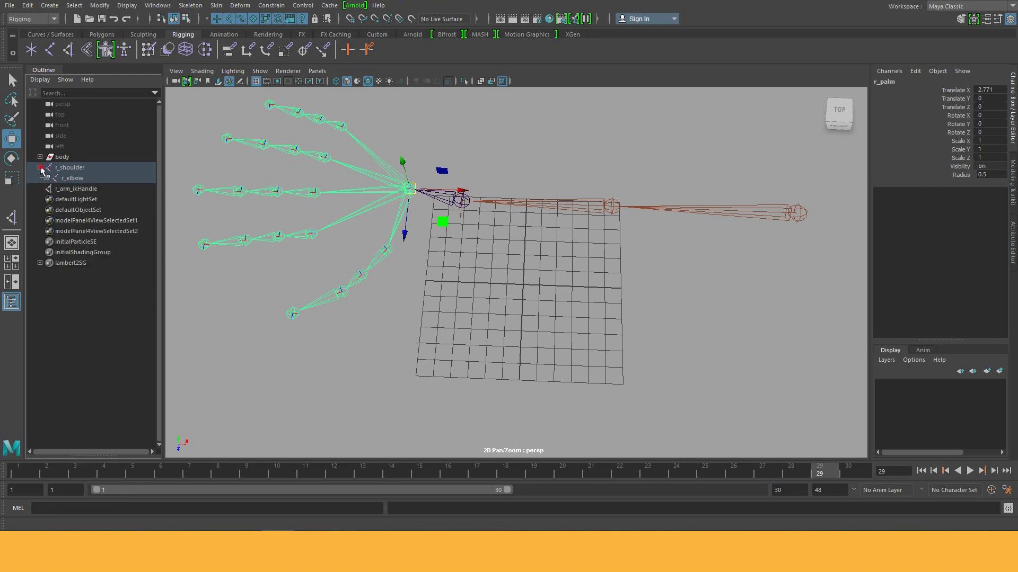
click(40, 168)
right_drag(586, 264, 581, 295)
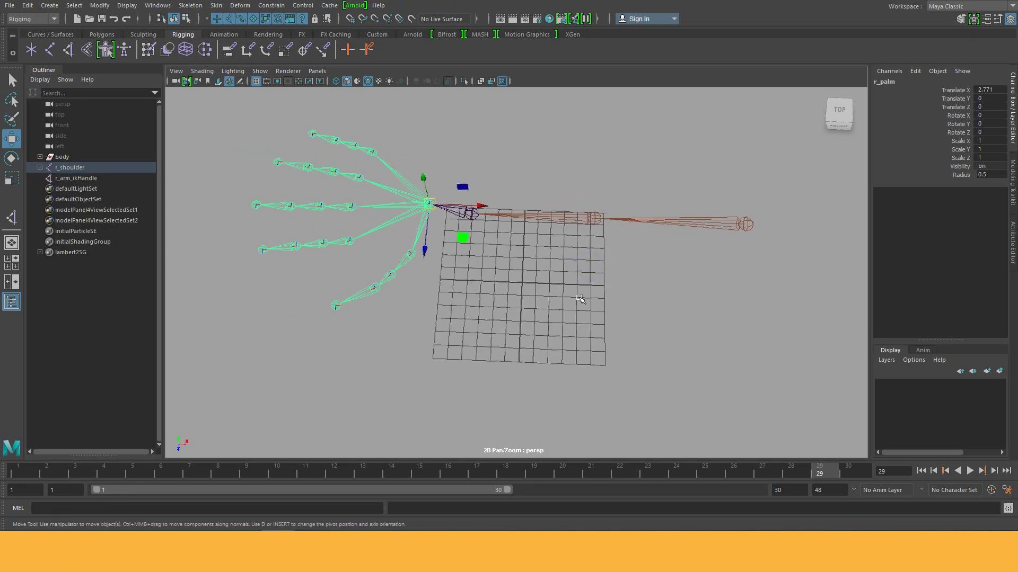
mouse_move(582, 295)
mouse_down()
mouse_move(525, 270)
mouse_move(575, 278)
mouse_up()
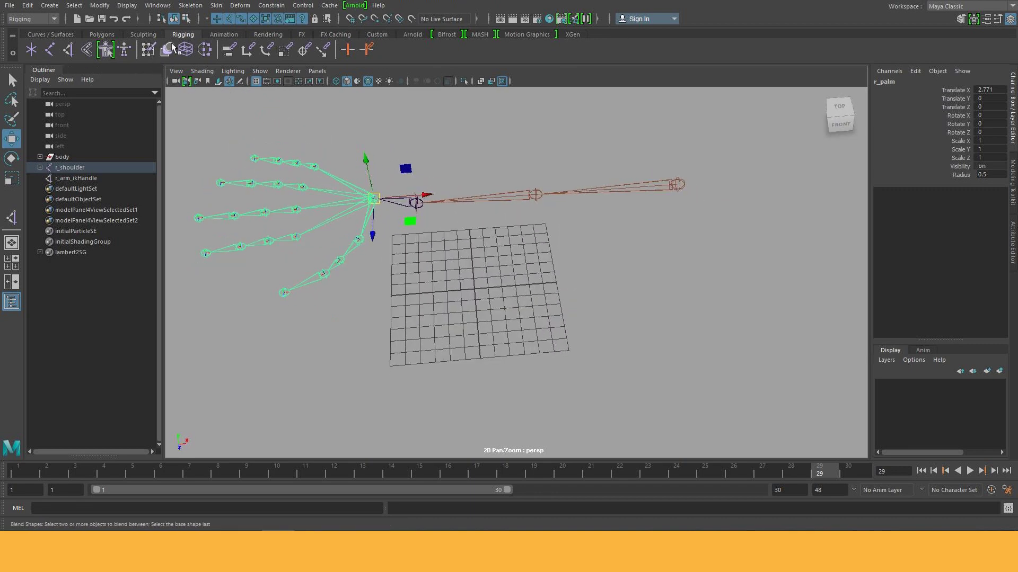
Step: Create a NURBS circle and set its Rotate Z to exactly 90
click(53, 35)
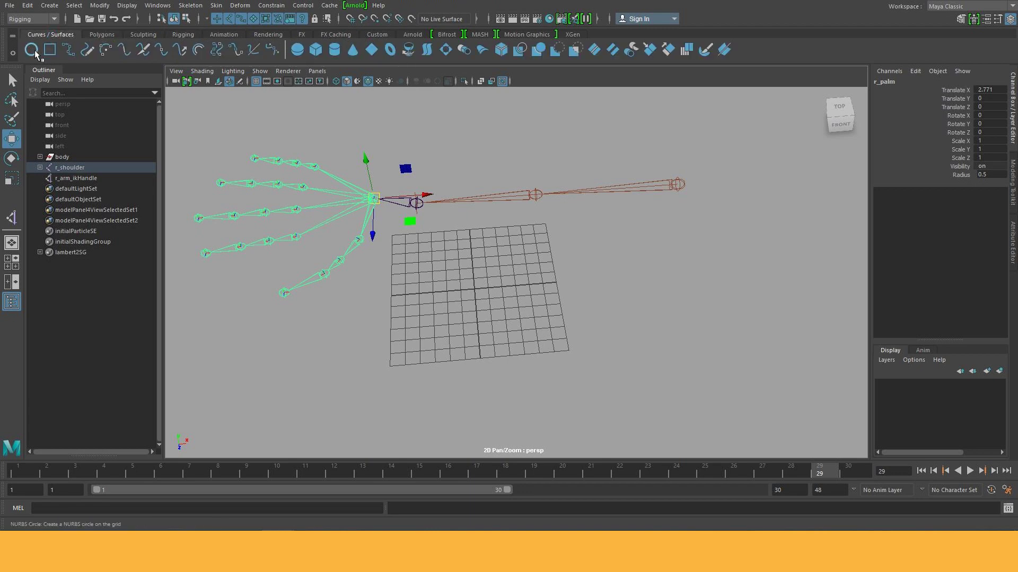
click(32, 50)
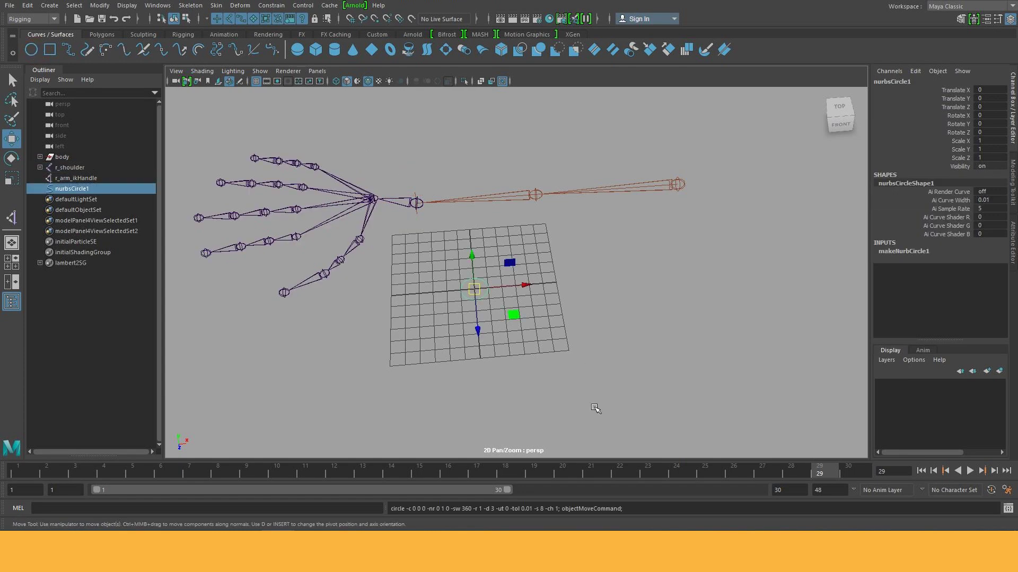
scroll(583, 345, up, 3)
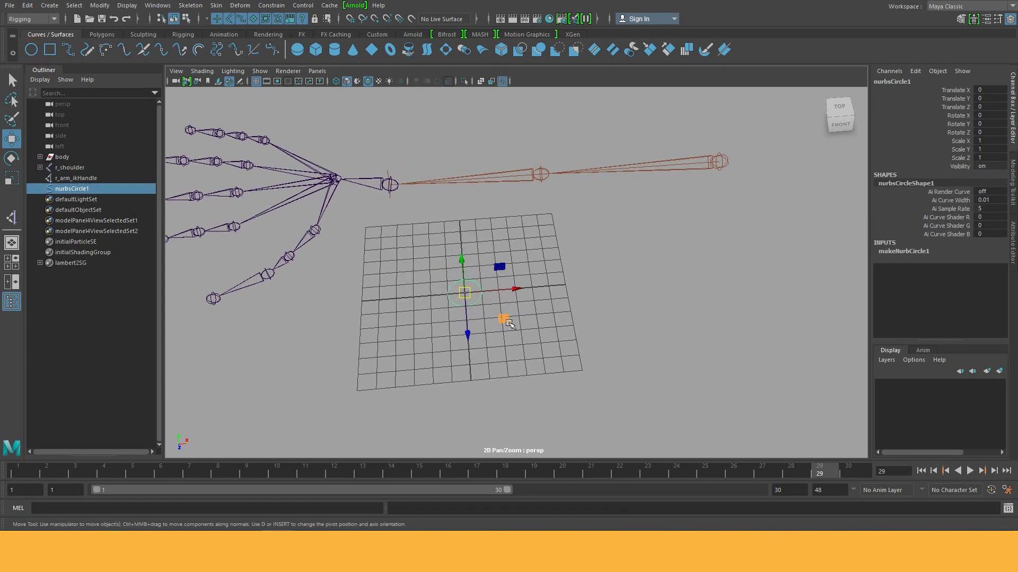
key(e)
drag(484, 258, 419, 268)
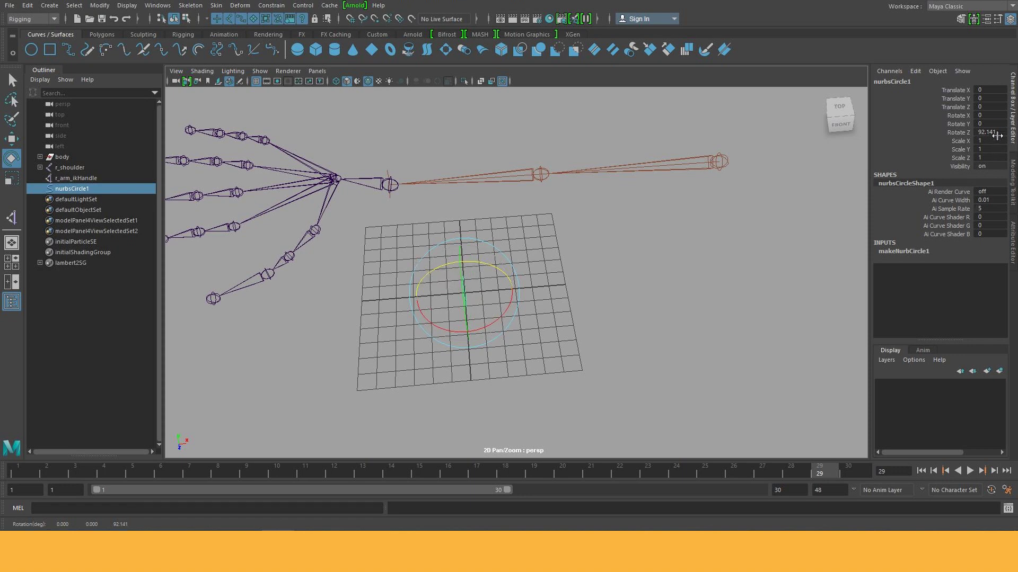
double_click(999, 134)
text(90)
key(Return)
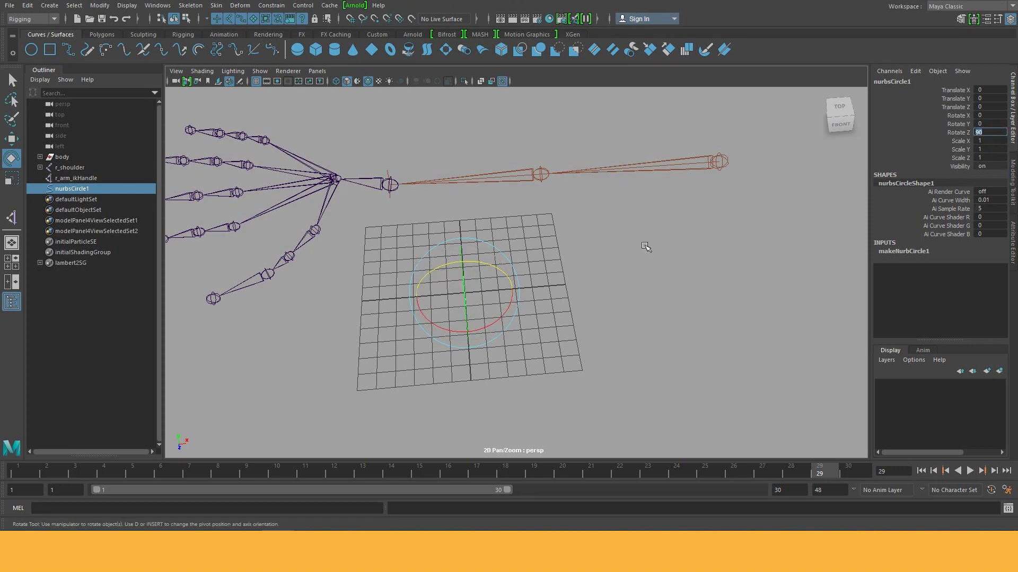
Step: Point-snap the circle onto the wrist joint and zoom in on the hand rig
alt+drag(537, 327, 606, 302)
key(w)
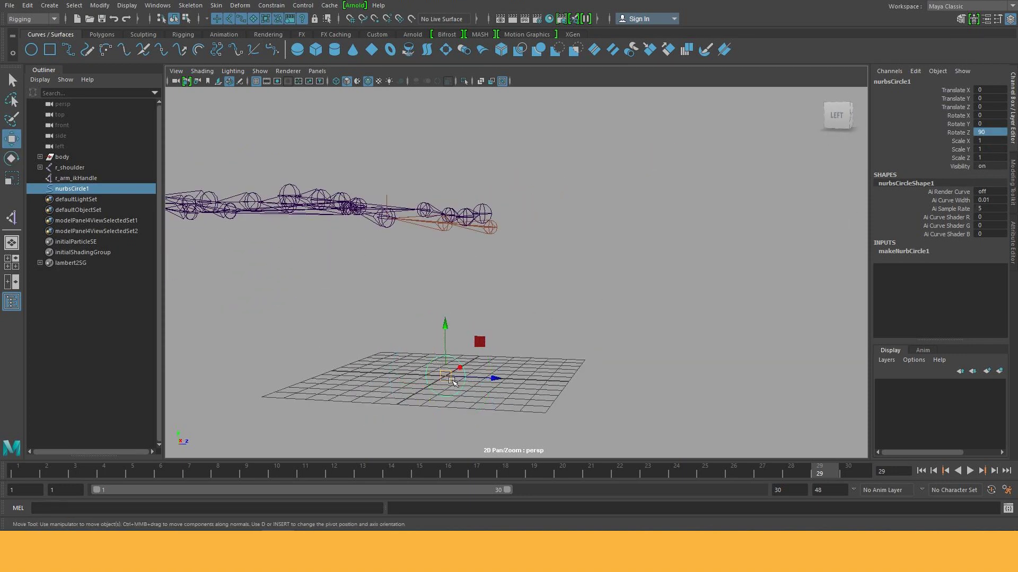
alt+drag(488, 346, 400, 378)
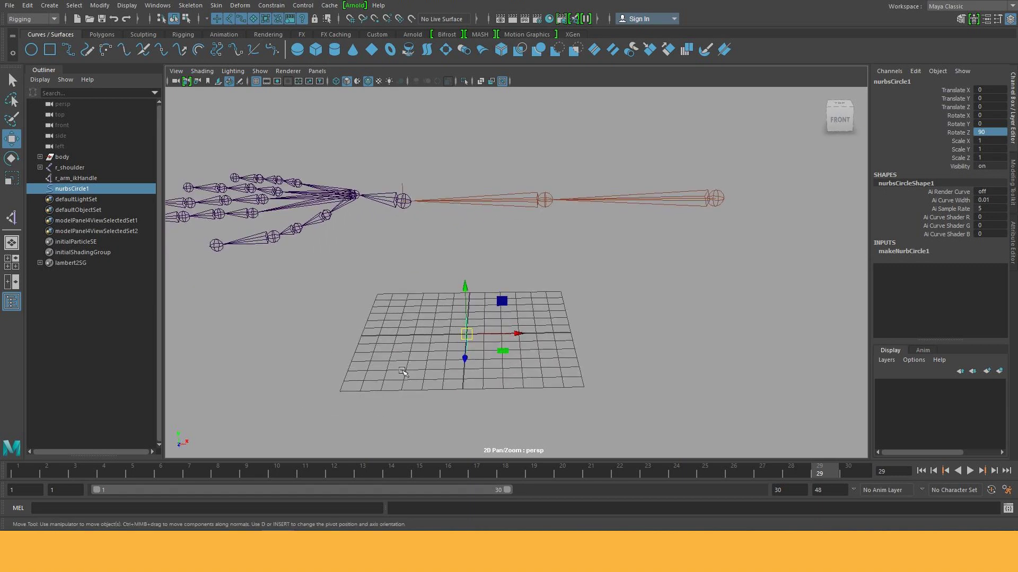
key(v)
drag(468, 335, 420, 211)
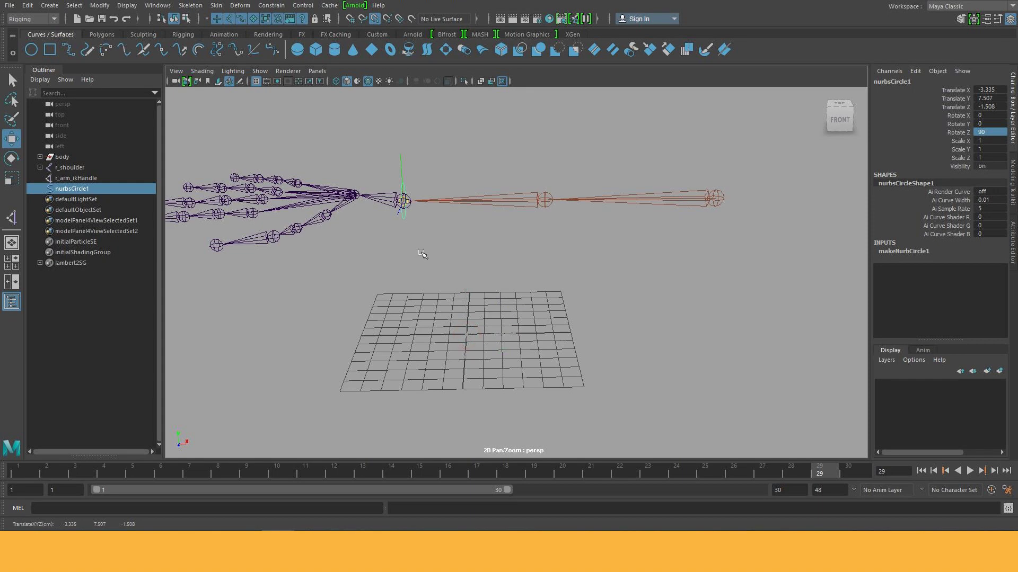
alt+right_drag(420, 211, 518, 312)
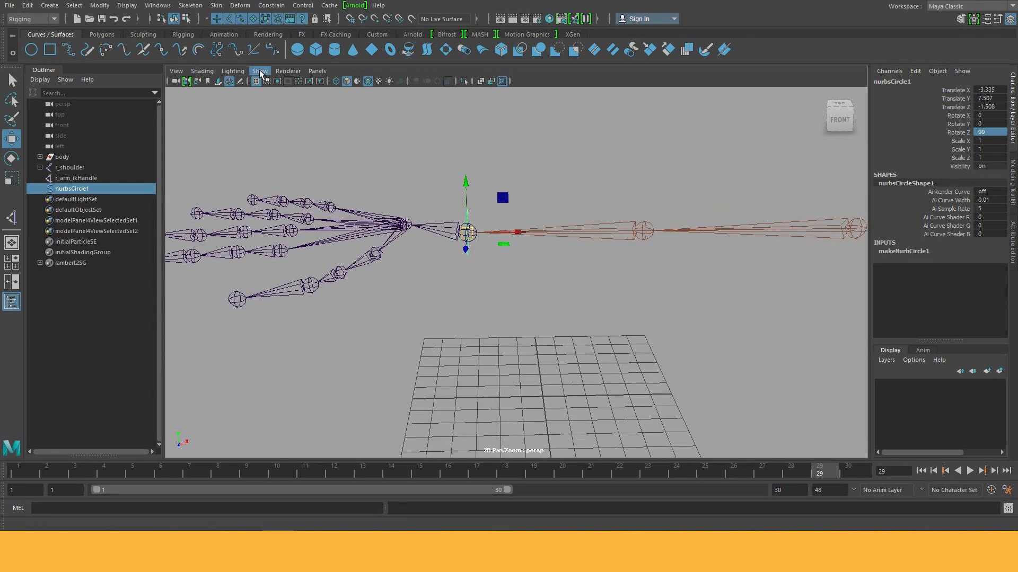
mouse_move(519, 244)
alt+mouse_down()
mouse_move(478, 257)
mouse_move(494, 260)
alt+mouse_up()
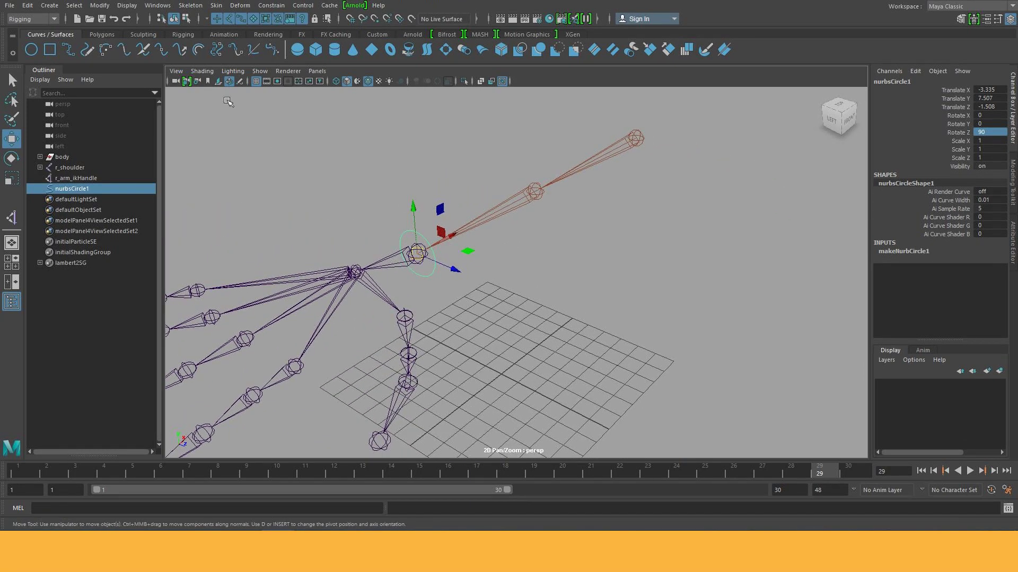
Step: Turn on Polygons display in the viewport so the arm mesh appears
click(260, 71)
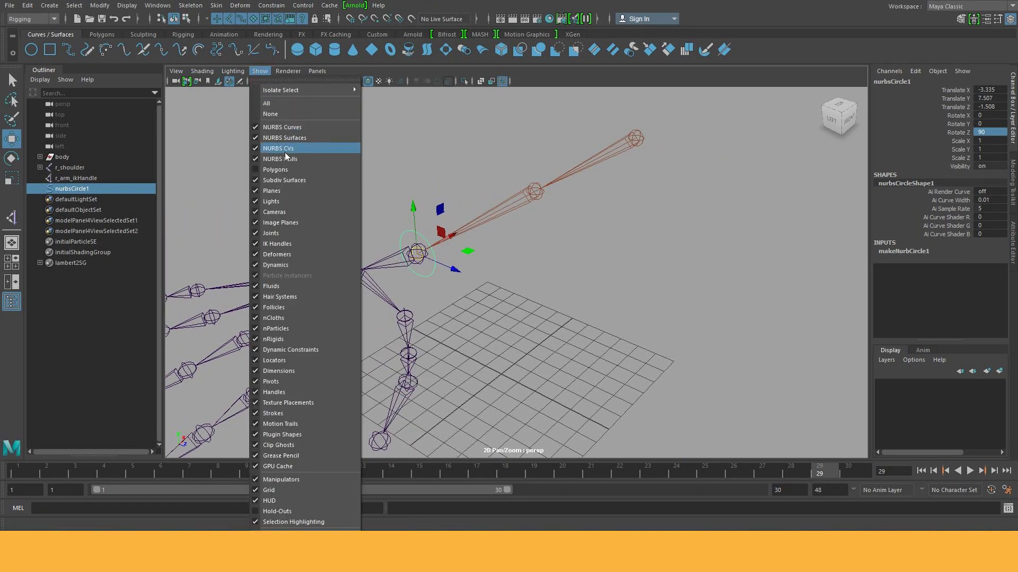
click(276, 170)
scroll(483, 275, down, 2)
scroll(479, 271, down, 3)
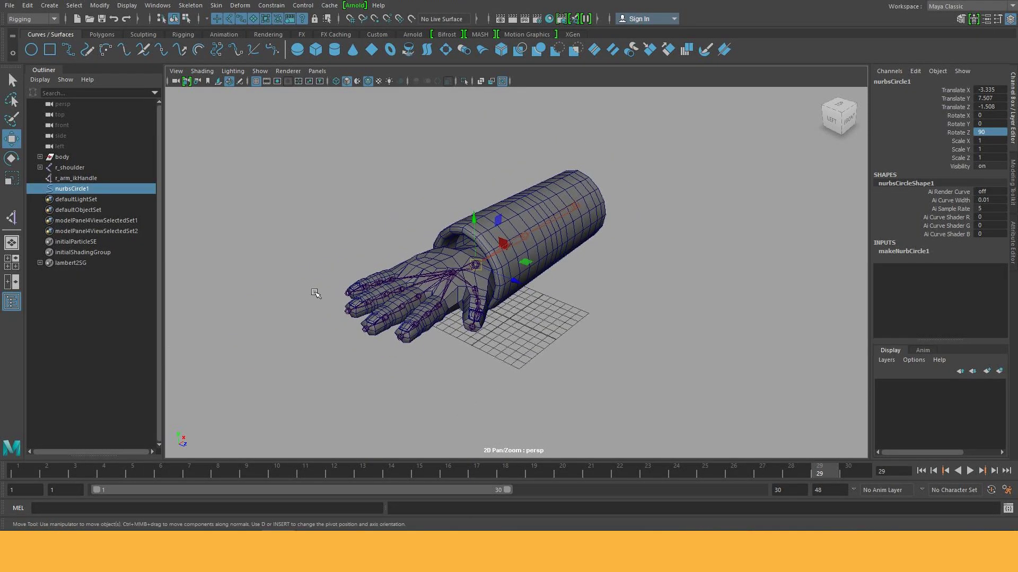
Step: Scale nurbsCircle1 uniformly to about 6.874 so it rings the forearm
key(r)
mouse_move(478, 265)
mouse_down()
mouse_move(613, 273)
mouse_move(531, 287)
mouse_move(546, 270)
mouse_up()
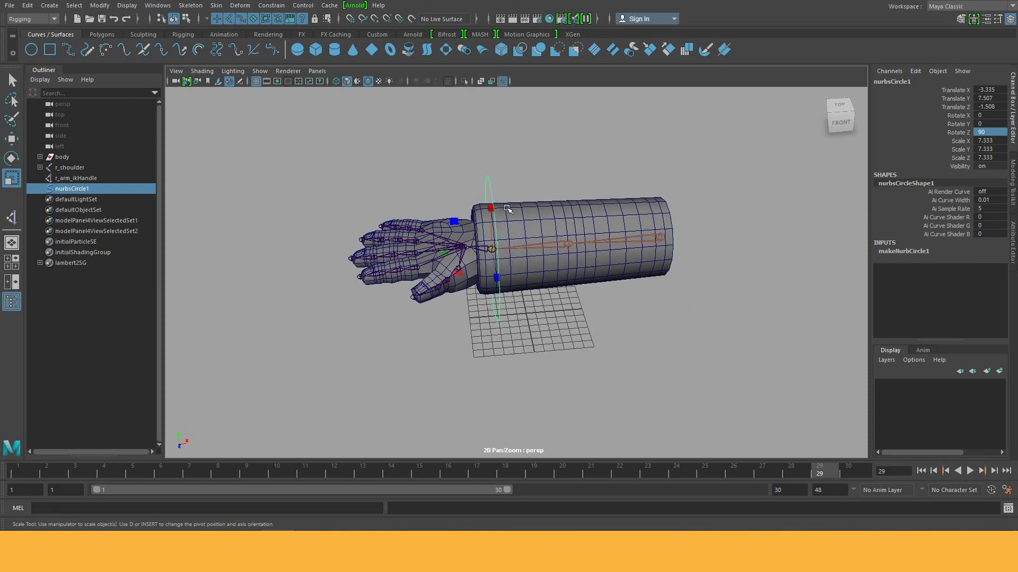
mouse_move(472, 291)
alt+mouse_down()
mouse_move(466, 299)
mouse_move(480, 273)
mouse_move(443, 271)
mouse_move(635, 279)
mouse_move(466, 274)
mouse_move(537, 300)
alt+mouse_up()
key(w)
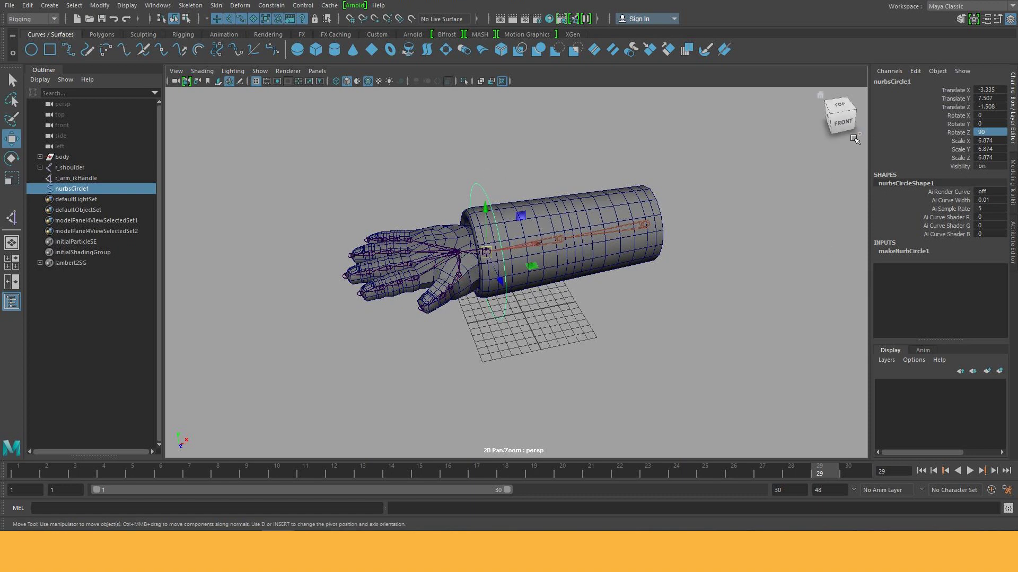
Step: Freeze the circle's transforms so translate and rotate read zero and scale 1
right_click(950, 133)
mouse_move(922, 319)
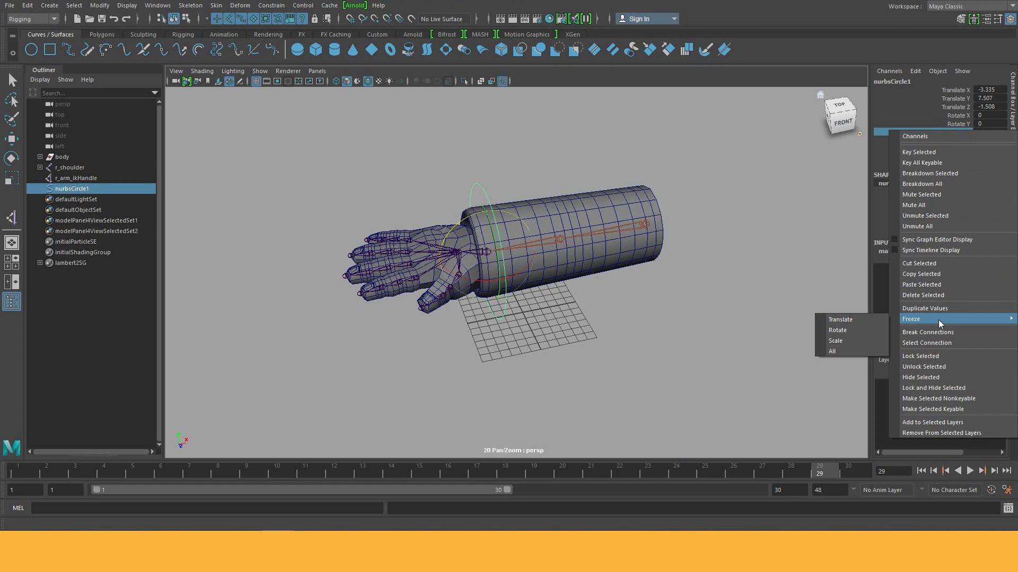
click(853, 350)
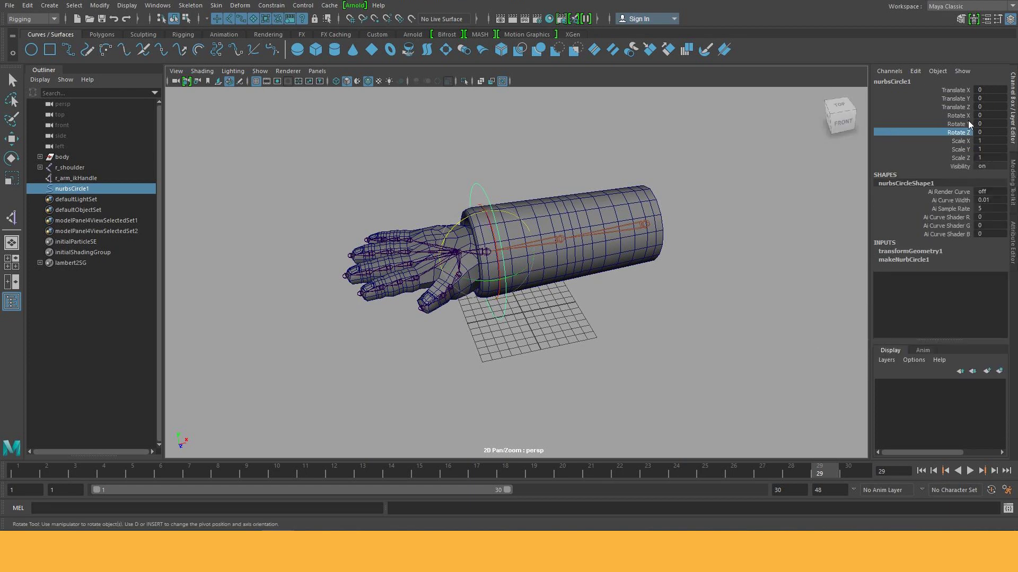
alt+drag(655, 315, 642, 306)
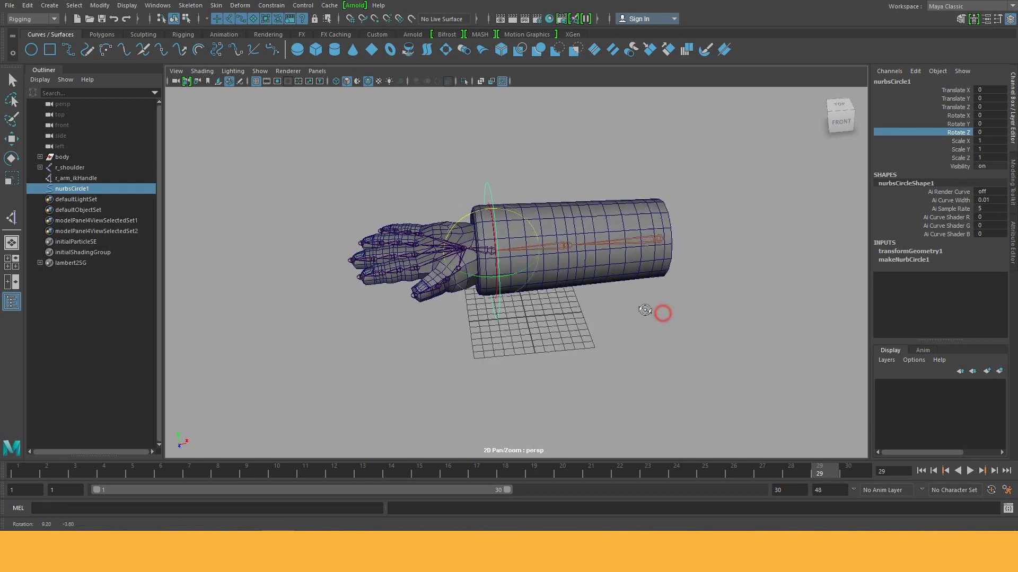
key(w)
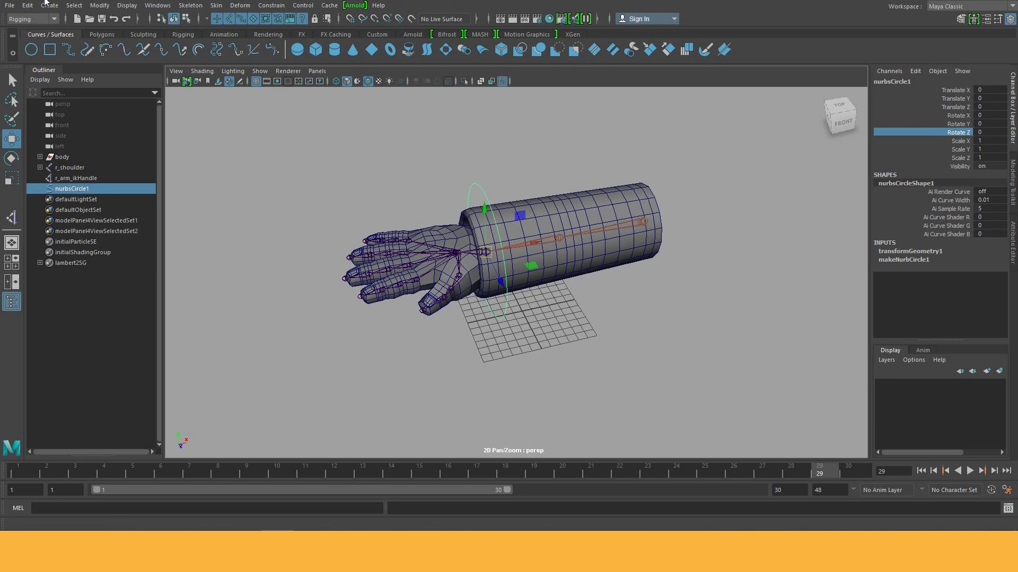
Step: Delete the circle's construction history via Edit > Delete by Type > History
click(28, 6)
mouse_move(79, 131)
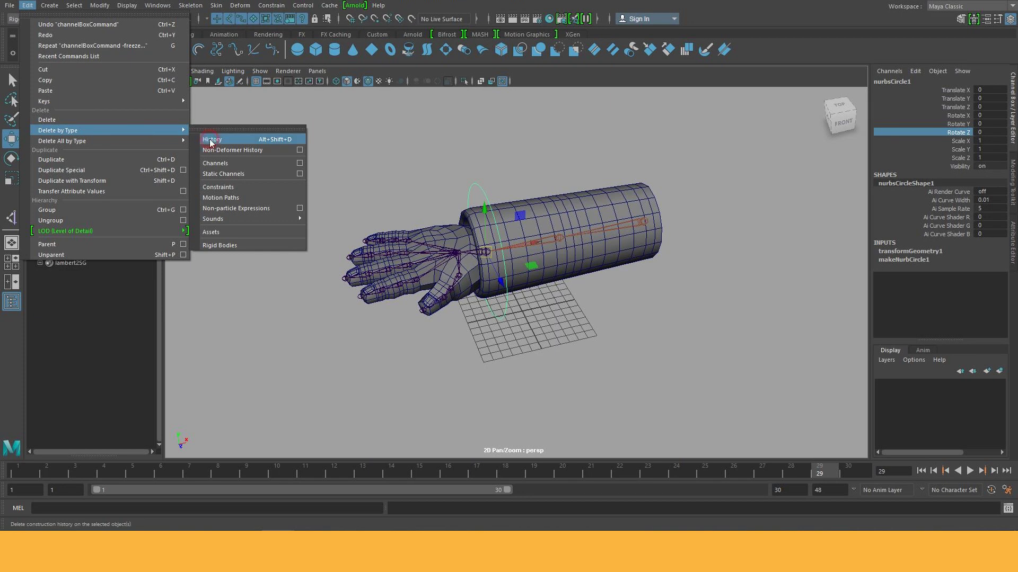
click(210, 140)
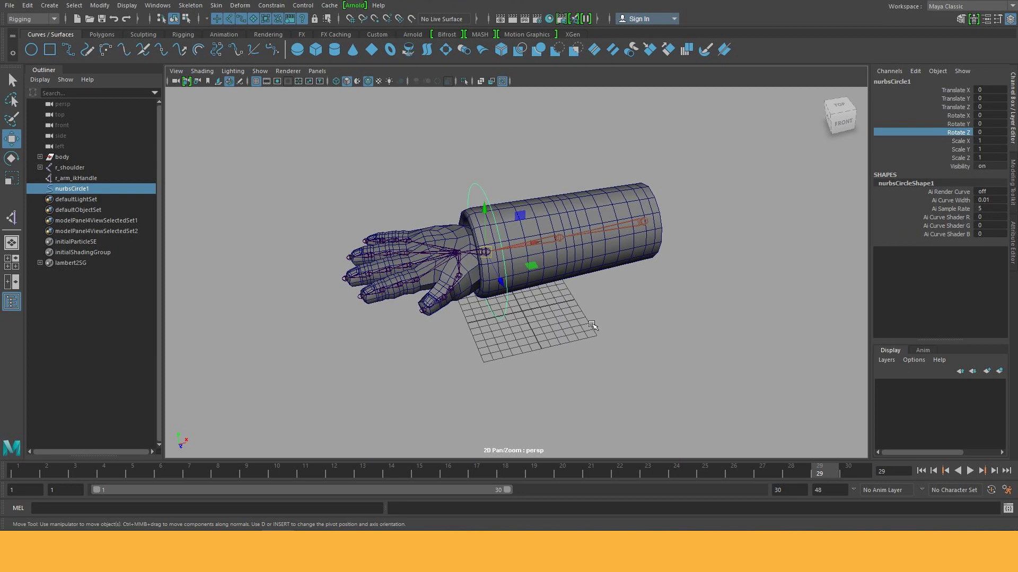
alt+drag(473, 376, 473, 380)
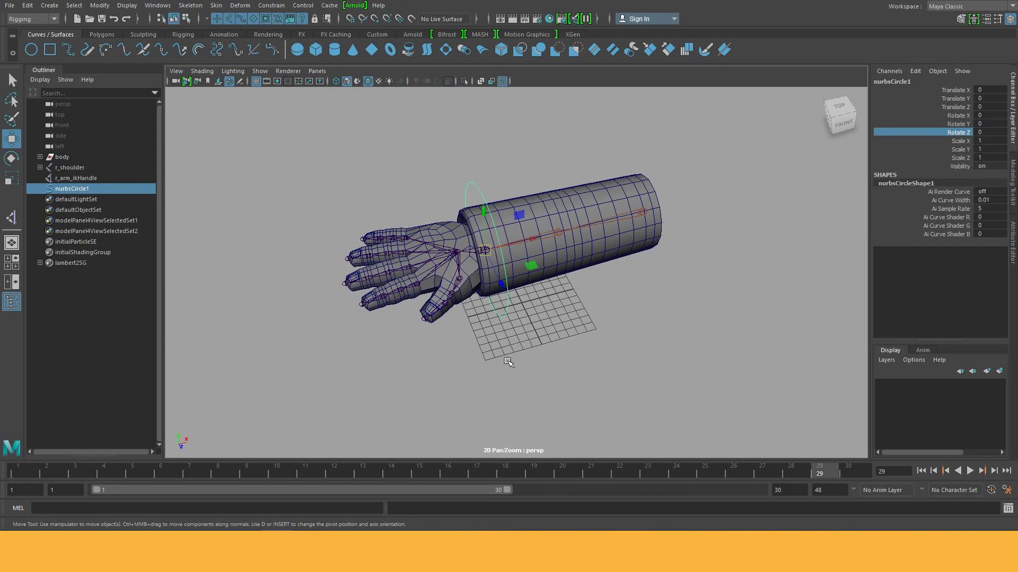
mouse_move(499, 350)
alt+mouse_down()
mouse_move(481, 351)
mouse_move(505, 365)
alt+mouse_up()
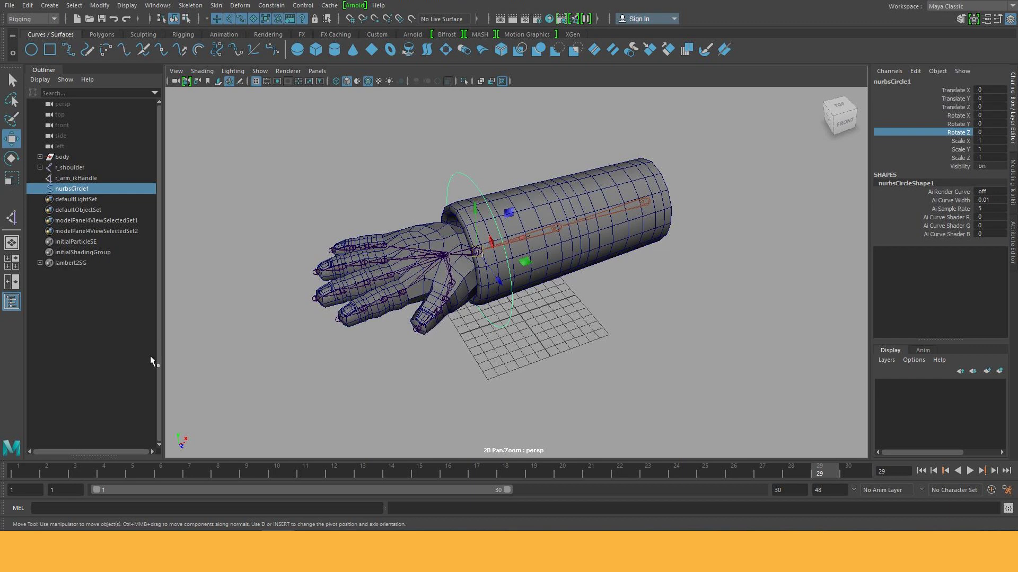
Step: Rename nurbsCircle1 to r_armIK_ctrl in the Outliner and zoom in on the hand
double_click(89, 191)
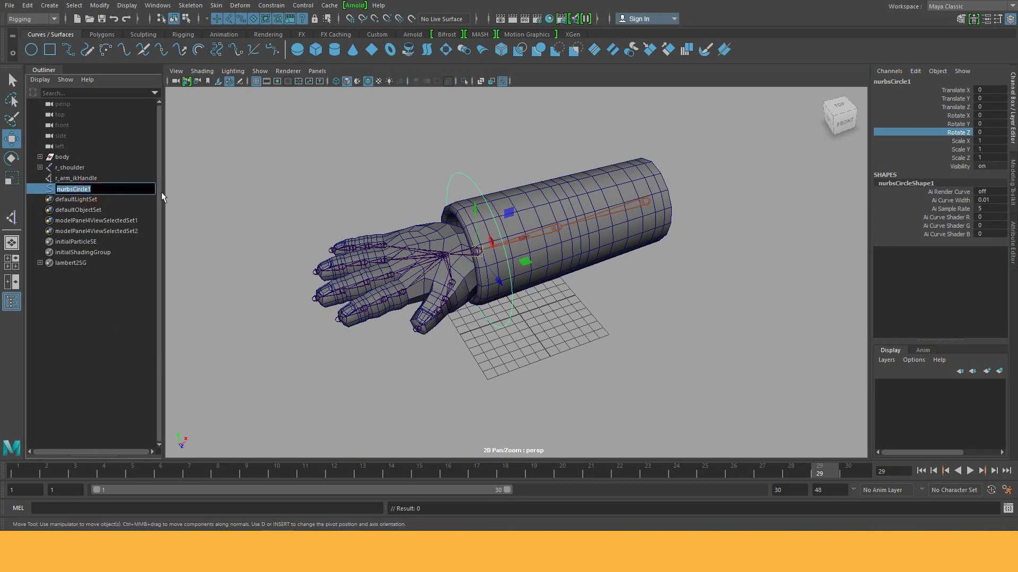
text(r)
text(_ar)
text(mIK_)
text(ctrl)
key(Return)
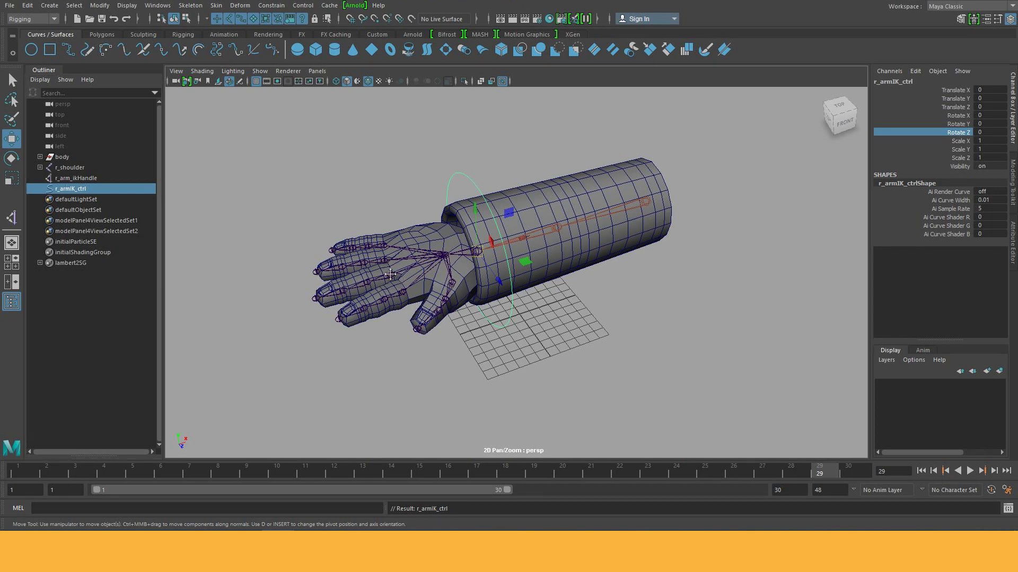
alt+middle_drag(395, 281, 426, 255)
alt+drag(636, 328, 618, 323)
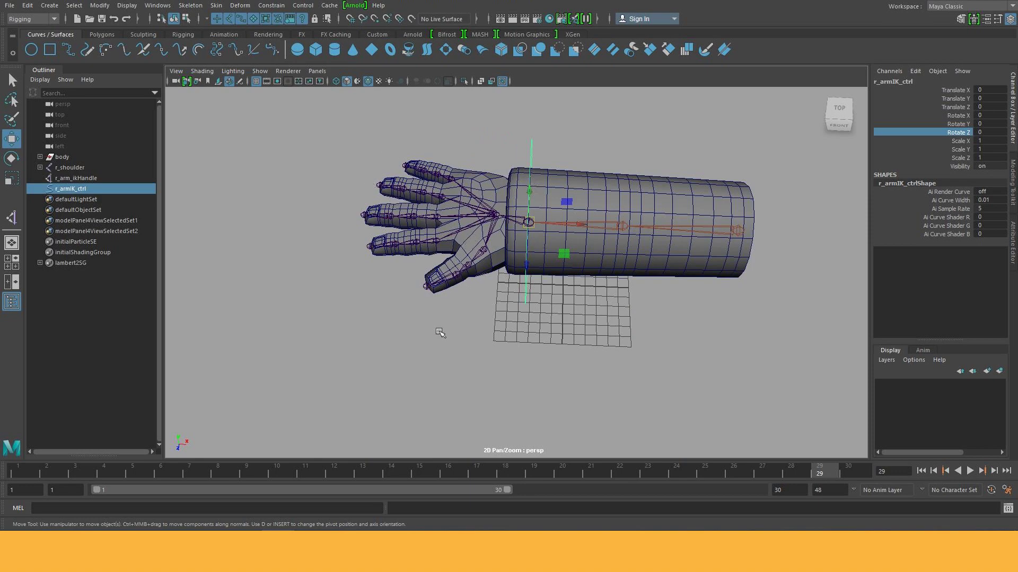
alt+drag(440, 333, 439, 325)
alt+right_drag(439, 324, 411, 325)
alt+drag(411, 325, 463, 336)
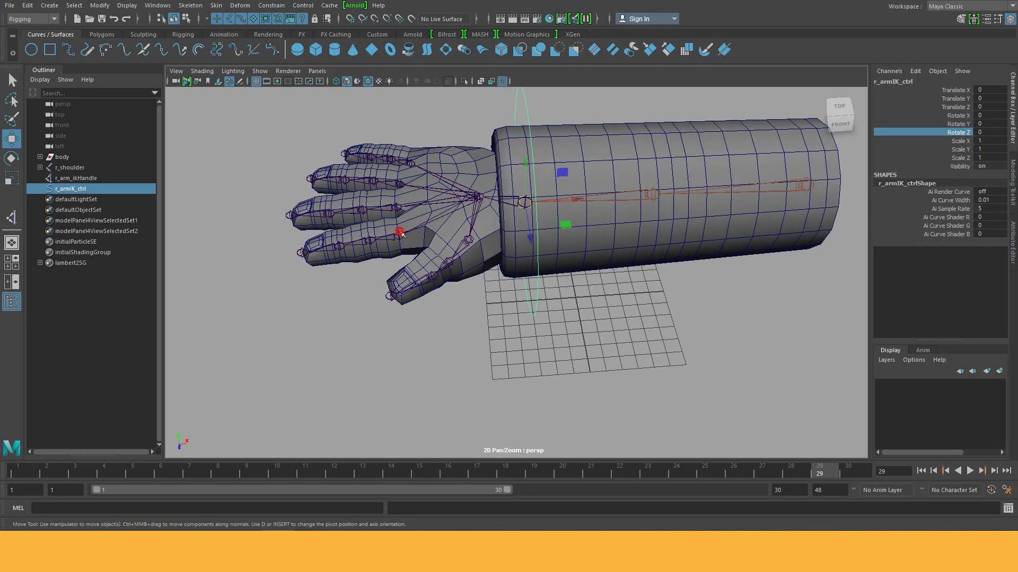
click(399, 235)
key(e)
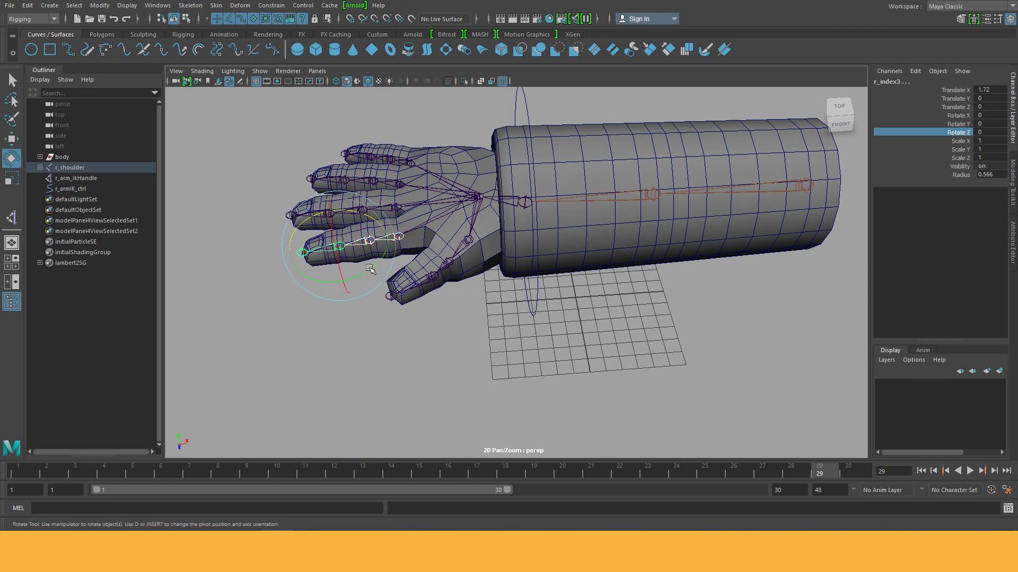
mouse_move(352, 209)
mouse_down()
mouse_move(398, 237)
mouse_move(301, 274)
mouse_up()
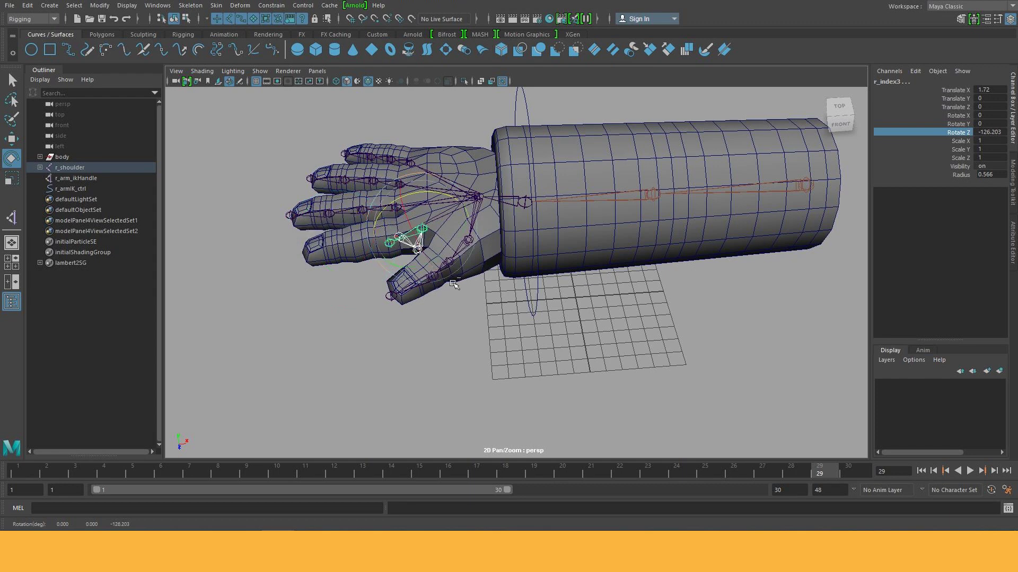
key(ctrl+z)
key(w)
click(445, 370)
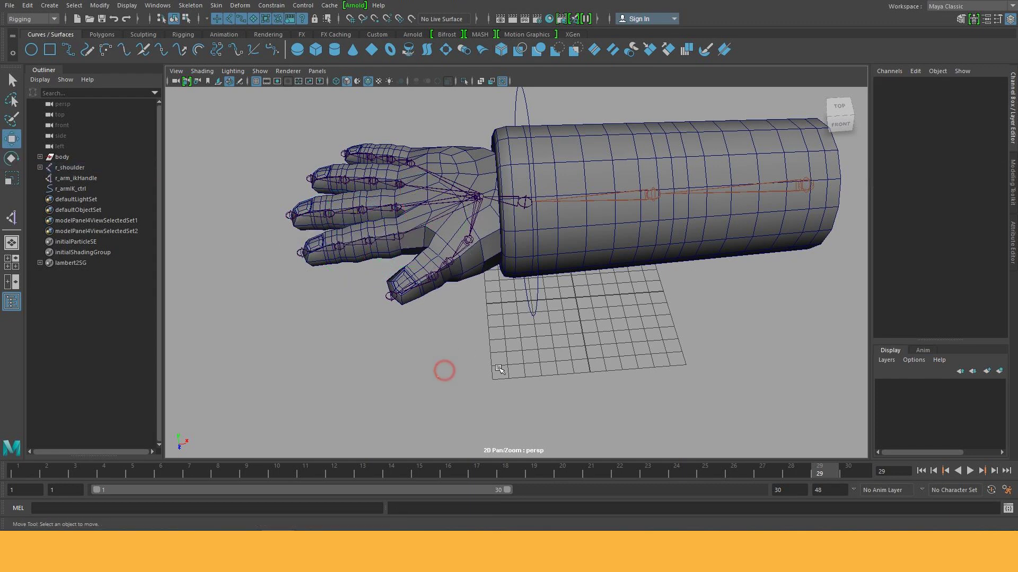
scroll(420, 345, down, 3)
mouse_move(420, 345)
alt+middle_down()
mouse_move(505, 295)
mouse_move(472, 282)
alt+middle_up()
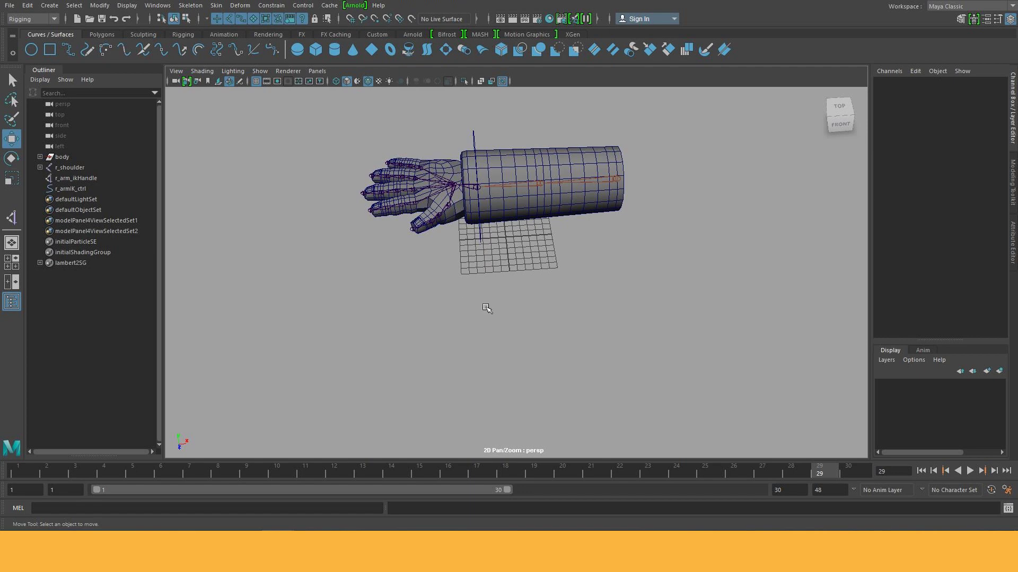
mouse_move(487, 308)
alt+mouse_down()
mouse_move(552, 281)
mouse_move(439, 298)
mouse_move(484, 308)
alt+mouse_up()
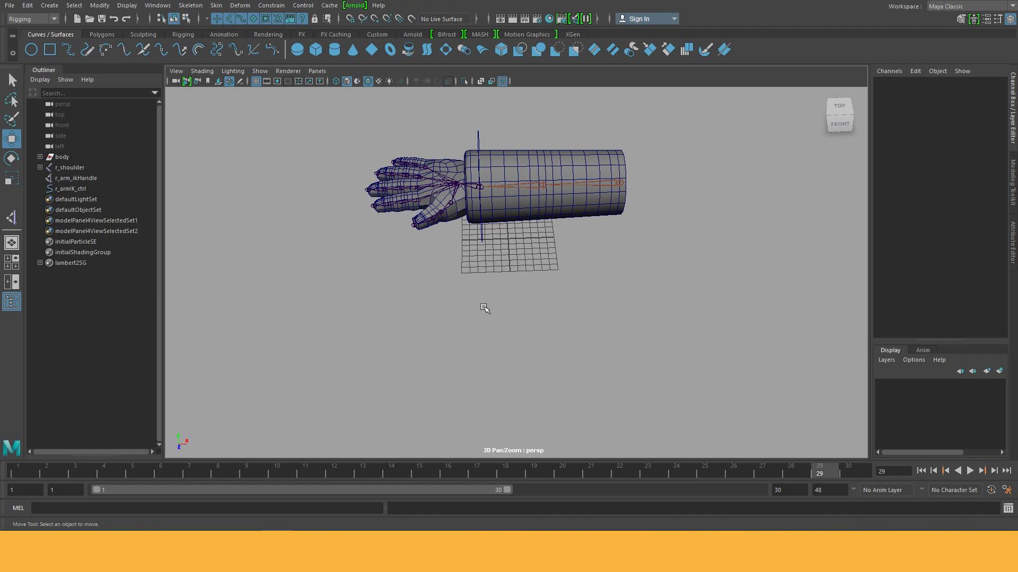
click(477, 136)
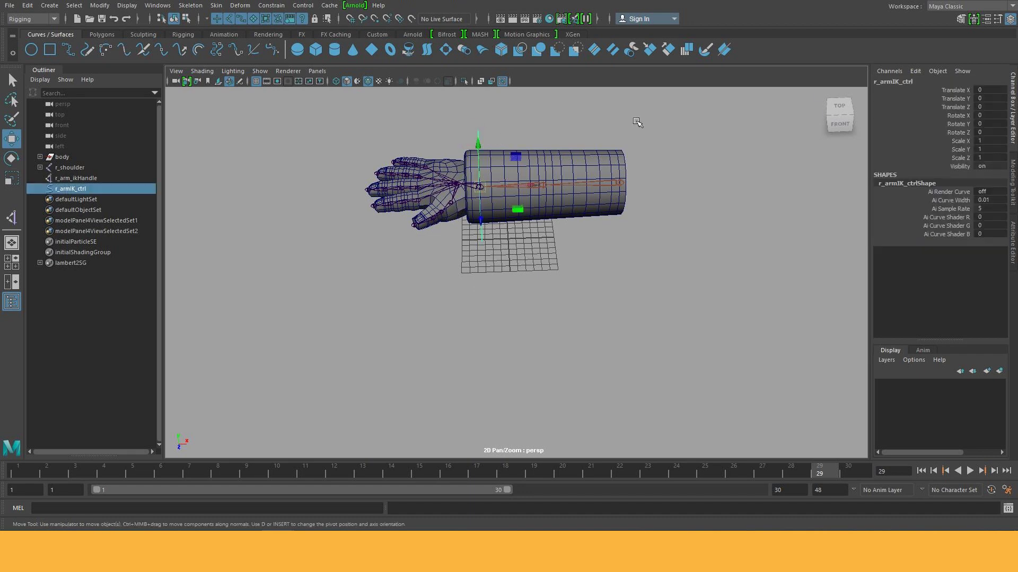
Step: Clear the selection, add nurbsCircle1 from the NURBS Circle shelf icon, and orbit to inspect it
click(380, 334)
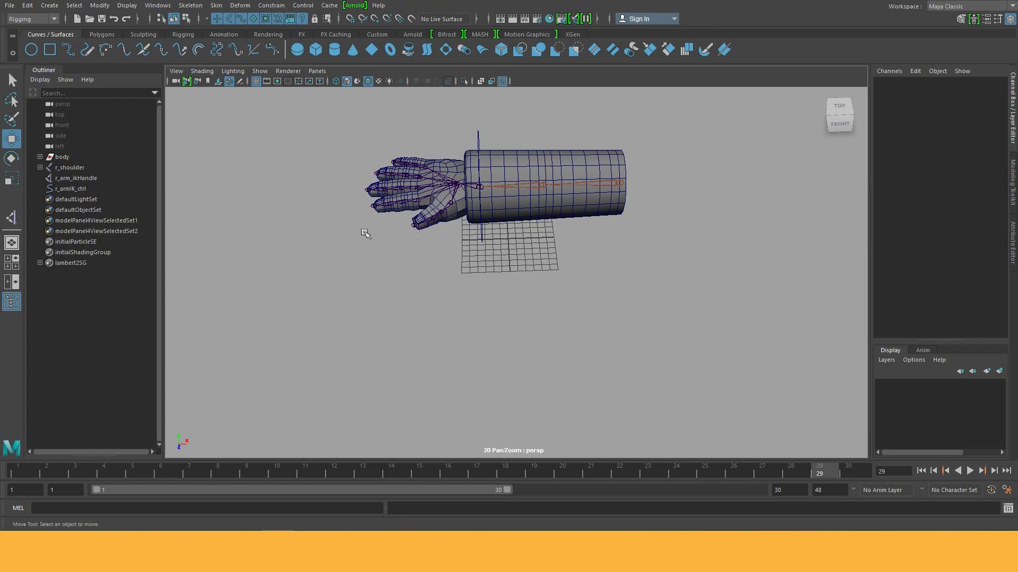
click(32, 49)
mouse_move(559, 362)
alt+mouse_down()
mouse_move(492, 265)
mouse_move(552, 345)
alt+mouse_up()
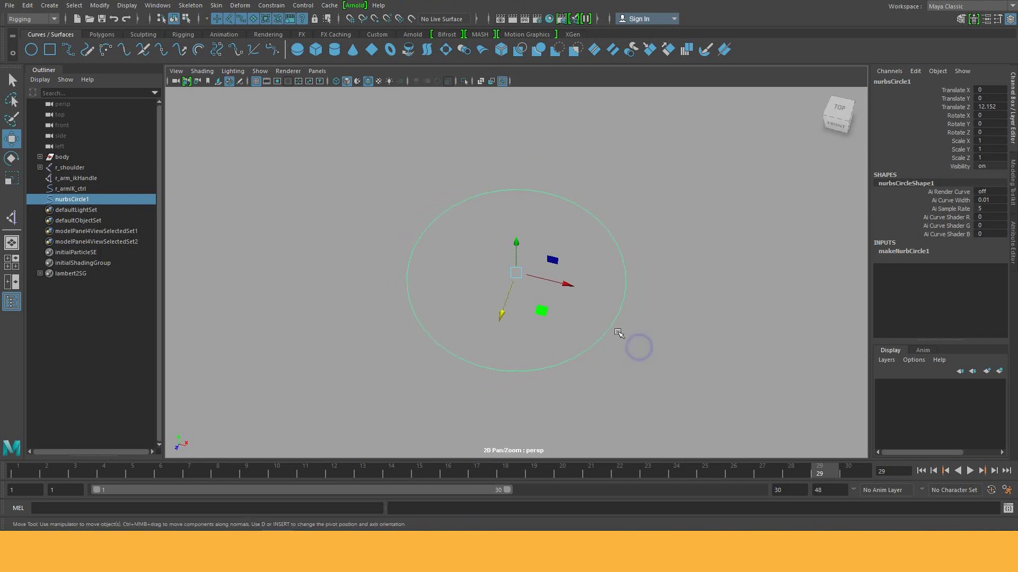
alt+drag(619, 337, 578, 302)
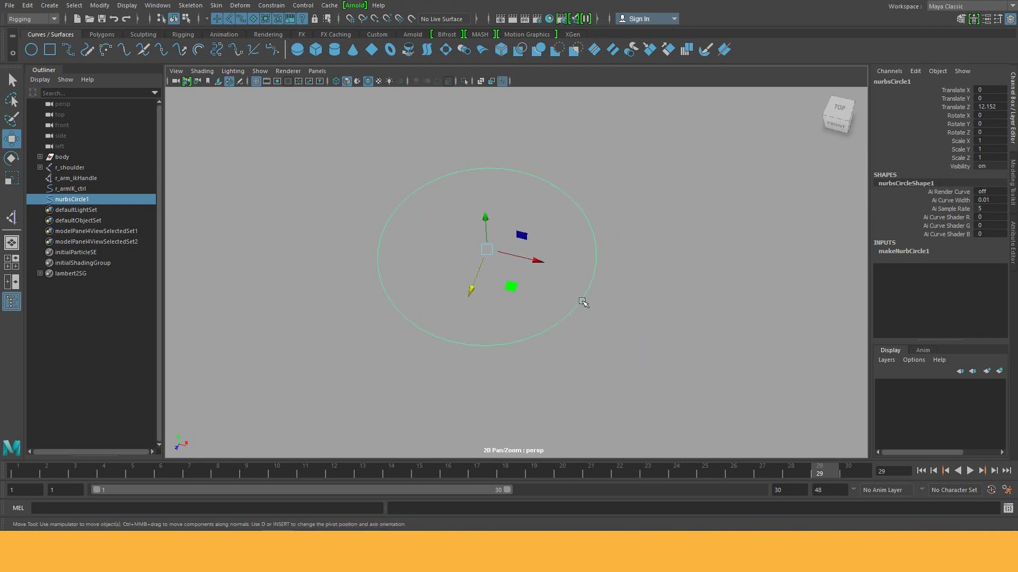
right_drag(582, 273, 540, 299)
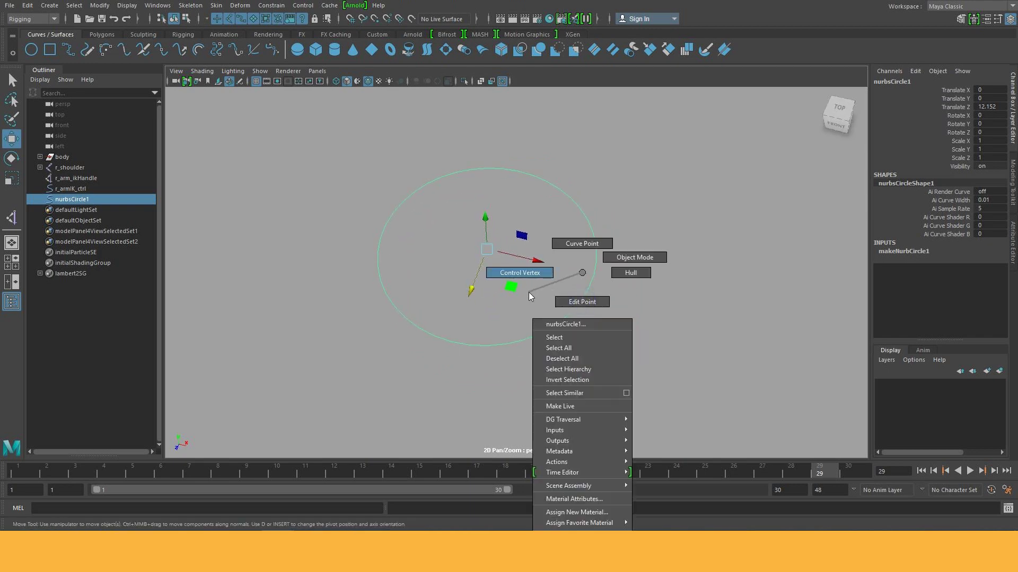
Step: Put nurbsCircle1 into control-vertex mode and frame it in the top orthographic view
right_drag(529, 291, 513, 278)
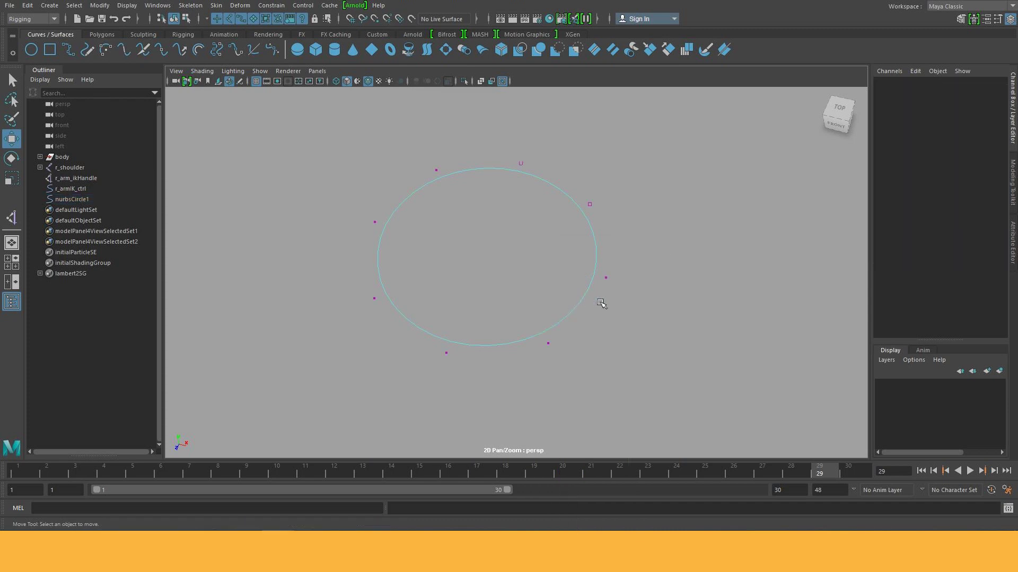
alt+drag(422, 373, 440, 390)
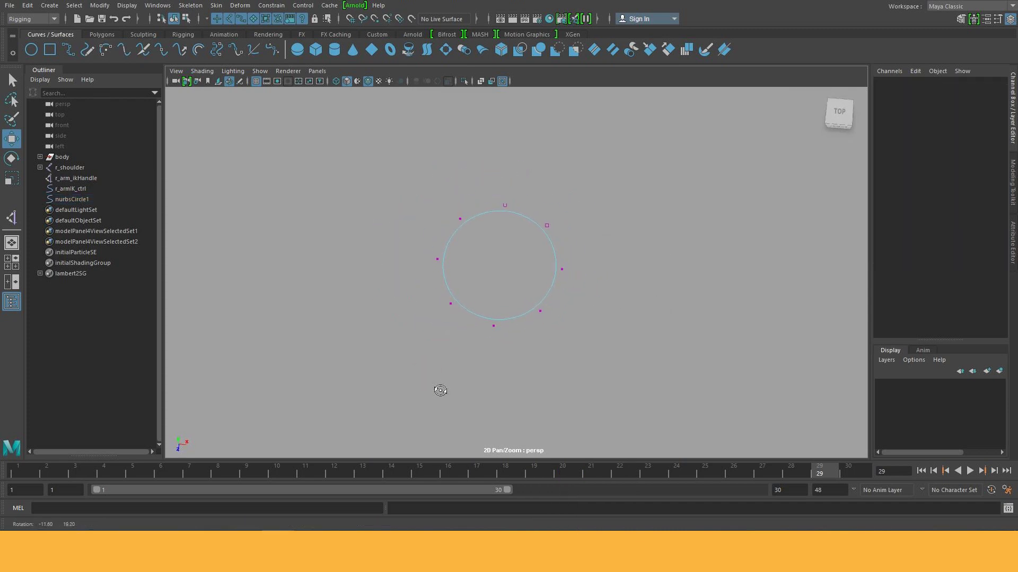
drag(529, 253, 565, 277)
key(space)
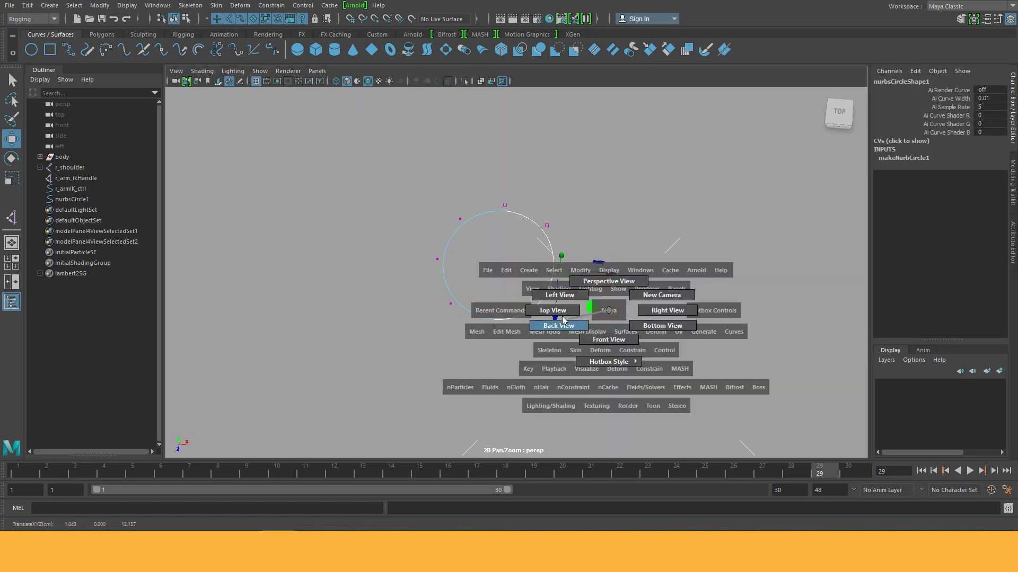
drag(562, 321, 554, 310)
scroll(803, 338, up, 3)
scroll(802, 338, up, 3)
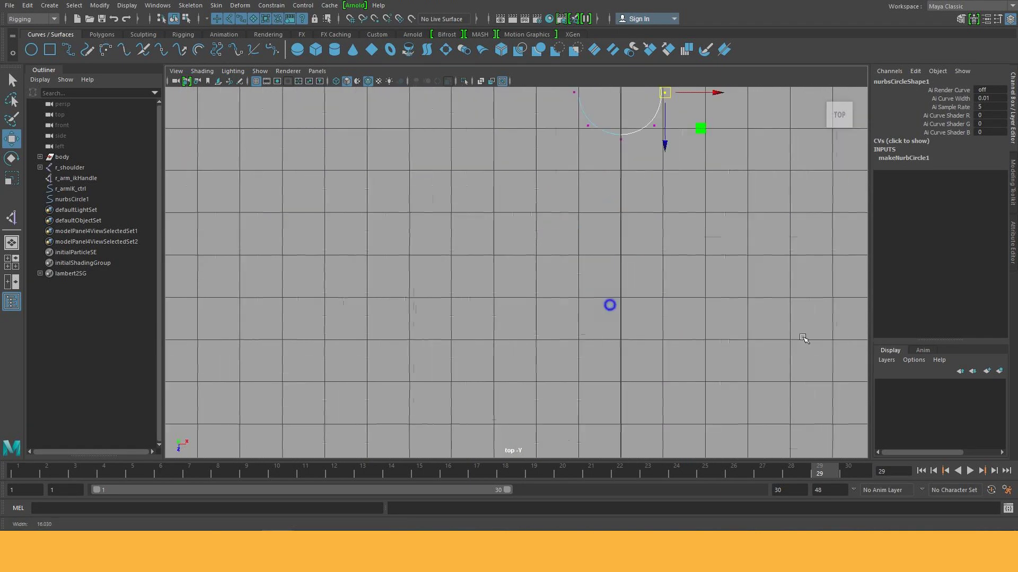
scroll(803, 338, up, 3)
alt+middle_drag(773, 186, 669, 292)
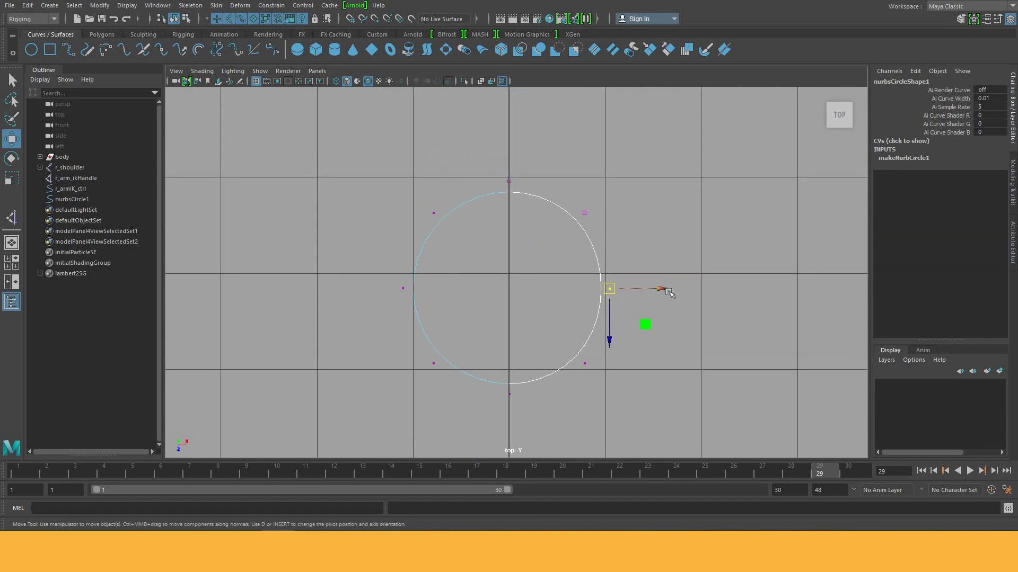
Step: Drag the circle's vertices into an irregular kidney-like hand loop, then return to object selection
drag(669, 292, 646, 292)
click(510, 394)
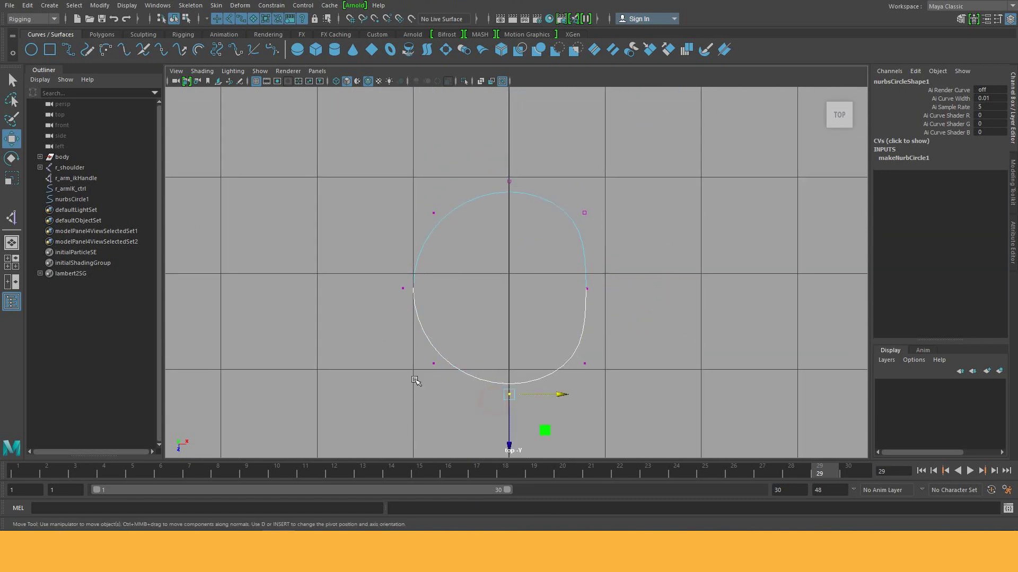
mouse_move(416, 379)
mouse_down()
mouse_move(482, 351)
mouse_move(470, 363)
mouse_up()
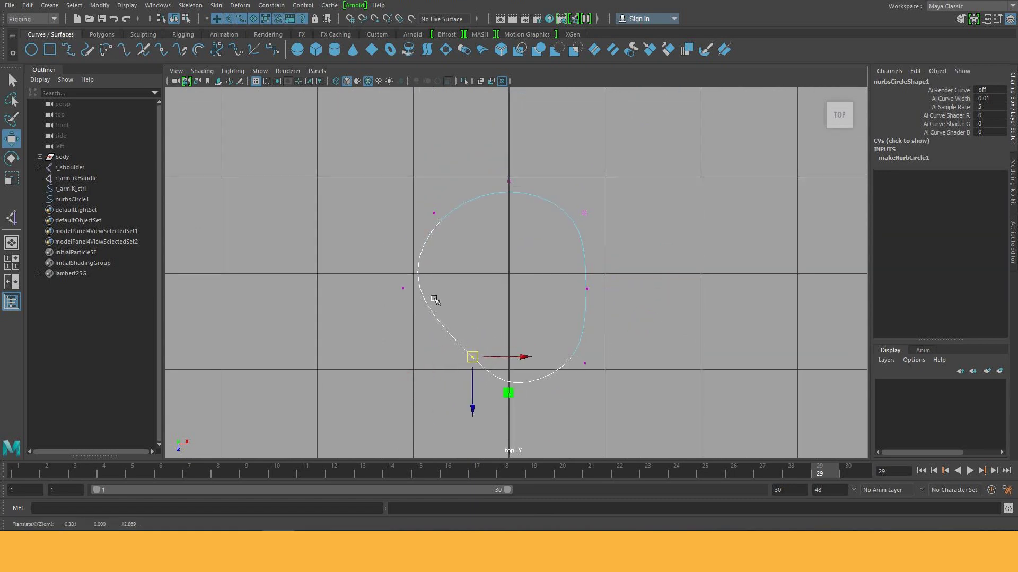
click(403, 288)
drag(402, 287, 543, 337)
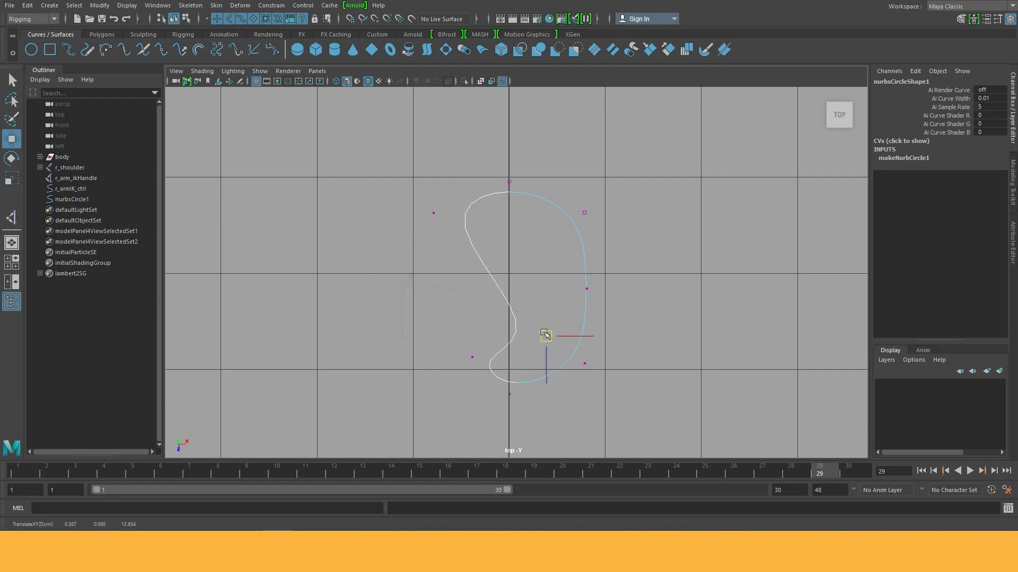
click(433, 213)
mouse_move(434, 212)
mouse_down()
mouse_move(347, 297)
mouse_move(360, 308)
mouse_up()
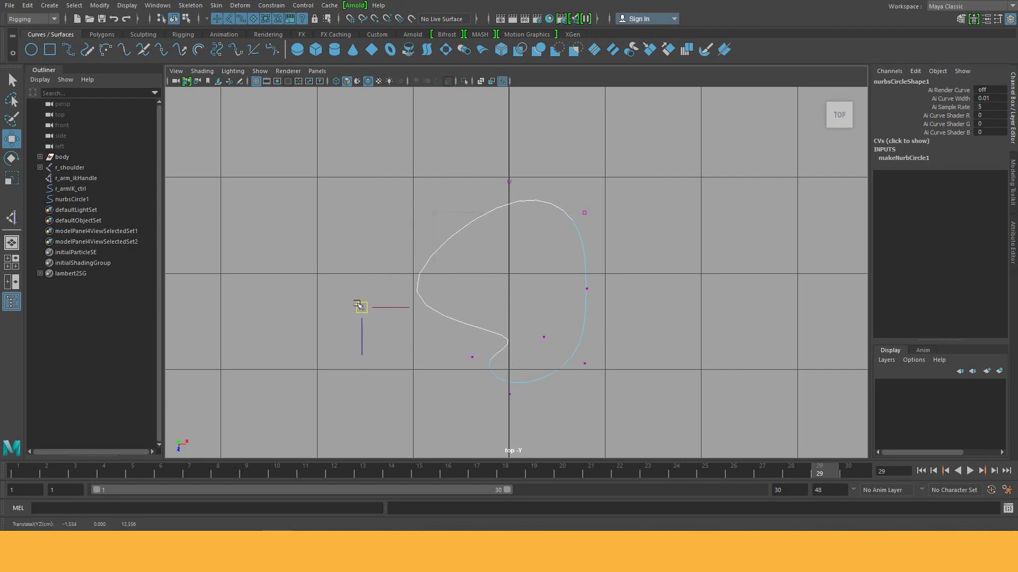
click(509, 182)
drag(509, 182, 400, 190)
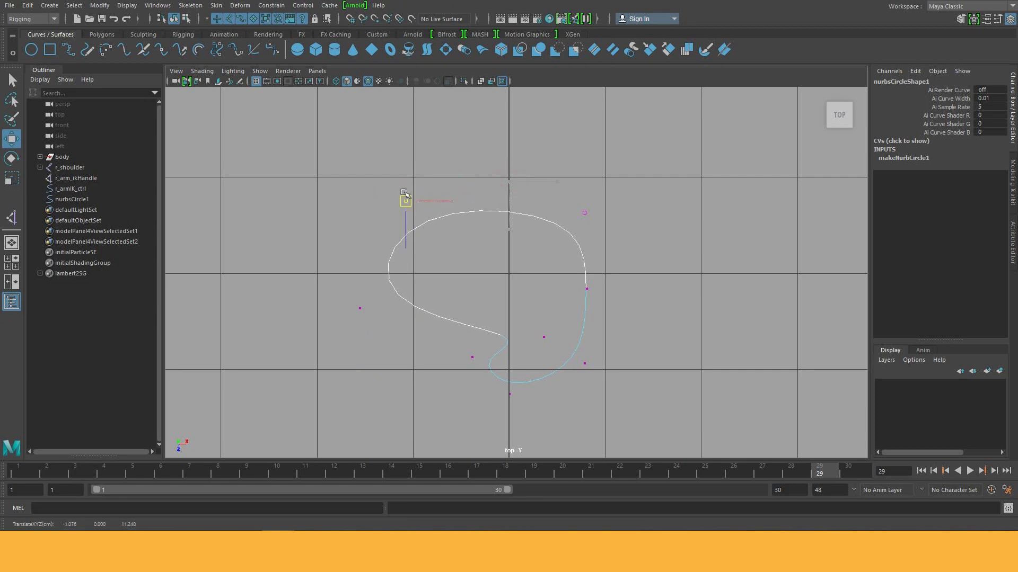
click(470, 358)
scroll(608, 312, down, 3)
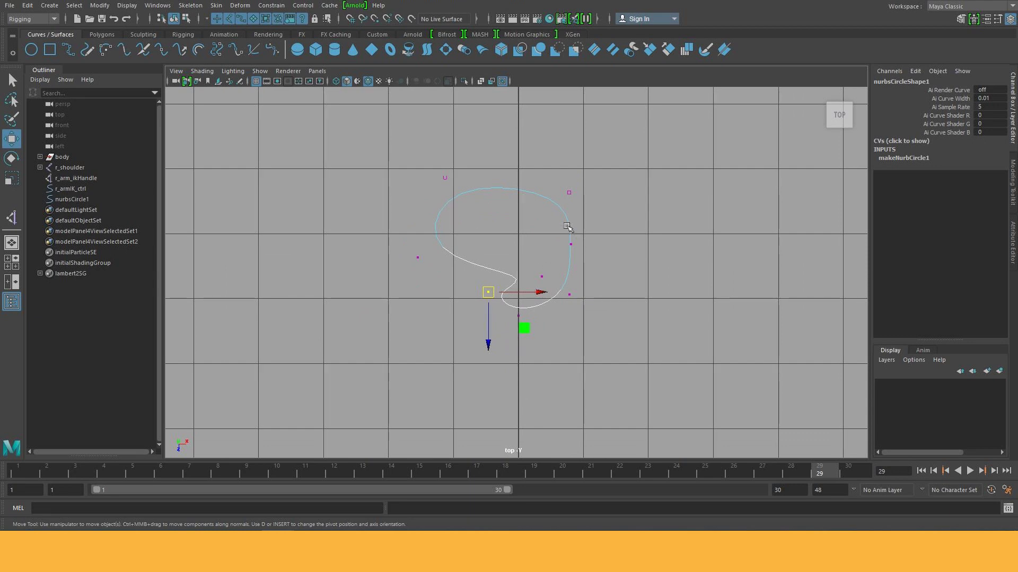
right_drag(567, 225, 646, 177)
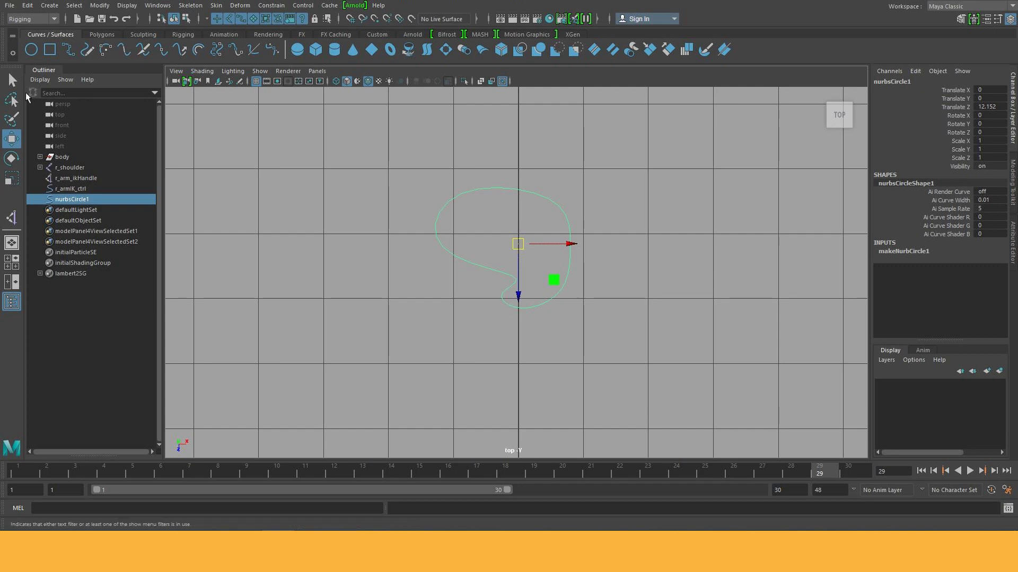
Step: Under the Modeling menu set, rebuild nurbsCircle1 as a uniform cubic curve with 12 spans
click(42, 19)
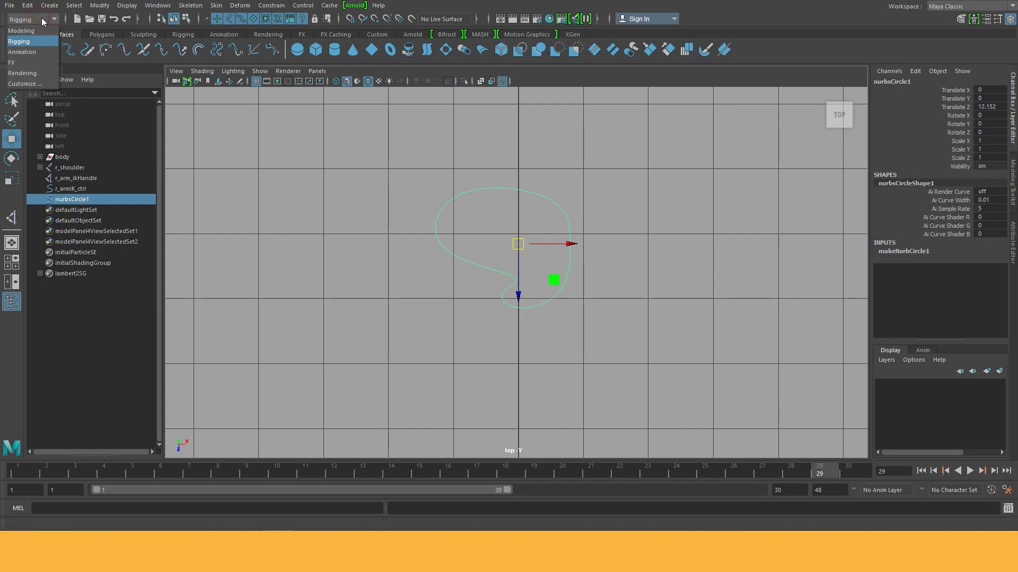
click(43, 32)
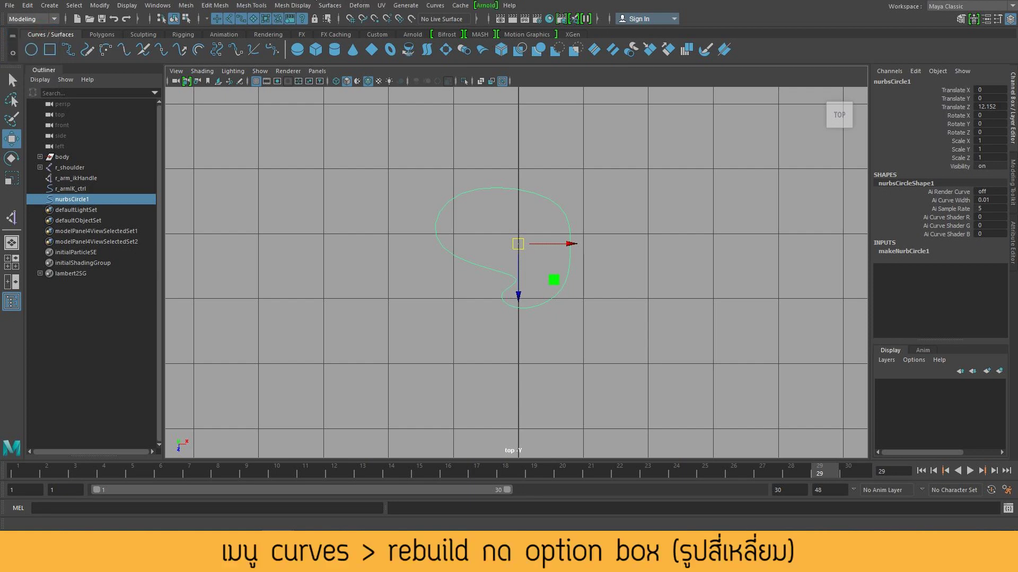
click(434, 6)
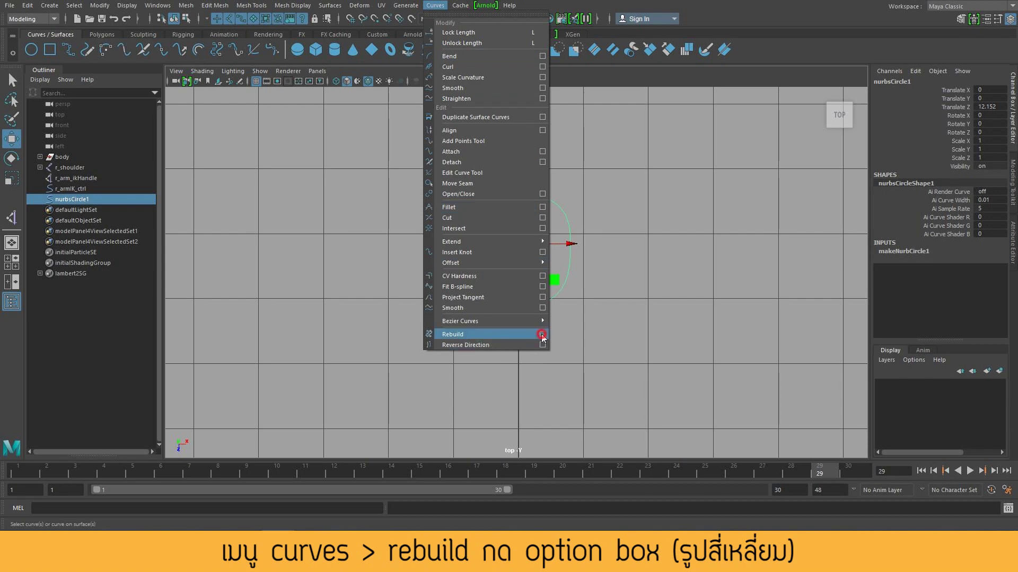
click(541, 334)
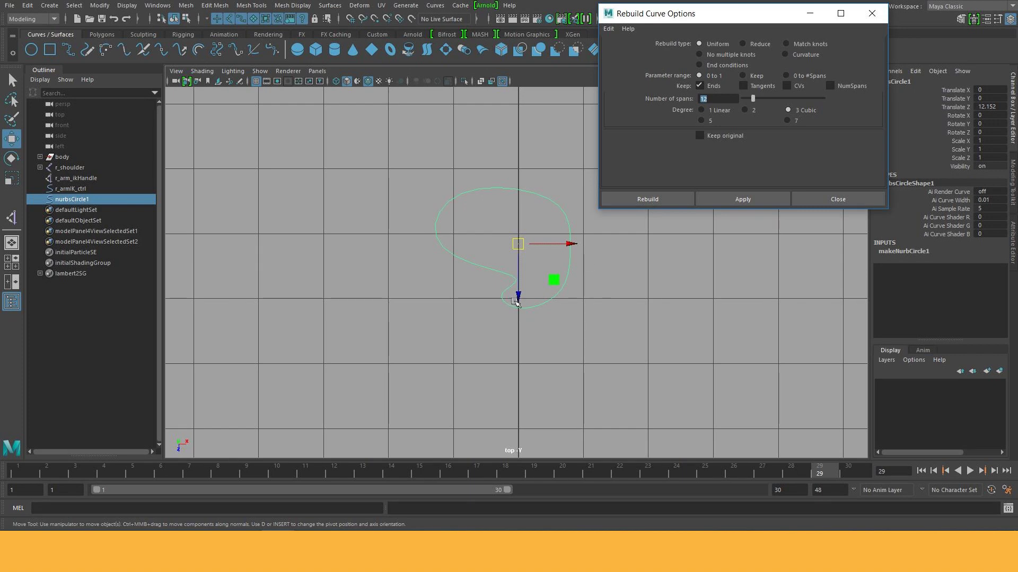
click(714, 200)
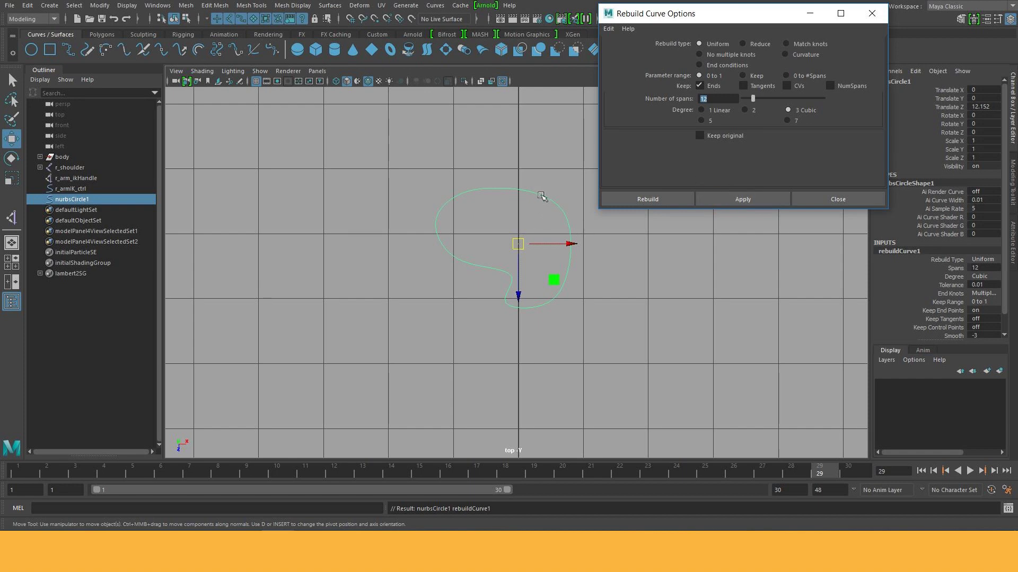
Step: Nudge the rebuilt curve's centre, left and lower-right control vertices to reshape the bottom
right_drag(542, 196, 500, 198)
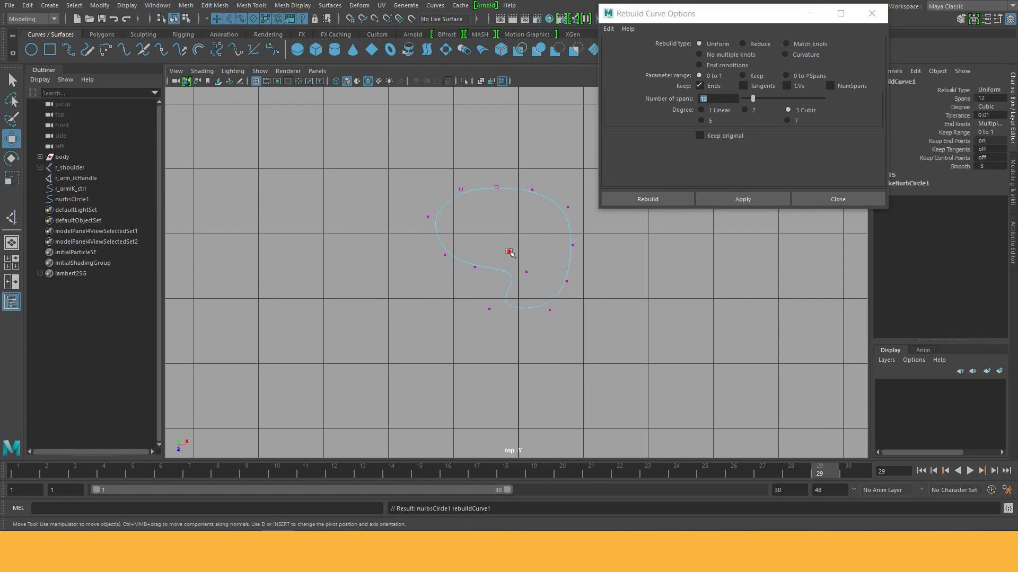
click(526, 272)
mouse_move(527, 272)
mouse_down()
mouse_move(501, 288)
mouse_move(547, 283)
mouse_up()
click(444, 255)
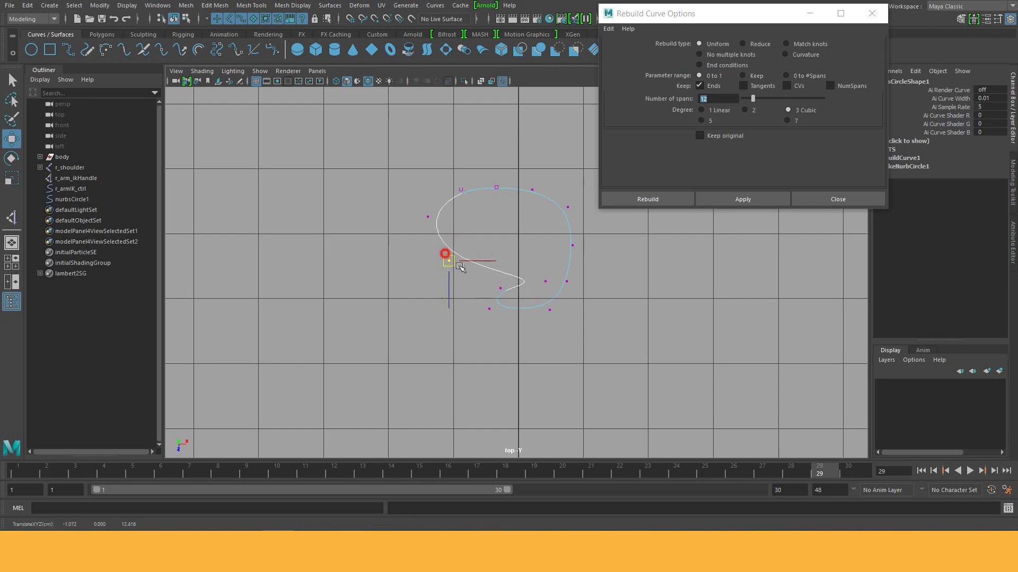
mouse_move(447, 253)
mouse_down()
mouse_move(454, 284)
mouse_move(443, 254)
mouse_up()
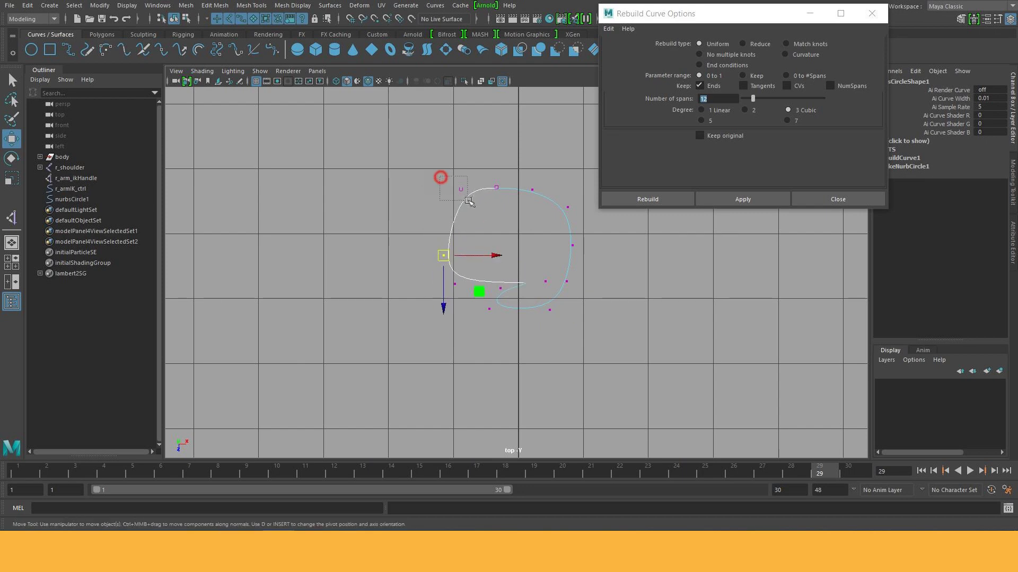
drag(440, 174, 456, 181)
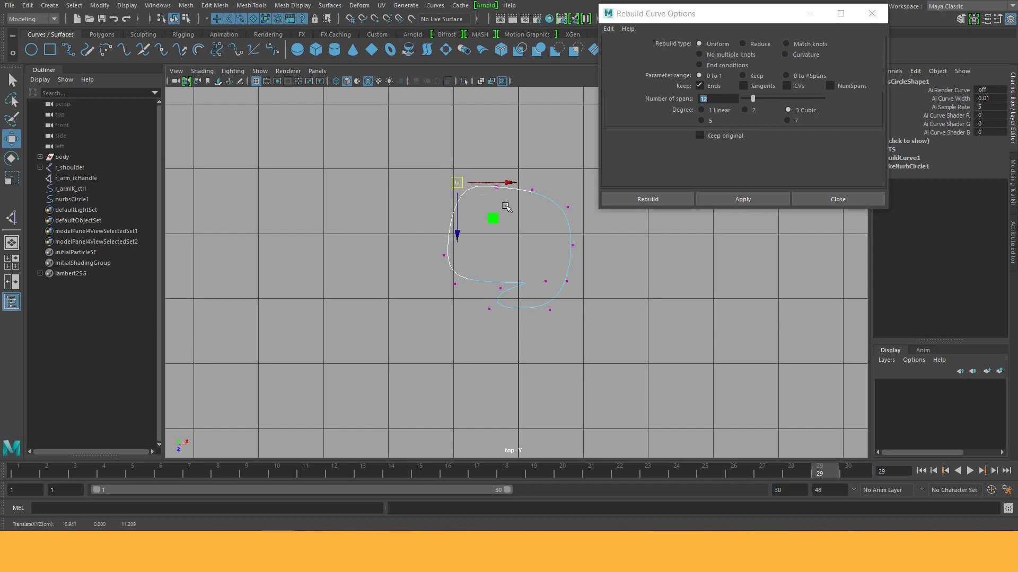
click(546, 281)
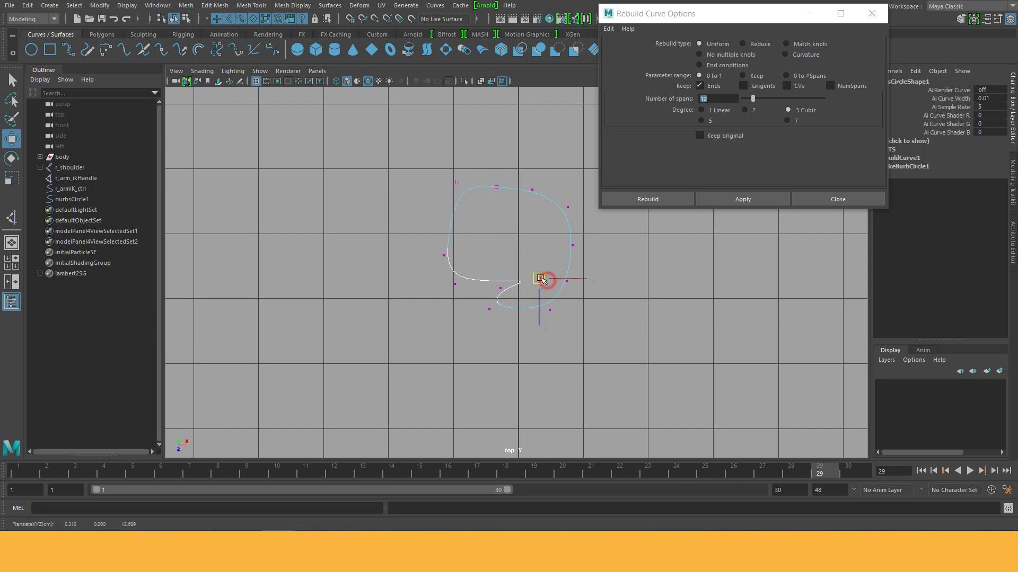
mouse_move(540, 280)
mouse_down()
mouse_move(506, 289)
mouse_move(498, 307)
mouse_up()
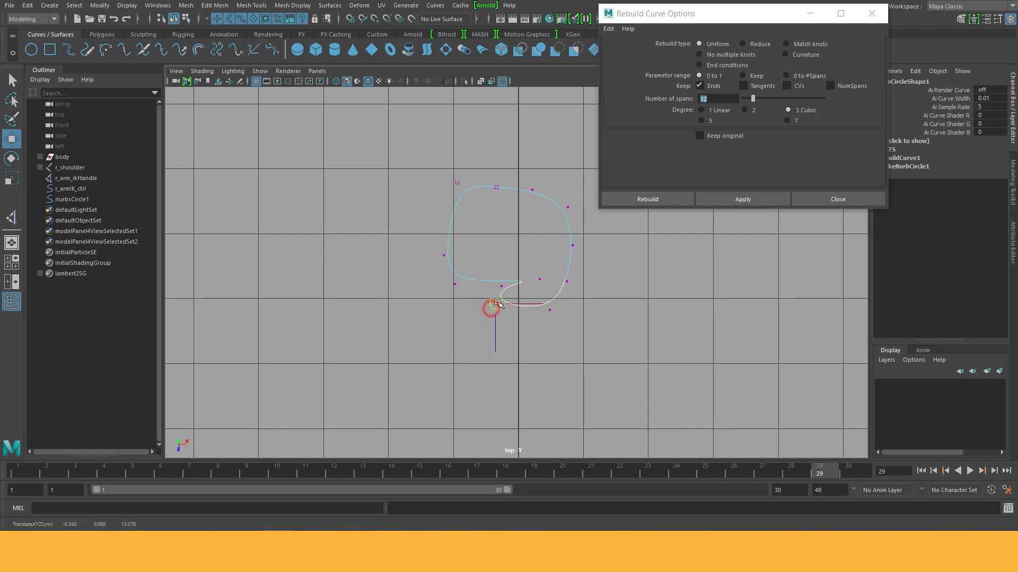
Step: Push the bottom and right-side vertices outward, close Rebuild Curve Options, and reselect nurbsCircle1 as an object
drag(496, 307, 523, 315)
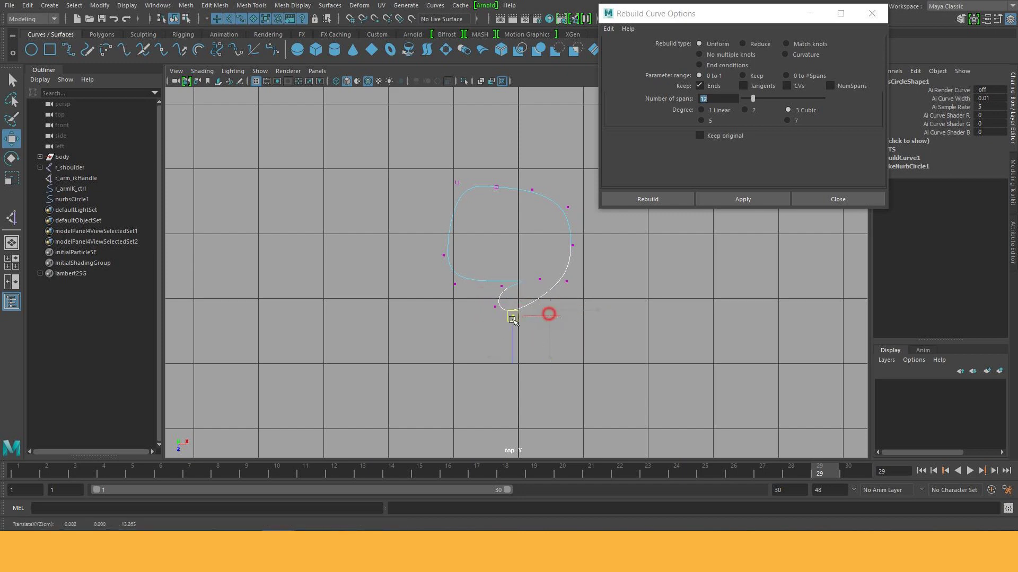
click(566, 281)
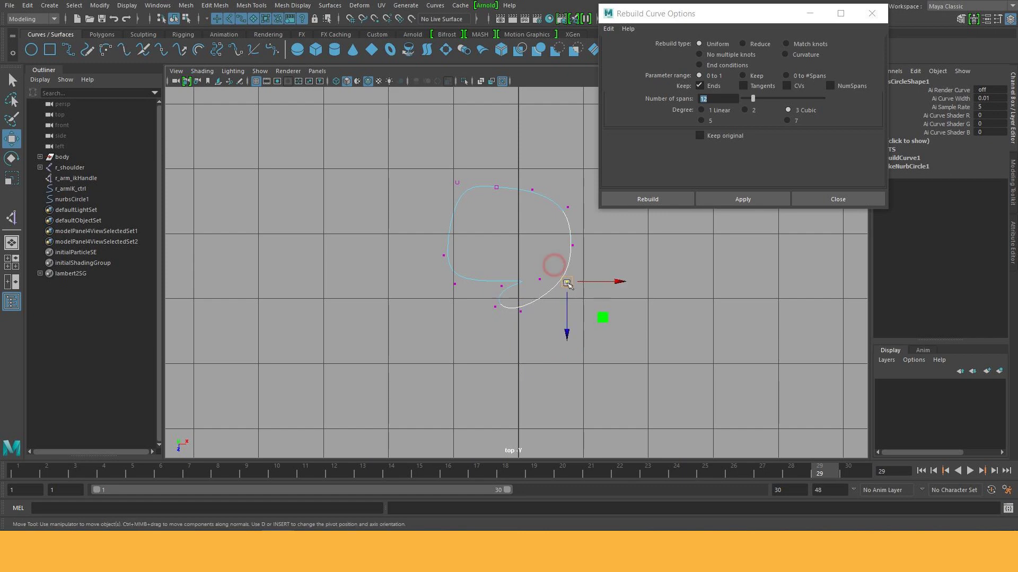
mouse_move(567, 282)
mouse_down()
mouse_move(582, 286)
mouse_move(581, 233)
mouse_move(578, 243)
mouse_move(597, 253)
mouse_up()
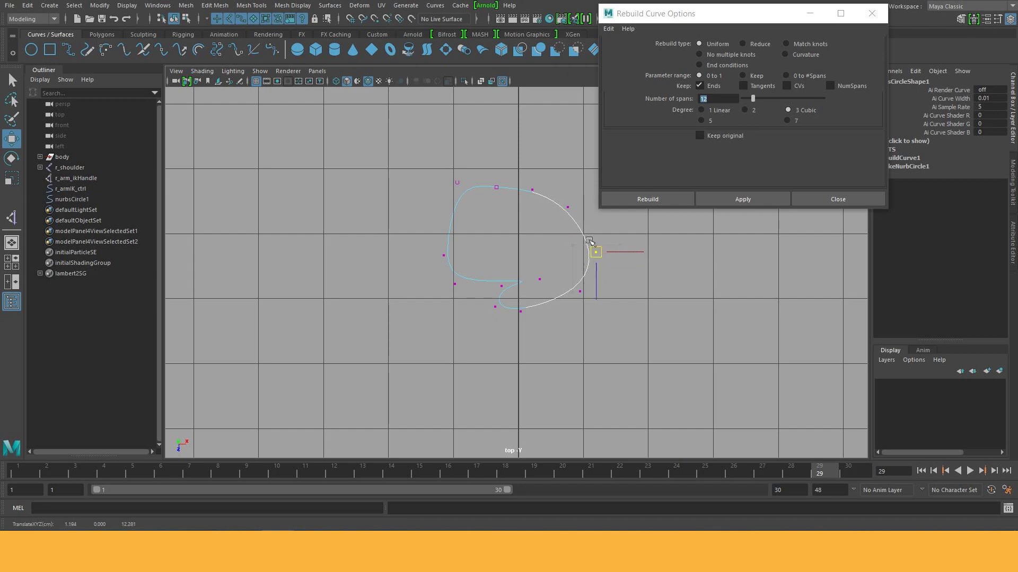
click(567, 209)
drag(567, 210, 591, 211)
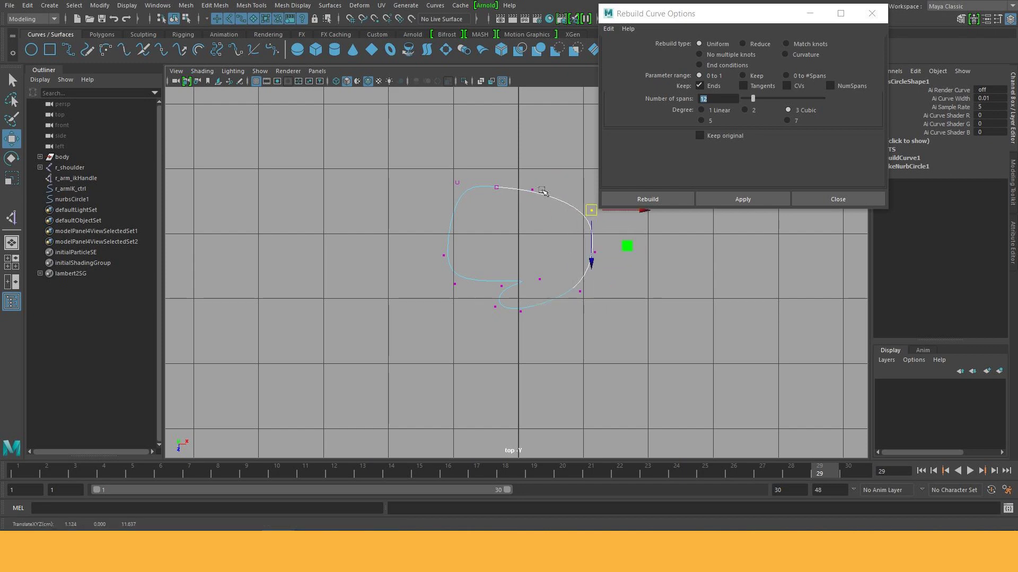
click(838, 200)
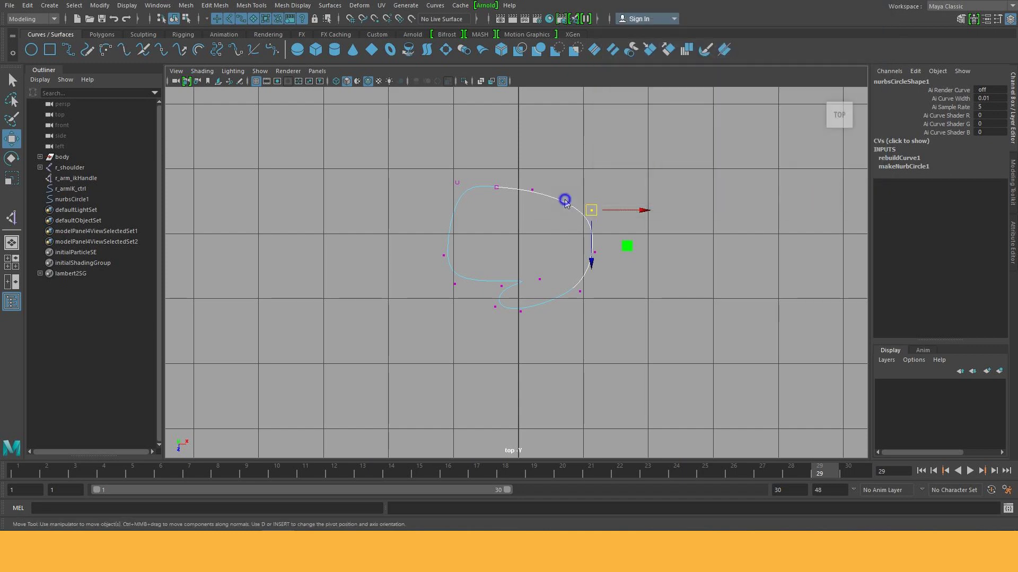
right_drag(565, 203, 636, 171)
click(631, 198)
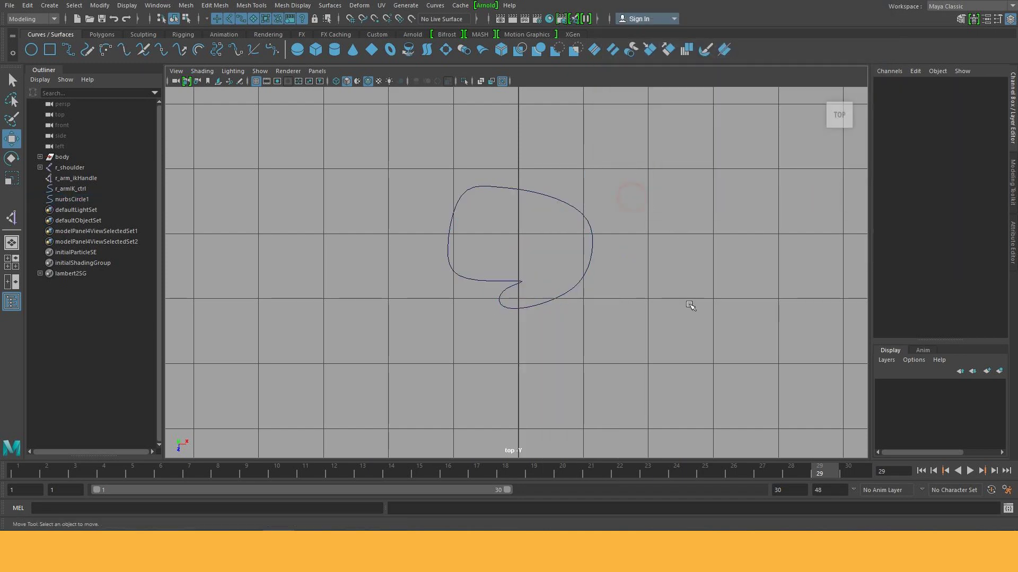
drag(588, 159, 520, 209)
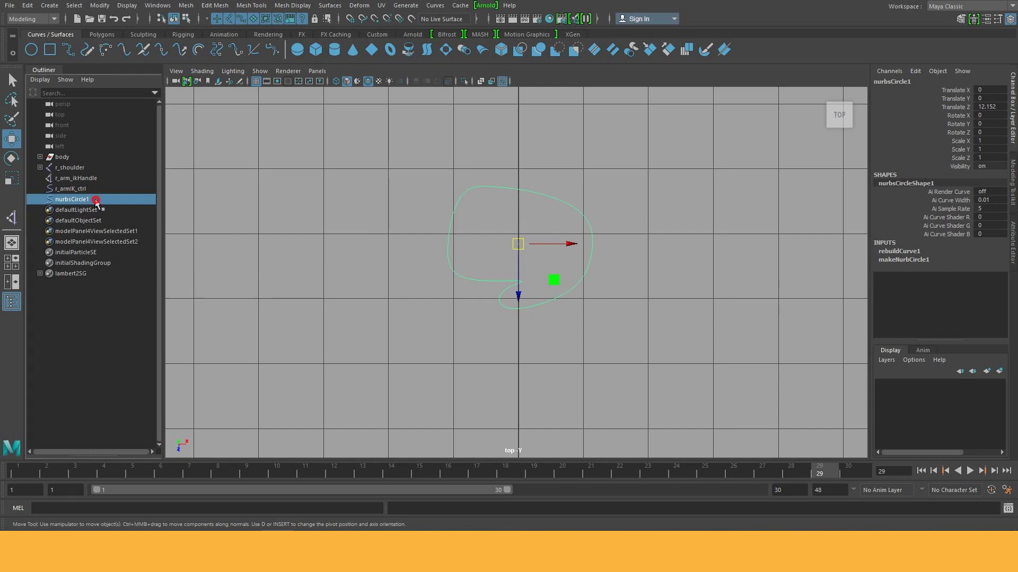
Step: Rename nurbsCircle1 to r_hand_ctrl in the Outliner
double_click(93, 200)
text(r_hand)
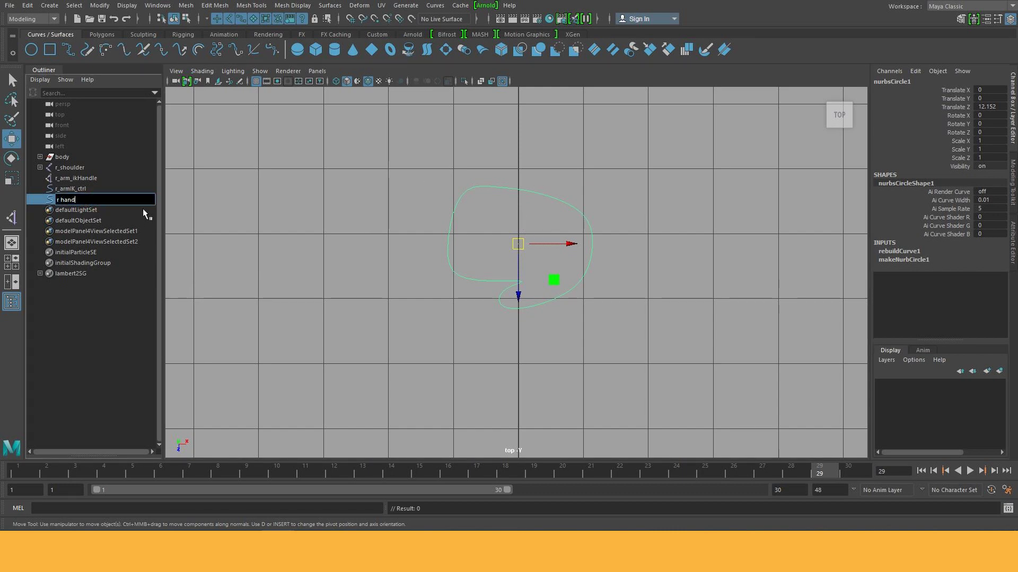
text(_ctrl)
key(Return)
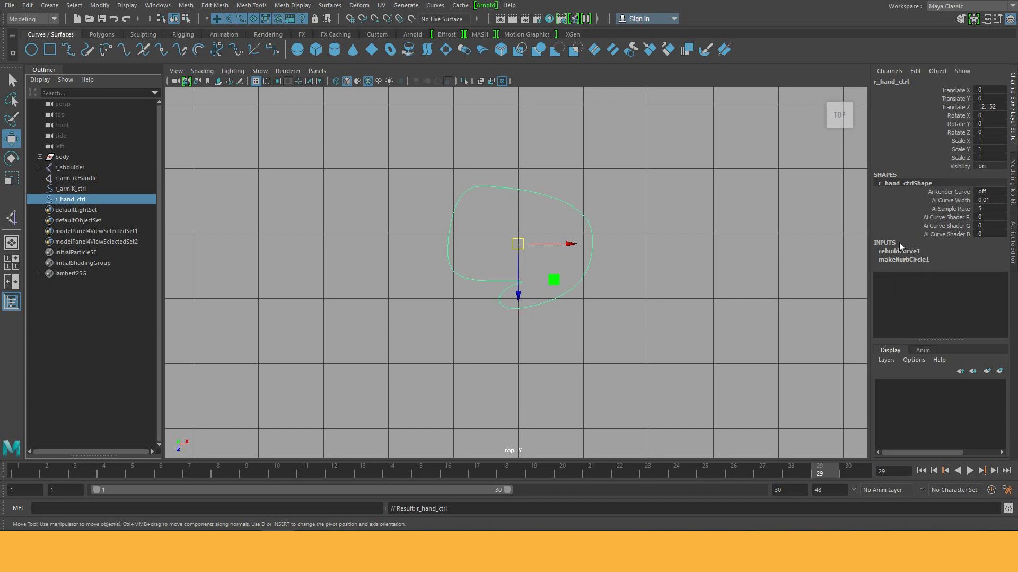
click(27, 5)
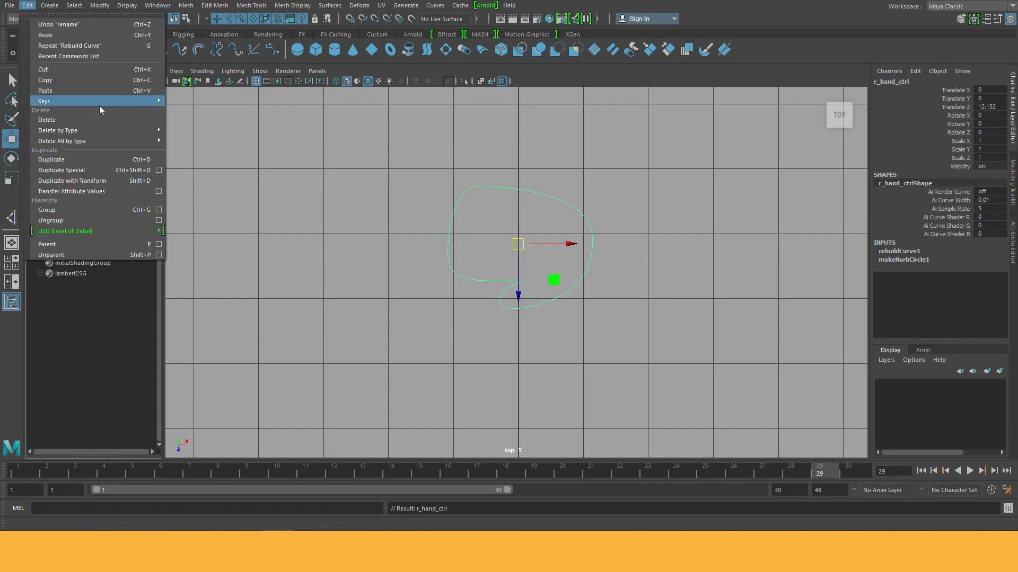
Step: Delete r_hand_ctrl's construction history and reselect the curve
mouse_move(58, 129)
click(201, 139)
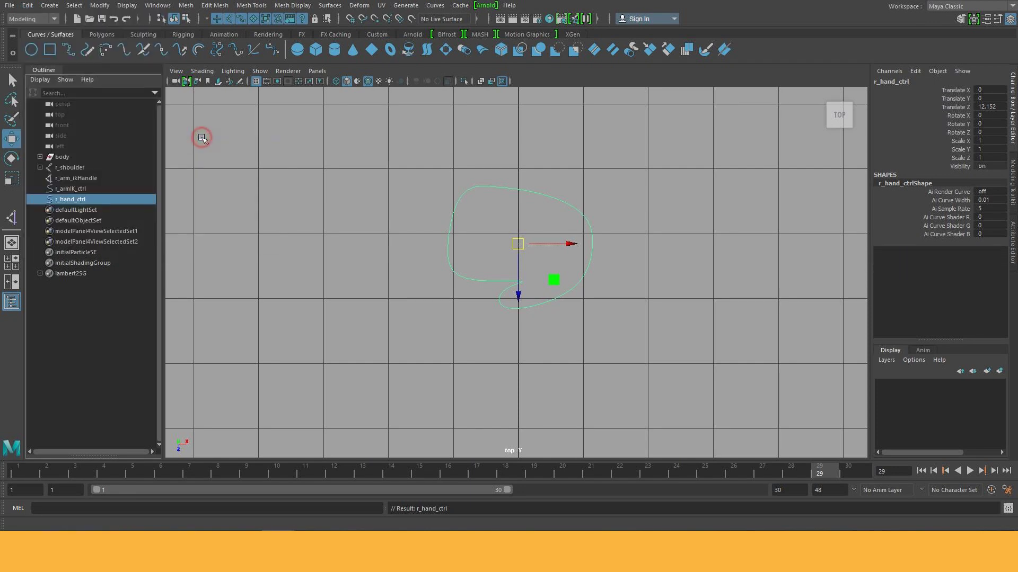
click(622, 318)
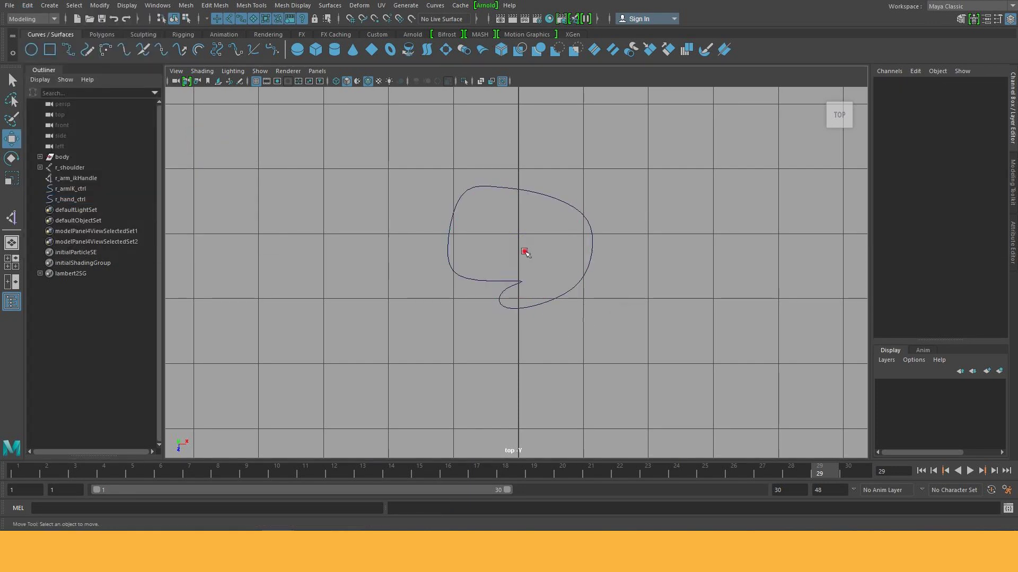
drag(522, 250, 642, 318)
Step: Zoom out and pan to show the arm, hand and r_hand_ctrl, then reselect r_hand_ctrl
scroll(648, 274, down, 5)
scroll(551, 299, down, 1)
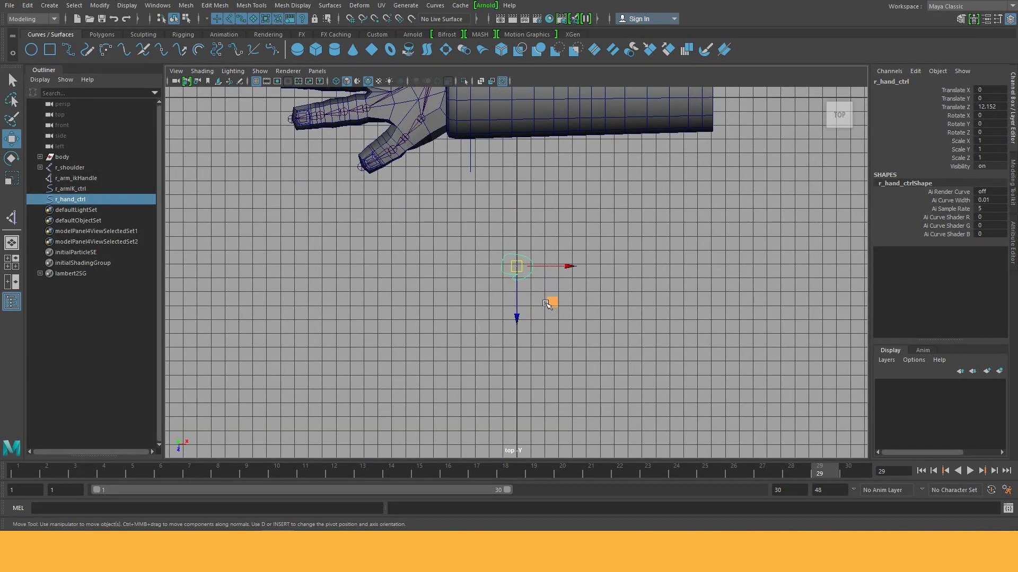
key(space)
click(546, 307)
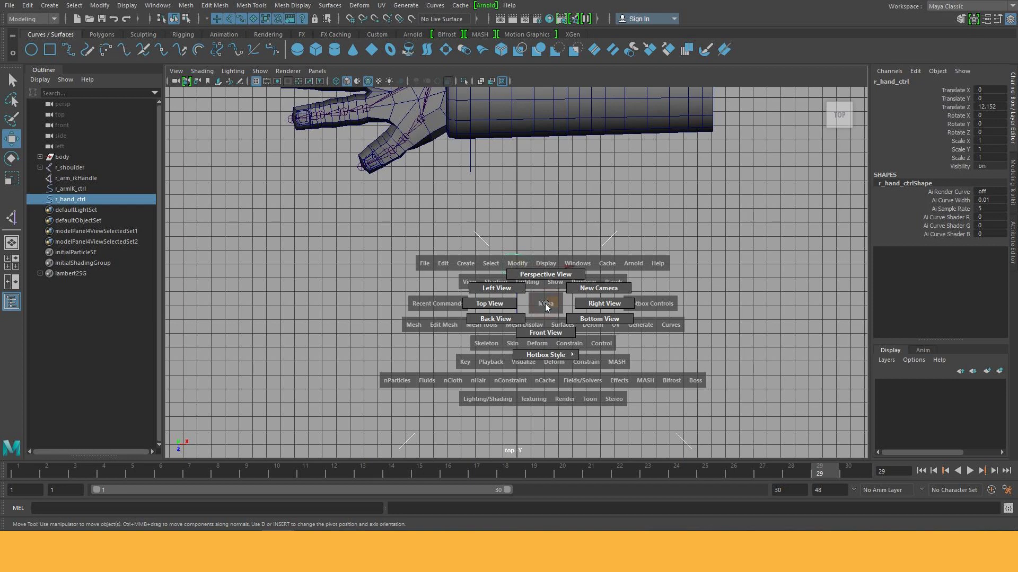
alt+middle_drag(547, 307, 608, 386)
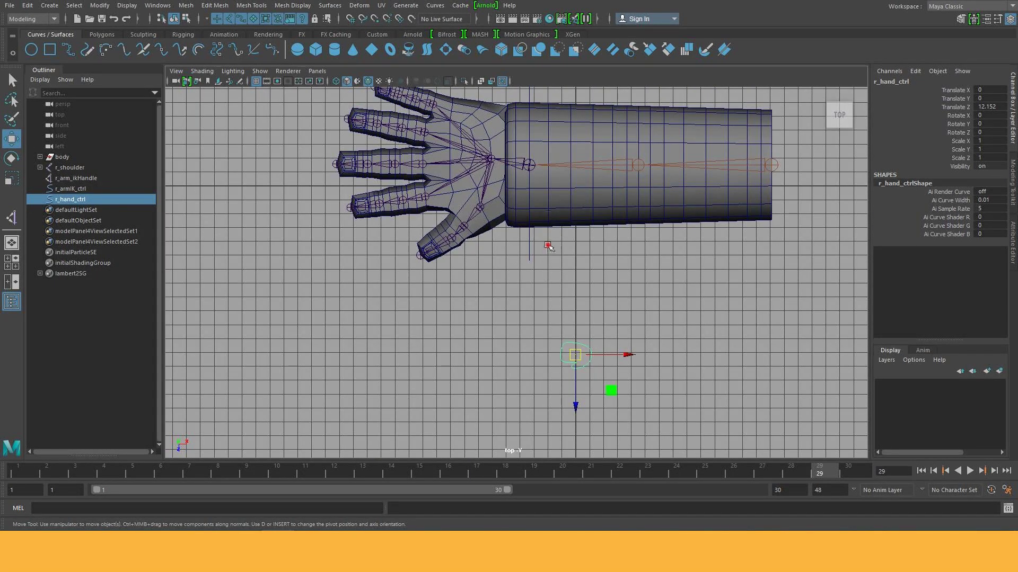
click(547, 246)
mouse_move(610, 333)
mouse_down()
mouse_move(554, 368)
mouse_move(566, 377)
mouse_up()
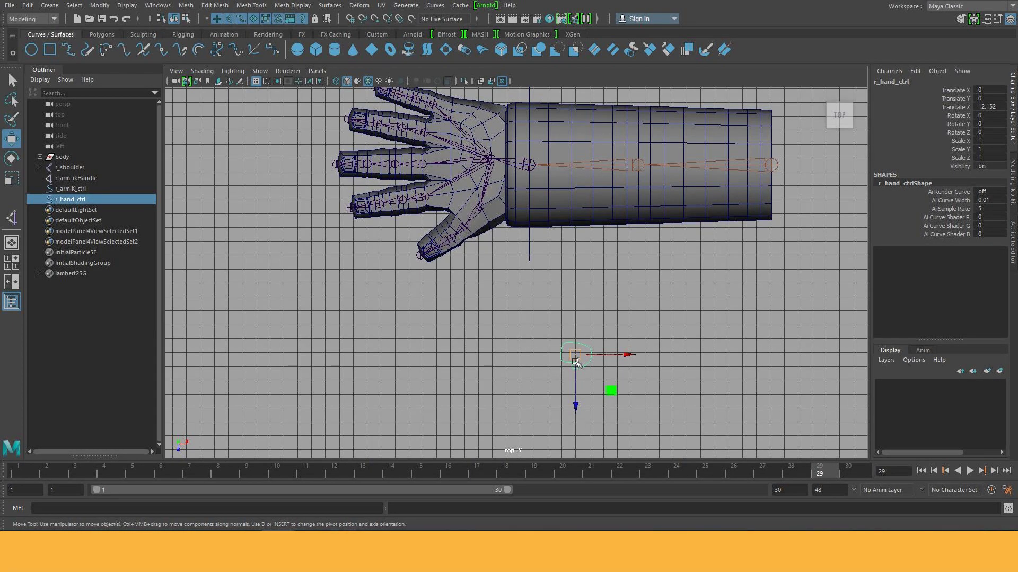
Step: Snap r_hand_ctrl to the wrist joint and raise it above the back of the hand in Front view
drag(562, 361, 491, 159)
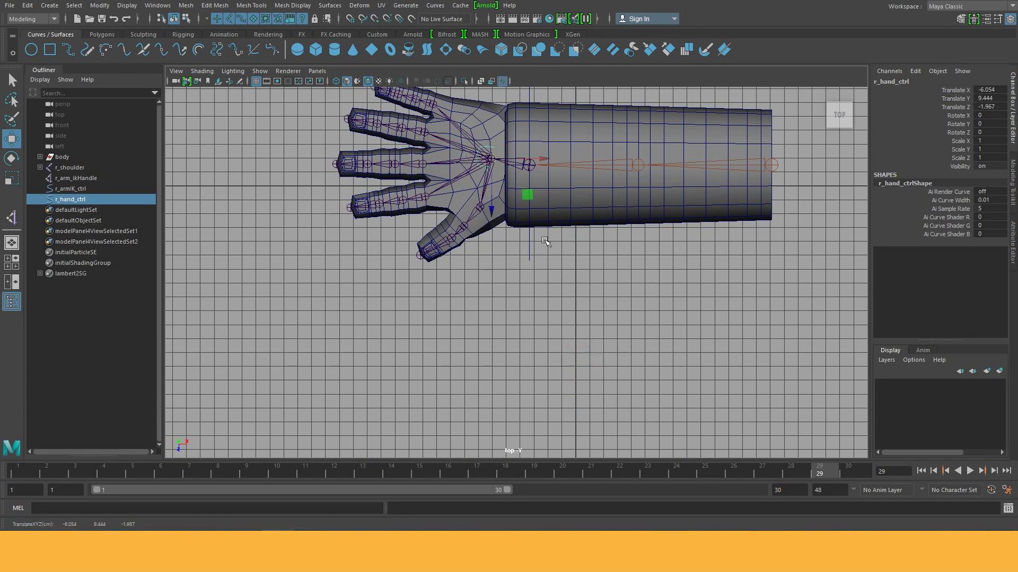
key(space)
drag(588, 352, 588, 382)
alt+right_drag(638, 273, 500, 159)
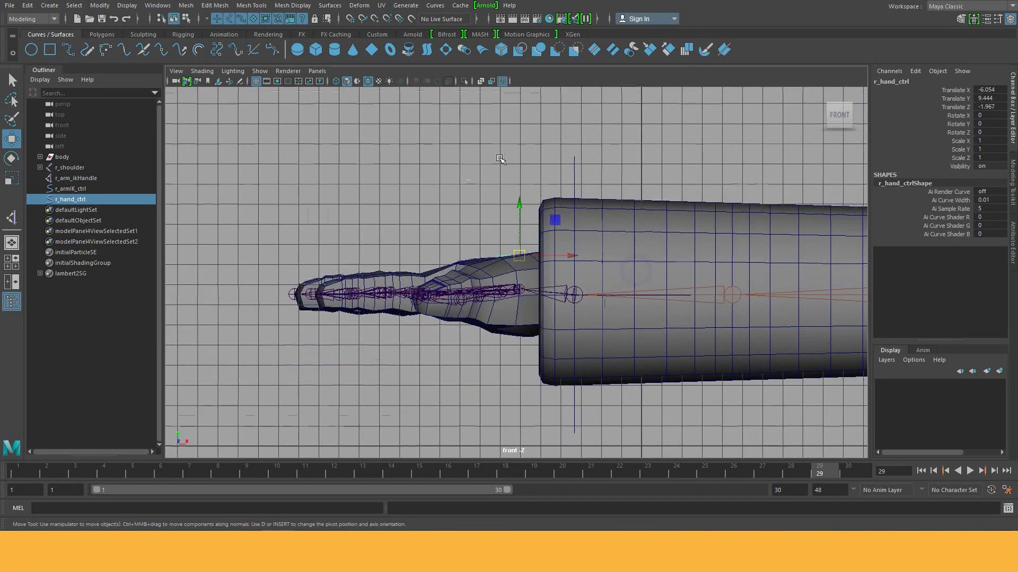
drag(525, 206, 525, 132)
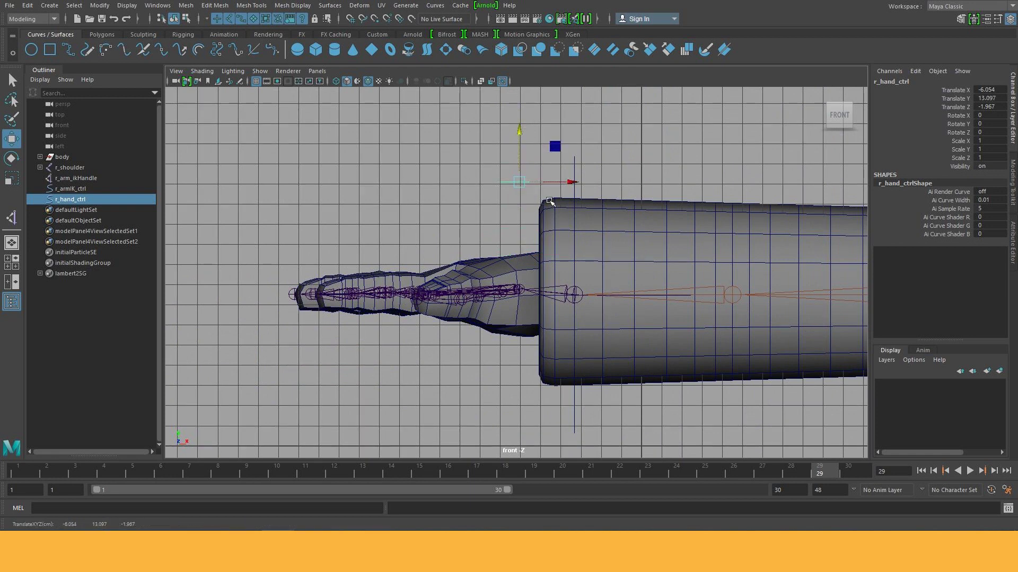
drag(570, 180, 497, 180)
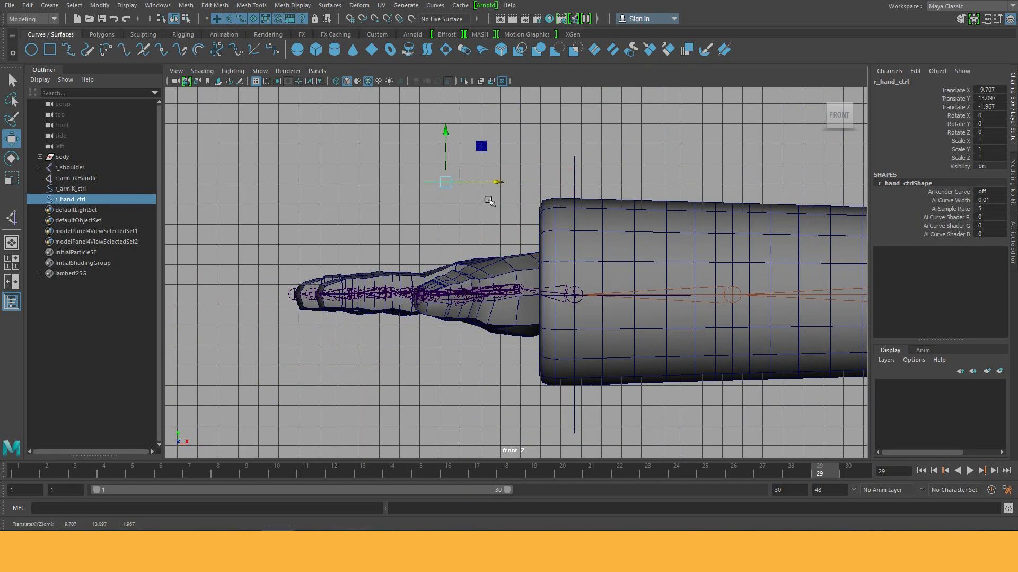
Step: Scale r_hand_ctrl to about 3.8 so the circle surrounds the hand
key(r)
drag(493, 181, 524, 182)
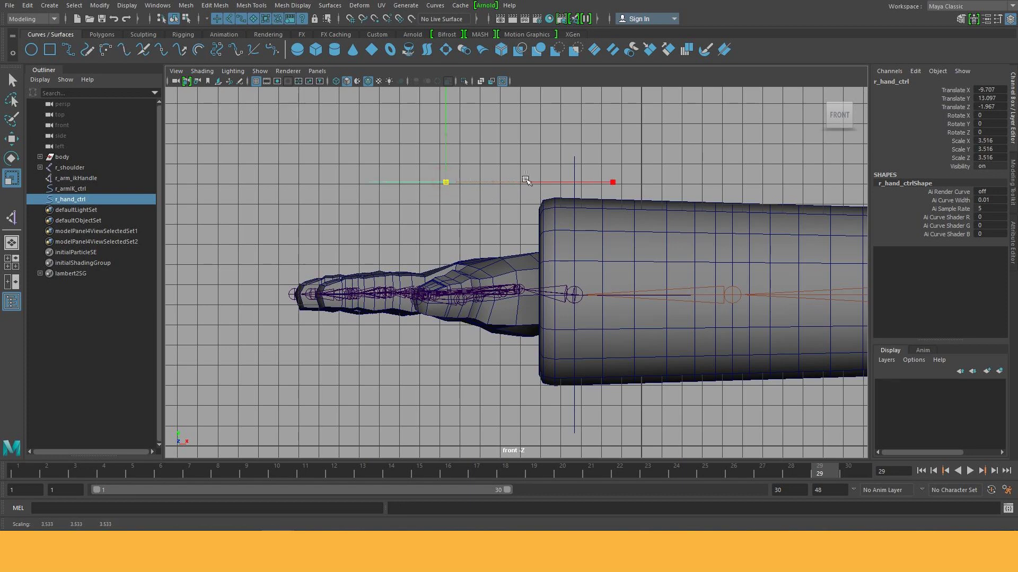
key(space)
drag(594, 252, 642, 253)
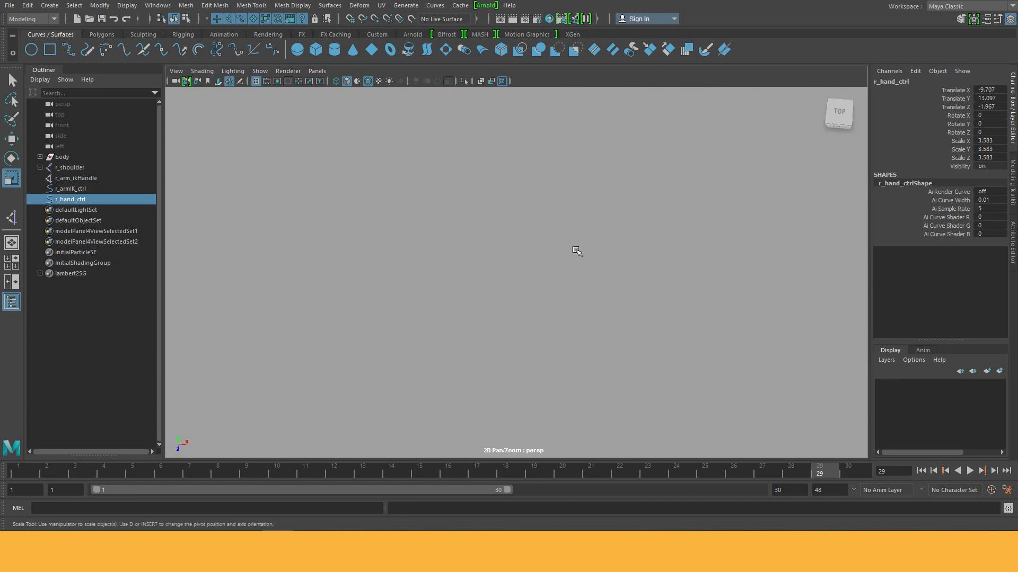
key(f)
mouse_move(577, 250)
alt+mouse_down()
mouse_move(311, 295)
mouse_move(547, 338)
mouse_move(594, 302)
alt+mouse_up()
drag(516, 269, 615, 260)
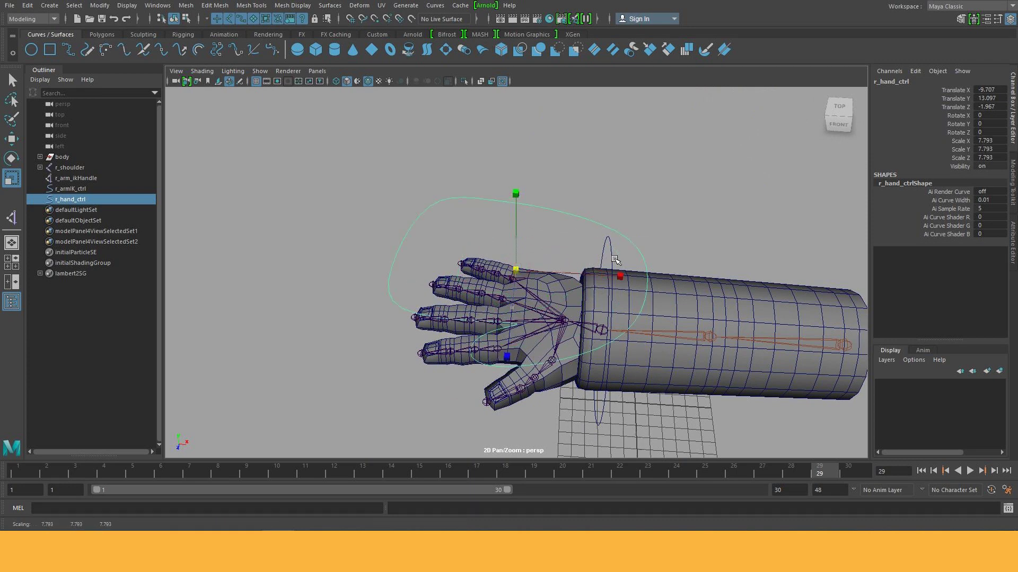
mouse_move(516, 269)
mouse_down()
mouse_move(503, 297)
mouse_move(521, 295)
mouse_up()
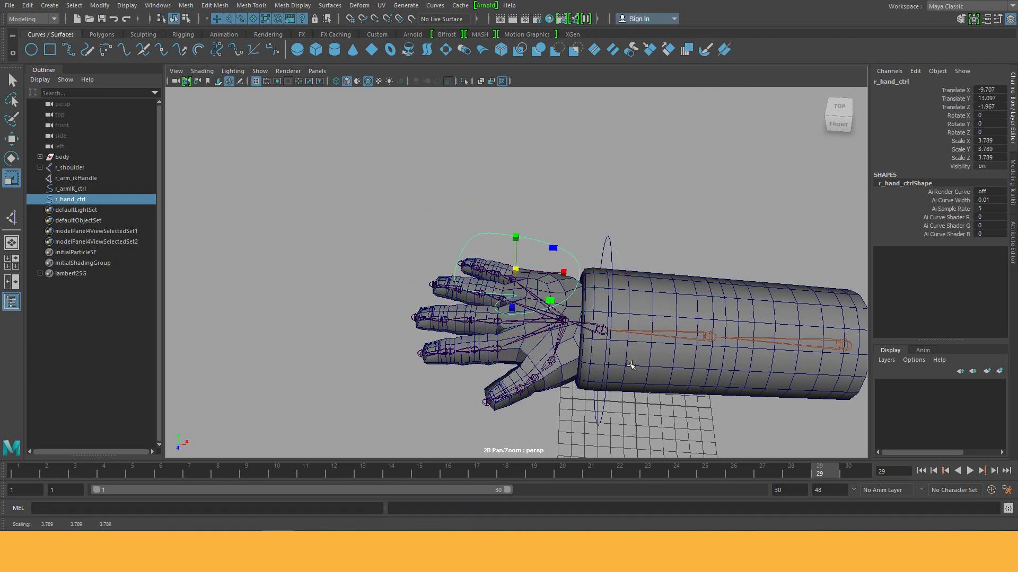
Step: Check the control in perspective, then undo a stray X nudge, restoring Translate X -9.707
key(w)
mouse_move(581, 339)
alt+mouse_down()
mouse_move(618, 366)
mouse_move(538, 347)
alt+mouse_up()
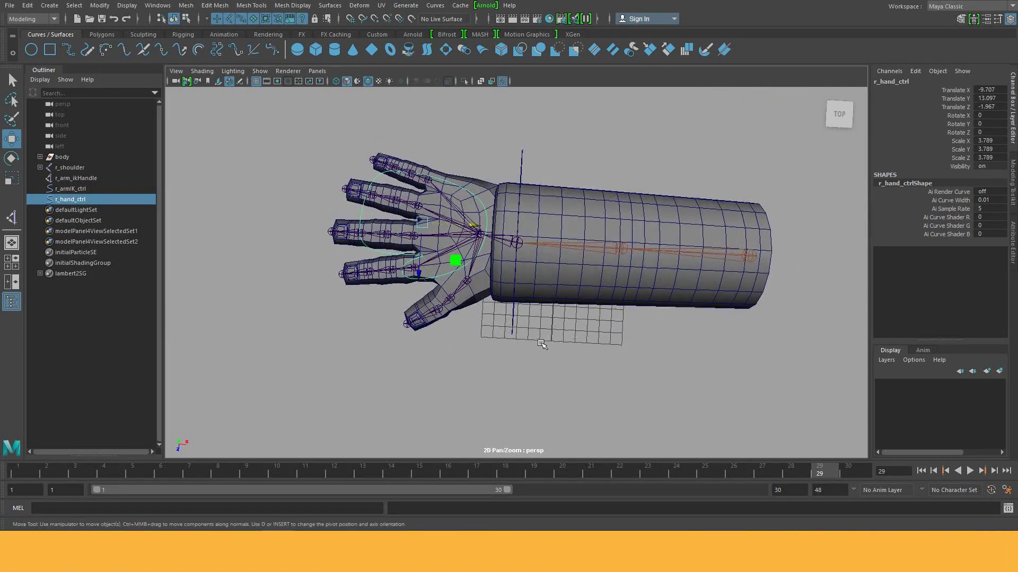
alt+drag(514, 365, 483, 282)
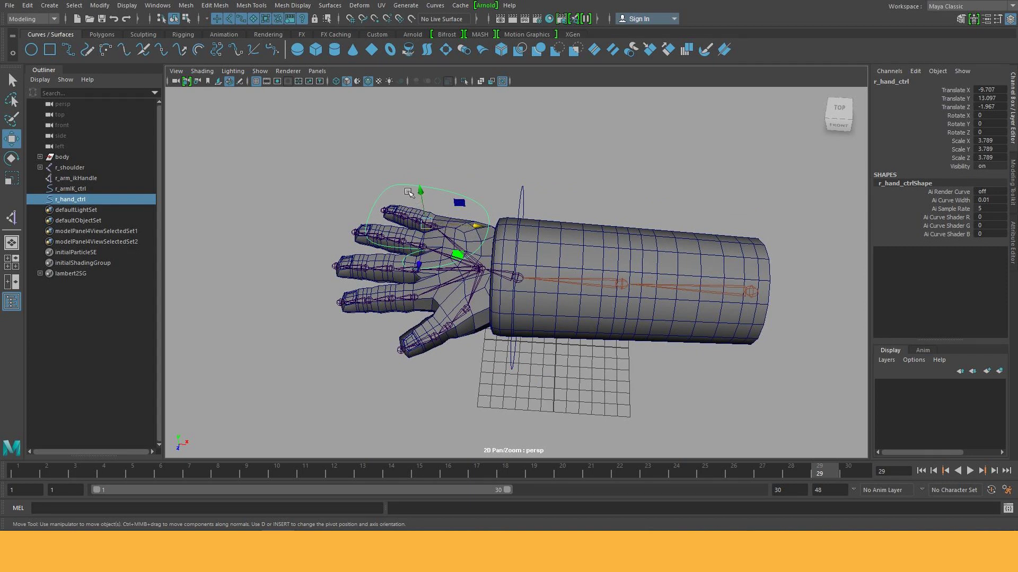
drag(476, 225, 520, 244)
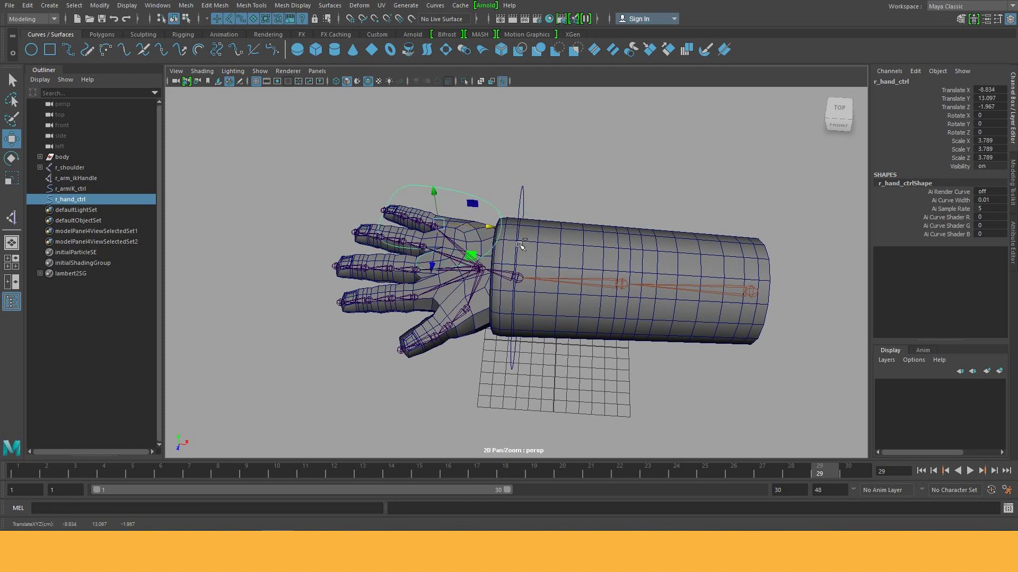
key(ctrl+z)
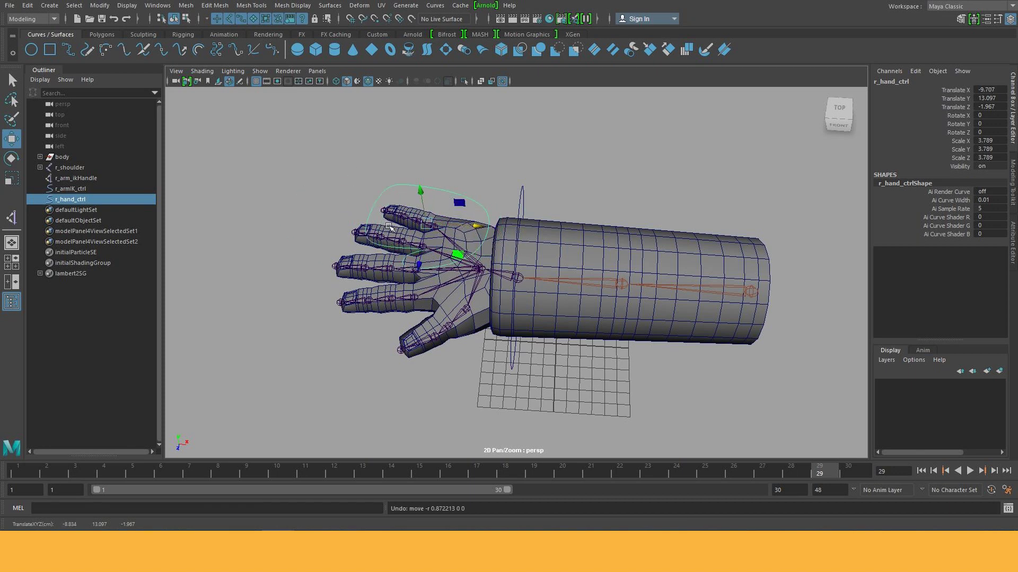
Step: Center the pivot of r_hand_ctrl with Modify > Center Pivot
click(105, 6)
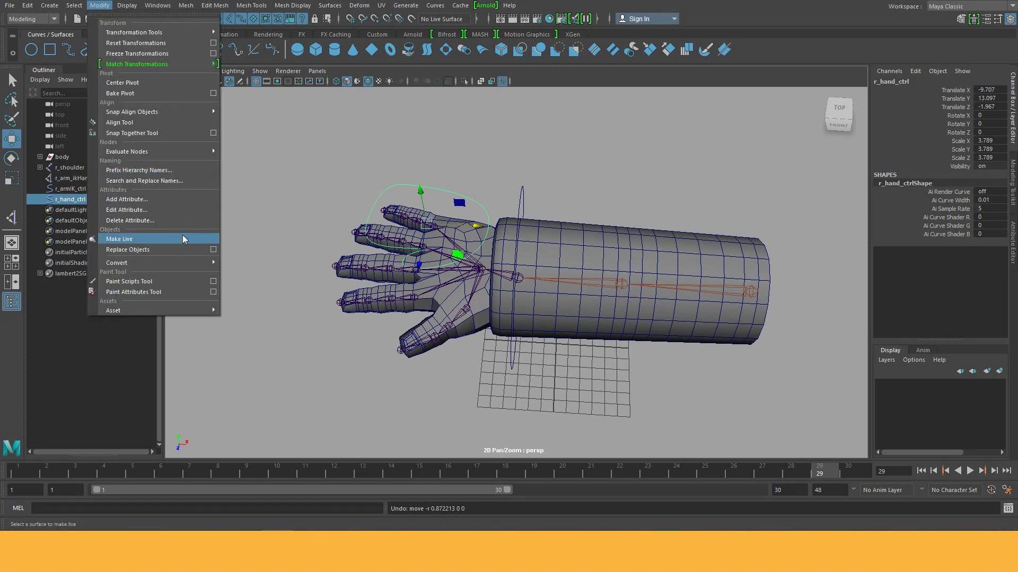
mouse_move(132, 112)
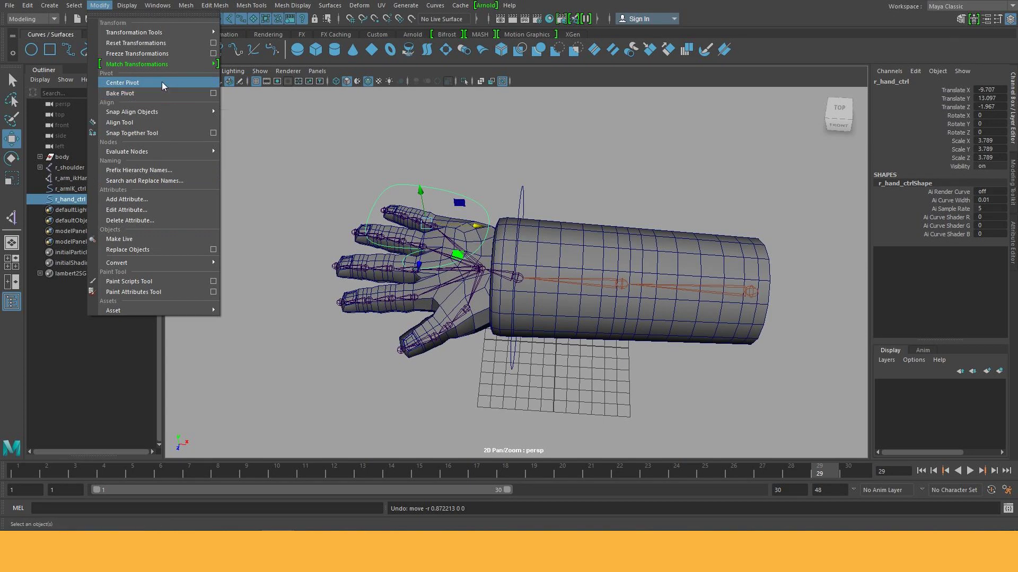
click(161, 82)
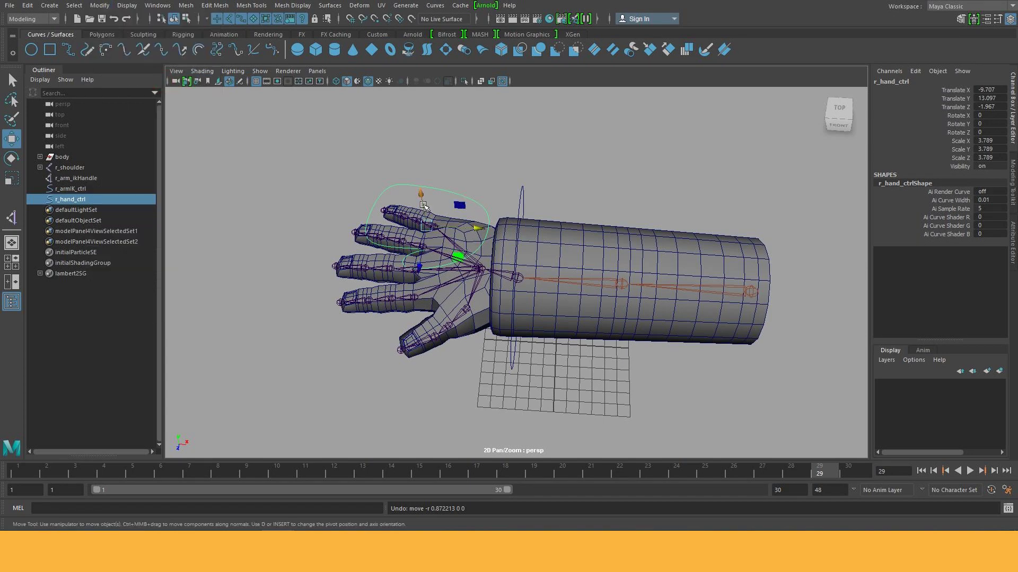
alt+drag(495, 297, 554, 373)
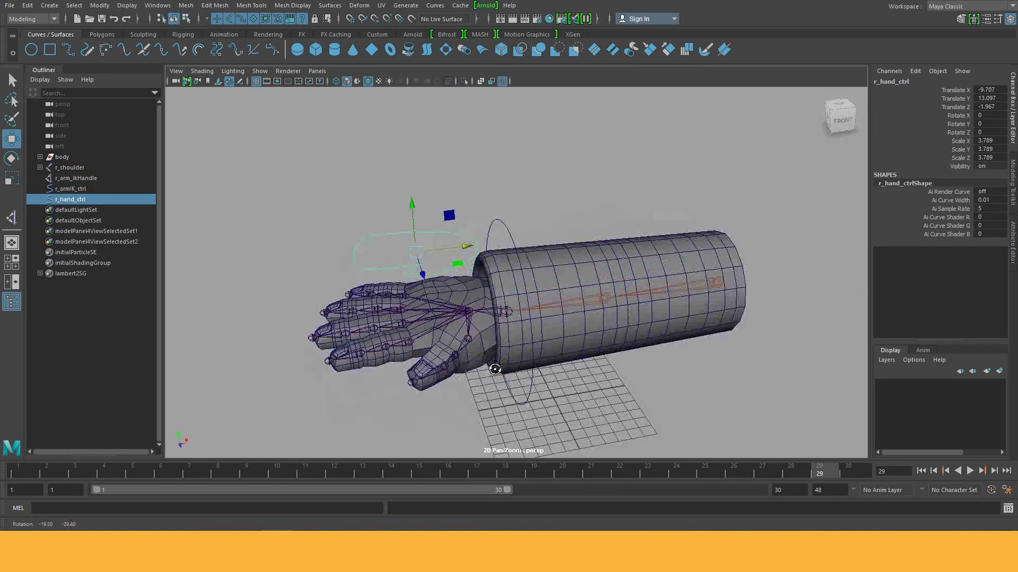
alt+middle_drag(651, 398, 622, 369)
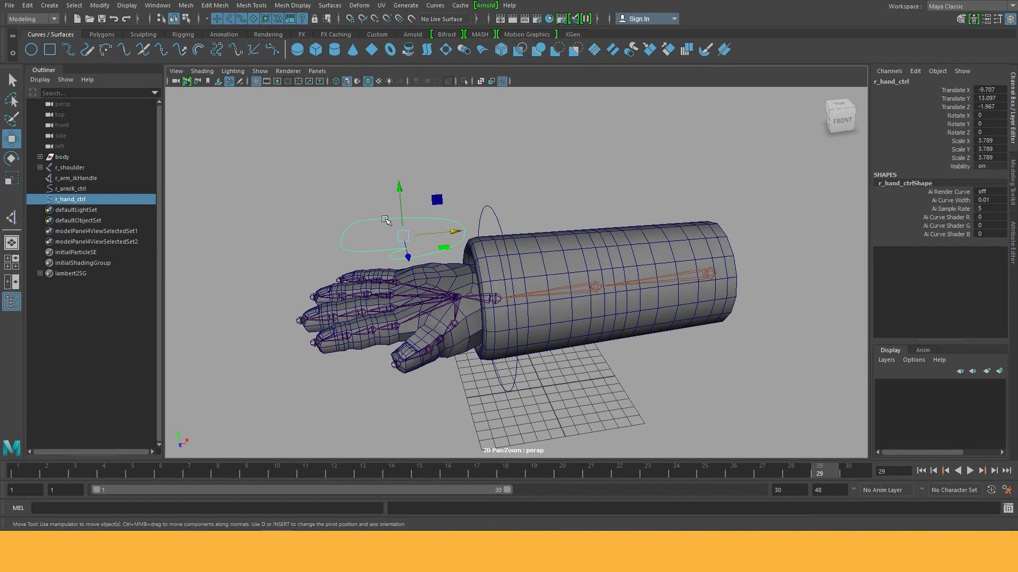
Step: Freeze all of r_hand_ctrl's transforms from the Channel Box menu
key(e)
click(957, 132)
right_click(952, 135)
mouse_move(911, 324)
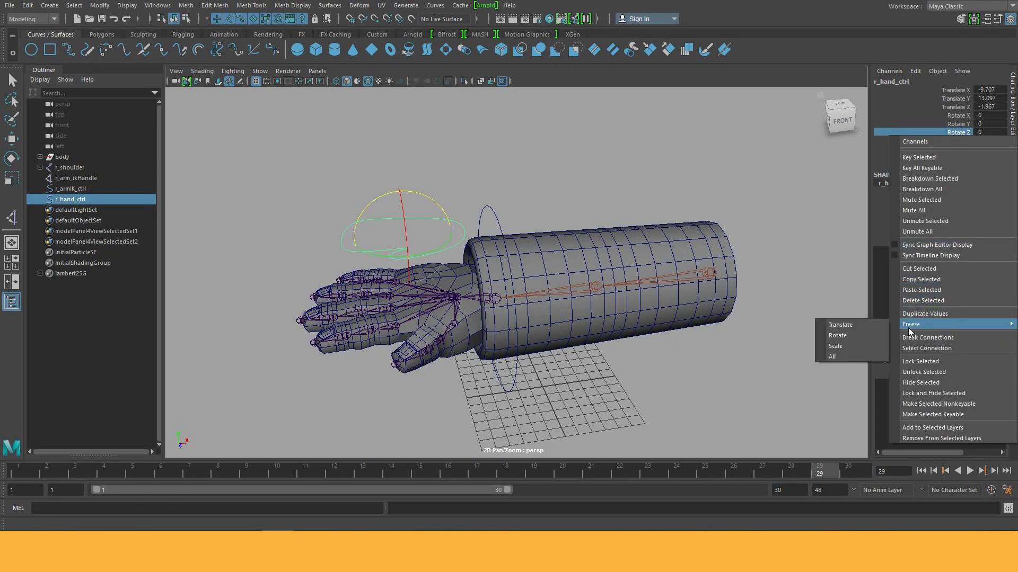
click(849, 358)
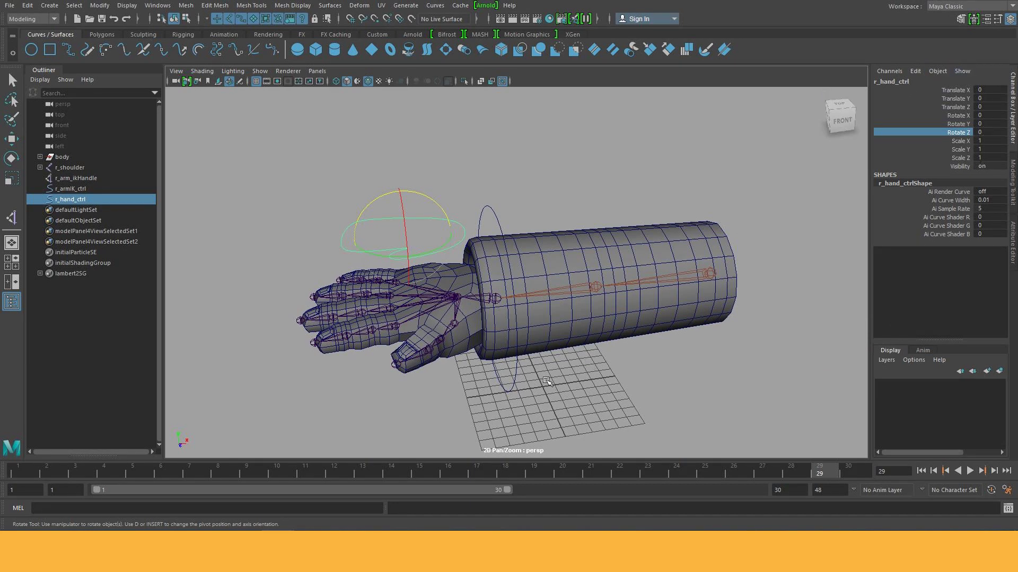
Step: Select r_armIK_ctrl, test-move it upward, then undo the move
alt+middle_drag(556, 326, 582, 296)
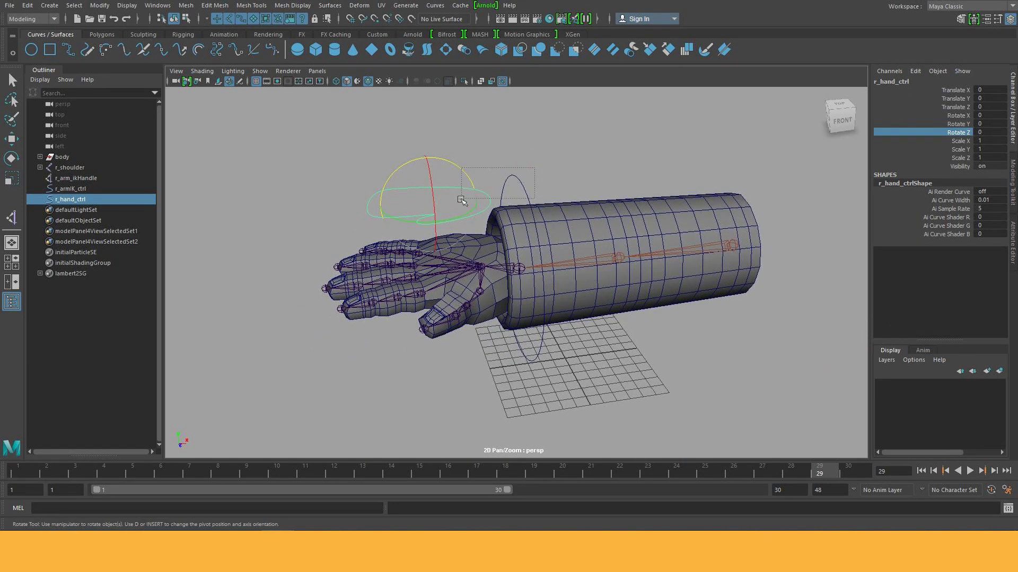
click(503, 190)
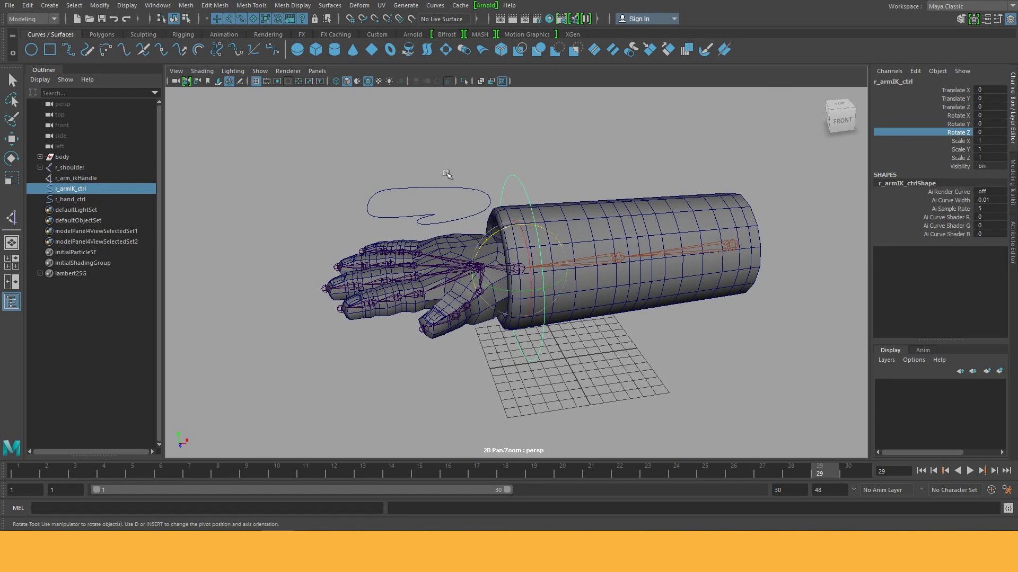
drag(448, 175, 464, 193)
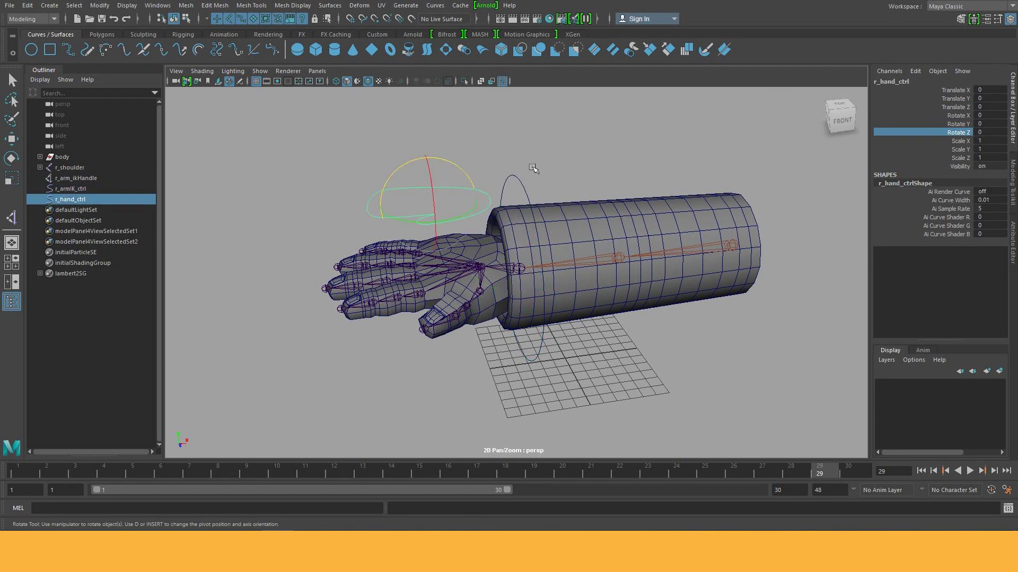
click(534, 168)
key(w)
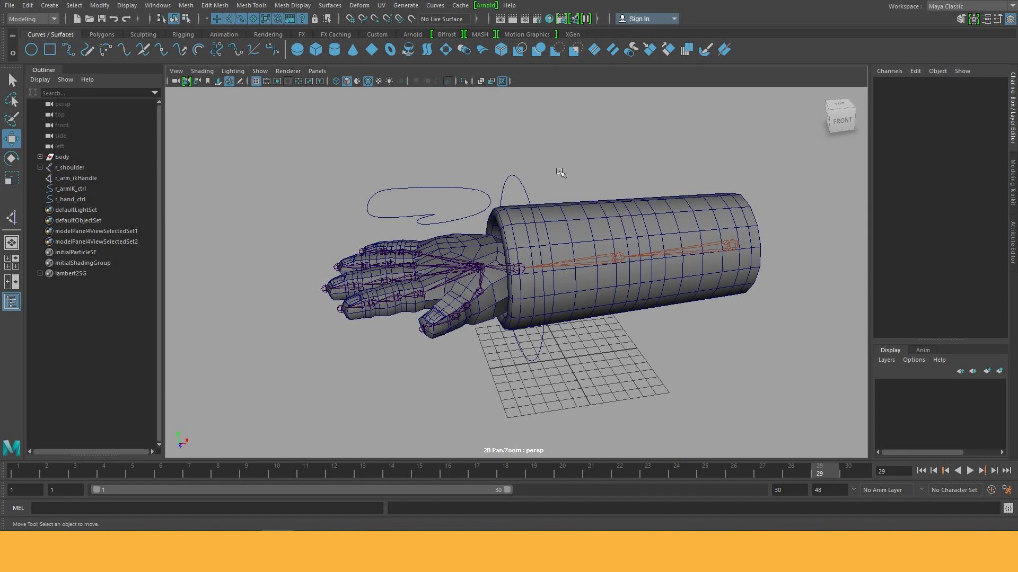
alt+drag(560, 173, 517, 183)
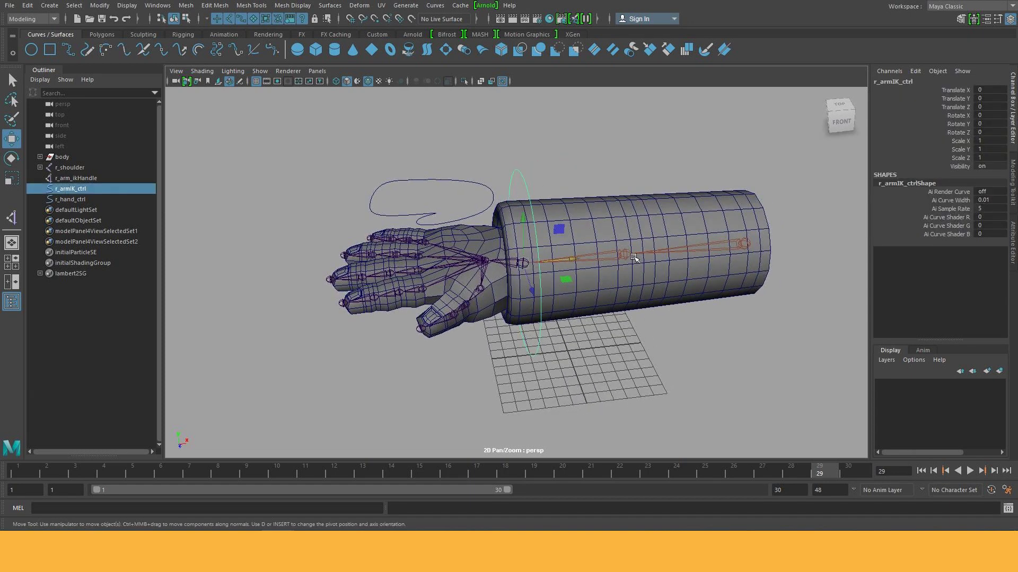
mouse_move(634, 257)
middle_down()
mouse_move(652, 198)
mouse_move(708, 146)
middle_up()
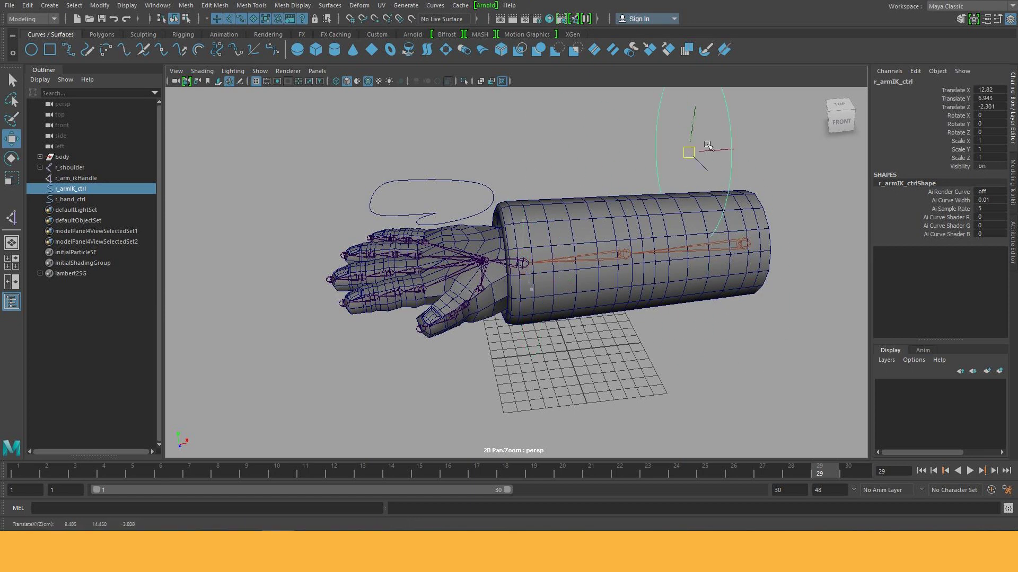
key(ctrl+z)
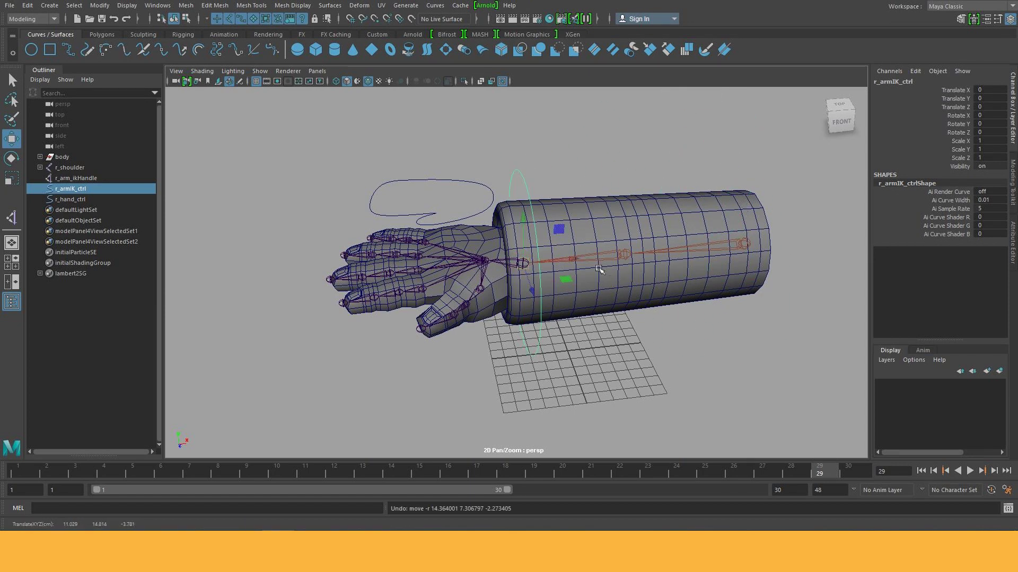
Step: Rotate r_armIK_ctrl to about -87 degrees in Z to bend the wrist, then deselect
alt+drag(599, 269, 563, 263)
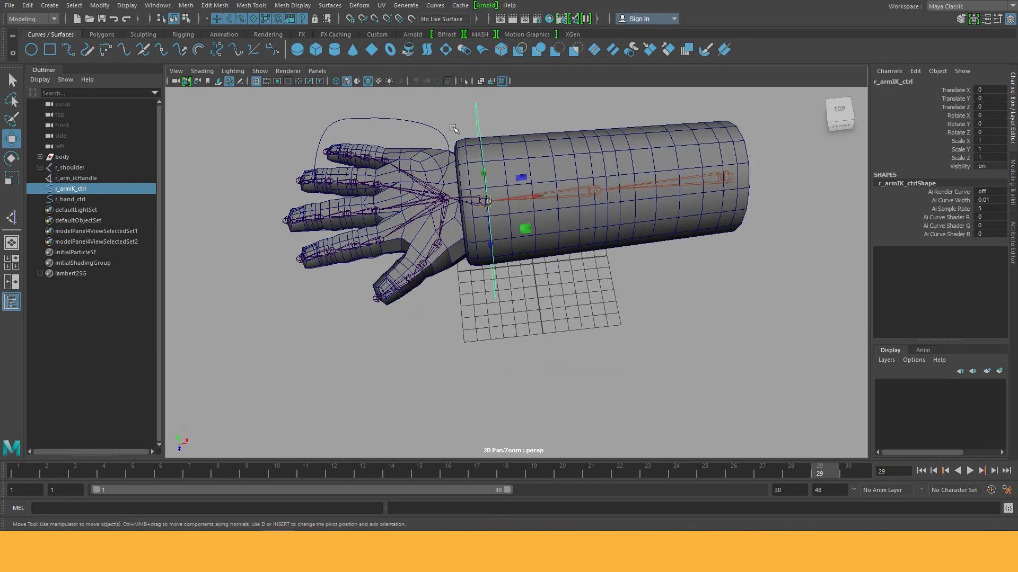
alt+drag(576, 231, 581, 280)
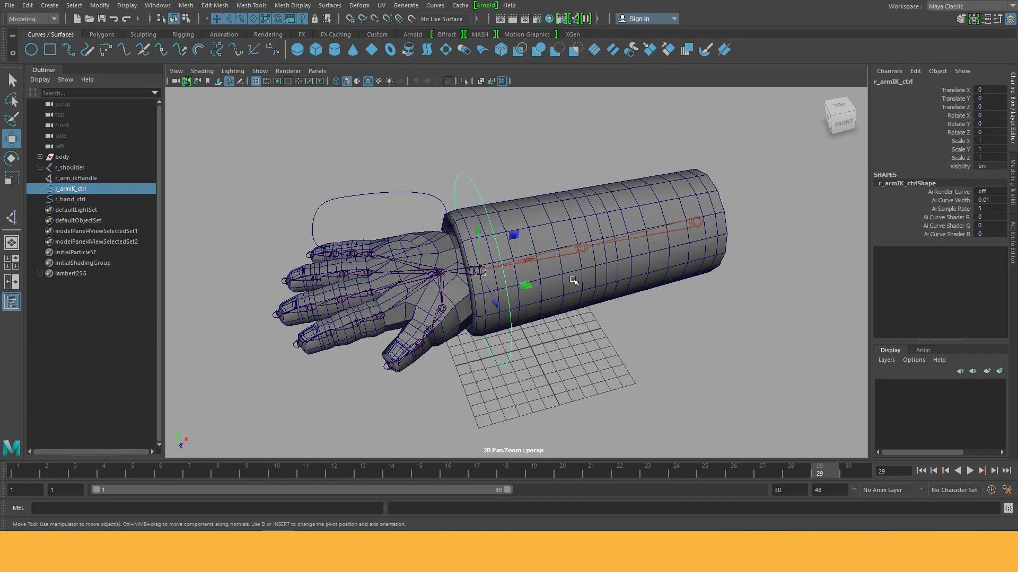
key(e)
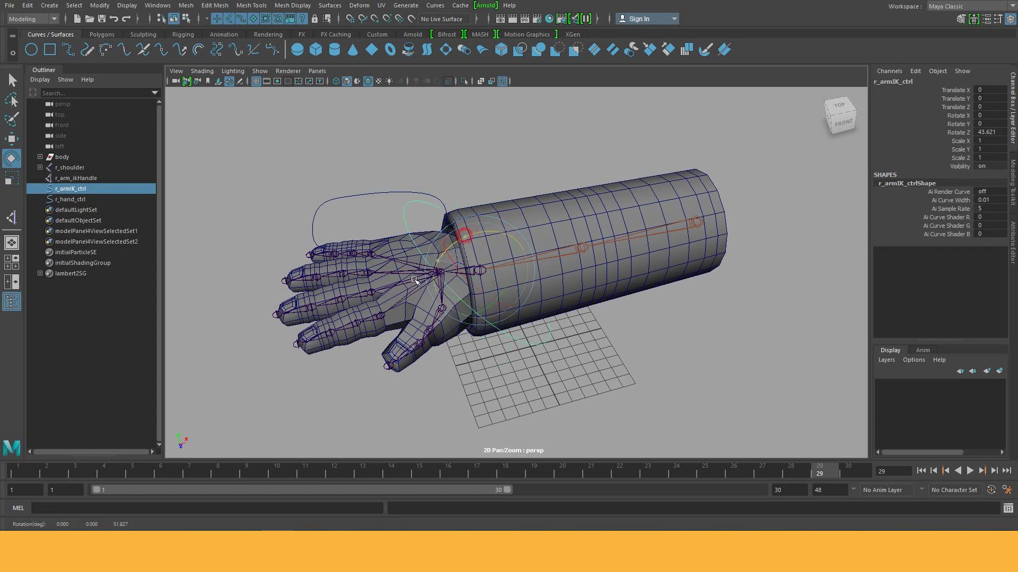
mouse_move(467, 239)
mouse_down()
mouse_move(399, 292)
mouse_move(566, 234)
mouse_up()
click(610, 362)
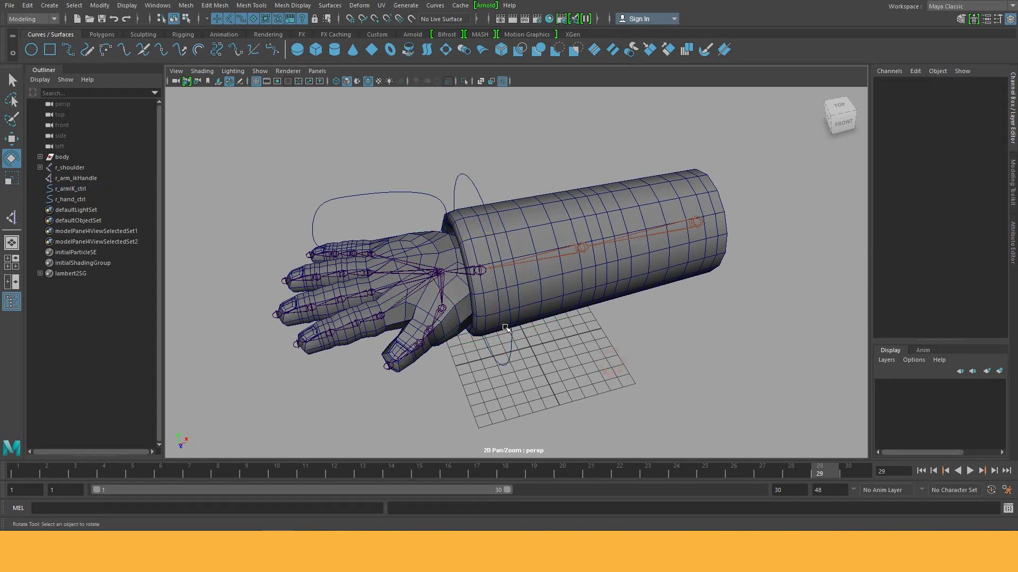
click(460, 269)
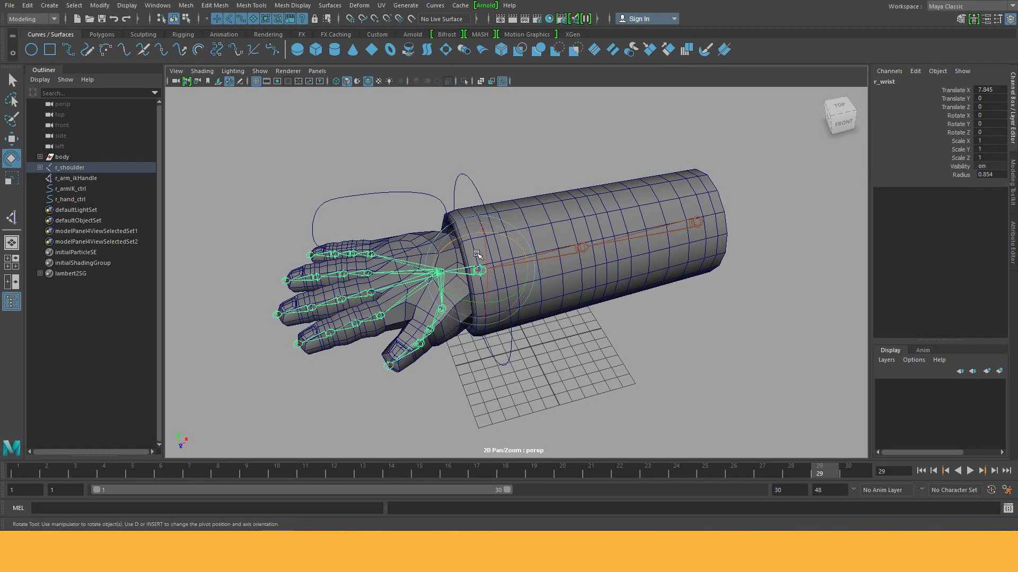
mouse_move(478, 235)
mouse_down()
mouse_move(395, 271)
mouse_move(635, 248)
mouse_up()
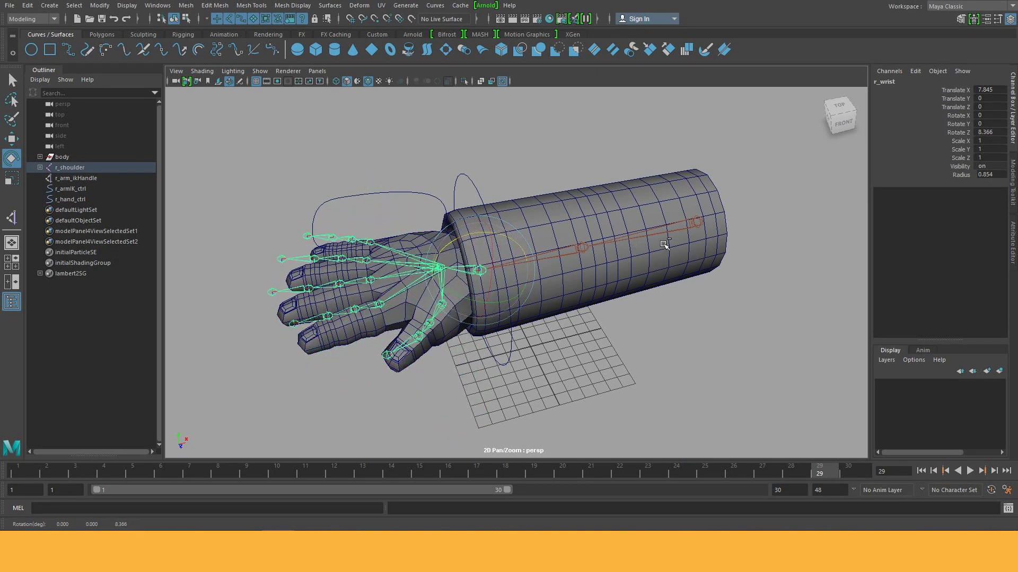
key(ctrl+z)
key(w)
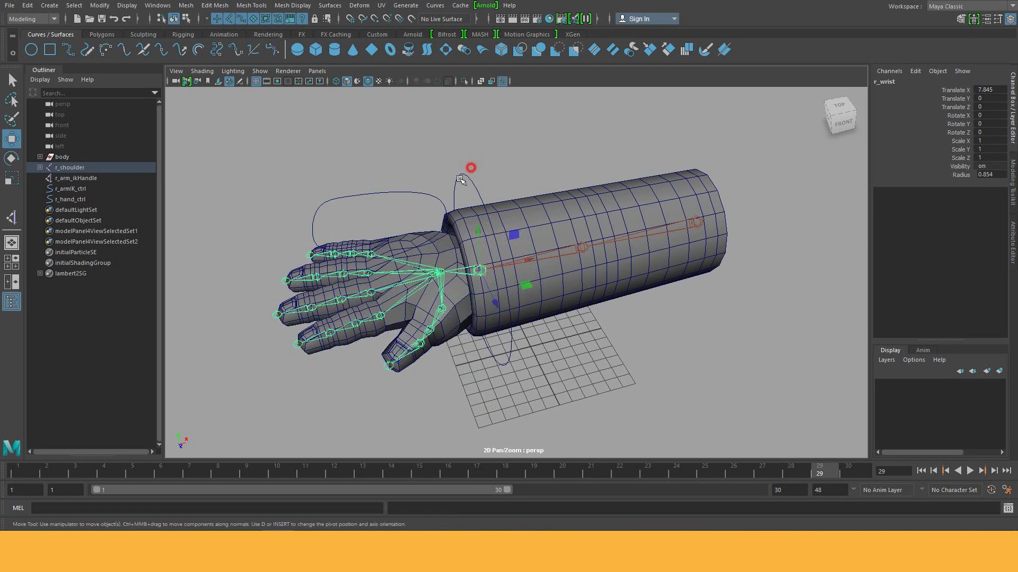
click(460, 179)
mouse_move(524, 241)
alt+mouse_down()
mouse_move(524, 257)
mouse_move(475, 179)
alt+mouse_up()
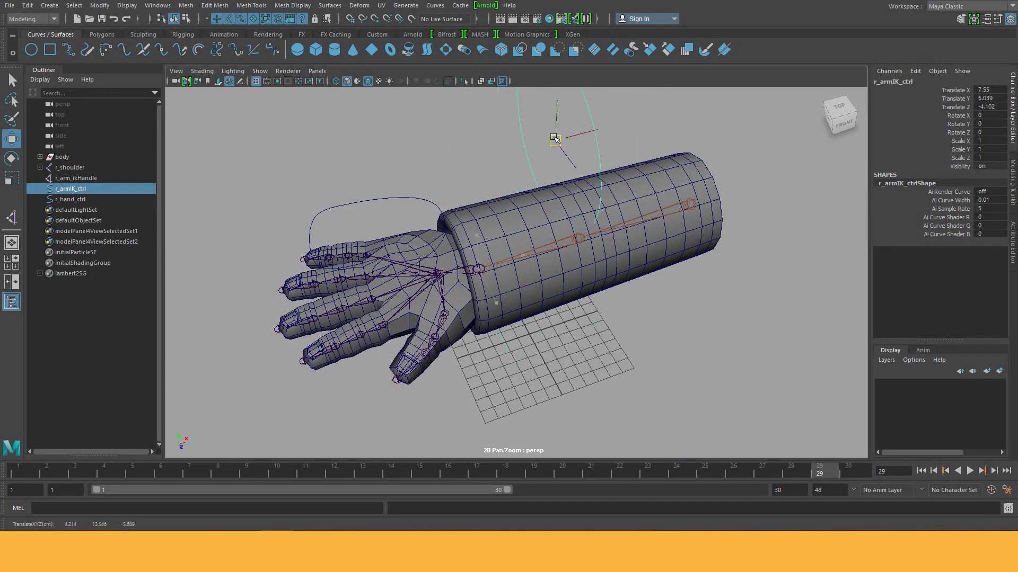
key(ctrl+z)
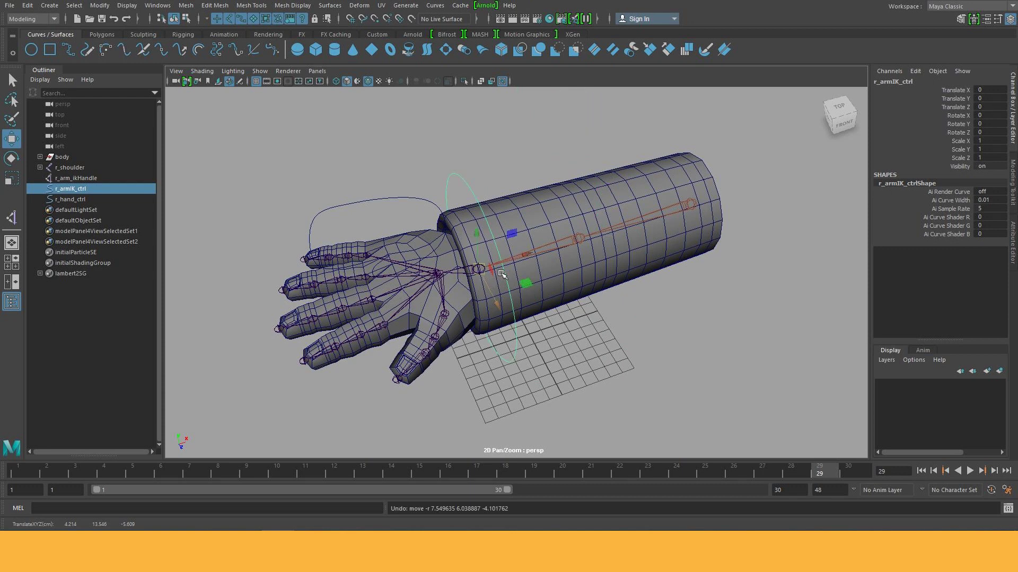
click(568, 246)
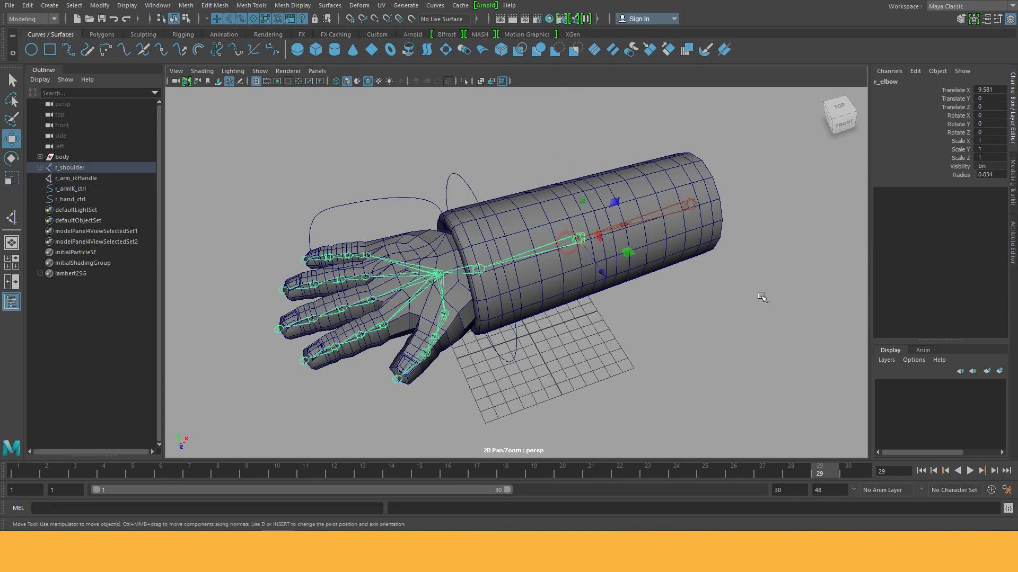
click(734, 230)
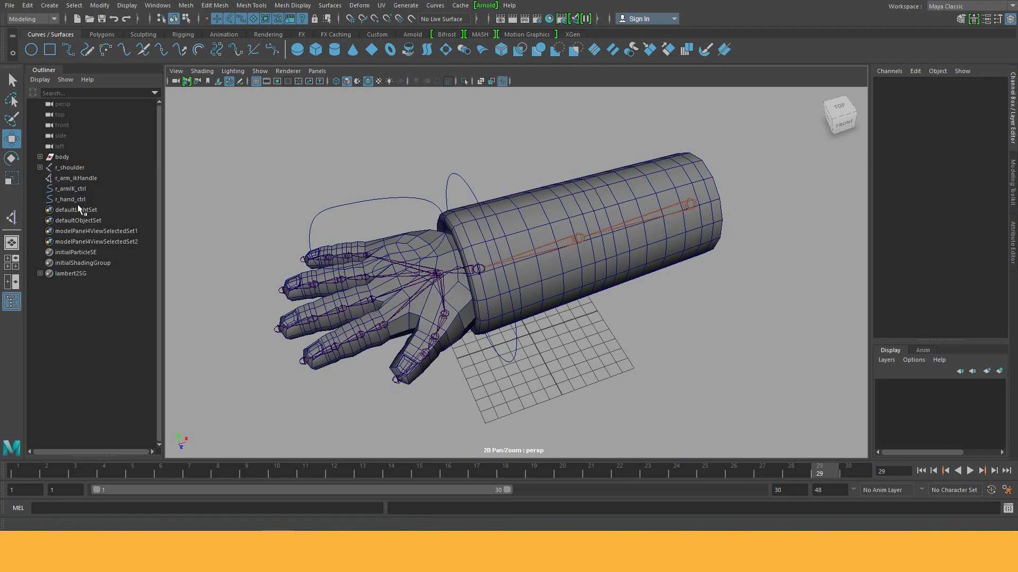
click(81, 178)
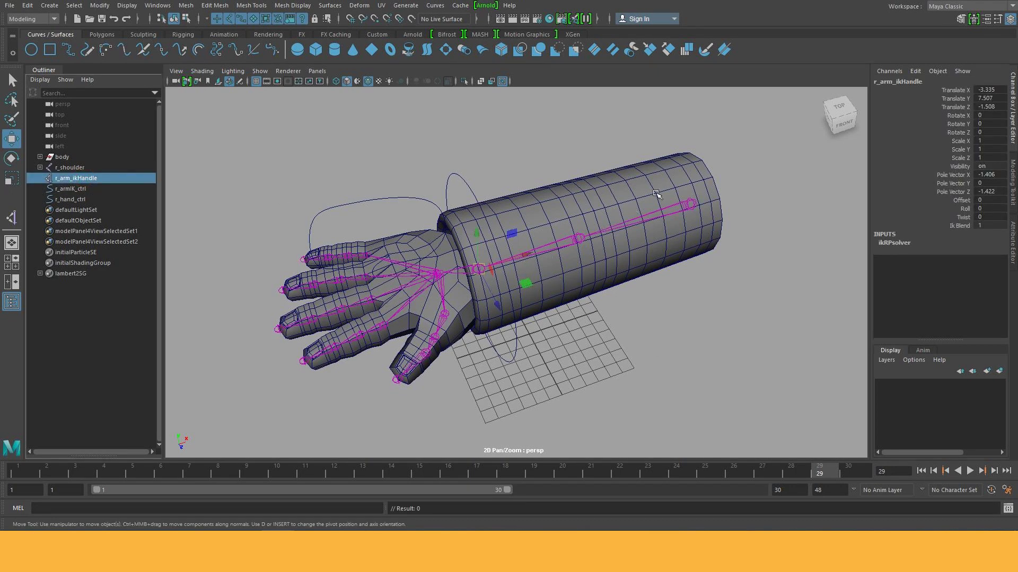
click(588, 372)
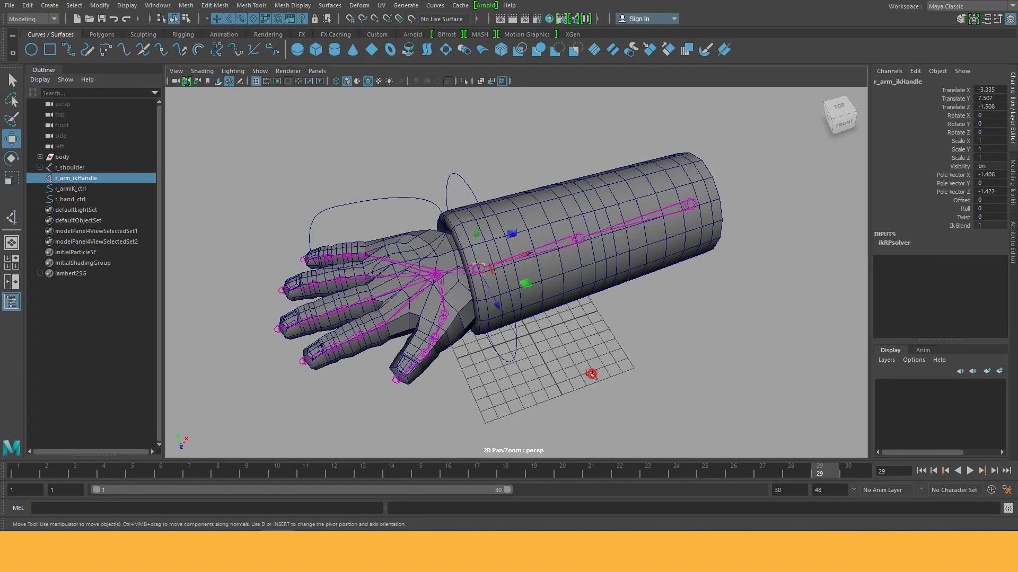
click(471, 171)
key(e)
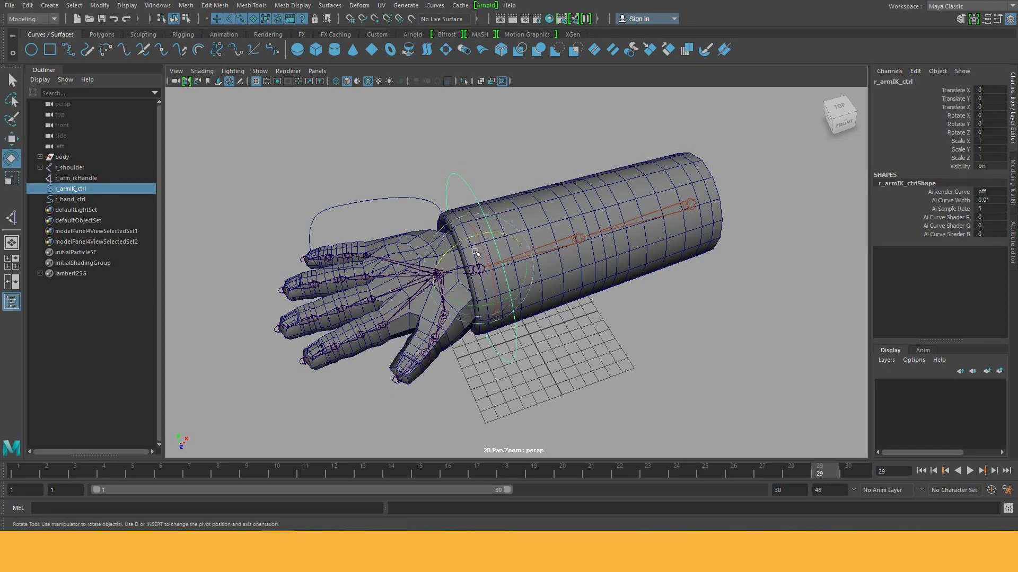
drag(474, 249, 460, 248)
key(ctrl+z)
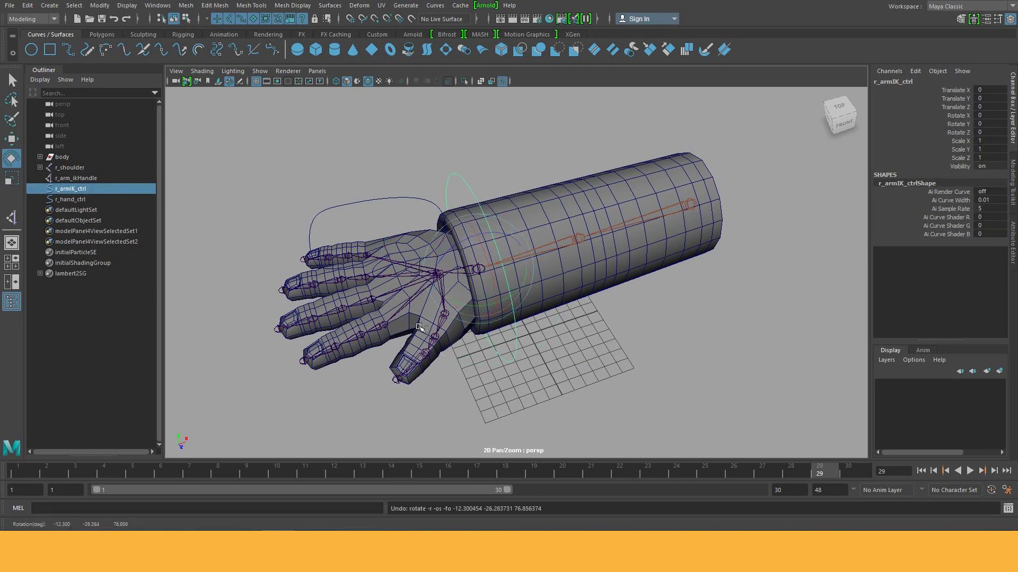
key(w)
click(452, 271)
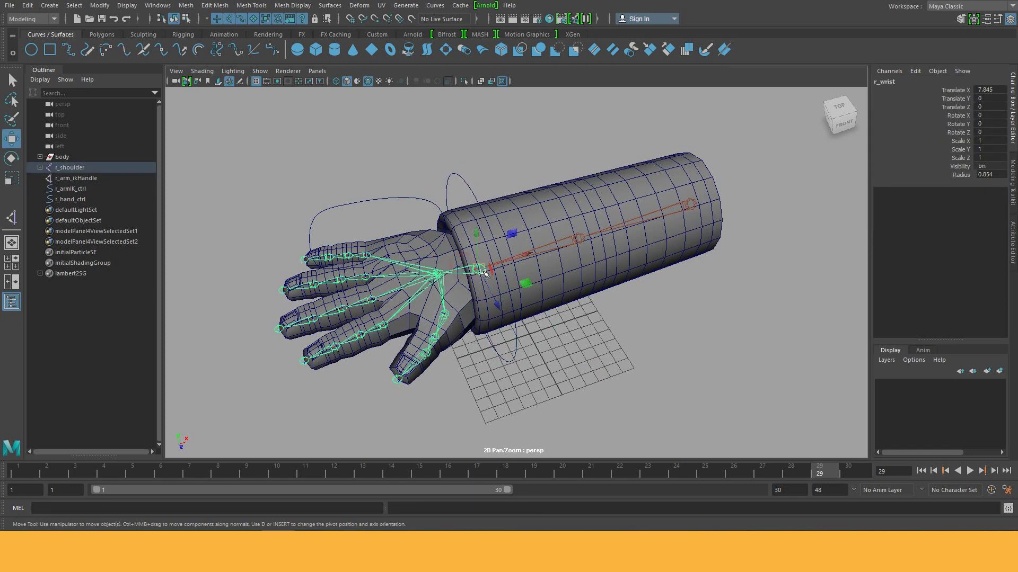
key(e)
drag(460, 238, 378, 293)
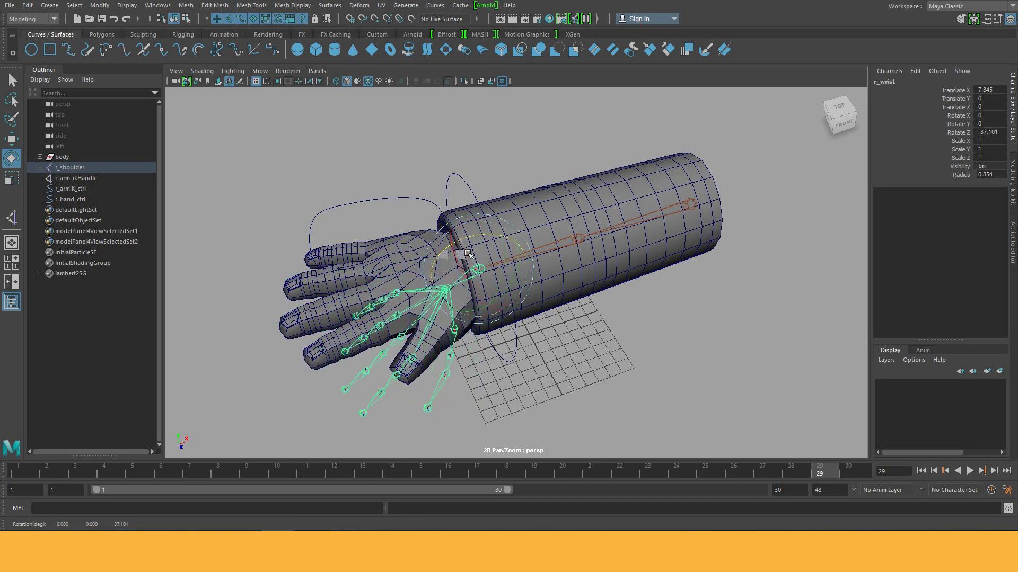
key(ctrl+z)
key(w)
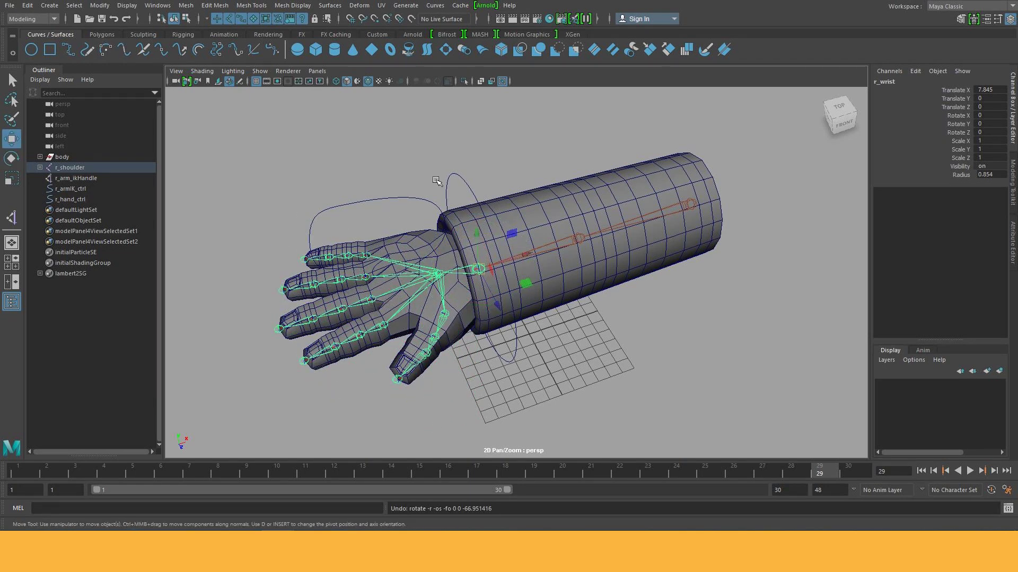
click(459, 142)
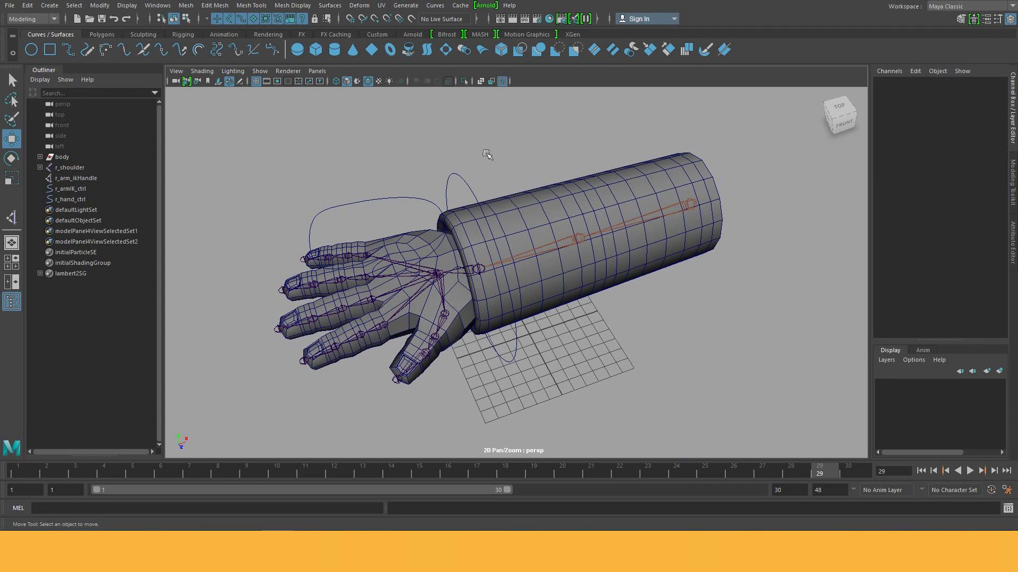
Step: Switch to the Rigging menu set and tear off the Constrain menu as a floating window
click(45, 17)
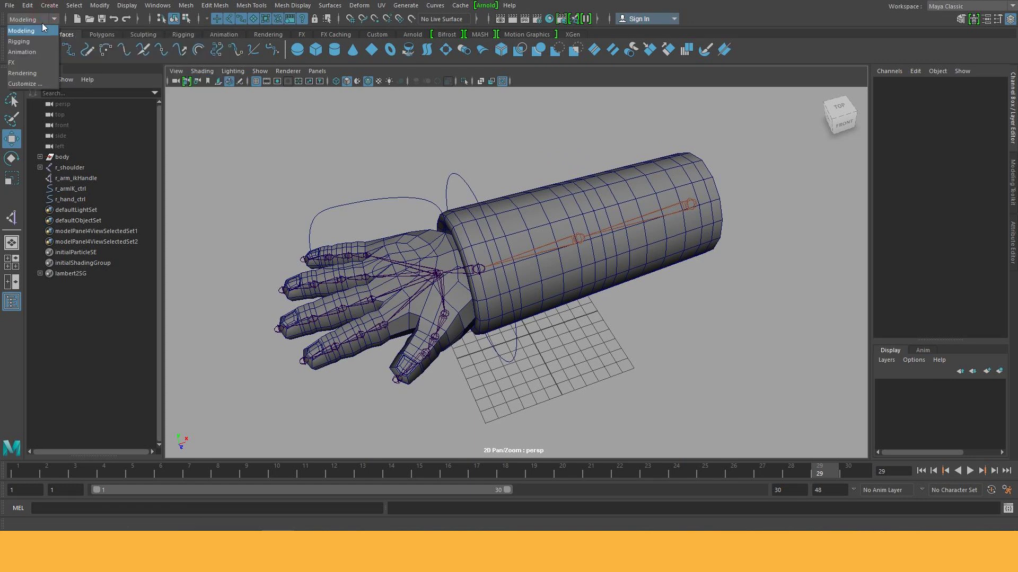
click(34, 42)
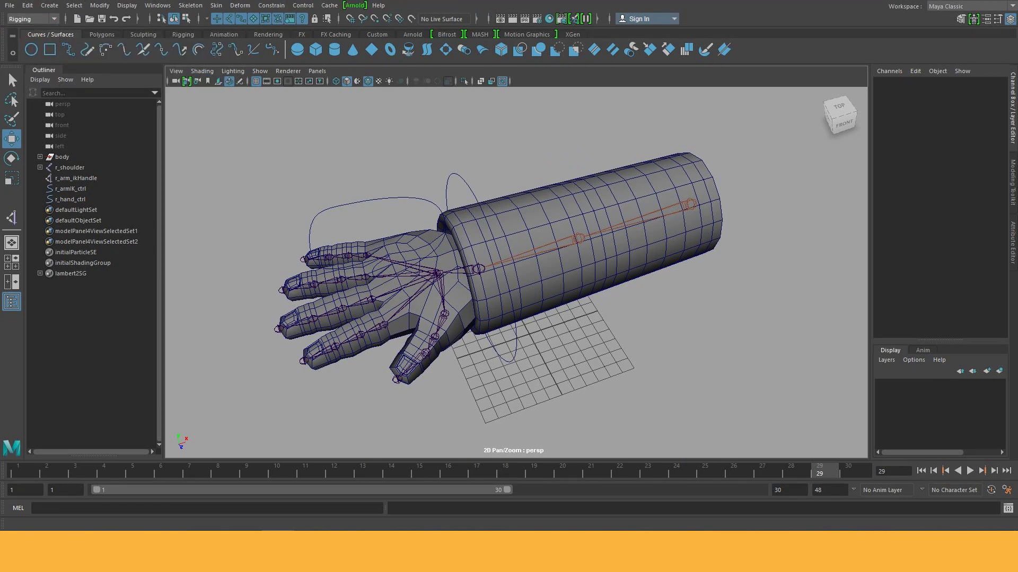
click(263, 7)
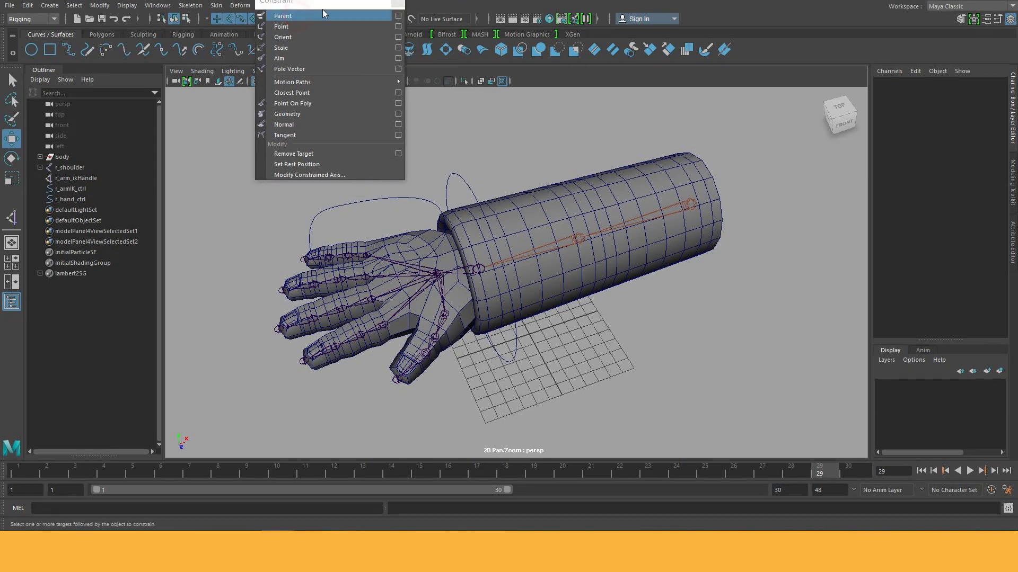
click(295, 15)
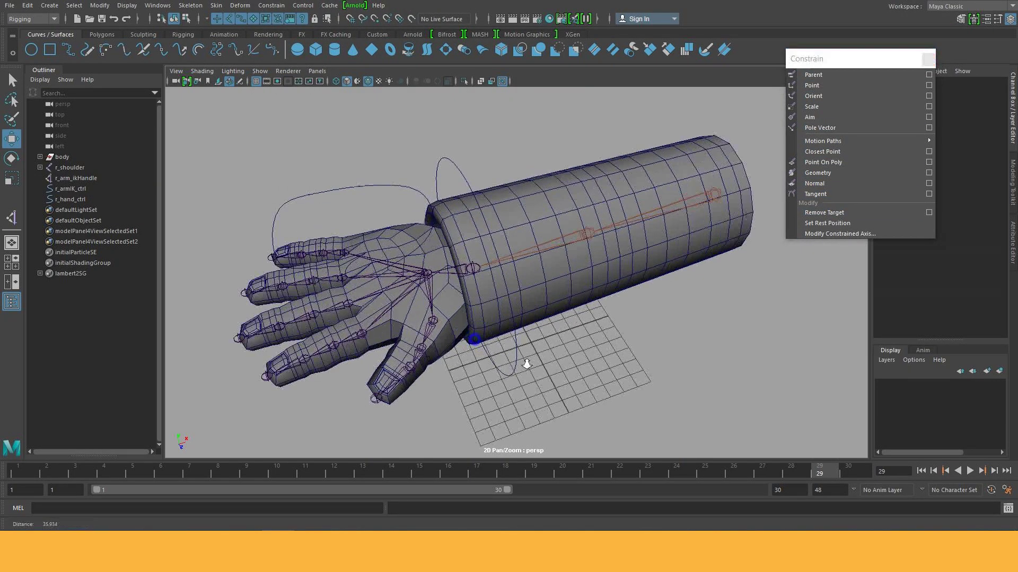
Step: Select the r_armIK_ctrl circle at the wrist
scroll(524, 360, up, 3)
scroll(538, 347, up, 3)
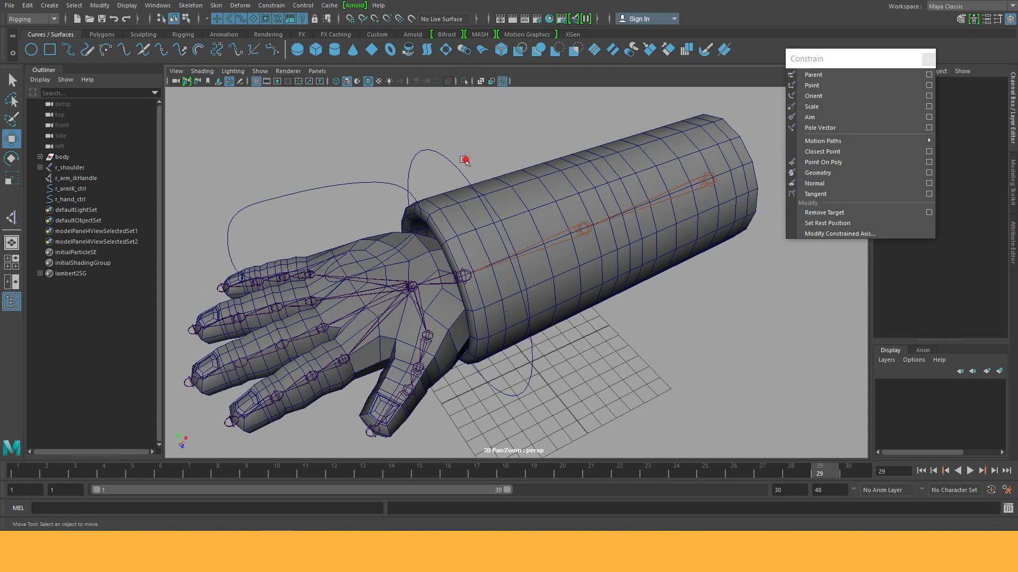
drag(466, 159, 443, 176)
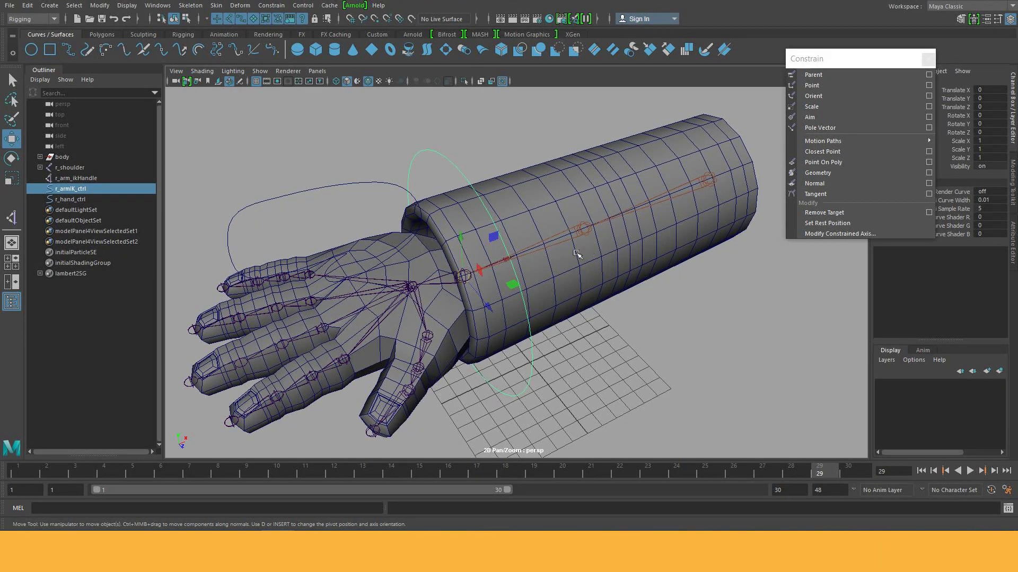
Step: Test-move r_armIK_ctrl and undo back to its original position
middle_drag(565, 237, 565, 236)
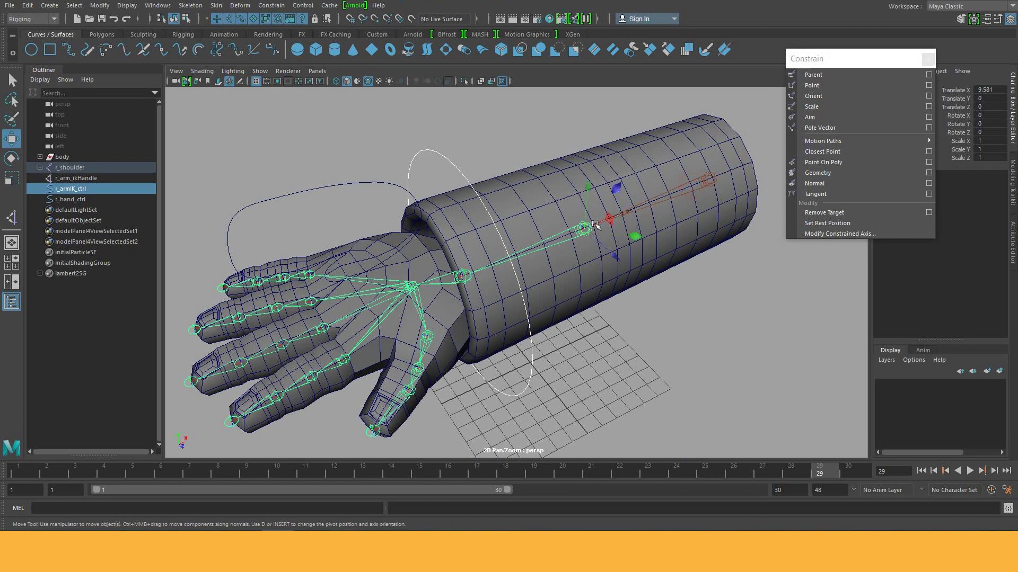
key(ctrl+z)
key(shift+z)
key(ctrl+z)
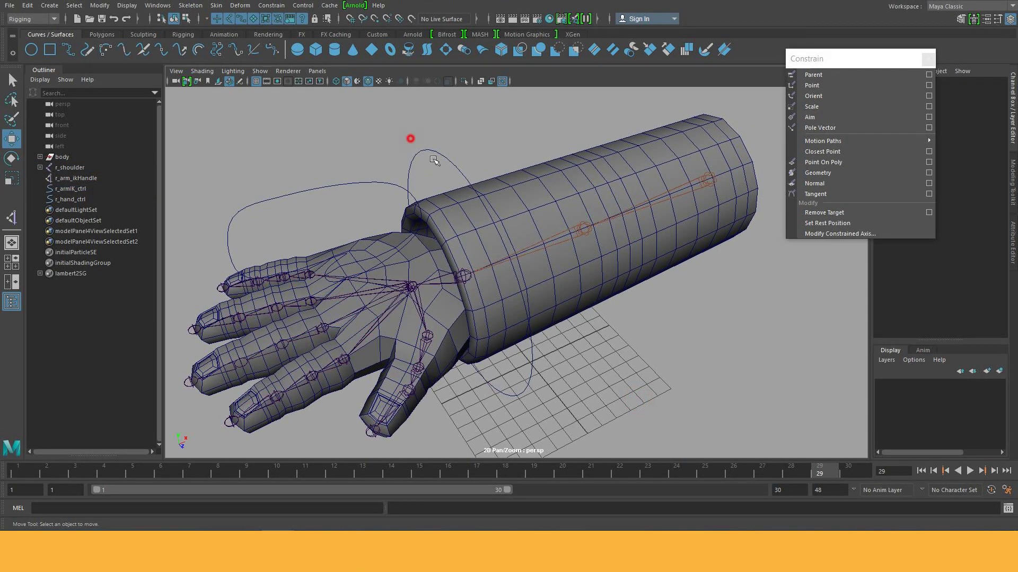
Step: In the Outliner, place r_armIK_ctrl below r_hand_ctrl and select it with r_arm_ikHandle
click(152, 191)
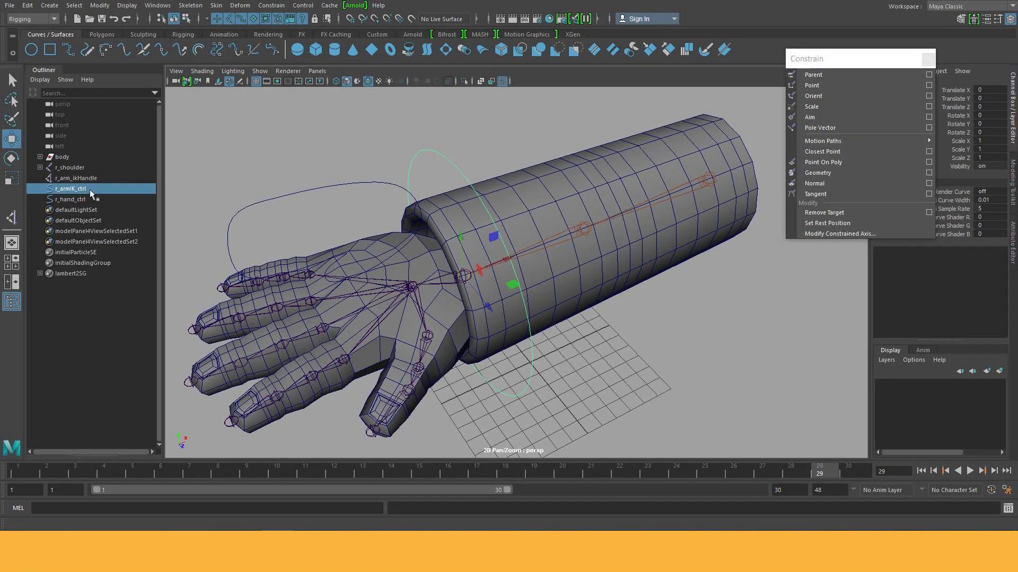
ctrl+click(86, 200)
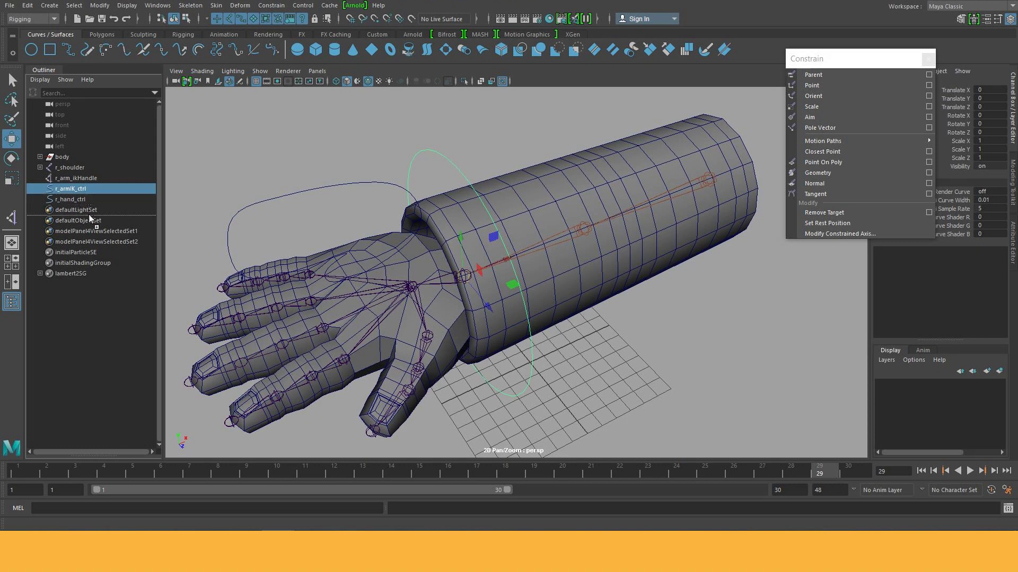
mouse_move(80, 202)
middle_down()
mouse_move(77, 183)
mouse_move(94, 182)
middle_up()
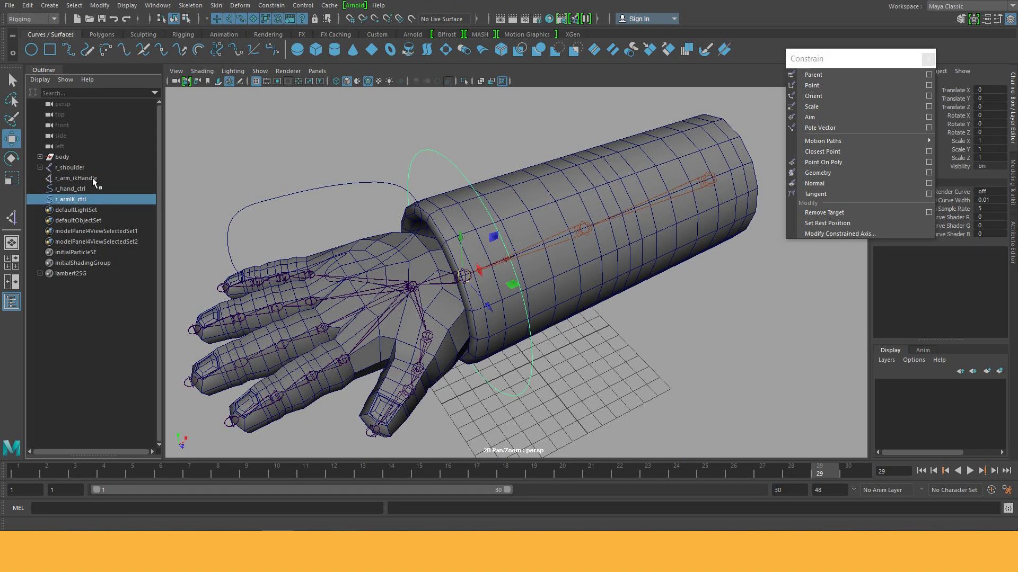
shift+click(94, 181)
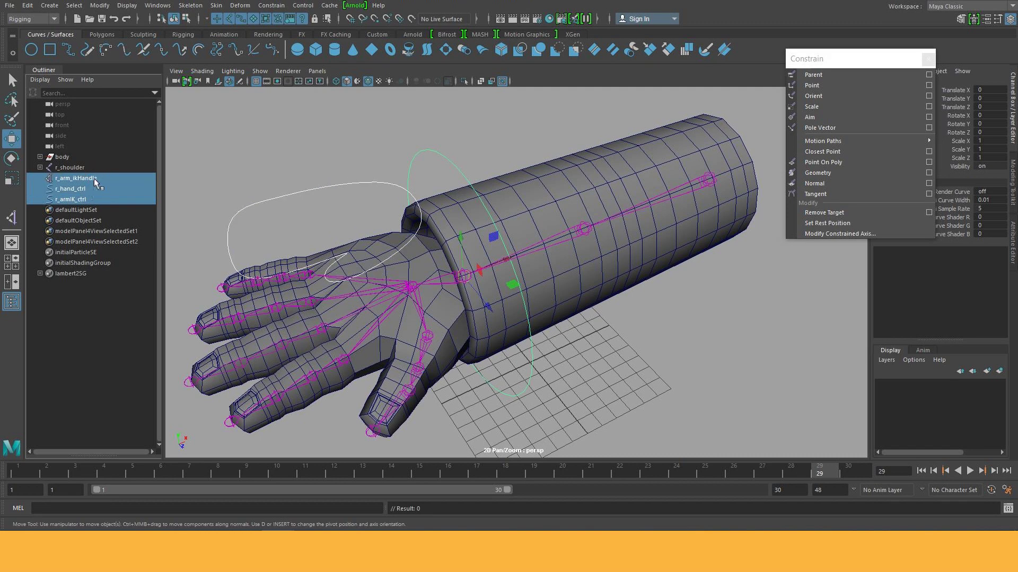
middle_drag(91, 200, 84, 186)
click(97, 198)
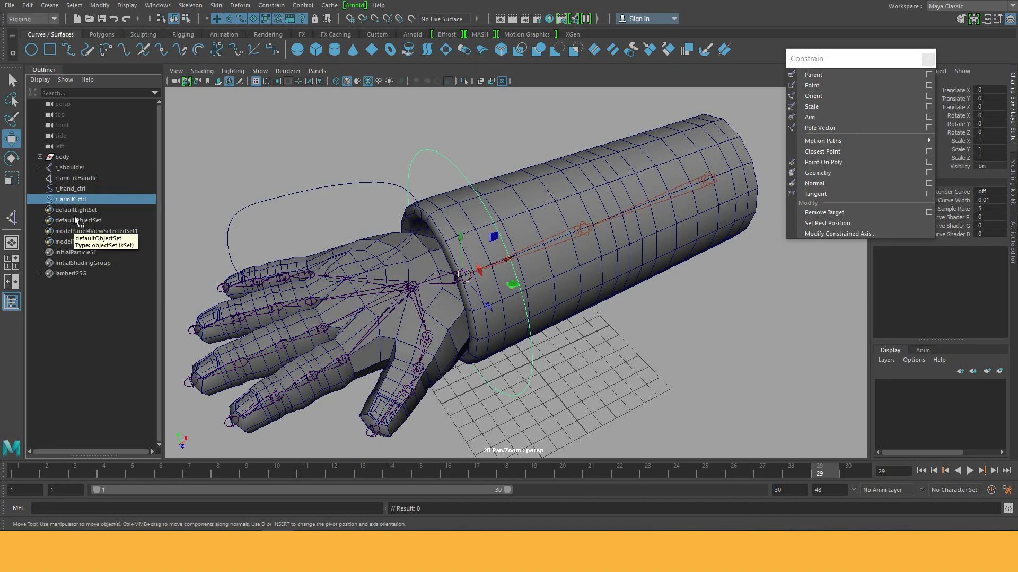
ctrl+click(68, 177)
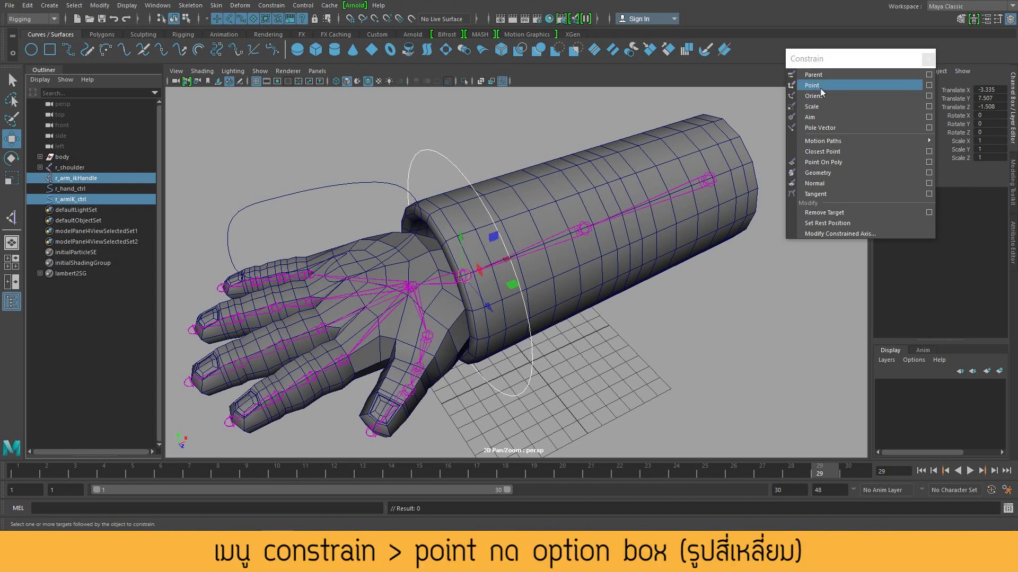
Step: Point-constrain r_arm_ikHandle to r_armIK_ctrl with Maintain offset, then reselect the control alone
click(928, 84)
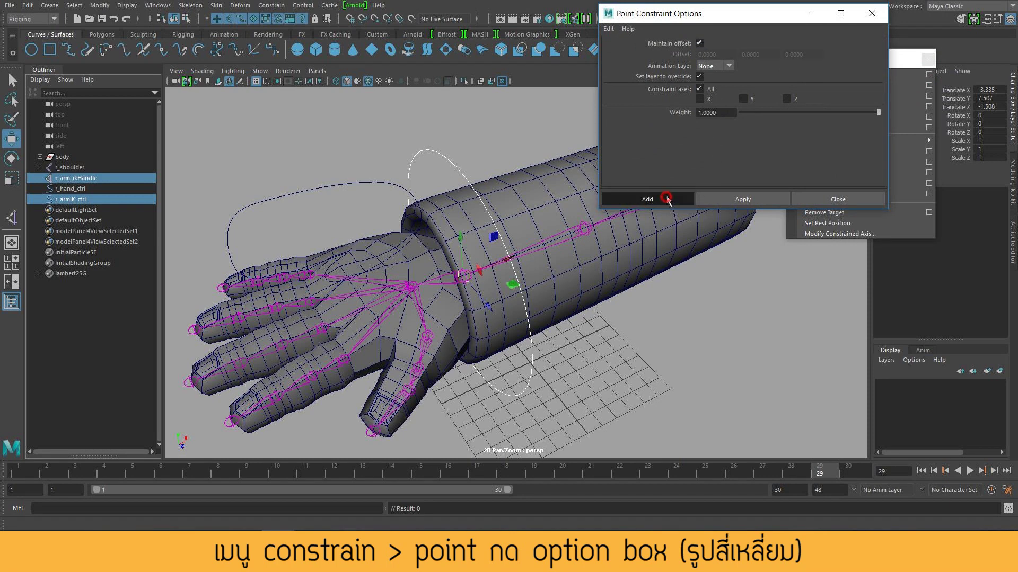
click(661, 198)
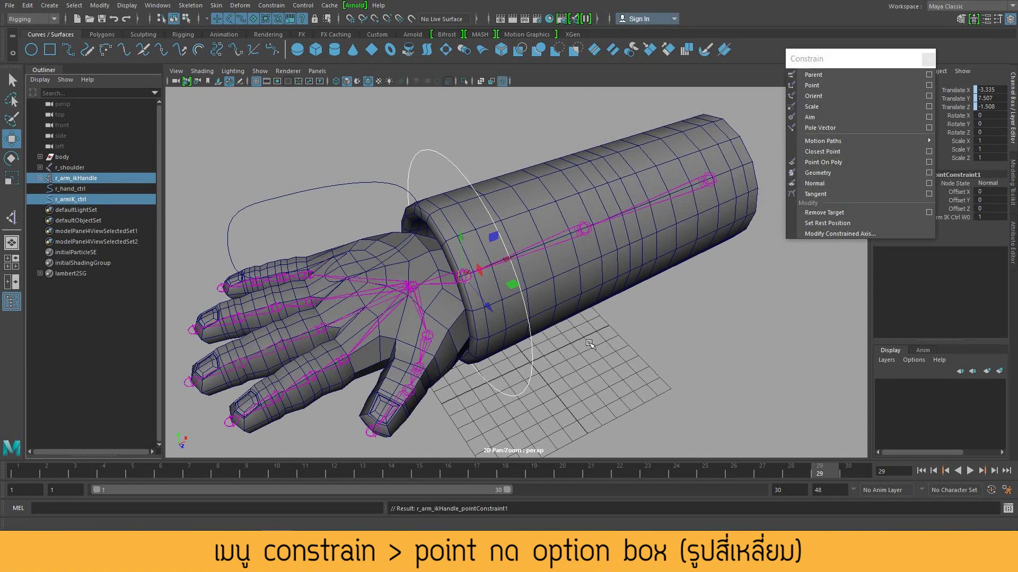
click(594, 349)
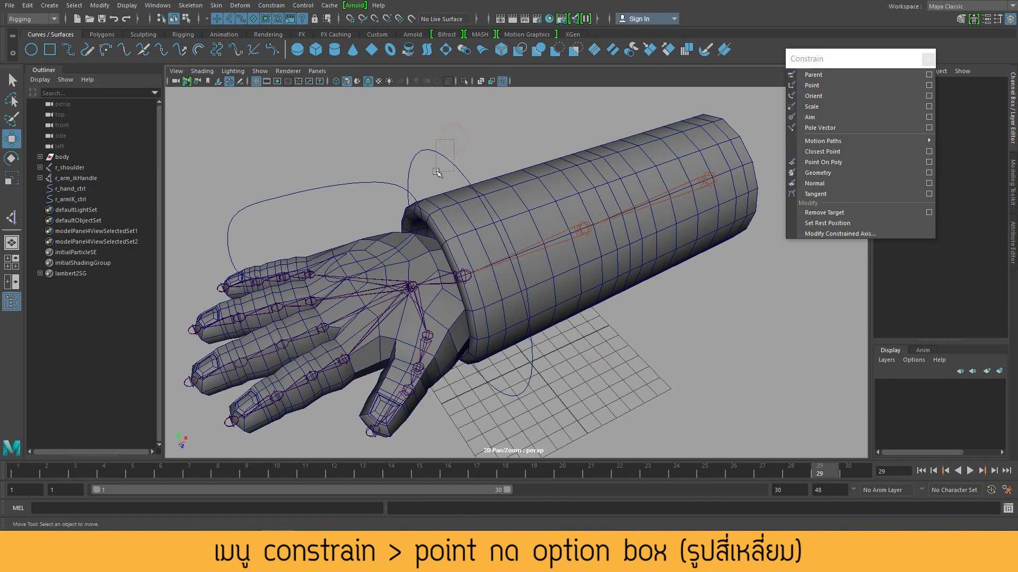
click(435, 169)
scroll(577, 266, down, 5)
alt+drag(578, 266, 661, 191)
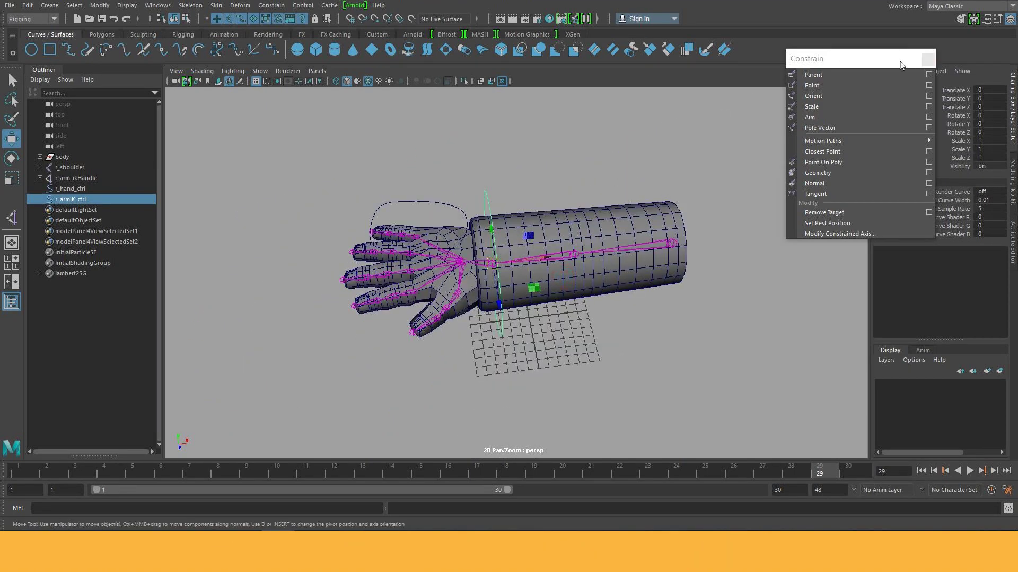
drag(901, 60, 412, 454)
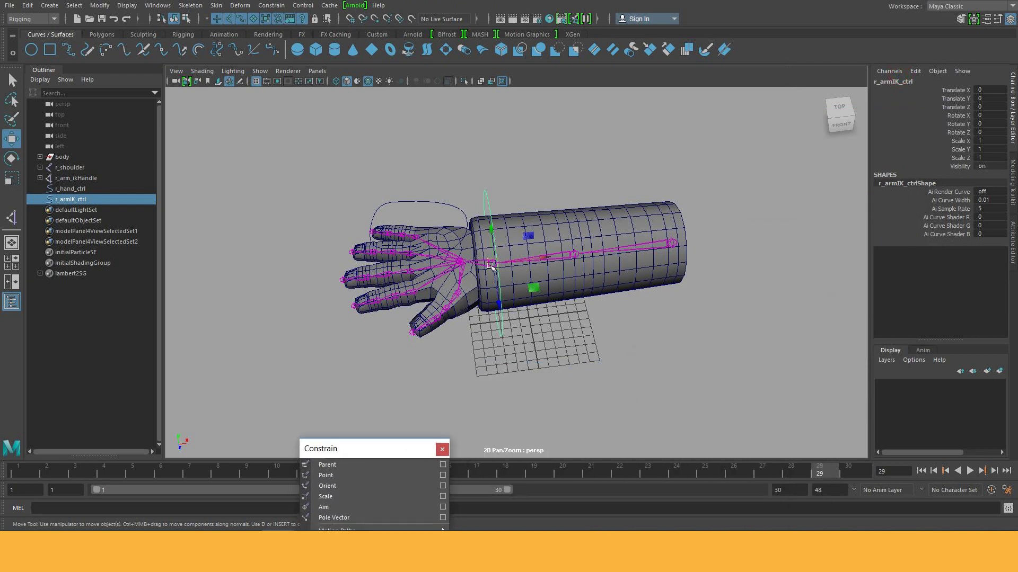
mouse_move(508, 248)
mouse_down()
mouse_move(623, 222)
mouse_move(545, 216)
mouse_move(560, 206)
mouse_move(636, 245)
mouse_up()
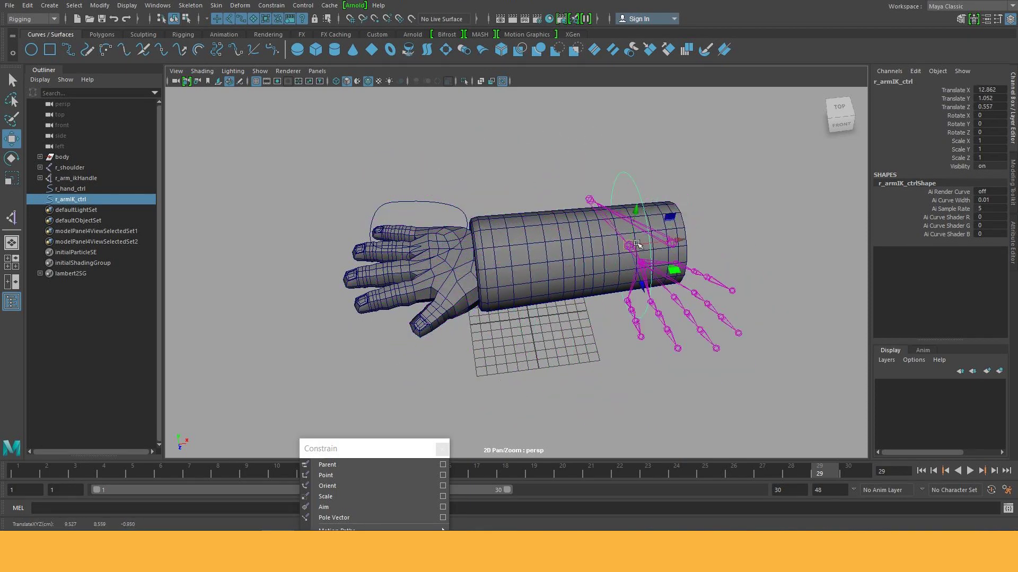
key(ctrl+z)
mouse_move(596, 287)
alt+mouse_down()
mouse_move(474, 289)
mouse_move(652, 258)
alt+mouse_up()
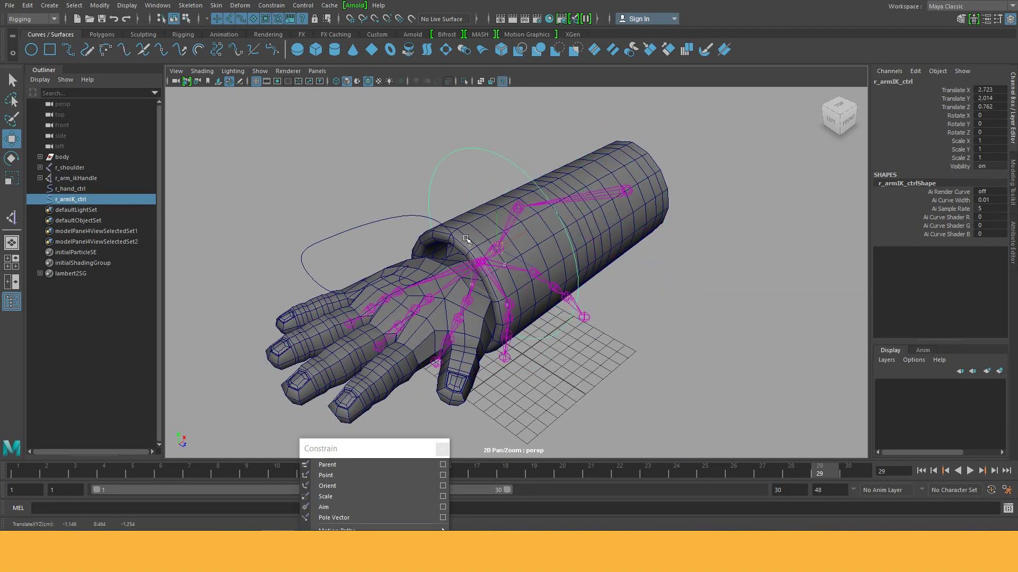
key(ctrl+z)
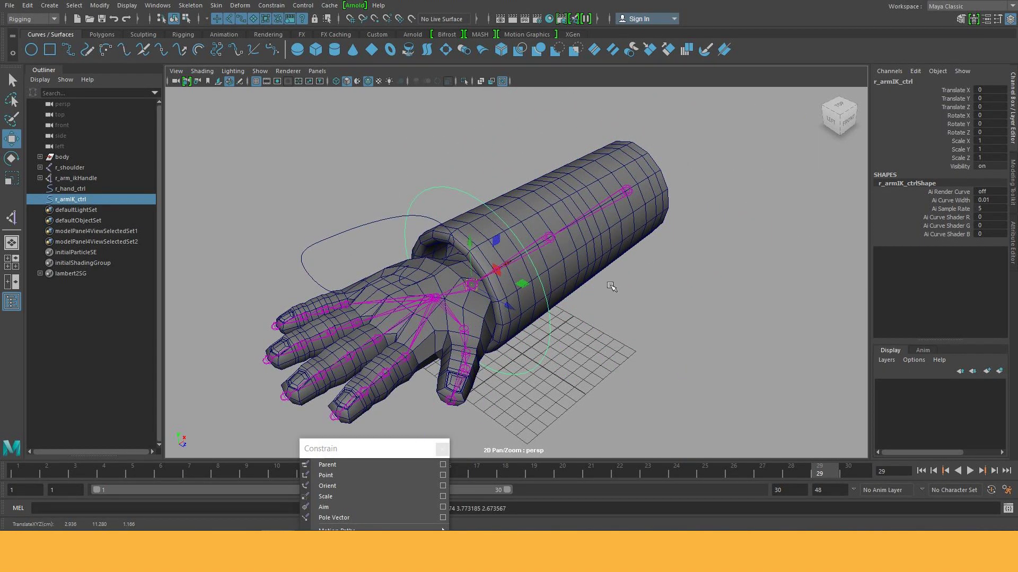
click(401, 162)
click(437, 188)
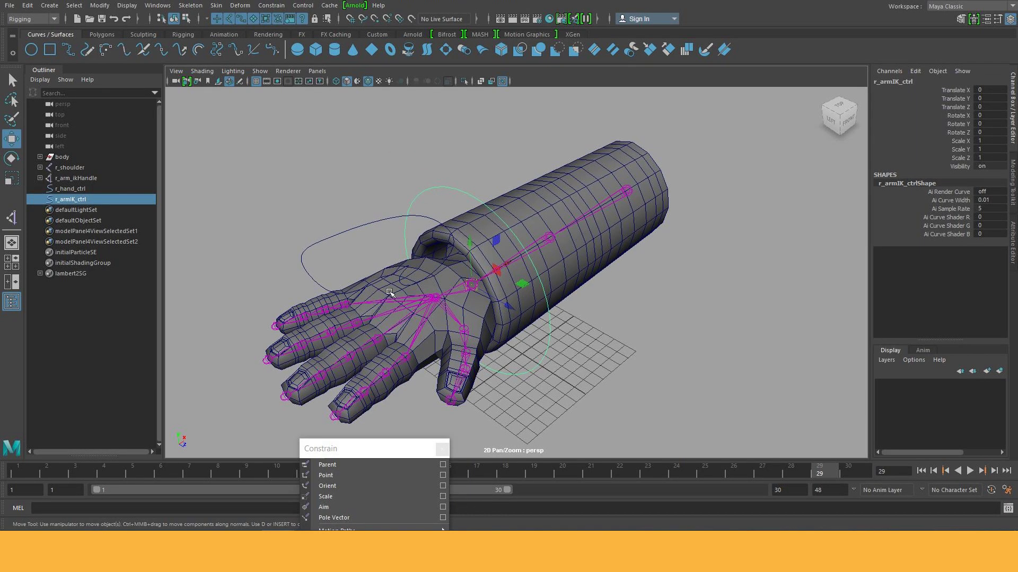
click(93, 179)
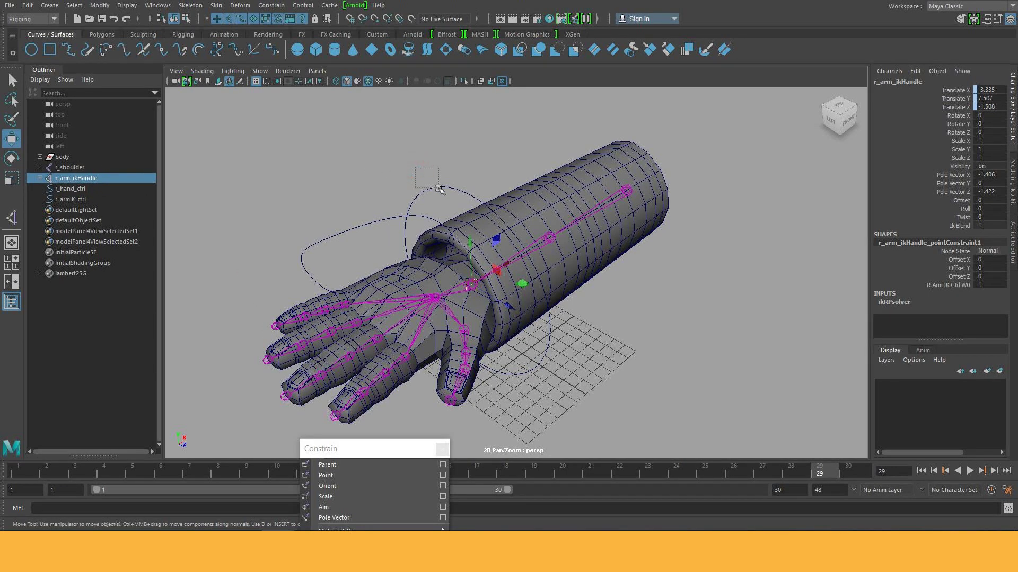
click(437, 186)
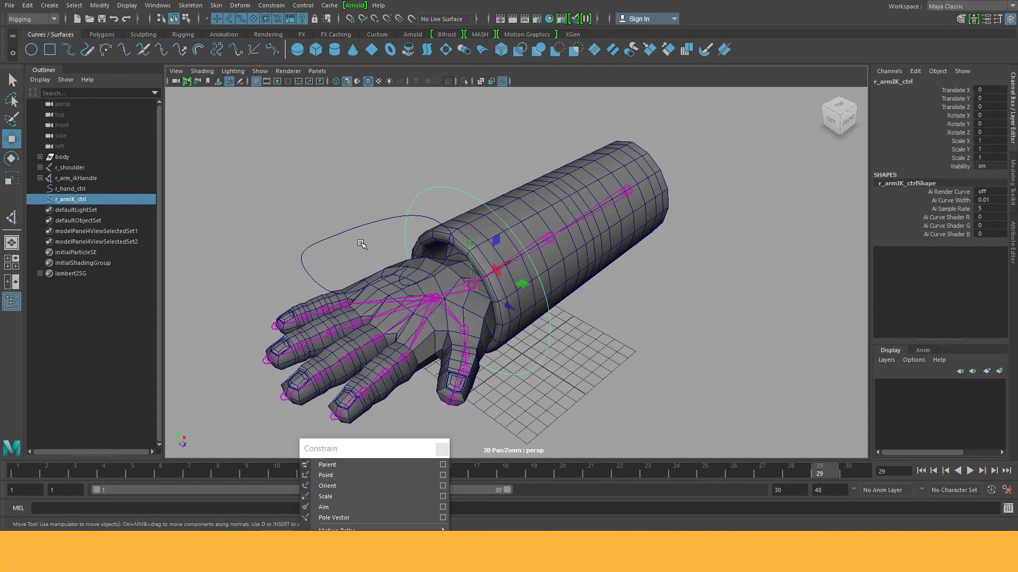
drag(960, 91, 960, 107)
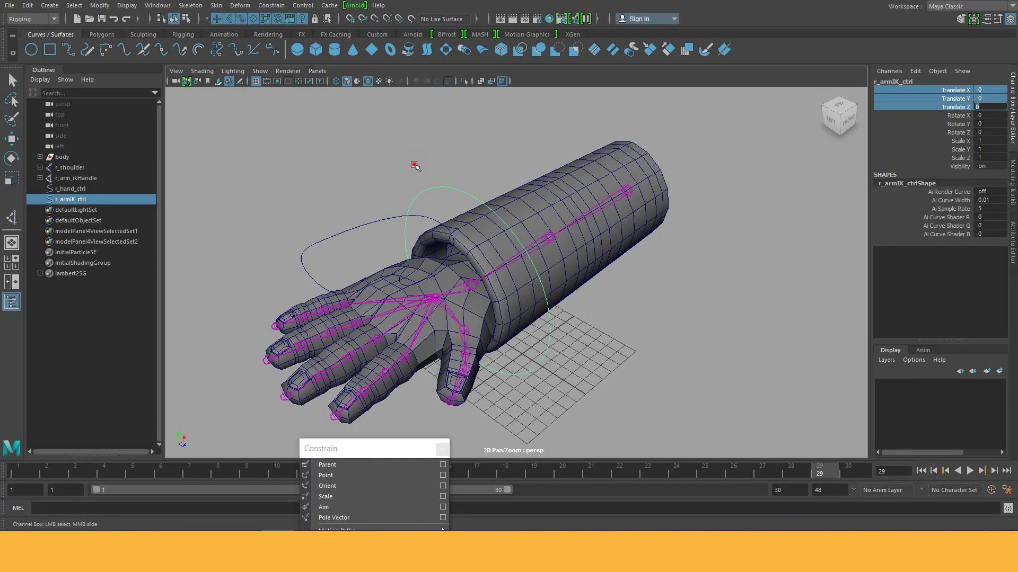
key(w)
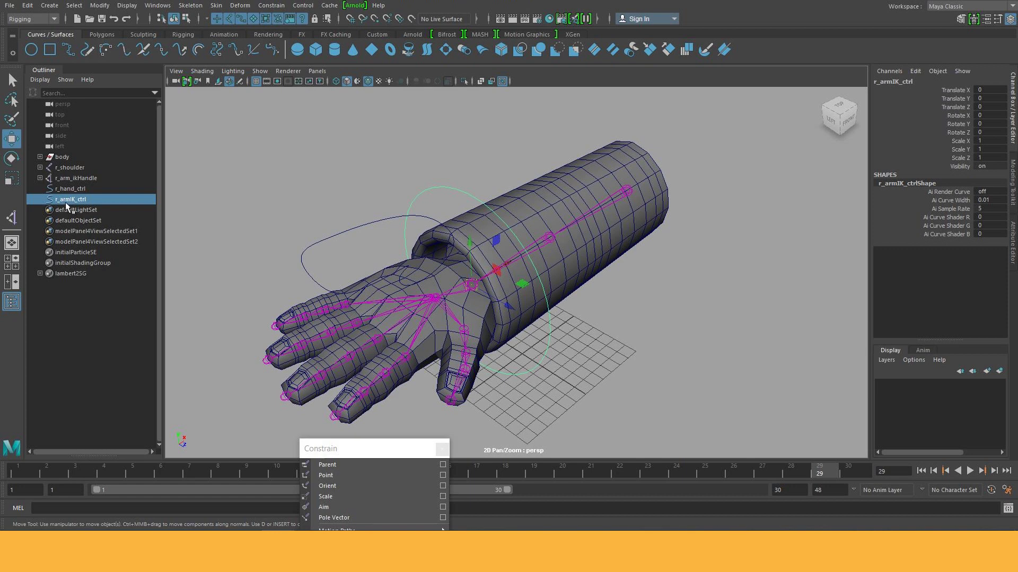
middle_drag(66, 201, 39, 178)
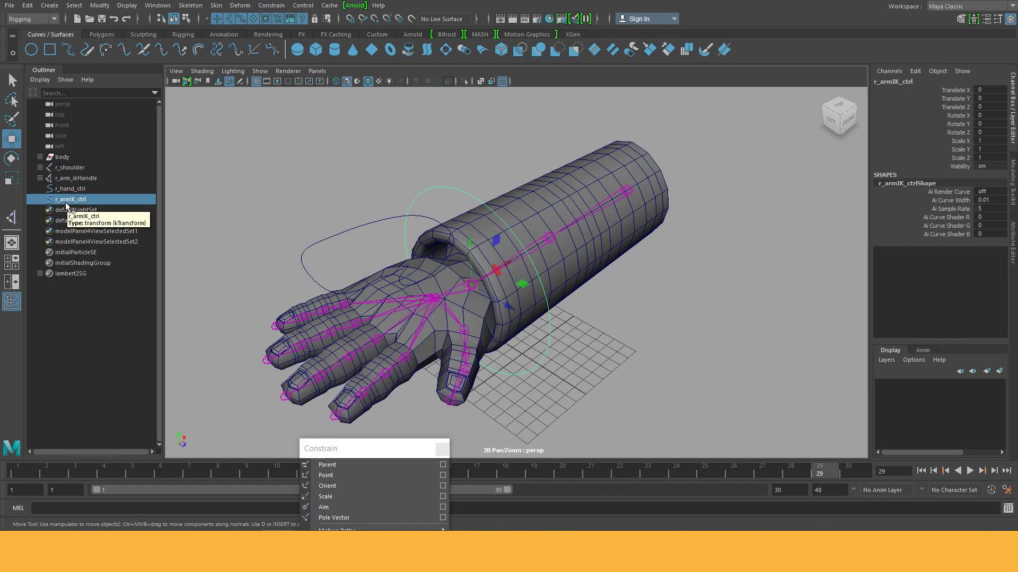
click(40, 179)
click(90, 189)
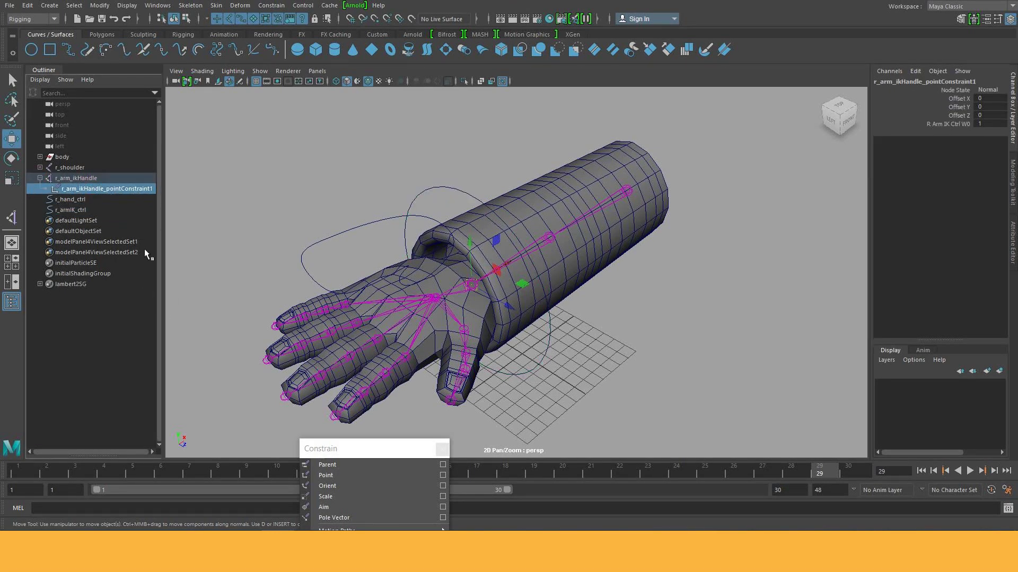
click(40, 178)
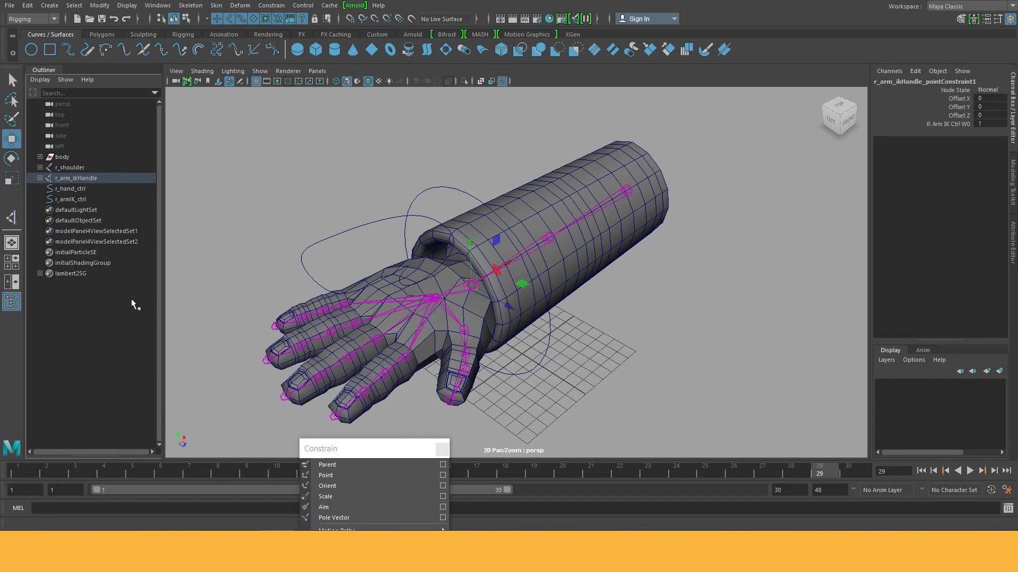
click(101, 199)
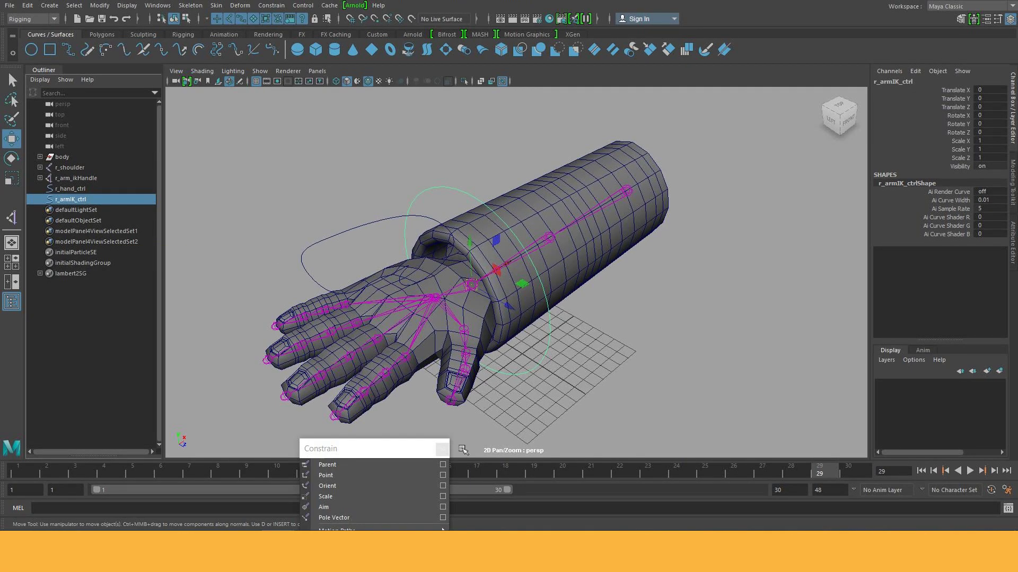
drag(399, 456, 792, 145)
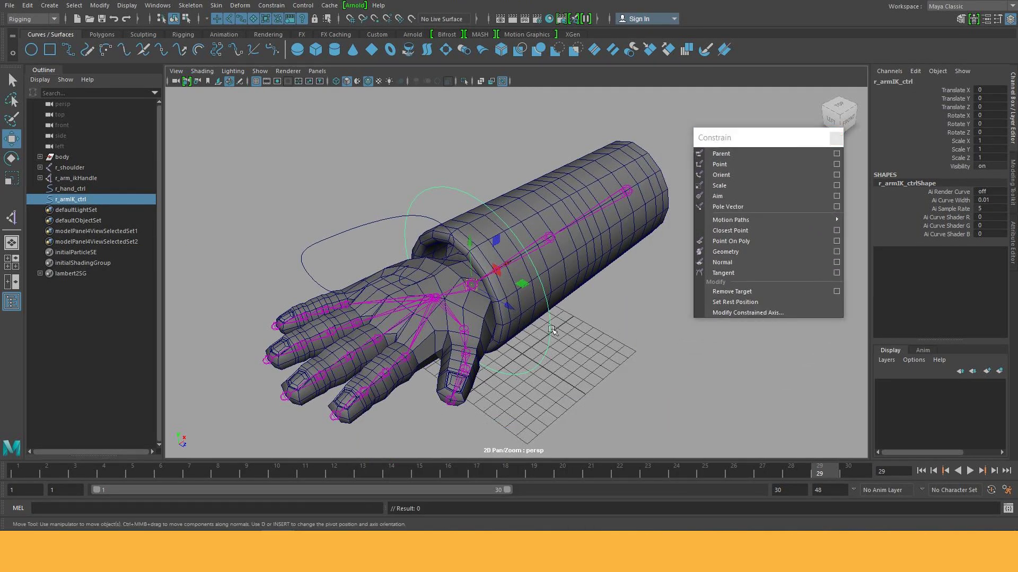
Step: Test-rotate the r_wrist joint and r_armIK_ctrl, undoing each rotation
alt+drag(456, 324, 509, 331)
click(480, 269)
key(e)
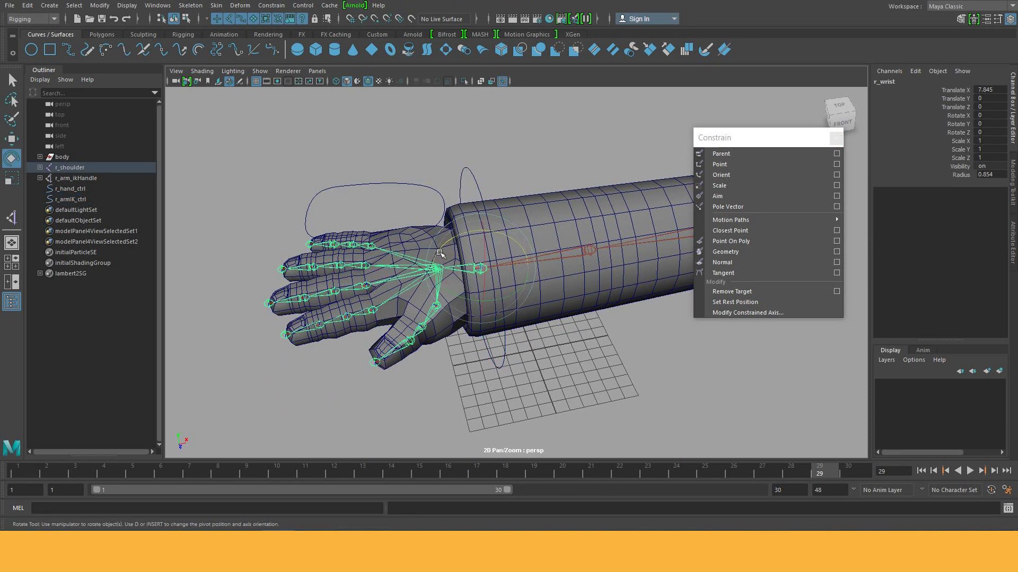
drag(464, 232, 484, 163)
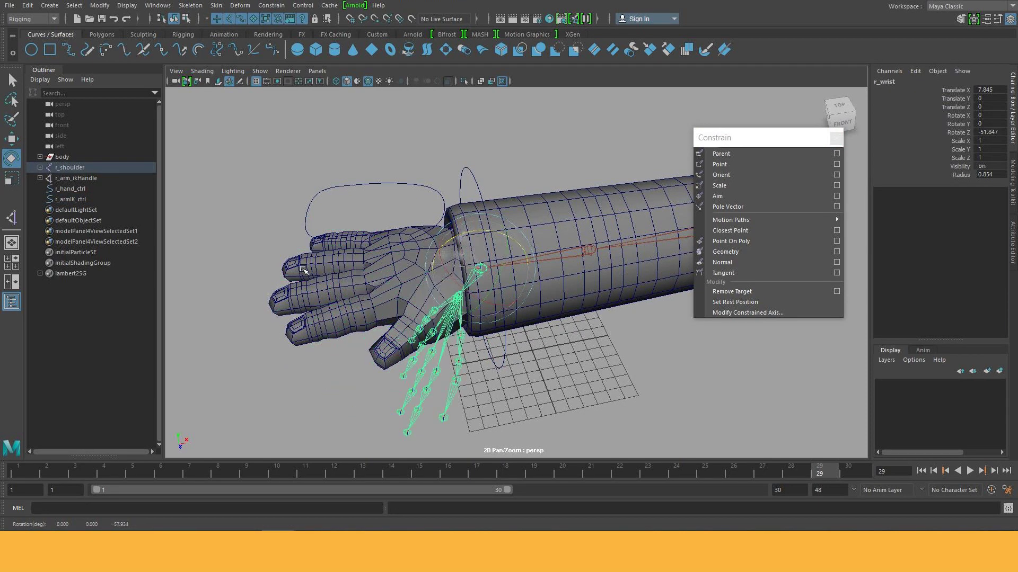
key(ctrl+z)
click(448, 214)
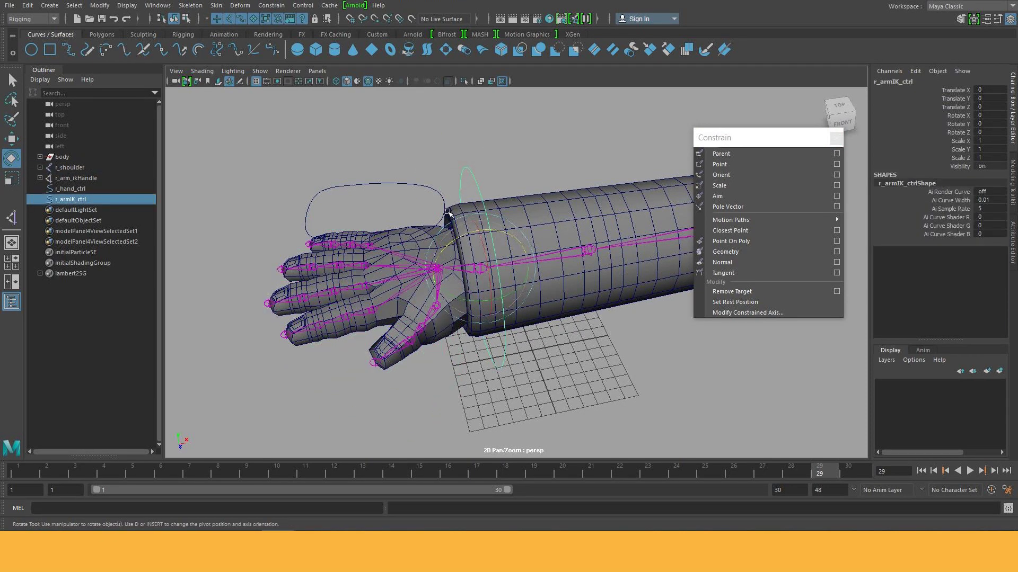
drag(465, 241, 564, 311)
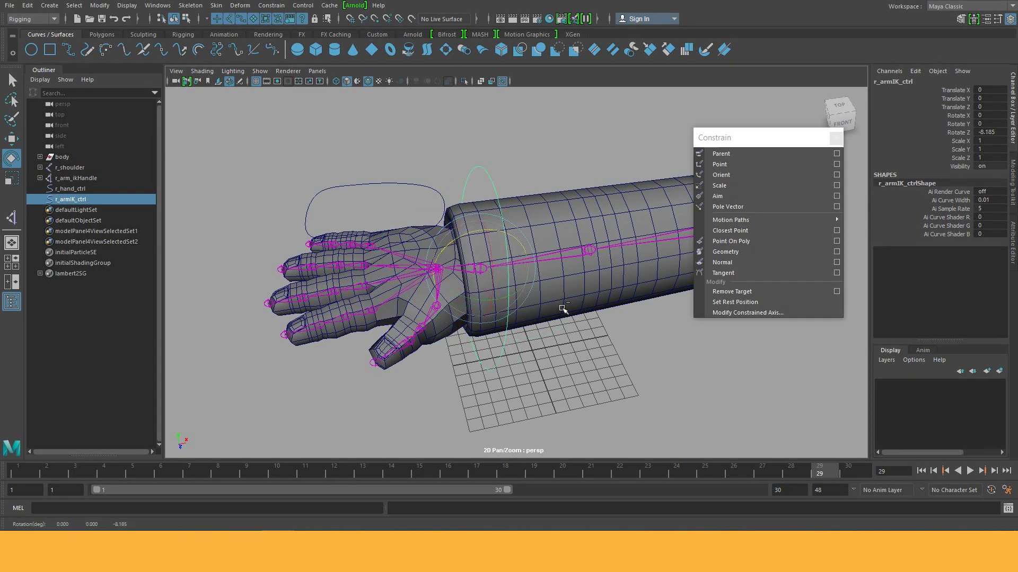
key(ctrl+z)
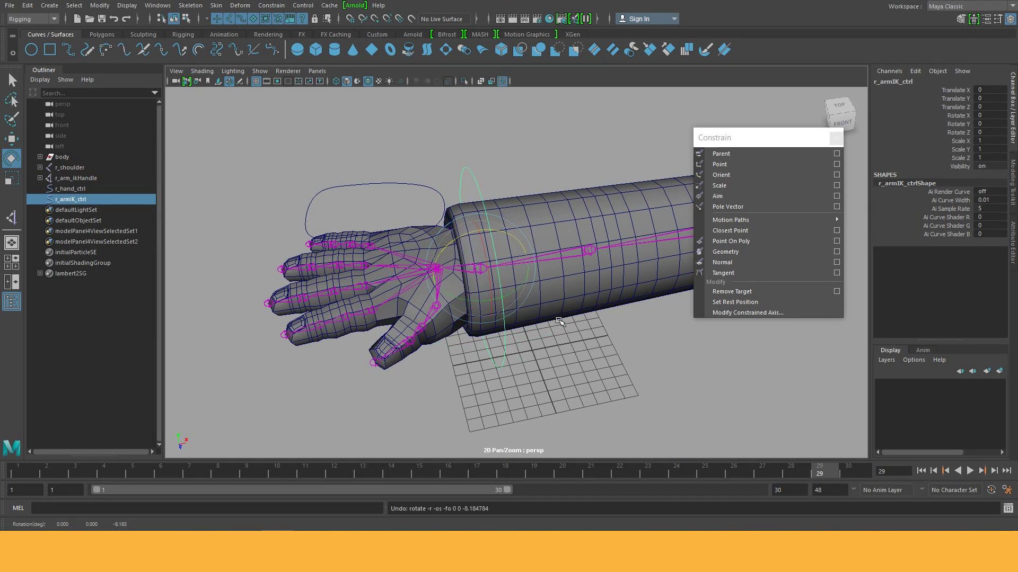
key(w)
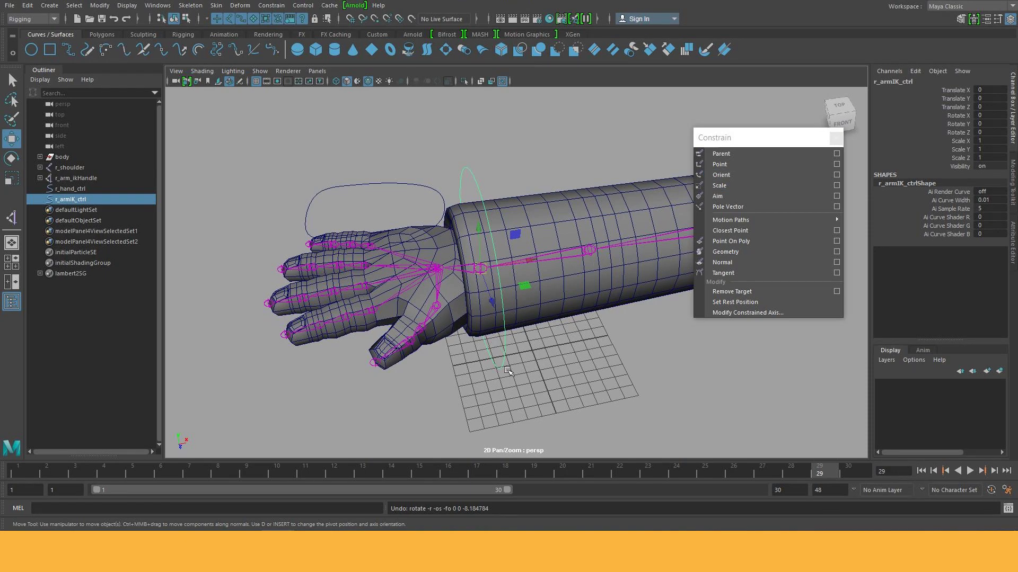
Step: Add the r_wrist joint to the r_armIK_ctrl selection
alt+drag(483, 411, 498, 404)
drag(429, 140, 469, 189)
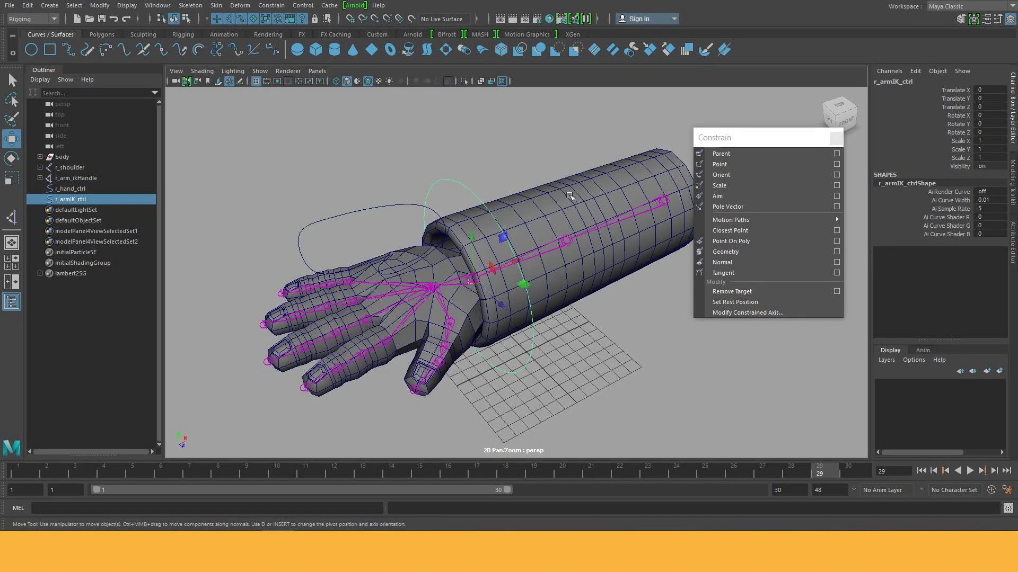
click(448, 287)
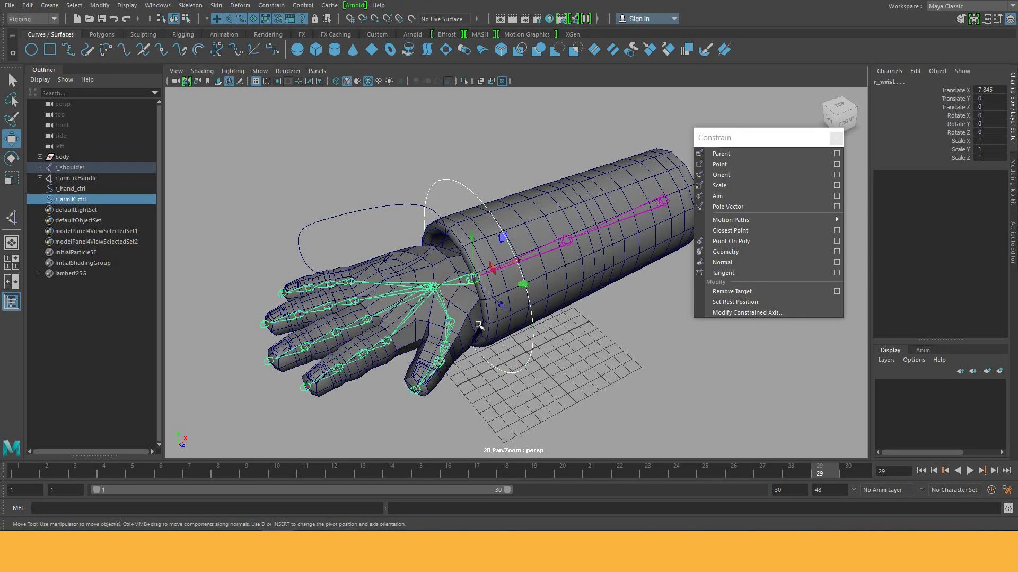
alt+drag(478, 325, 443, 334)
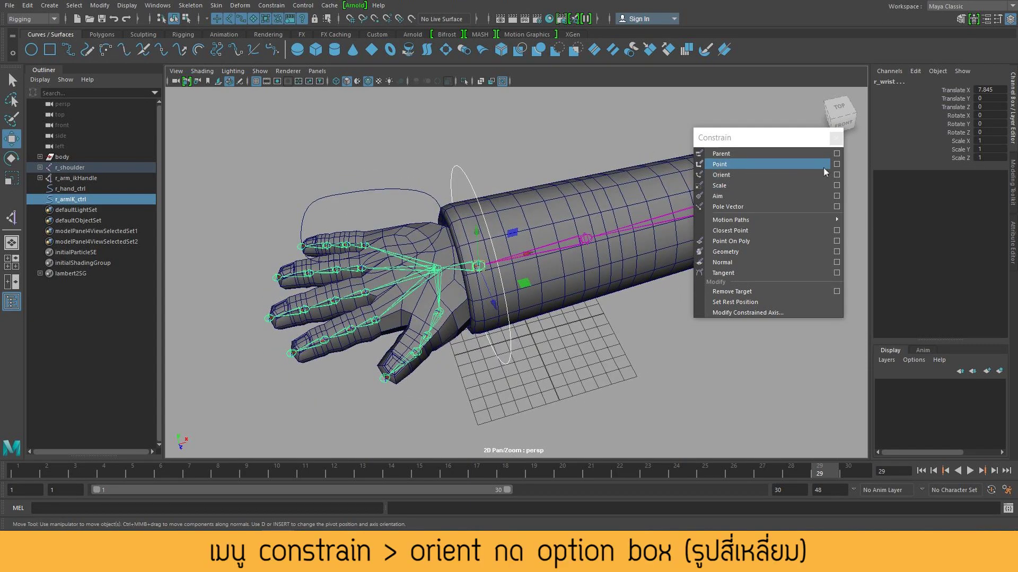
Step: Orient-constrain r_wrist to r_armIK_ctrl, then reselect the control with the Rotate tool
click(836, 174)
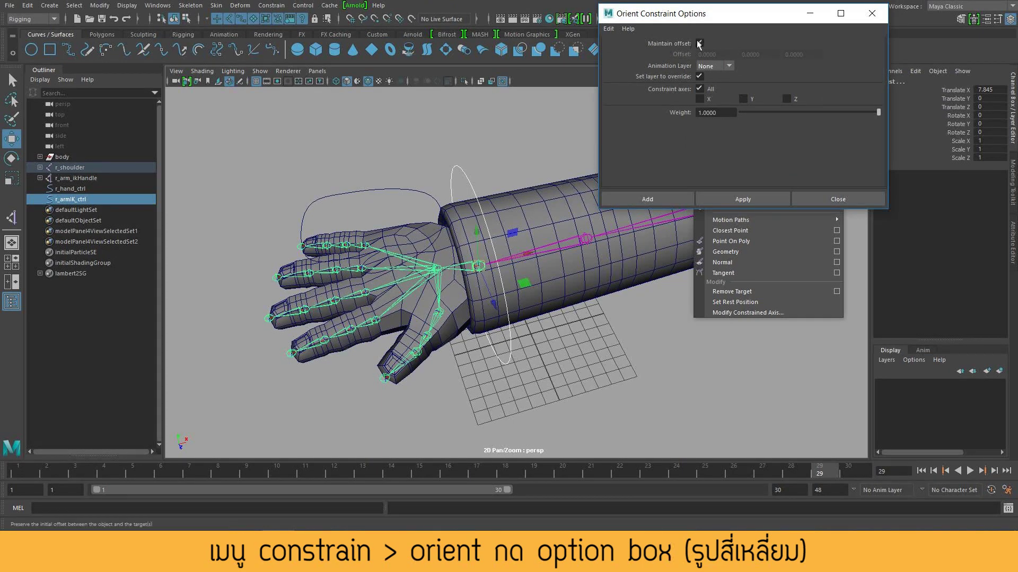
click(647, 199)
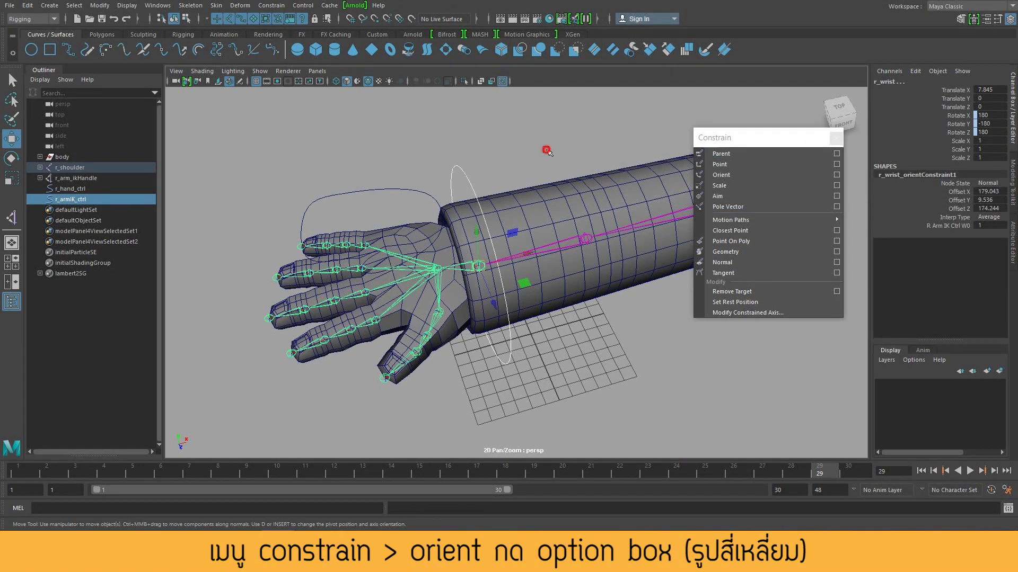
click(546, 150)
click(459, 170)
key(e)
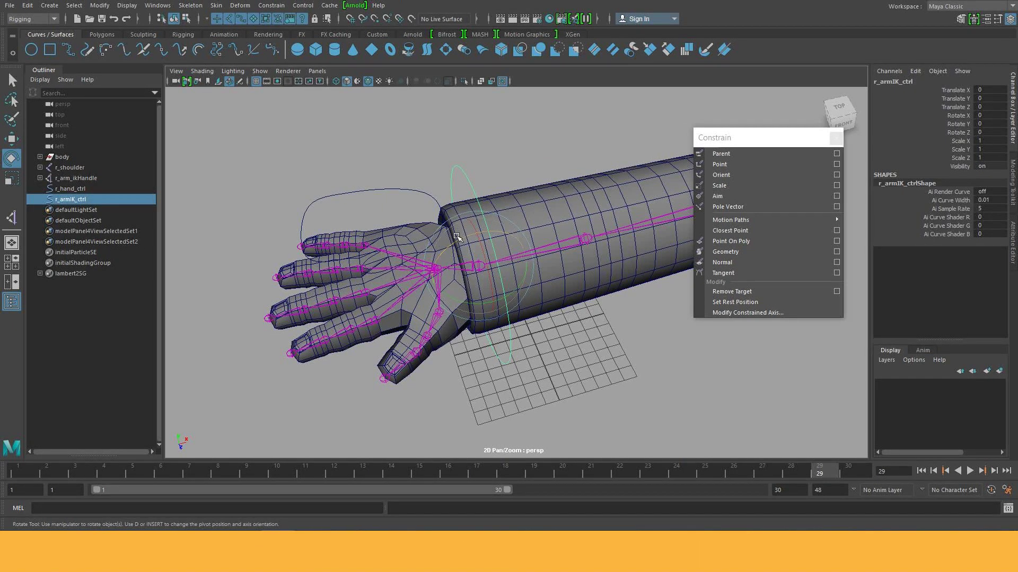
Step: Rotate and move r_armIK_ctrl to check that the hand follows it
drag(457, 236, 514, 246)
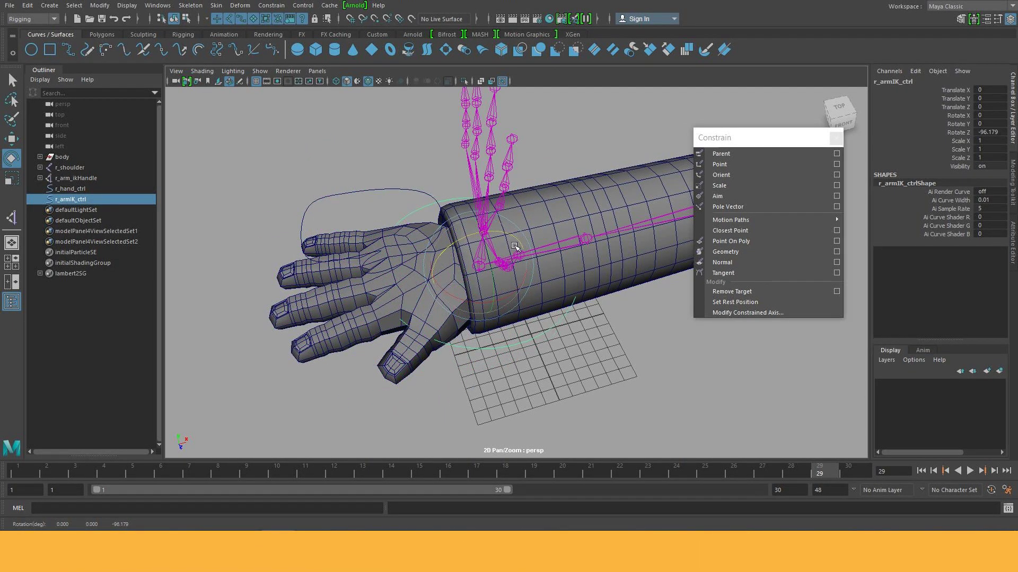
key(F8)
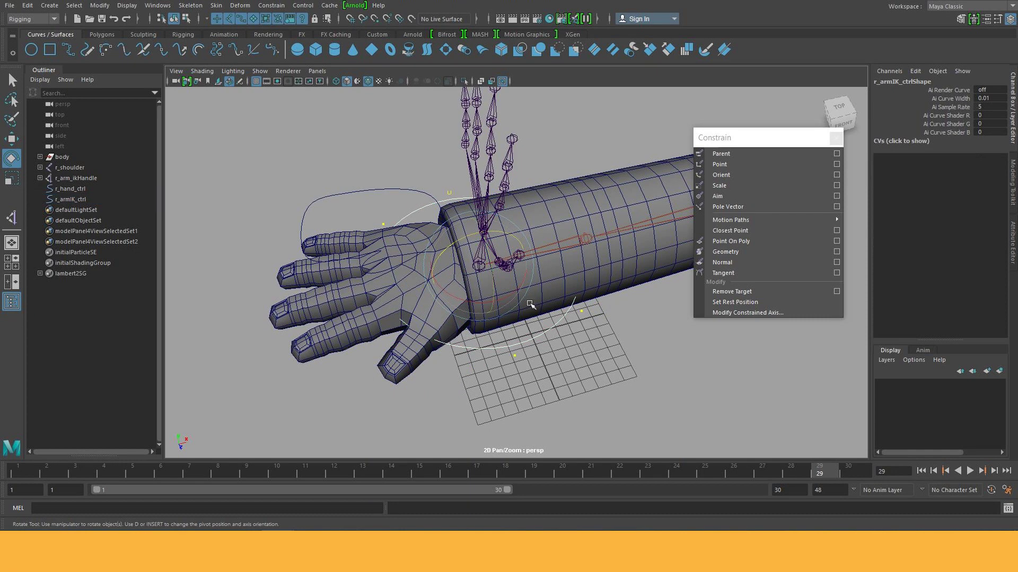
right_drag(546, 320, 606, 260)
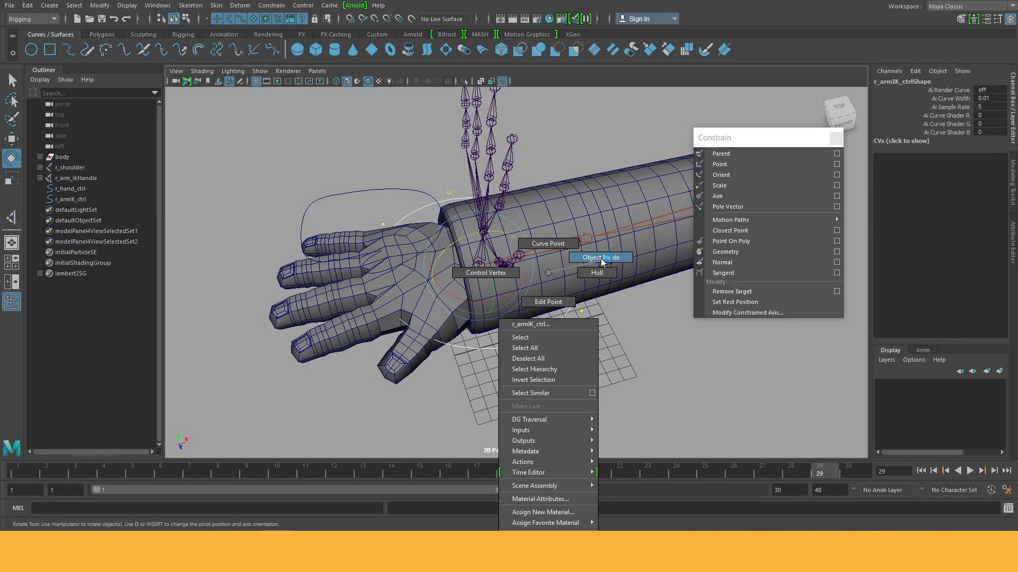
key(f)
click(558, 365)
click(517, 308)
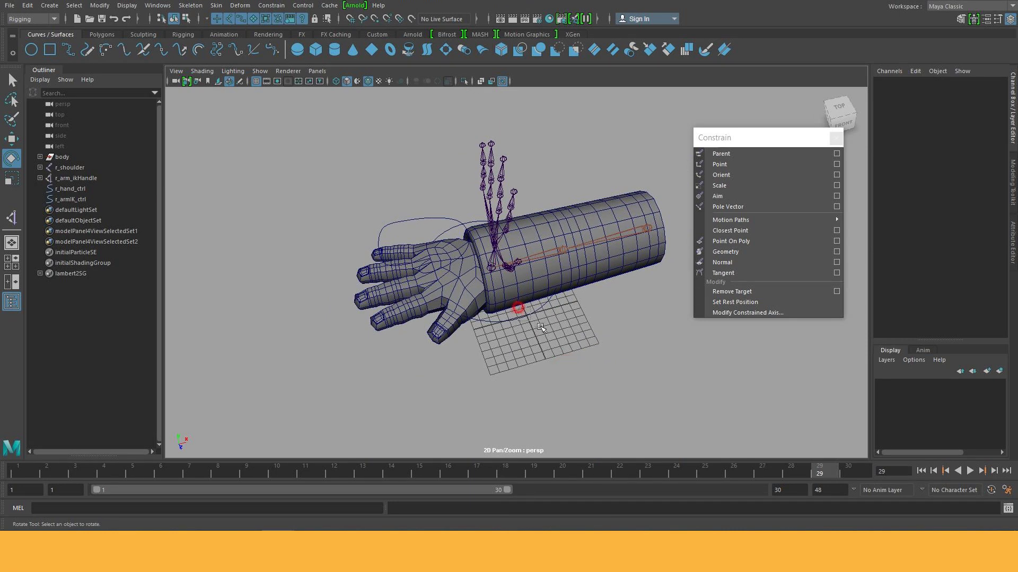
key(w)
mouse_move(489, 266)
mouse_down()
mouse_move(679, 327)
mouse_move(530, 318)
mouse_up()
key(e)
mouse_move(466, 350)
mouse_down()
mouse_move(440, 315)
mouse_move(318, 289)
mouse_move(702, 376)
mouse_up()
Step: Set r_armIK_ctrl's translate and rotate channels to 0 in the Channel Box
scroll(702, 375, down, 2)
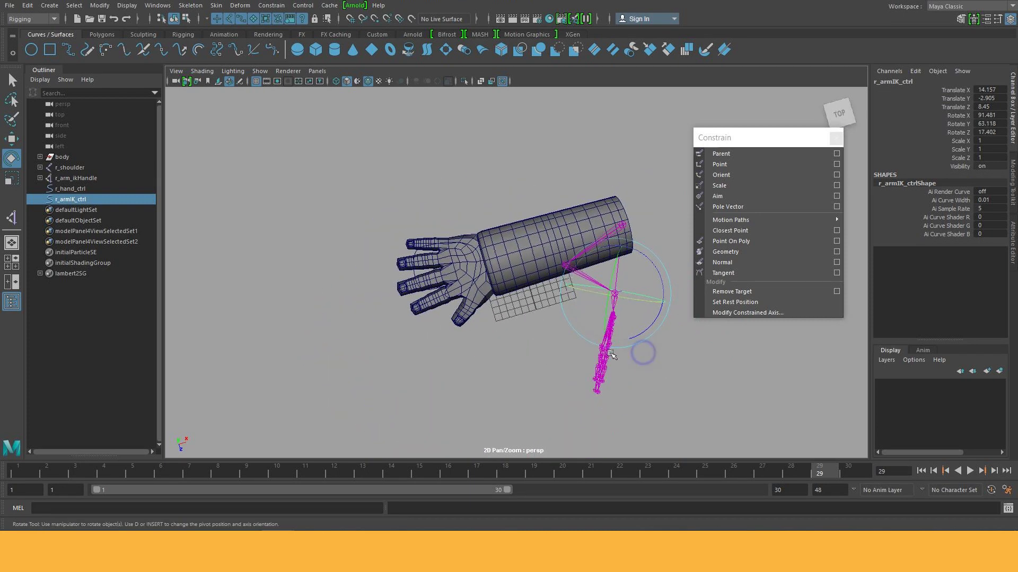
drag(987, 90, 968, 132)
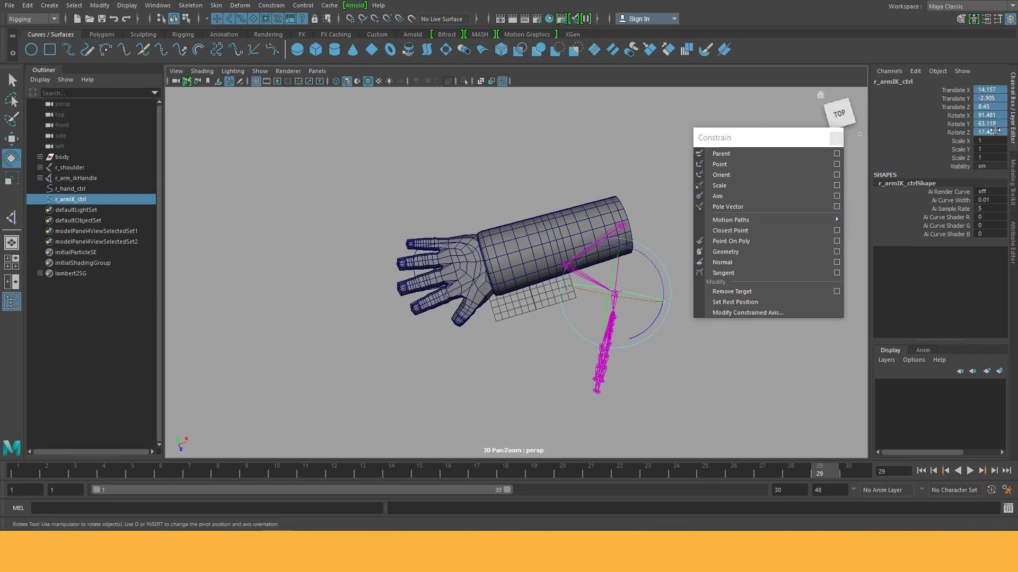
text(0)
key(Return)
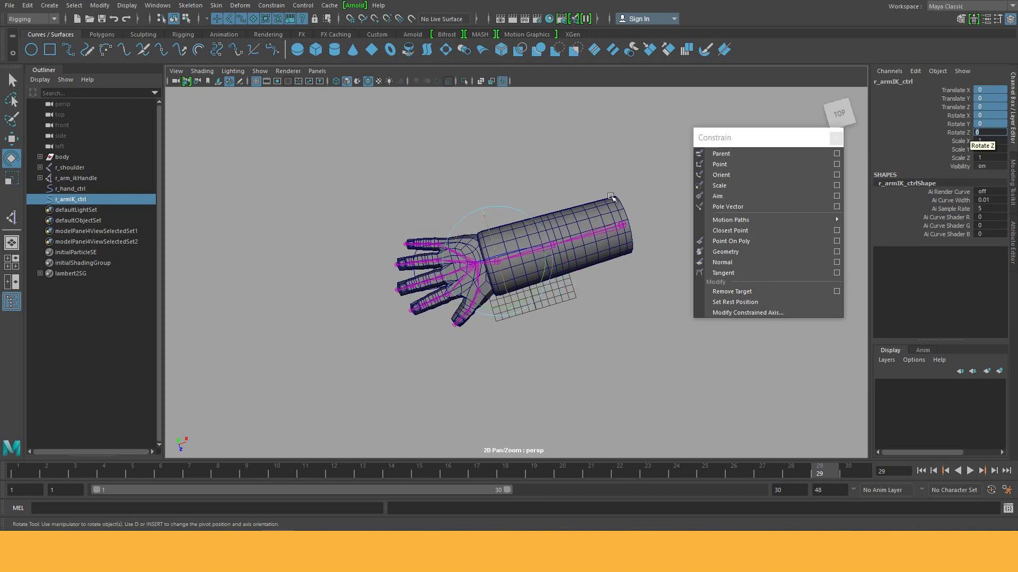
scroll(626, 337, up, 2)
key(w)
mouse_move(627, 337)
alt+mouse_down()
mouse_move(608, 345)
mouse_move(480, 314)
mouse_move(493, 278)
mouse_move(629, 123)
alt+mouse_up()
Step: Reselect r_armIK_ctrl, set Translate X/Y/Z to 0, and zoom in on the arm
click(418, 222)
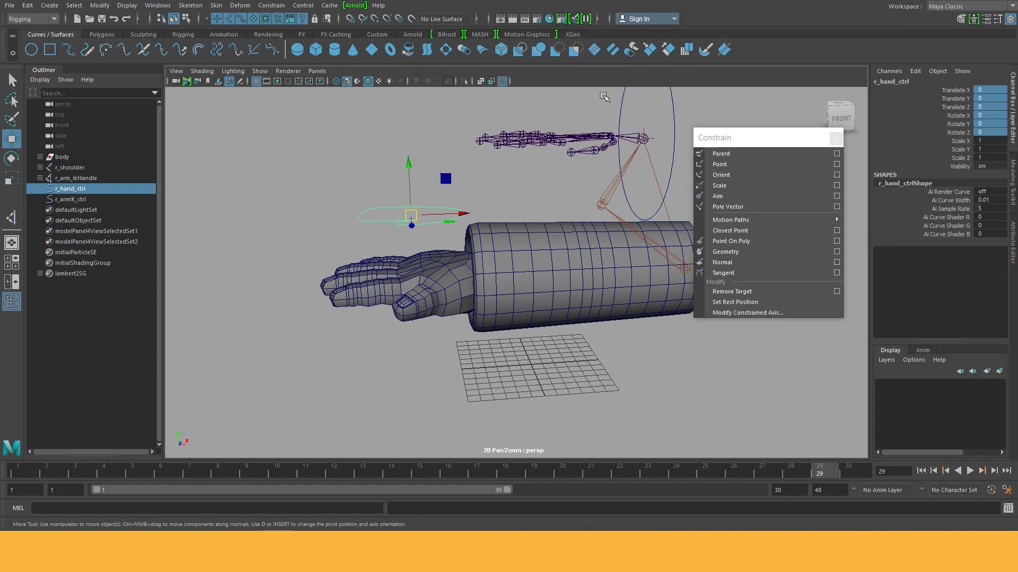
click(621, 104)
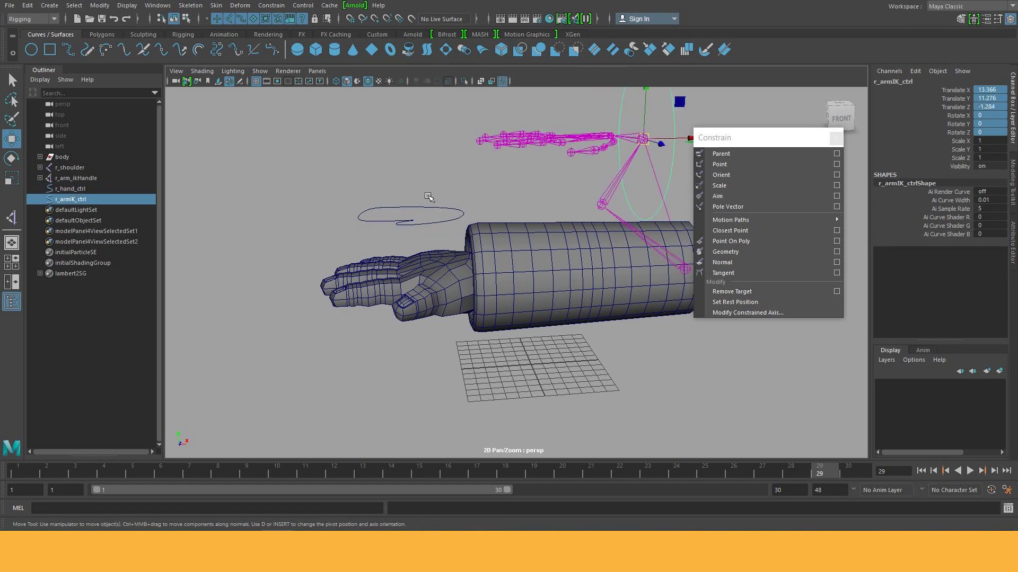
drag(424, 195, 347, 226)
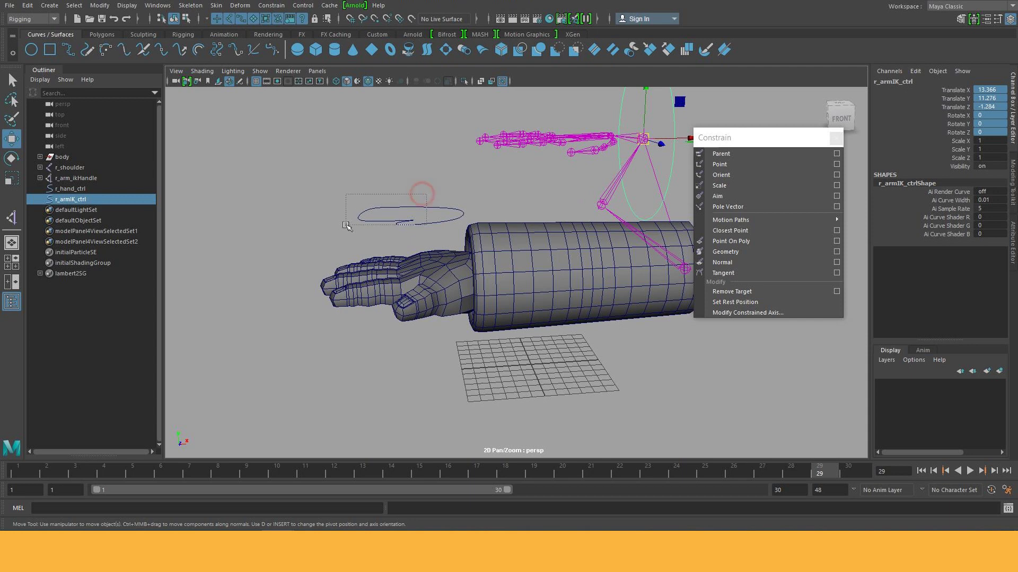
click(619, 93)
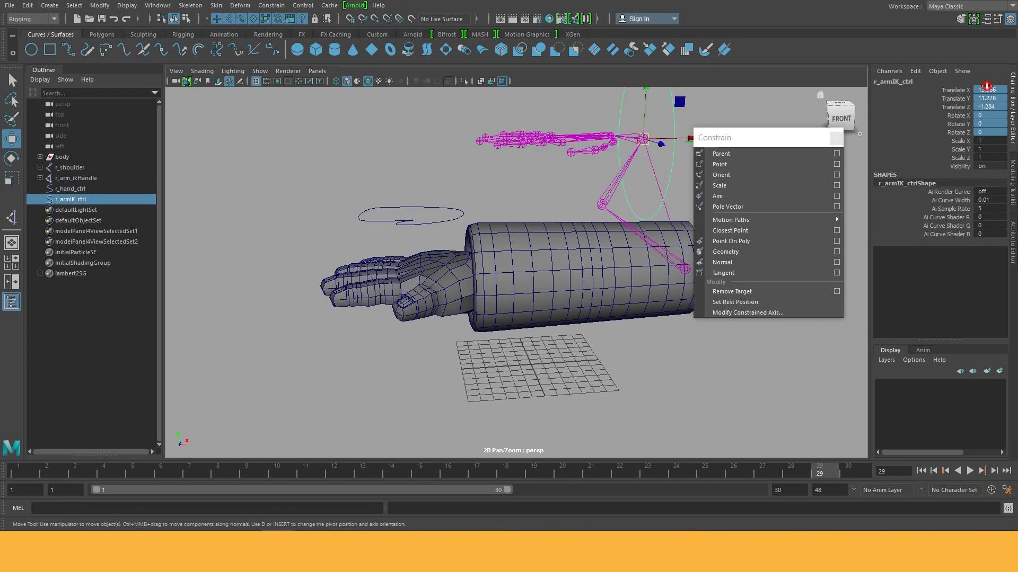
drag(987, 89, 989, 107)
text(0)
key(Return)
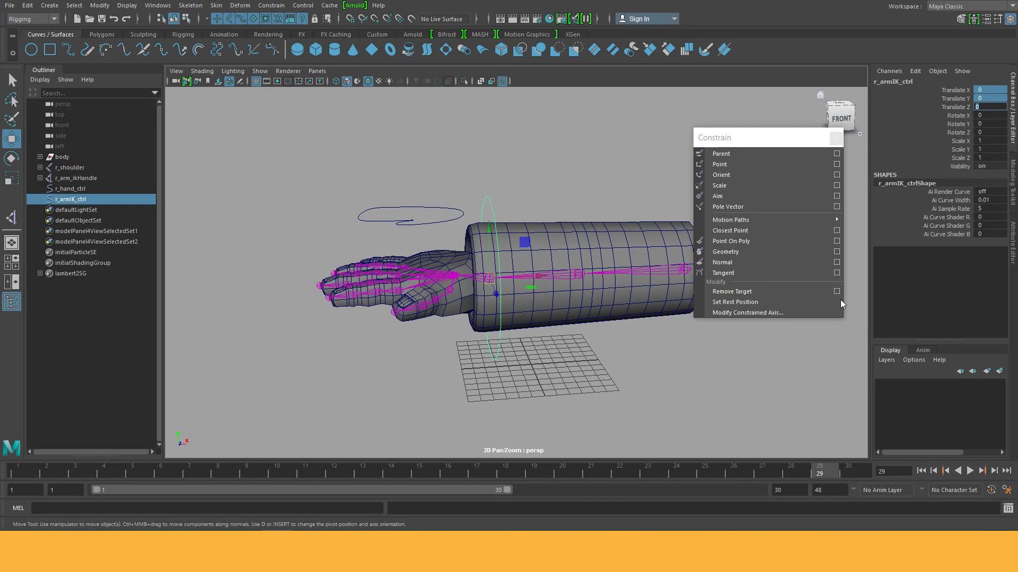
alt+drag(841, 303, 518, 331)
Step: Inspect the hand from several angles, alternately selecting r_hand_ctrl and the r_palm hierarchy
scroll(609, 353, up, 3)
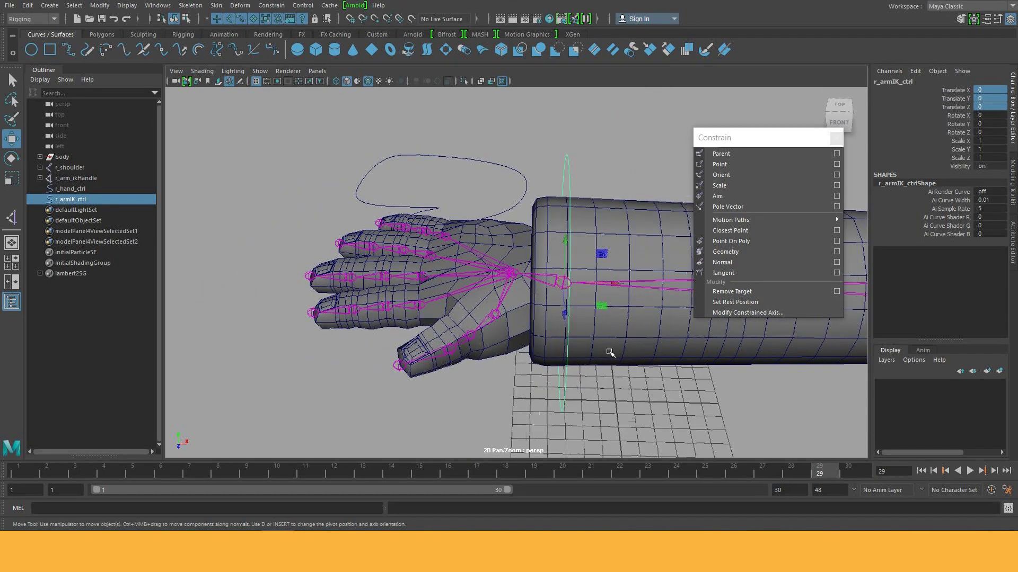
click(465, 155)
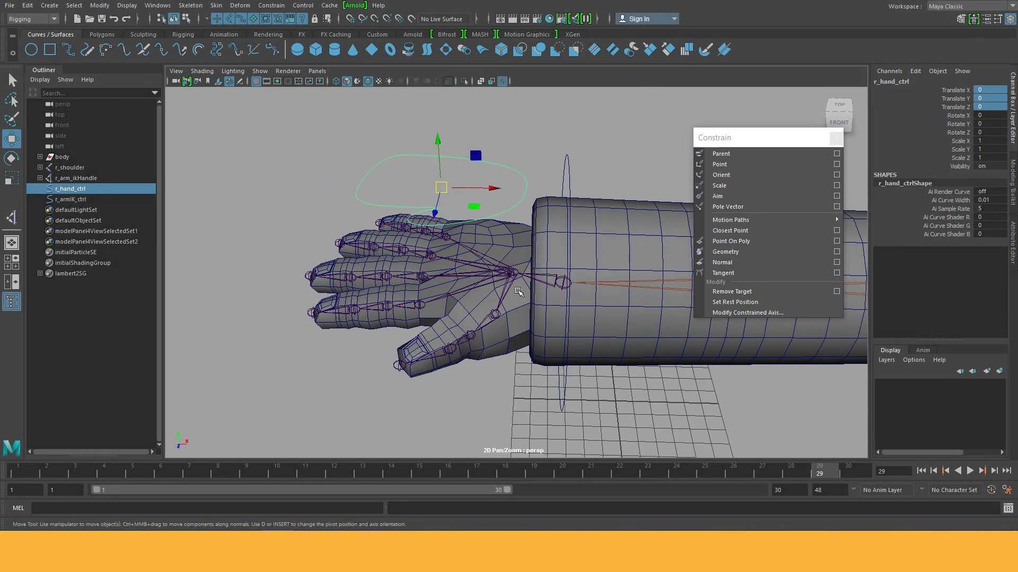
mouse_move(518, 291)
alt+mouse_down()
mouse_move(517, 300)
mouse_move(498, 295)
alt+mouse_up()
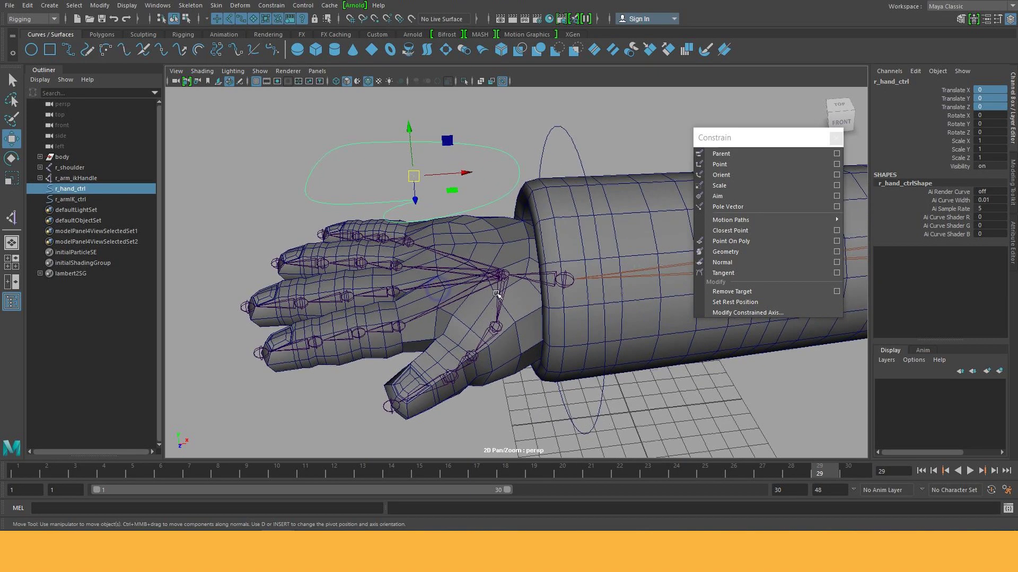
click(499, 273)
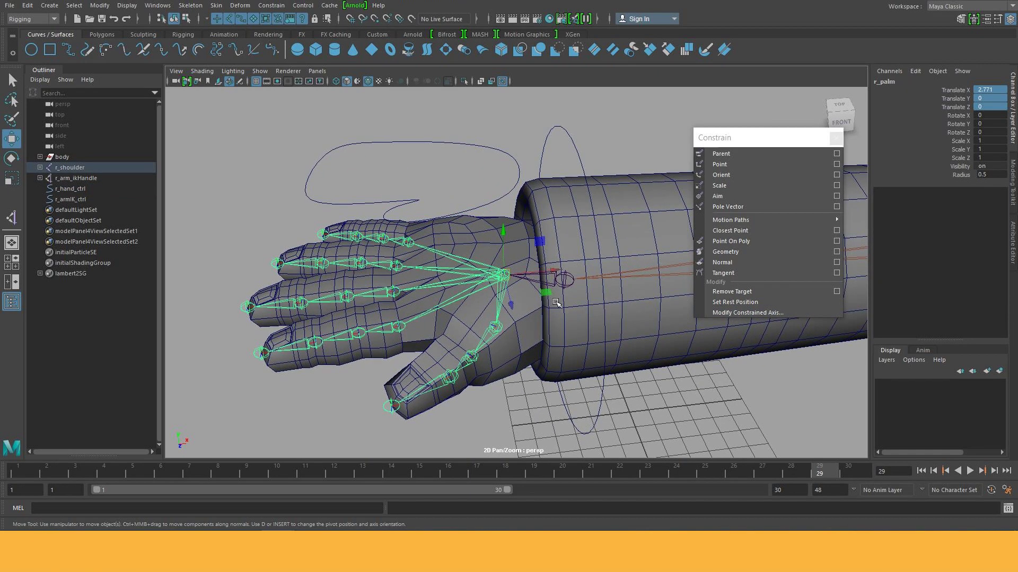
alt+drag(484, 271, 506, 343)
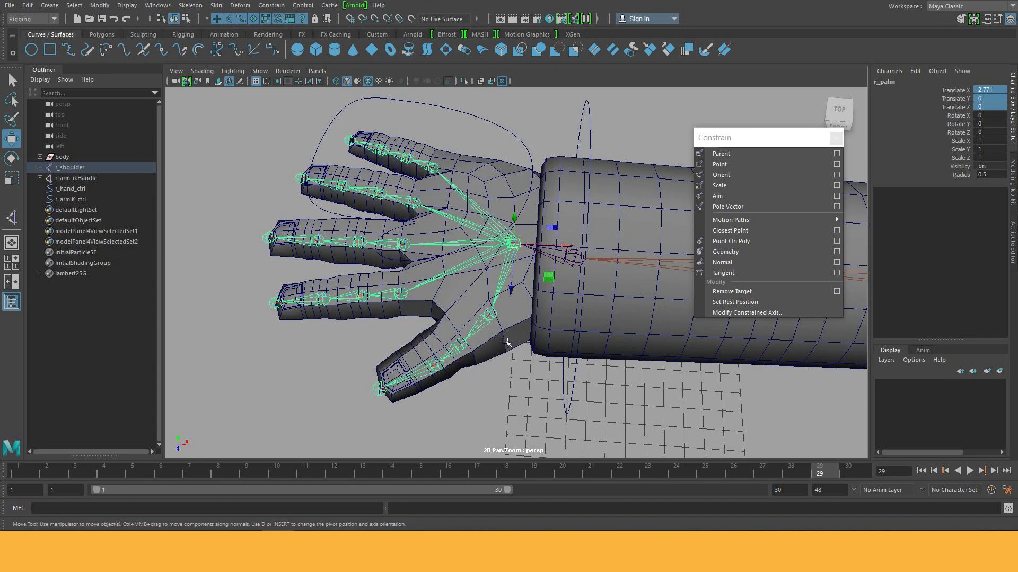
alt+drag(516, 329, 514, 279)
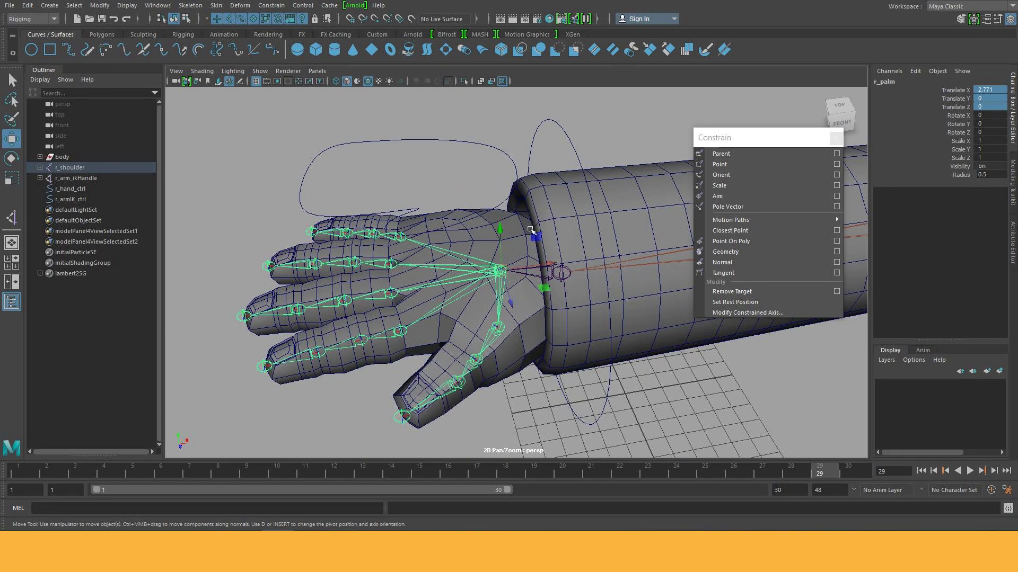
alt+drag(491, 242, 450, 168)
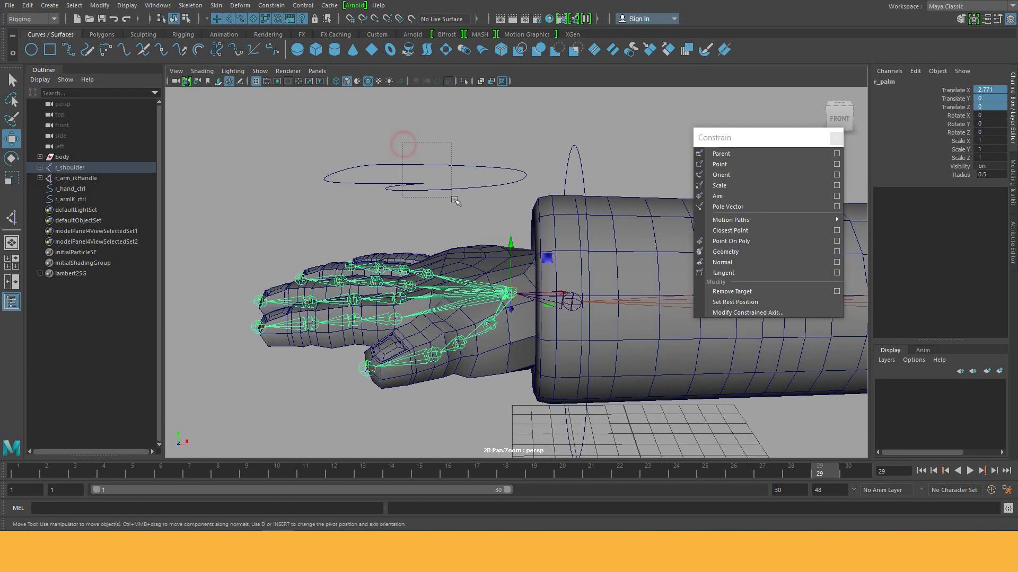
click(453, 191)
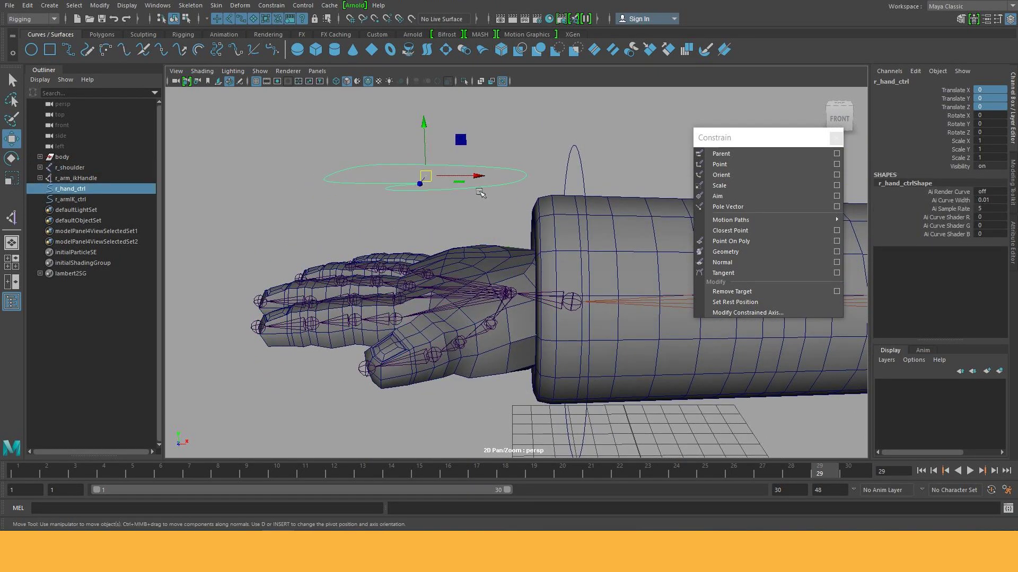
click(506, 298)
mouse_move(507, 297)
alt+mouse_down()
mouse_move(498, 253)
mouse_move(503, 279)
alt+mouse_up()
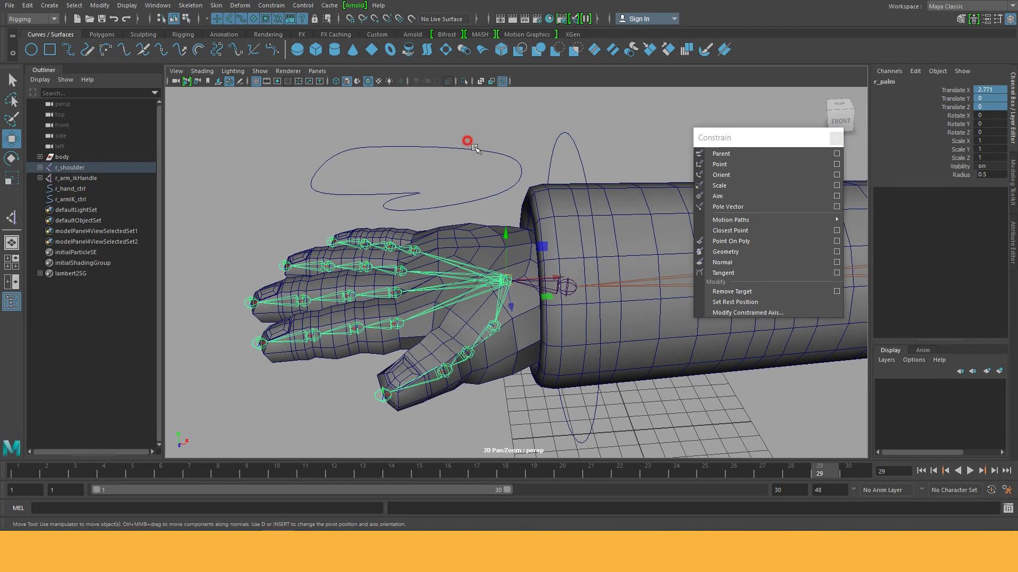
click(464, 145)
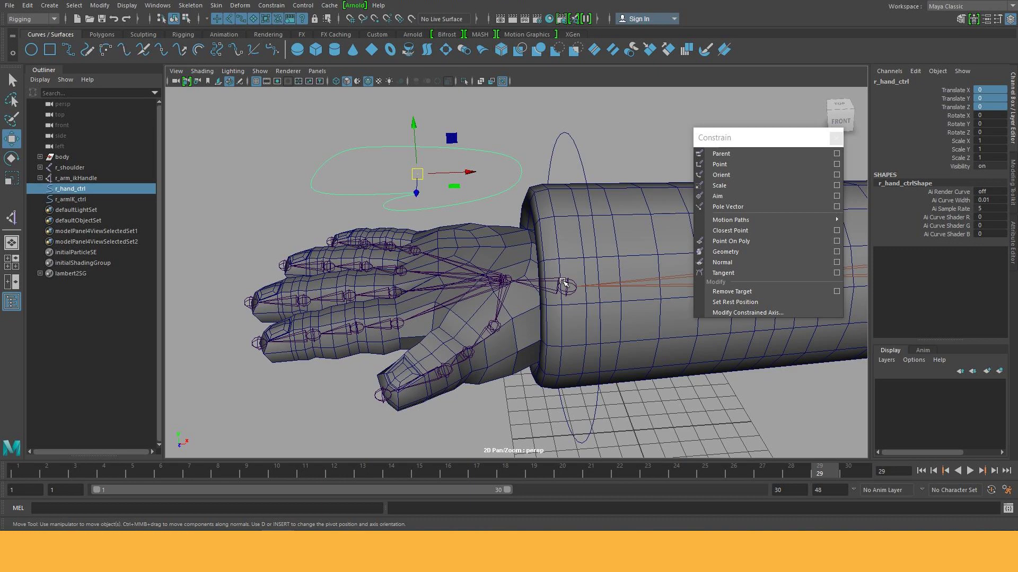
Step: Close the torn-off Constrain menu and select the r_palm joint
scroll(465, 313, up, 3)
alt+drag(465, 313, 499, 331)
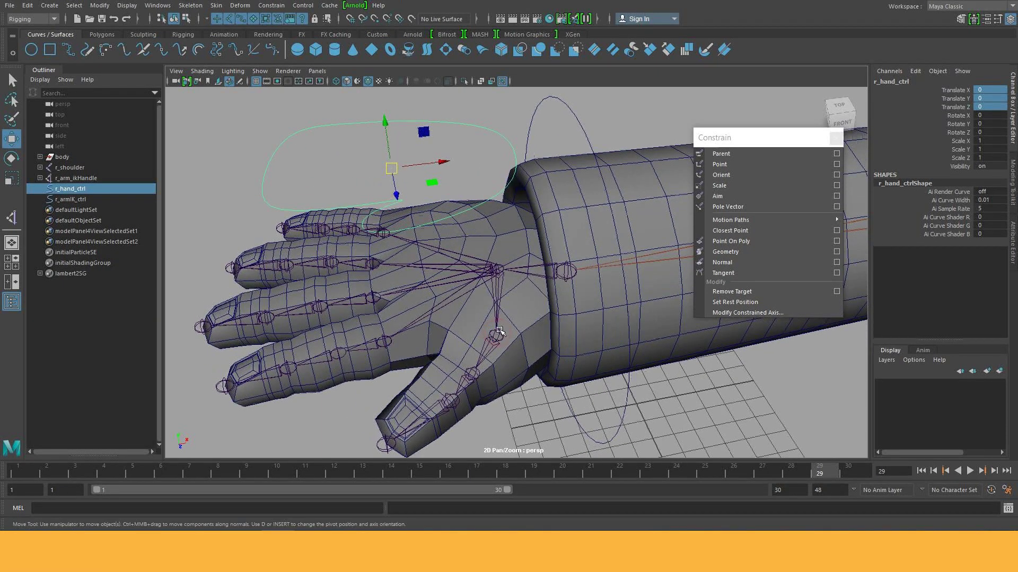
click(836, 138)
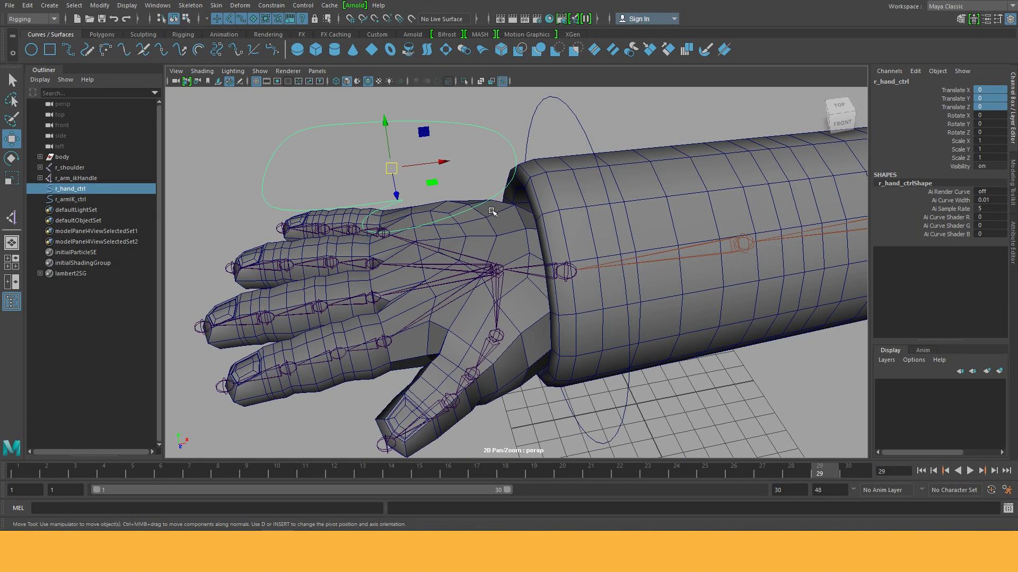
alt+drag(509, 256, 517, 249)
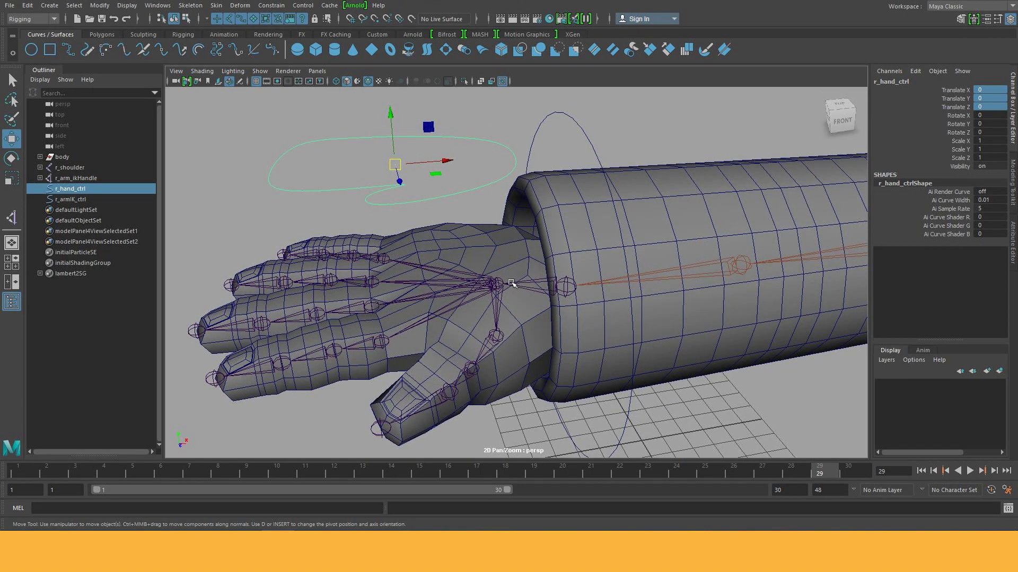
click(500, 284)
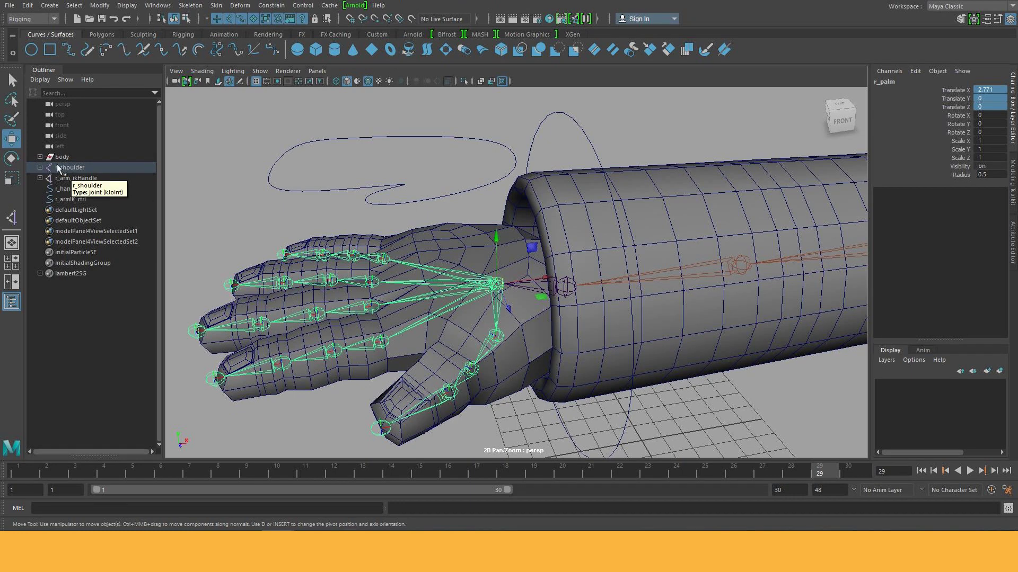
Step: Expand r_shoulder and r_elbow in the Outliner, then parent r_palm under the r_hand_ctrl curve
click(39, 167)
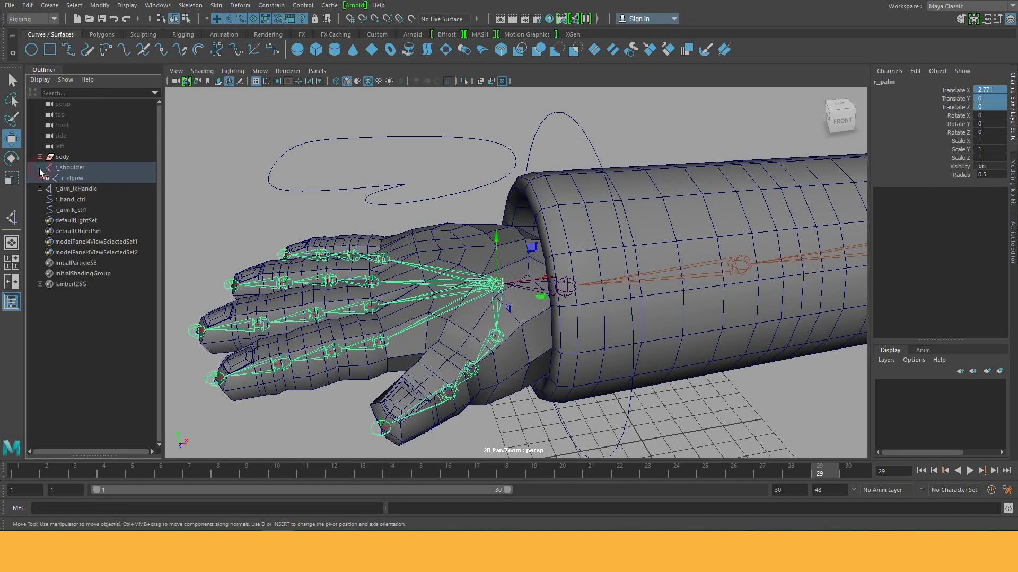
click(46, 178)
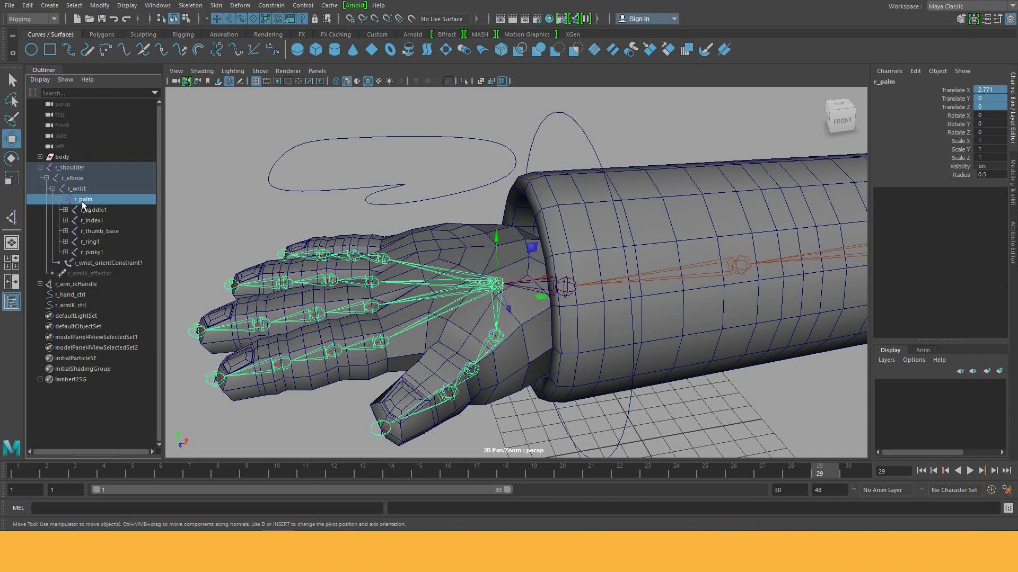
scroll(409, 271, down, 2)
alt+drag(409, 271, 454, 183)
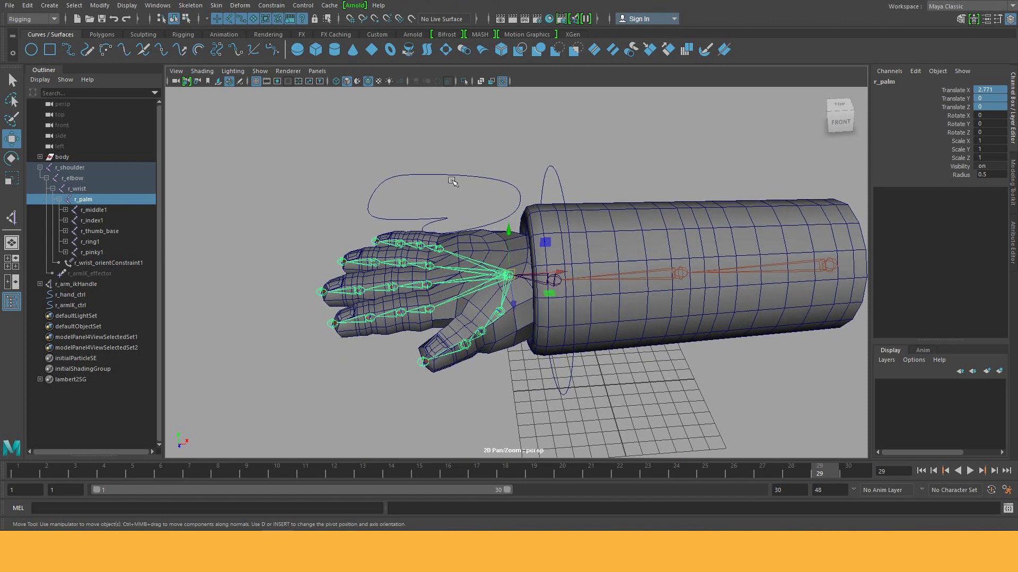
drag(448, 168, 464, 185)
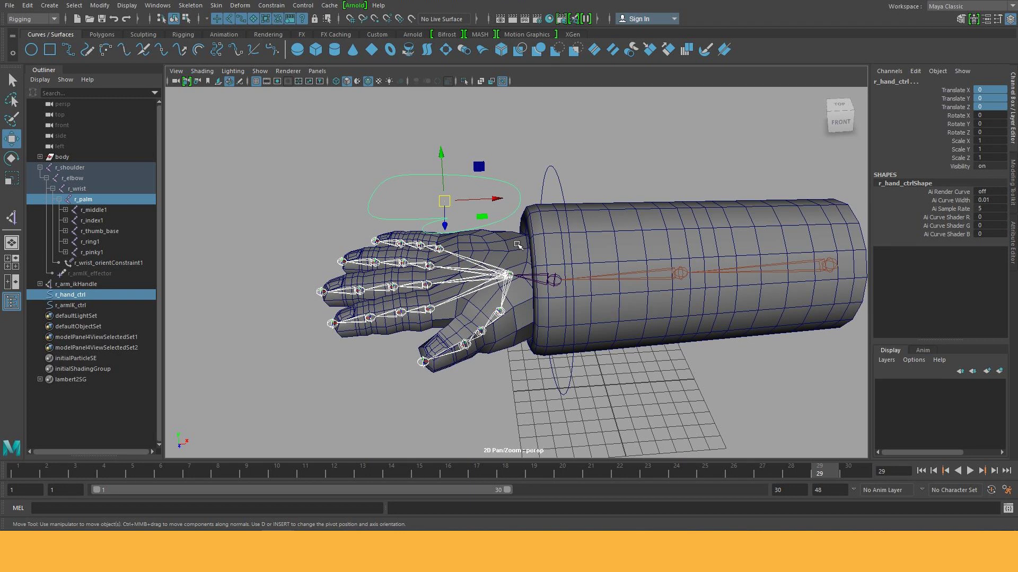
key(p)
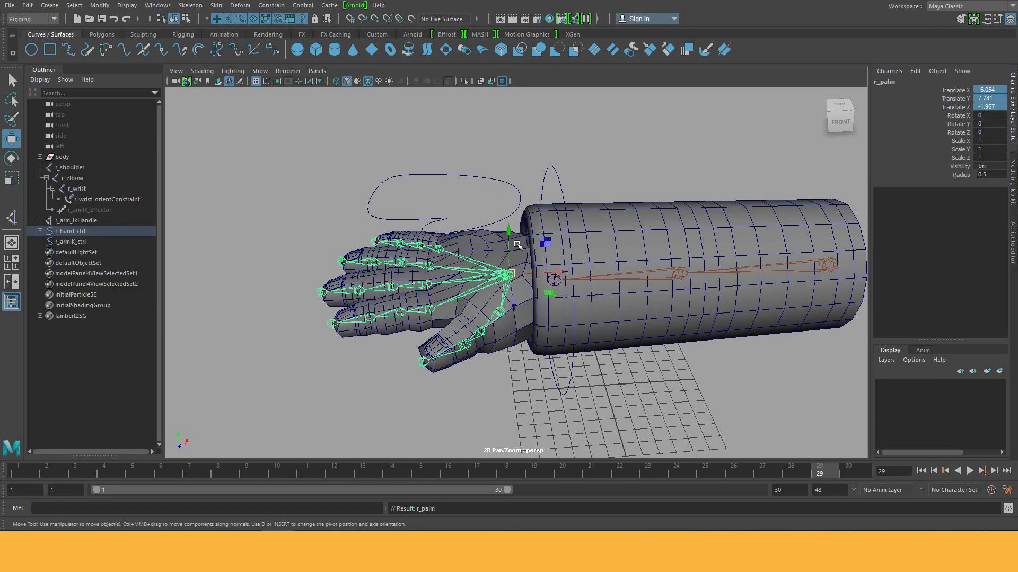
Step: Undo the stray r_armIK_ctrl selection and the r_palm-under-r_hand_ctrl parenting
drag(446, 159, 481, 189)
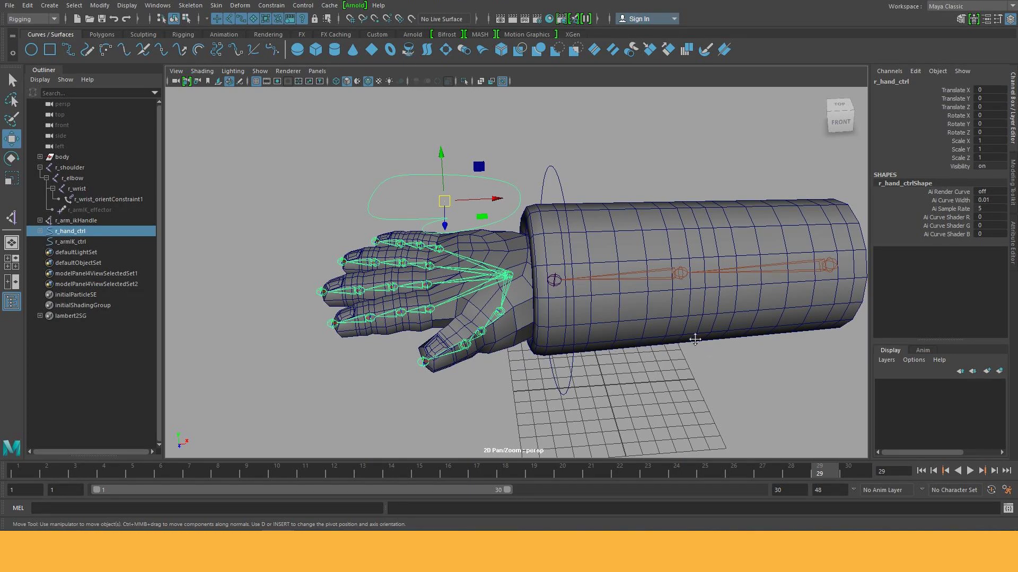
mouse_move(695, 339)
alt+middle_down()
mouse_move(597, 323)
mouse_move(573, 306)
alt+middle_up()
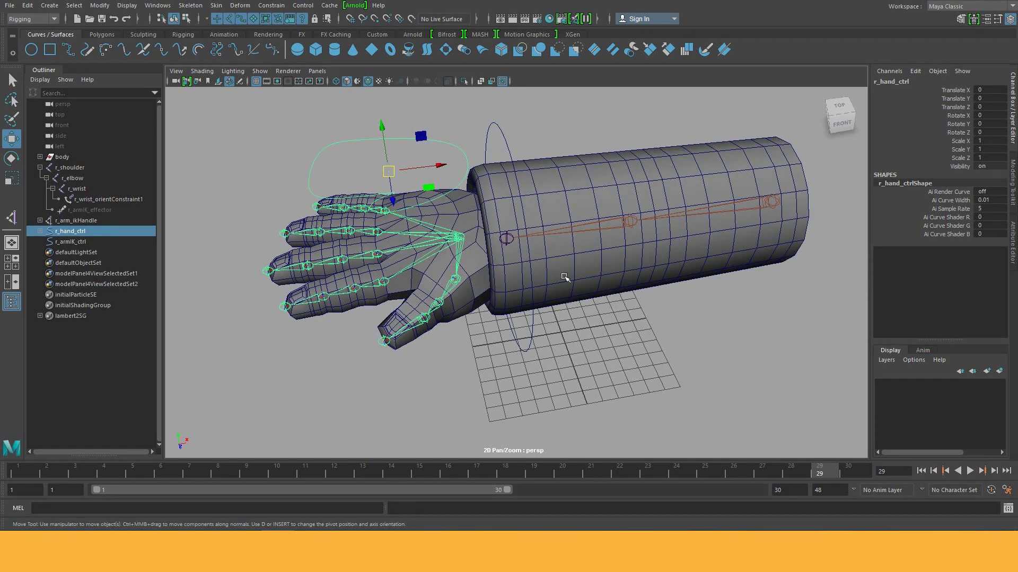
alt+drag(564, 277, 575, 289)
drag(509, 104, 493, 131)
alt+drag(506, 268, 494, 292)
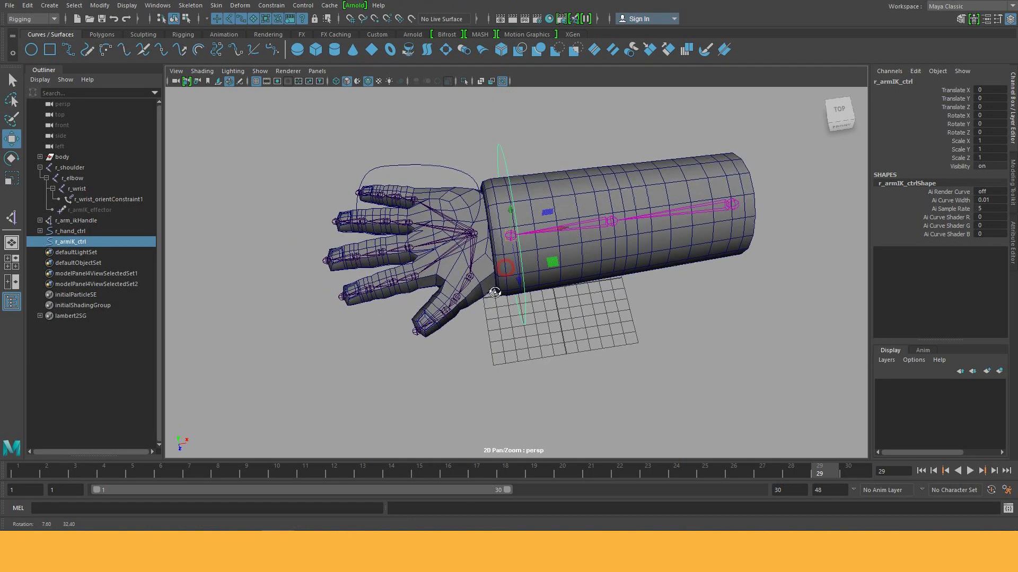
key(ctrl+z)
key(ctrl+z)
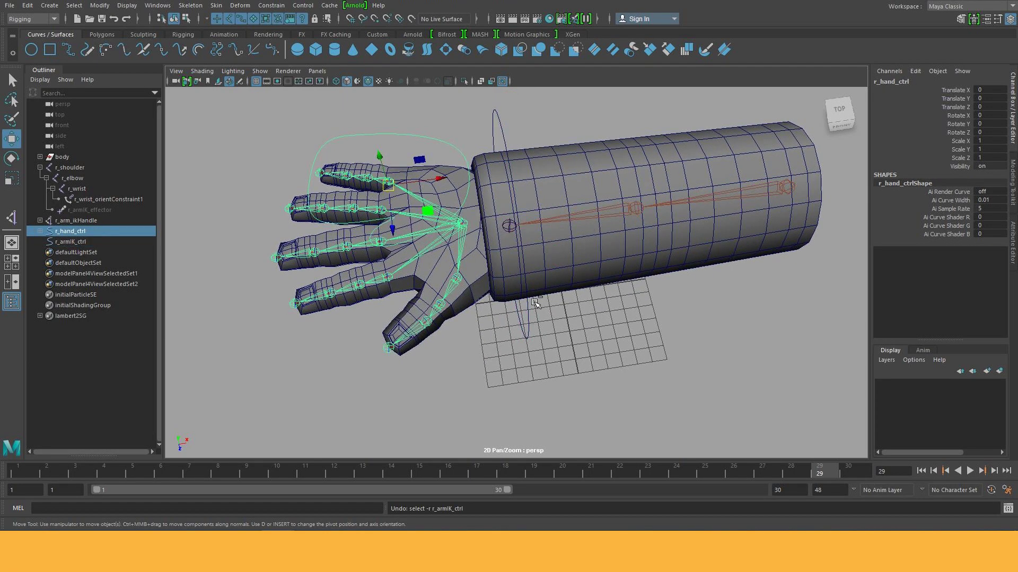
key(ctrl+z)
key(ctrl+z)
key(ctrl+z)
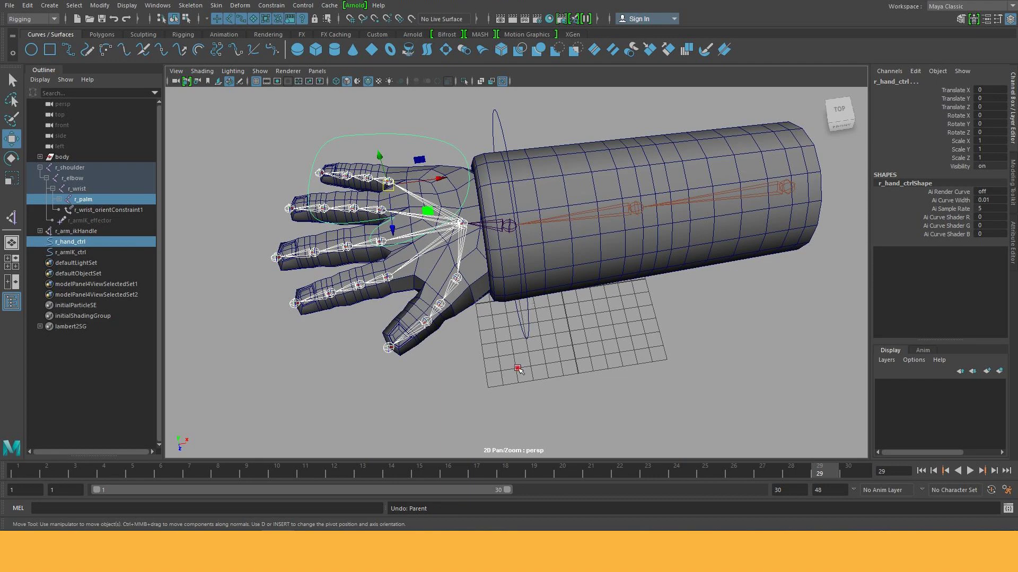
Step: Select the r_hand_ctrl curve first, then add the r_palm joint to the selection
click(518, 369)
alt+drag(493, 265, 479, 260)
click(458, 235)
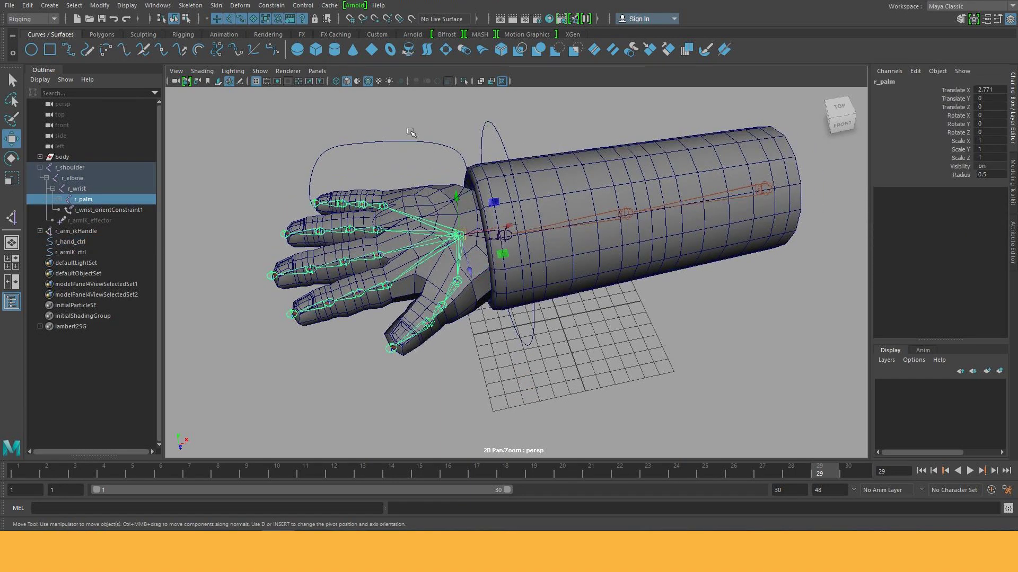
shift+click(424, 145)
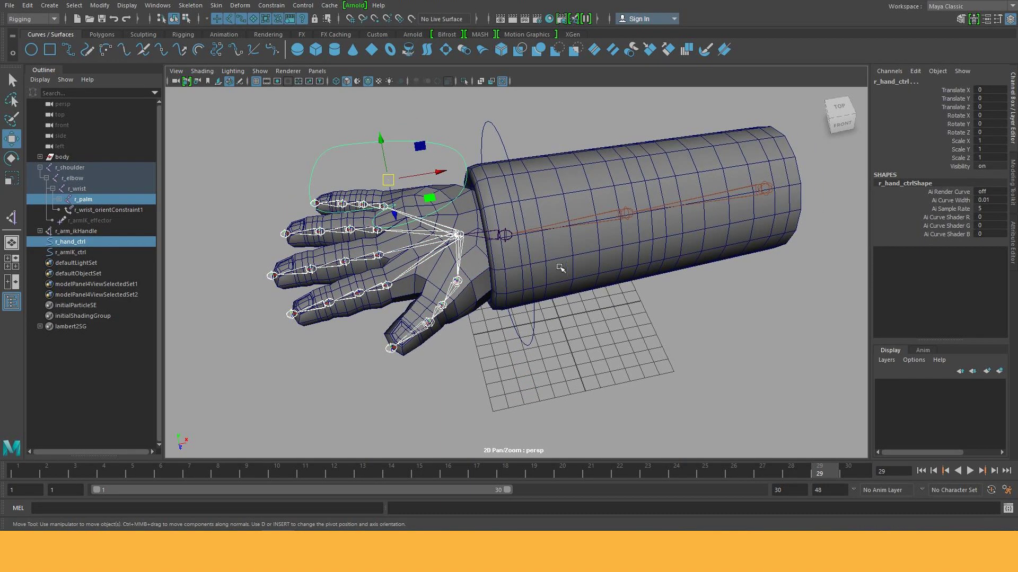
alt+drag(545, 311, 574, 313)
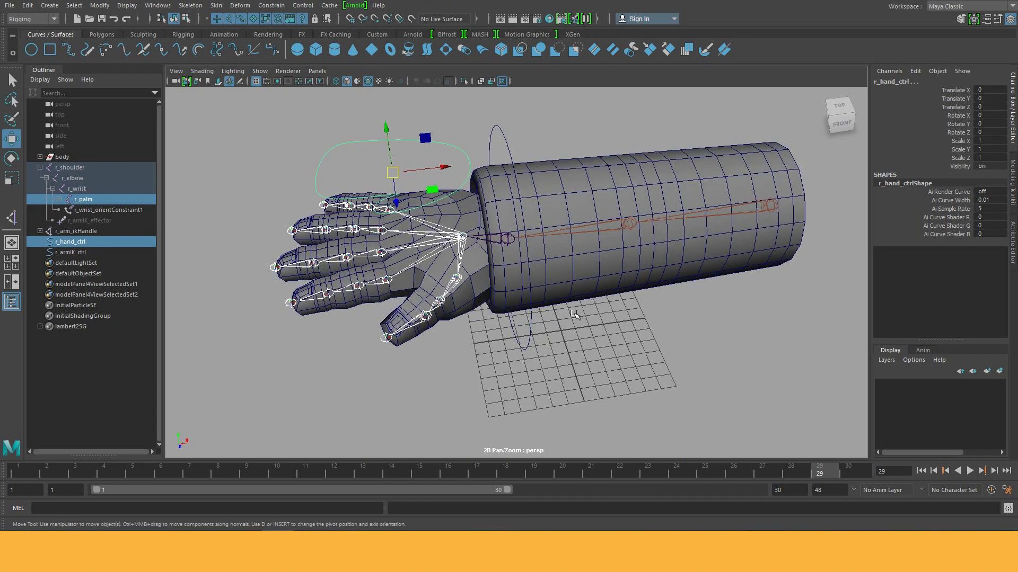
click(620, 337)
mouse_move(482, 291)
alt+mouse_down()
mouse_move(492, 313)
mouse_move(522, 307)
alt+mouse_up()
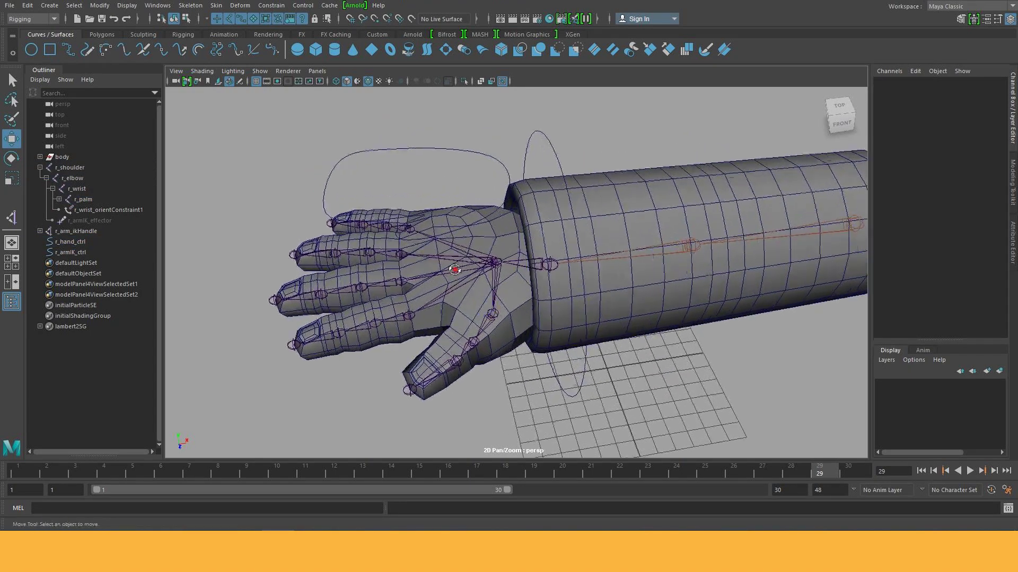
click(422, 159)
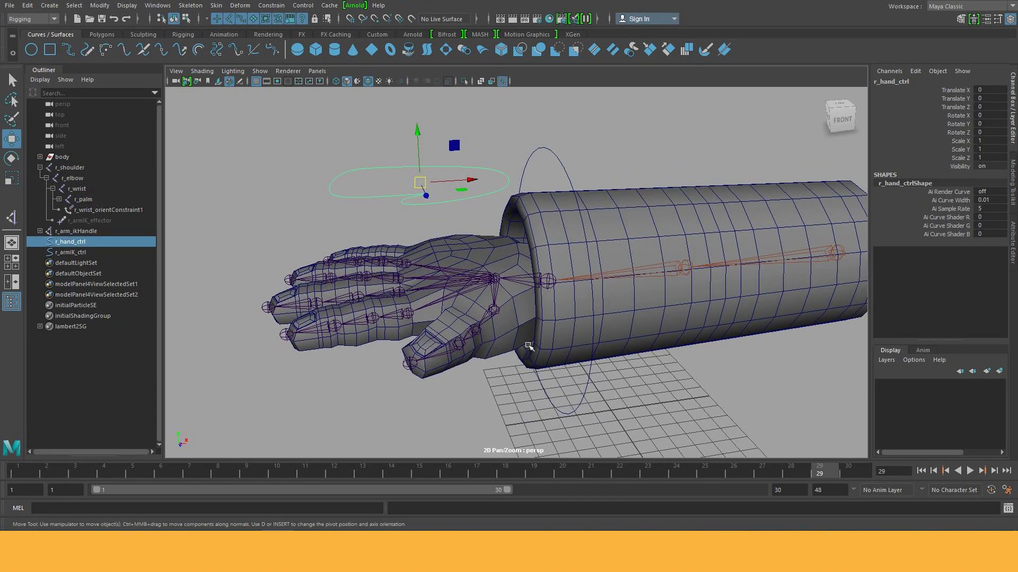
shift+click(493, 279)
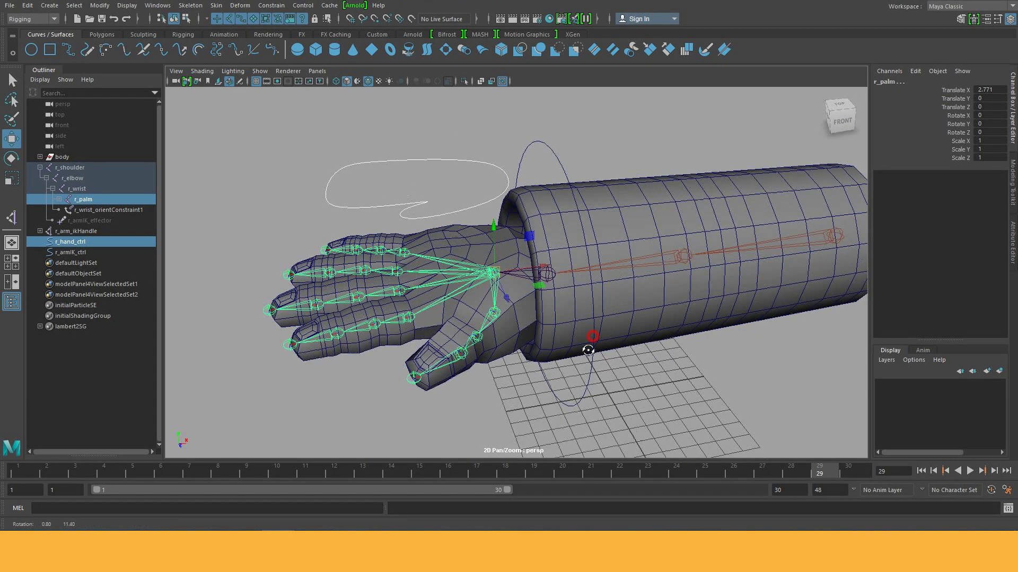
alt+drag(591, 372, 591, 360)
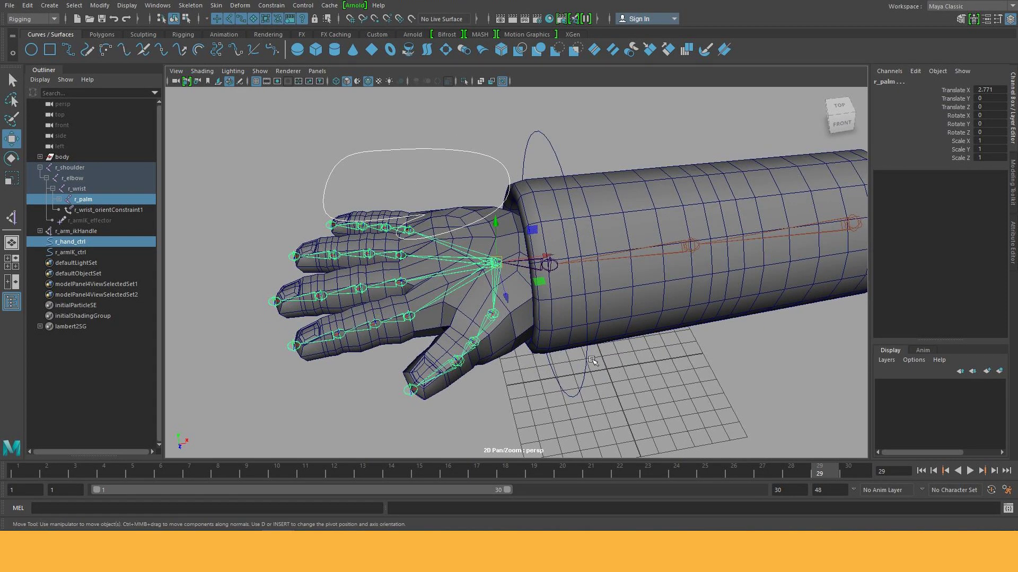
Step: Parent r_hand_ctrl under the r_palm joint and reselect the control
key(p)
click(334, 129)
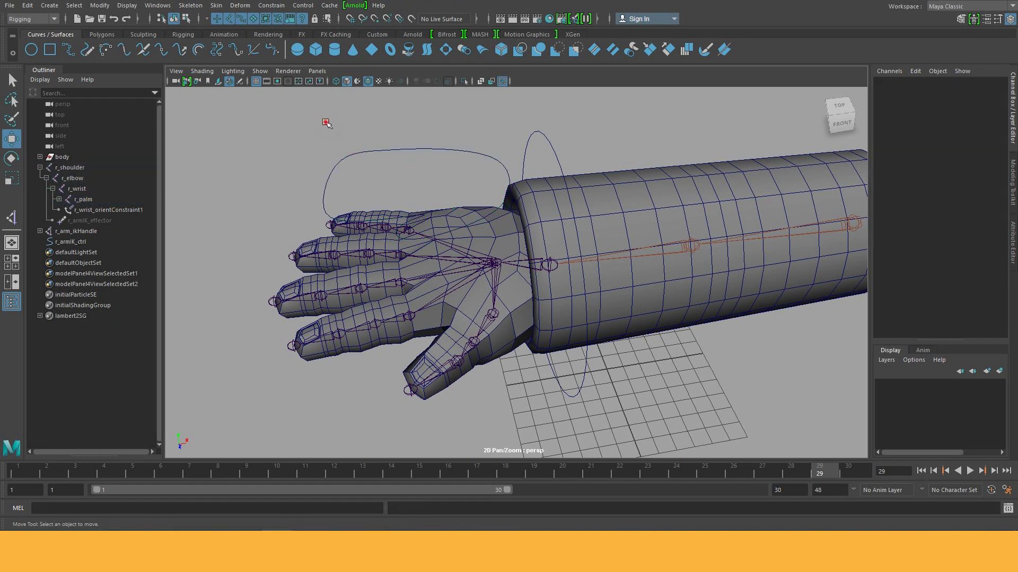
click(403, 152)
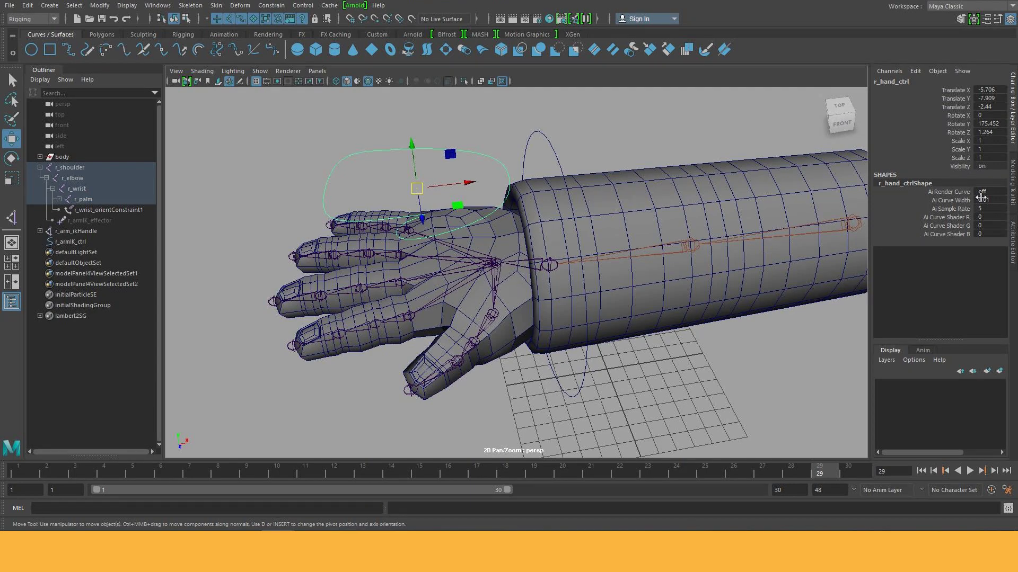
Step: Lock and hide Translate, Rotate and Scale on r_hand_ctrl, keeping only Visibility
mouse_move(656, 275)
middle_down()
mouse_move(608, 266)
mouse_move(621, 276)
middle_up()
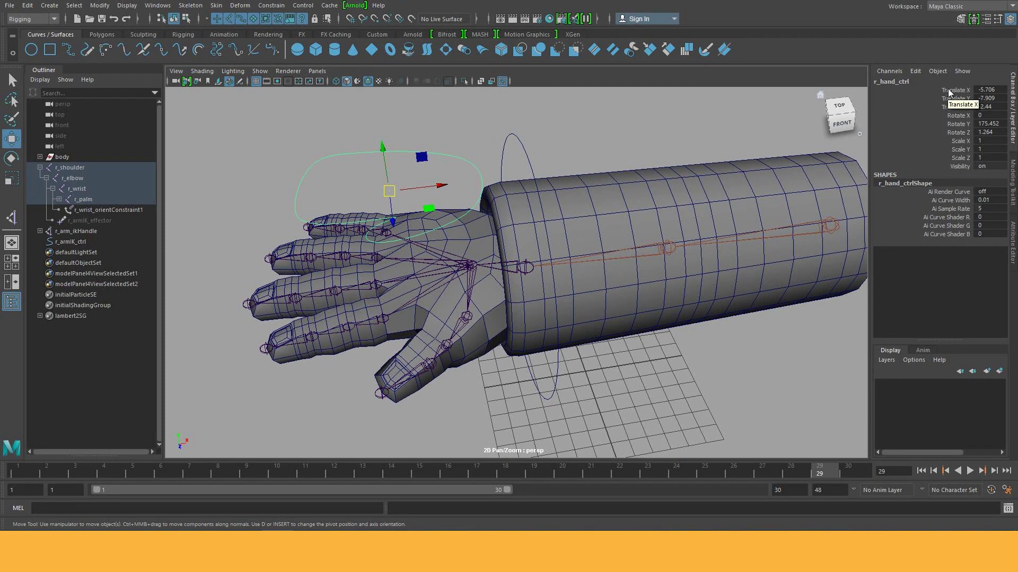
drag(954, 90, 963, 159)
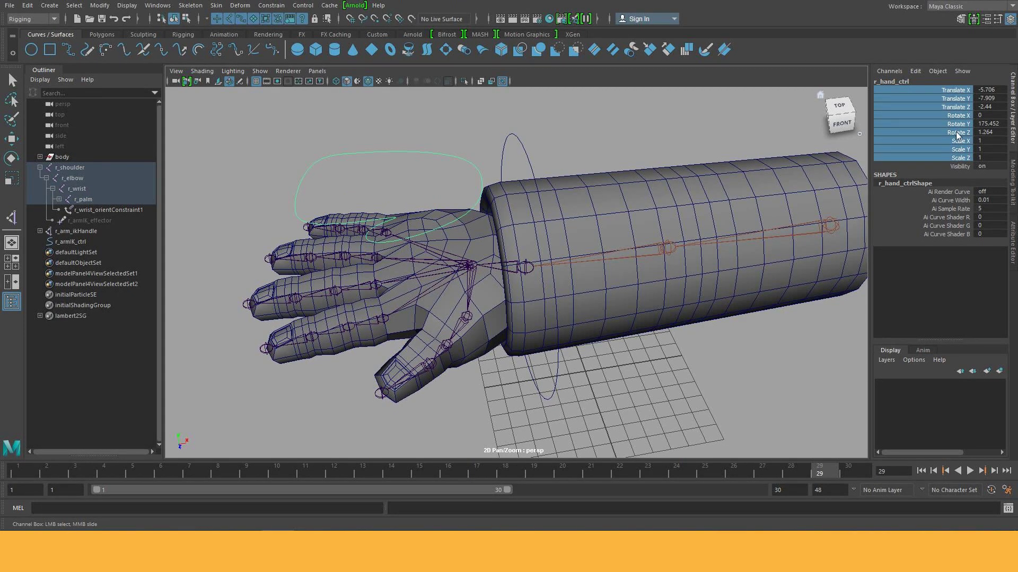
right_click(957, 136)
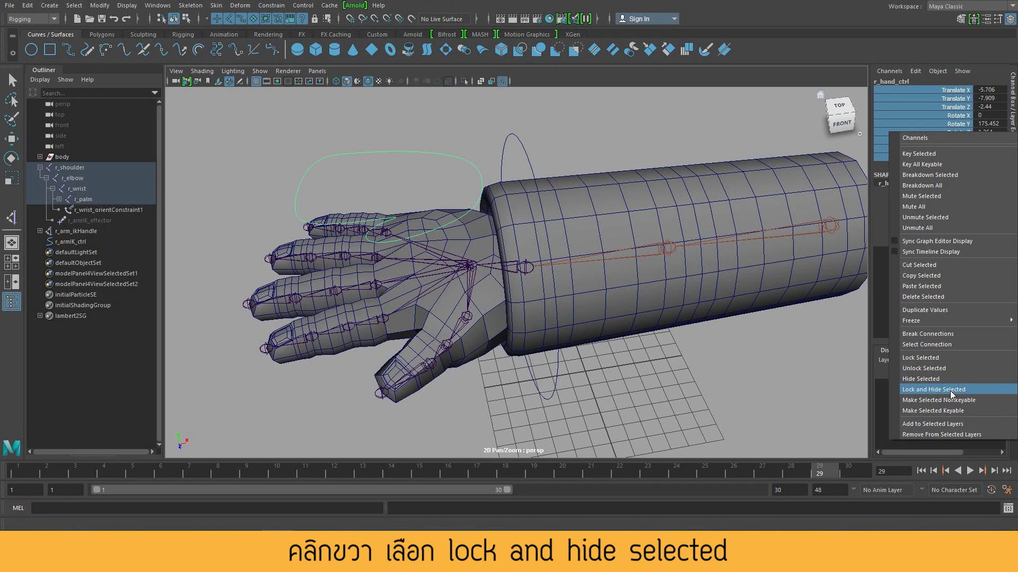
click(949, 390)
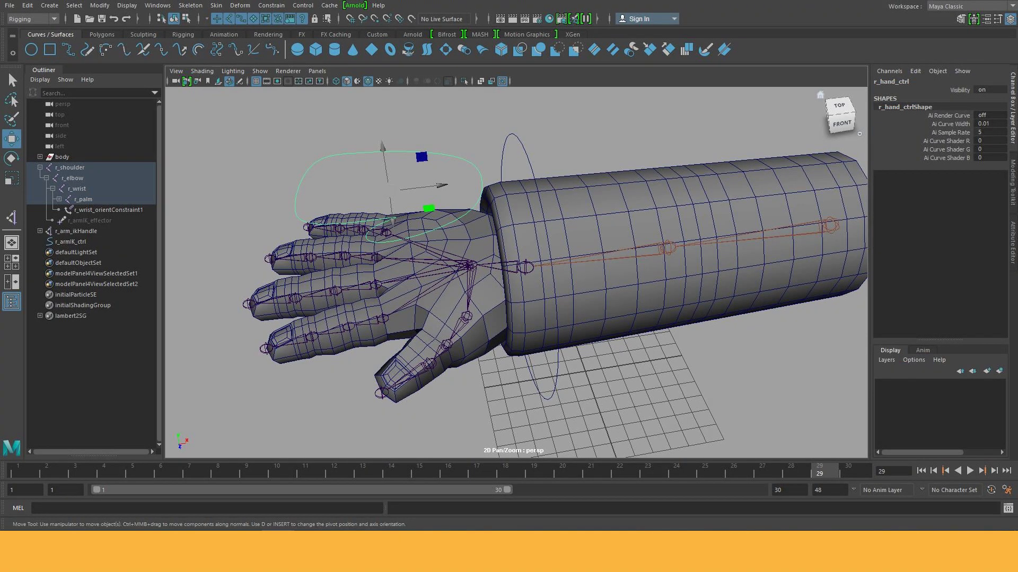
click(311, 142)
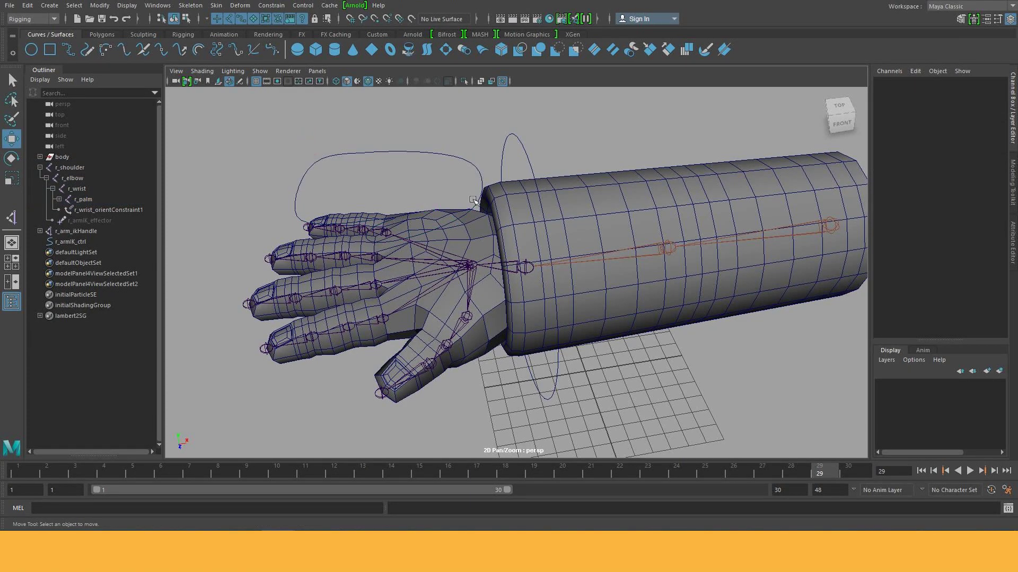
Step: Test-move and rotate r_armIK_ctrl to check the arm rig
scroll(530, 252, up, 2)
scroll(530, 252, up, 2)
scroll(634, 279, up, 2)
scroll(634, 278, down, 3)
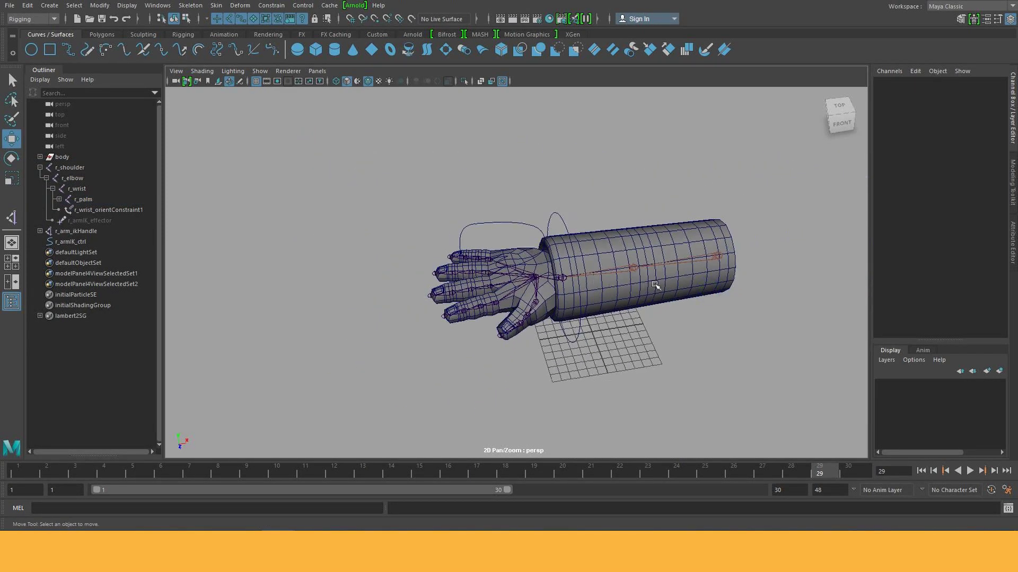
click(553, 276)
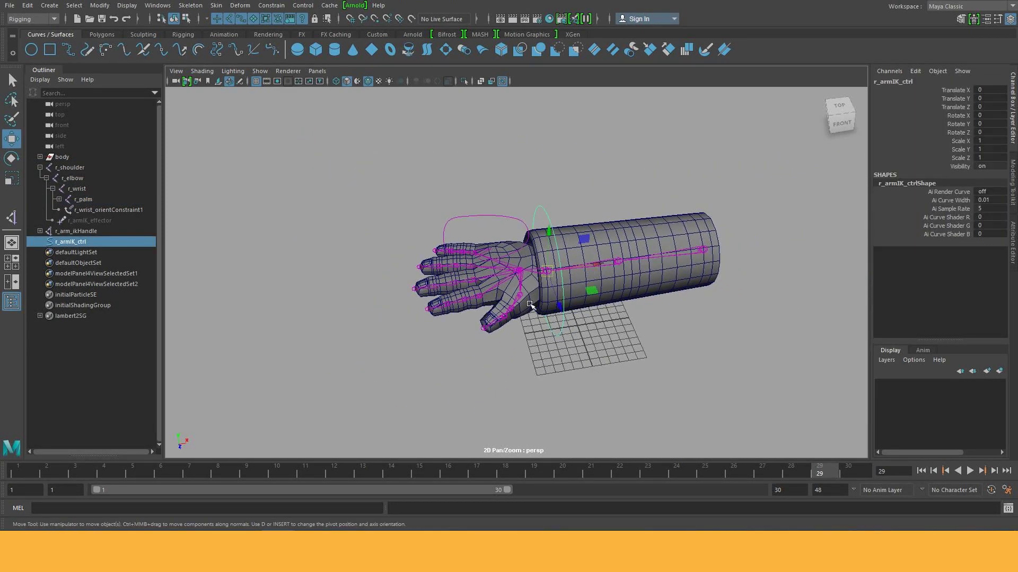
mouse_move(546, 275)
mouse_down()
mouse_move(644, 183)
mouse_move(642, 169)
mouse_up()
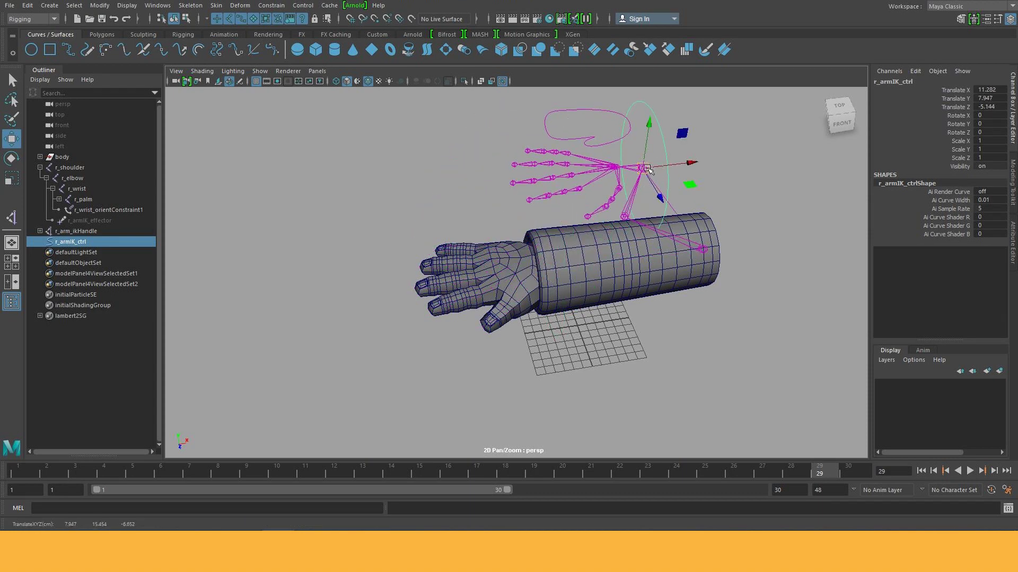
key(e)
mouse_move(663, 150)
mouse_down()
mouse_move(655, 188)
mouse_move(681, 114)
mouse_up()
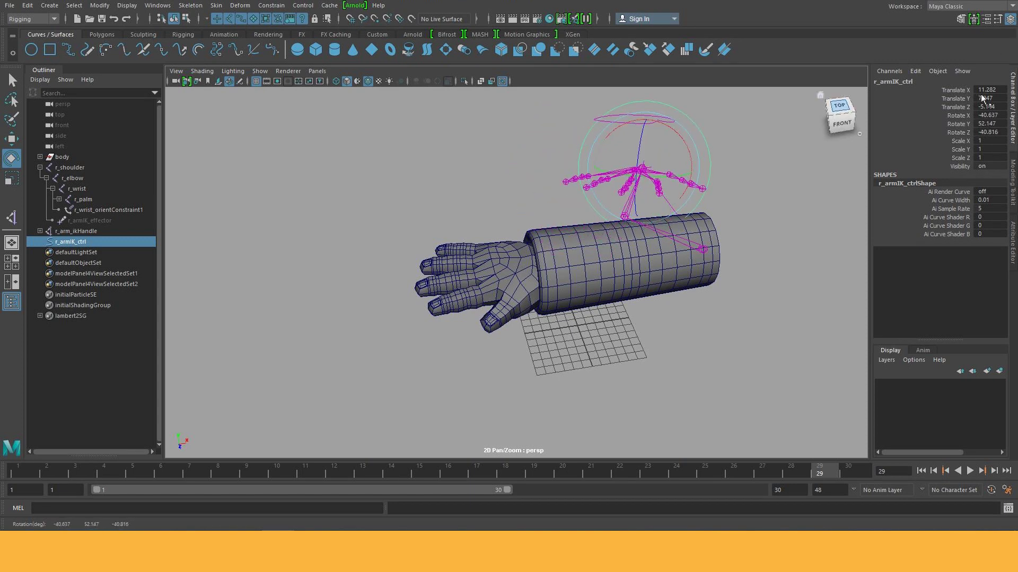
Step: Reset r_armIK_ctrl's translate and rotate channels to 0, then reselect r_hand_ctrl
drag(994, 89, 1000, 140)
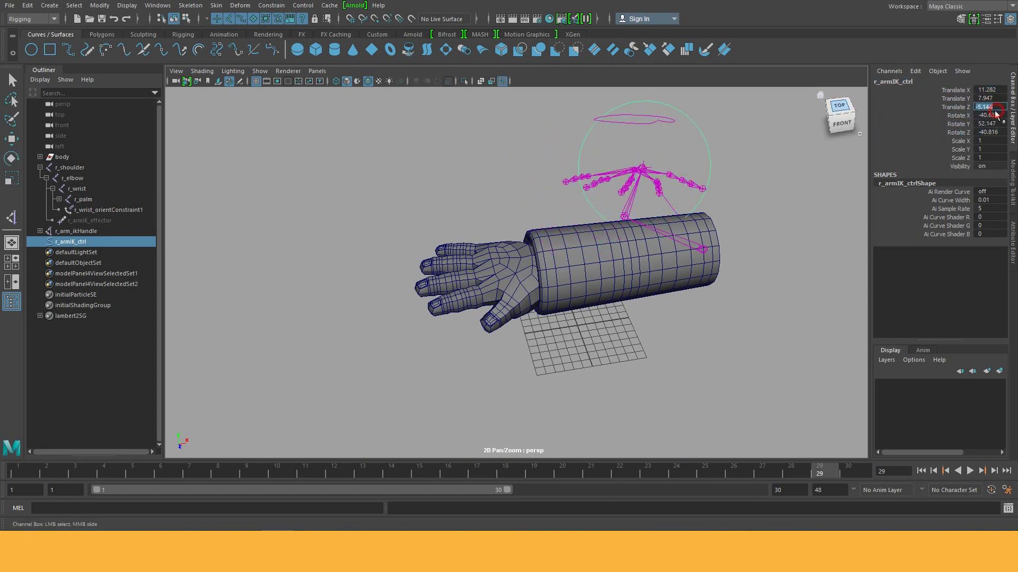
drag(986, 90, 980, 133)
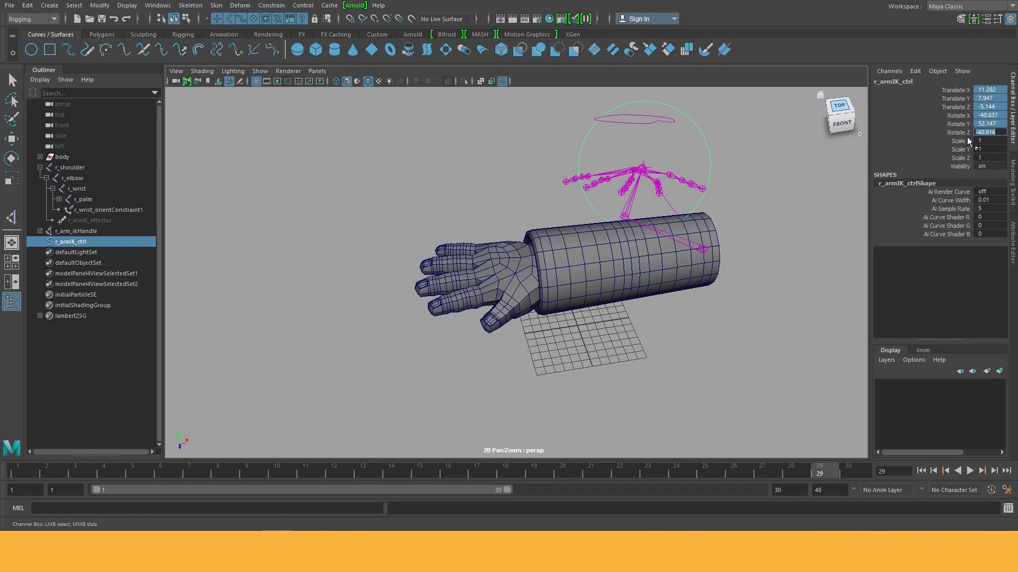
text(0)
key(Return)
text(w)
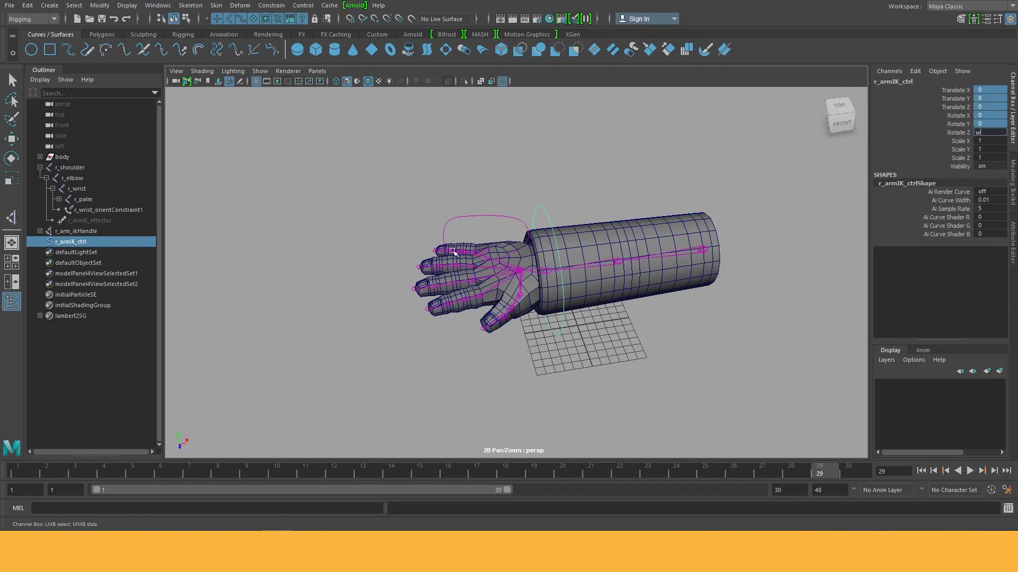
alt+drag(418, 180, 477, 225)
alt+right_drag(528, 168, 497, 193)
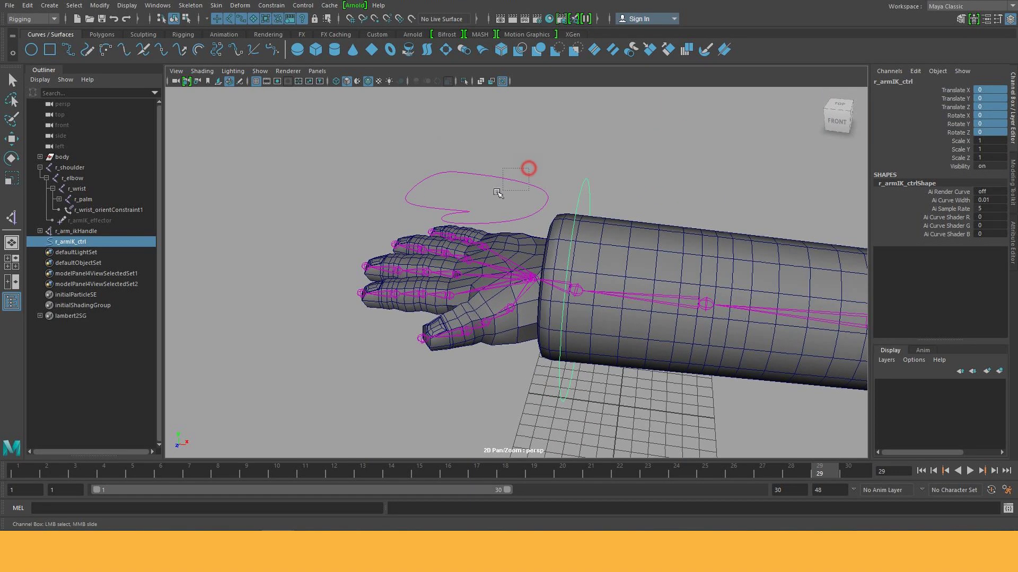
drag(528, 169, 498, 193)
key(w)
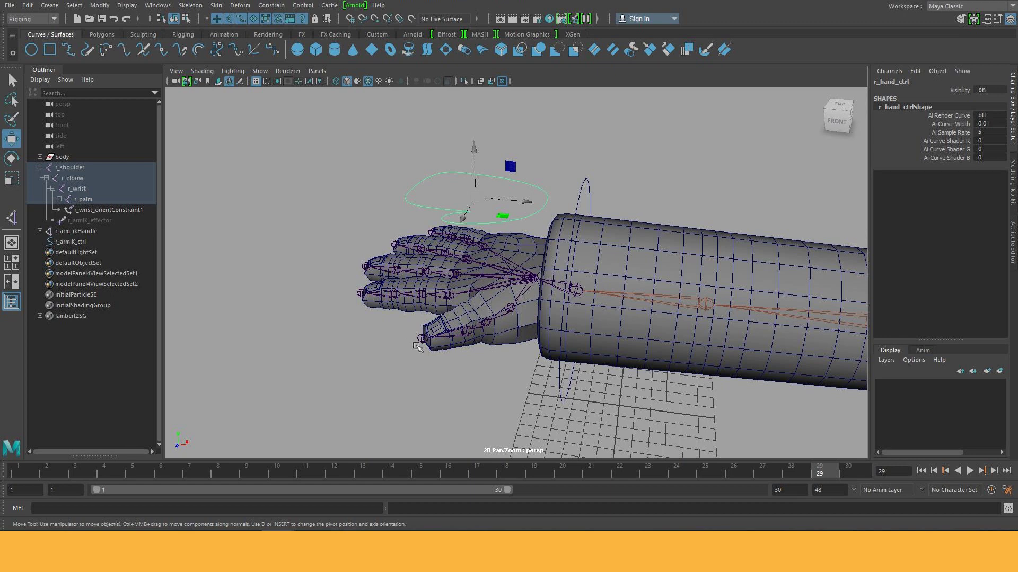
Step: Add keyable float thumbCurl to r_hand_ctrl with min -10, max 10, default 0
click(101, 6)
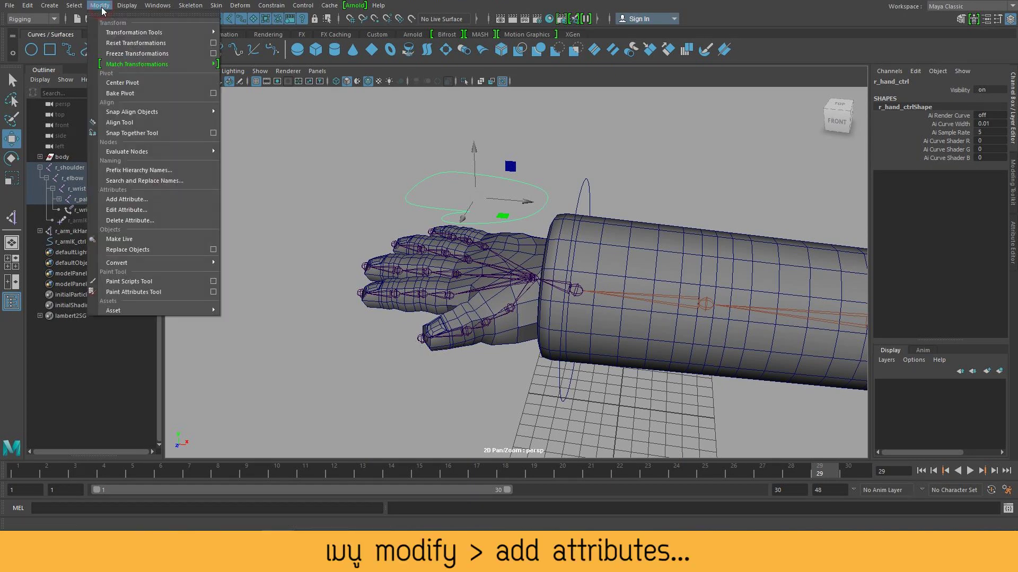
click(164, 202)
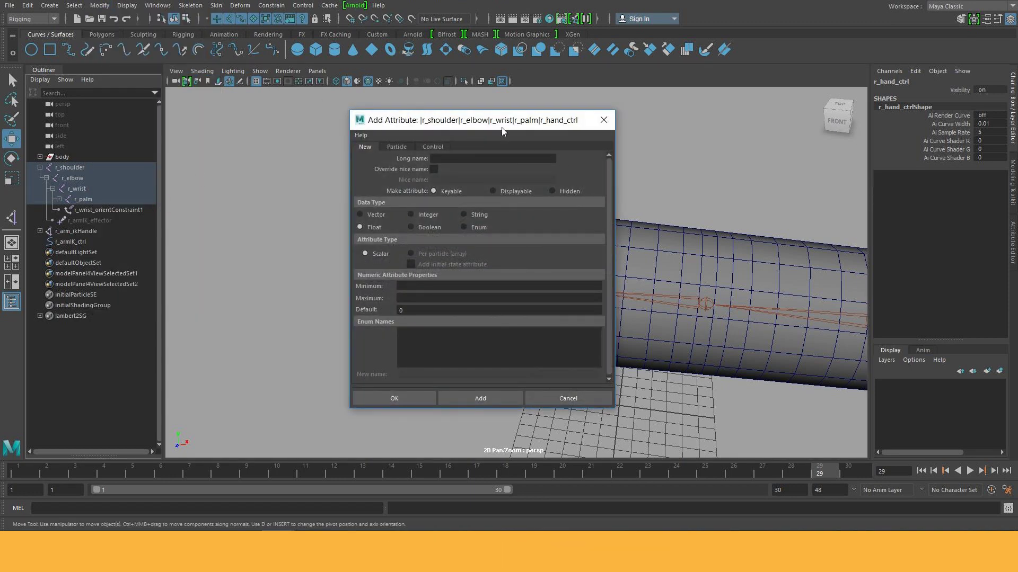
drag(511, 120, 482, 91)
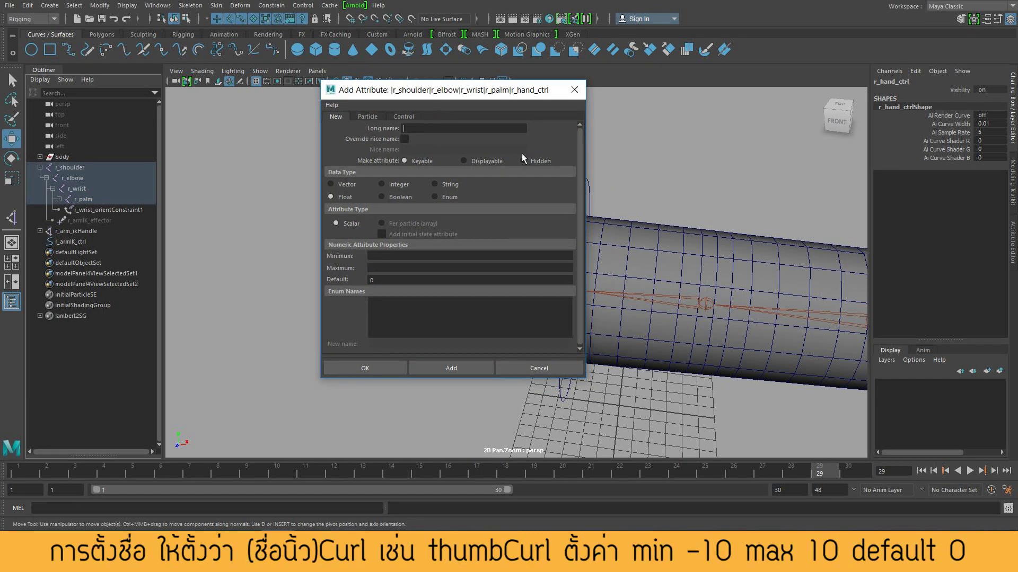
text(thu)
text(mbCurl)
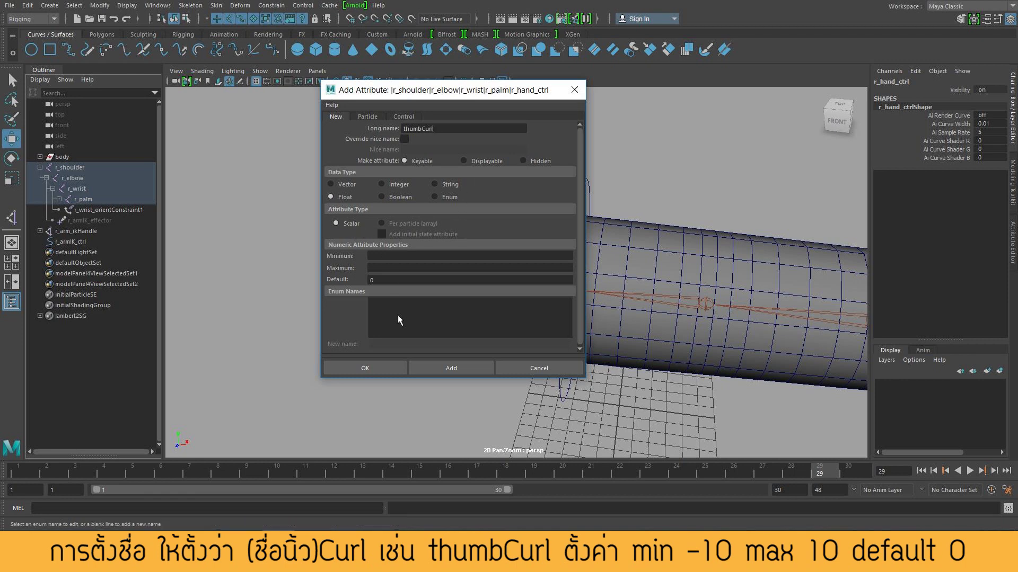
click(400, 253)
text(10)
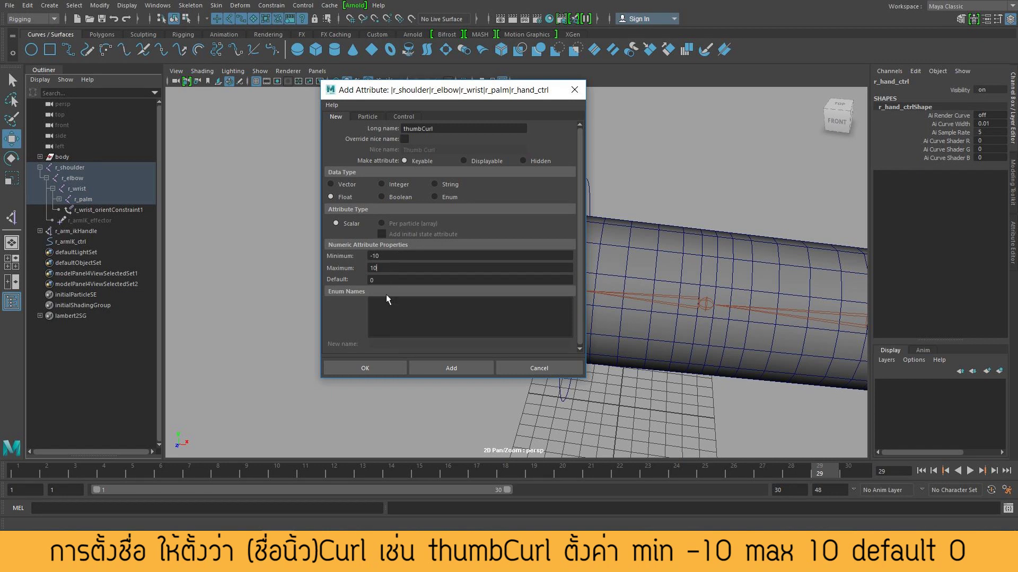
click(461, 369)
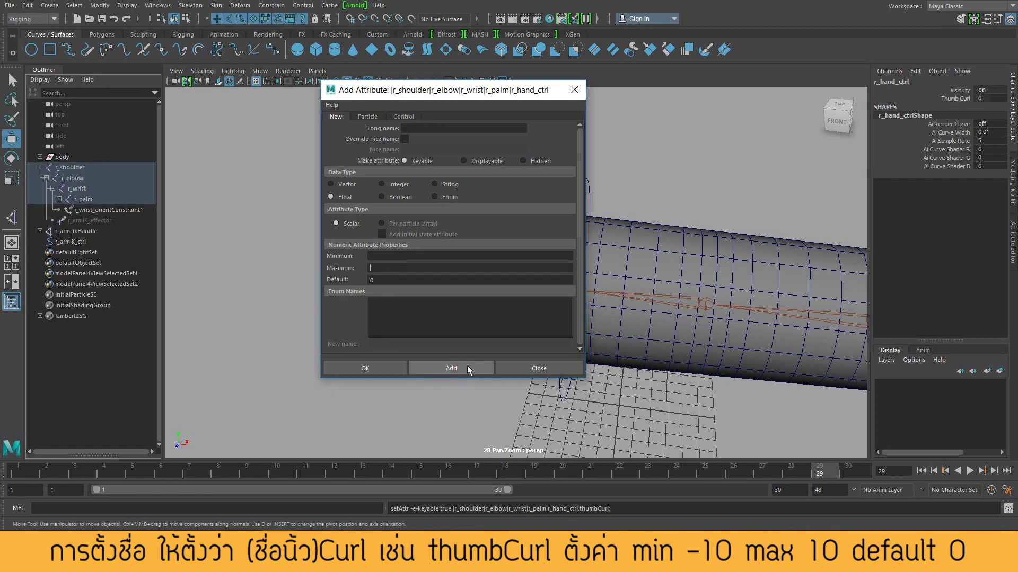
Step: Add indexCurl and middleCurl as keyable floats ranging -10 to 10
click(419, 128)
text(indexCurl)
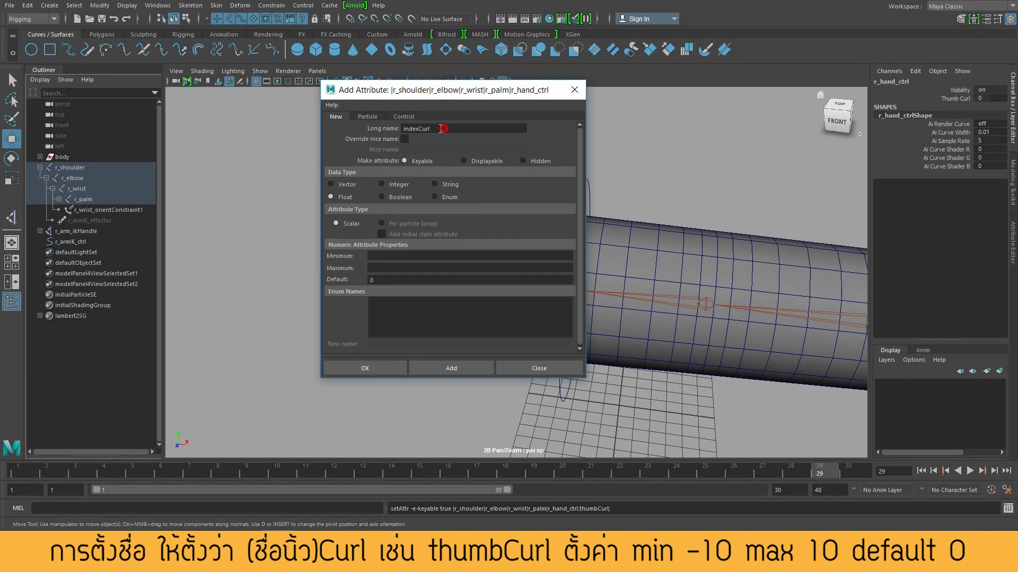
mouse_move(443, 128)
mouse_down()
mouse_move(407, 130)
mouse_move(438, 132)
mouse_up()
click(420, 131)
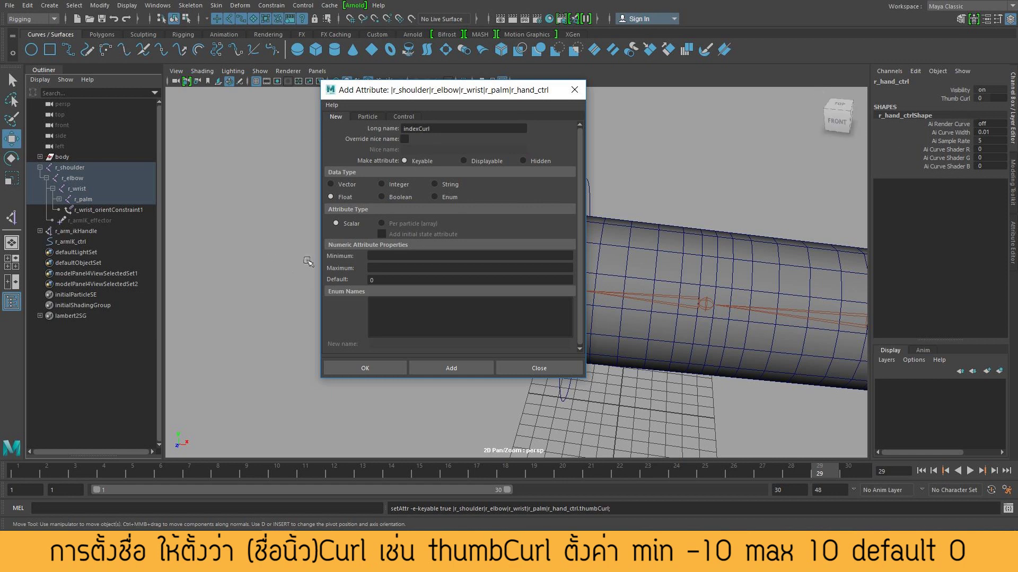
click(396, 253)
click(451, 368)
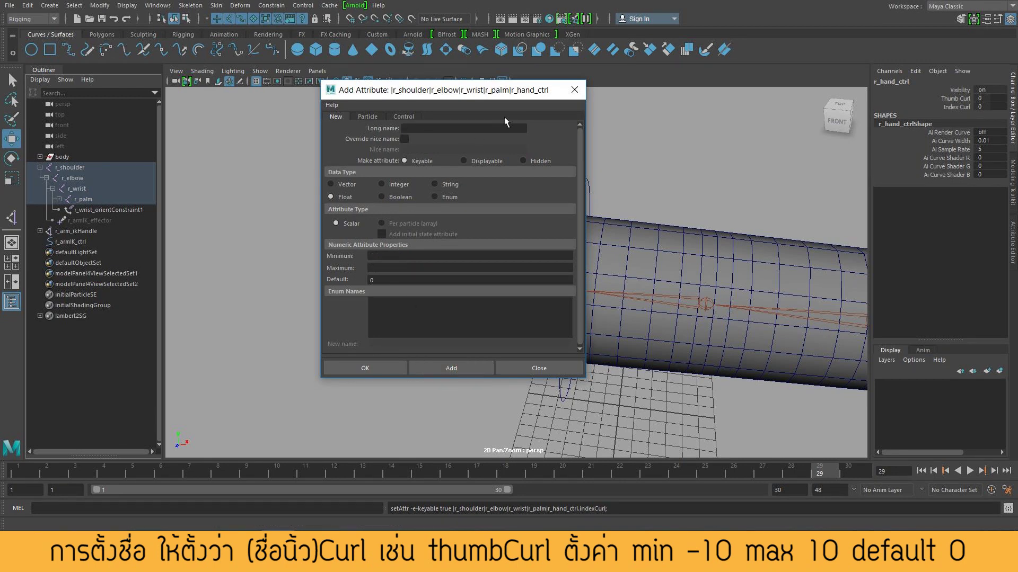
click(474, 132)
text(ddleCurl)
click(404, 257)
click(449, 366)
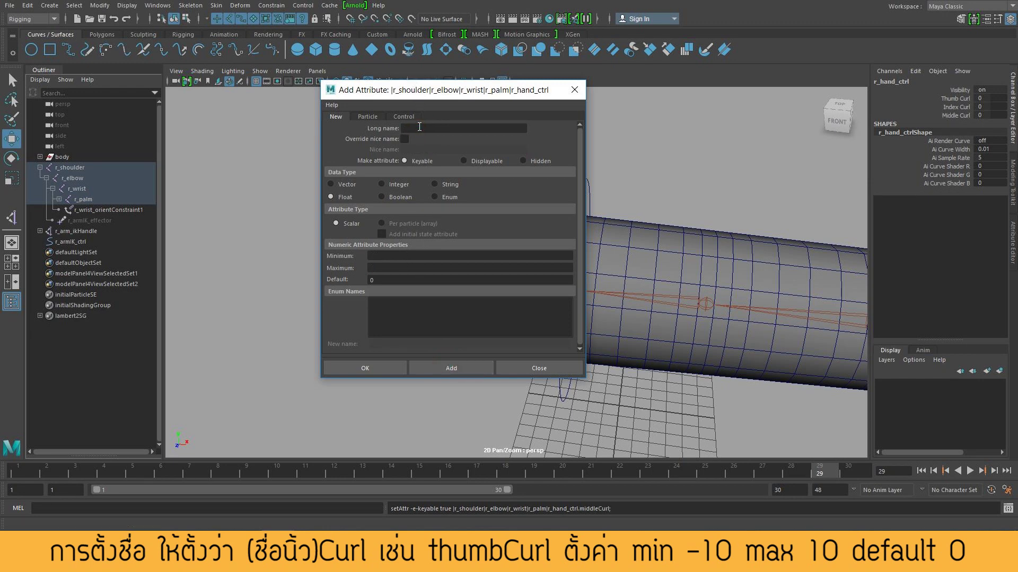
Step: Add ringCurl and pinkyCurl as keyable floats ranging -10 to 10
text(Curl)
click(421, 257)
click(424, 368)
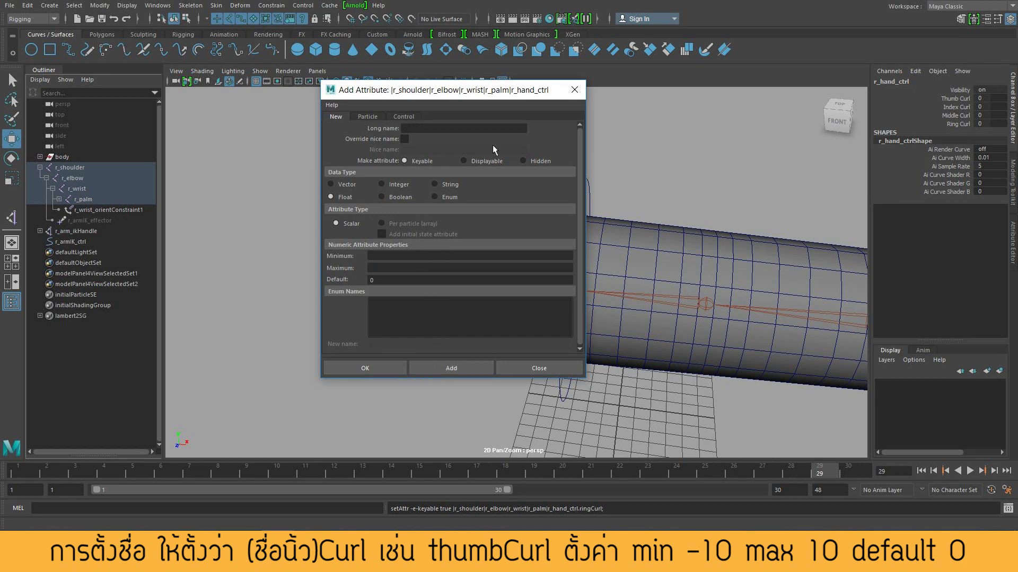
click(479, 131)
text(inkyCurl)
key(Tab)
click(432, 370)
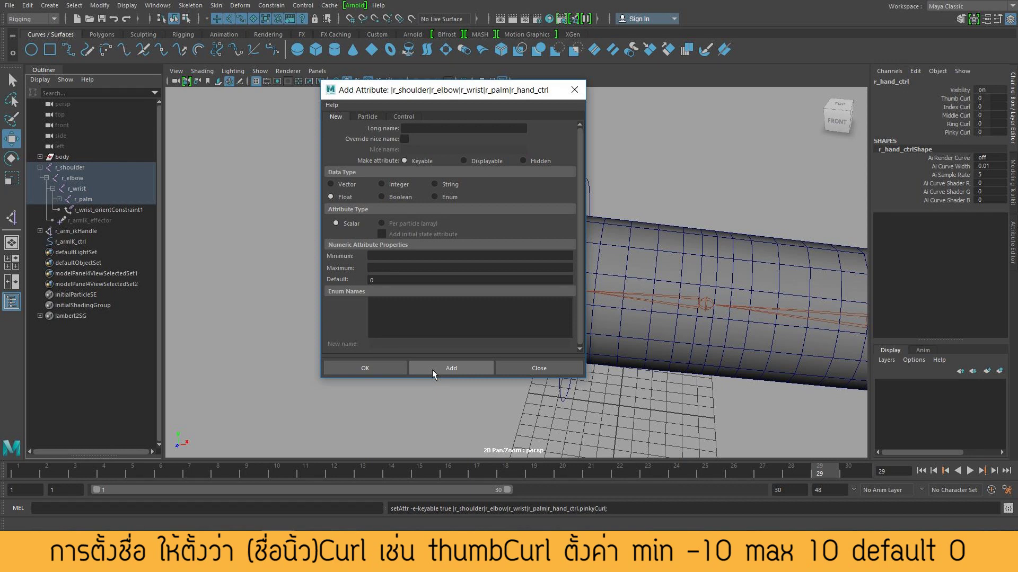
click(370, 268)
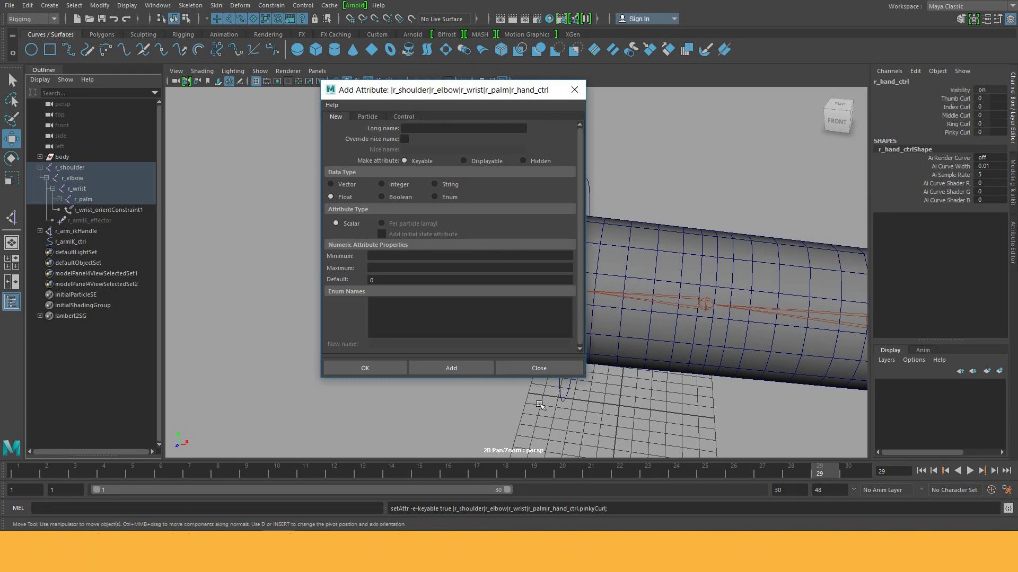
Step: Close Add Attribute and drag Index Curl up to 10 as a test
click(539, 368)
alt+right_drag(672, 325, 450, 297)
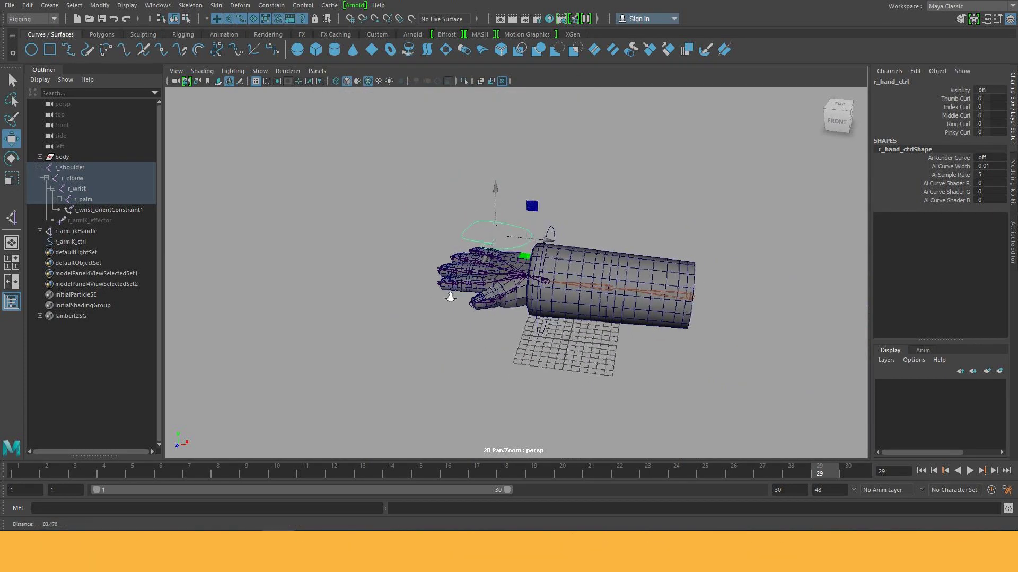
alt+drag(450, 297, 555, 298)
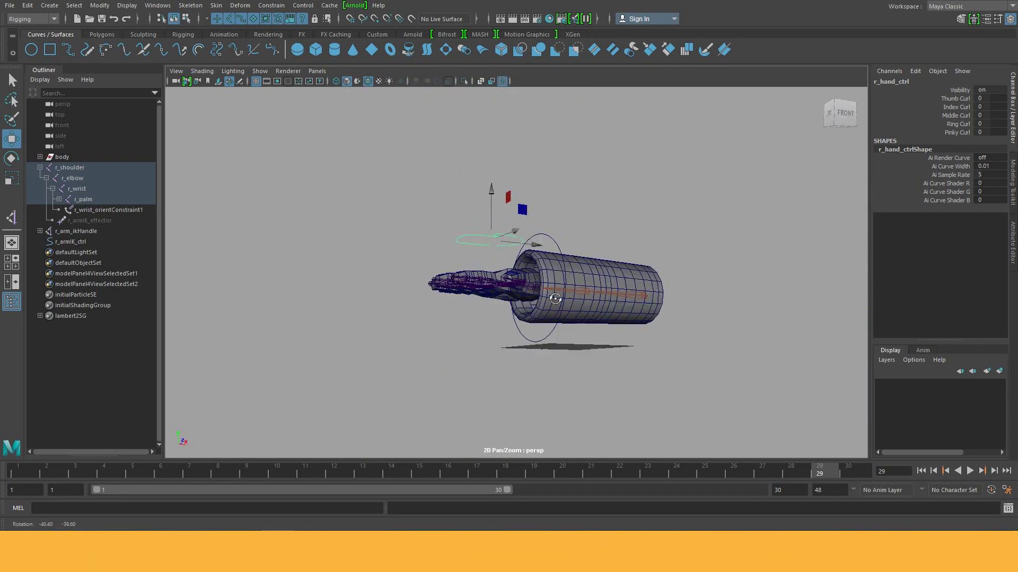
scroll(660, 344, up, 4)
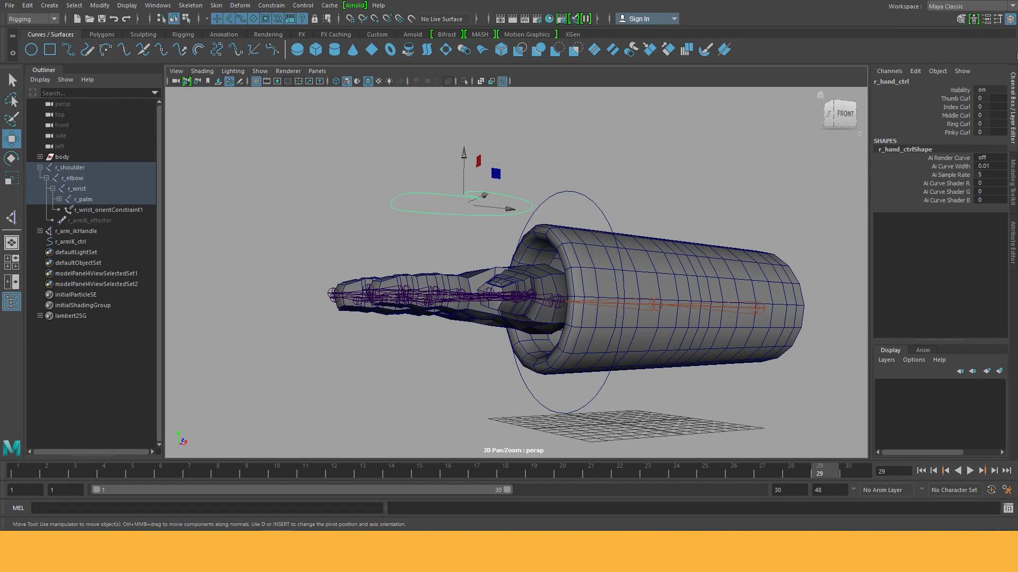
click(962, 98)
drag(965, 98, 965, 132)
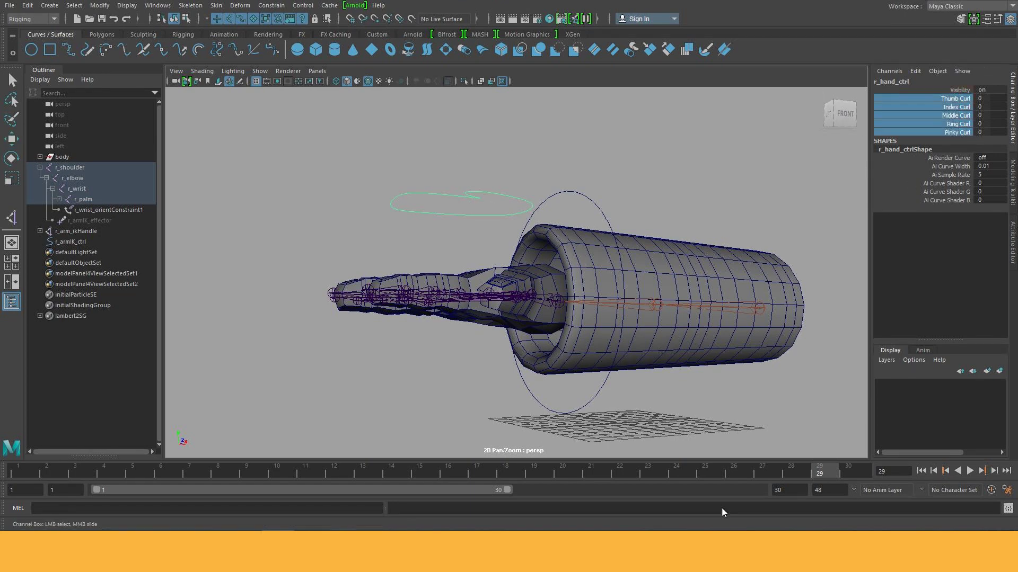
click(960, 90)
click(956, 107)
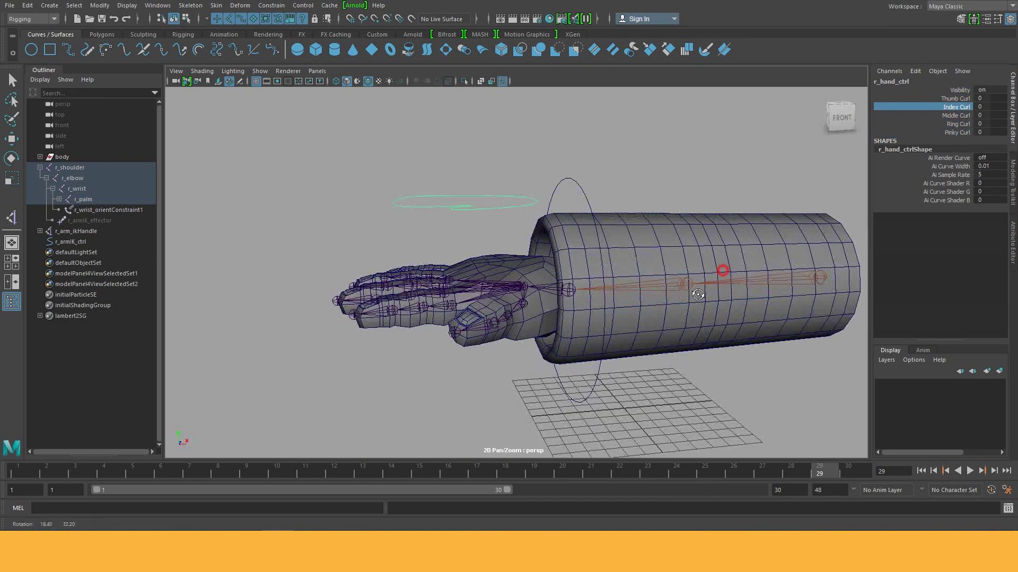
middle_drag(733, 265, 824, 283)
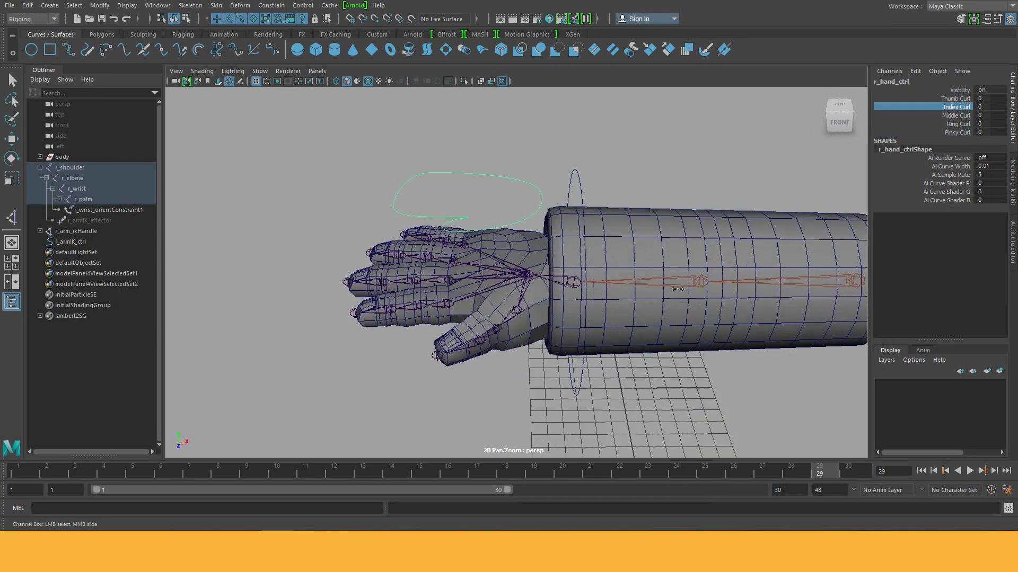
Step: Test-rotate the three index finger joints, then set Index Curl back to 0
click(449, 303)
key(w)
shift+click(421, 306)
shift+click(391, 310)
key(e)
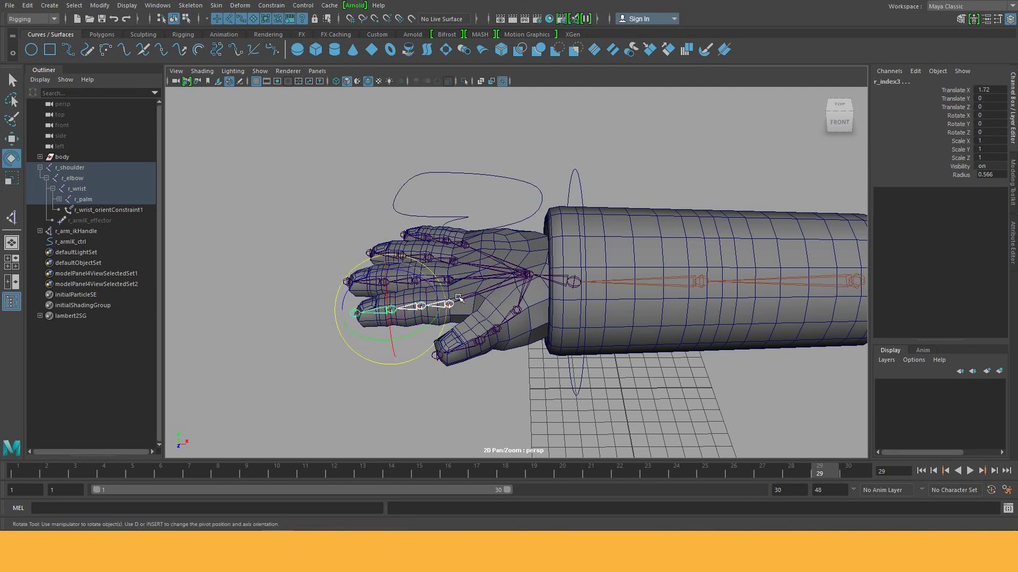
mouse_move(418, 276)
mouse_down()
mouse_move(350, 288)
mouse_move(483, 315)
mouse_up()
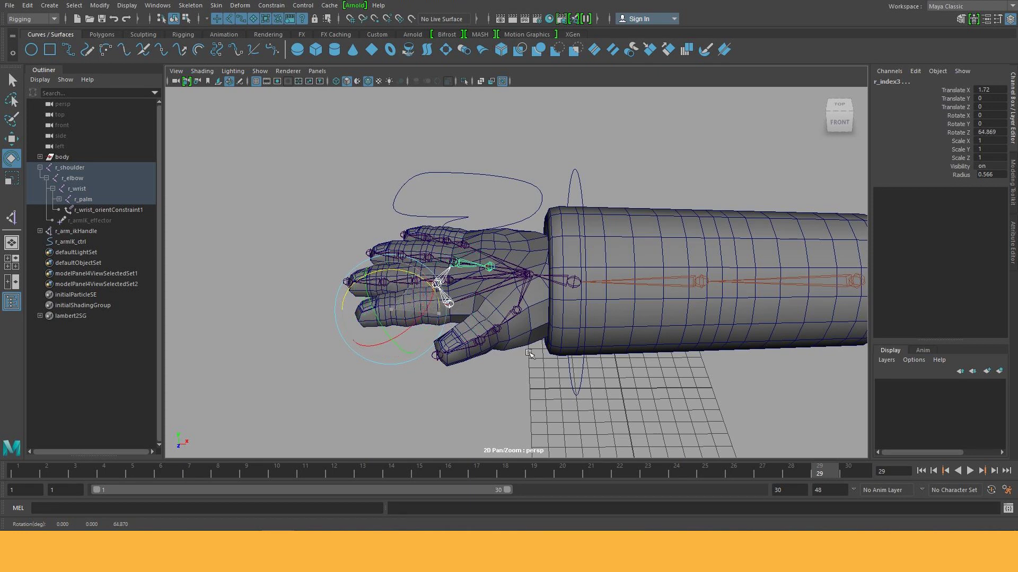
drag(483, 315, 493, 302)
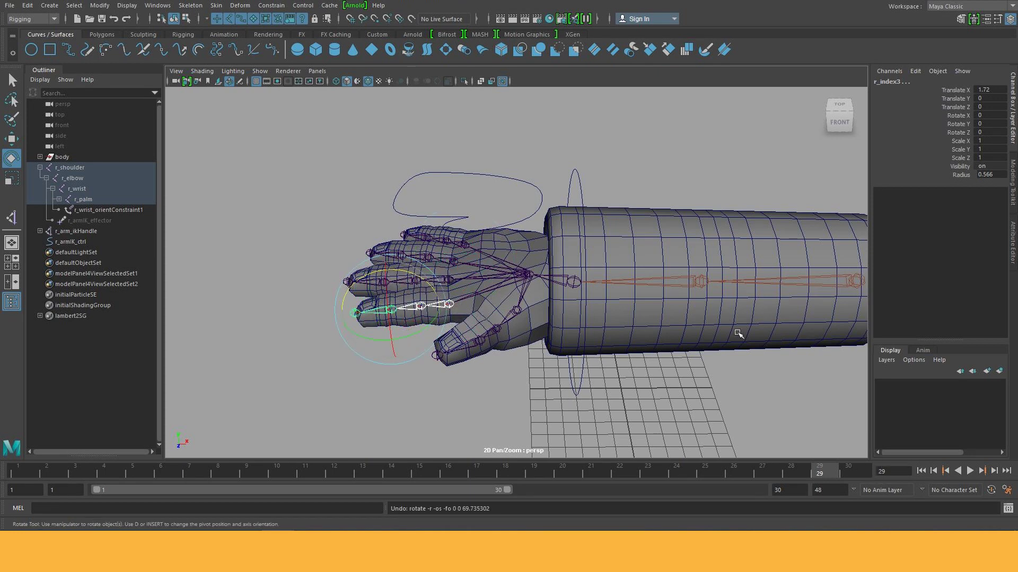
click(520, 178)
click(1006, 107)
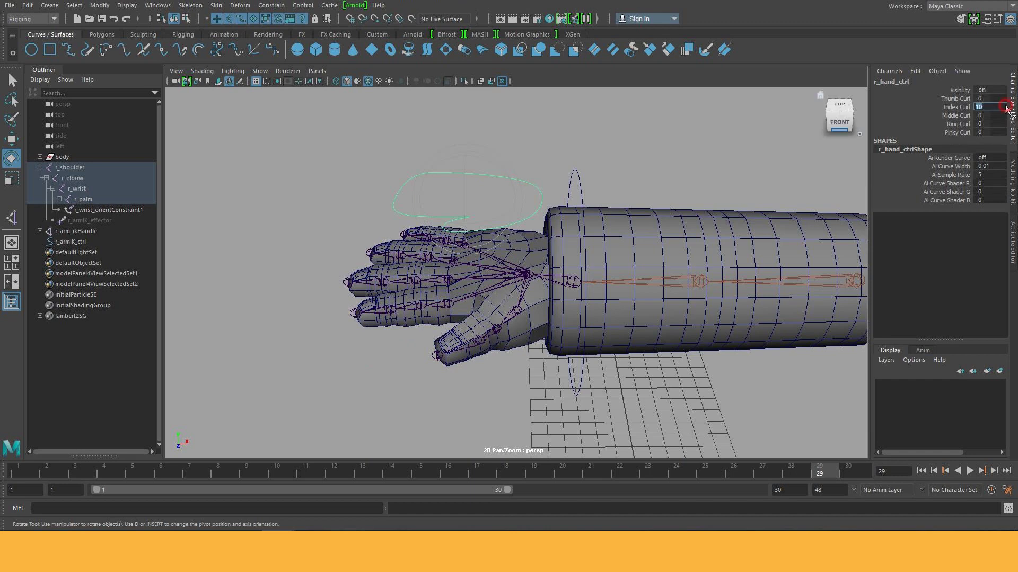
text(0)
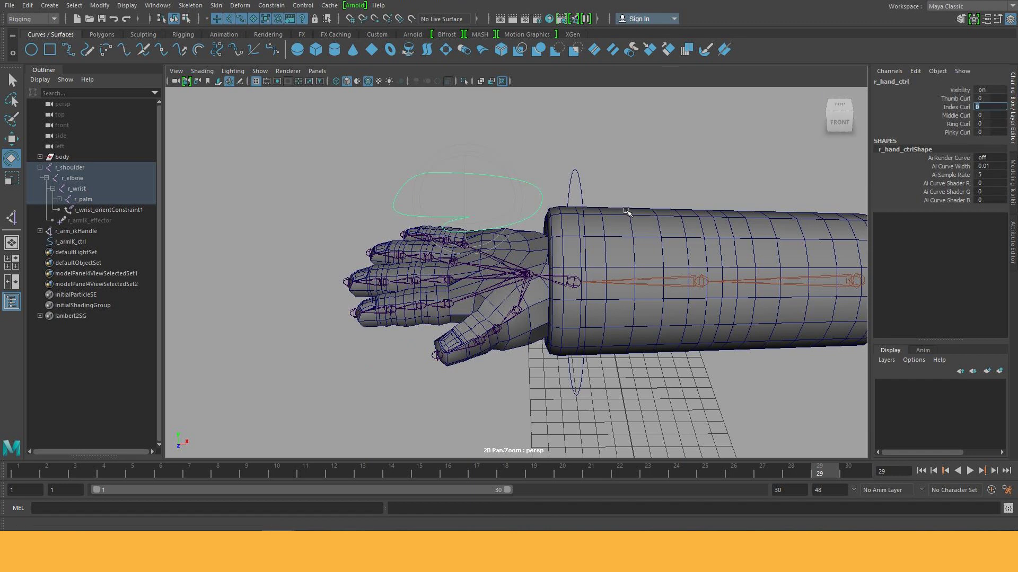